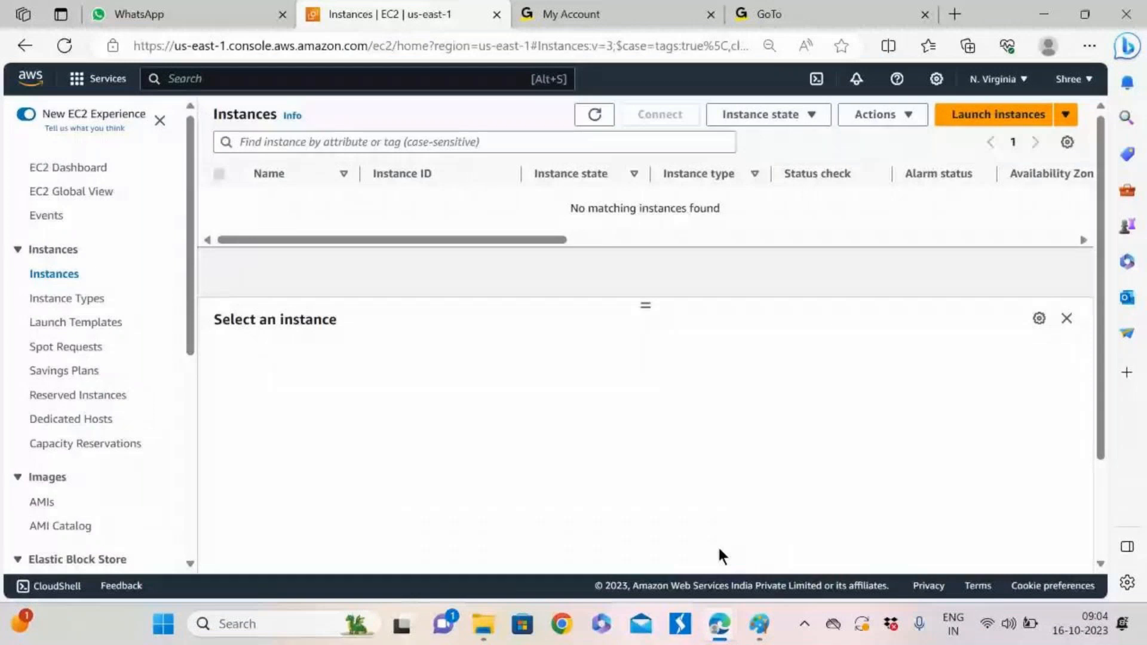
pyautogui.moveTo(537, 240); pyautogui.dragTo(469, 232)
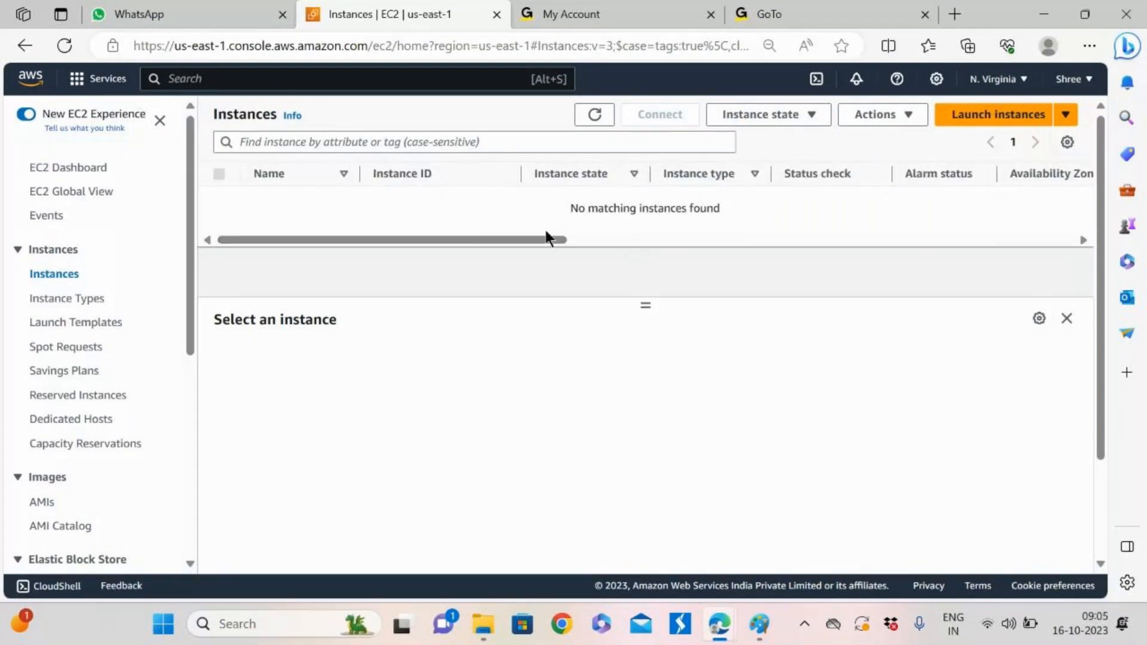
pyautogui.click(899, 81)
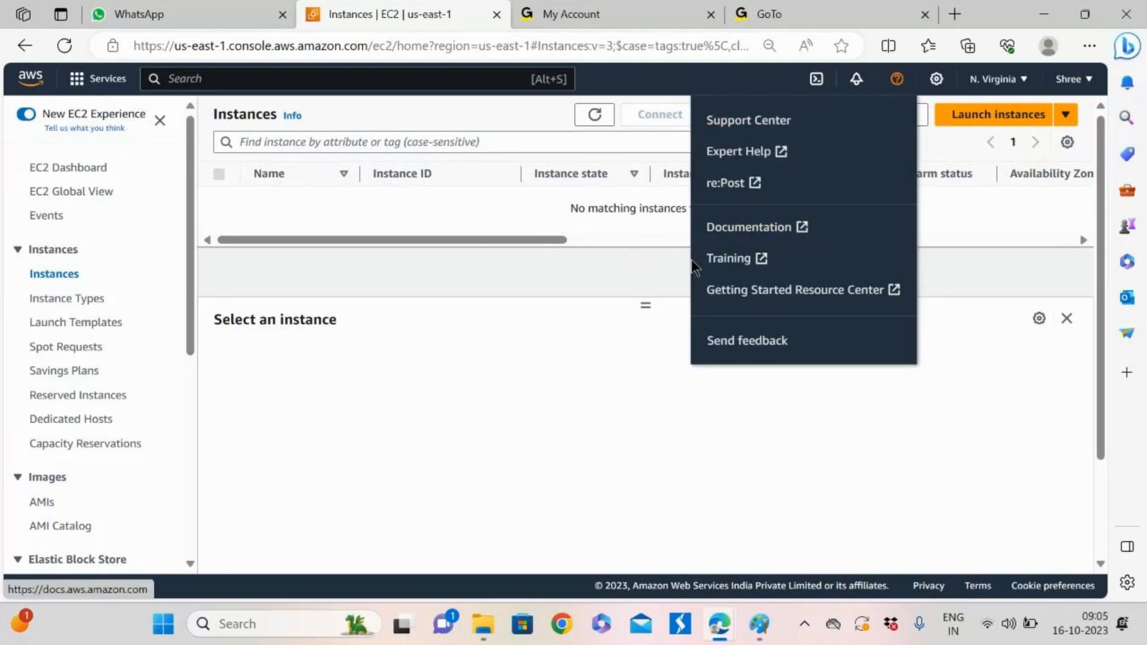
pyautogui.click(454, 403)
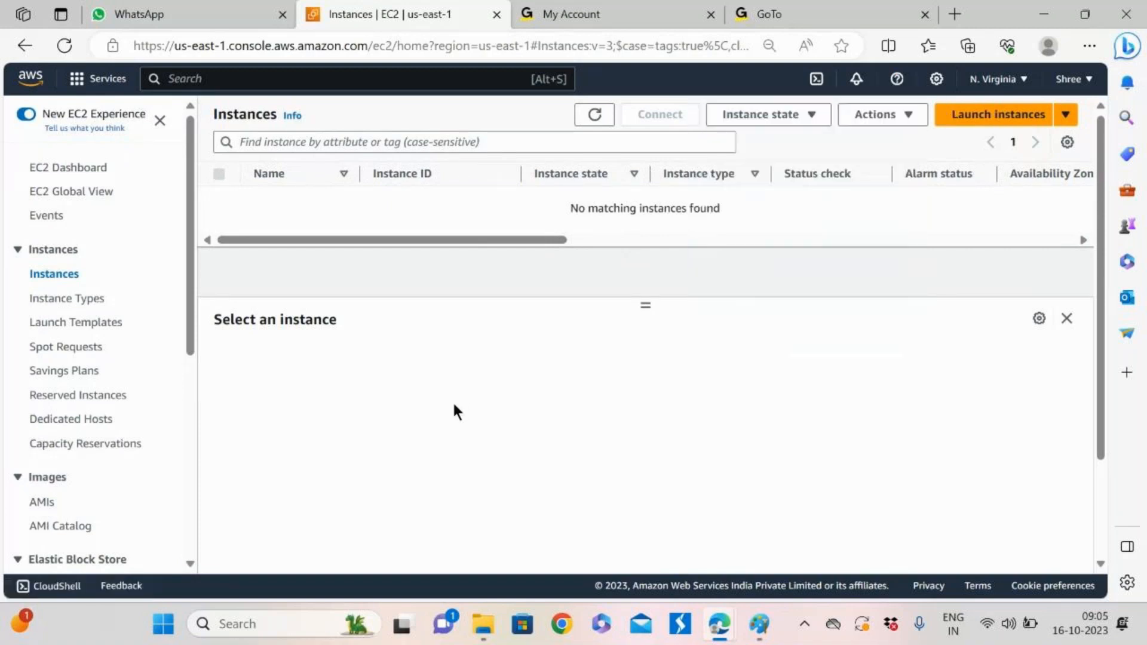
# Open the EC2 Instance Types list and select the t1.micro type to show its details
pyautogui.click(71, 302)
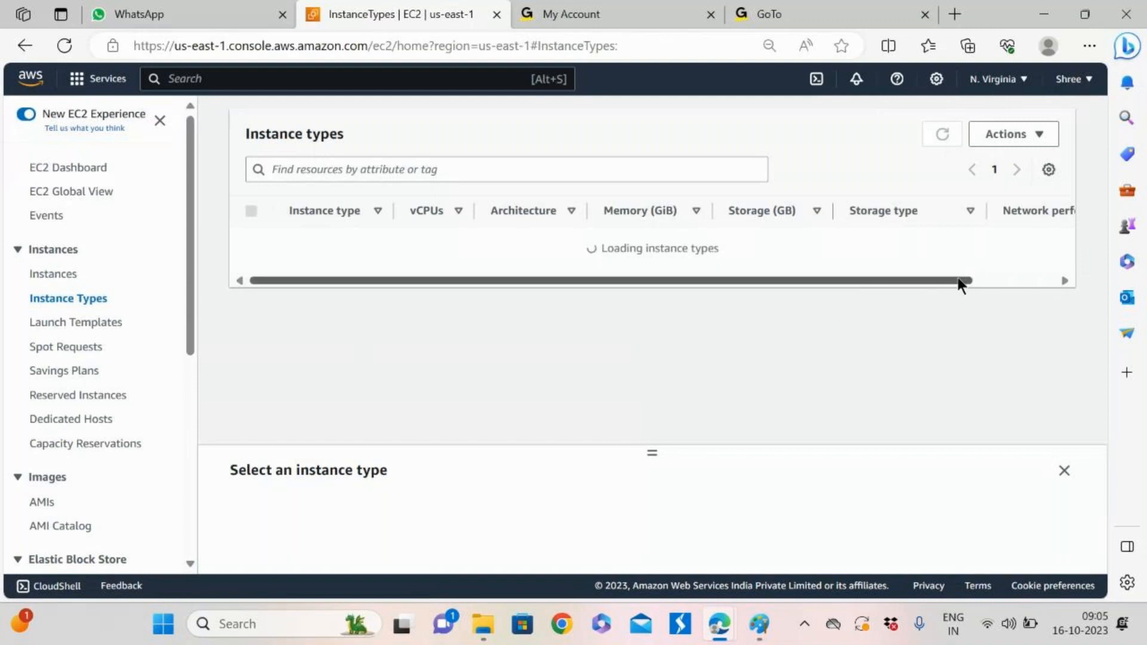
pyautogui.moveTo(952, 279); pyautogui.dragTo(1081, 275)
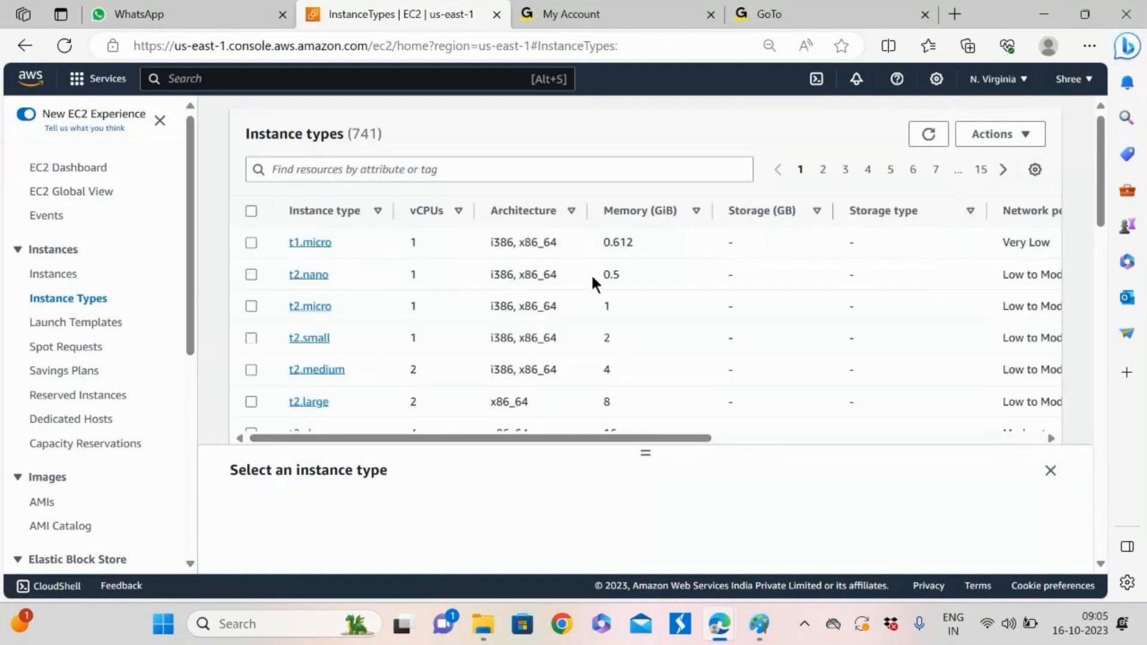
pyautogui.click(252, 242)
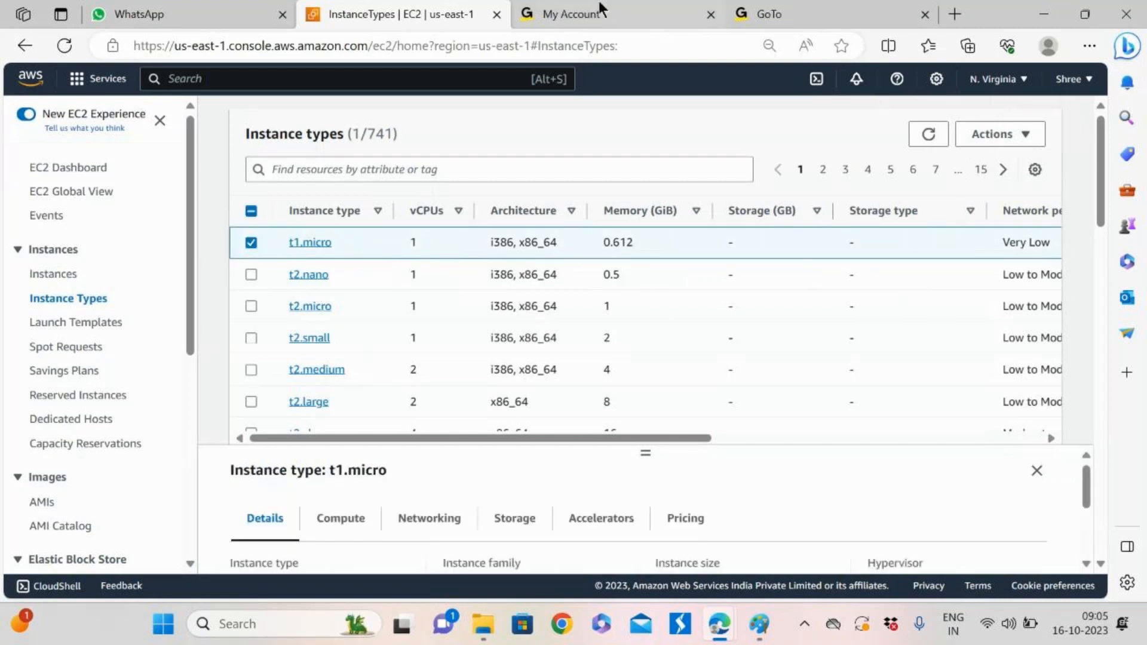
# Close the My Account page and search the web for "aws documentation" in a new browser tab
pyautogui.click(711, 13)
pyautogui.click(741, 14)
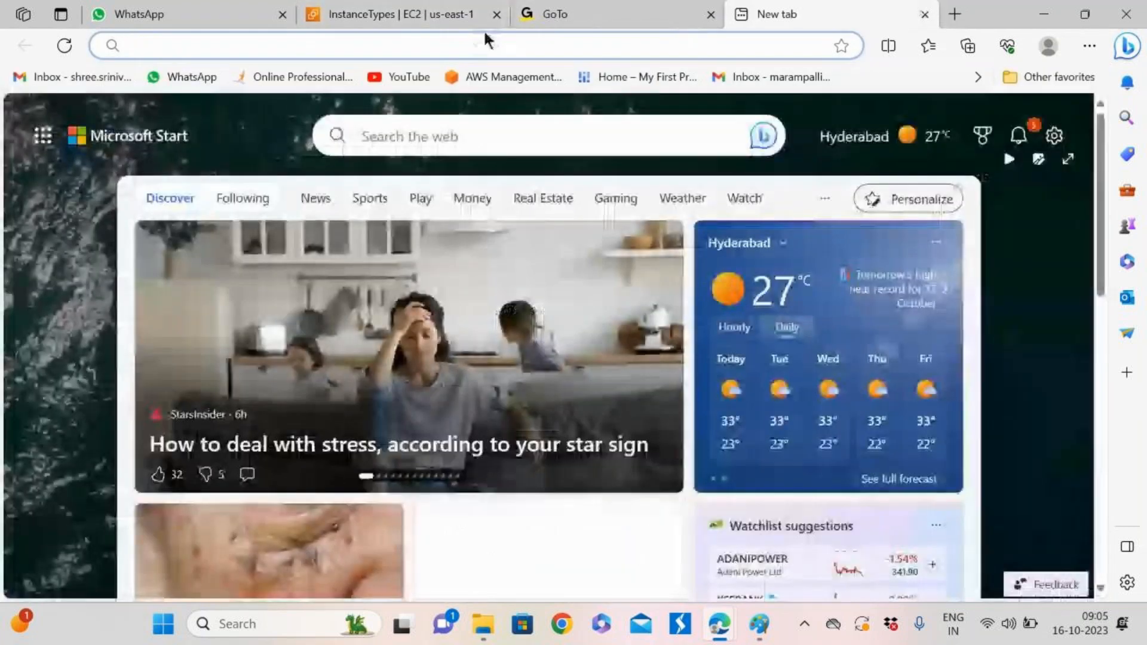
pyautogui.write('aws documentation')
pyautogui.press('Return')
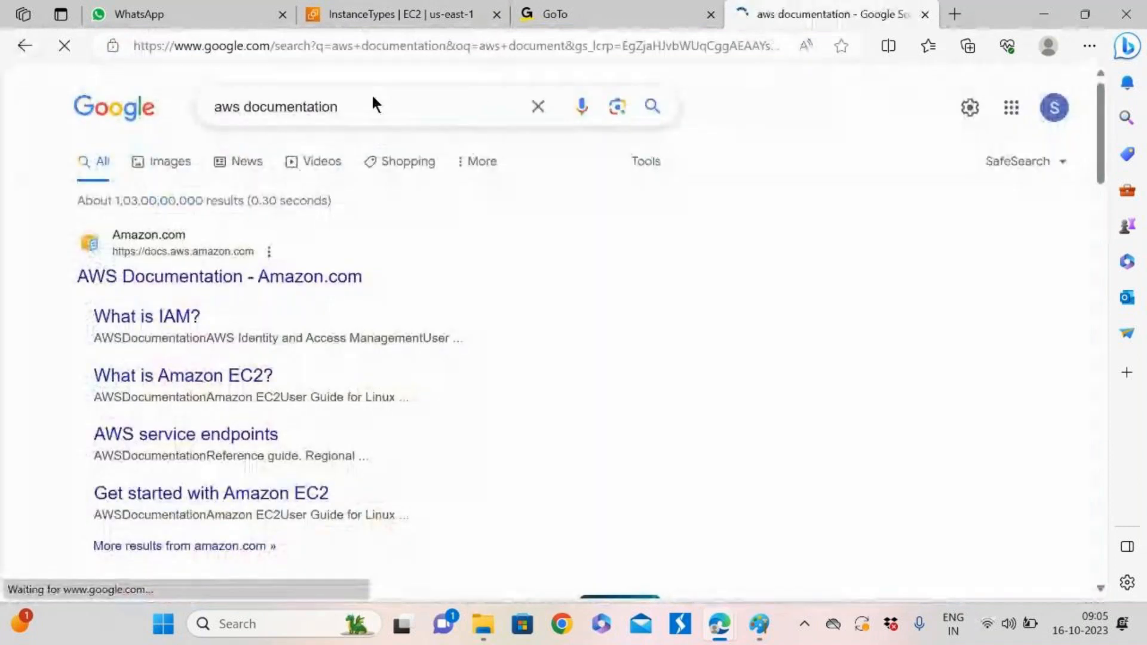
# Refine the web search to "aws ec2 documentation" and open the Amazon Elastic Compute Cloud Documentation page from the results
pyautogui.click(394, 107)
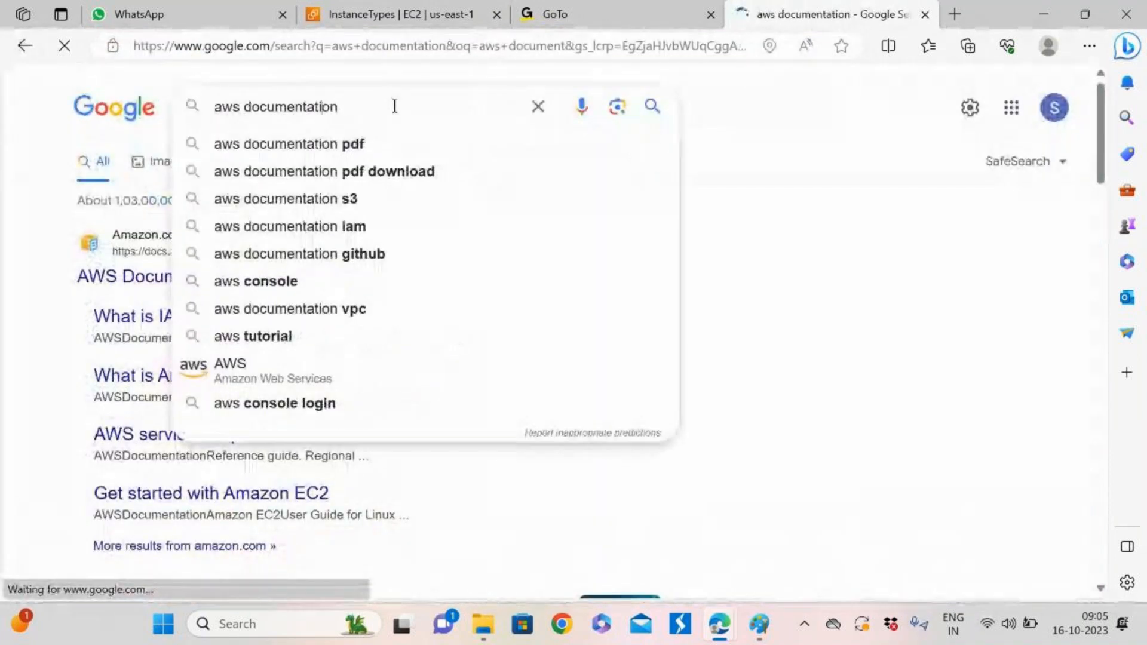
pyautogui.press('Left')
pyautogui.press('Left')
pyautogui.press('Left')
pyautogui.press('Left')
pyautogui.press('Left')
pyautogui.press('Left')
pyautogui.press('Left')
pyautogui.write('ec2')
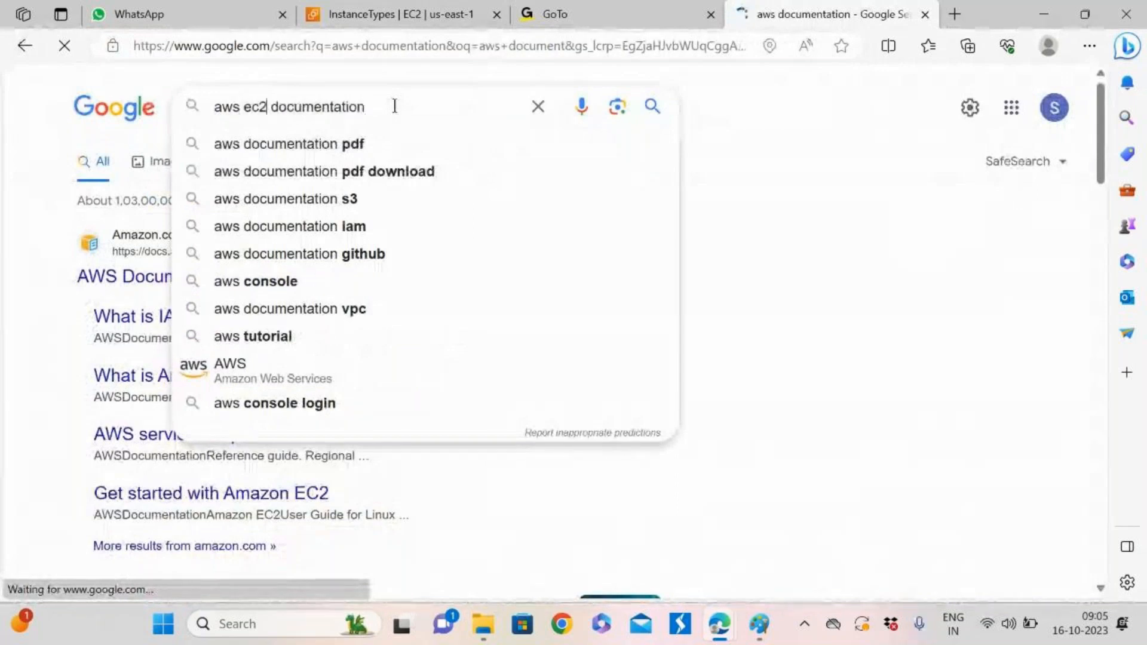
pyautogui.press('Return')
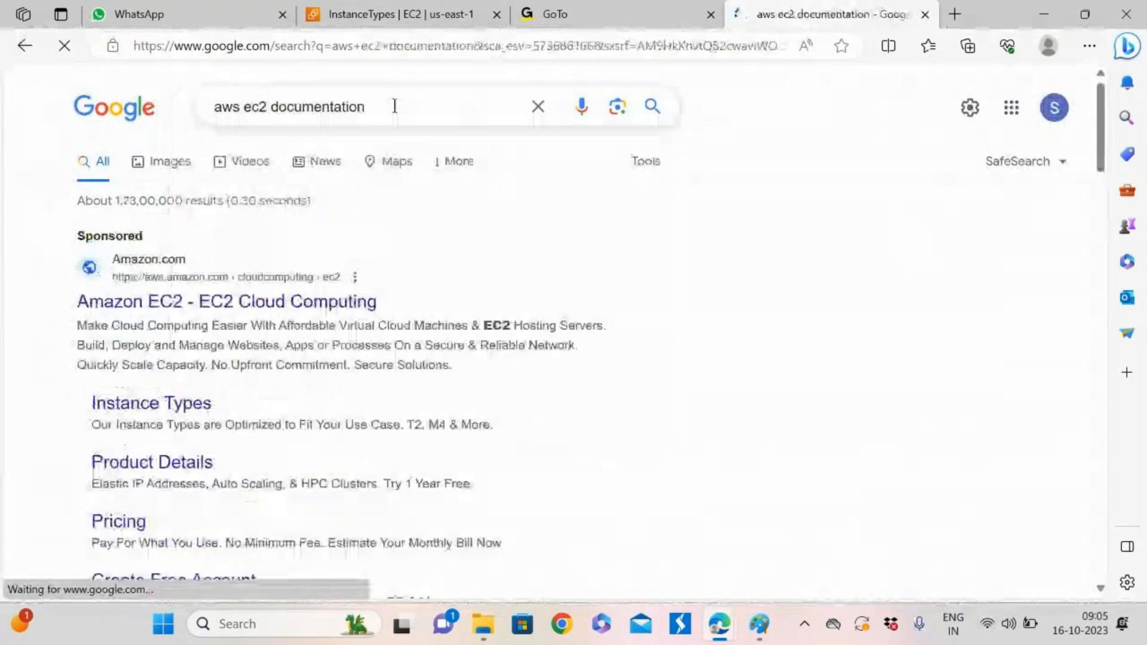
pyautogui.scroll(-4, 187, 449)
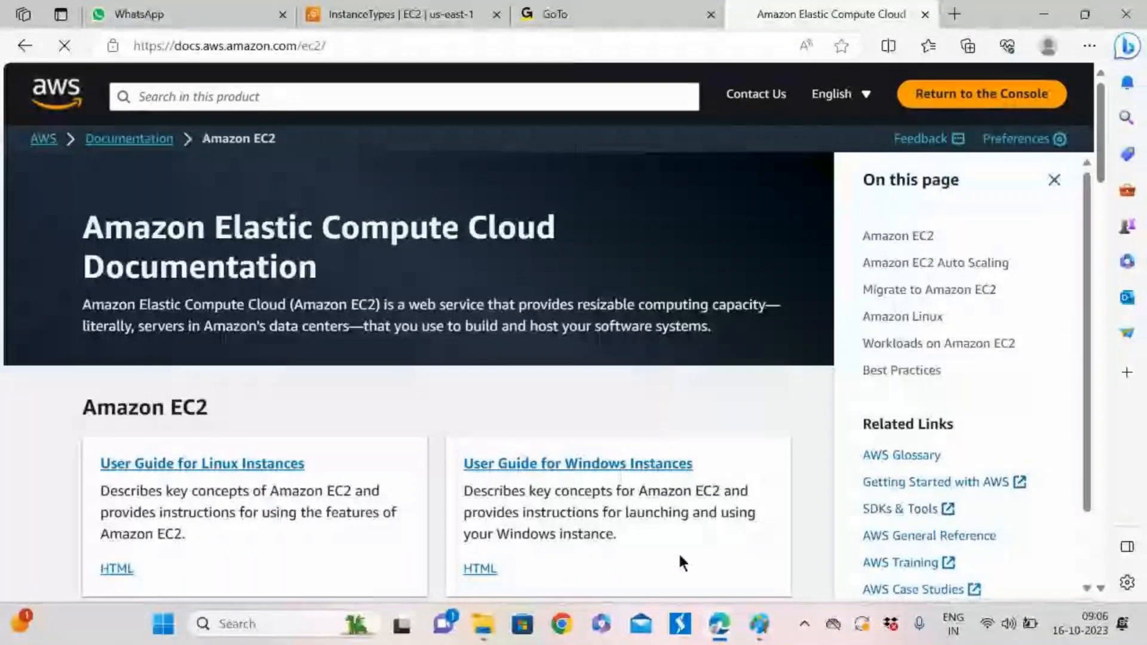
# Check the GoTo meeting window twice, minimizing it each time to return to the documentation page
pyautogui.moveTo(719, 624)
pyautogui.click(694, 481)
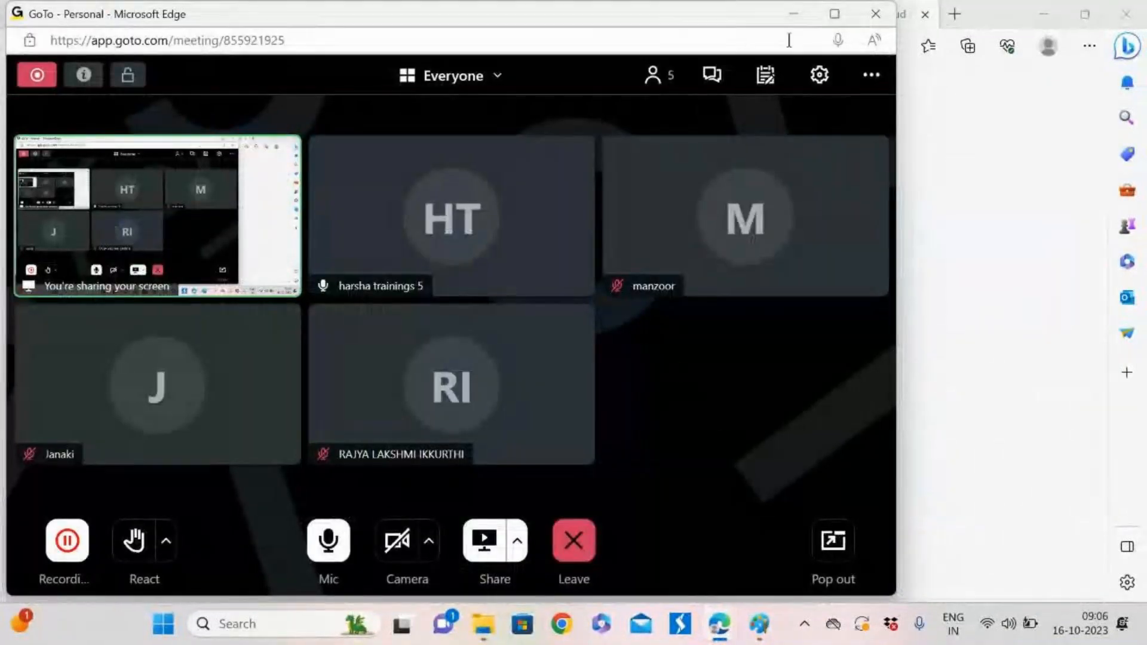
pyautogui.click(803, 22)
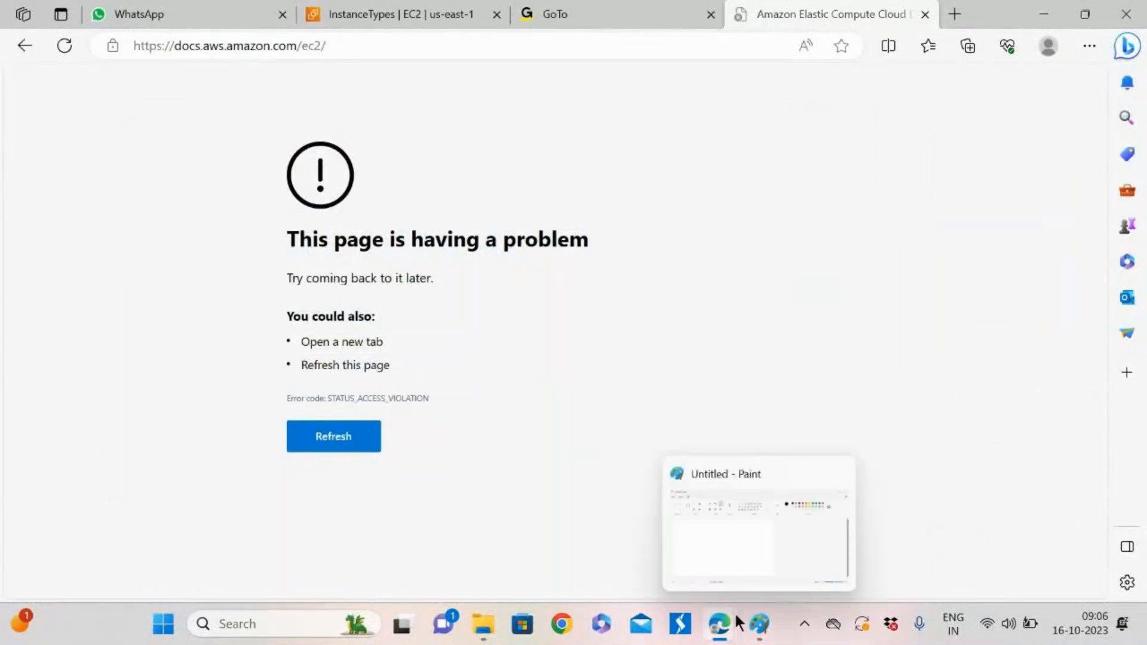
pyautogui.moveTo(721, 629)
pyautogui.click(711, 522)
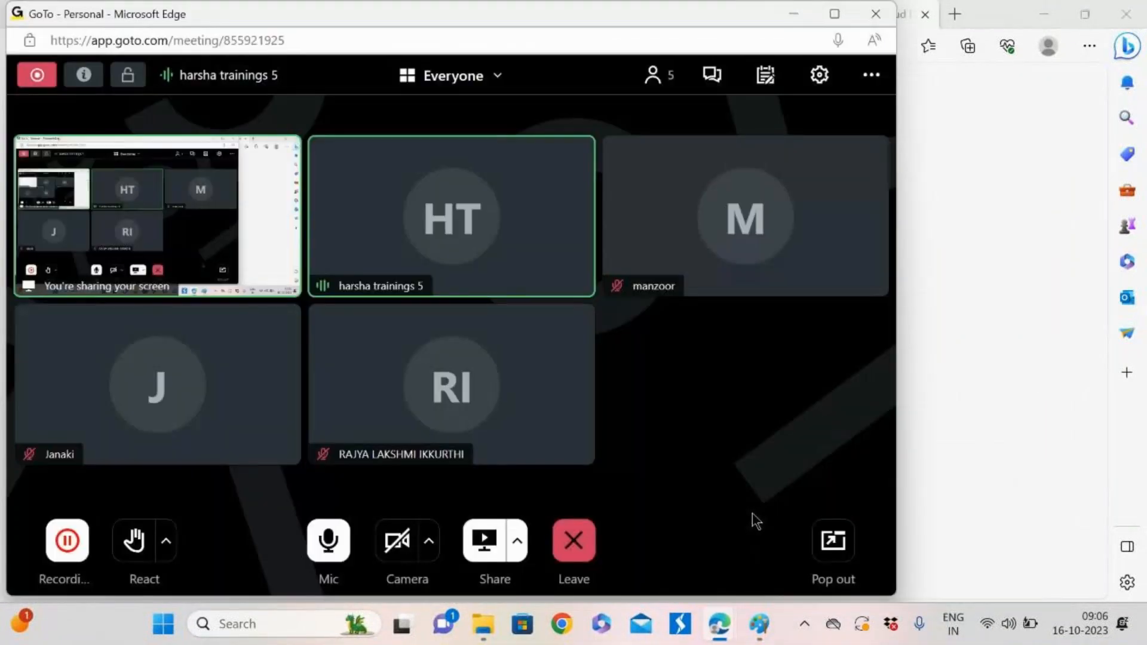
pyautogui.click(793, 10)
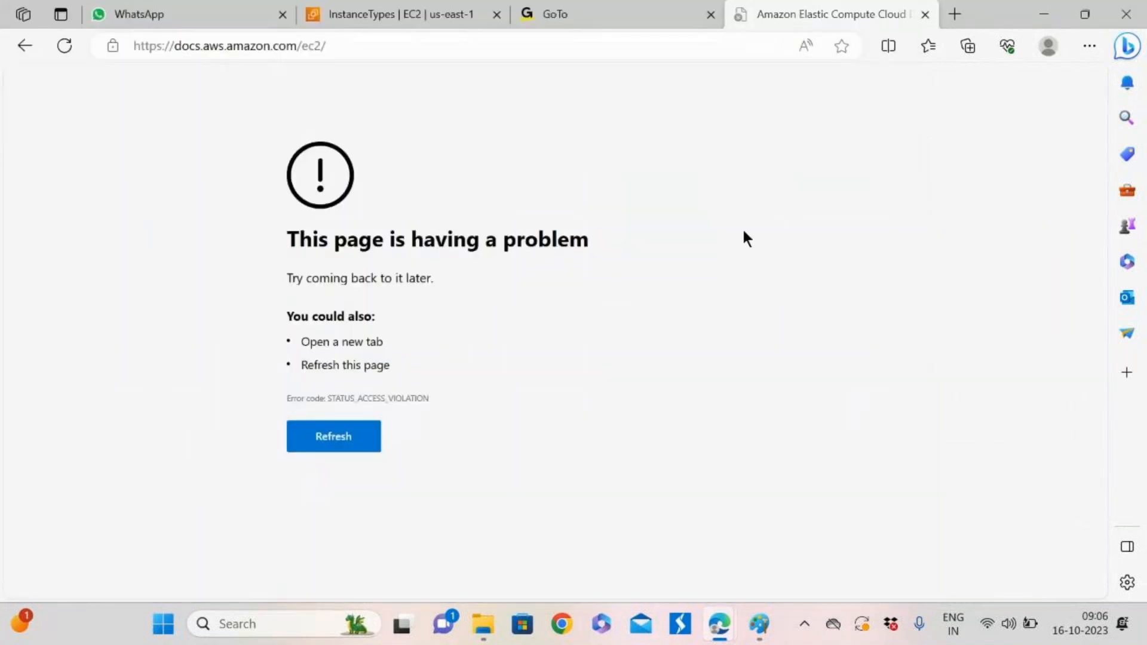
# Reload the EC2 documentation page, look through its guides, and open the HTML version of the User Guide for Linux Instances
pyautogui.click(64, 46)
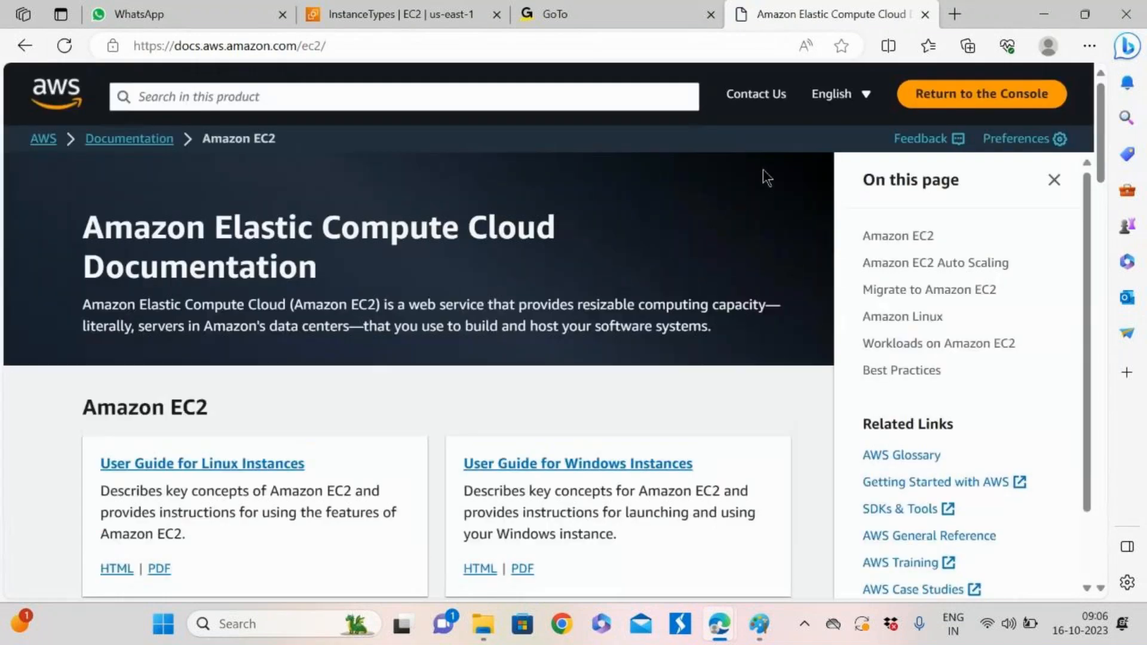
pyautogui.scroll(-4, 388, 341)
pyautogui.scroll(4, 391, 343)
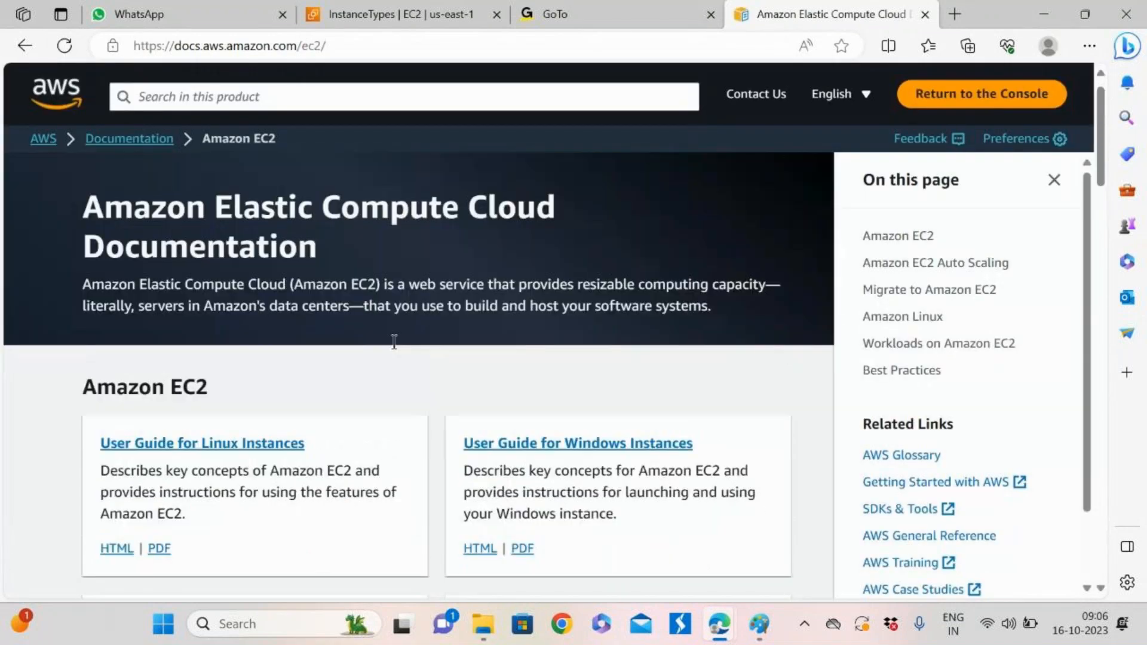
pyautogui.scroll(-3, 395, 348)
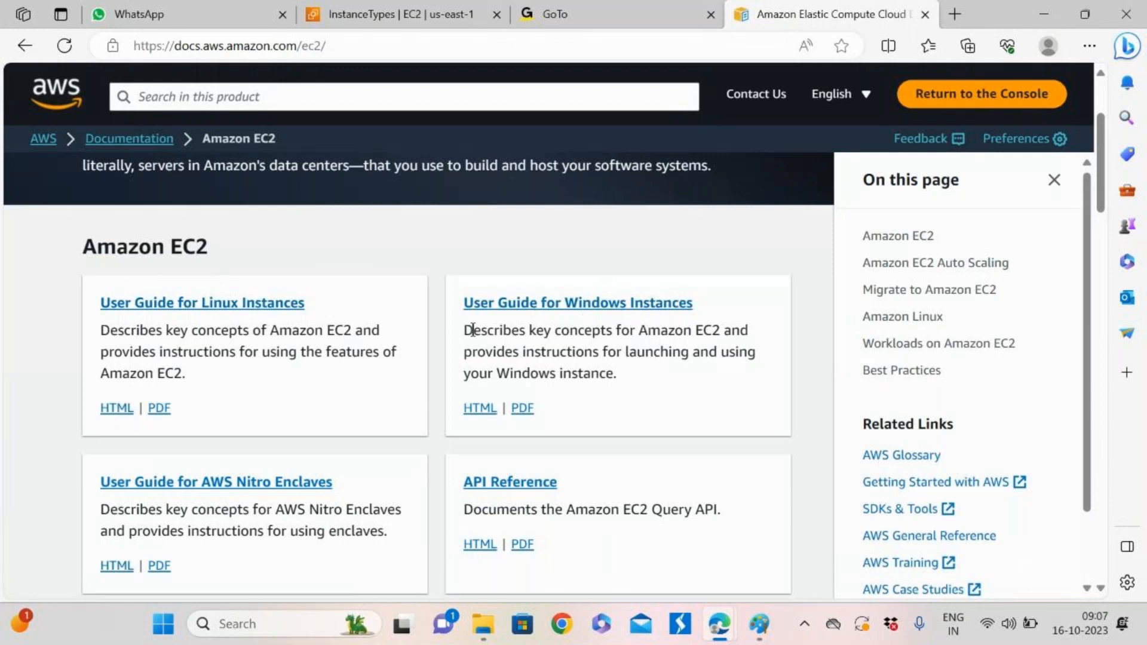
pyautogui.scroll(-6, 423, 338)
pyautogui.scroll(-10, 387, 395)
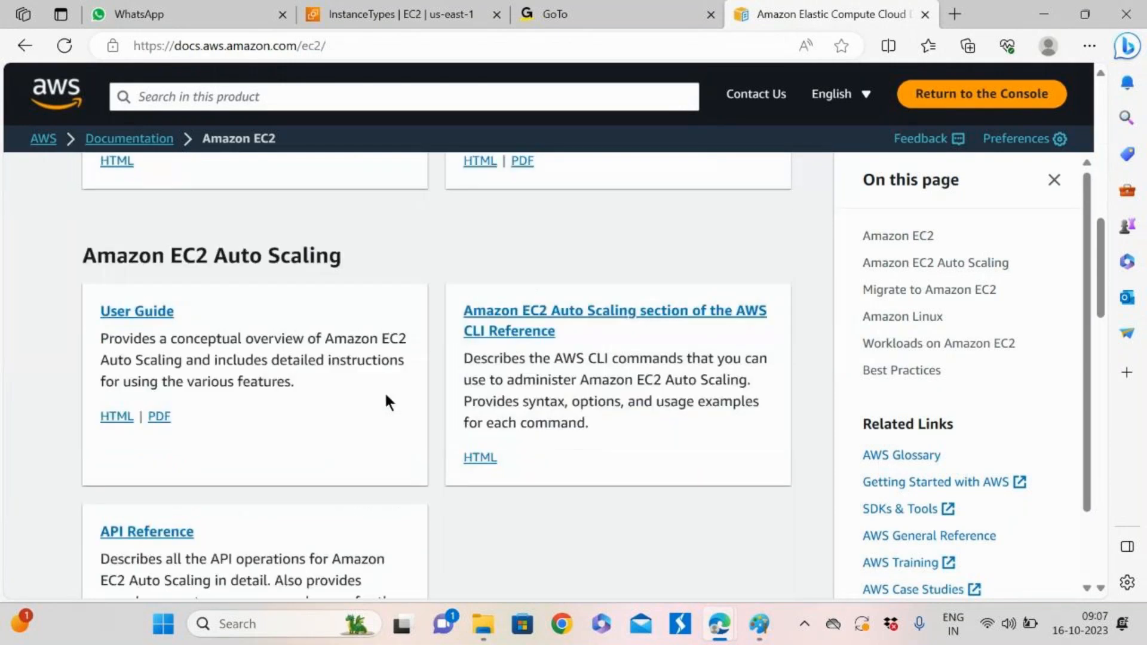
pyautogui.scroll(-12, 387, 400)
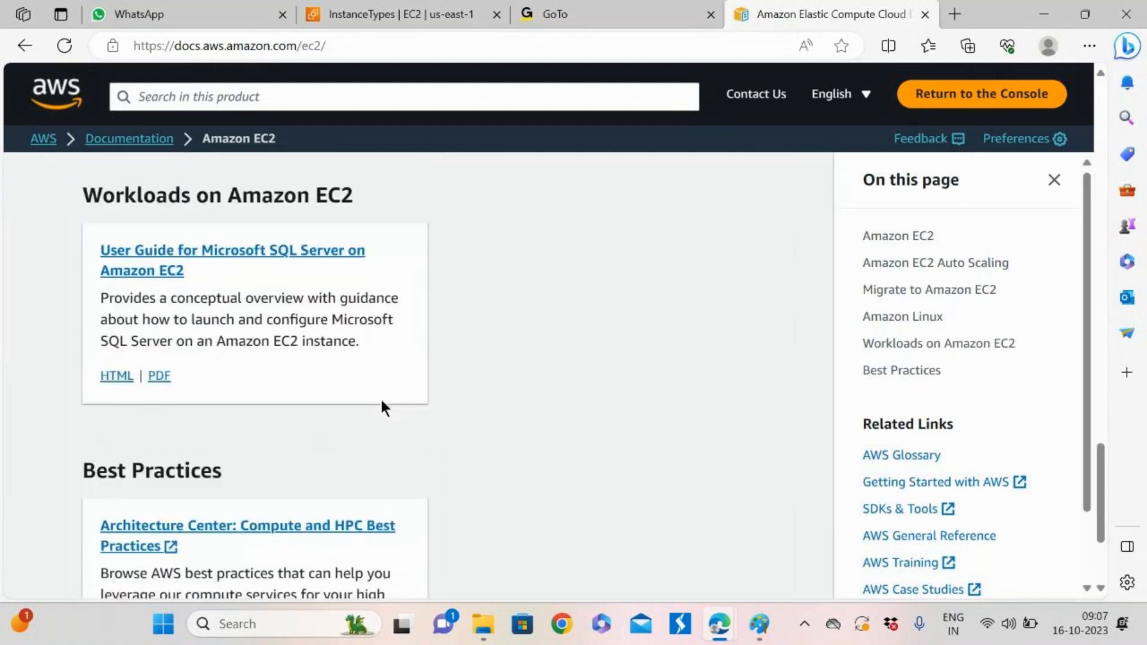
pyautogui.scroll(12, 381, 398)
pyautogui.scroll(12, 382, 408)
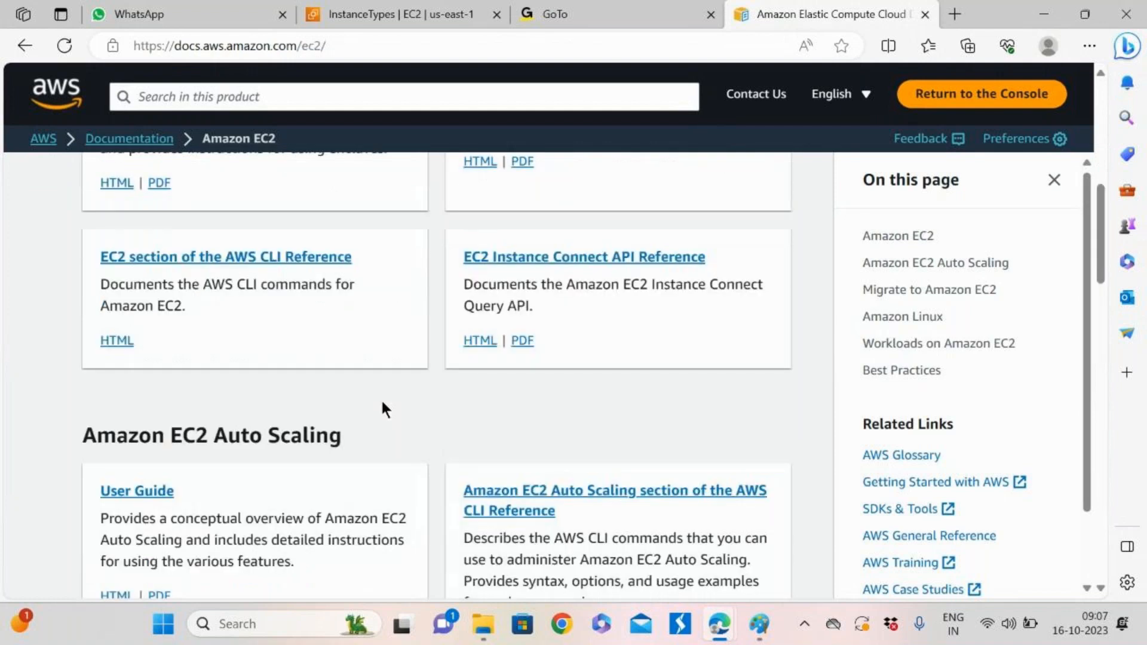
pyautogui.scroll(-4, 382, 410)
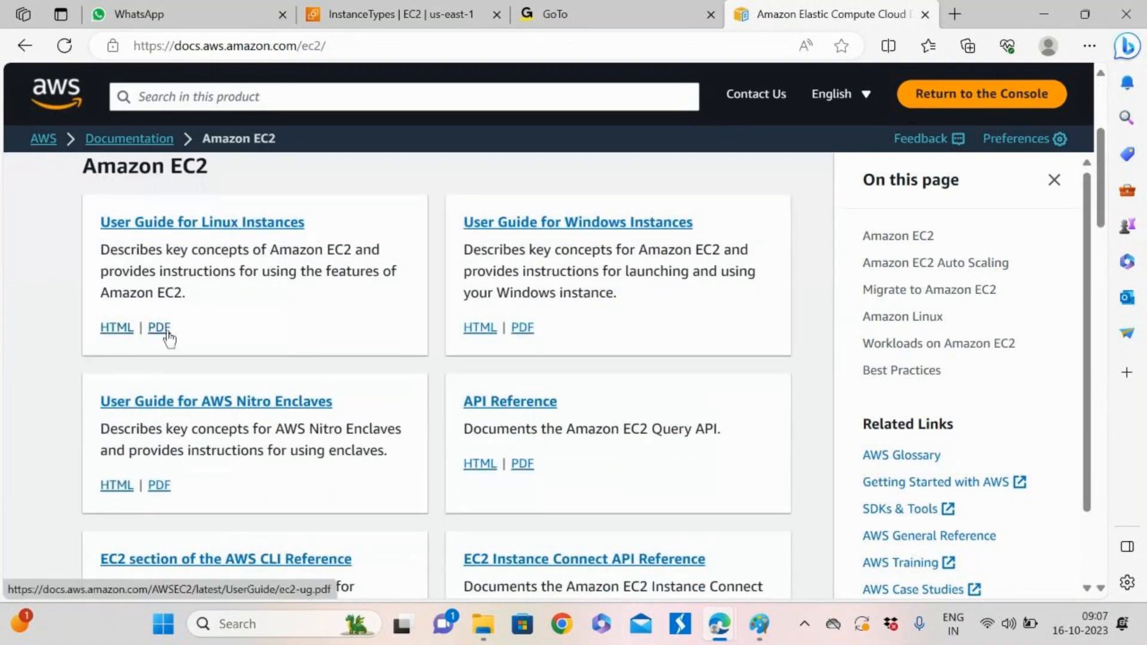
pyautogui.click(107, 330)
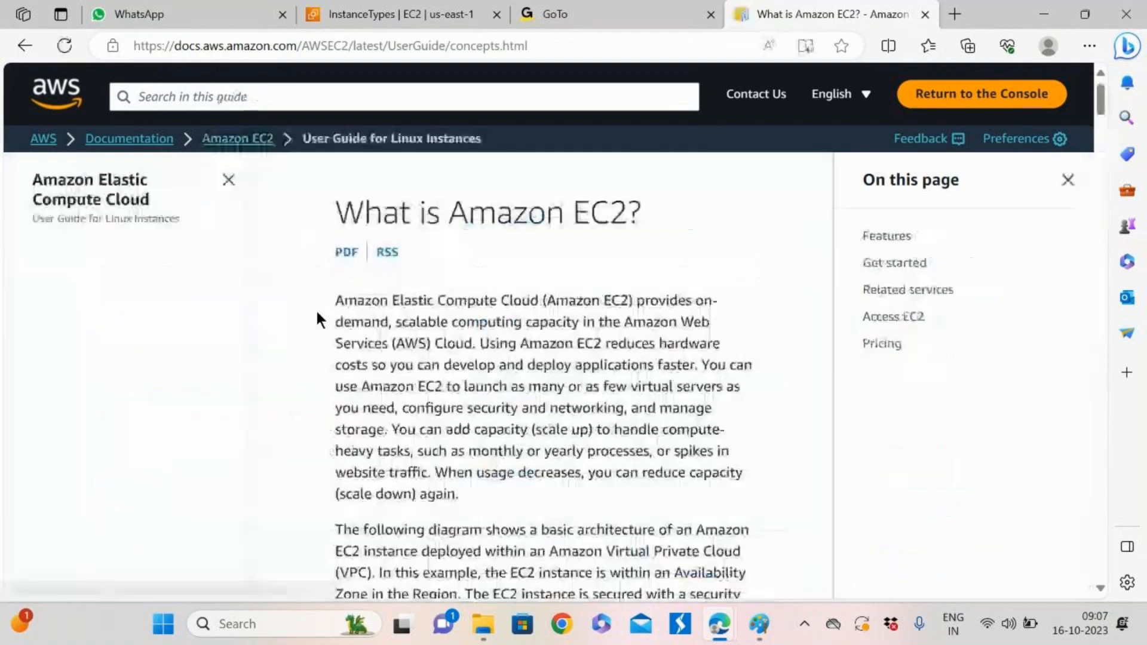
# Examine the "What is Amazon EC2?" page, covering the architecture diagram, features, tutorials and related services
pyautogui.scroll(-1, 538, 380)
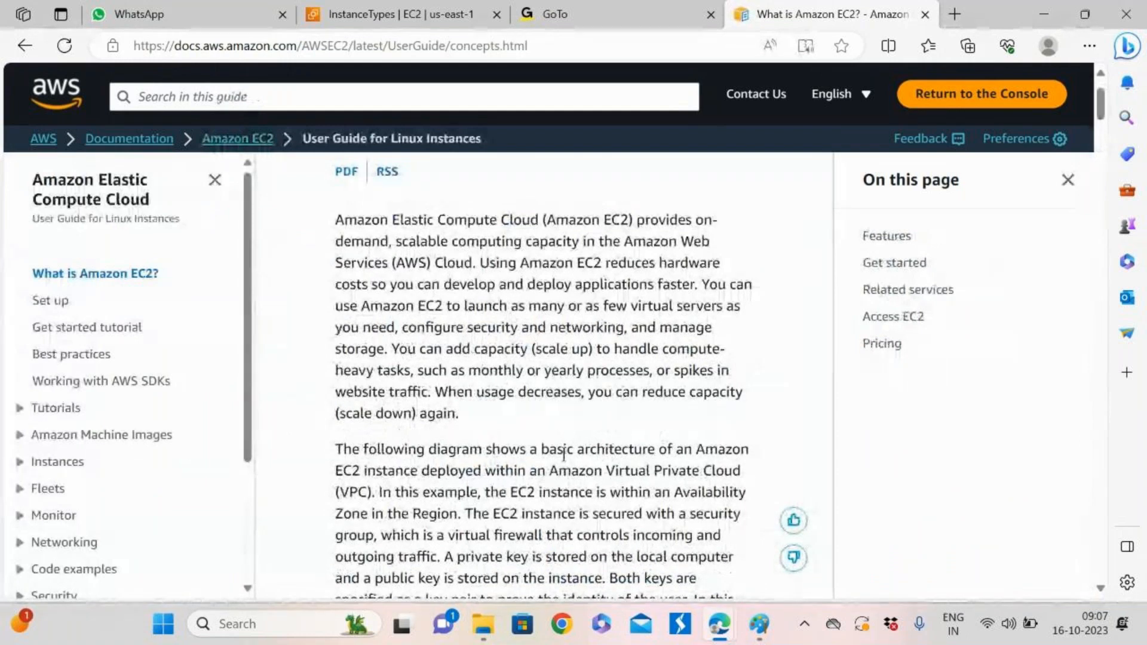
pyautogui.scroll(-6, 566, 472)
pyautogui.scroll(-8, 565, 472)
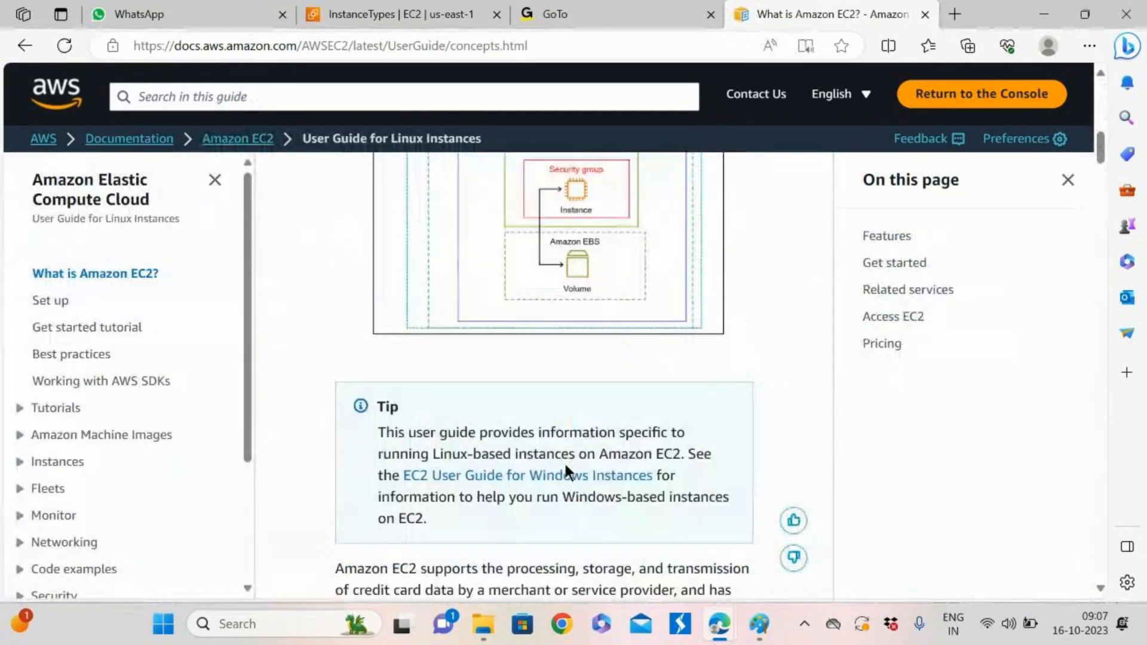
pyautogui.scroll(-10, 562, 477)
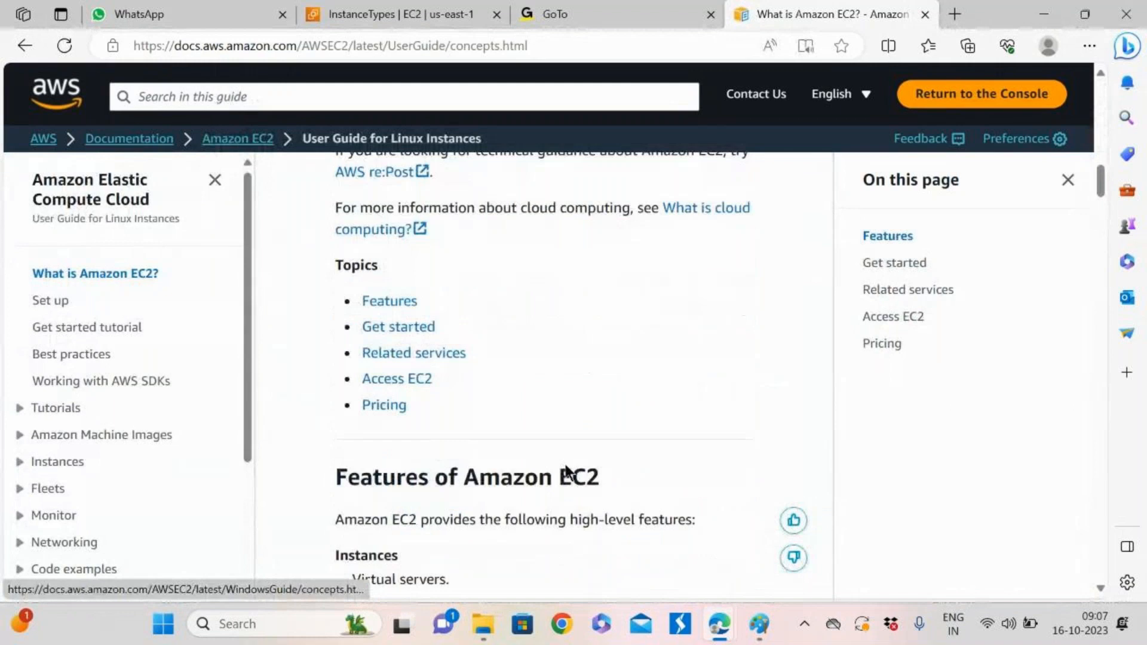
pyautogui.scroll(-12, 552, 484)
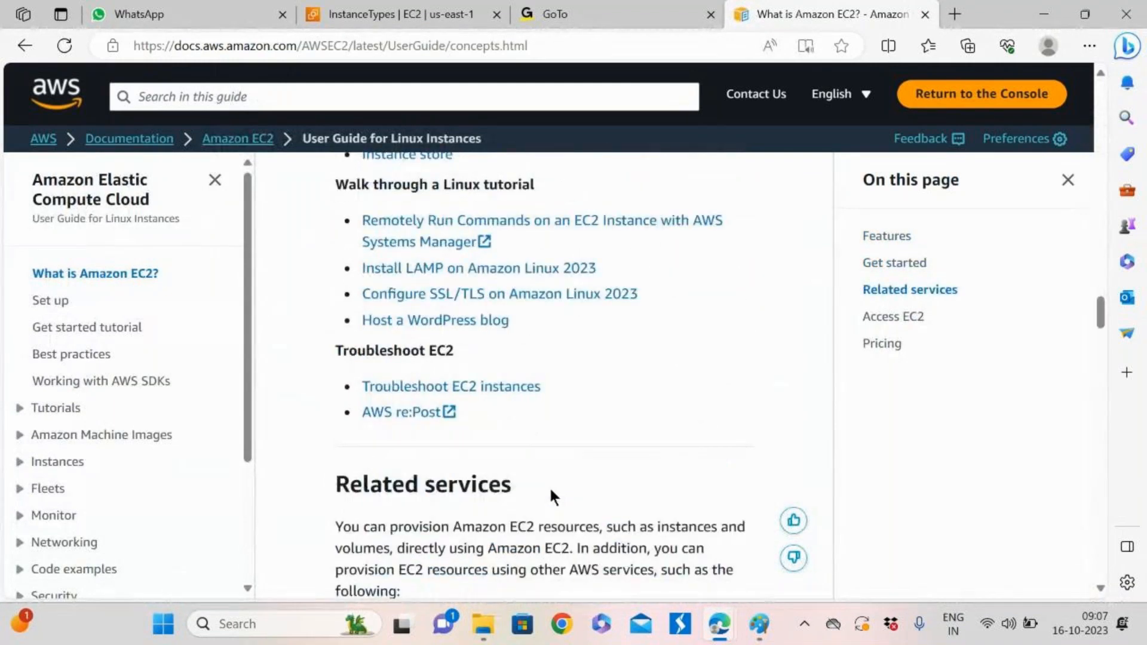
pyautogui.scroll(10, 550, 486)
pyautogui.scroll(12, 537, 487)
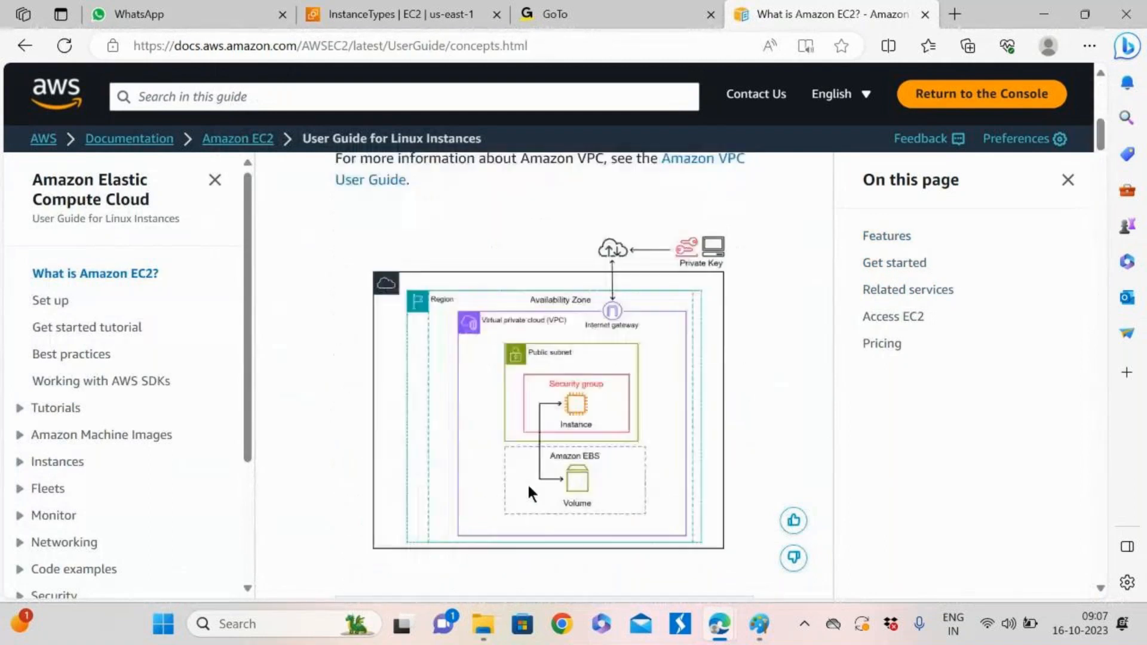
pyautogui.scroll(-6, 525, 493)
pyautogui.scroll(6, 522, 484)
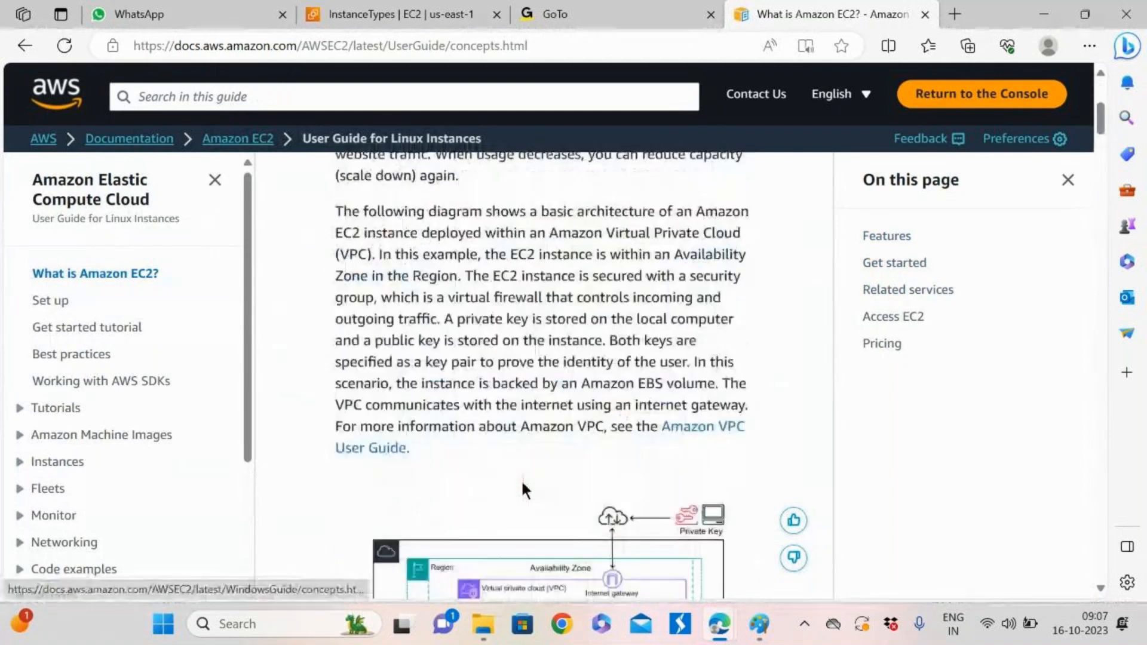
# Search the guide for "vpc", open the Virtual private clouds page, and read up to the Create additional VPCs section
pyautogui.click(260, 100)
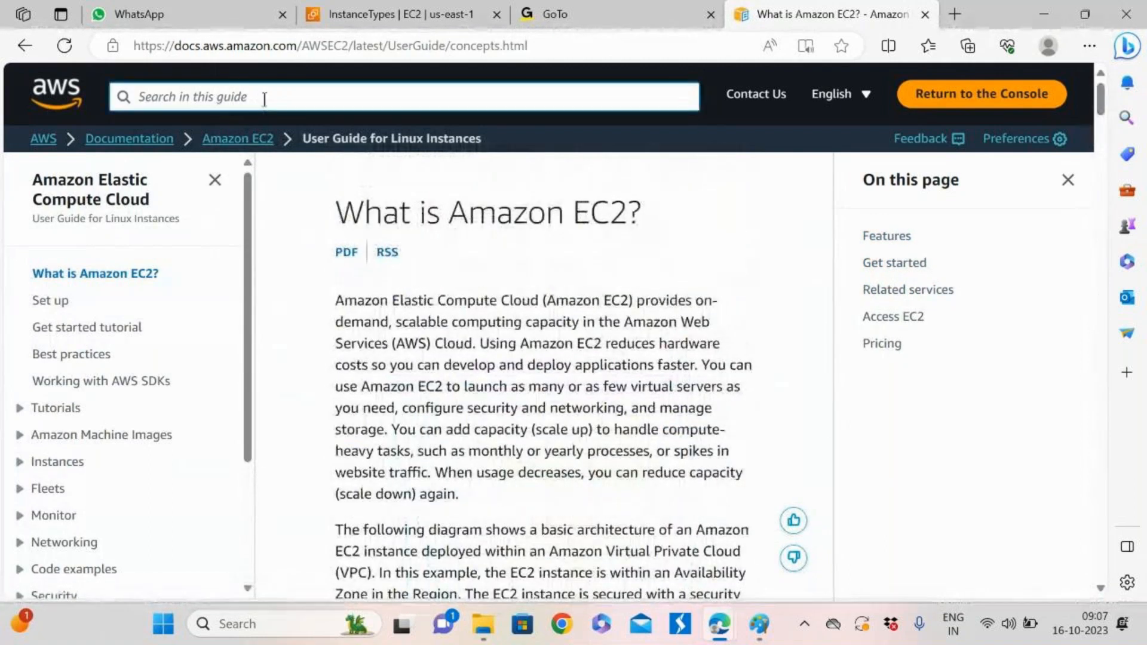
pyautogui.write('vpc')
pyautogui.press('Return')
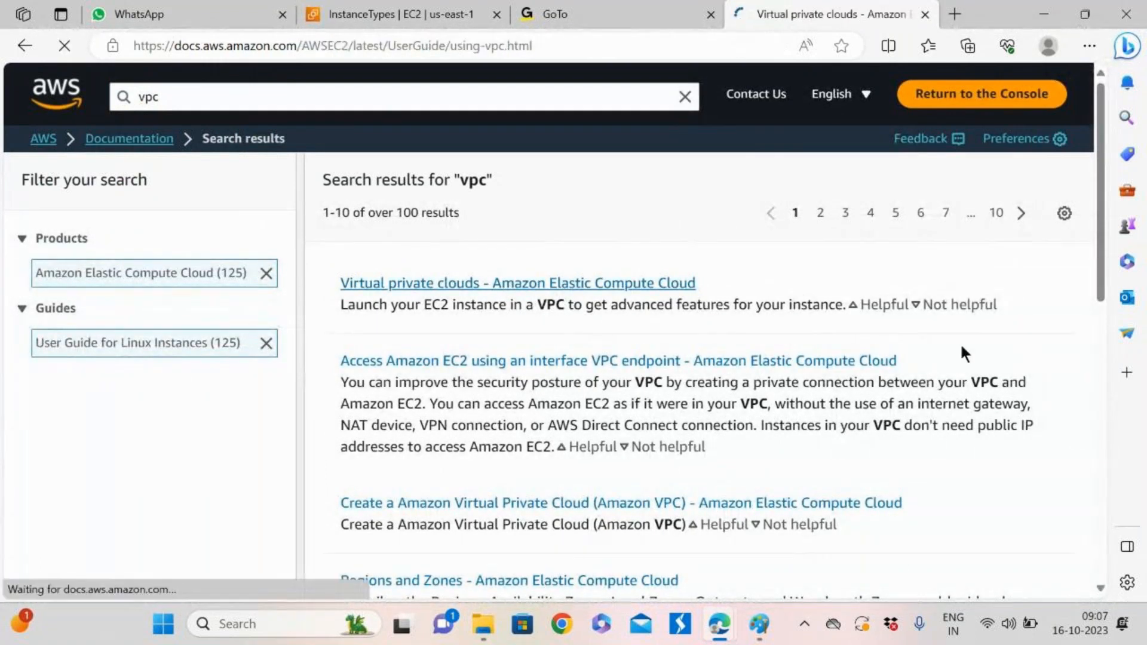
pyautogui.scroll(-3, 683, 353)
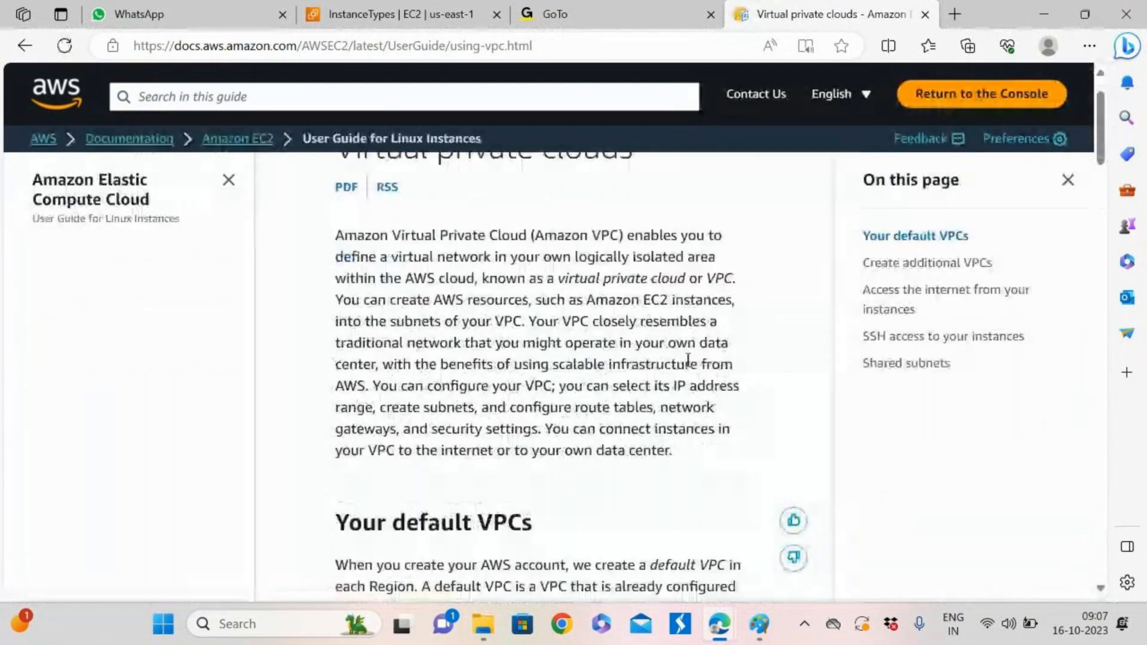
pyautogui.scroll(-10, 682, 357)
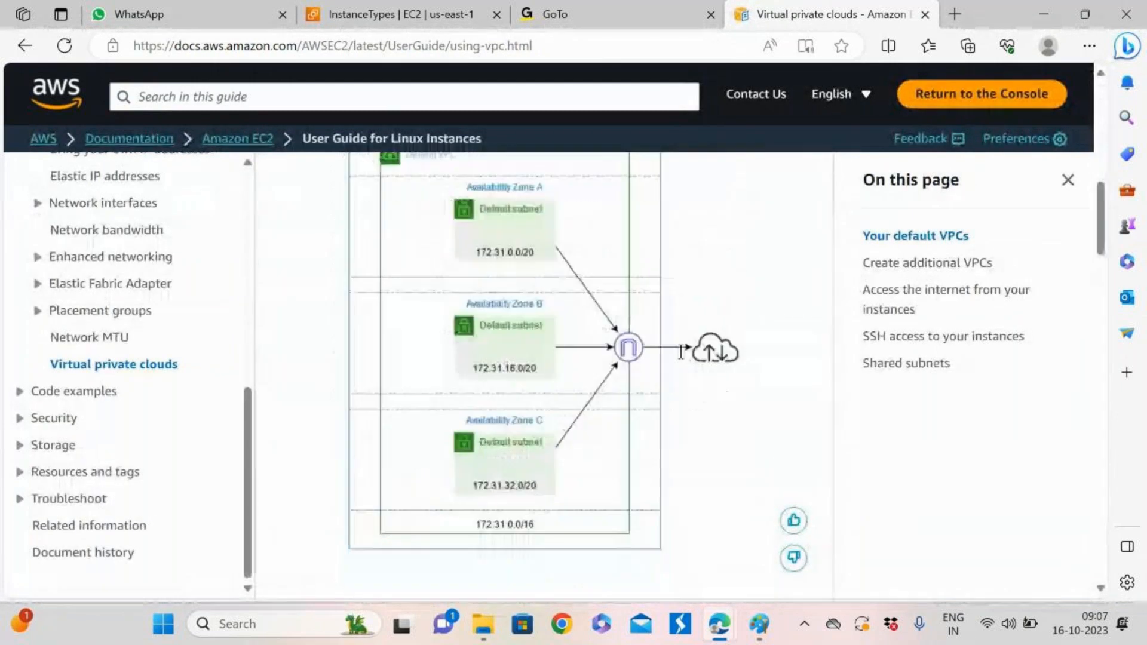
pyautogui.scroll(-5, 682, 358)
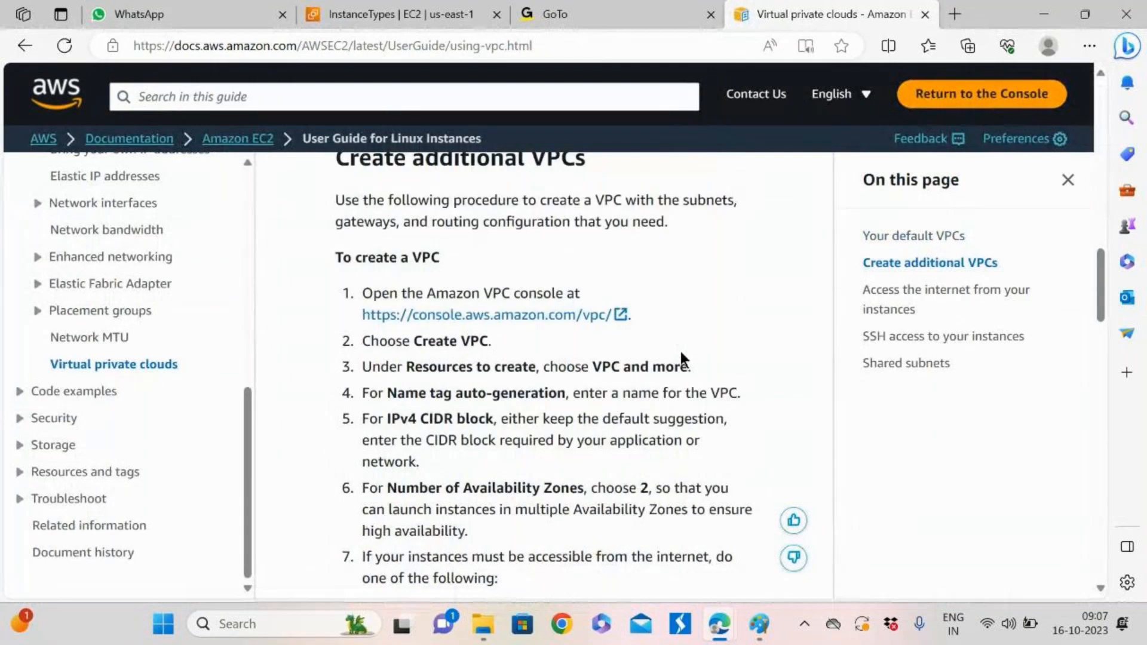
# Read through the rest of the Virtual private clouds page, including the VPC creation procedure and the introduction
pyautogui.scroll(-5, 681, 353)
pyautogui.scroll(15, 690, 343)
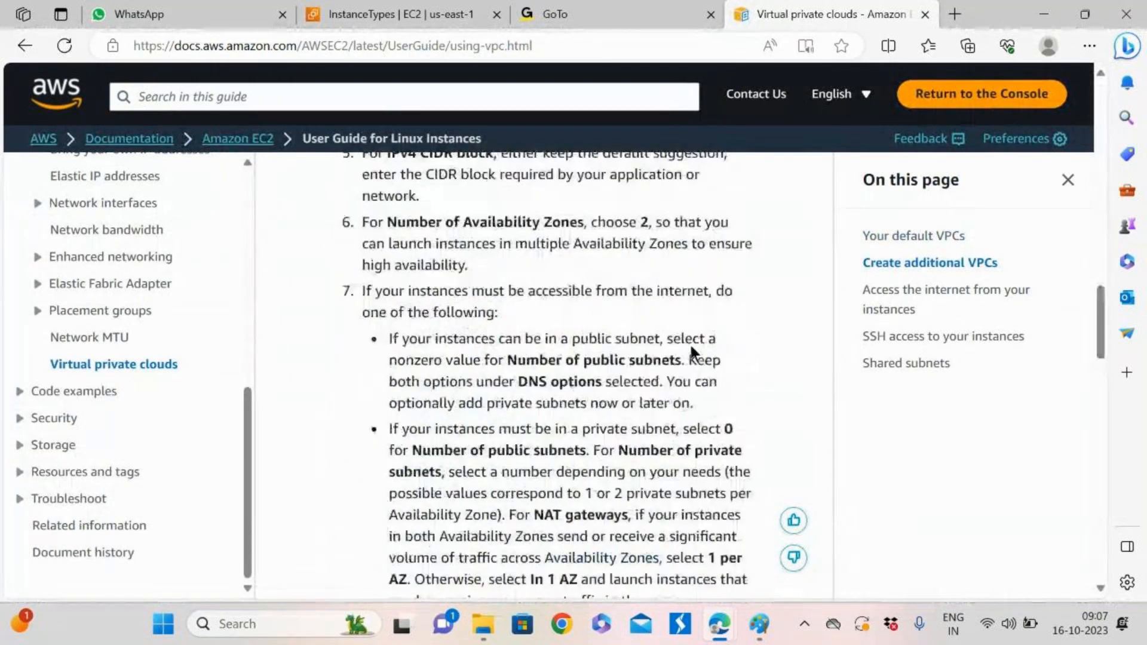
pyautogui.scroll(7, 689, 341)
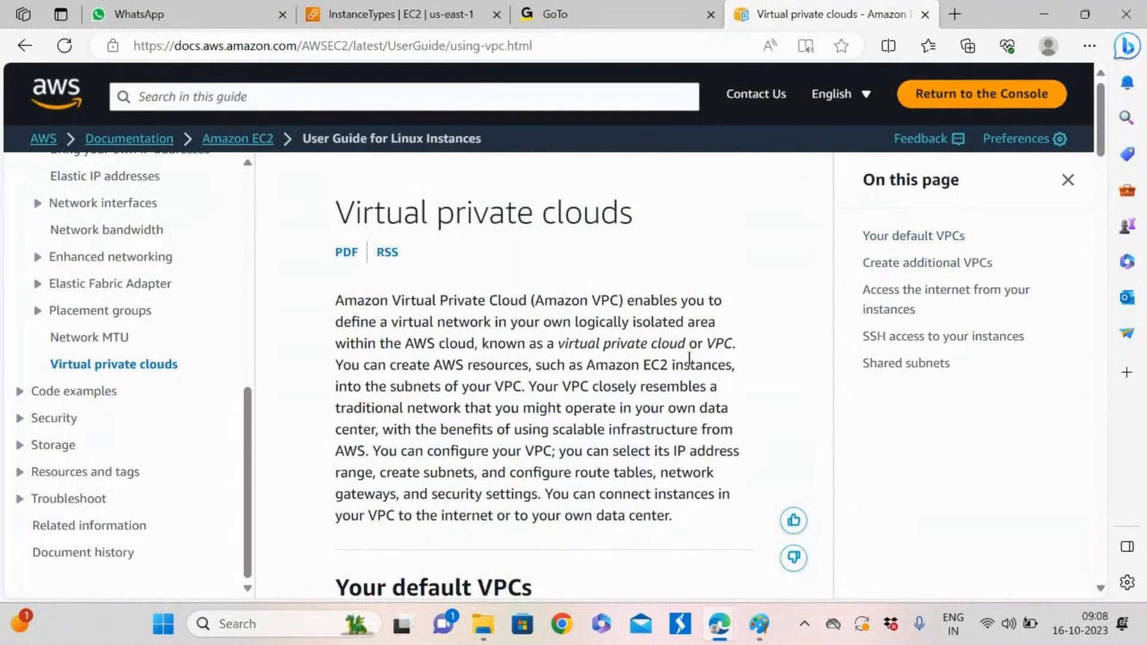
pyautogui.scroll(-1, 610, 367)
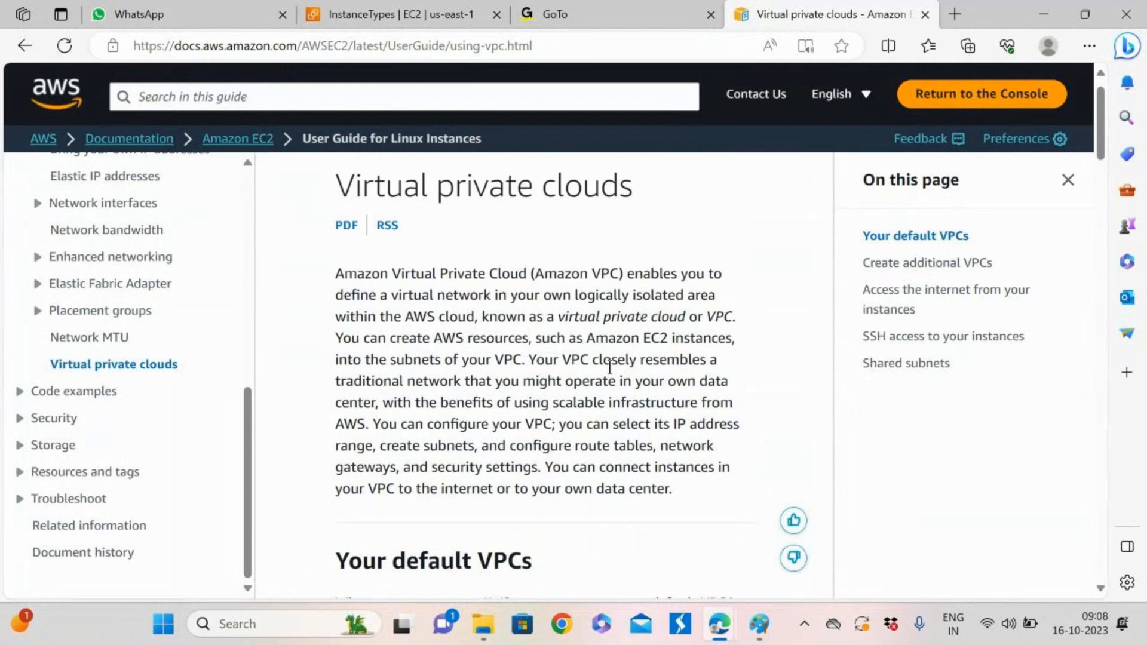
pyautogui.scroll(-15, 610, 367)
pyautogui.scroll(-15, 596, 385)
pyautogui.scroll(20, 580, 385)
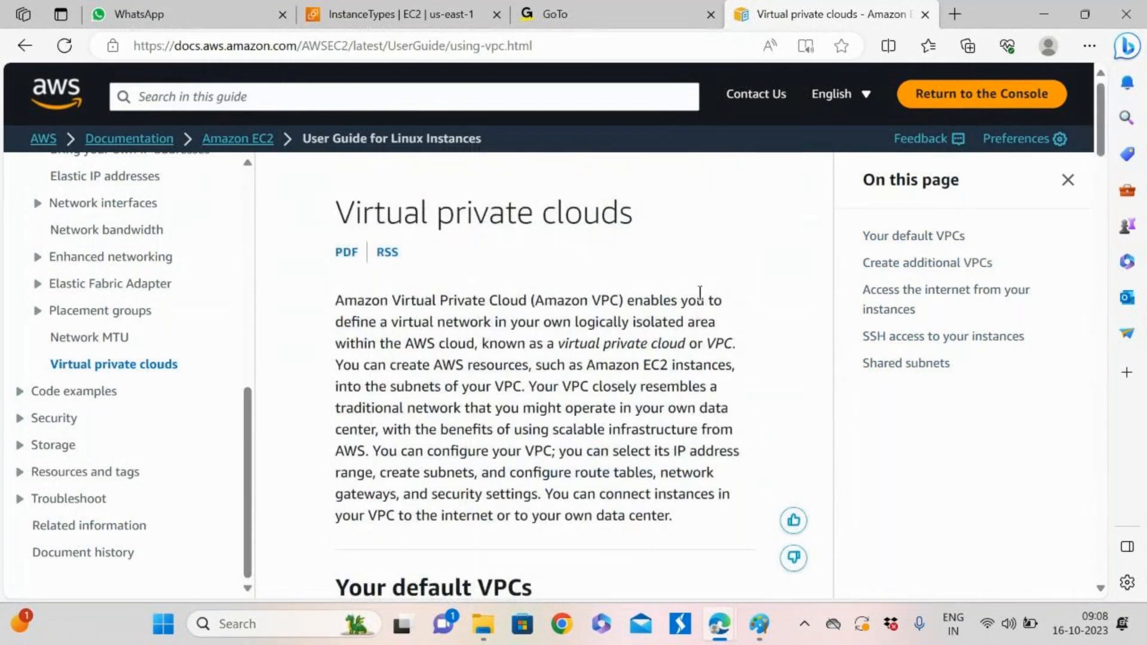
# Switch to the EC2 console, start launching a new instance from the Instances page, and name it demo-instance
pyautogui.click(407, 17)
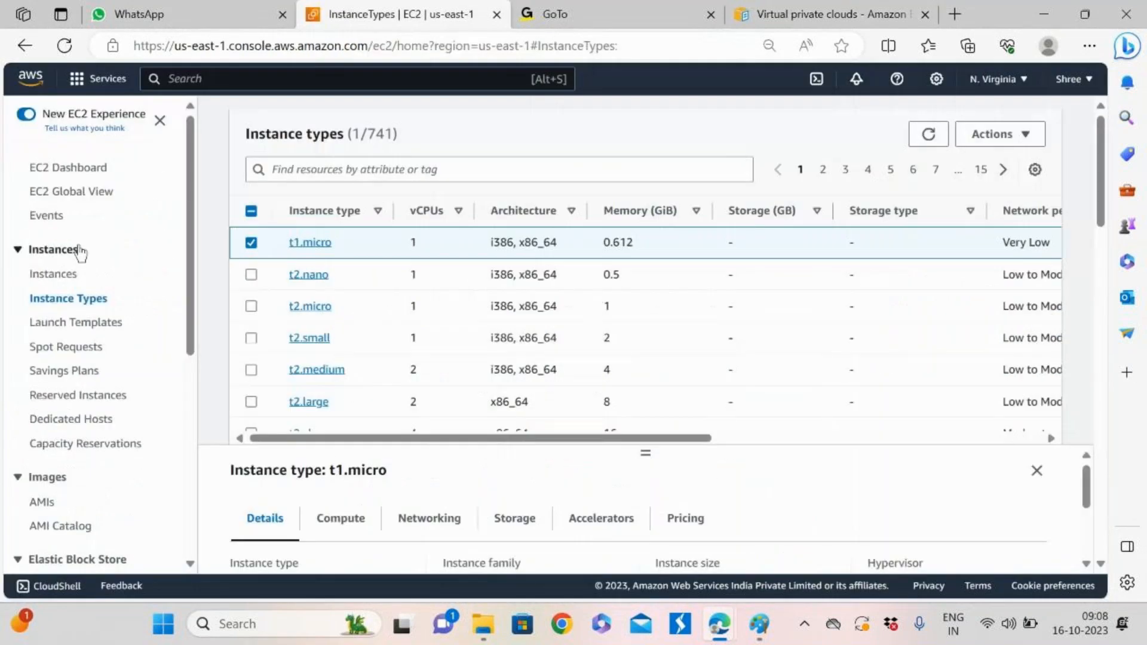
pyautogui.click(57, 274)
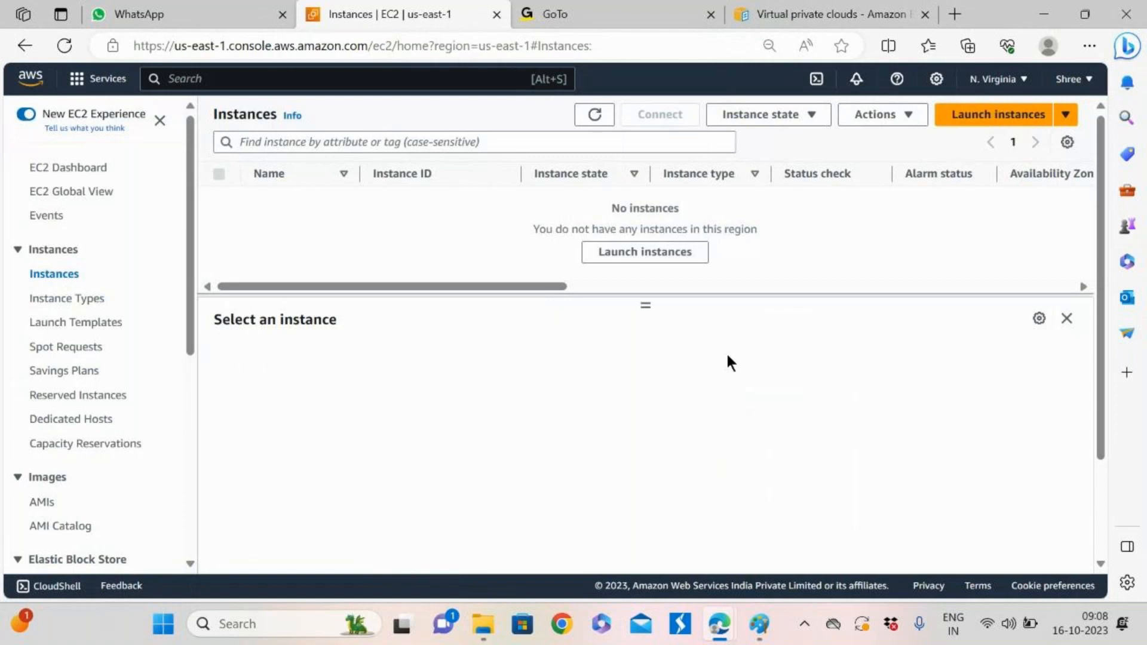
pyautogui.click(990, 113)
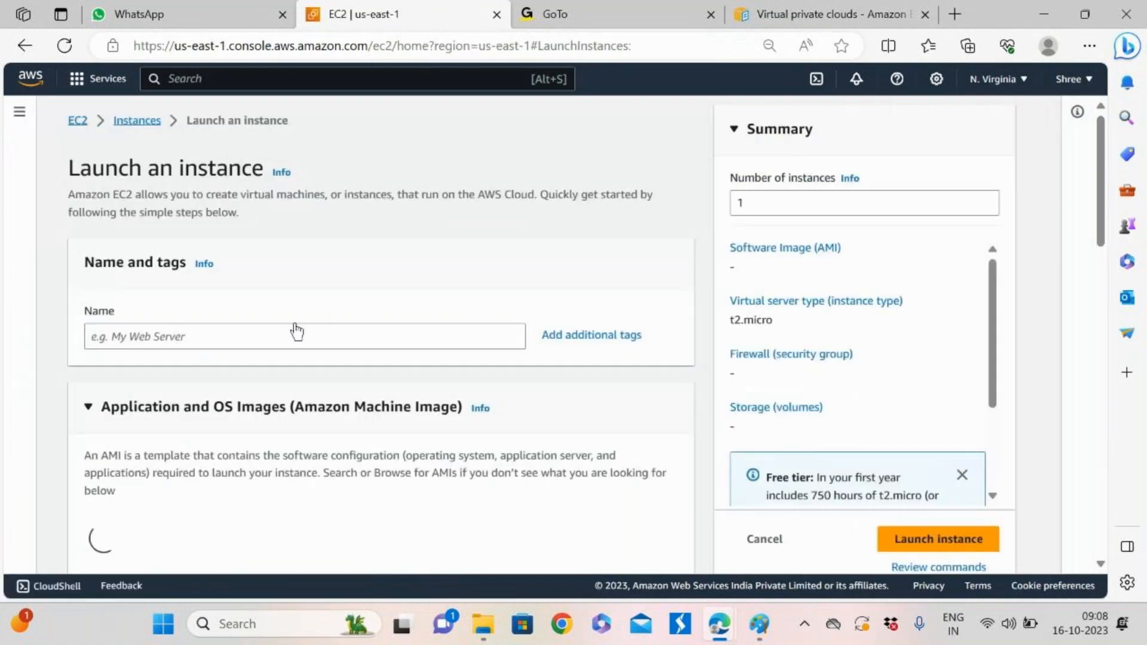
pyautogui.click(179, 340)
pyautogui.write('dec')
pyautogui.press('BackSpace')
pyautogui.write('mo')
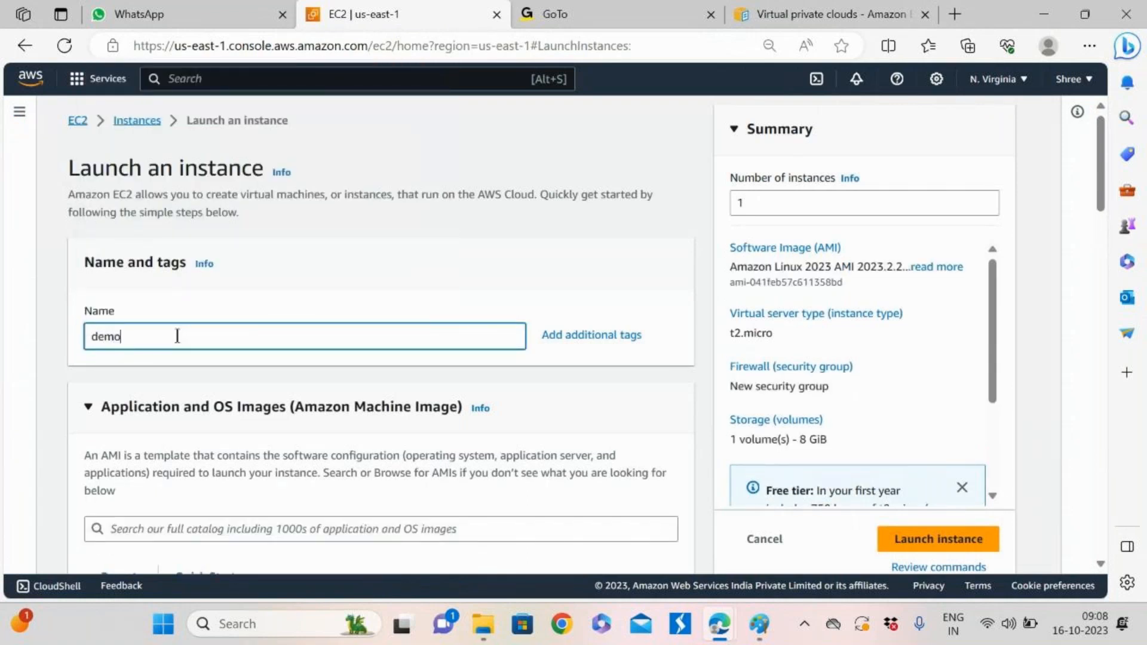
pyautogui.write('-instance')
# Choose Ubuntu as the operating system image for the new instance
pyautogui.scroll(-3, 428, 457)
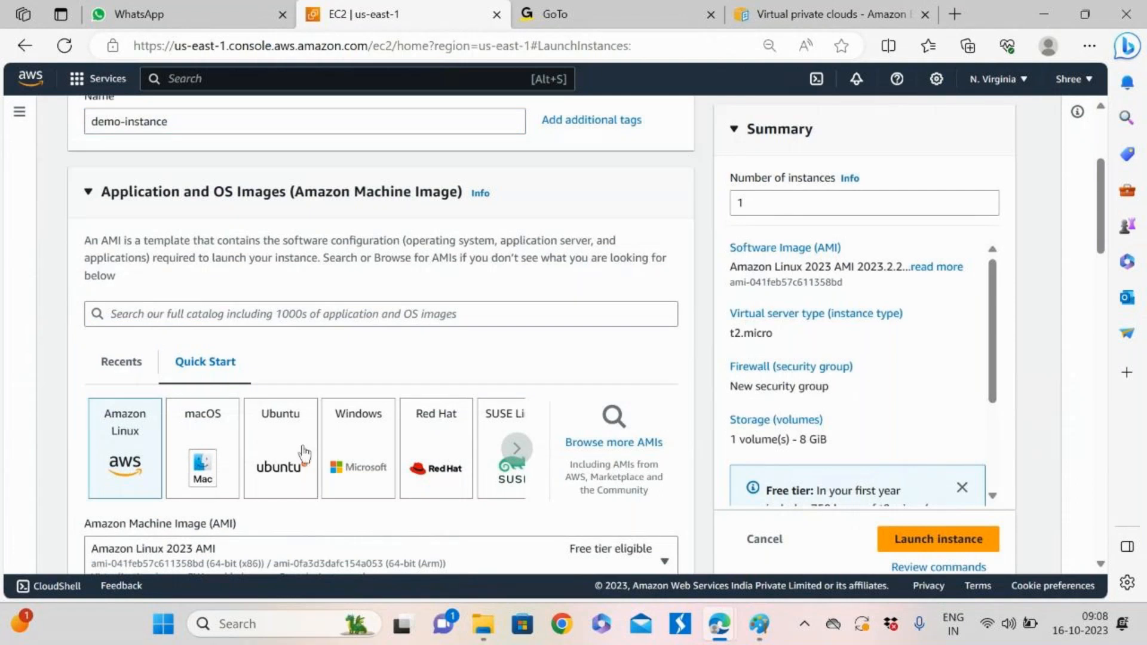
pyautogui.scroll(-1, 397, 423)
pyautogui.click(281, 382)
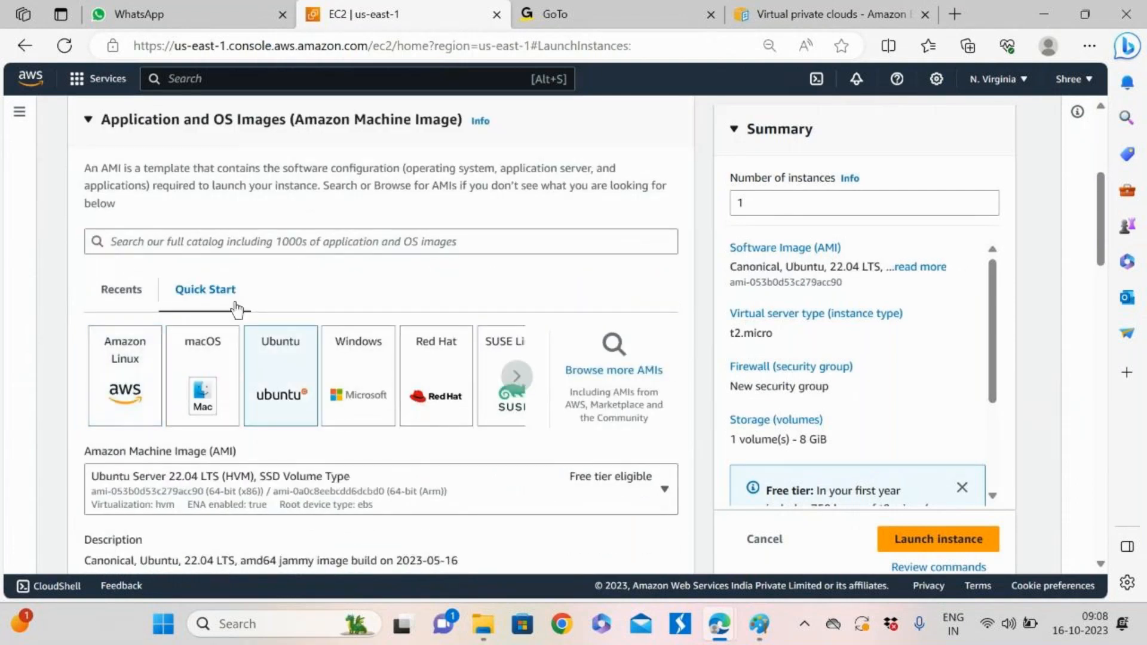
# Select first-key as the login key pair for the new instance
pyautogui.scroll(-2, 374, 435)
pyautogui.scroll(-5, 374, 435)
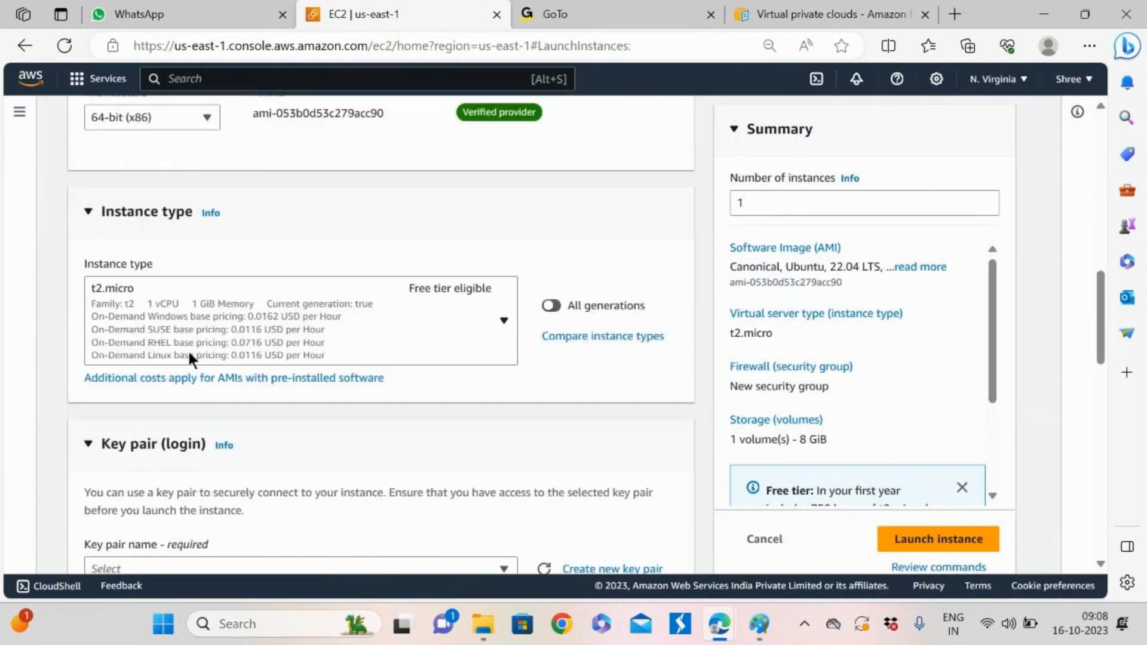
pyautogui.scroll(-3, 391, 400)
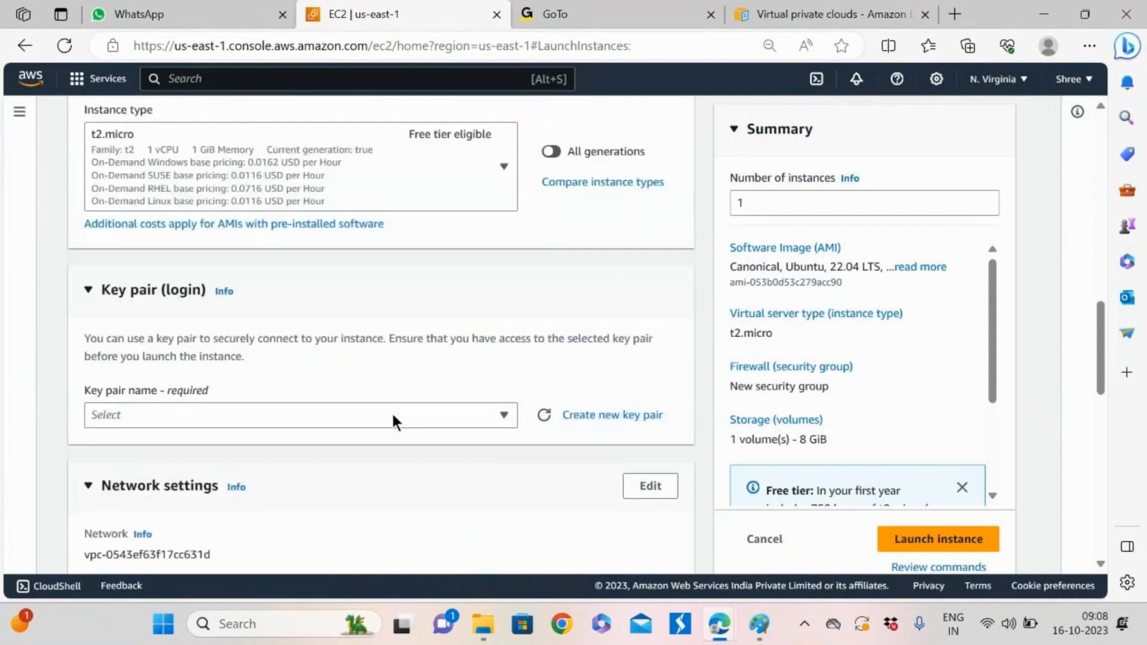
pyautogui.click(259, 353)
pyautogui.click(234, 430)
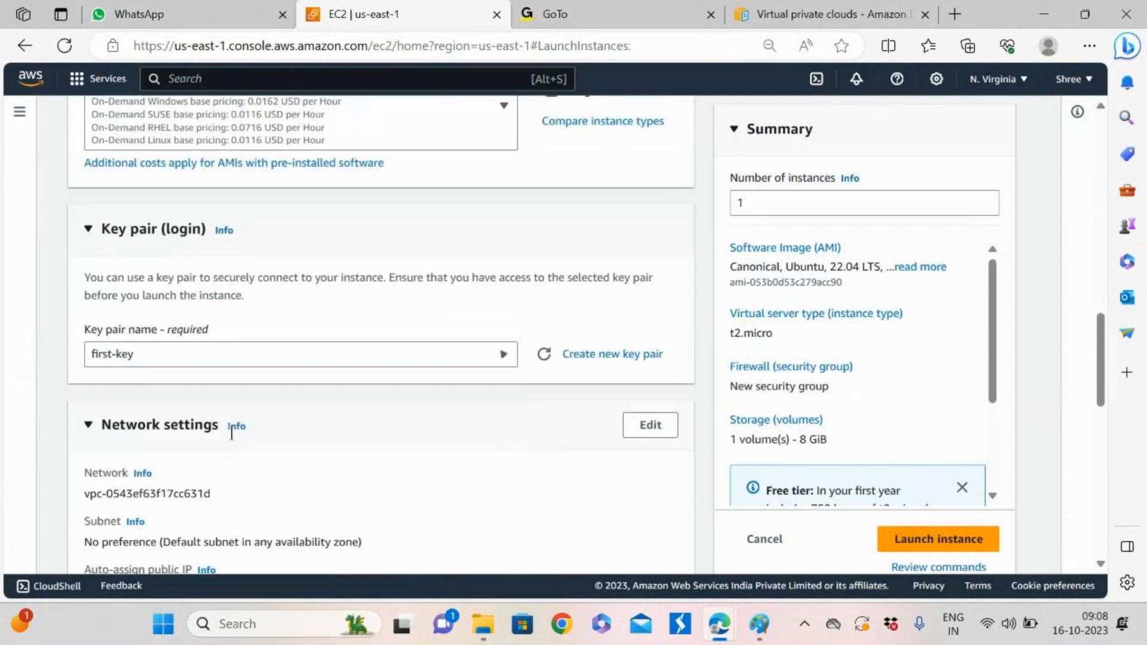
# Use an existing security group in the network settings and assign the default group
pyautogui.scroll(-2, 517, 446)
pyautogui.scroll(-3, 517, 447)
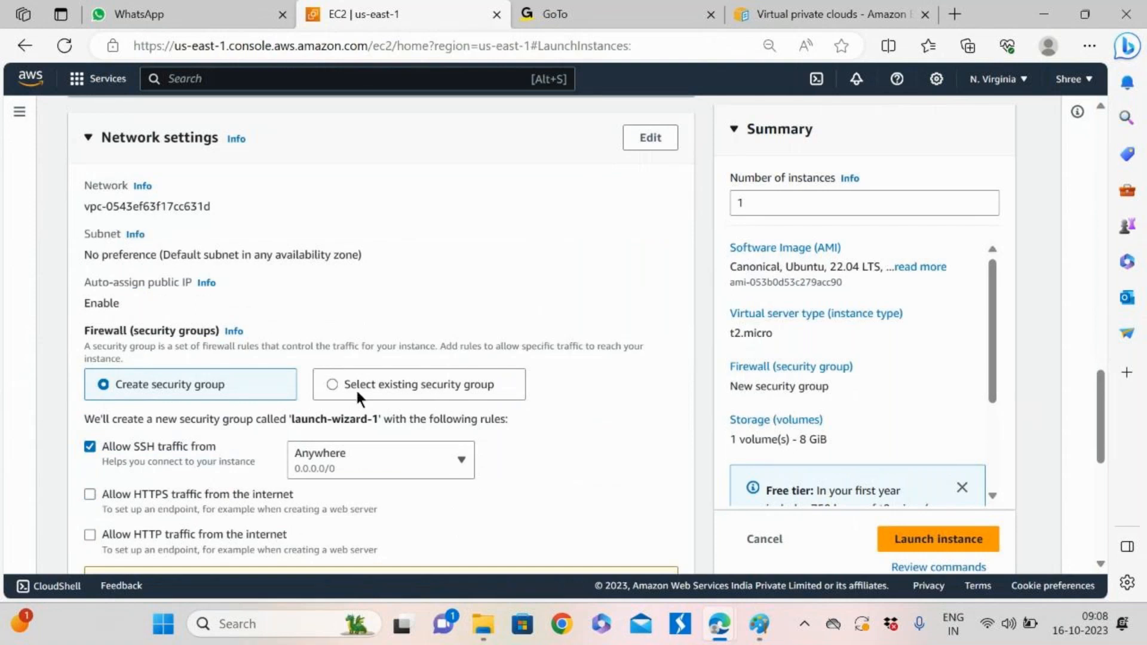
pyautogui.click(333, 384)
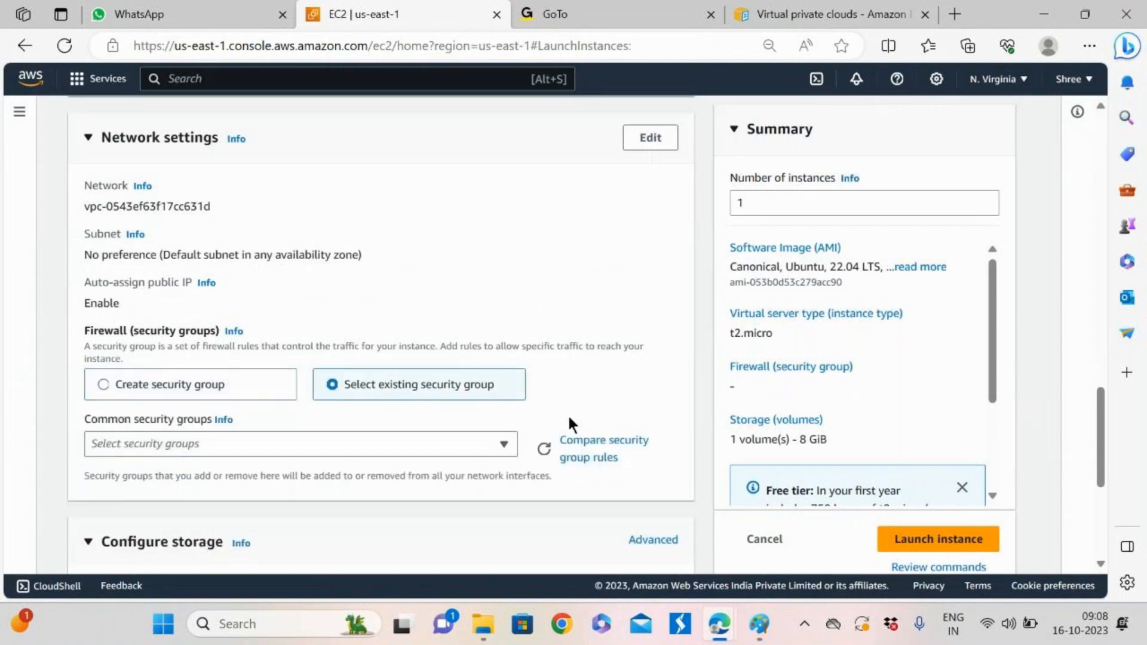
pyautogui.scroll(-1, 568, 415)
pyautogui.click(456, 373)
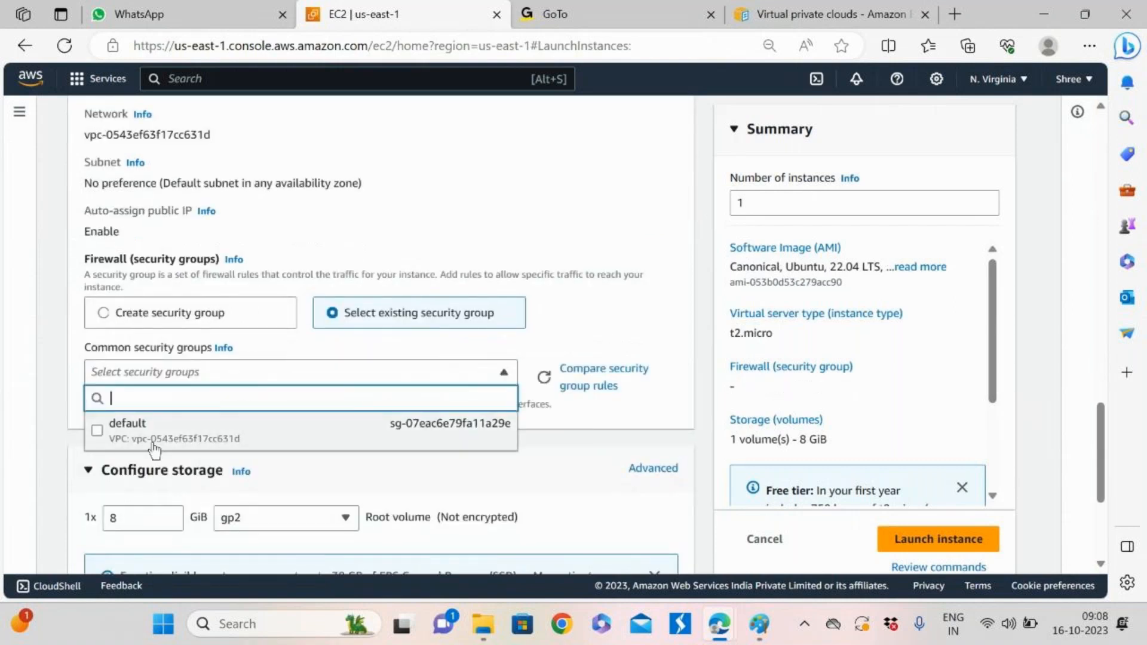
pyautogui.click(490, 425)
# In the advanced details, enter the user data lines "sudo apt update -y" and "sudo apt install apache2 -y"
pyautogui.scroll(-3, 528, 472)
pyautogui.scroll(-1, 531, 478)
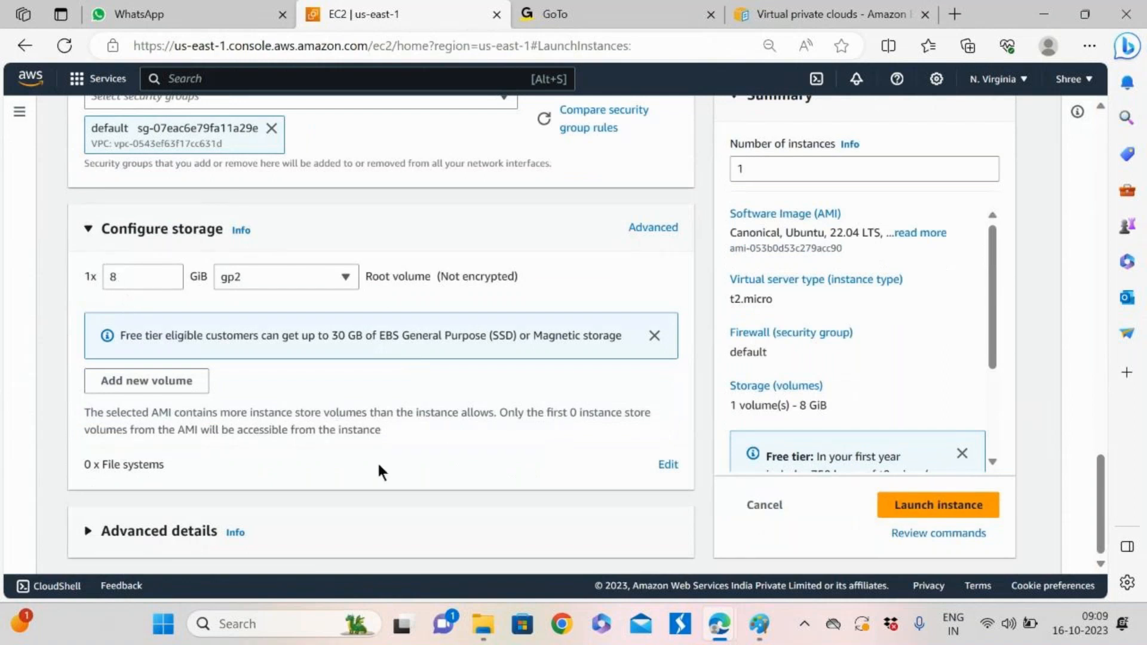
pyautogui.click(154, 533)
pyautogui.scroll(-10, 428, 514)
pyautogui.scroll(-9, 425, 515)
pyautogui.click(262, 323)
pyautogui.write('sudo a')
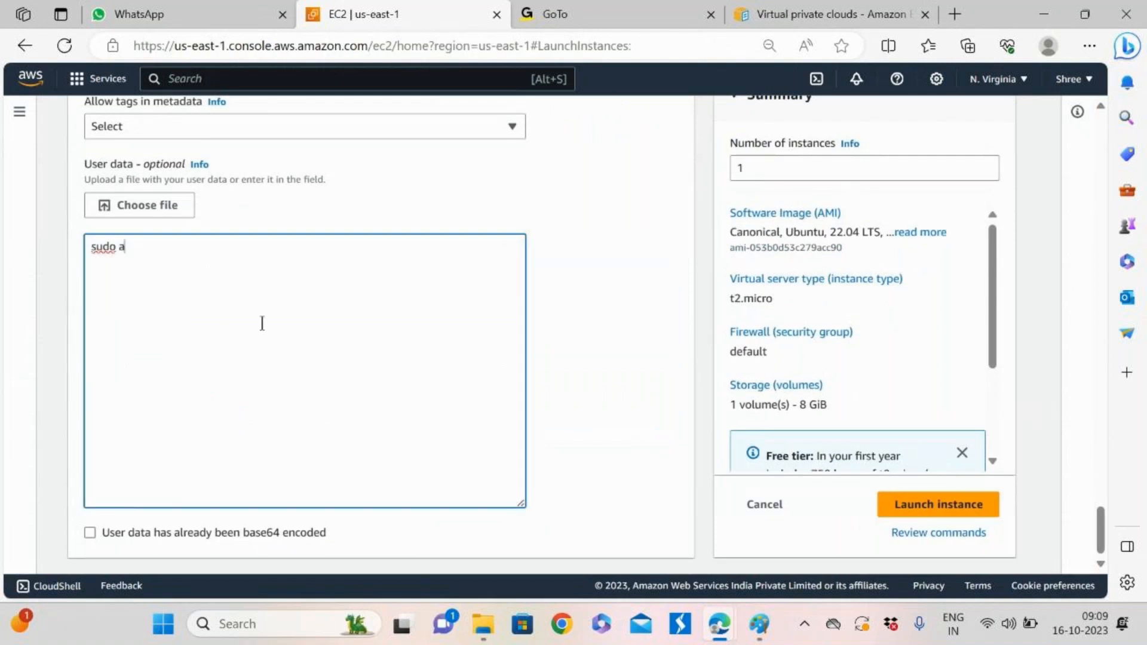
pyautogui.write('pt update -y')
pyautogui.press('Return')
pyautogui.write('sudo apt ')
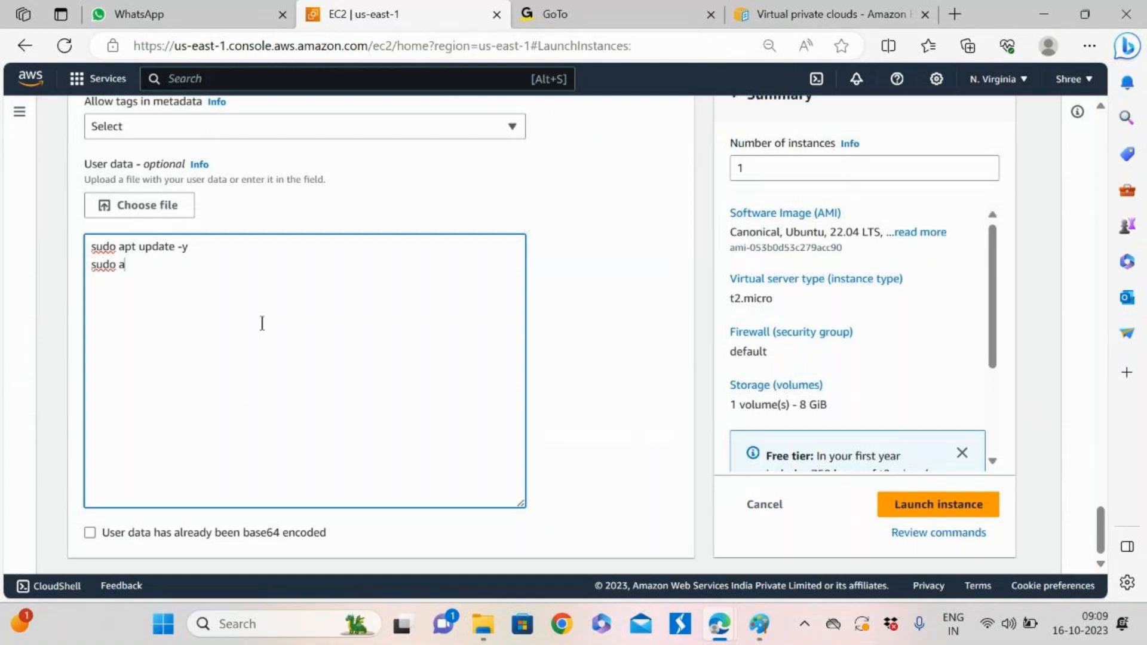
pyautogui.write('install apache2 -y')
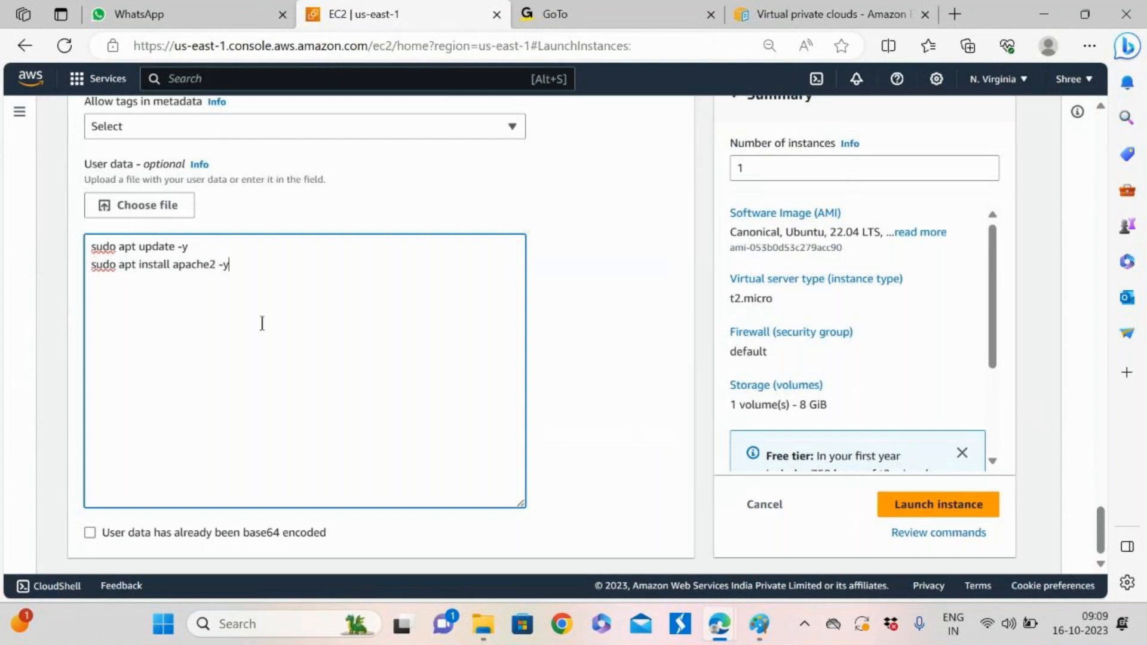
# Set the number of instances to 2 and launch them
pyautogui.scroll(5, 583, 356)
pyautogui.click(759, 202)
pyautogui.press('BackSpace')
pyautogui.write('2')
pyautogui.click(662, 343)
pyautogui.scroll(-2, 787, 385)
pyautogui.scroll(-2, 1027, 463)
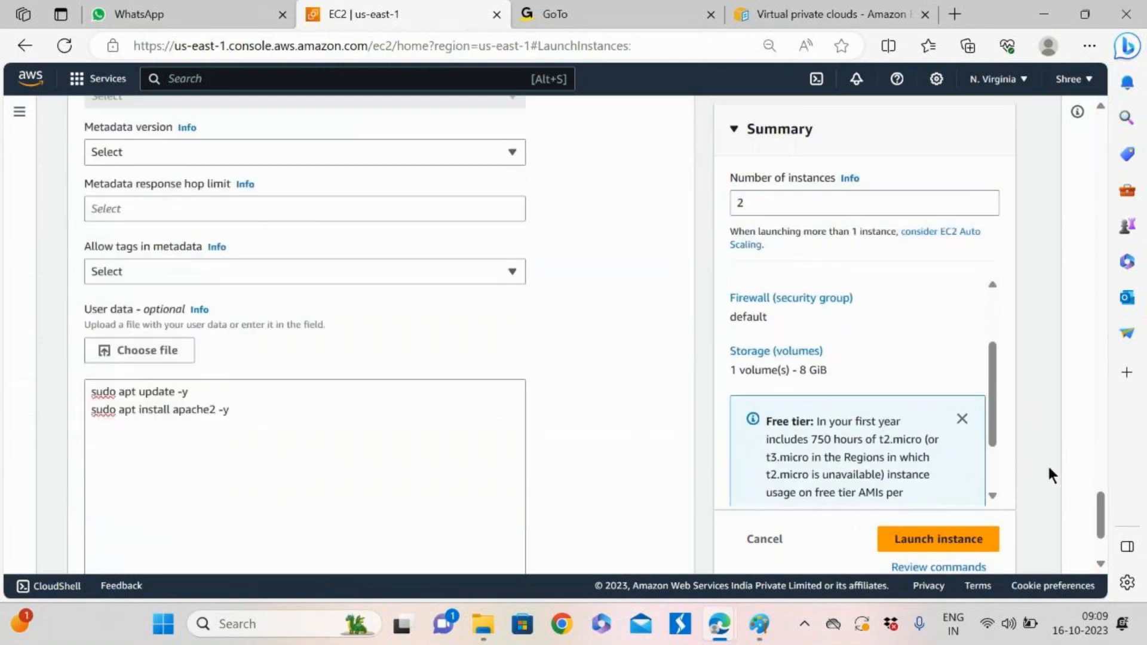
pyautogui.click(943, 541)
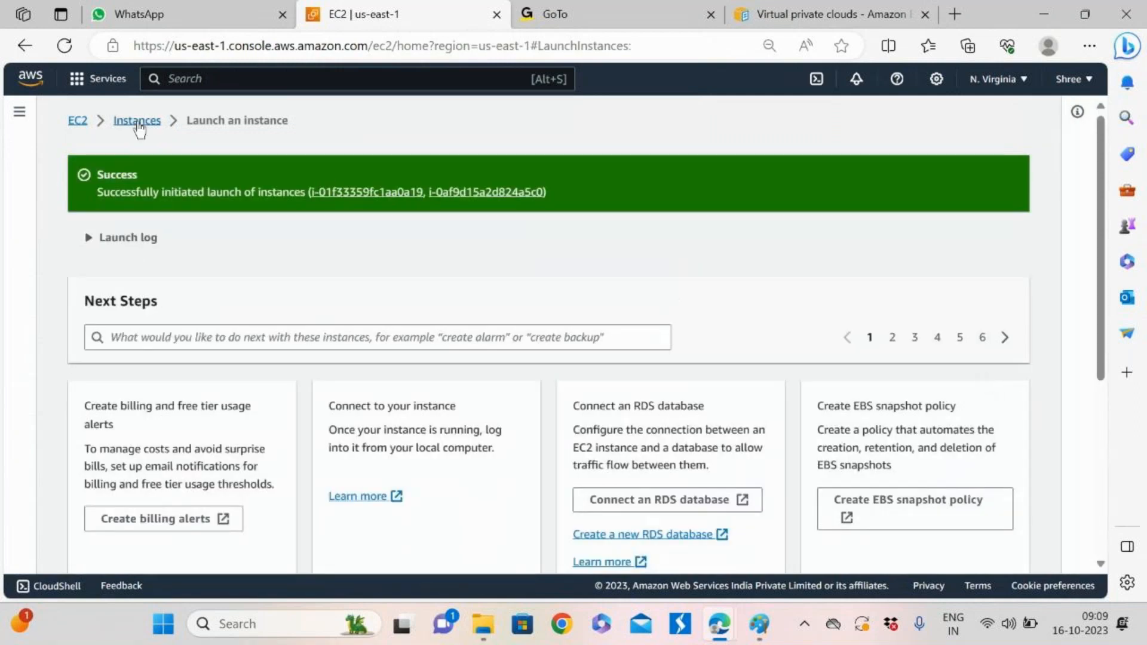
# Go to the instance list, open the system log of the first demo-instance, and refresh the log to examine it
pyautogui.click(138, 121)
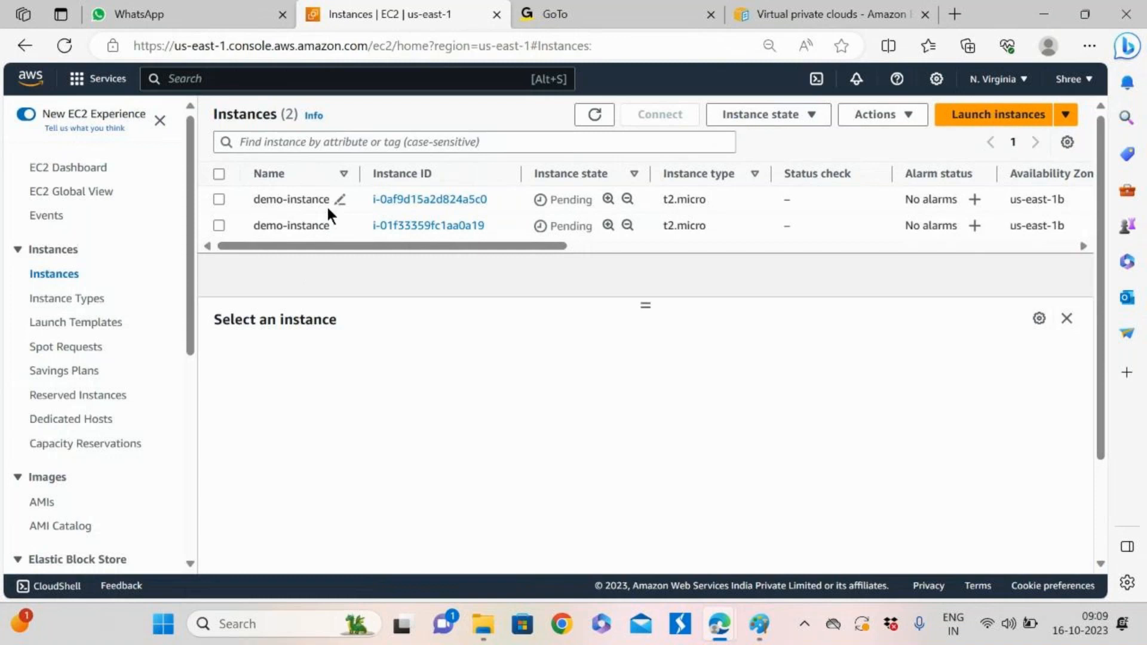
pyautogui.click(219, 199)
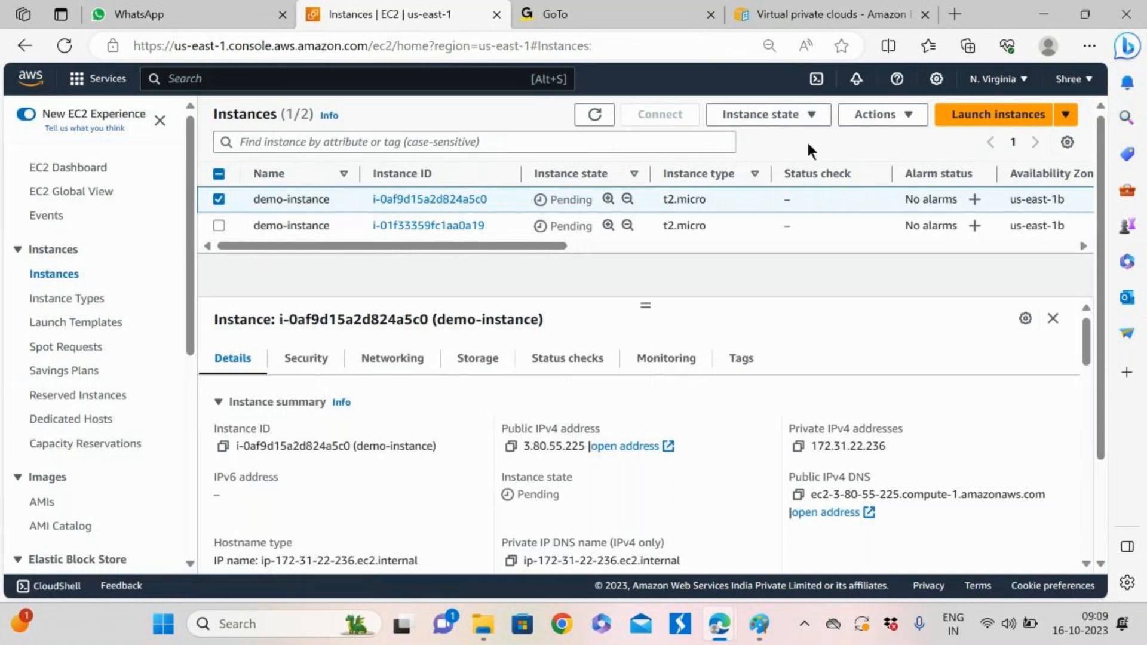
pyautogui.click(892, 121)
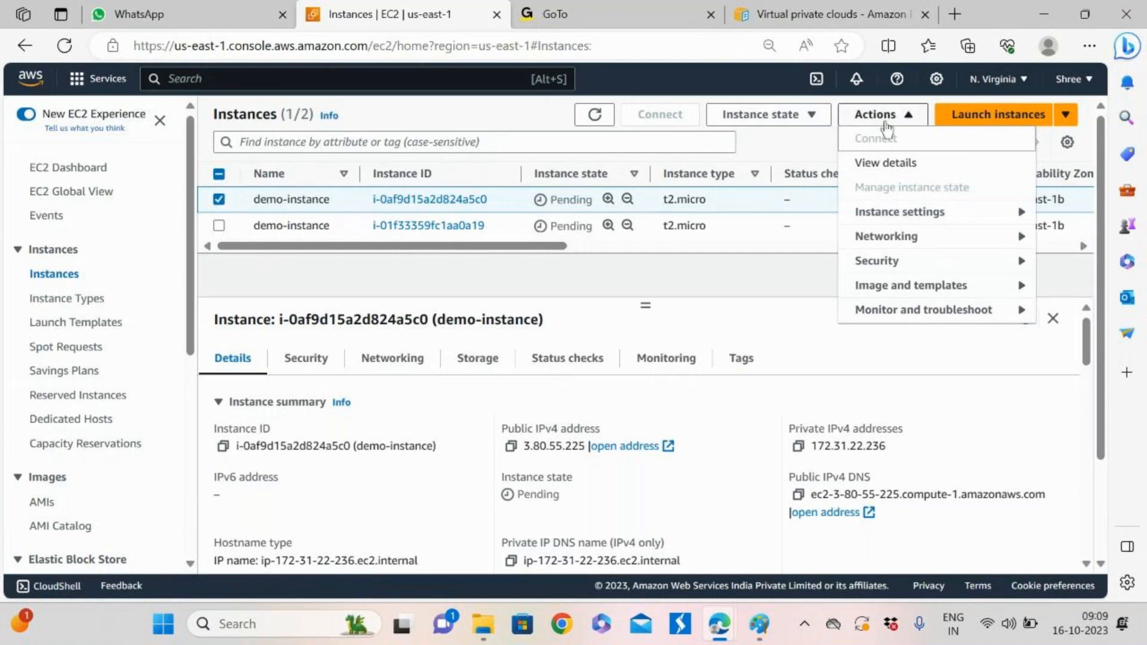
pyautogui.click(901, 322)
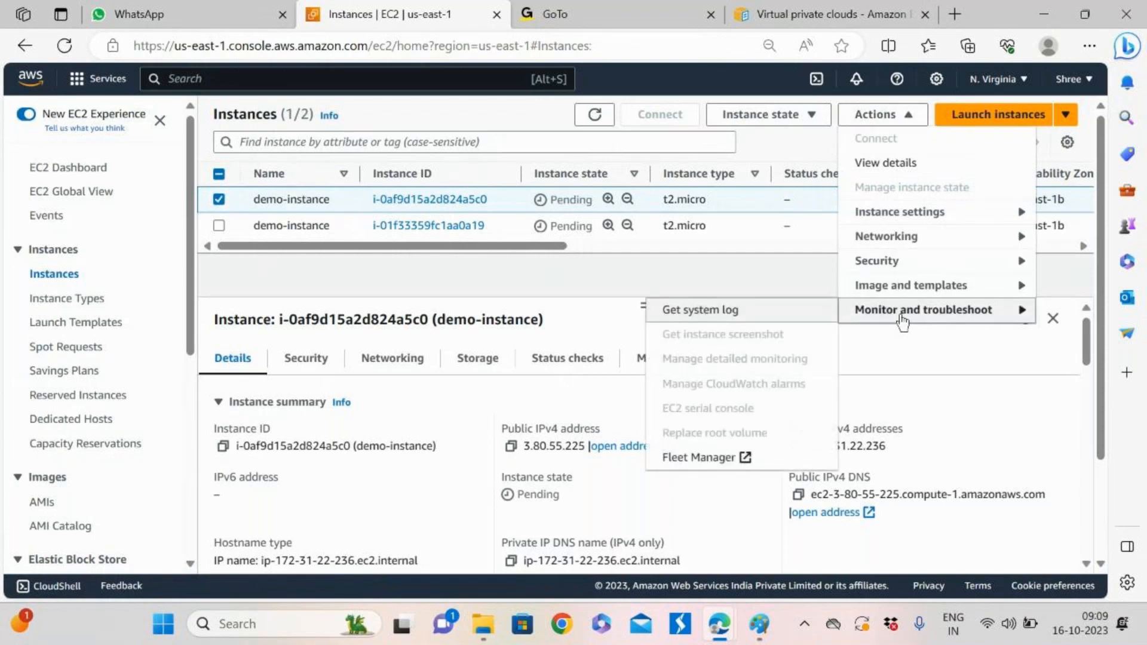
pyautogui.click(700, 311)
pyautogui.scroll(-2, 906, 371)
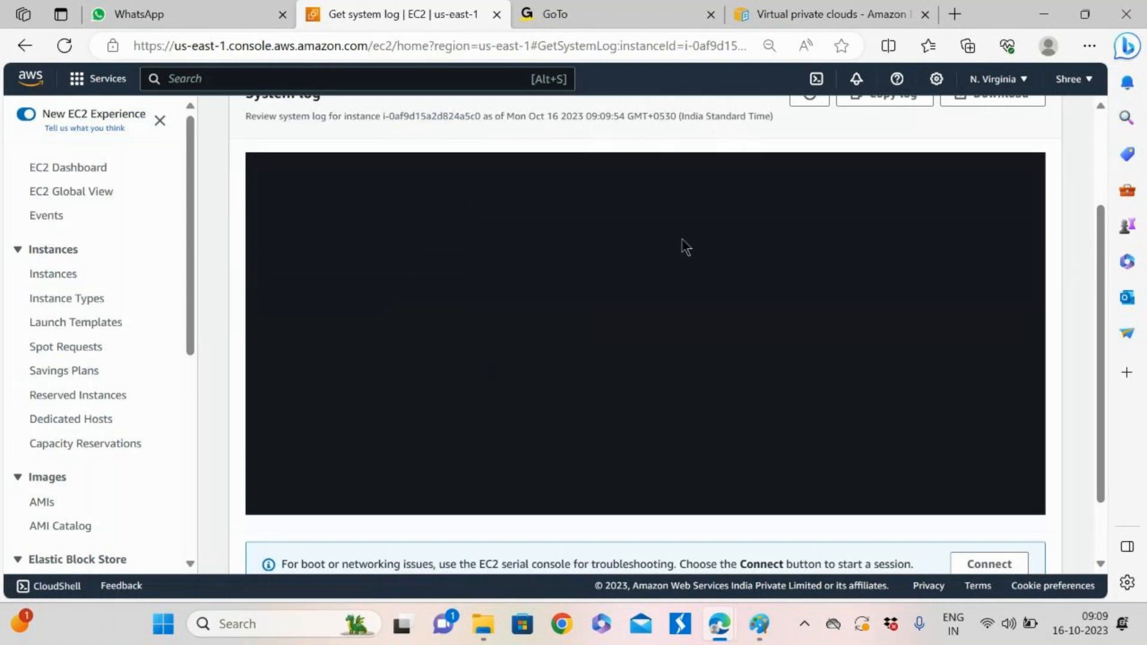
pyautogui.scroll(2, 621, 330)
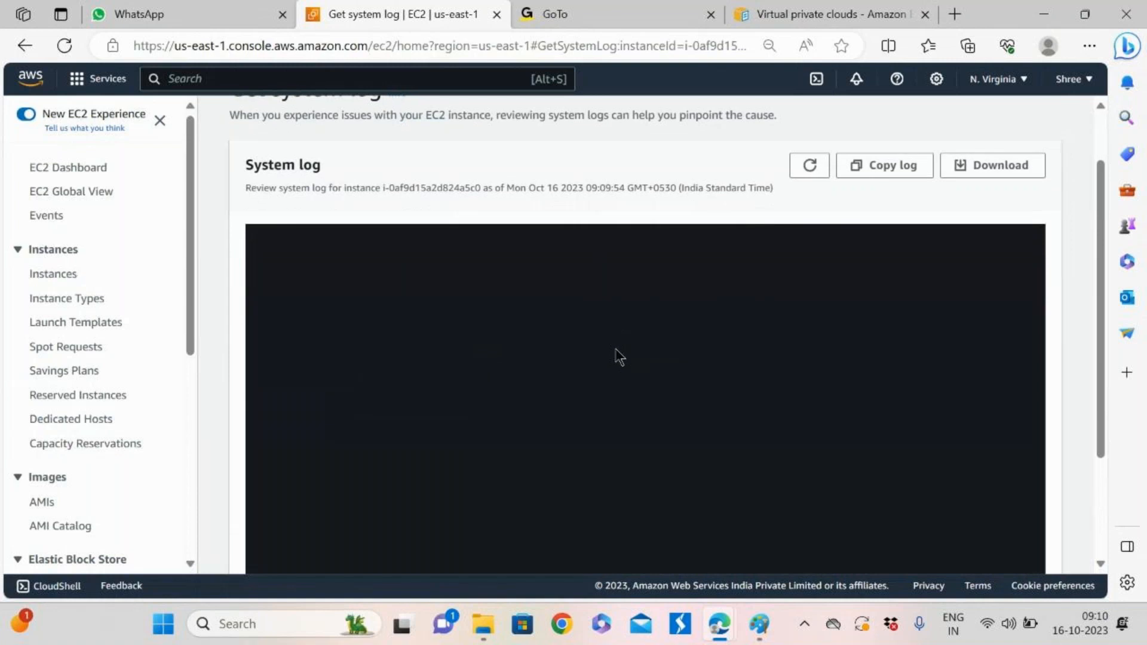
pyautogui.click(811, 169)
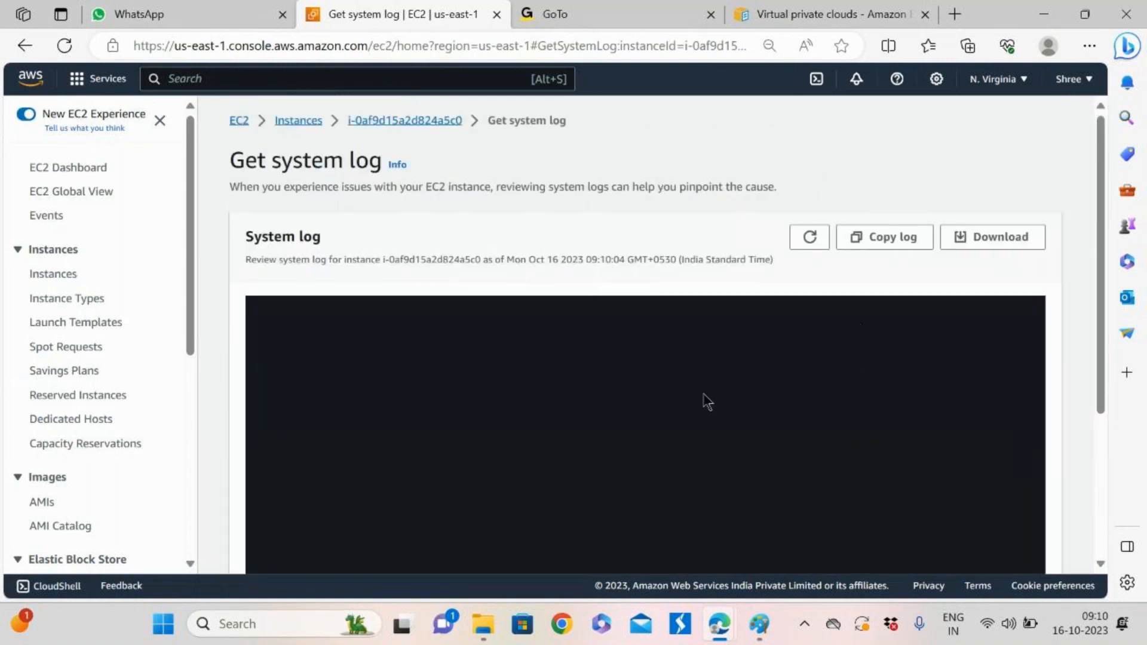
pyautogui.scroll(-3, 766, 394)
pyautogui.scroll(3, 675, 288)
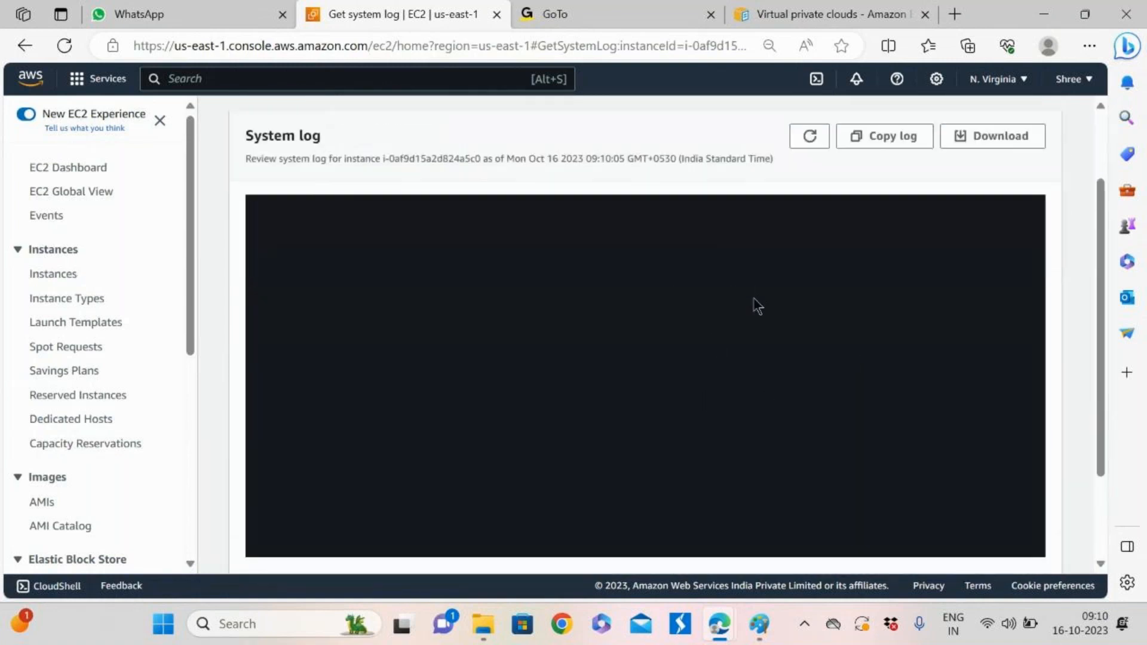
# Return to the instance list and get the instance screenshot of the first demo-instance
pyautogui.click(313, 123)
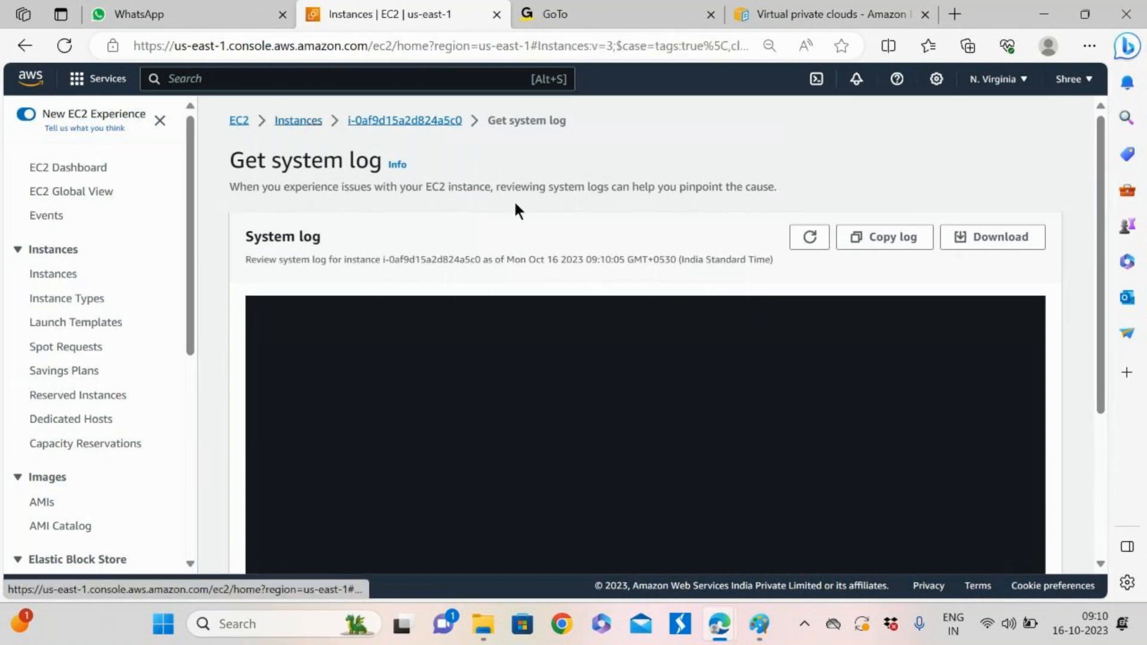
pyautogui.click(219, 199)
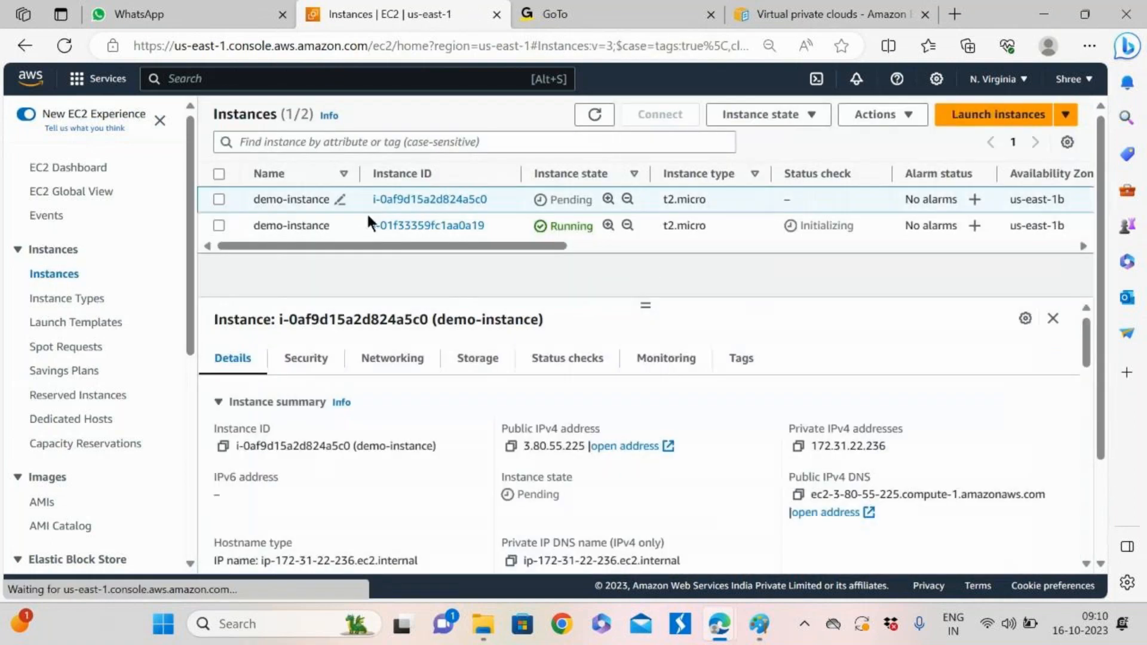
pyautogui.click(883, 117)
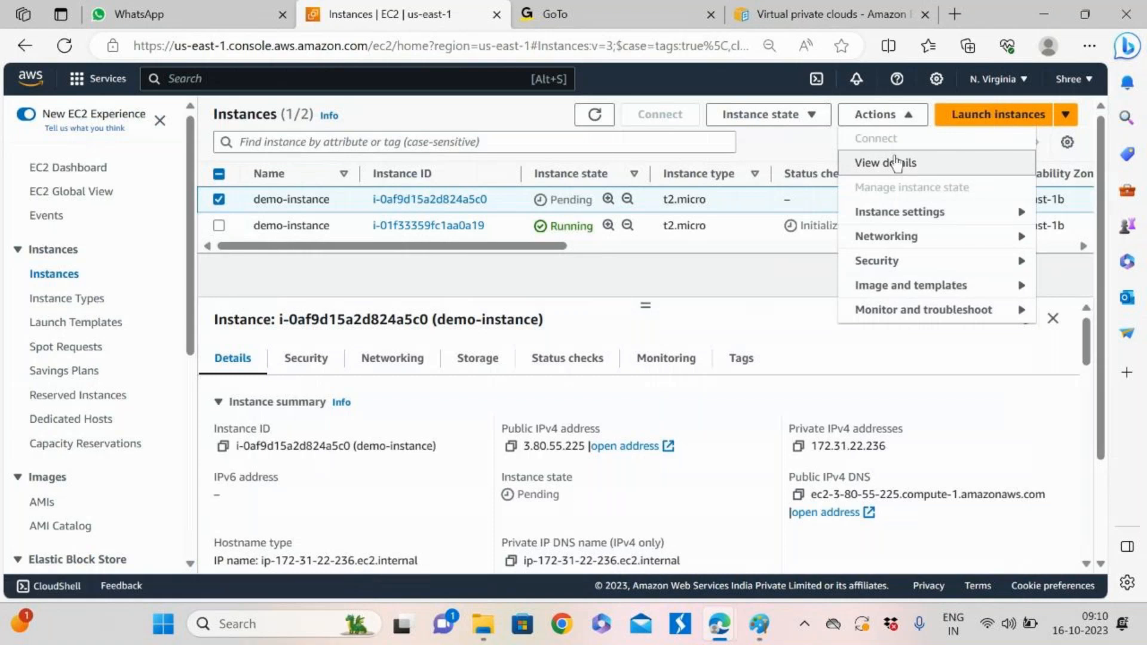
pyautogui.moveTo(916, 314)
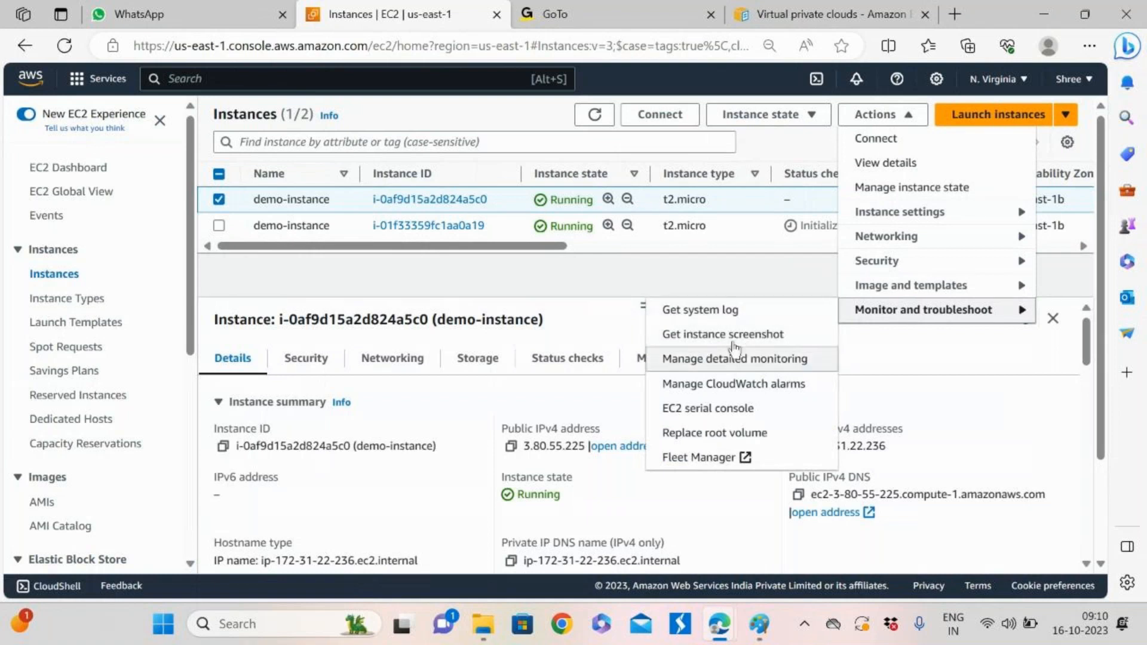
pyautogui.click(740, 334)
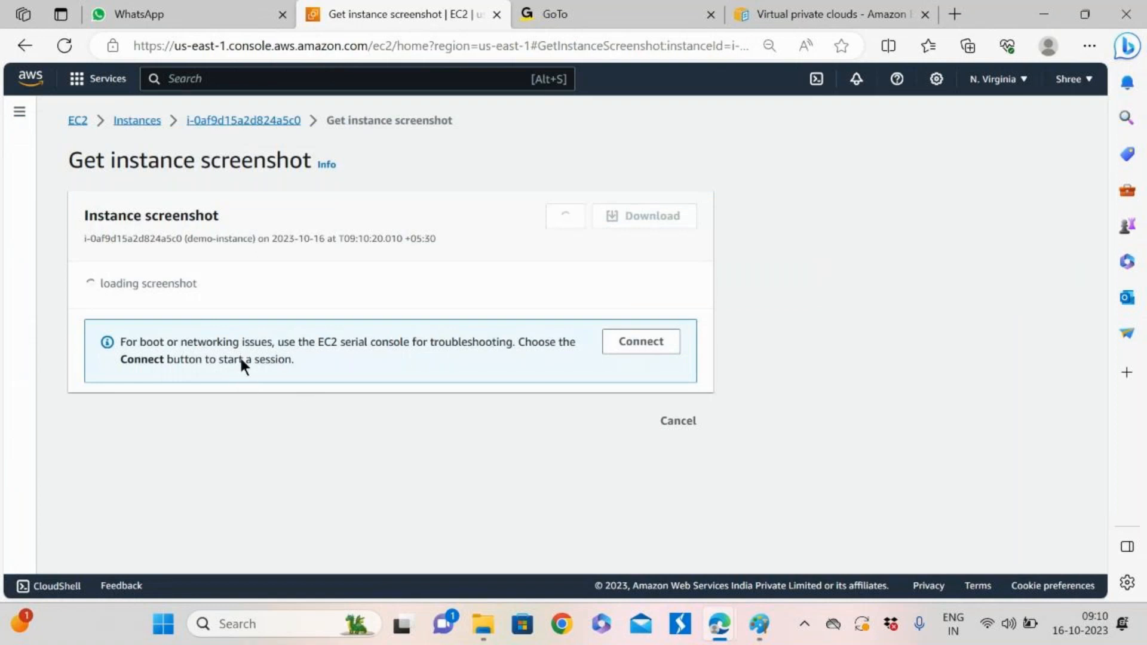
# Look over the instance screenshot, return to the instance list and show the details of the first demo-instance
pyautogui.scroll(-1, 241, 359)
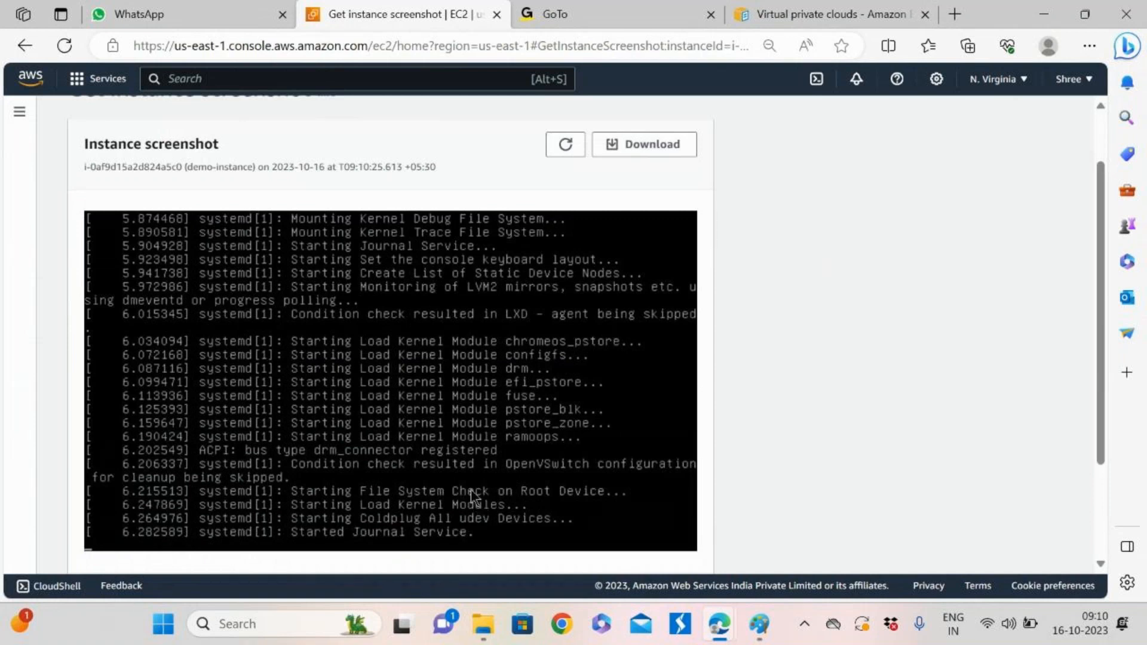
pyautogui.scroll(1, 487, 433)
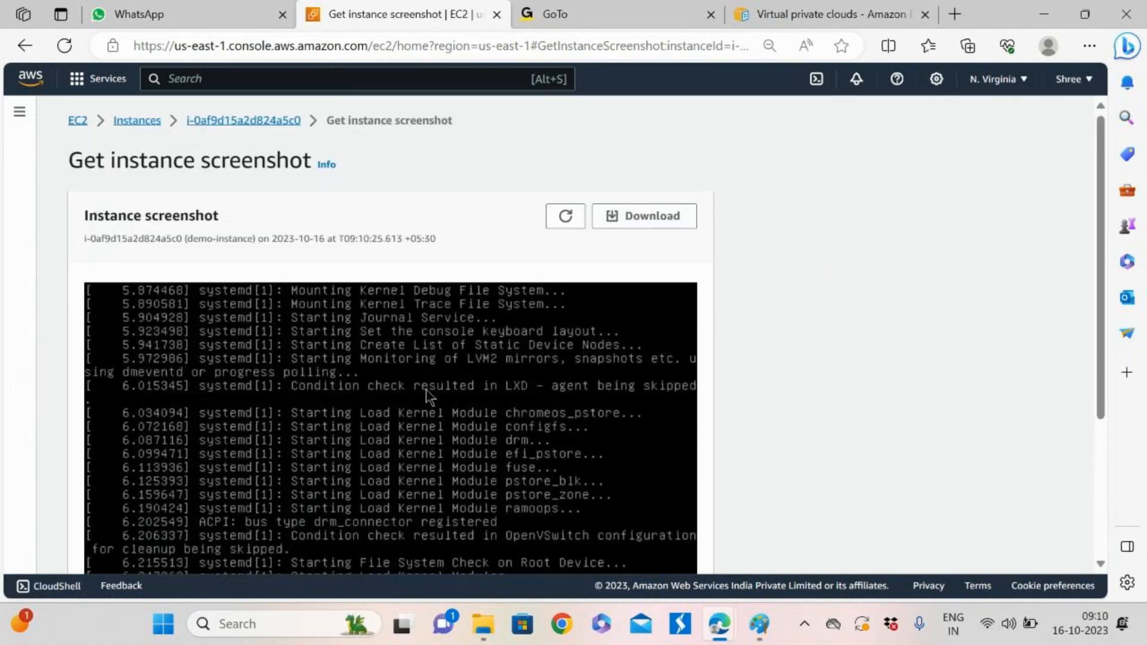
pyautogui.click(157, 124)
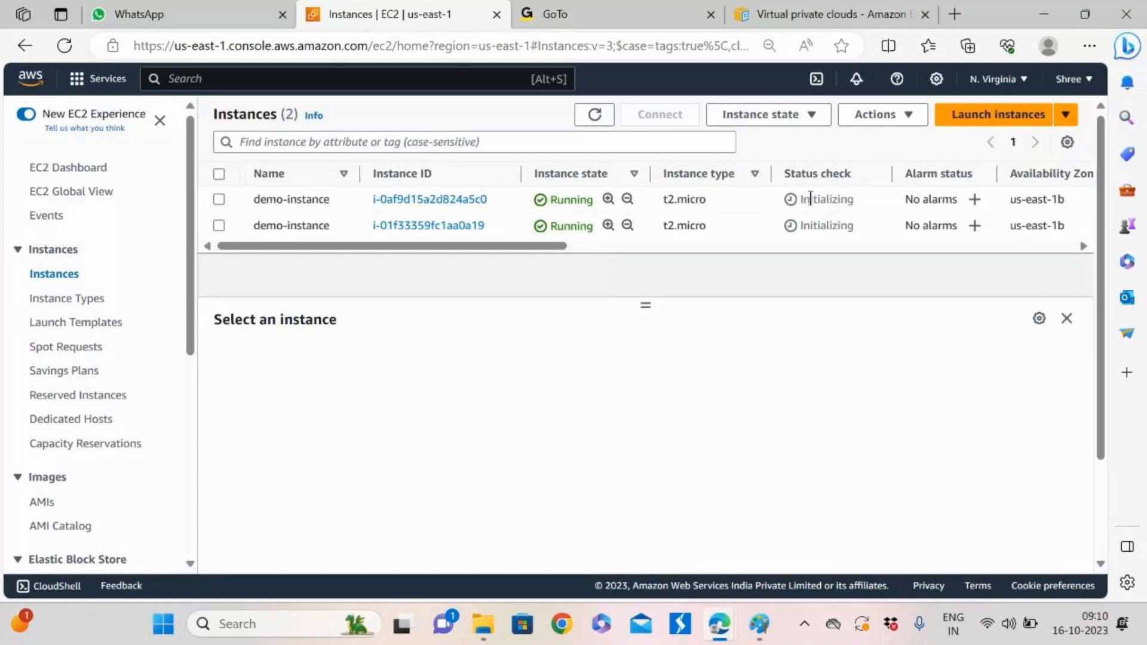
pyautogui.click(218, 199)
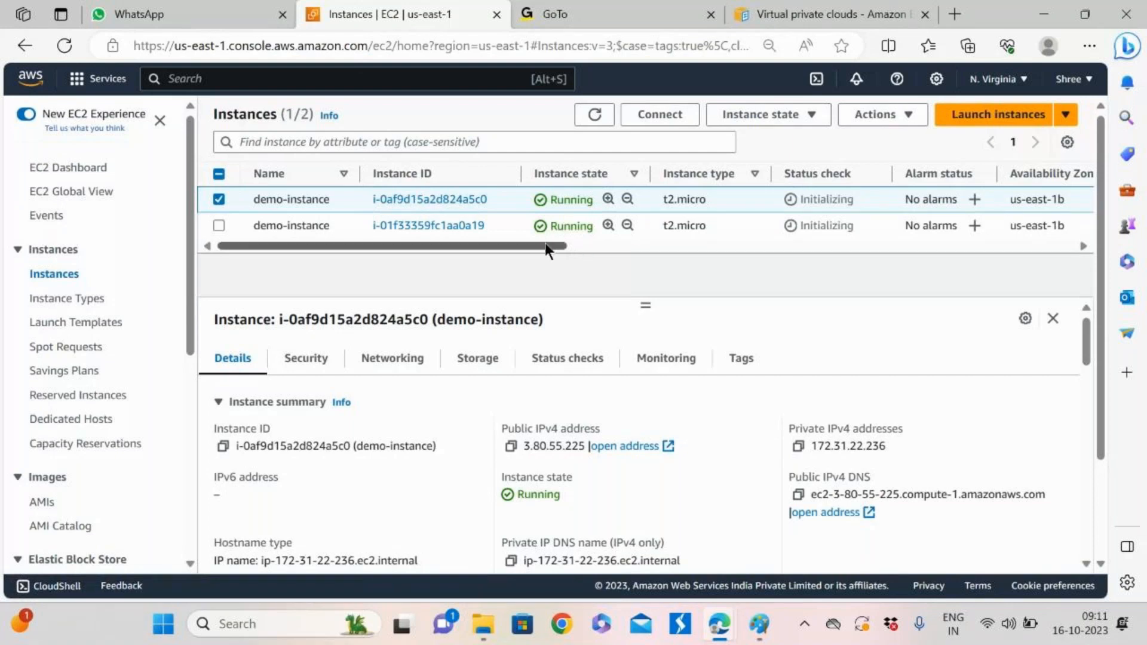
pyautogui.moveTo(545, 245)
pyautogui.mouseDown()
pyautogui.moveTo(716, 244)
pyautogui.moveTo(531, 246)
pyautogui.mouseUp()
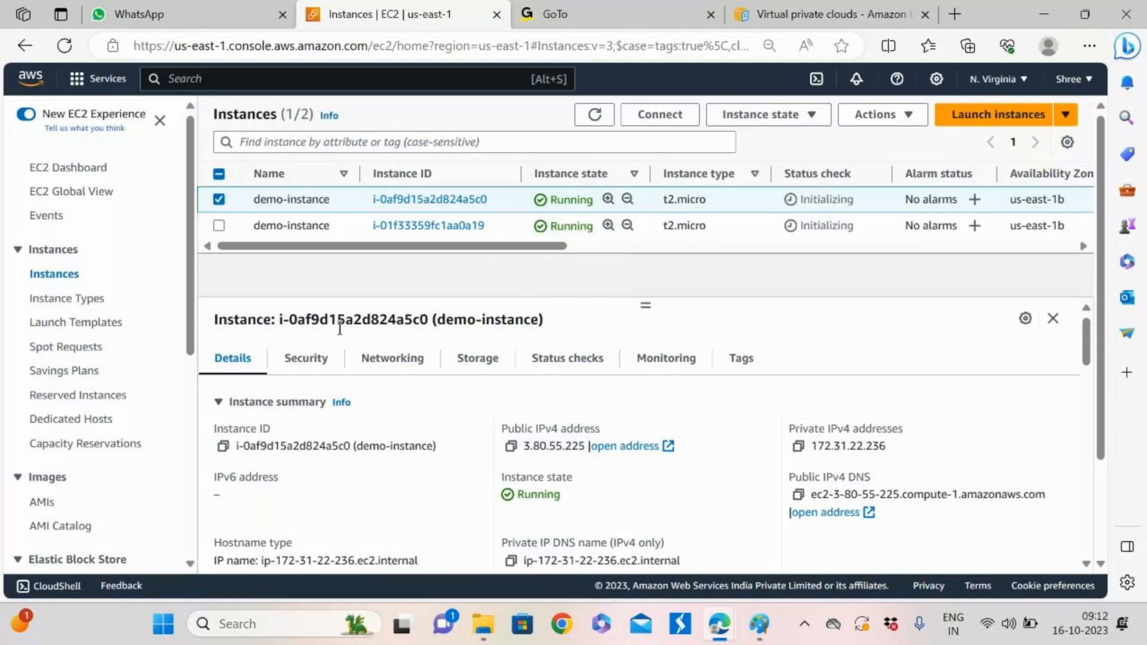
# Open Command Prompt and copy the public IPv4 address of the first demo-instance from its details
pyautogui.click(244, 627)
pyautogui.write('cmd')
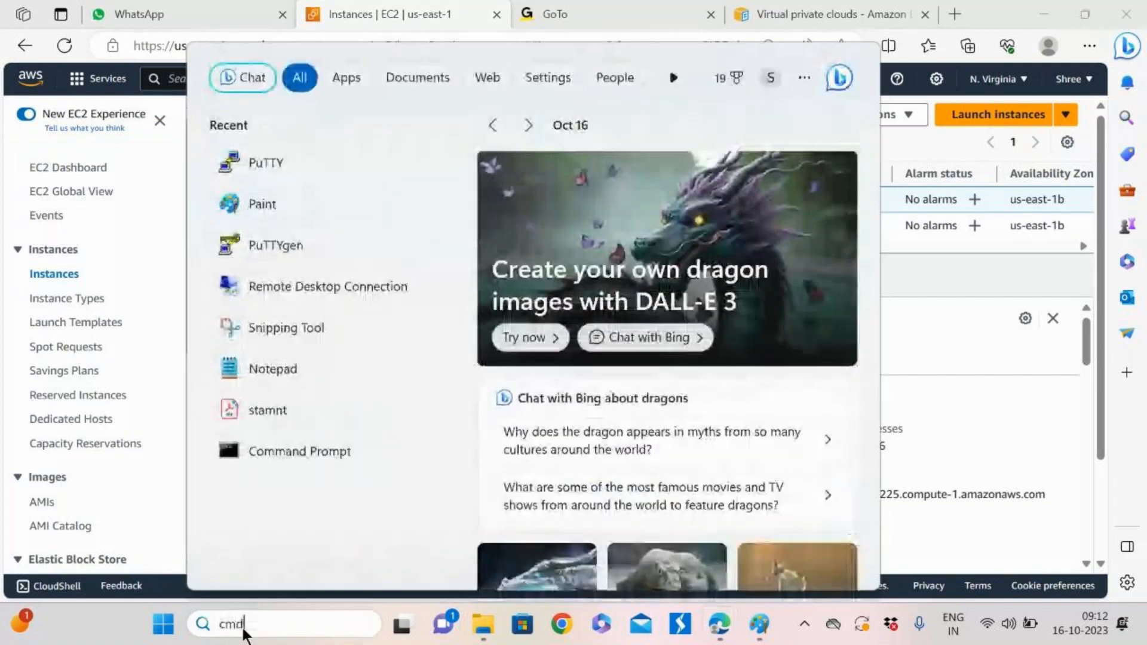
pyautogui.press('Return')
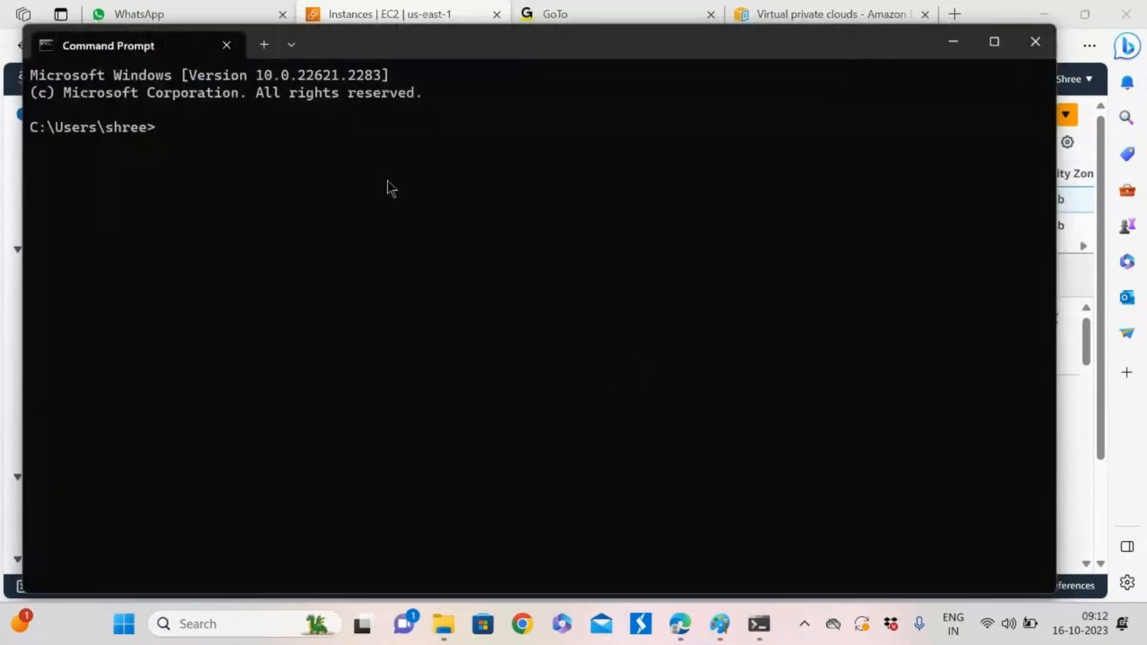
pyautogui.moveTo(402, 45); pyautogui.dragTo(451, 488)
pyautogui.click(511, 446)
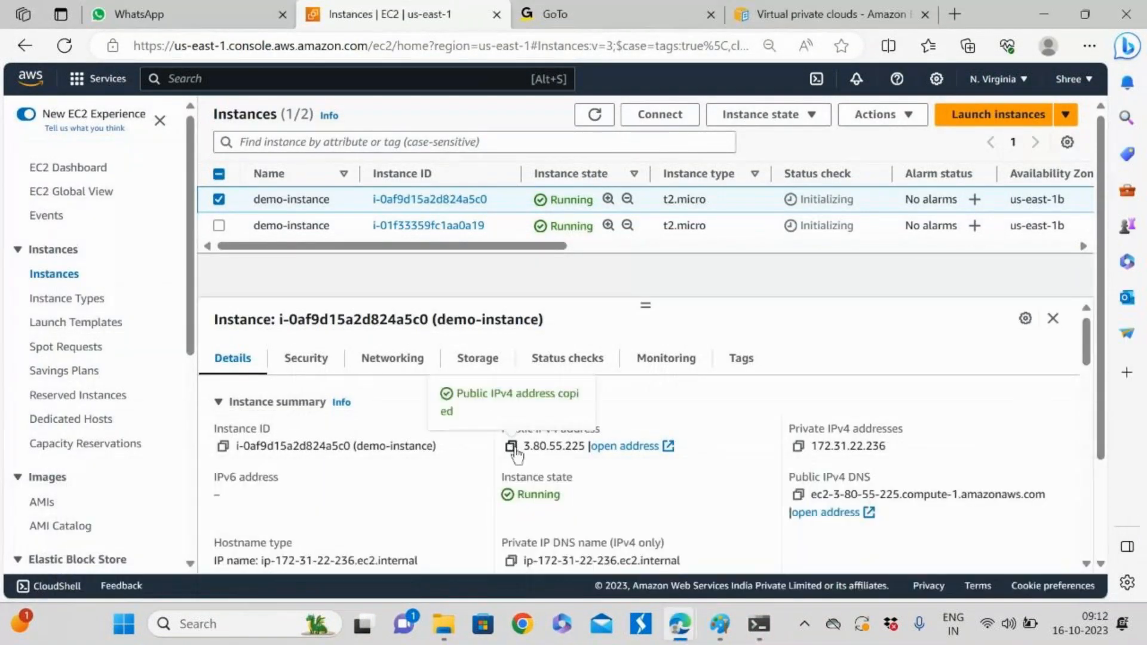
# Switch to Command Prompt, enter "ping 3.80.55.225" without running it, and minimize the window
pyautogui.click(759, 624)
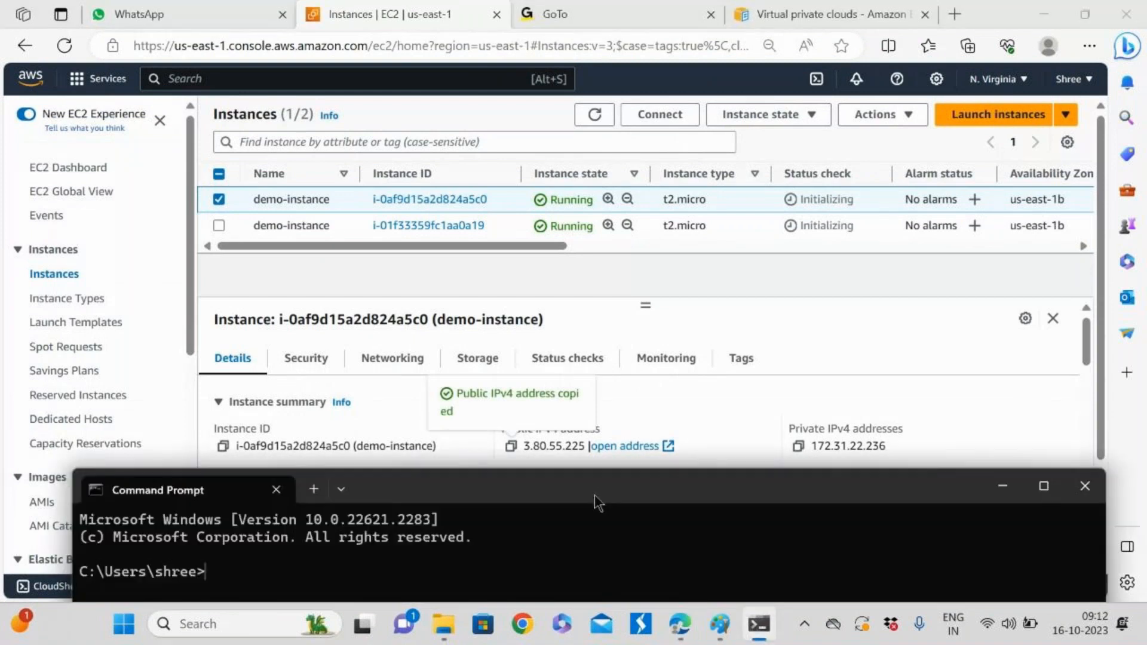
pyautogui.moveTo(594, 494); pyautogui.dragTo(539, 89)
pyautogui.write('ping')
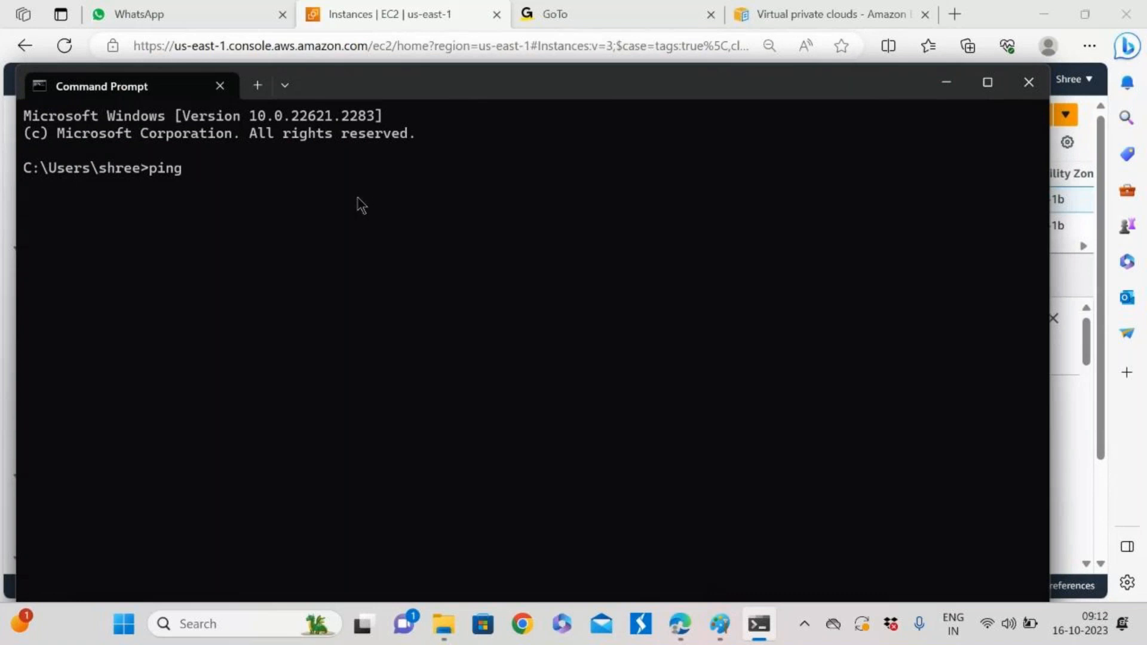
pyautogui.hotkey('ctrl', 'v')
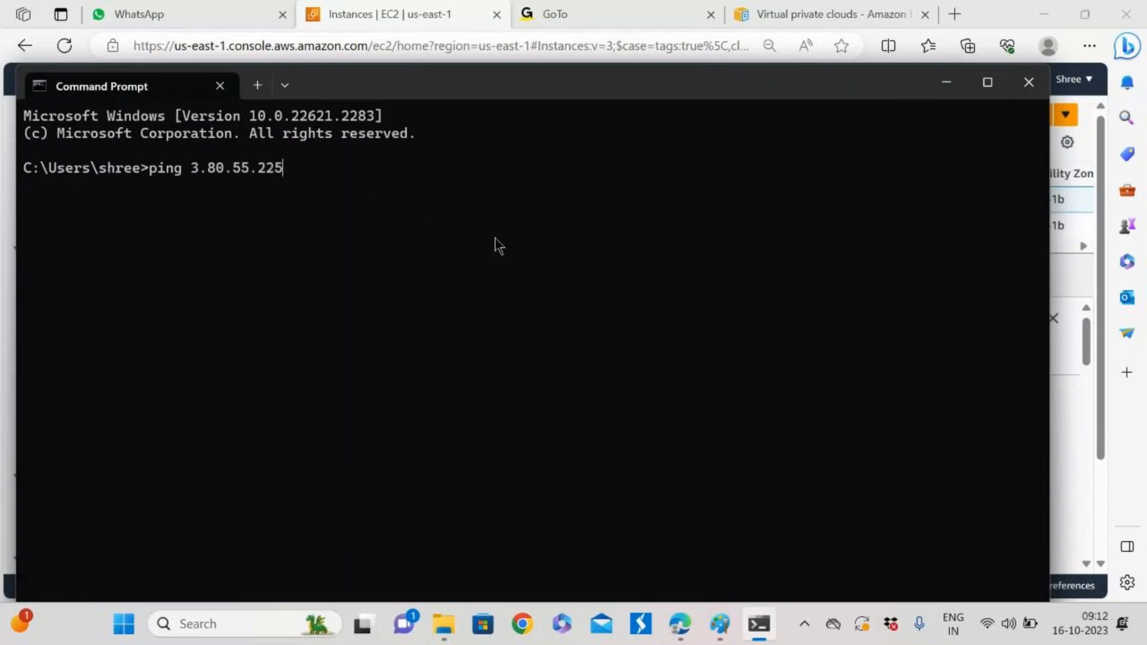
pyautogui.click(945, 83)
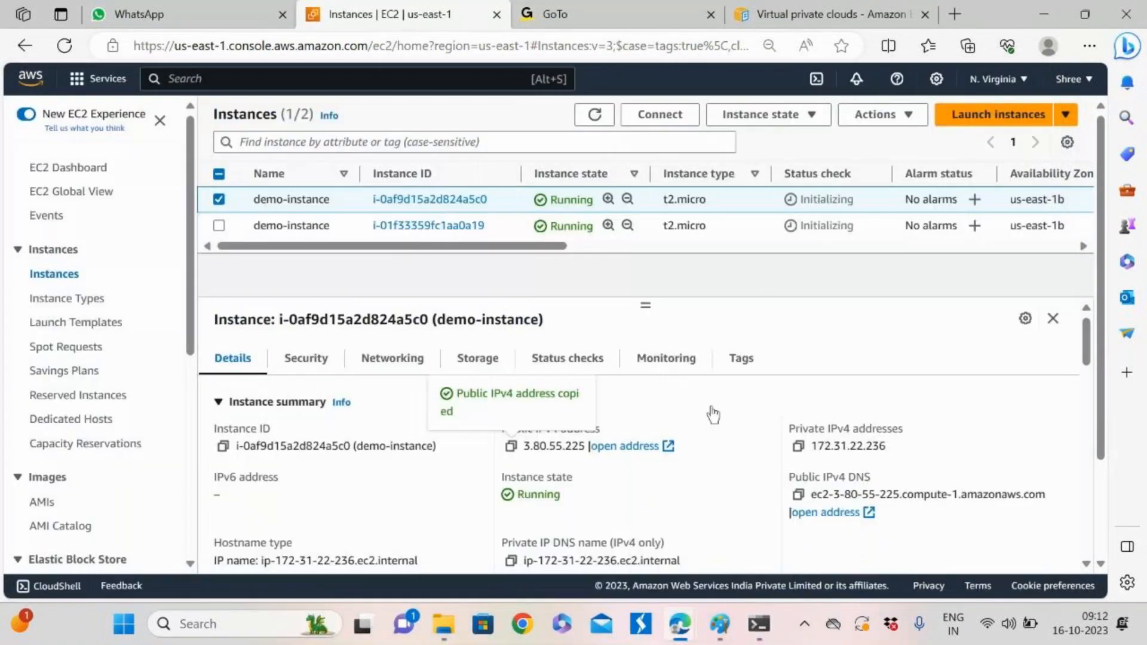
# Compare the first demo-instance's public and private addresses with the ping command, and view the computer's network connection
pyautogui.scroll(-1, 722, 488)
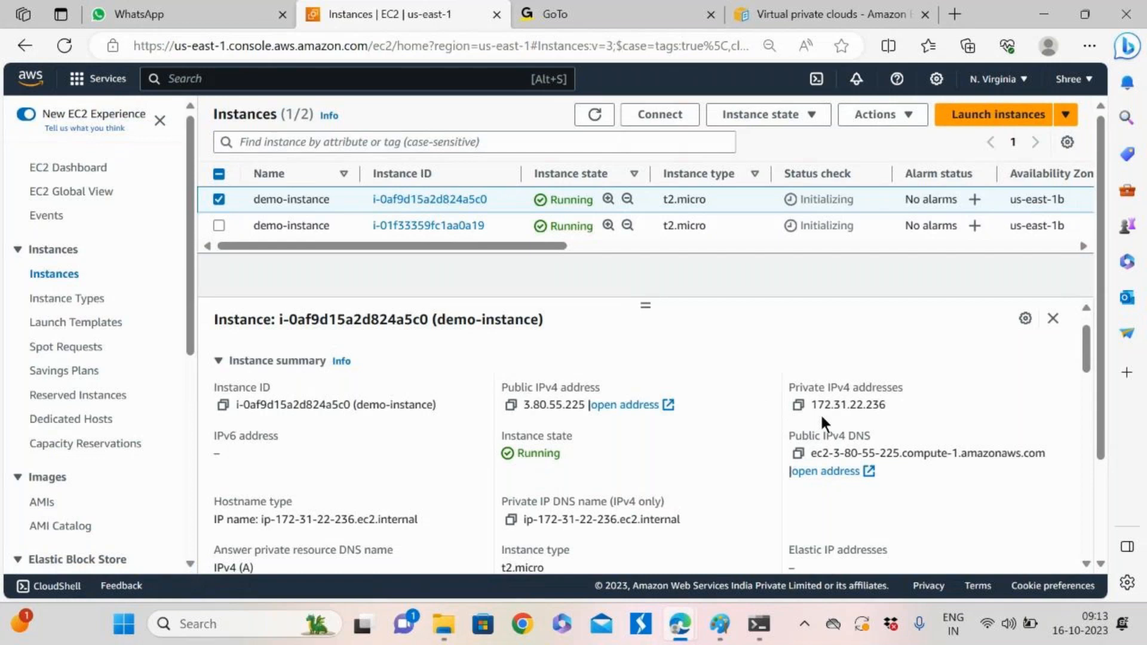
pyautogui.click(759, 625)
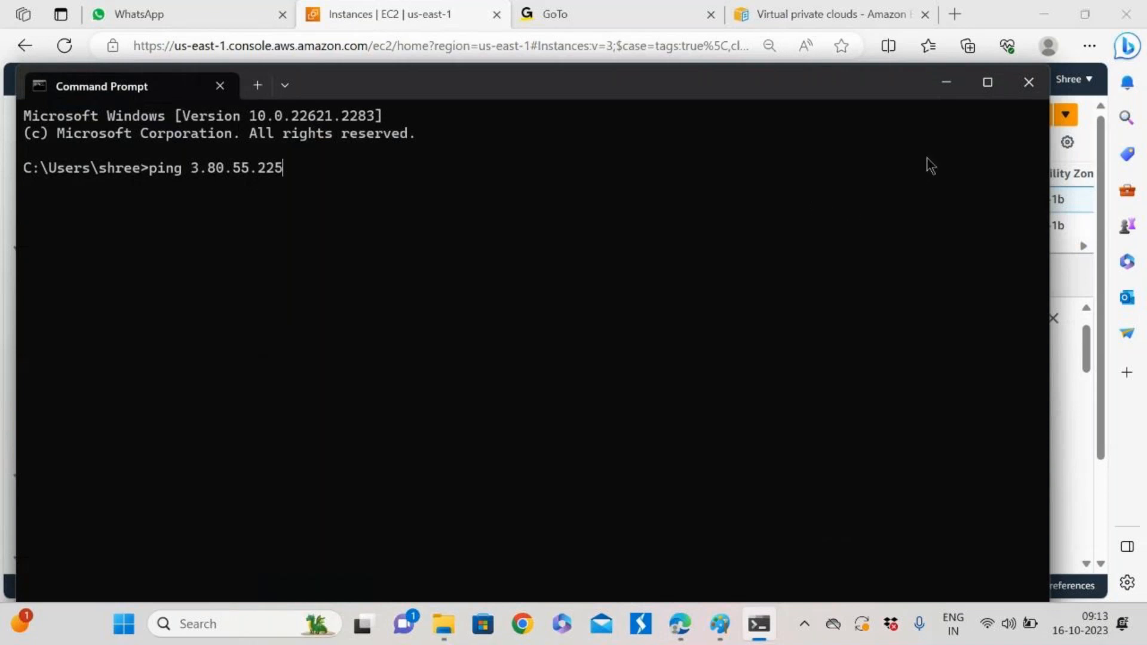
pyautogui.click(983, 625)
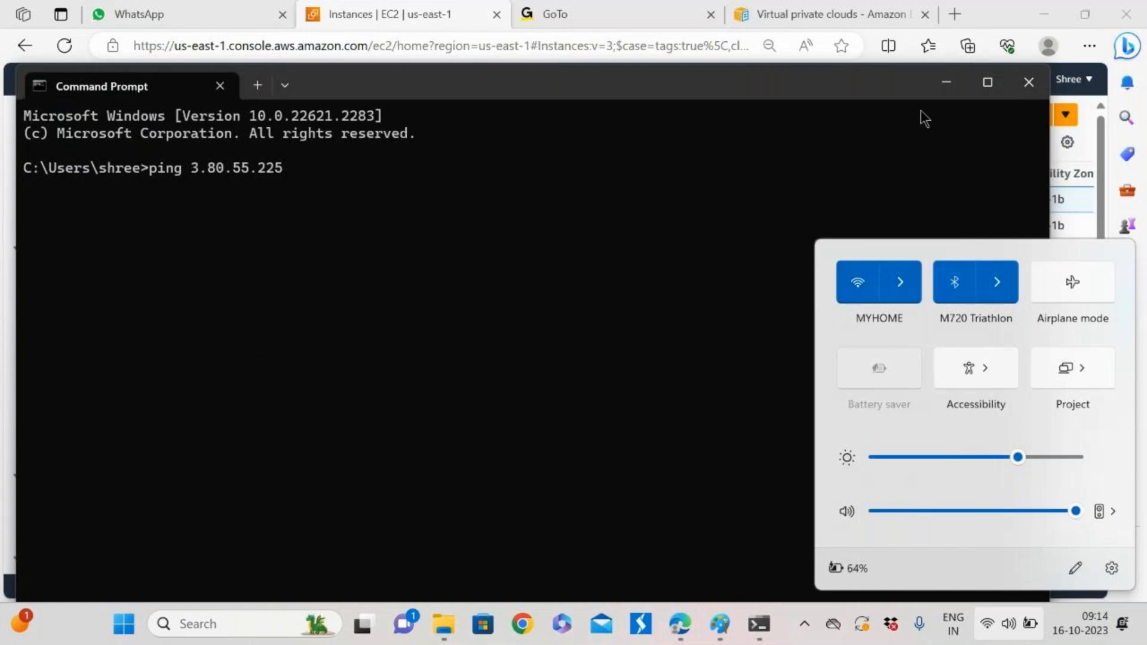
pyautogui.click(945, 83)
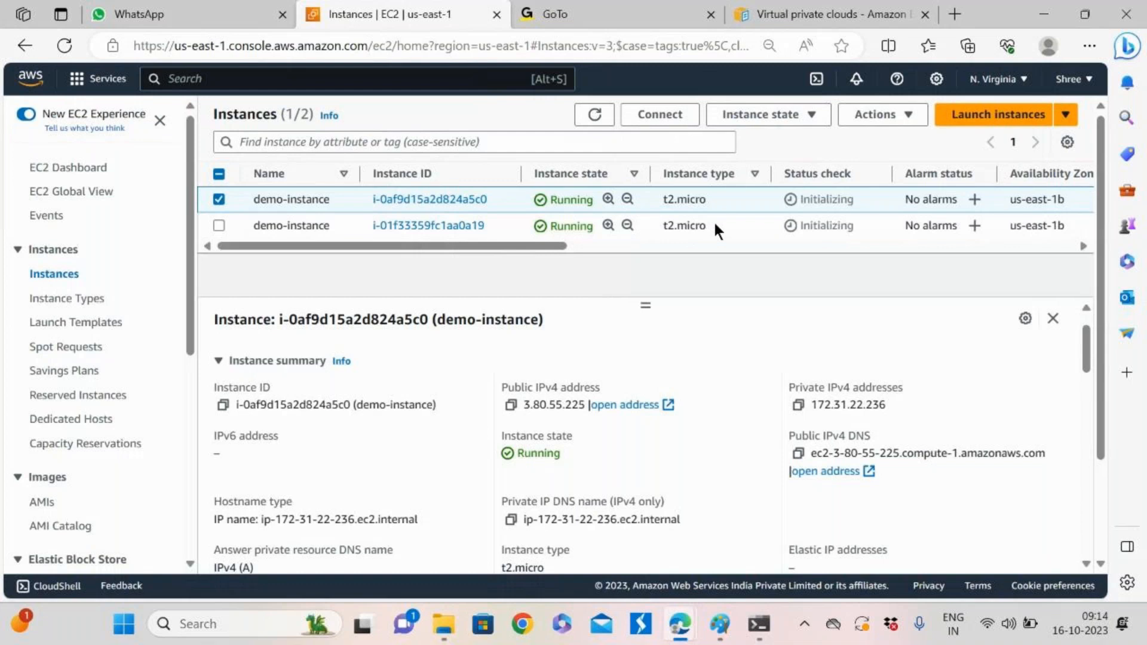
# Open PuTTY beside the instance list and copy the public IPv4 address of the first demo-instance
pyautogui.click(796, 406)
pyautogui.click(209, 624)
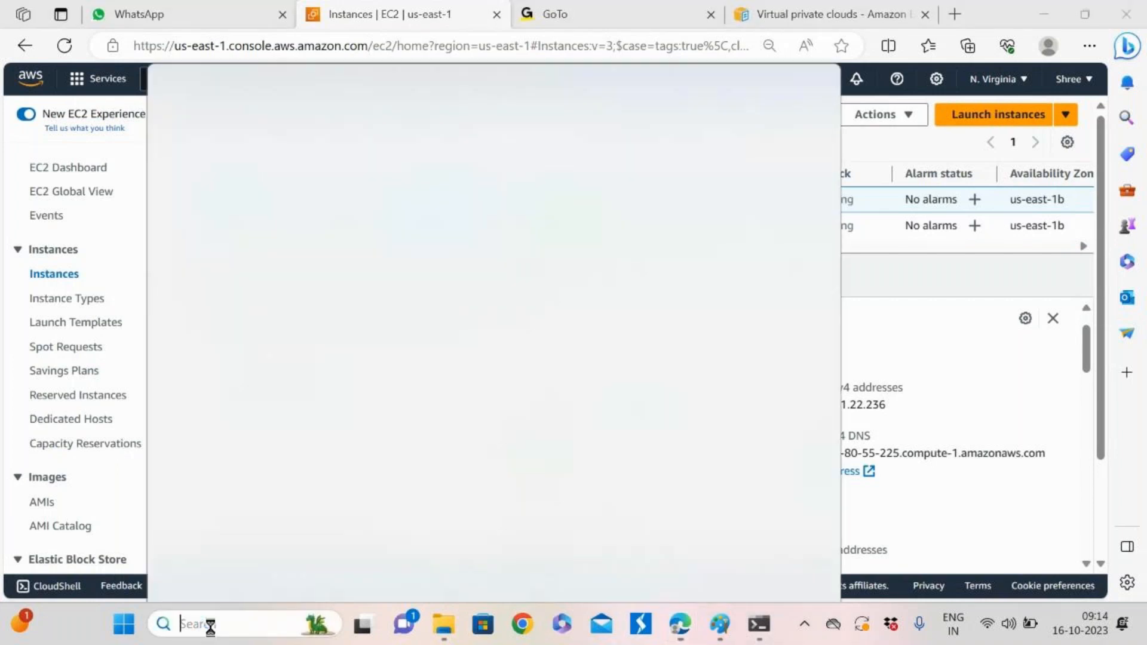
pyautogui.write('putty')
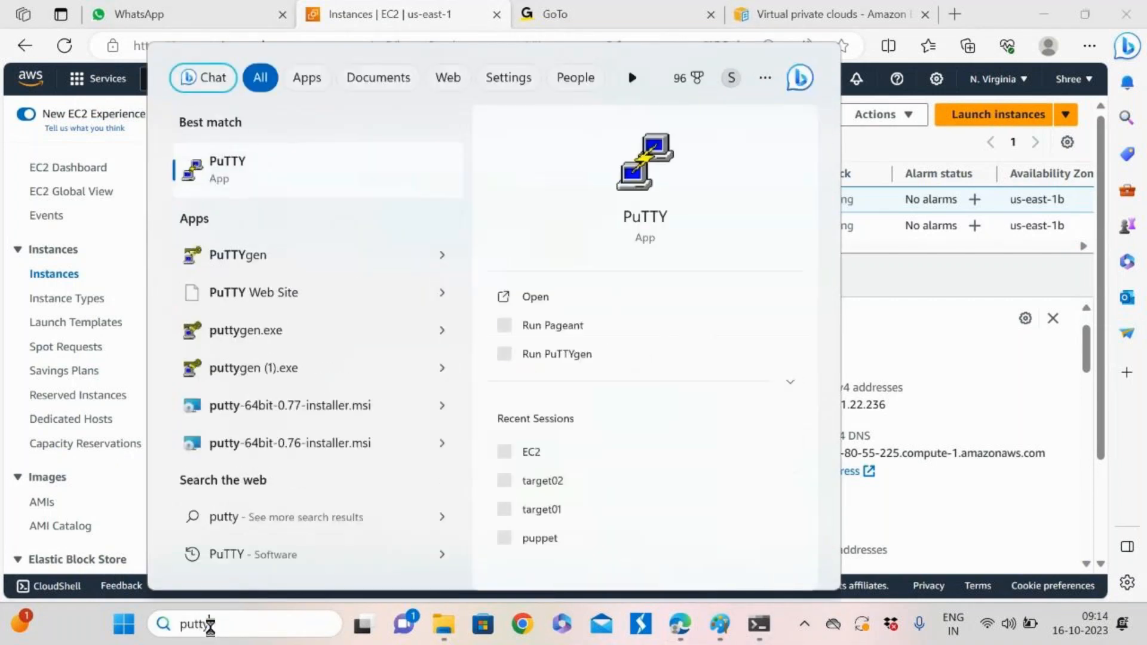
pyautogui.click(661, 217)
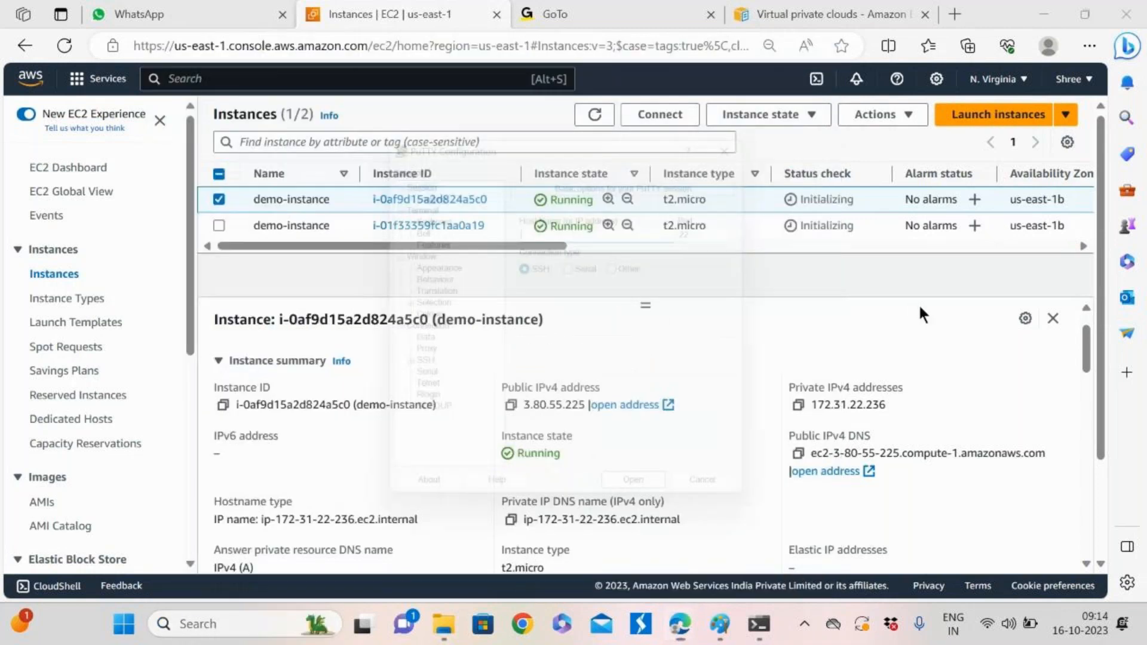
pyautogui.moveTo(560, 134); pyautogui.dragTo(843, 107)
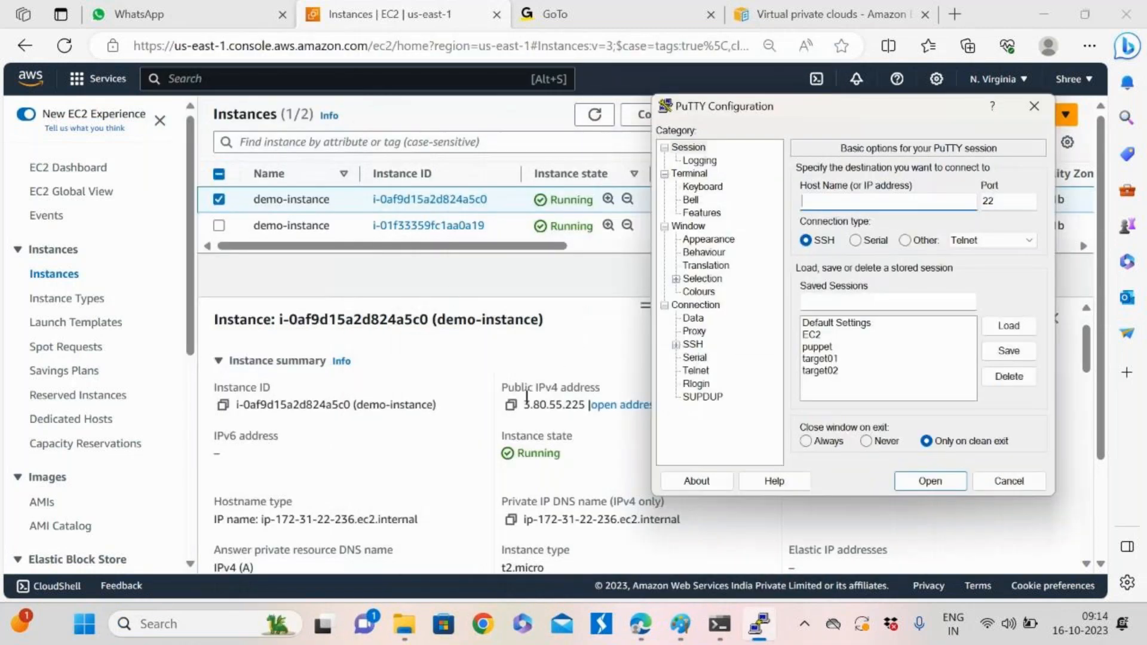
pyautogui.click(511, 405)
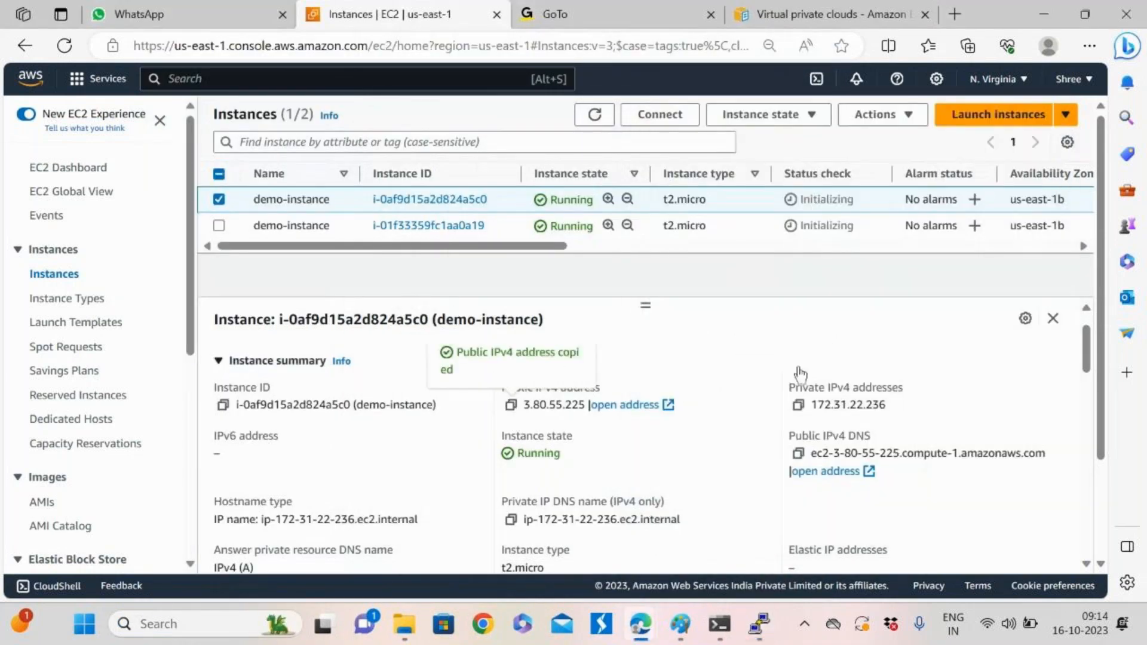
pyautogui.hotkey('alt', 'Tab')
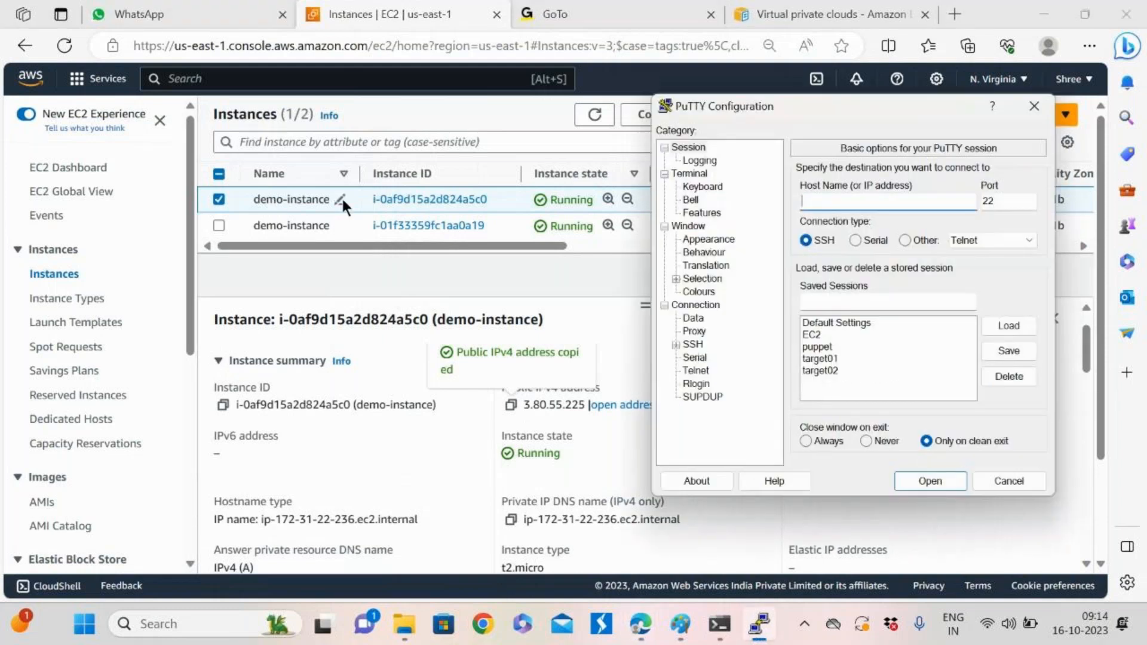
# Rename the first instance to demo-instance1 and the second instance to demo-instance2
pyautogui.click(341, 199)
pyautogui.write('1')
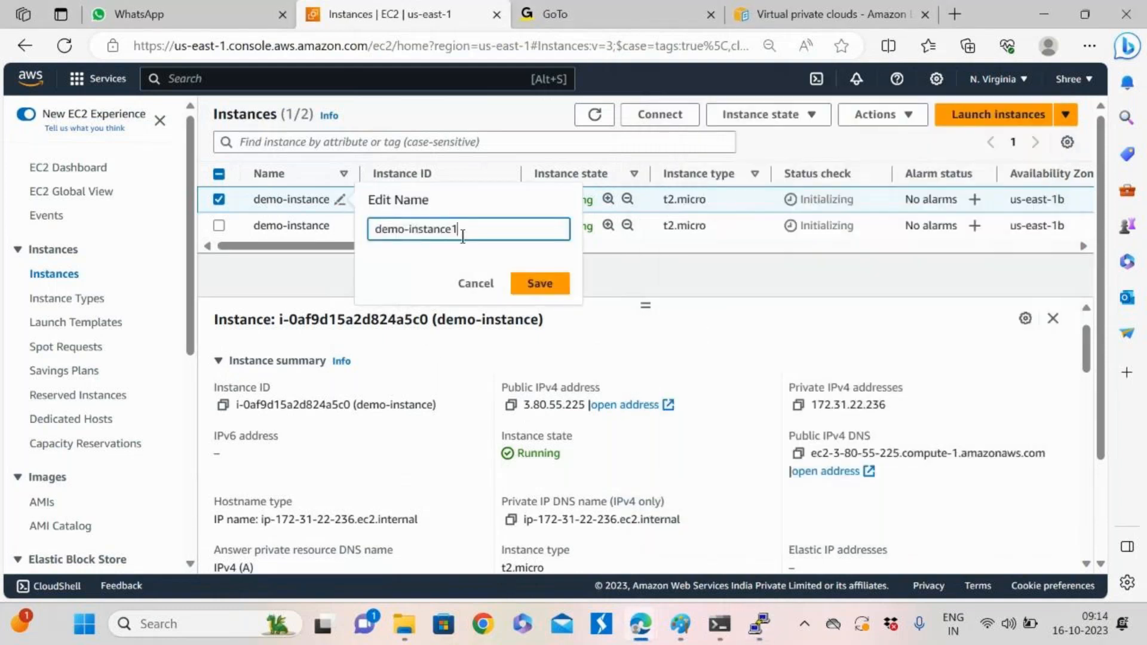
pyautogui.click(539, 282)
pyautogui.click(340, 226)
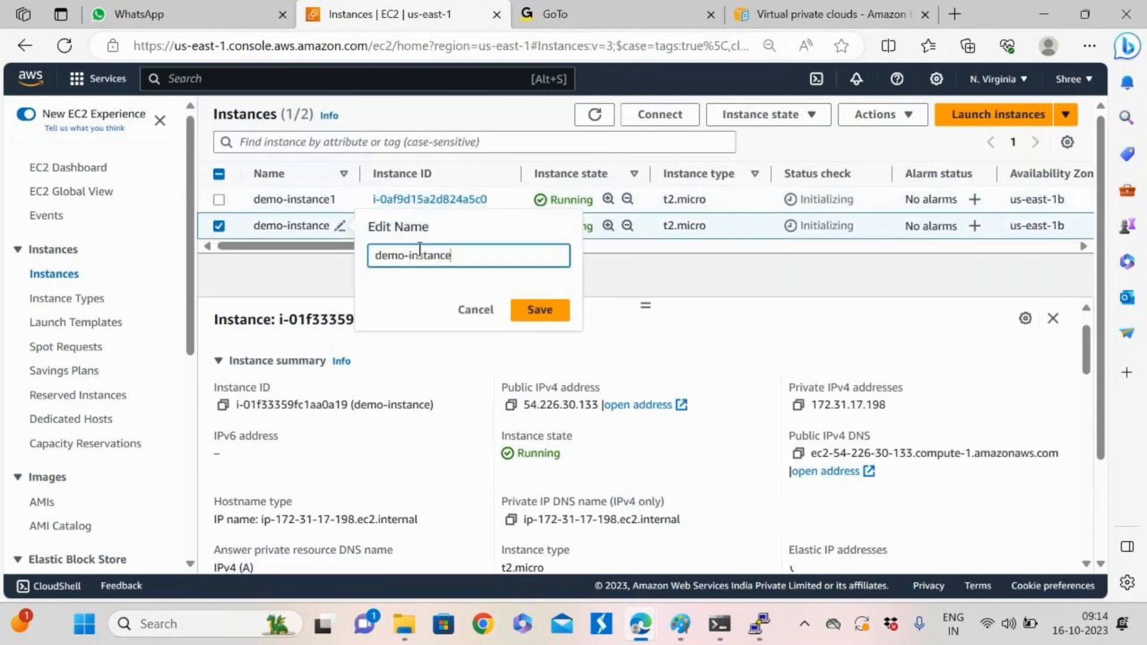
pyautogui.write('2')
pyautogui.click(536, 309)
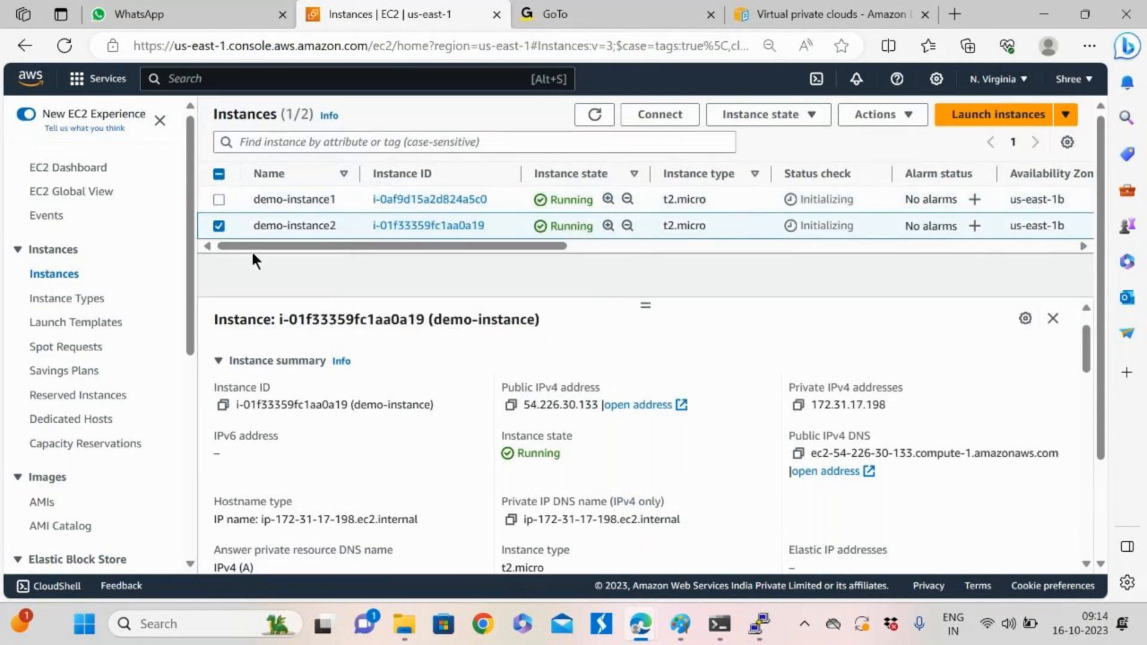
# Copy the public IPv4 address of demo-instance2 and enter 54.226.30.133 as the host name in PuTTY
pyautogui.click(219, 226)
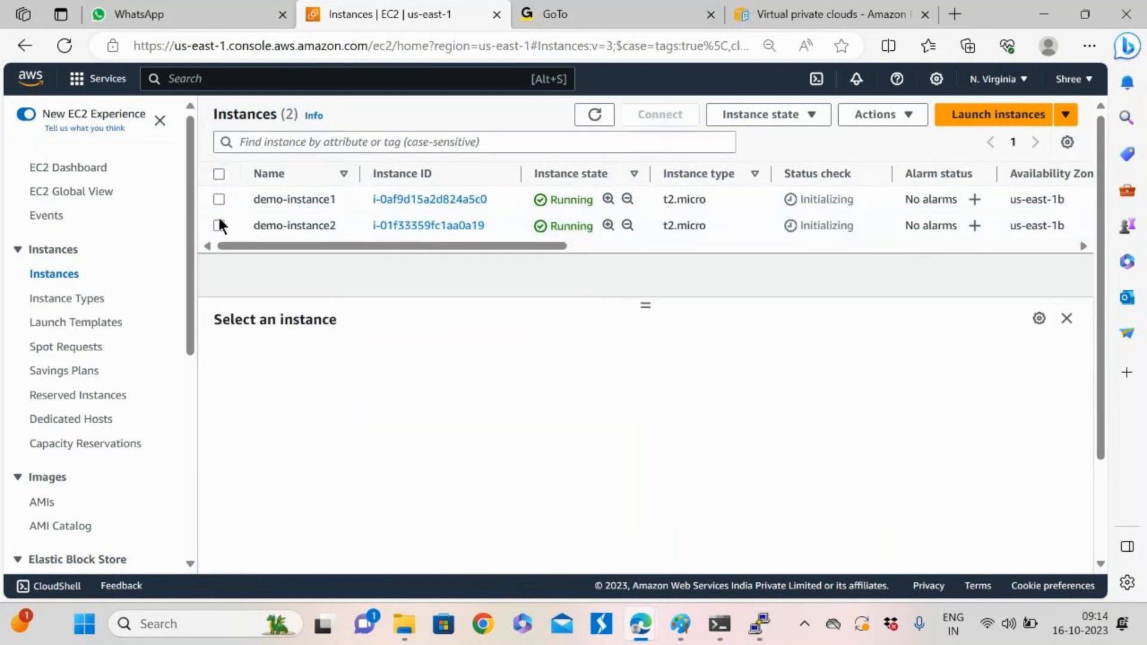
pyautogui.click(219, 226)
pyautogui.click(511, 446)
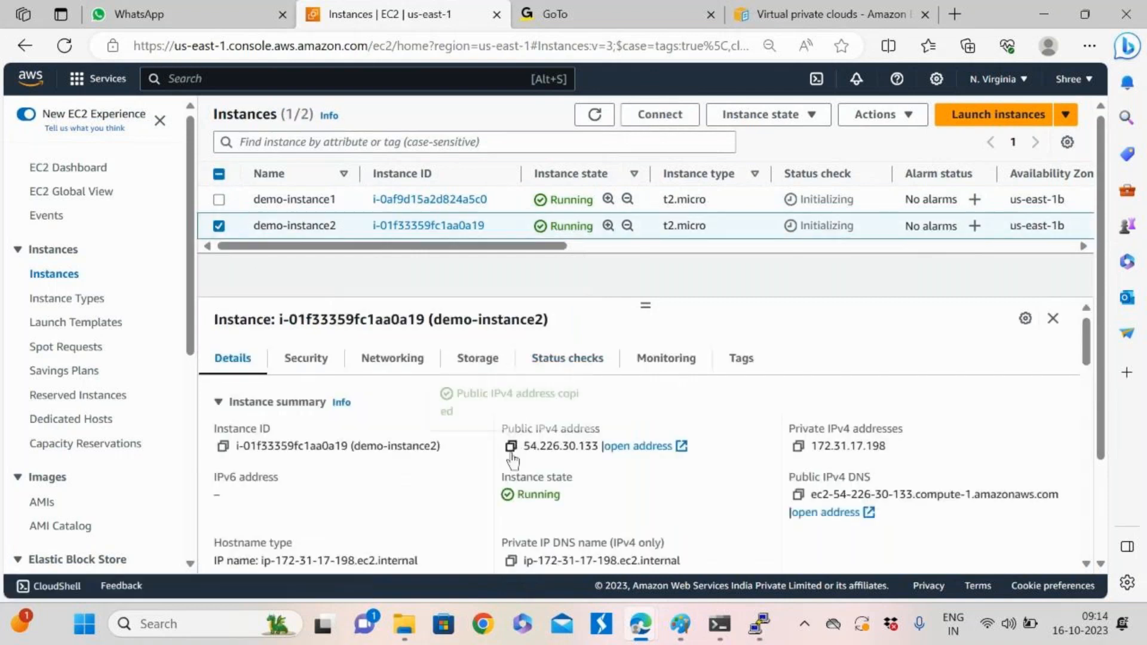
pyautogui.moveTo(759, 623)
pyautogui.click(754, 588)
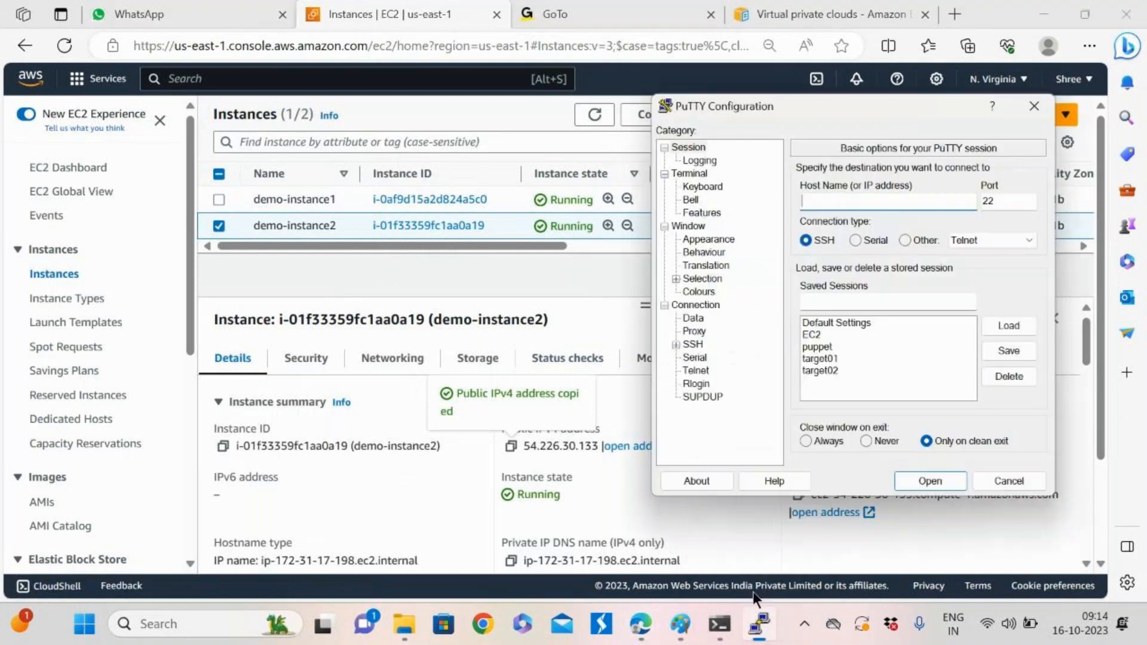
pyautogui.hotkey('ctrl', 'v')
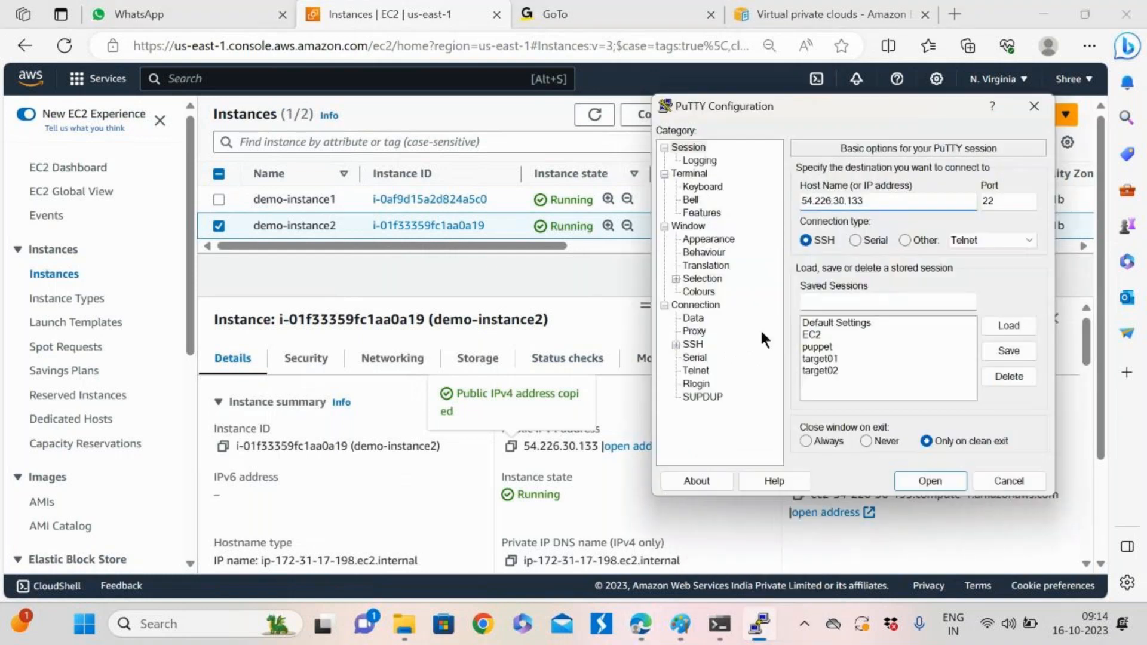
# In the SSH authentication settings, choose the demo-key file from Downloads as the private key
pyautogui.click(676, 345)
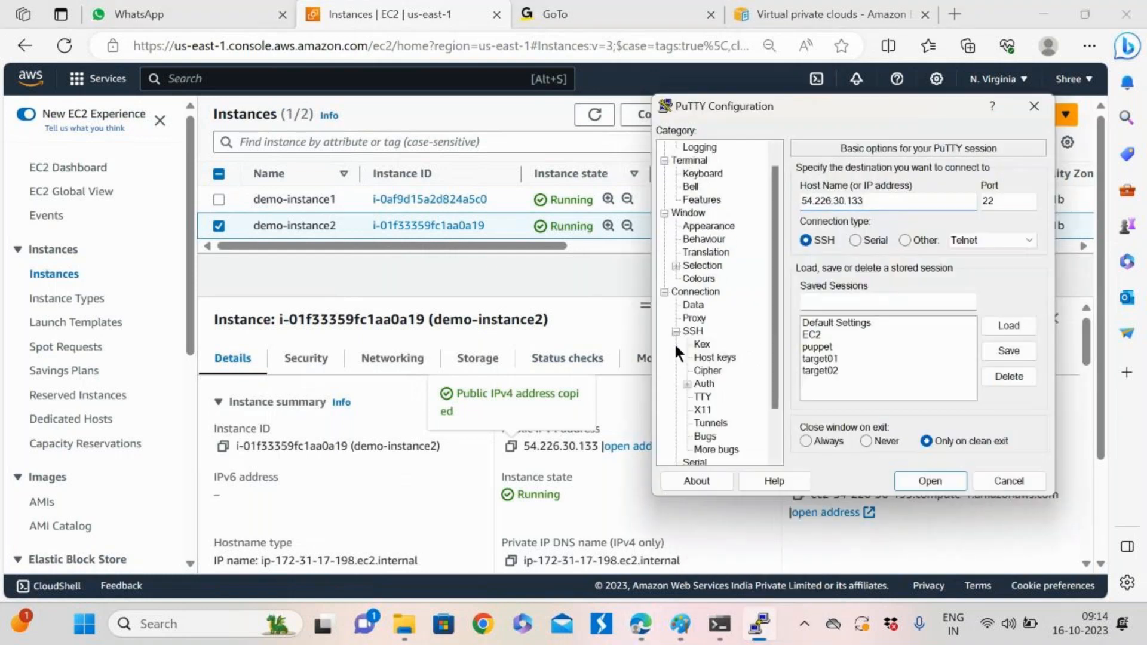
pyautogui.click(703, 384)
pyautogui.click(1010, 373)
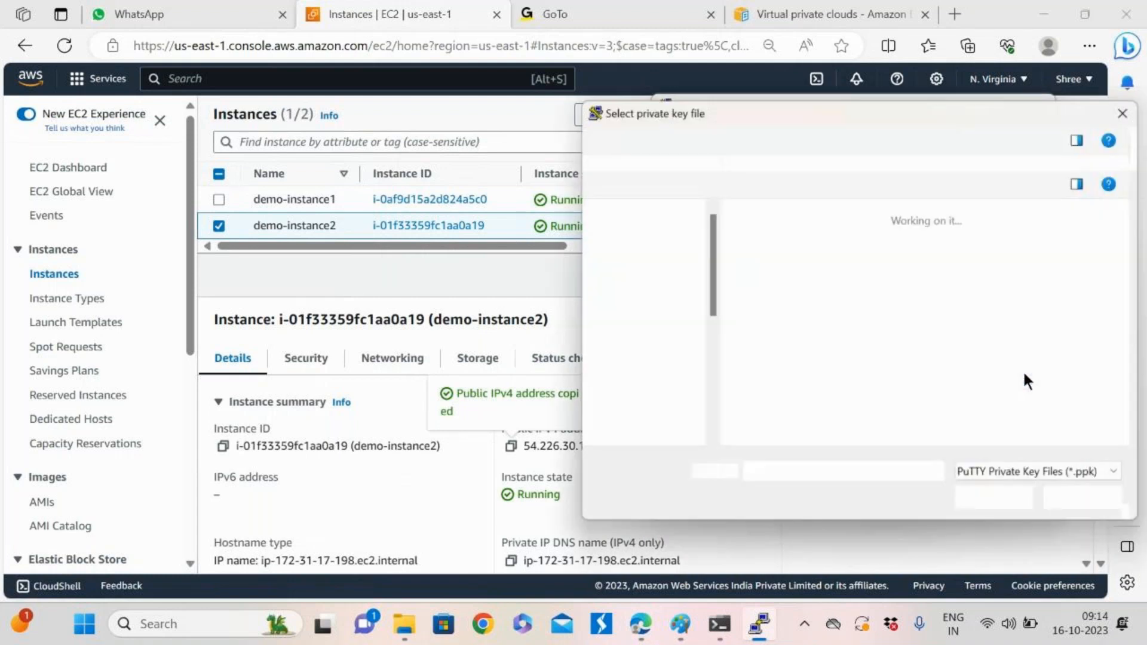
pyautogui.click(769, 257)
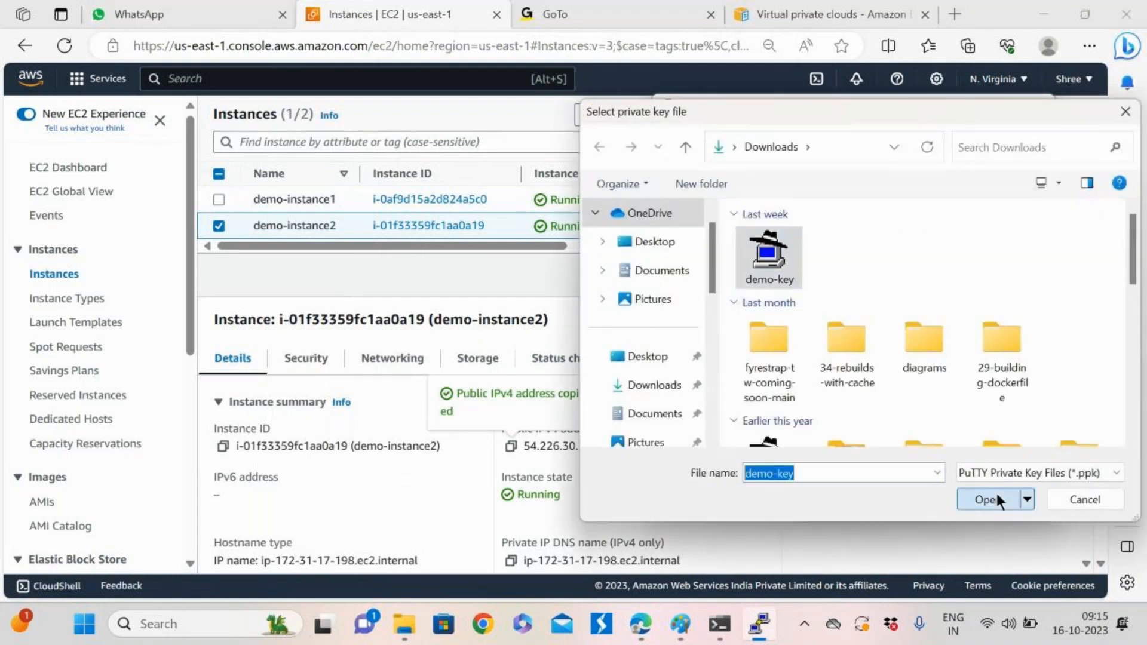
pyautogui.click(995, 491)
# Open the SSH connection to demo-instance2, accept the server's host key, and log in as ubuntu
pyautogui.click(927, 476)
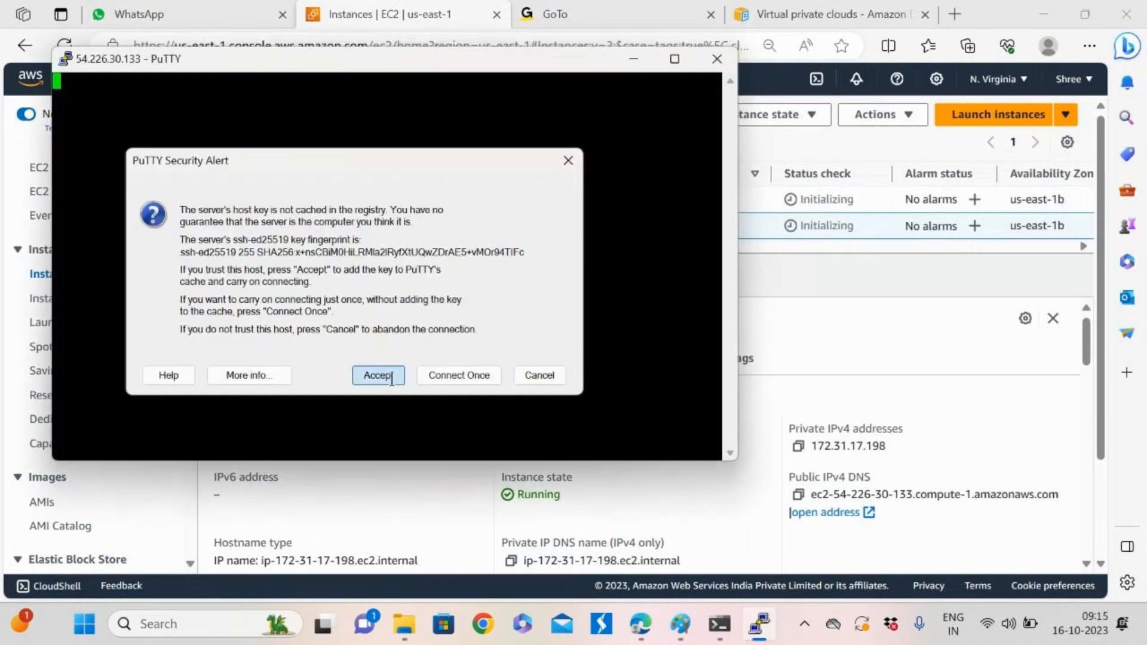
pyautogui.click(376, 374)
pyautogui.write('ubuntu')
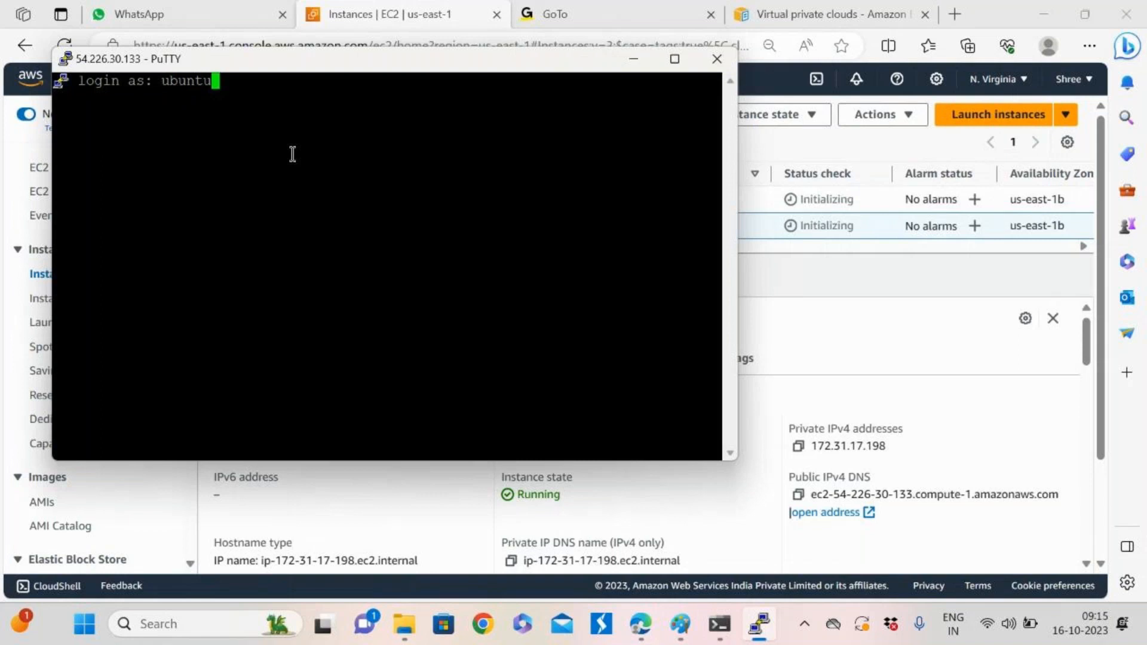
pyautogui.press('Return')
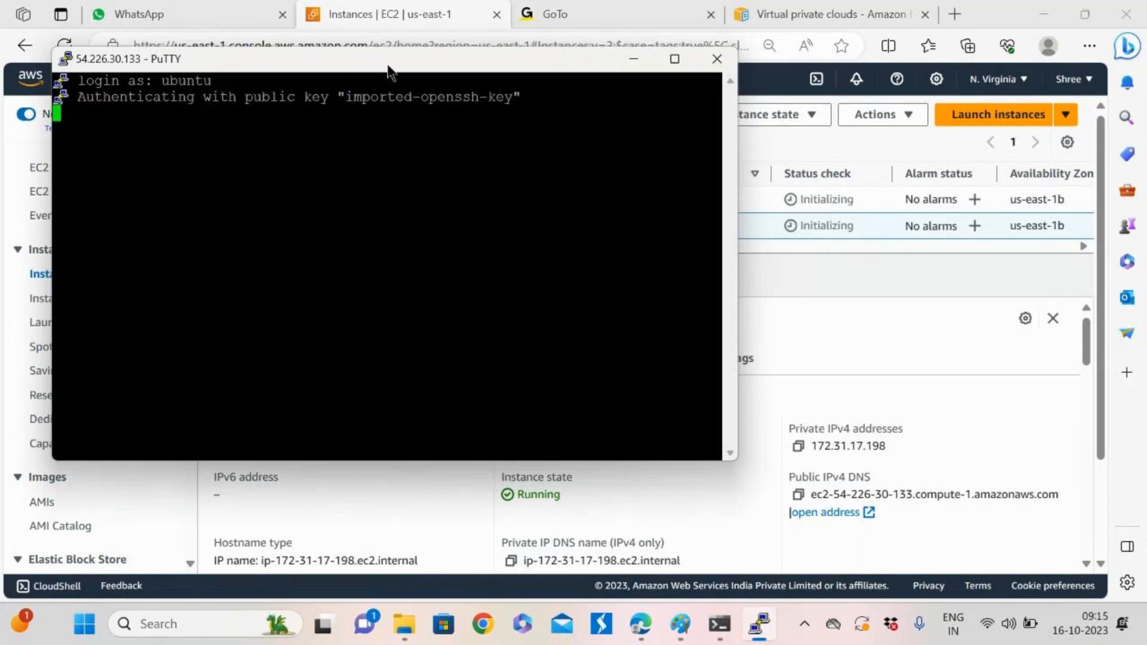
# List the shell's command history on demo-instance2 and clear the terminal screen
pyautogui.write('history')
pyautogui.press('Return')
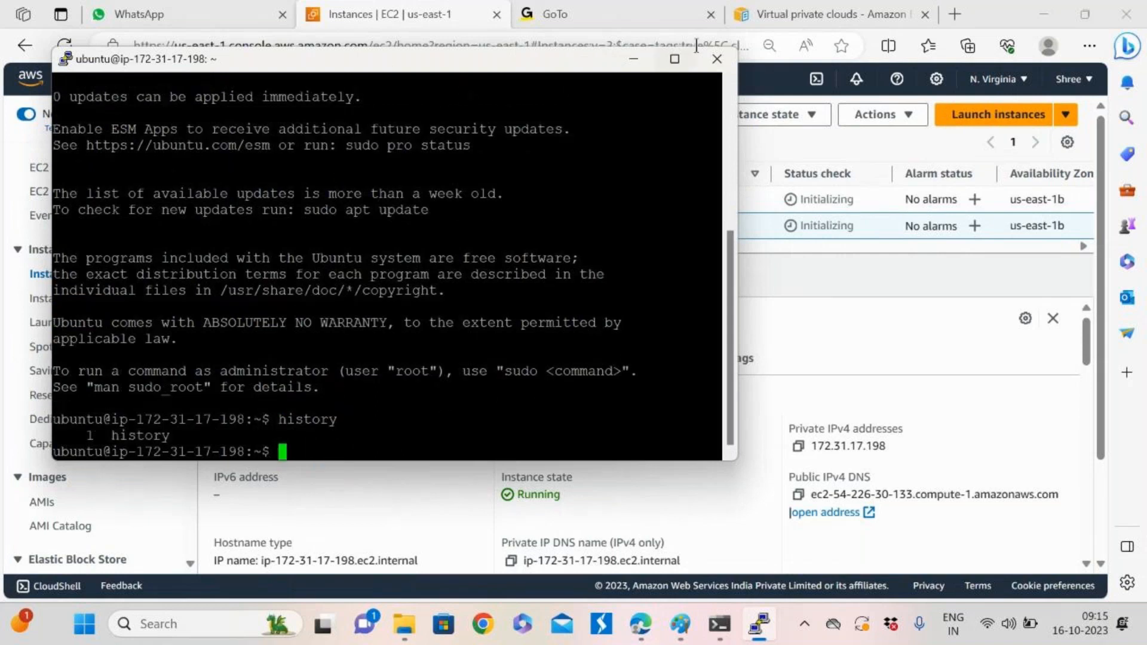
pyautogui.moveTo(542, 55); pyautogui.dragTo(910, 30)
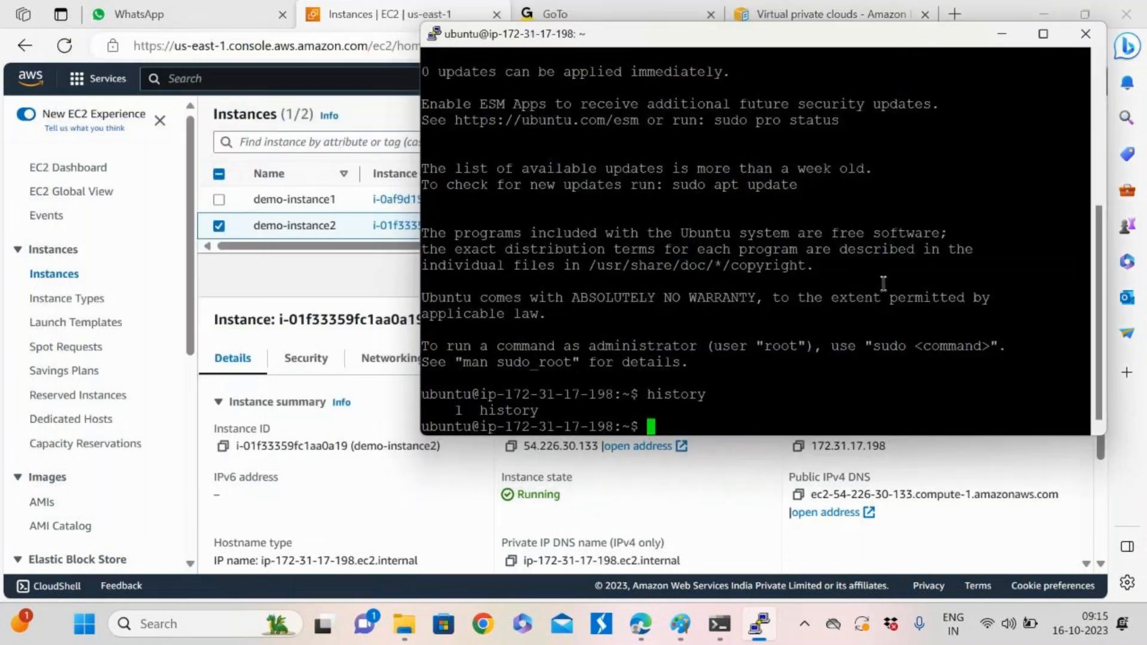
pyautogui.hotkey('ctrl', 'l')
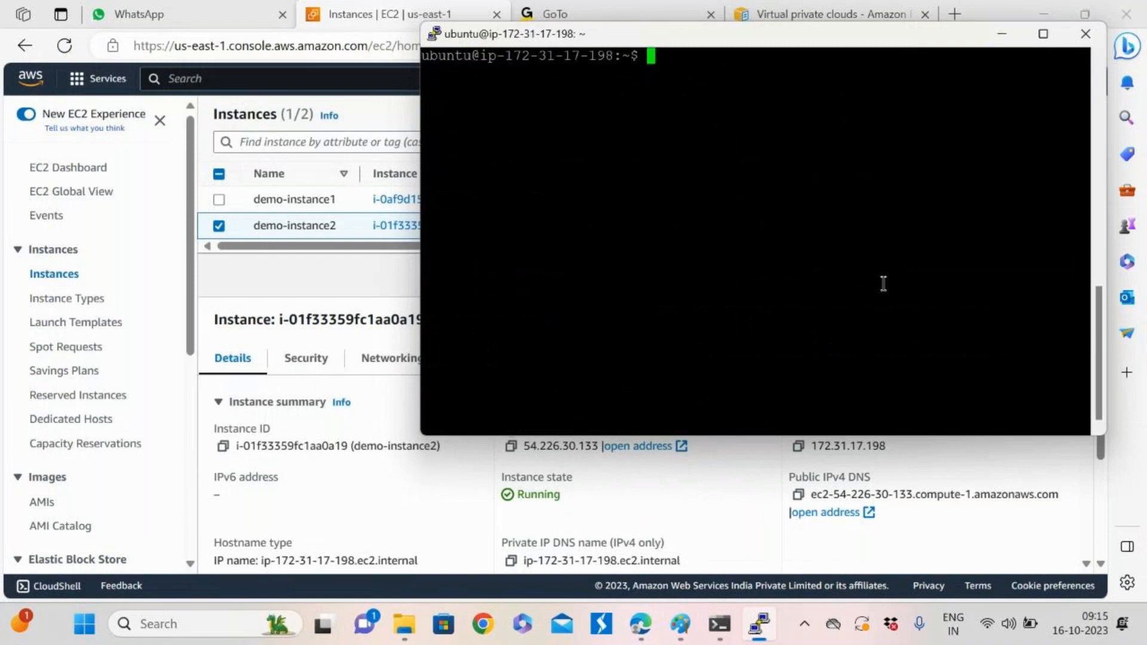
# Begin a ping command in the terminal and copy demo-instance1's private IPv4 address, 172.31.22.236, from its instance details
pyautogui.moveTo(825, 34); pyautogui.dragTo(615, 339)
pyautogui.write('ping')
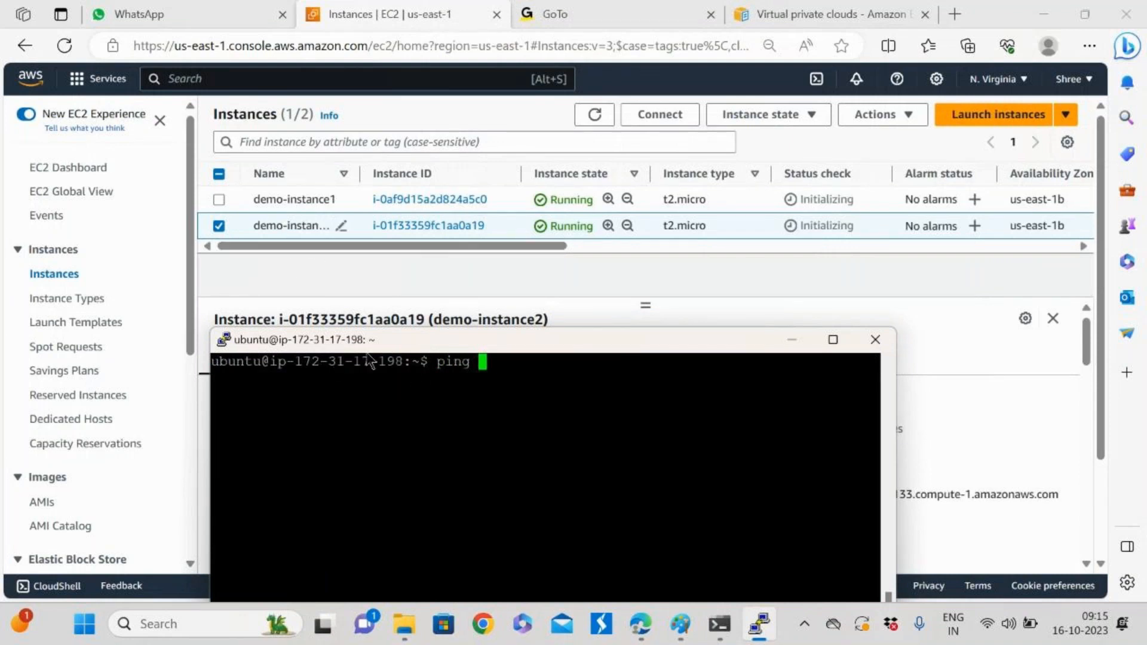
pyautogui.moveTo(571, 340); pyautogui.dragTo(376, 317)
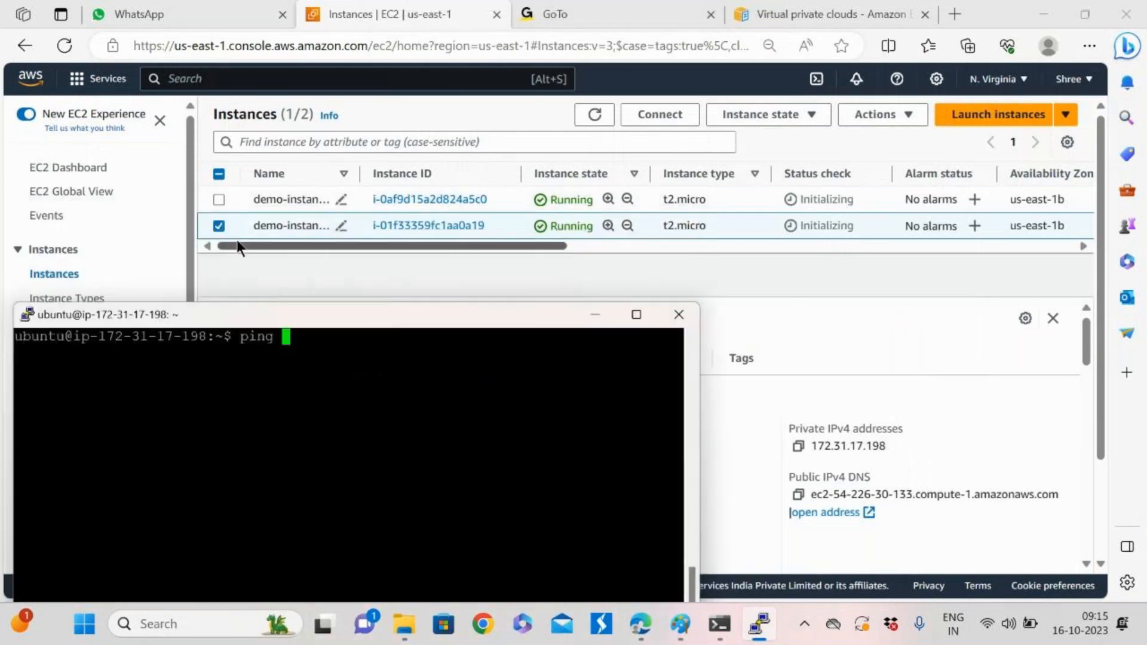
pyautogui.click(218, 225)
pyautogui.click(219, 199)
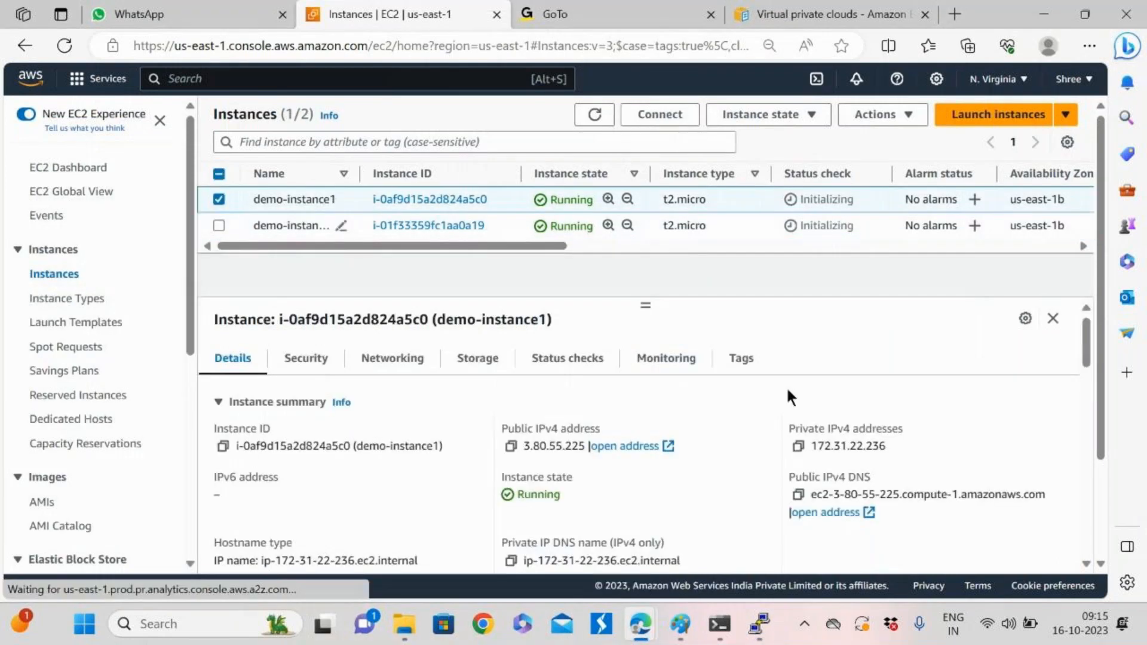
pyautogui.click(799, 445)
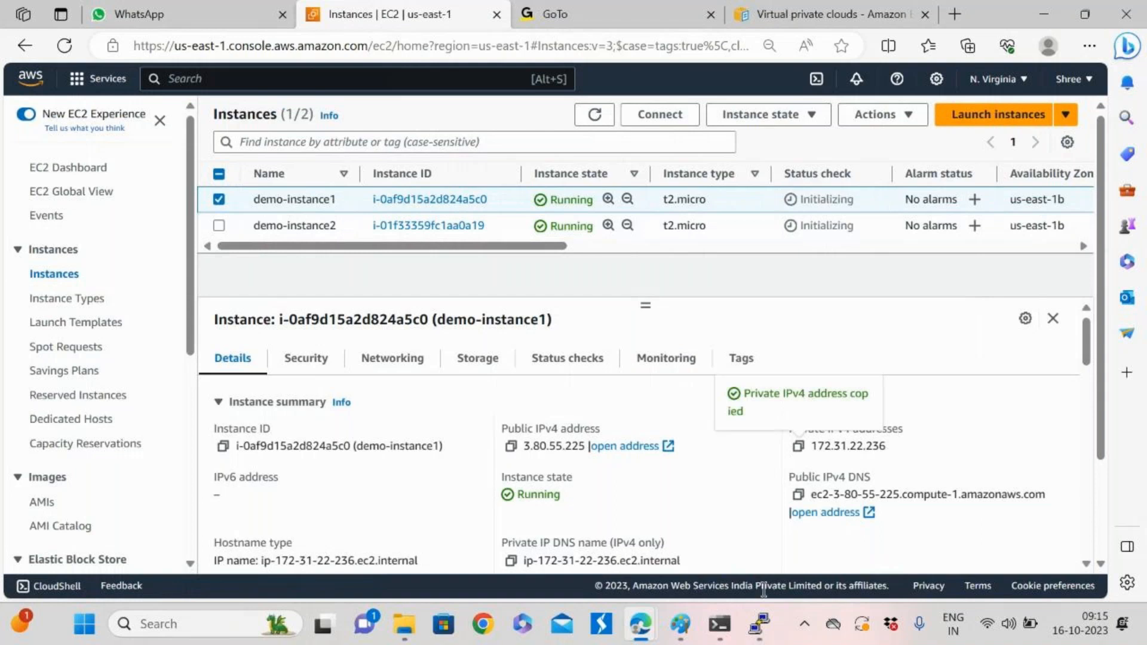
# Return to the PuTTY session, complete the ping command with the copied address 172.31.22.236, and run it
pyautogui.click(758, 626)
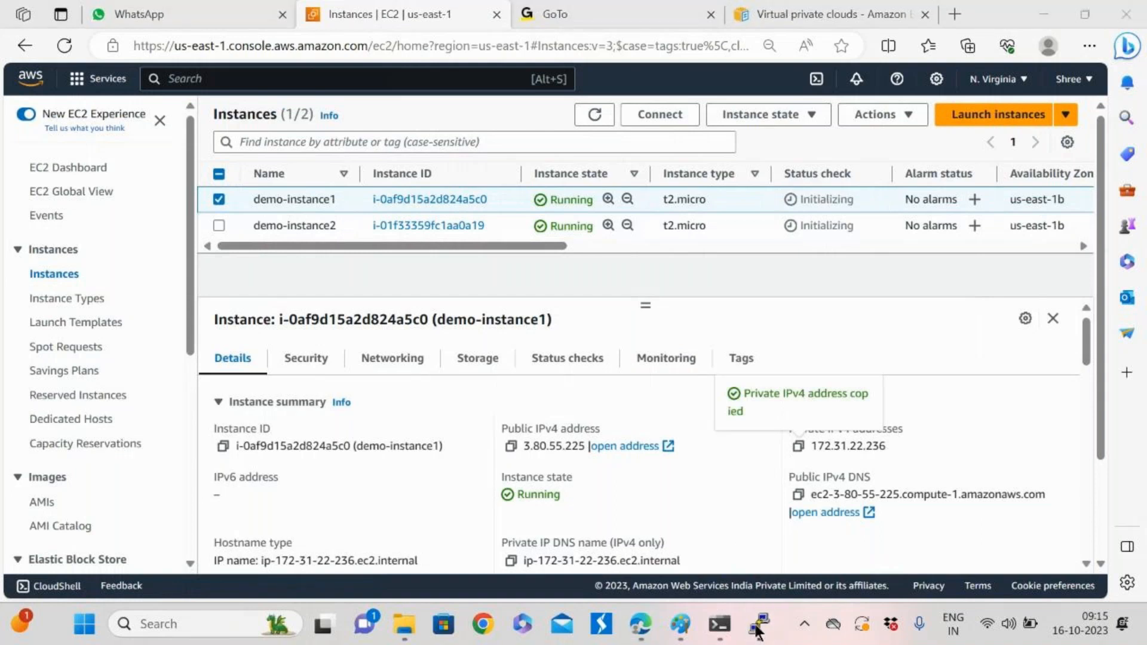
pyautogui.hotkey('alt', 'Tab')
pyautogui.click(489, 156)
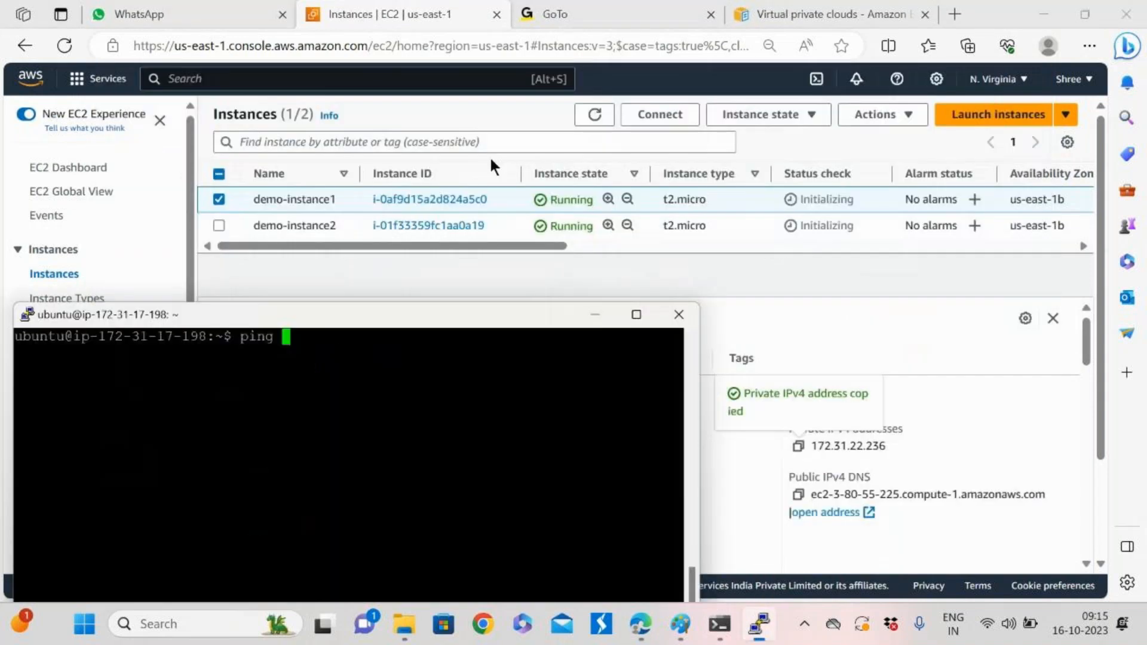
pyautogui.rightClick(379, 393)
pyautogui.press('Return')
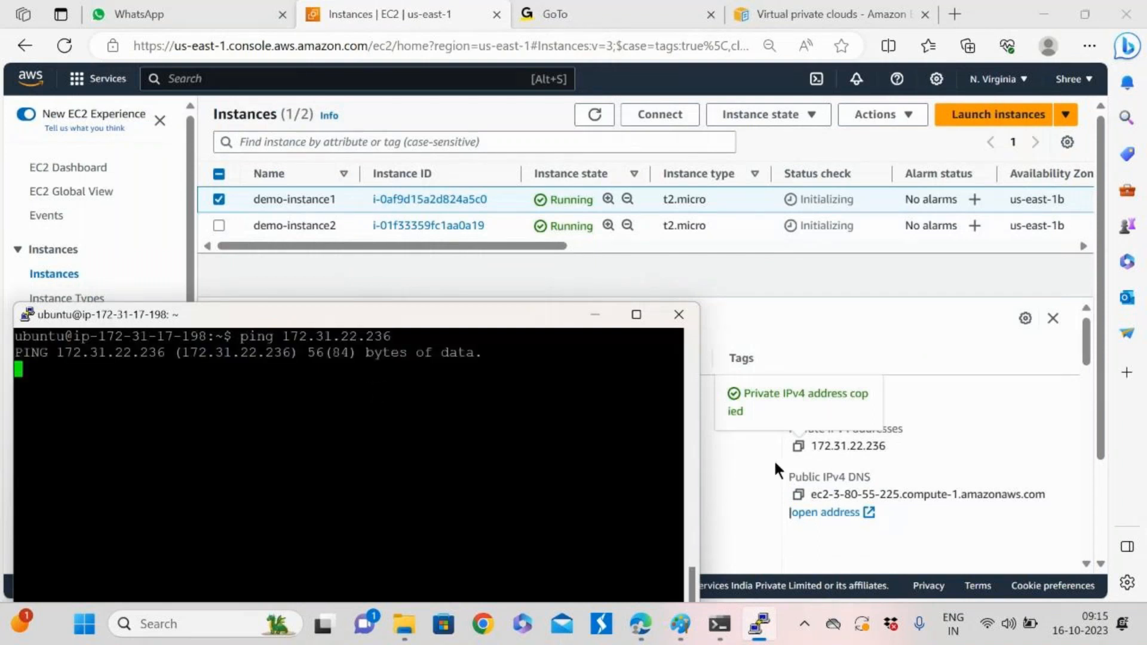
pyautogui.moveTo(490, 317); pyautogui.dragTo(491, 106)
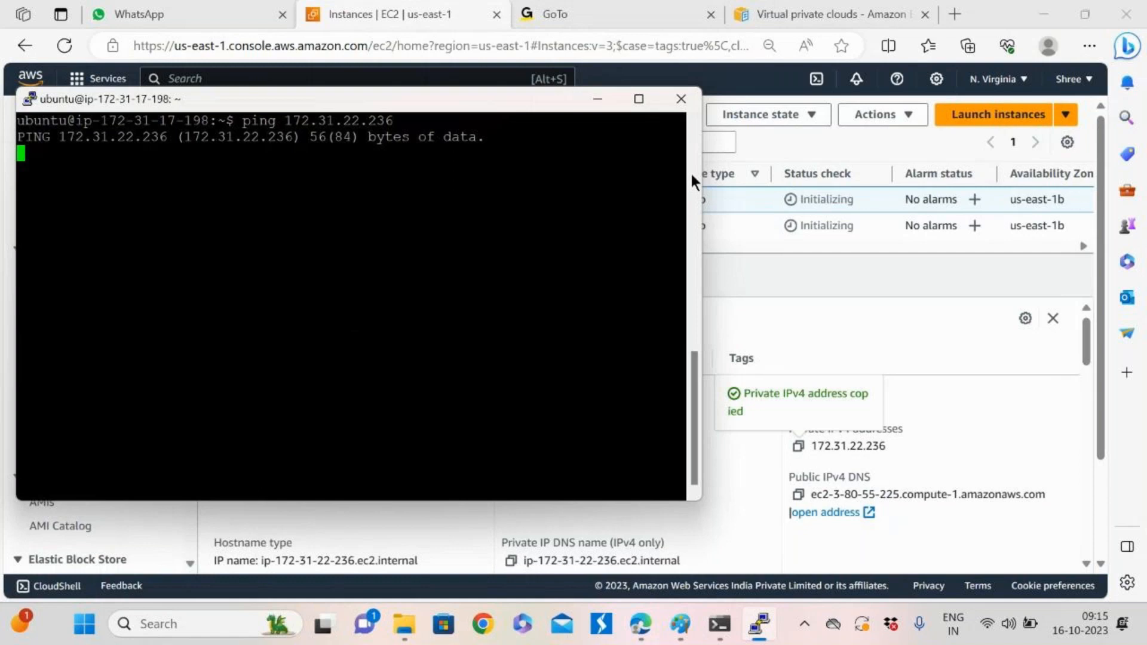
# Refresh the EC2 instance list to check both instances' status, and return to the PuTTY session
pyautogui.click(836, 301)
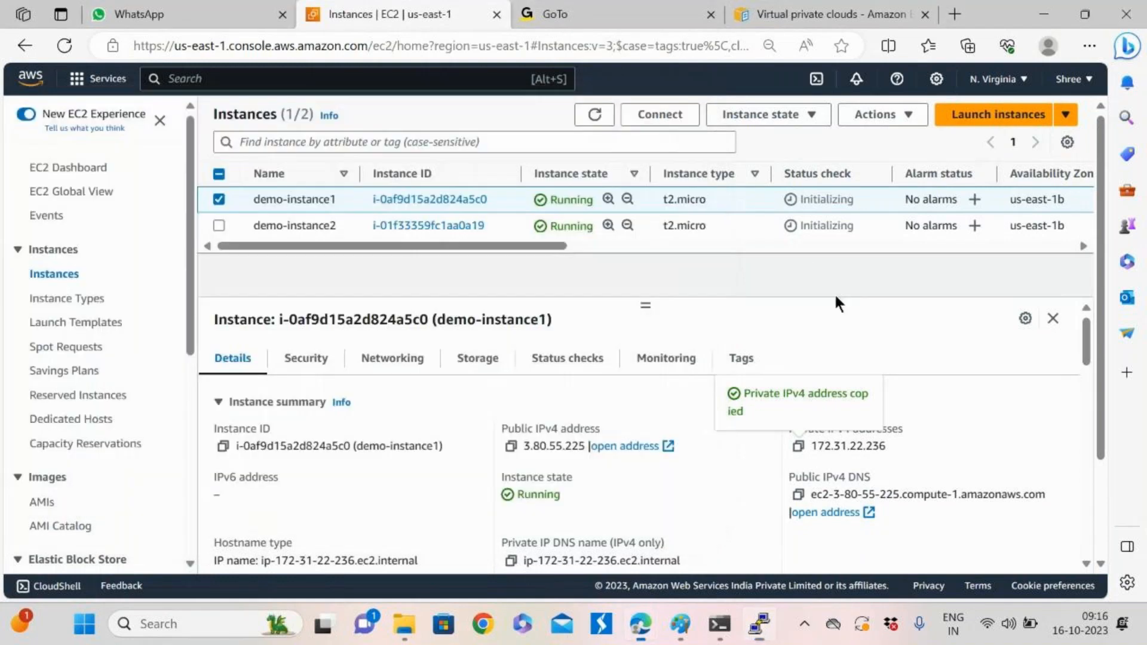
pyautogui.click(595, 114)
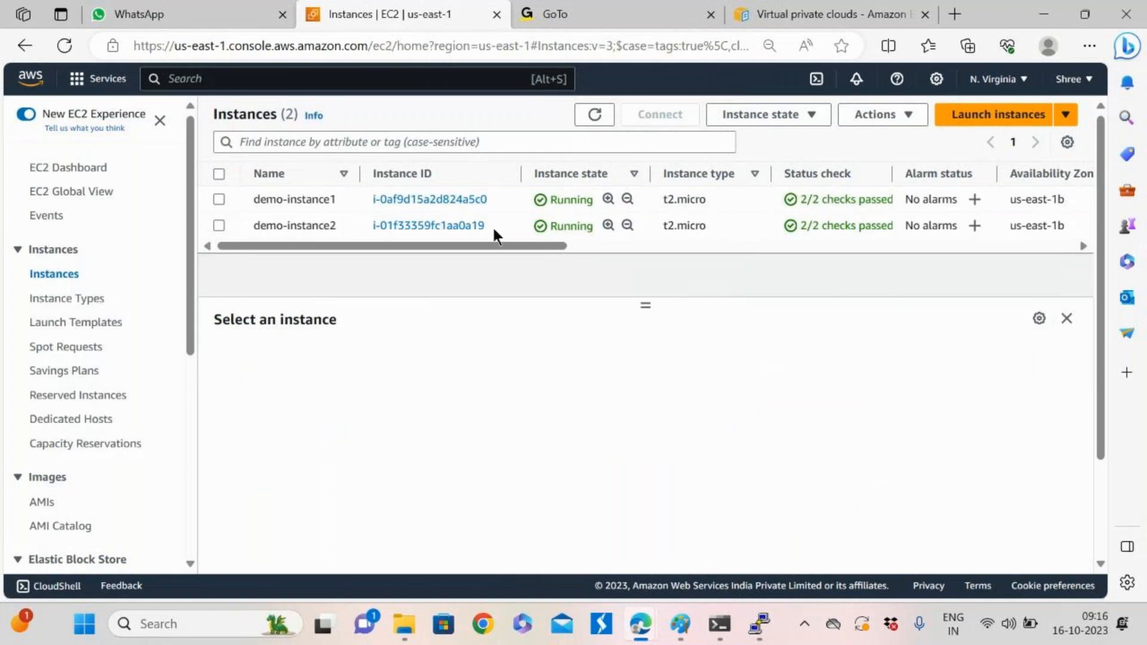
pyautogui.hotkey('alt', 'Tab')
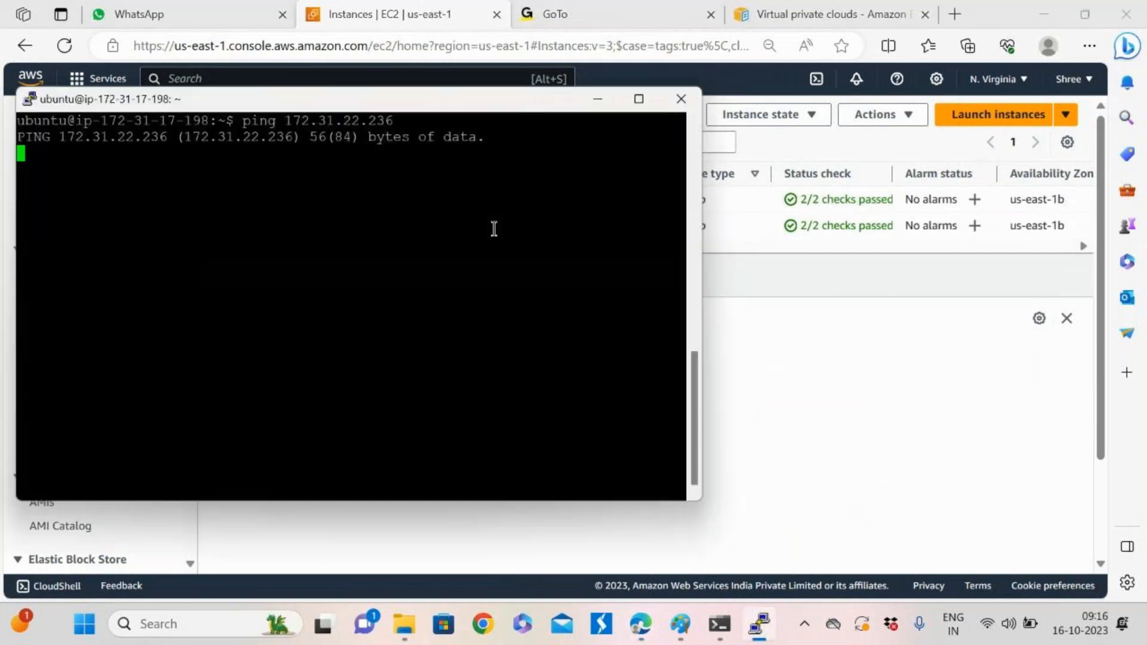
# Inspect the host address and the ping target address in the terminal, and stop the running ping
pyautogui.moveTo(324, 109); pyautogui.dragTo(361, 166)
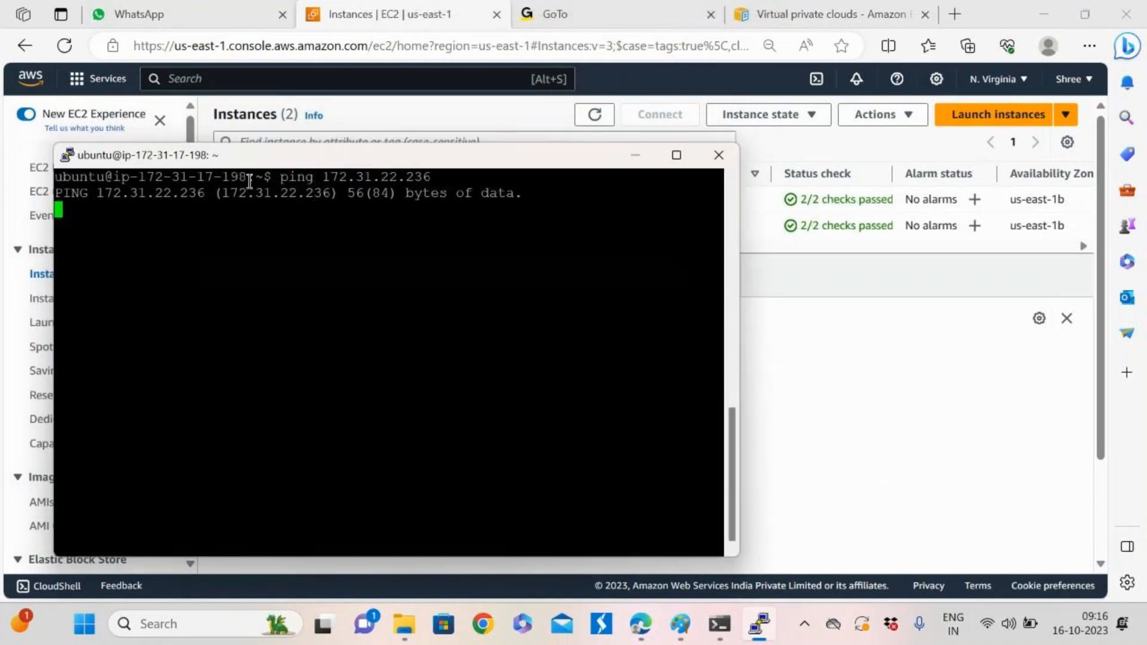
pyautogui.moveTo(246, 175); pyautogui.dragTo(160, 177)
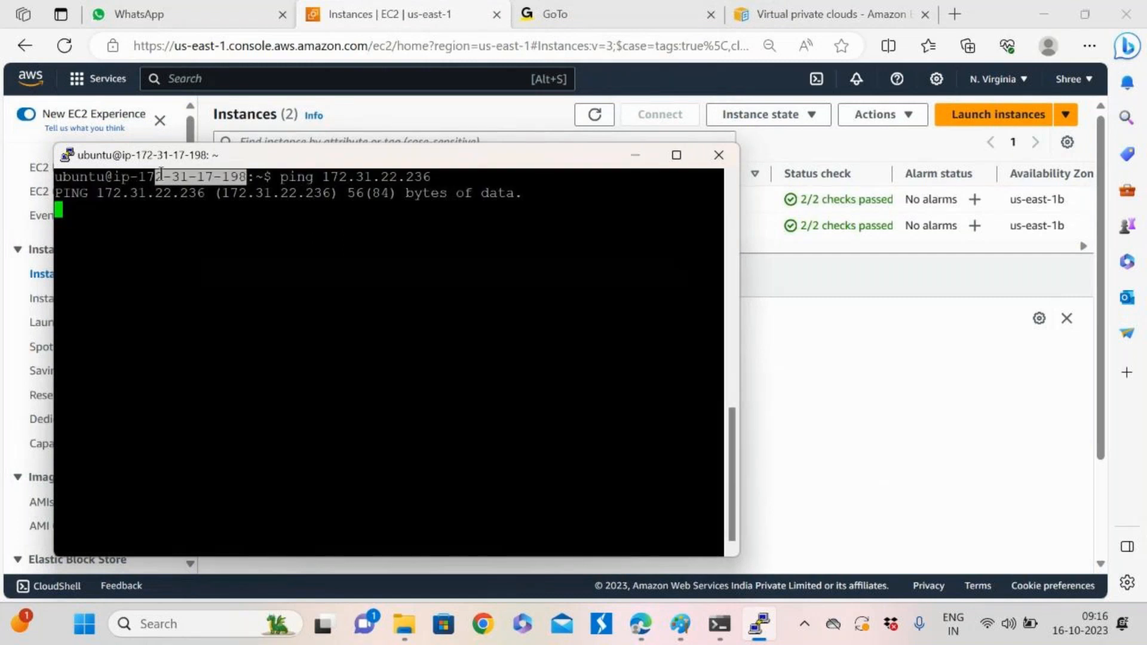
pyautogui.doubleClick(319, 219)
pyautogui.moveTo(323, 175); pyautogui.dragTo(380, 176)
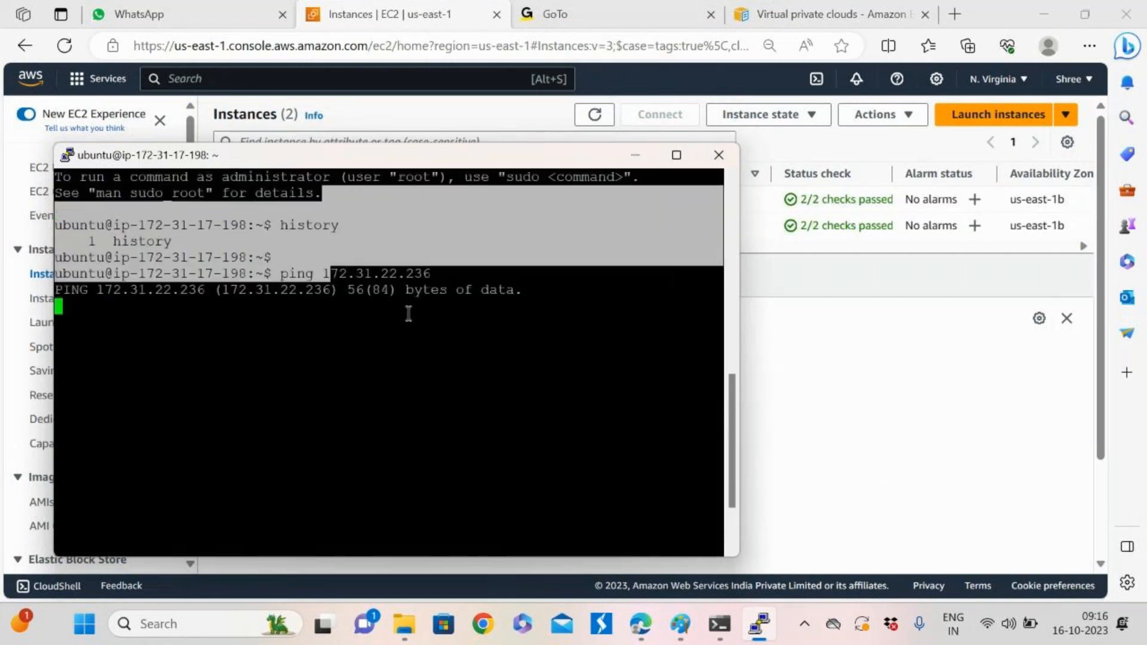
pyautogui.click(418, 352)
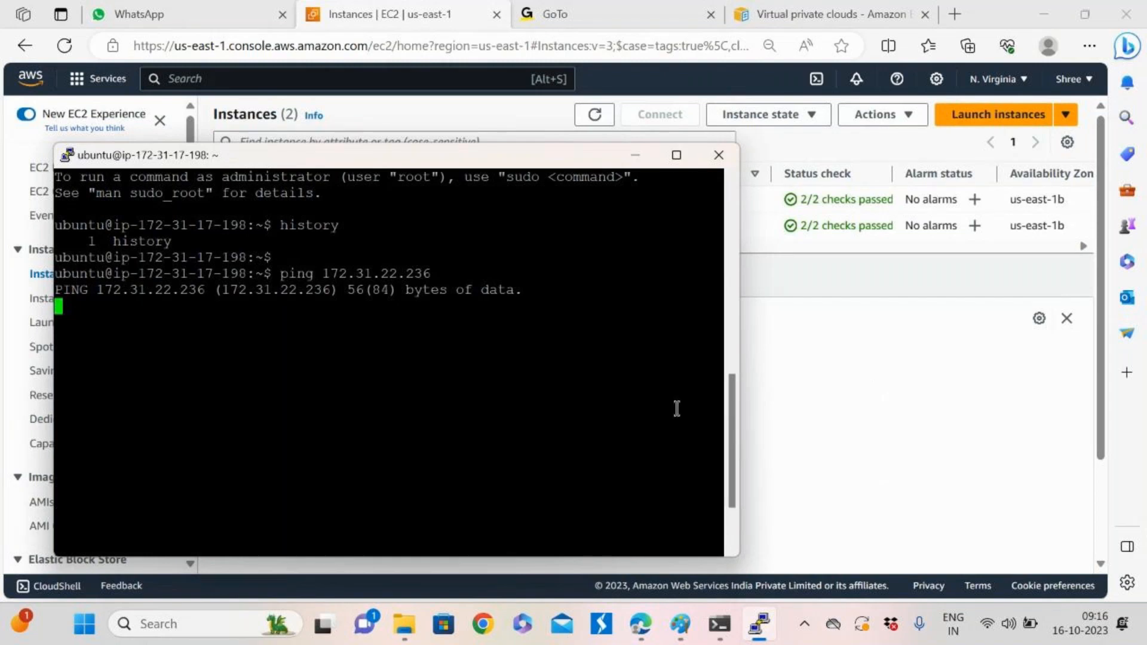
pyautogui.hotkey('ctrl', 'c')
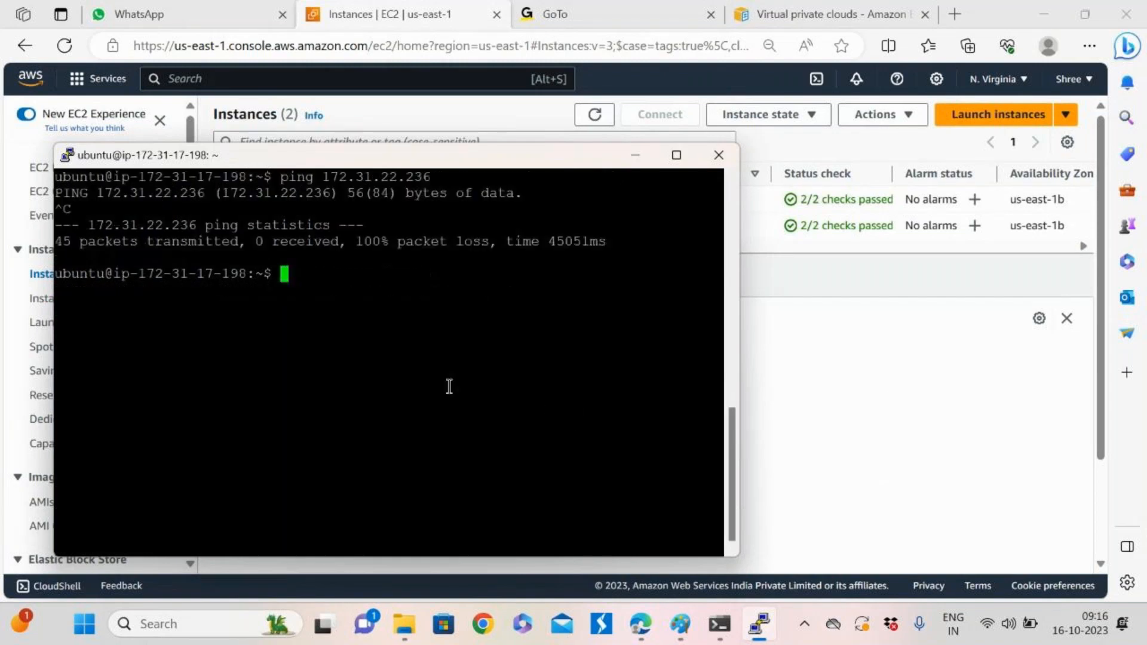
# Look up the instance's own IP address with hostname -i, and ping that address, 172.31.17.198
pyautogui.write('hostname -i')
pyautogui.press('Return')
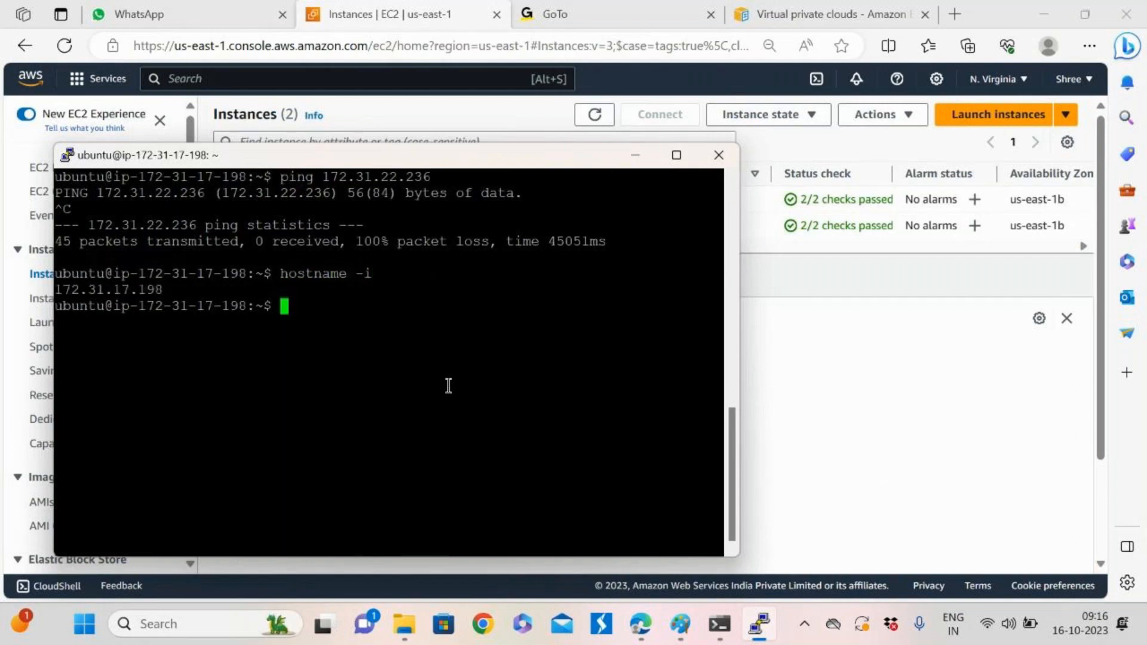
pyautogui.write('ping')
pyautogui.moveTo(57, 289); pyautogui.dragTo(164, 292)
pyautogui.rightClick(418, 307)
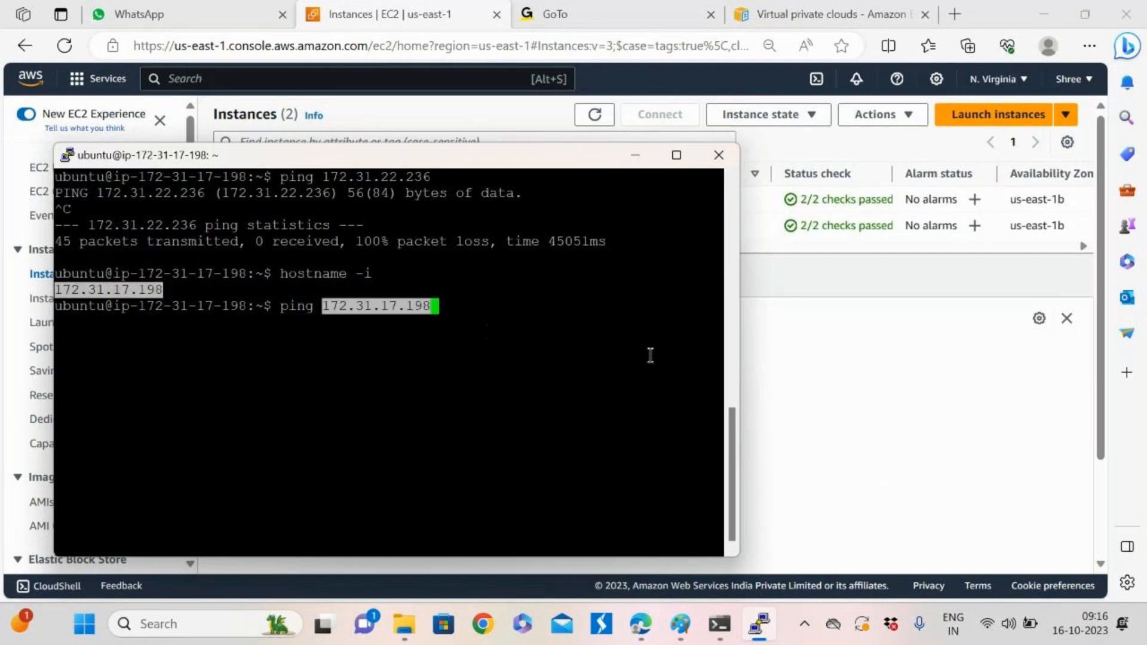
pyautogui.press('Return')
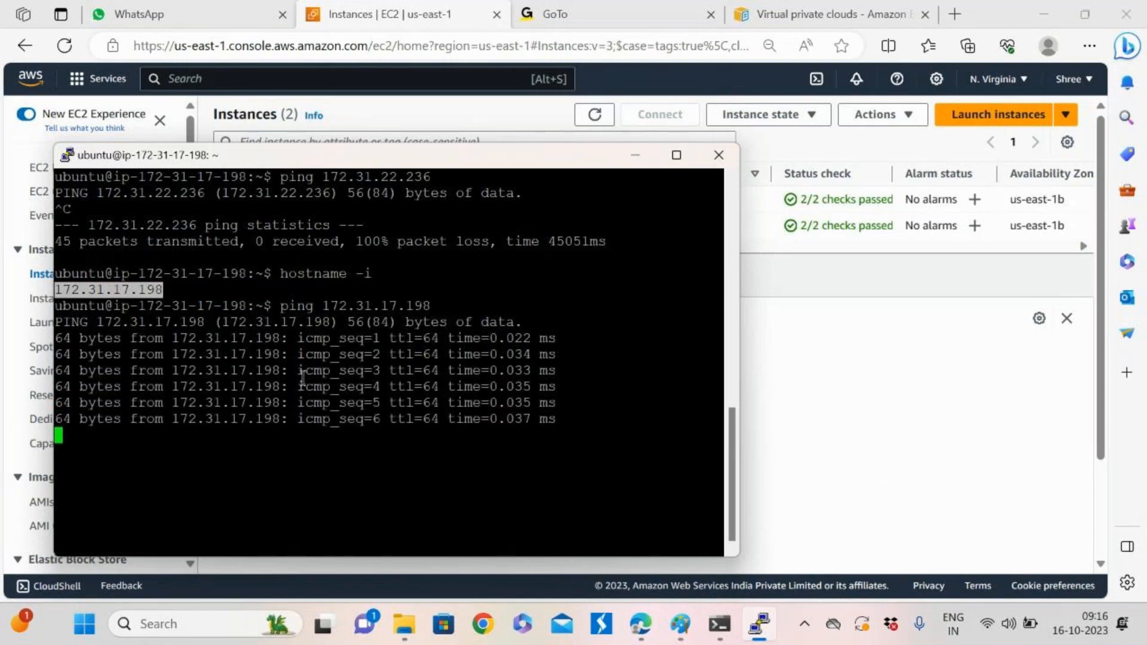
# Minimize the terminal and compare the networking details of demo-instance1 and demo-instance2 in the EC2 console
pyautogui.moveTo(328, 160); pyautogui.dragTo(406, 253)
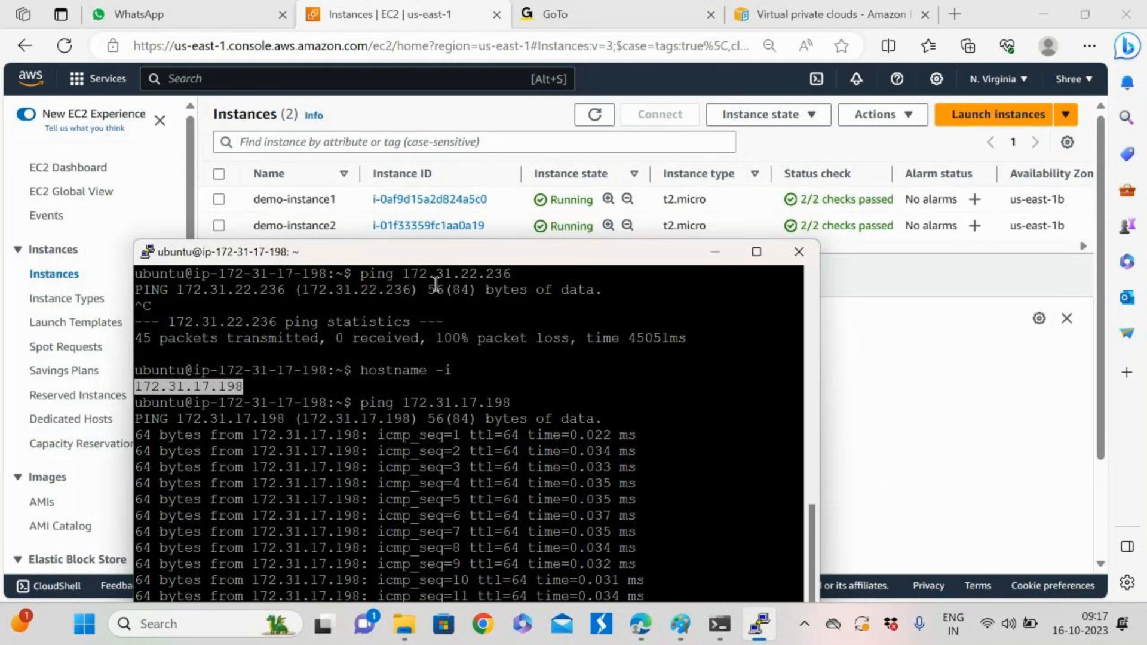
pyautogui.moveTo(495, 252); pyautogui.dragTo(383, 128)
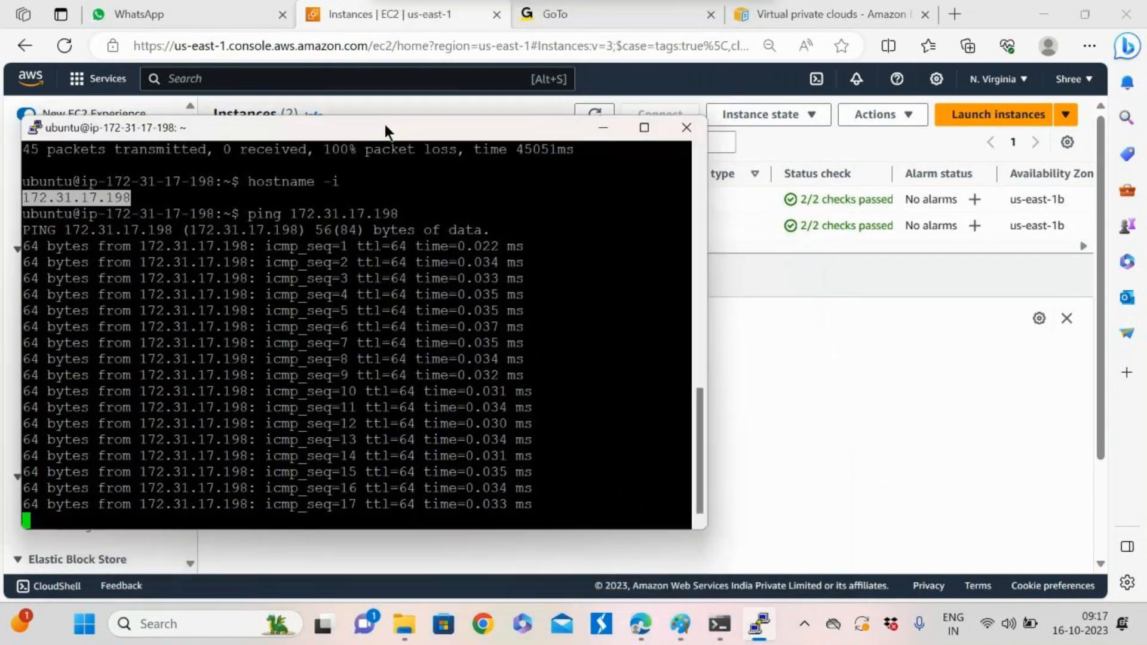
pyautogui.click(603, 128)
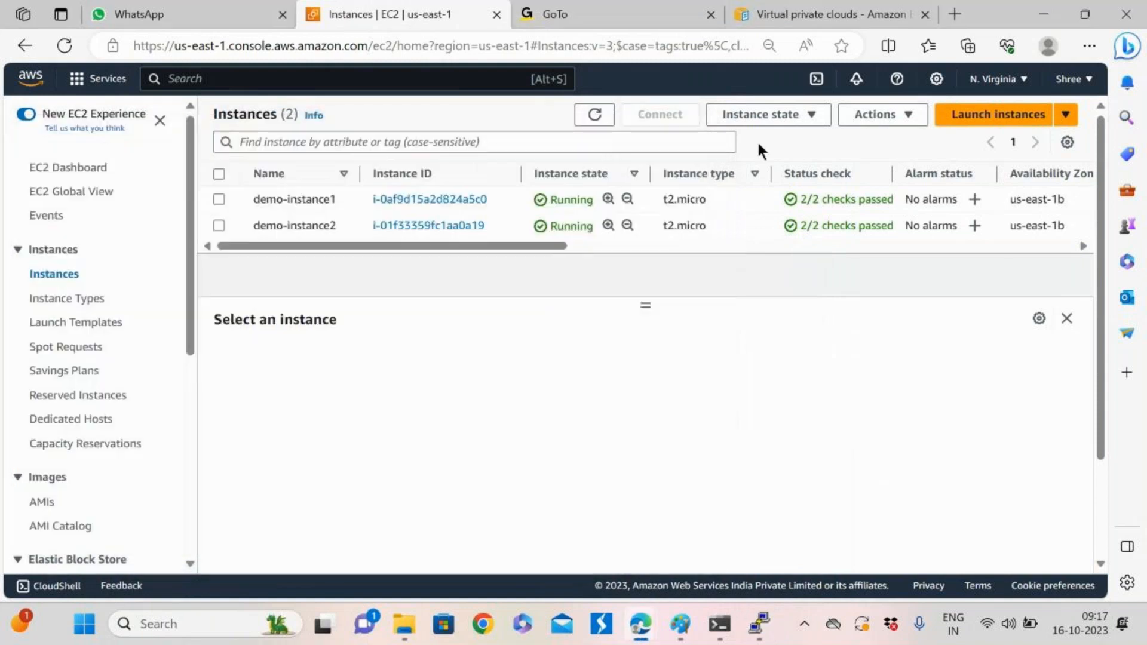
pyautogui.click(215, 201)
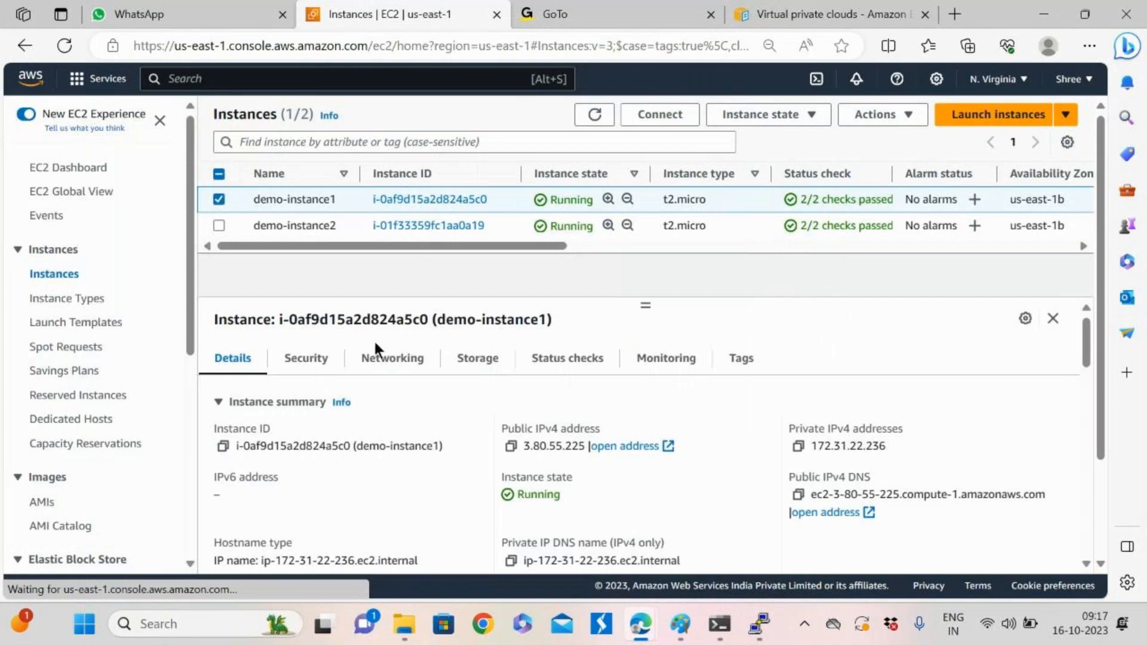
pyautogui.click(395, 359)
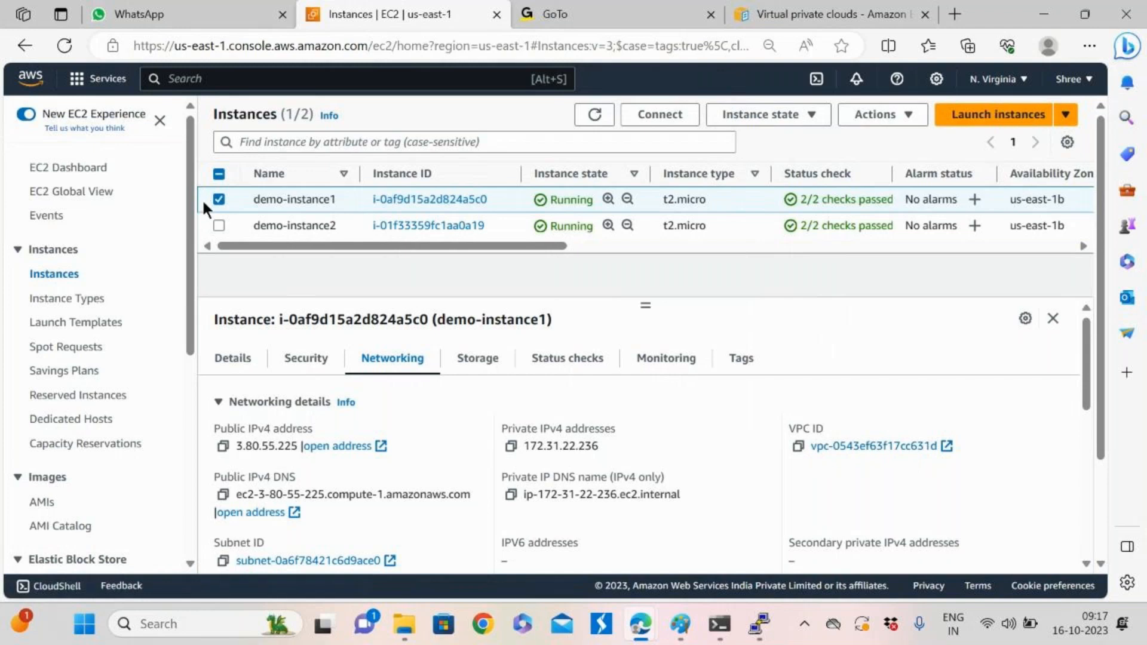
pyautogui.click(219, 200)
pyautogui.click(220, 225)
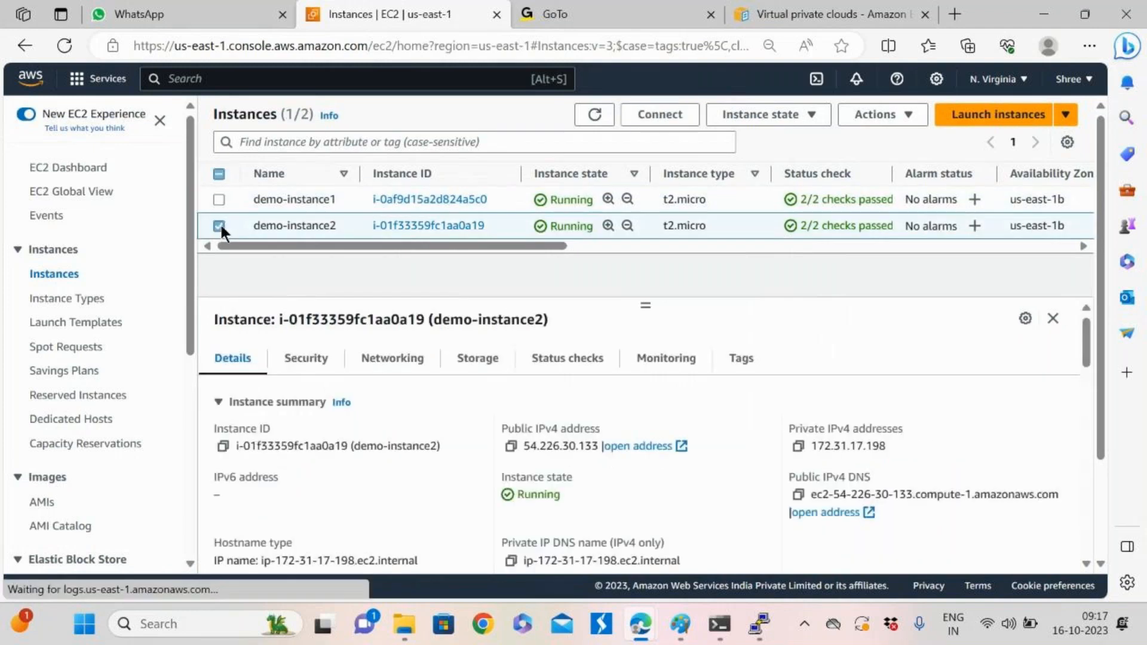
pyautogui.click(412, 361)
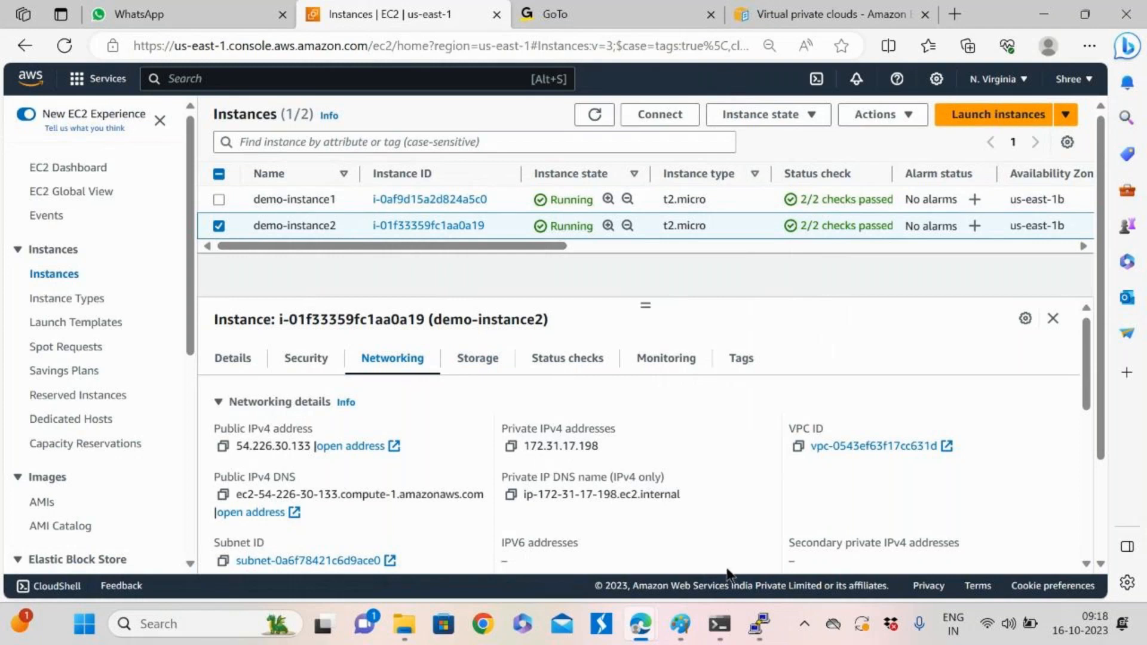
# Stop the running ping in the PuTTY session and rerun the earlier ping to 172.31.22.236
pyautogui.click(760, 627)
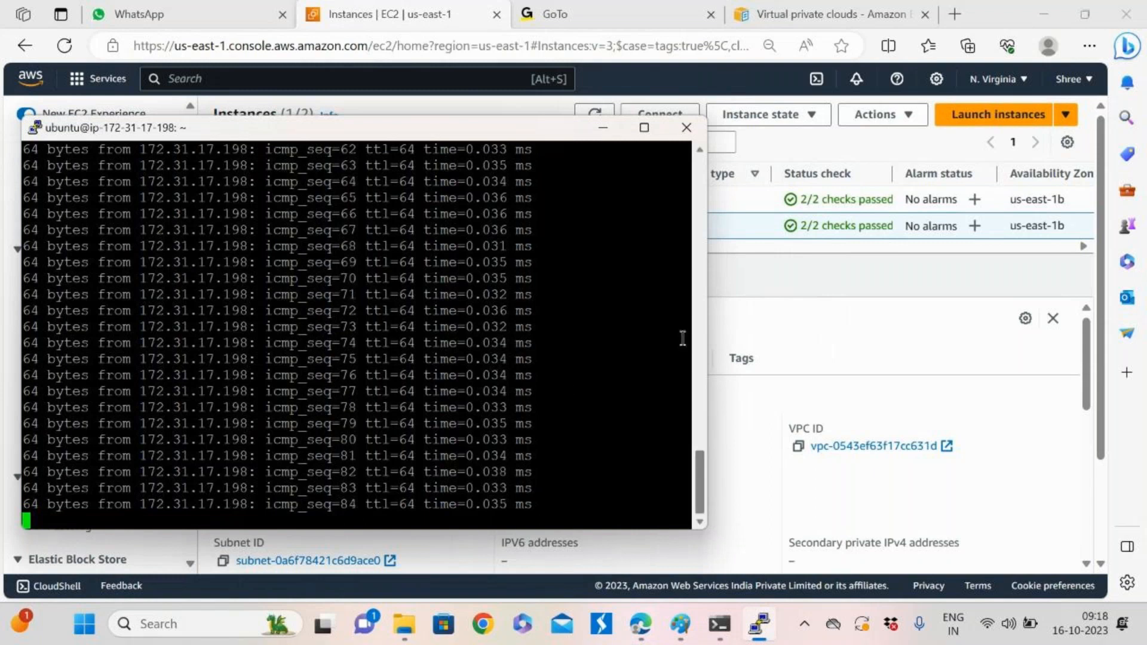
pyautogui.hotkey('ctrl', 'c')
pyautogui.press('Up')
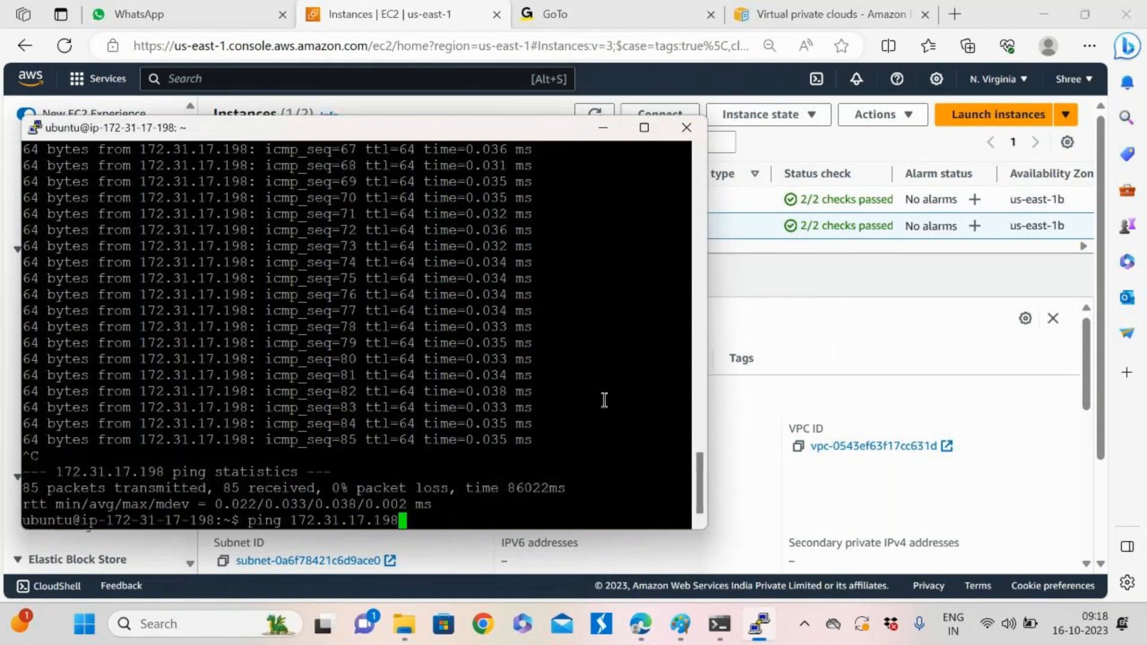
pyautogui.press('Up')
pyautogui.press('Up')
pyautogui.press('Return')
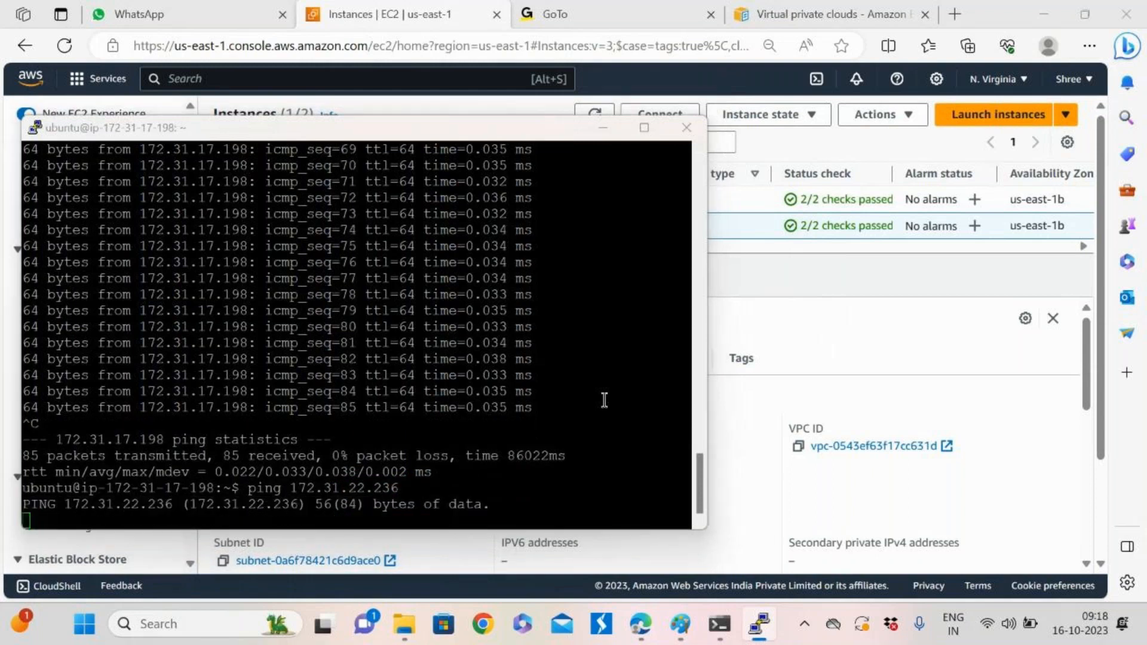
# In demo-instance2's security details, open the default security group sg-07eac6e79fa11a29e in a new browser tab
pyautogui.click(775, 323)
pyautogui.click(306, 359)
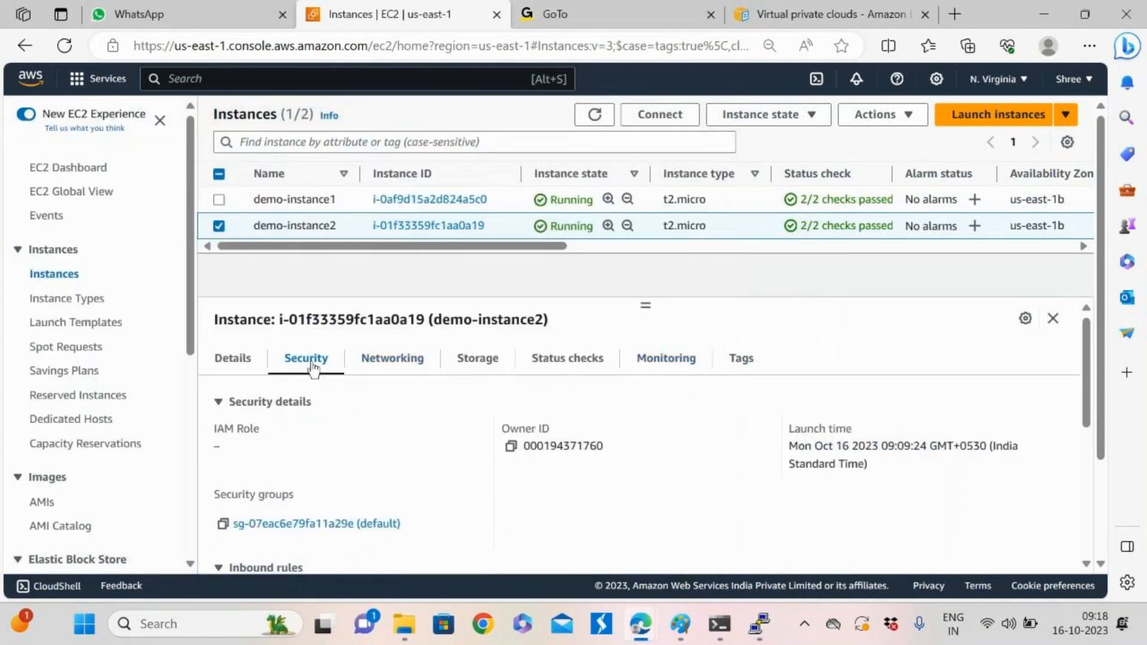
pyautogui.scroll(-1, 589, 406)
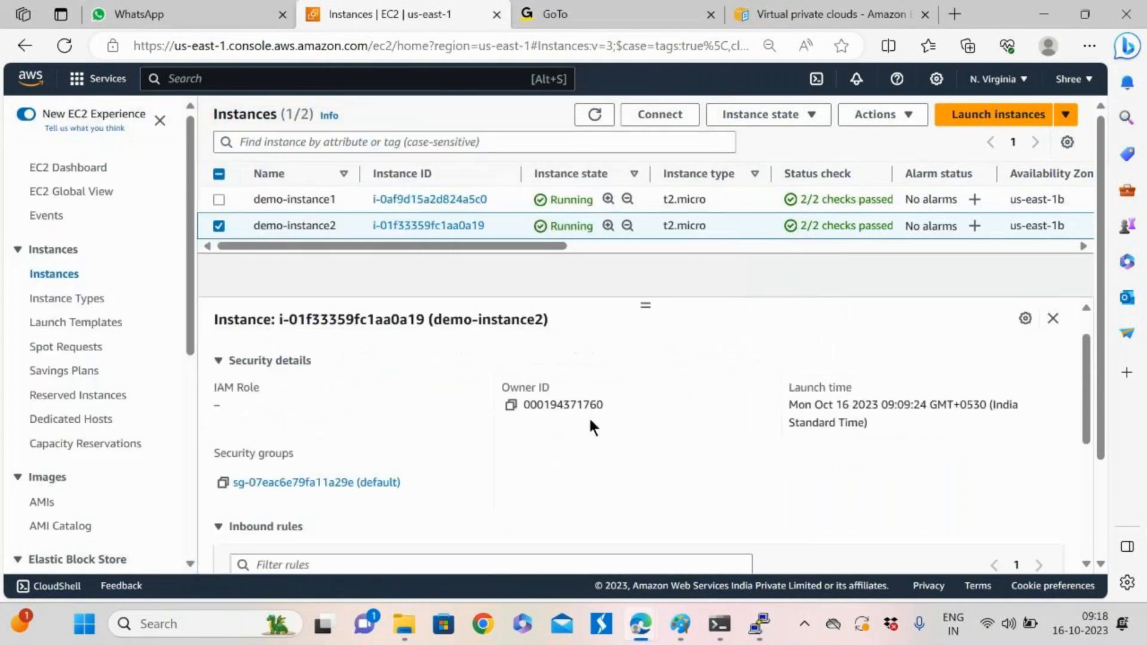
pyautogui.middleClick(282, 485)
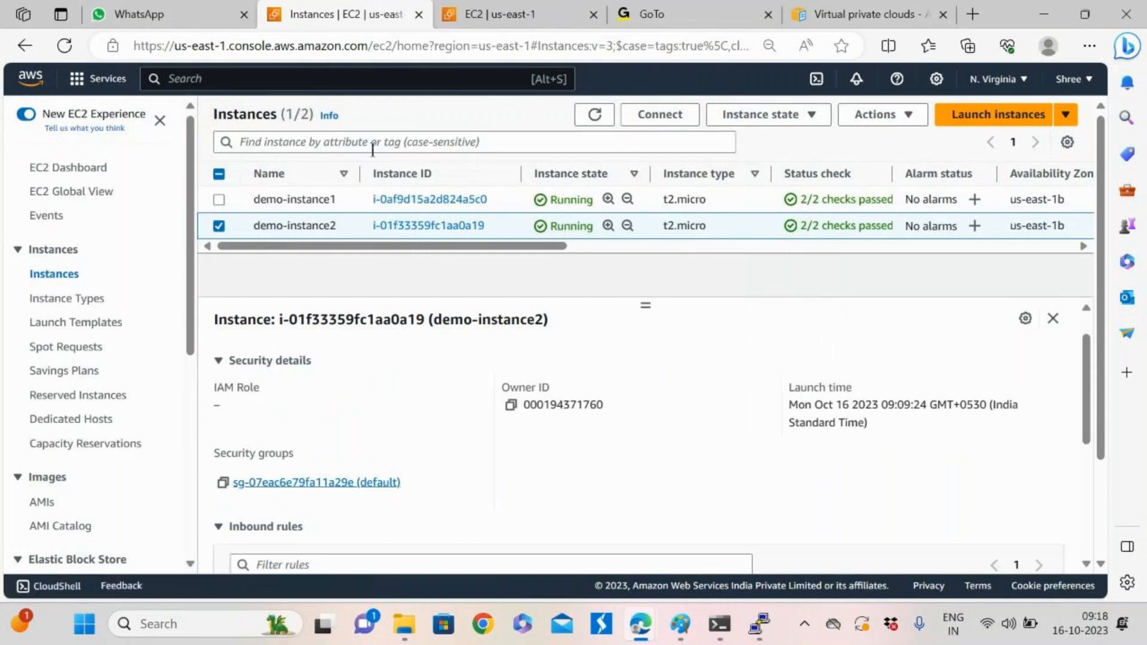
# Review the port ranges, protocols and sources of demo-instance2's inbound security rules
pyautogui.scroll(-3, 407, 472)
pyautogui.scroll(-1, 407, 471)
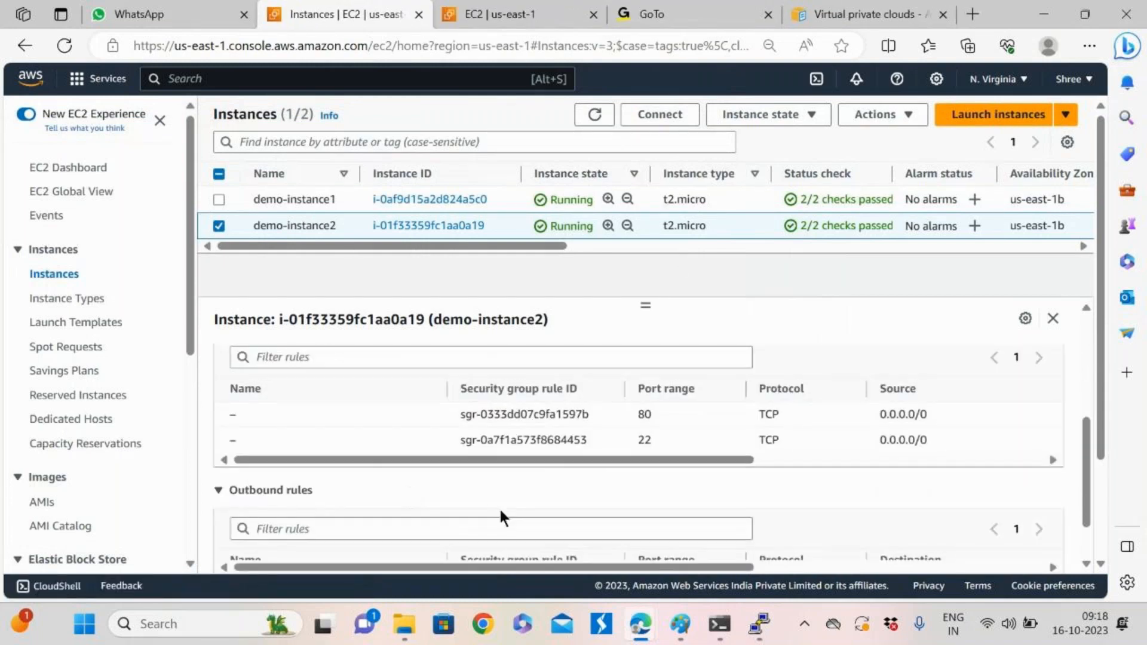
pyautogui.moveTo(635, 414); pyautogui.dragTo(671, 411)
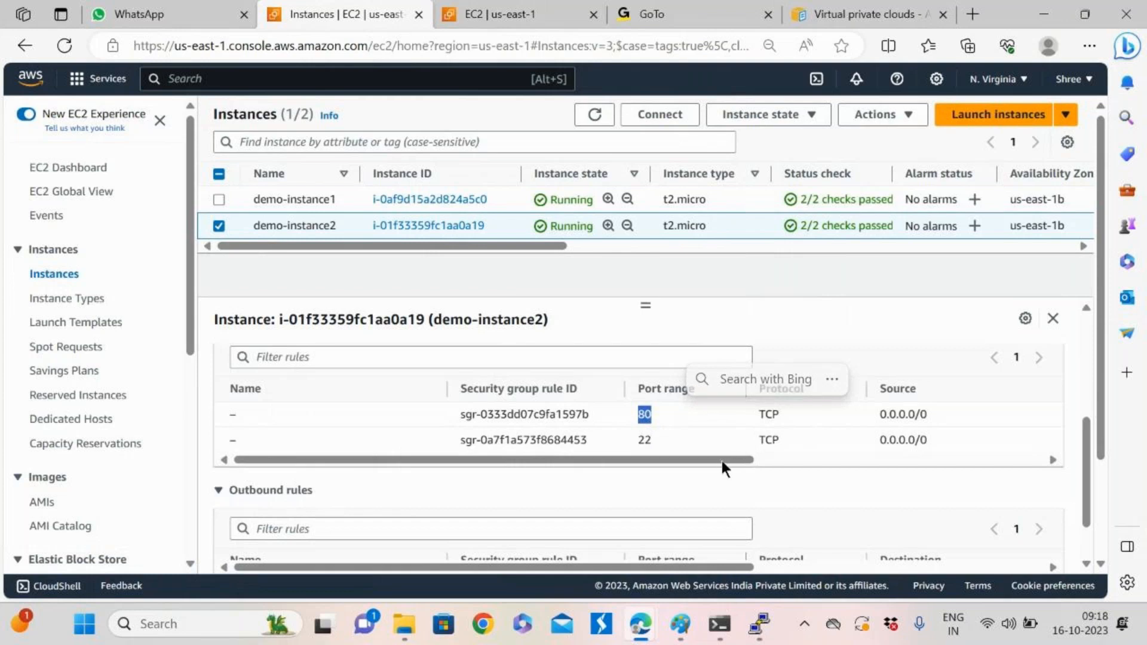
pyautogui.scroll(3, 721, 460)
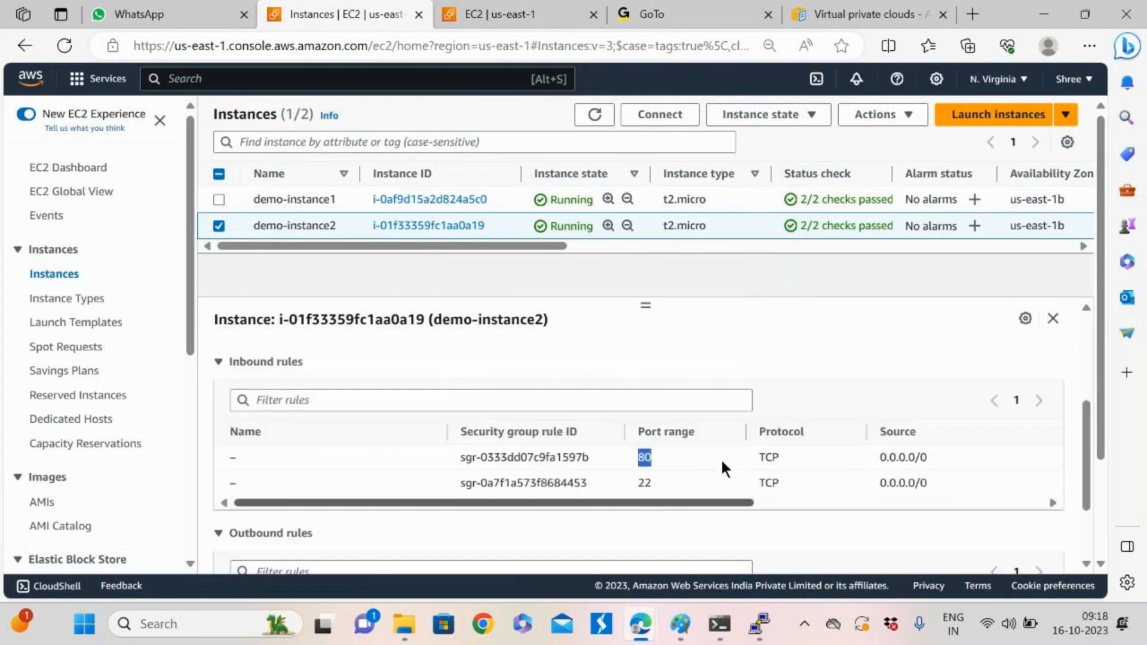
pyautogui.scroll(3, 721, 460)
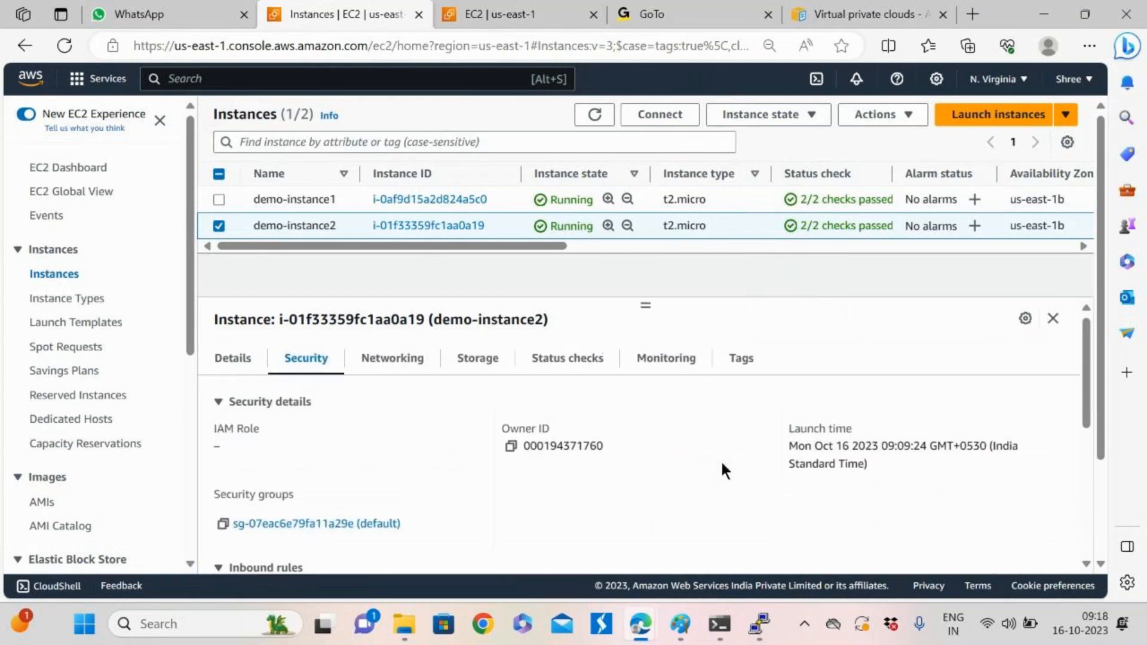
# Copy demo-instance2's public IPv4 address from its networking details and load it in the browser tab showing the VPC documentation
pyautogui.click(408, 370)
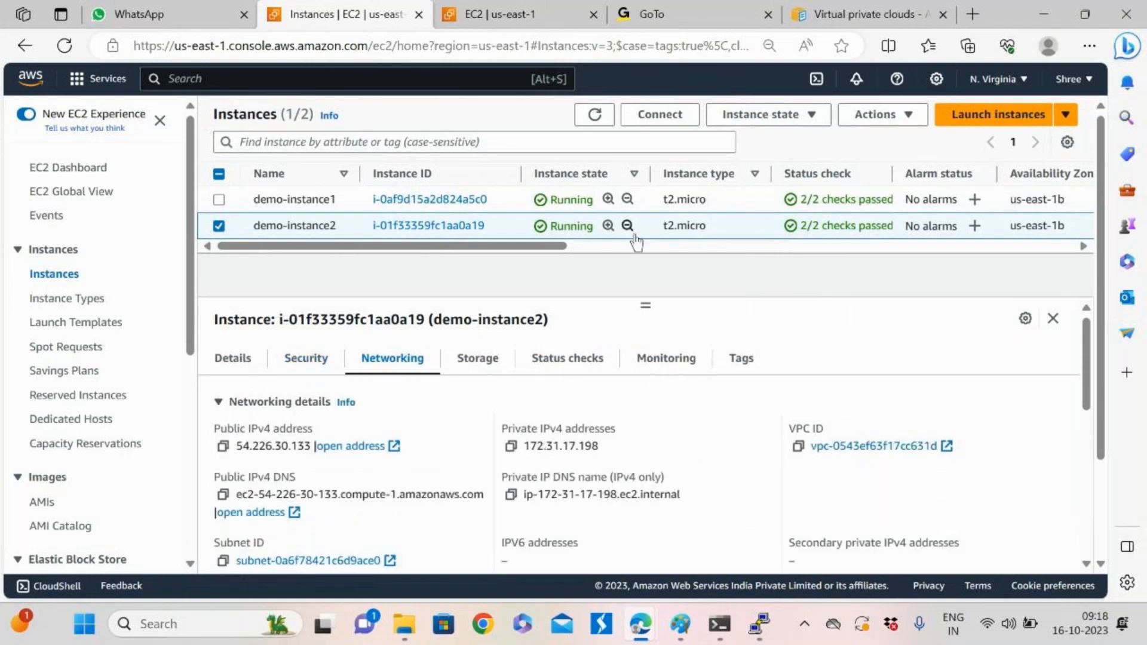
pyautogui.click(223, 446)
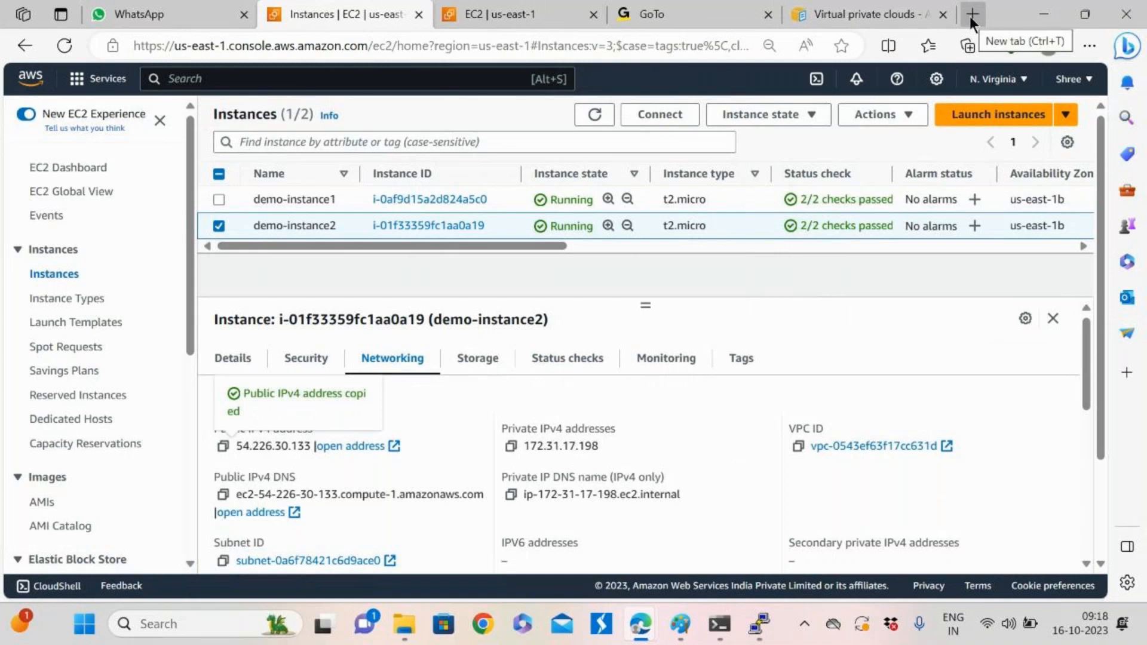
pyautogui.click(847, 16)
pyautogui.click(561, 45)
pyautogui.hotkey('ctrl', 'v')
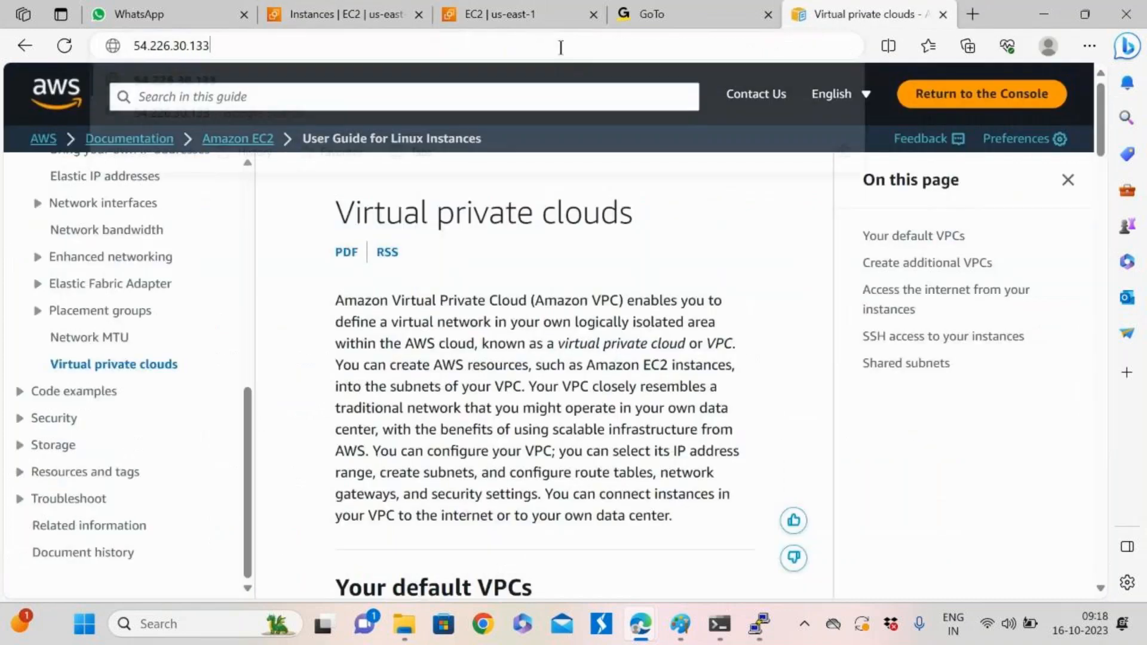
pyautogui.press('Return')
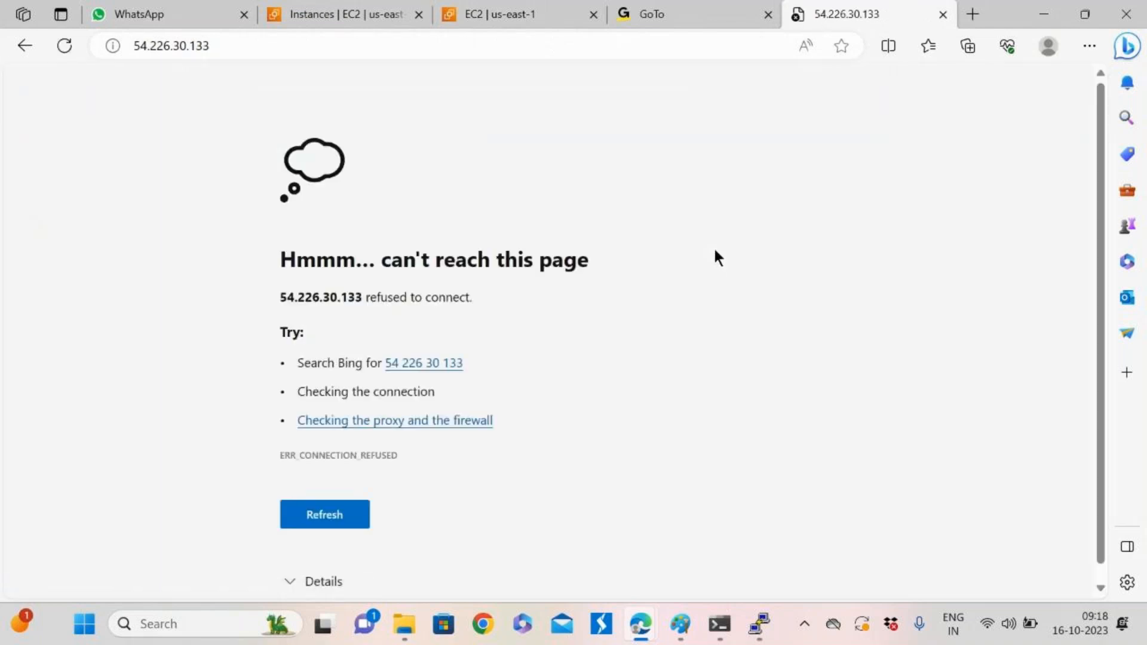
# Switch to the PuTTY session, stop the running ping, and try to install Apache with sudo apt install apache2, accepting the prompt
pyautogui.click(756, 635)
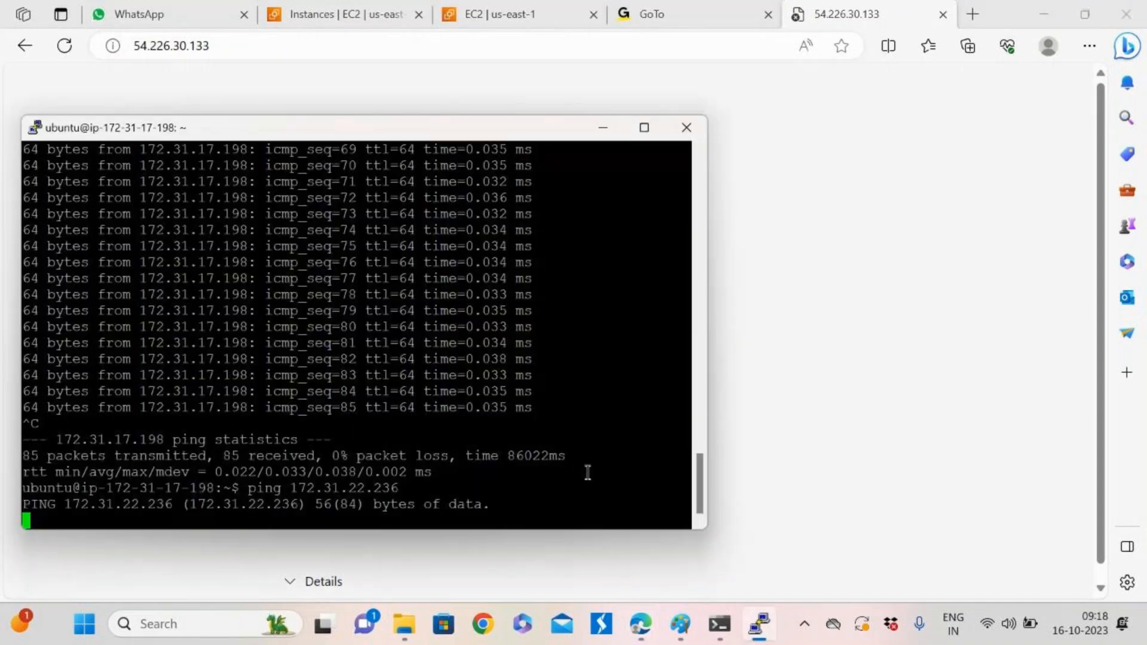
pyautogui.hotkey('ctrl', 'c')
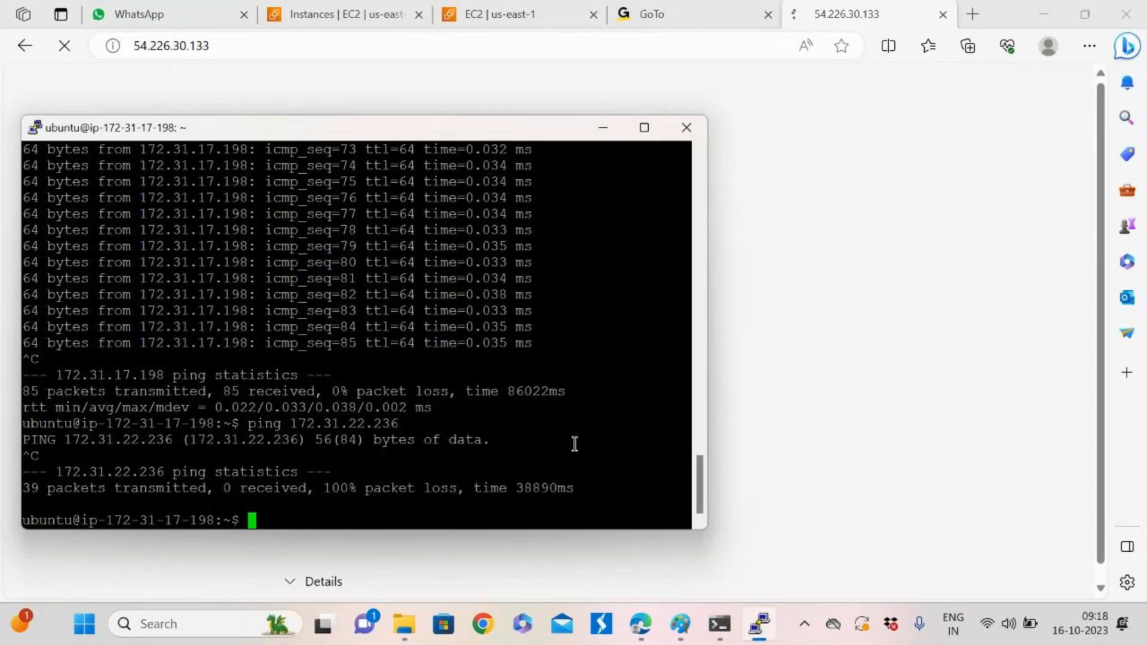
pyautogui.write('sudo apt install apache')
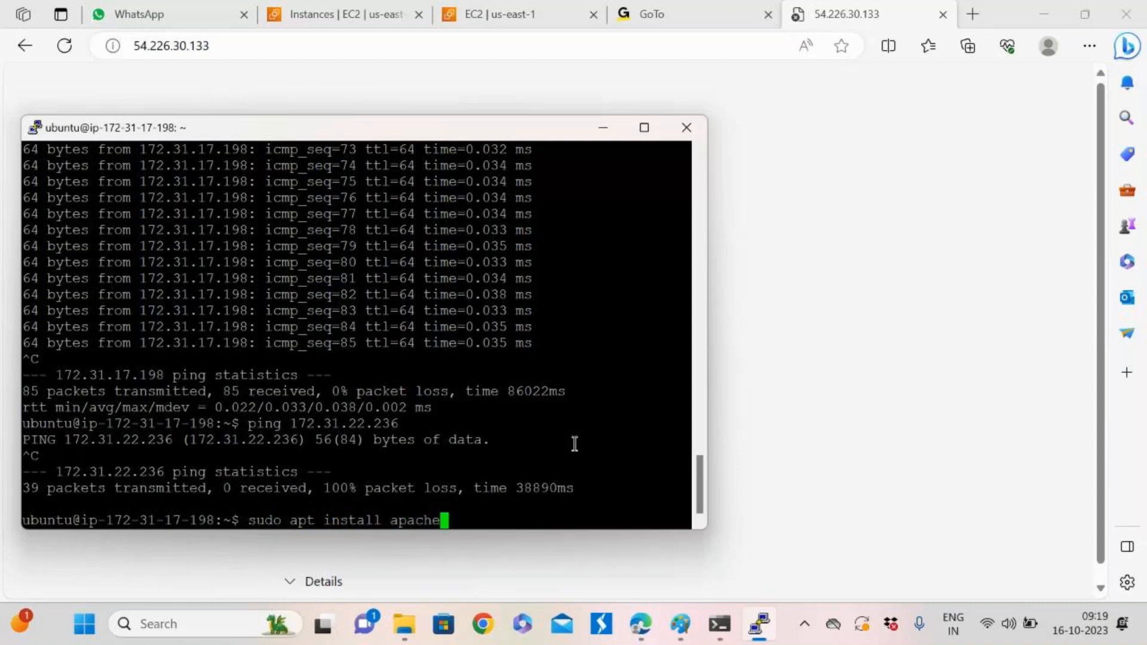
pyautogui.write('2')
pyautogui.press('Return')
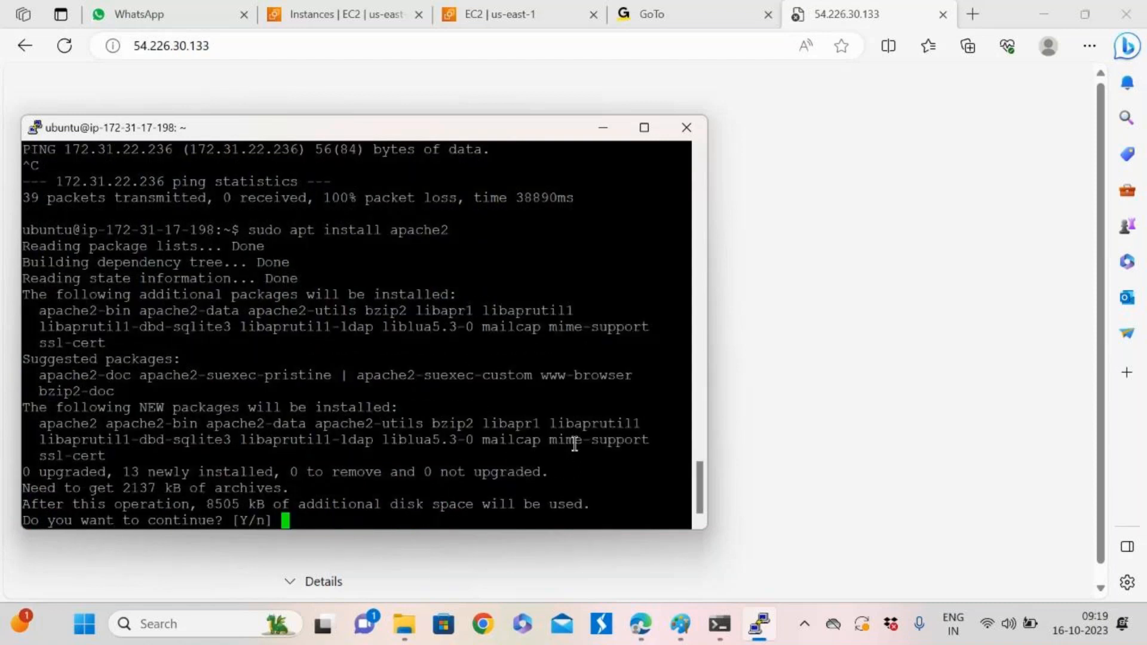
pyautogui.write('y')
pyautogui.press('Return')
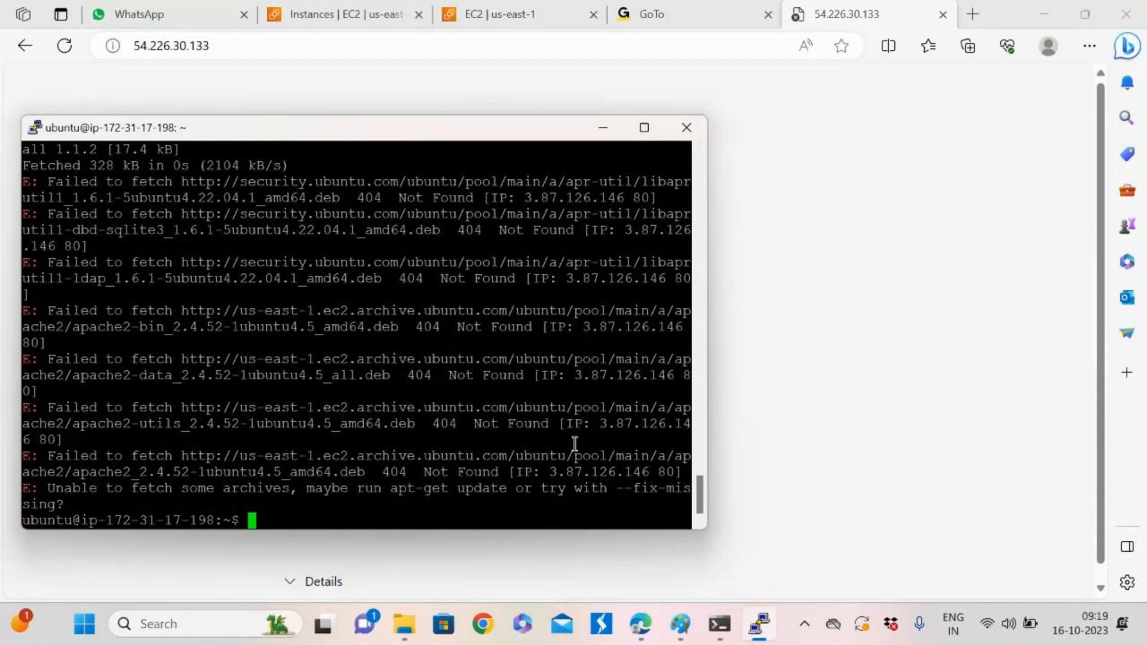
# Refresh the instance's package lists with sudo apt update -y
pyautogui.write('sudo apt instal')
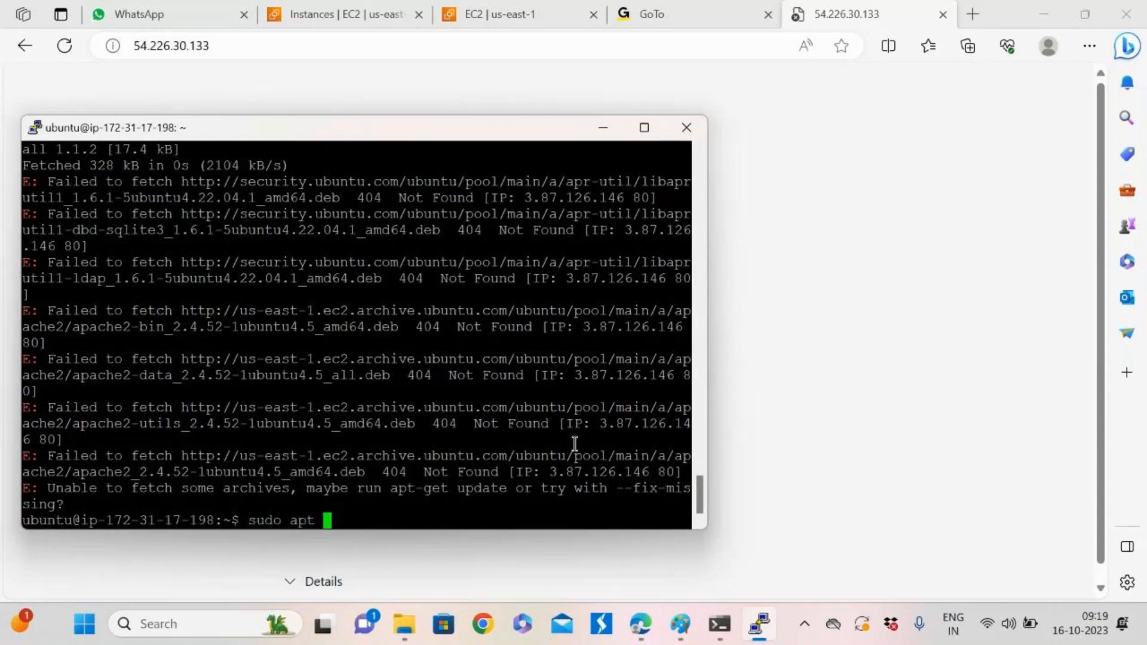
pyautogui.press('BackSpace')
pyautogui.press('BackSpace')
pyautogui.press('BackSpace')
pyautogui.press('BackSpace')
pyautogui.press('BackSpace')
pyautogui.press('BackSpace')
pyautogui.press('BackSpace')
pyautogui.write('update -y')
pyautogui.press('Return')
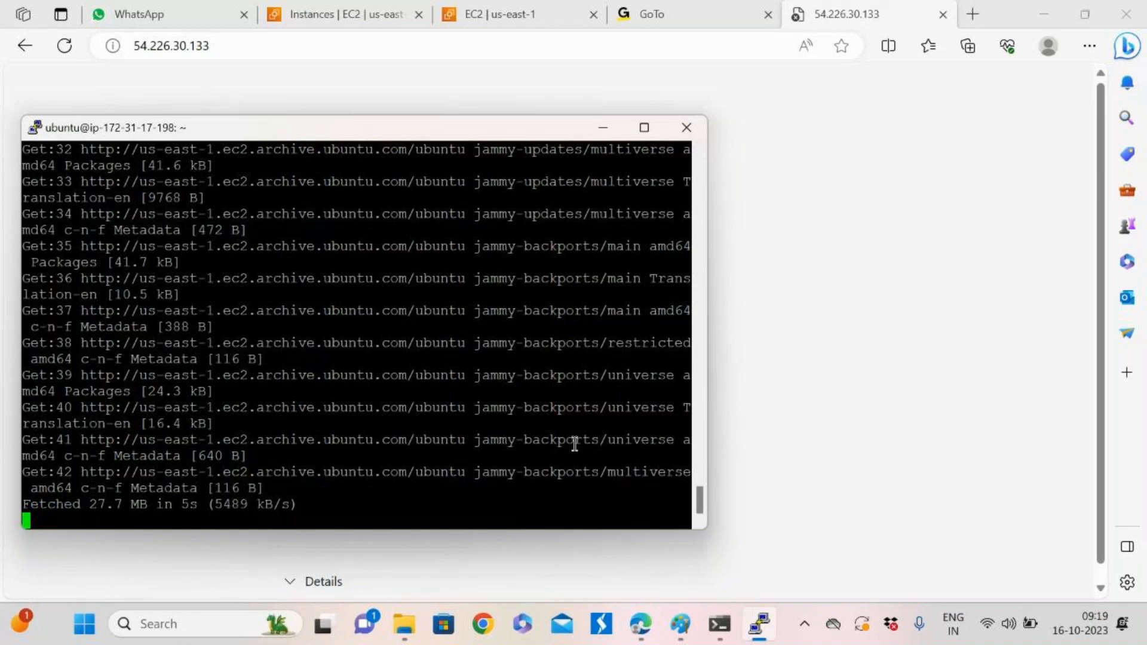
# Rerun sudo apt install apache2, accepting the prompt, and reload the page at 54.226.30.133 in the browser
pyautogui.press('Up')
pyautogui.press('Up')
pyautogui.press('Return')
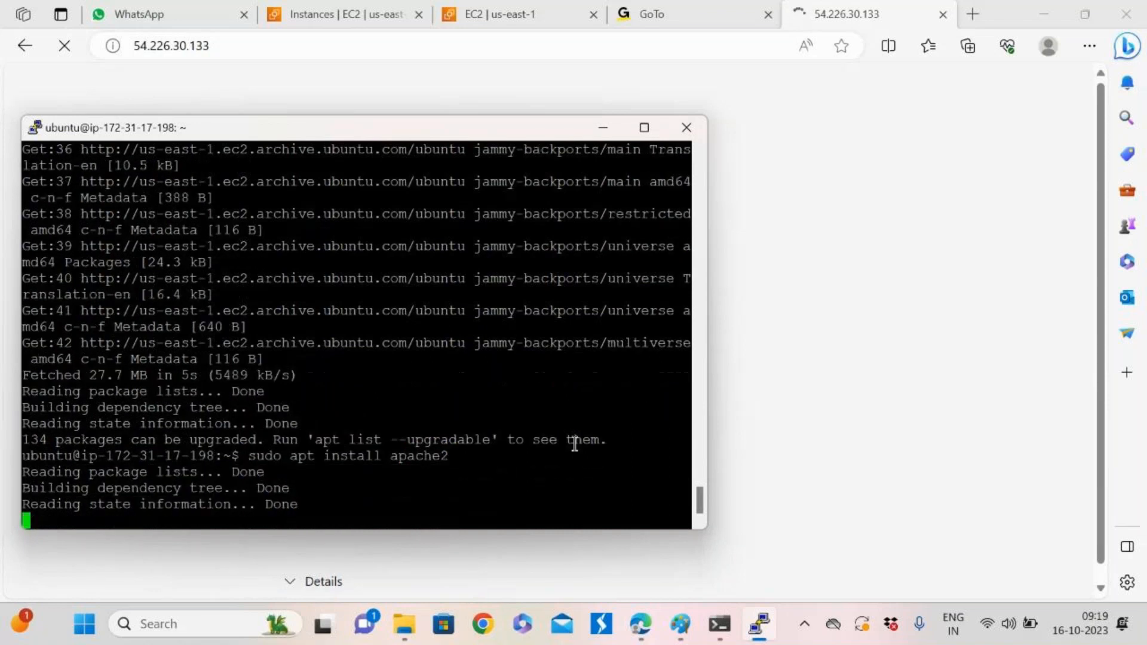
pyautogui.write('y')
pyautogui.press('Return')
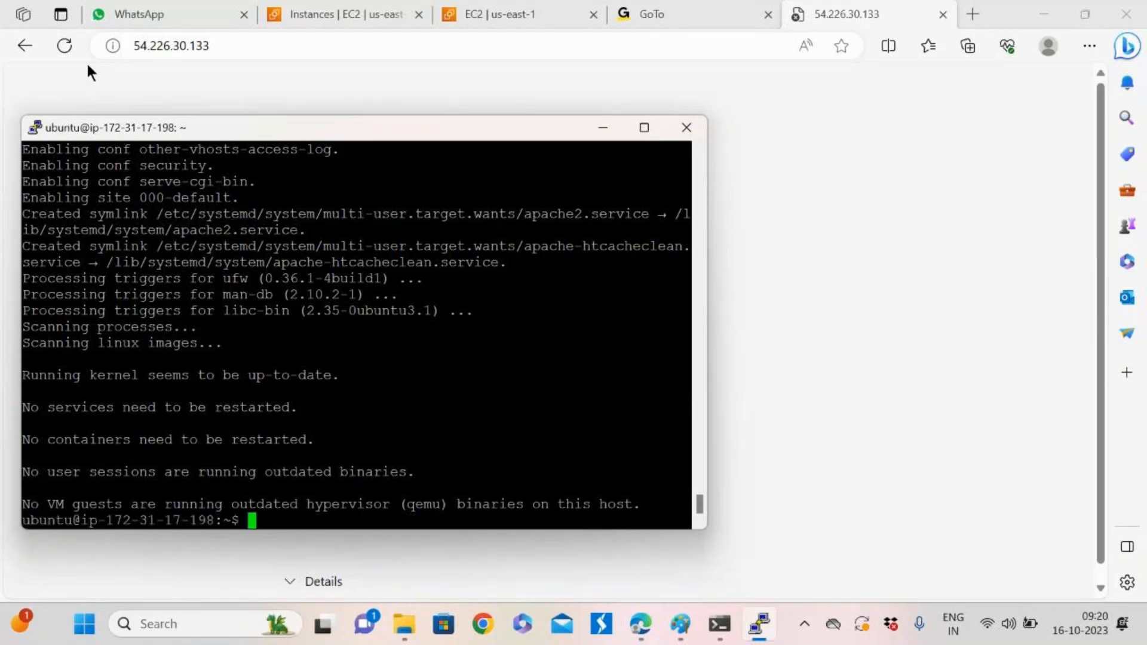
pyautogui.click(65, 46)
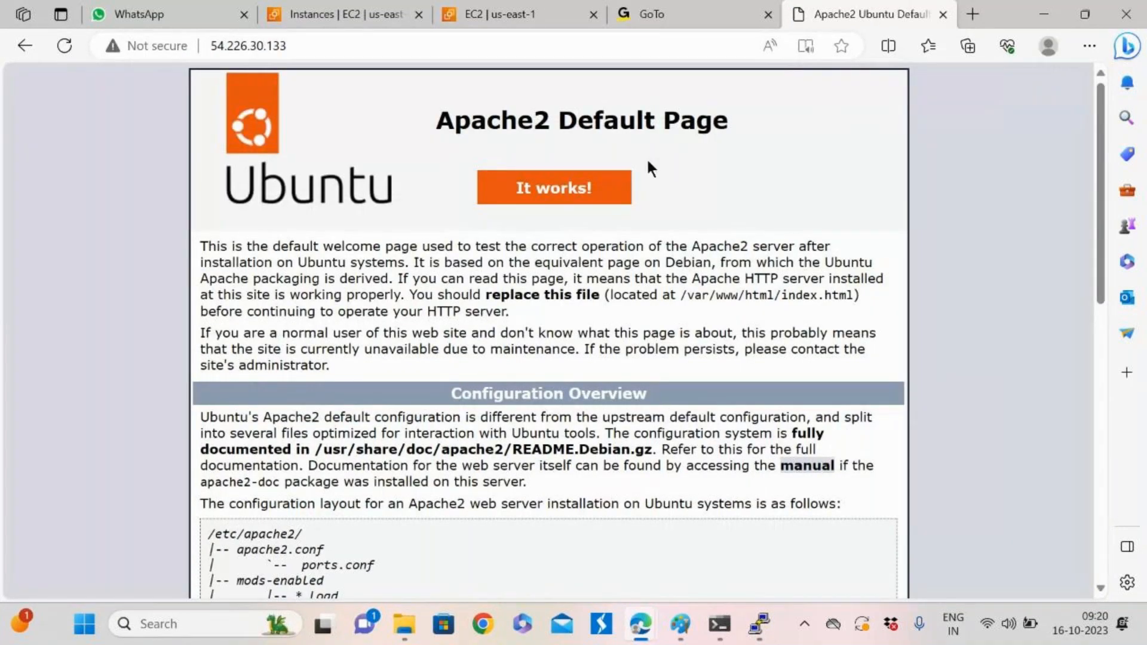
pyautogui.click(203, 44)
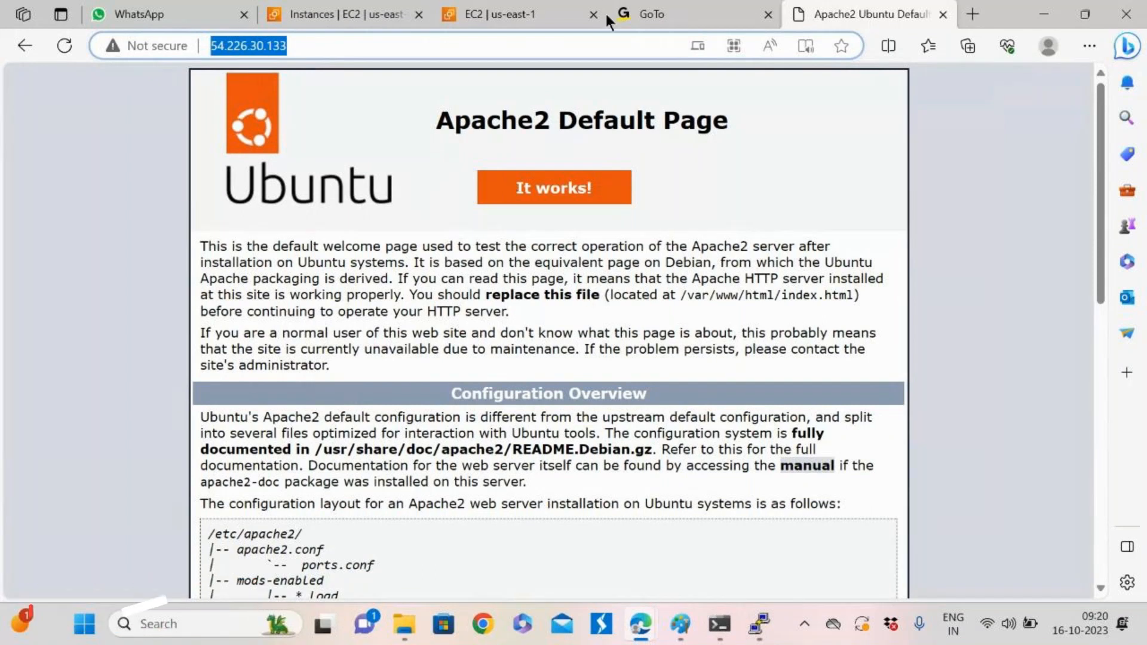
# Return to the default security group's page and examine its inbound rules, highlighting the SSH rule
pyautogui.click(356, 17)
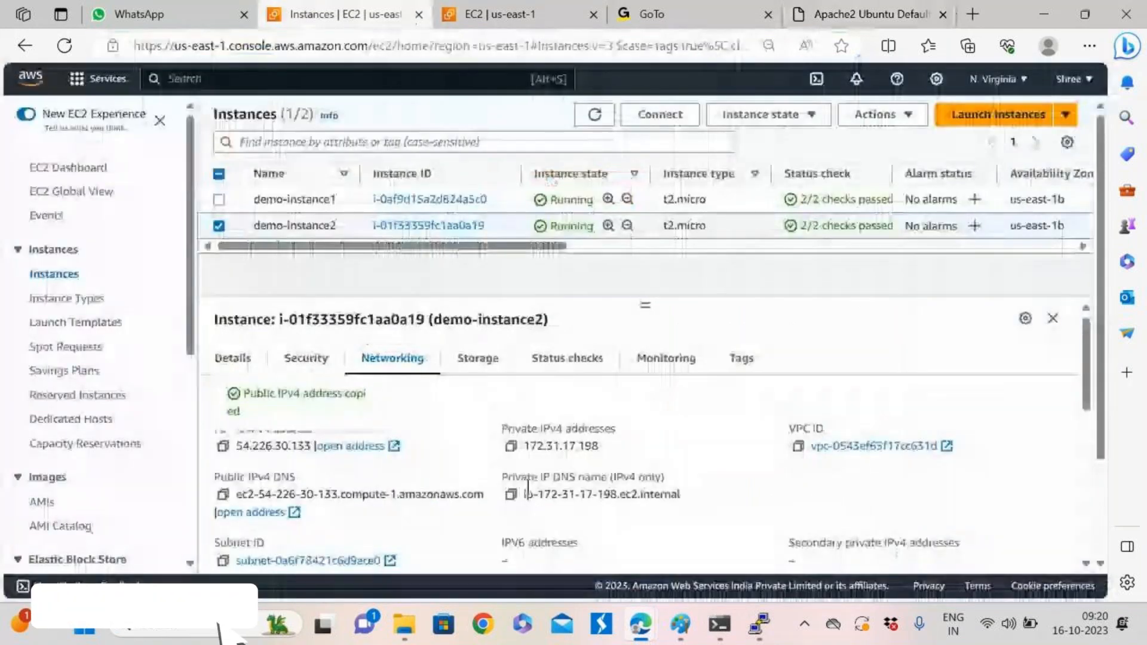
pyautogui.click(455, 13)
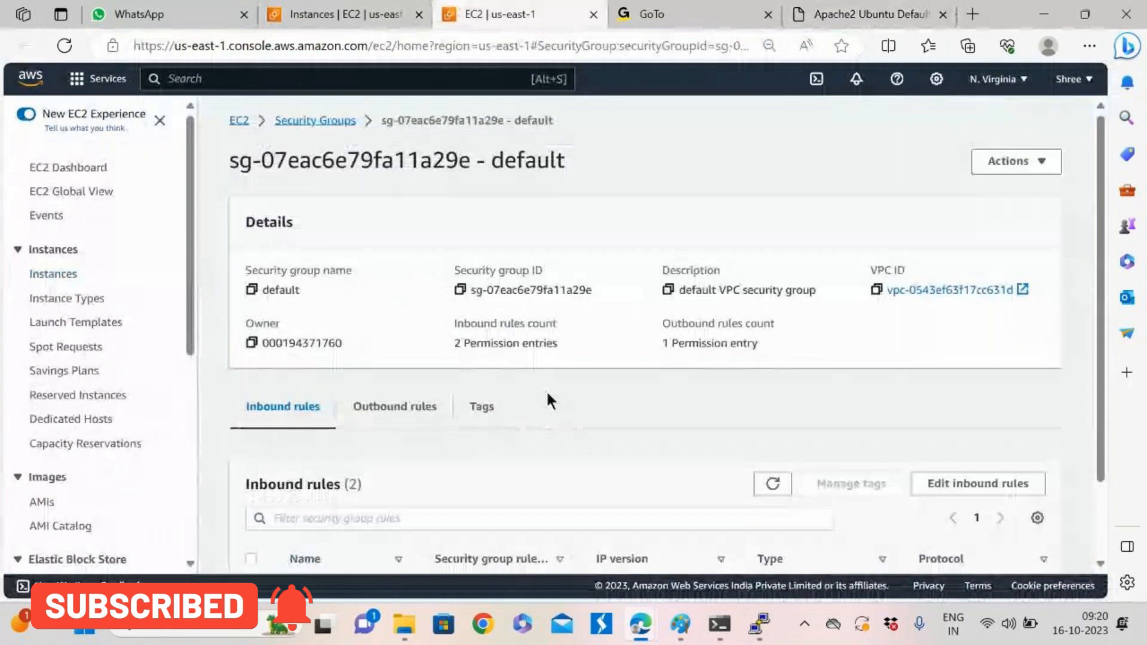
pyautogui.scroll(-2, 546, 394)
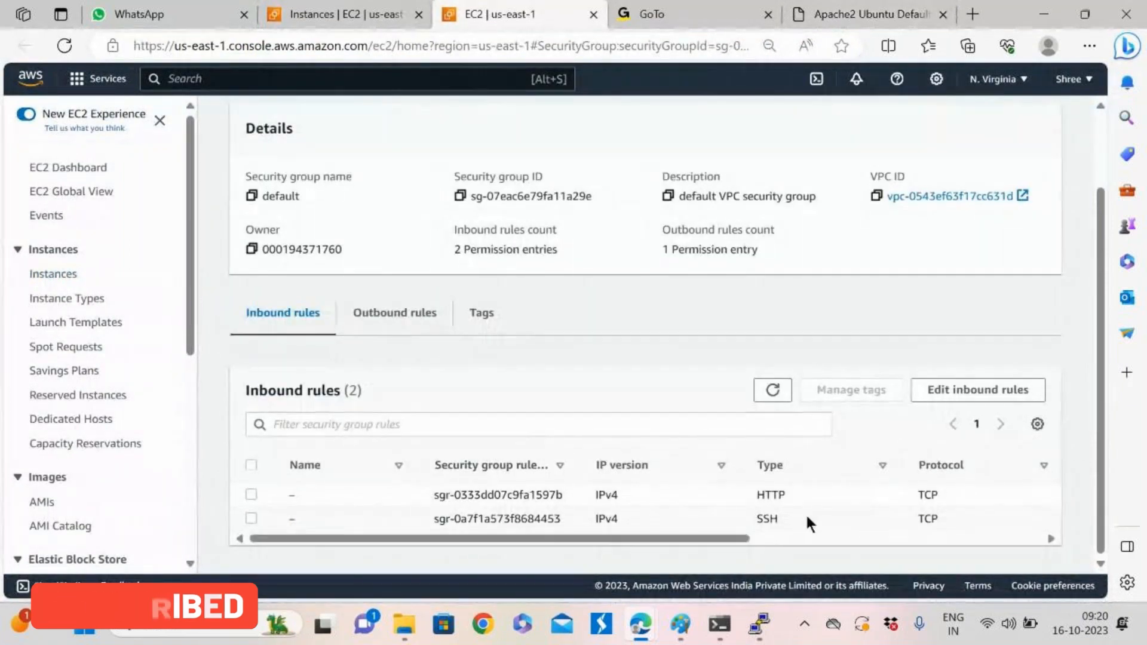
pyautogui.moveTo(757, 518); pyautogui.dragTo(779, 518)
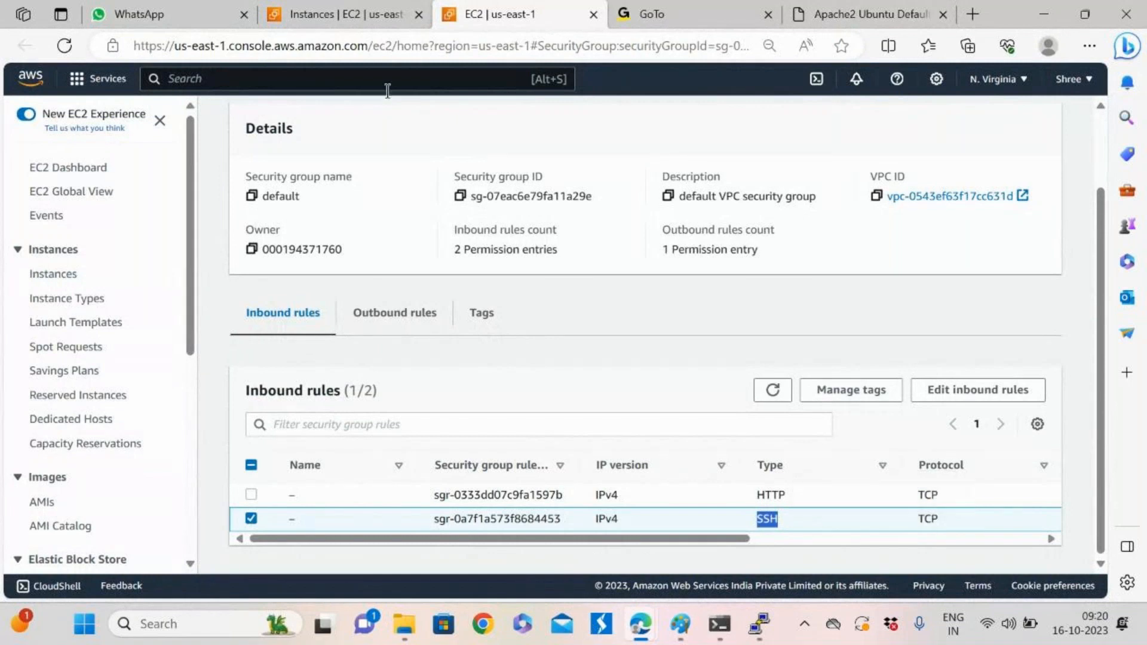
pyautogui.moveTo(681, 624)
pyautogui.moveTo(651, 640)
pyautogui.click(649, 495)
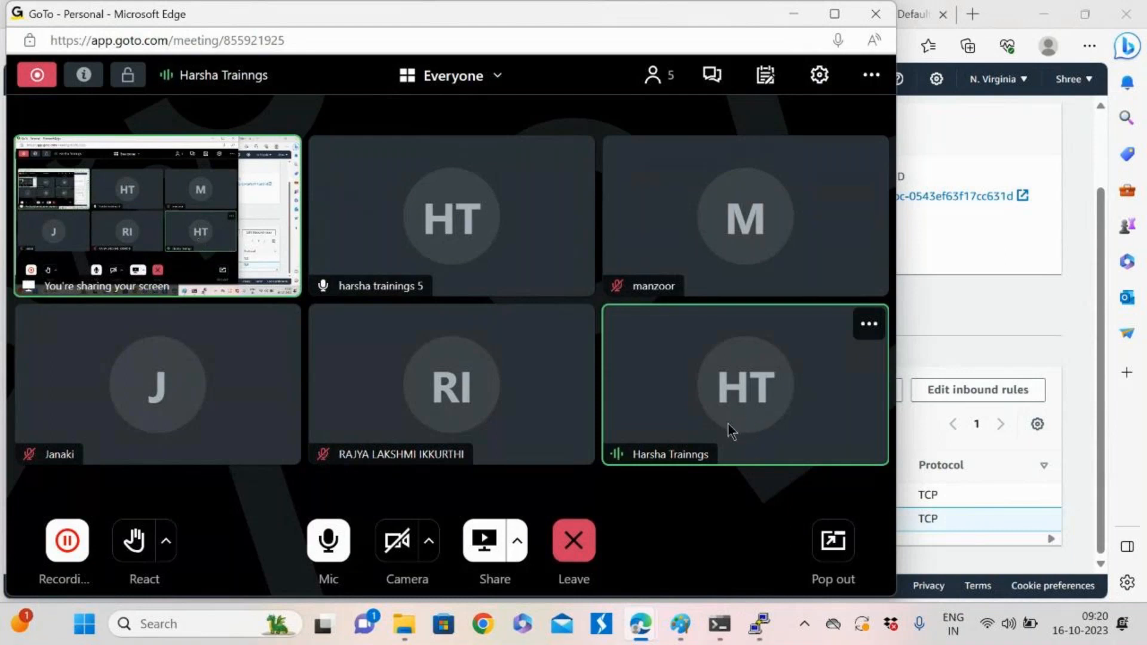
pyautogui.click(787, 20)
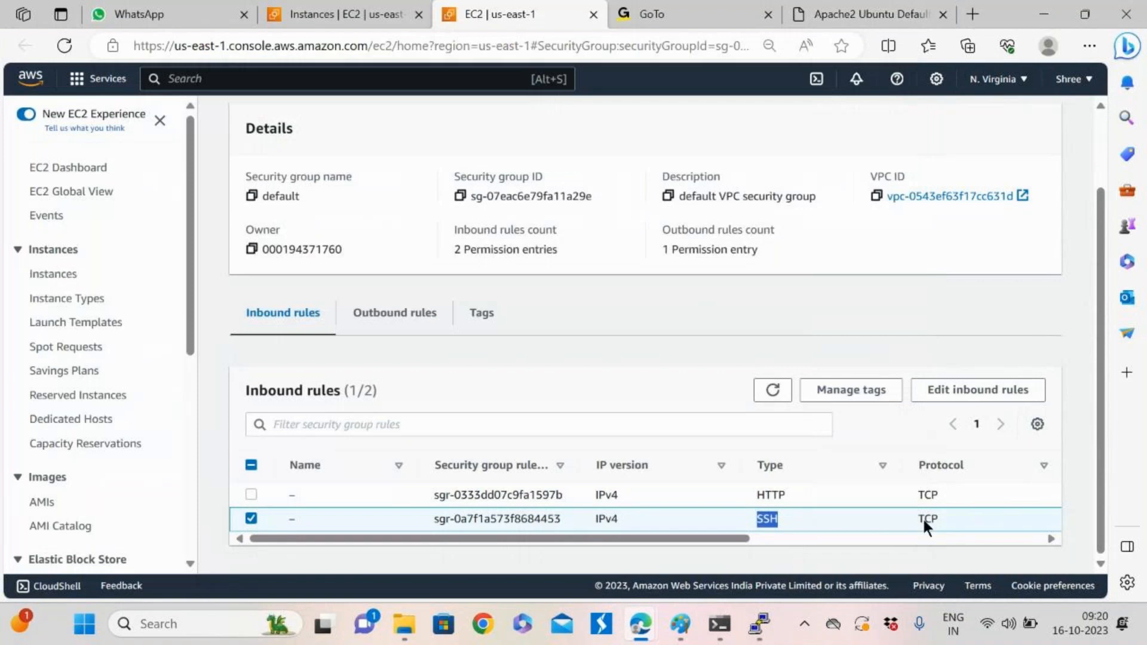
# Select the HTTP inbound rule and check its protocol and port range
pyautogui.click(787, 491)
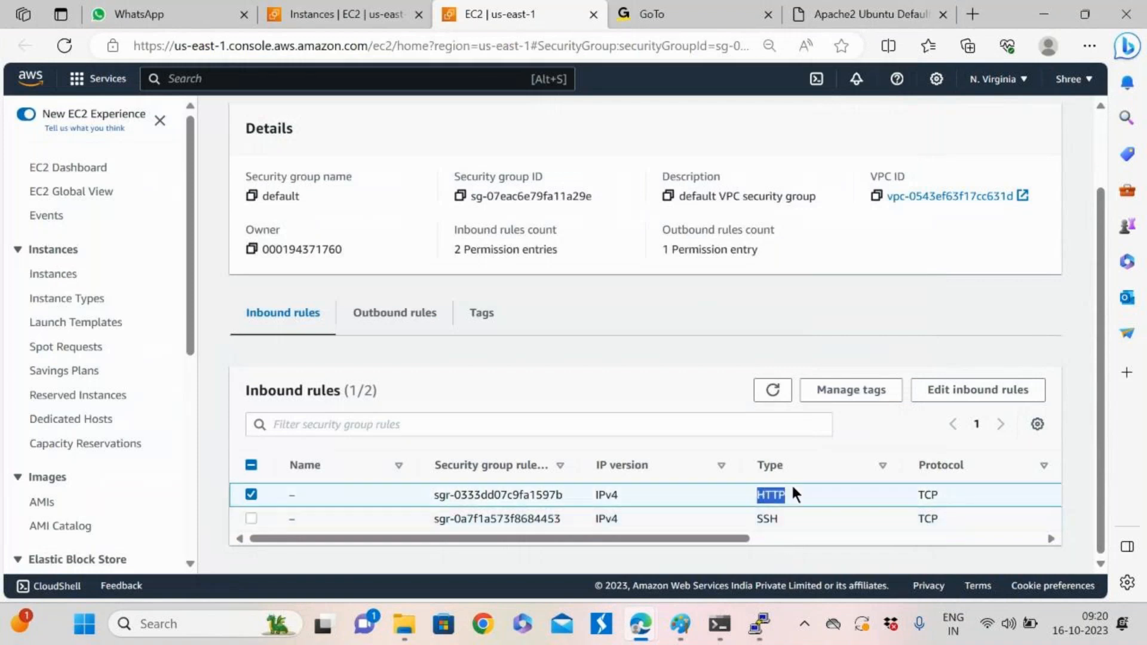
pyautogui.moveTo(742, 540); pyautogui.dragTo(756, 540)
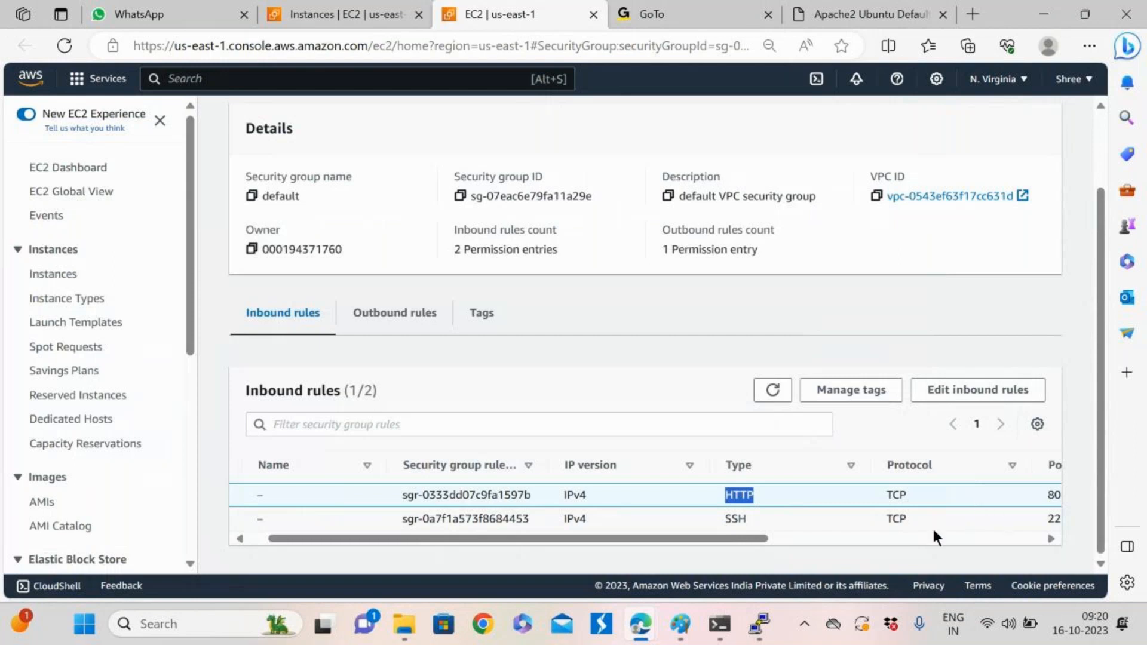
# Bring up the GoTo meeting window, mute and unmute the microphone, and minimize the window
pyautogui.moveTo(758, 629)
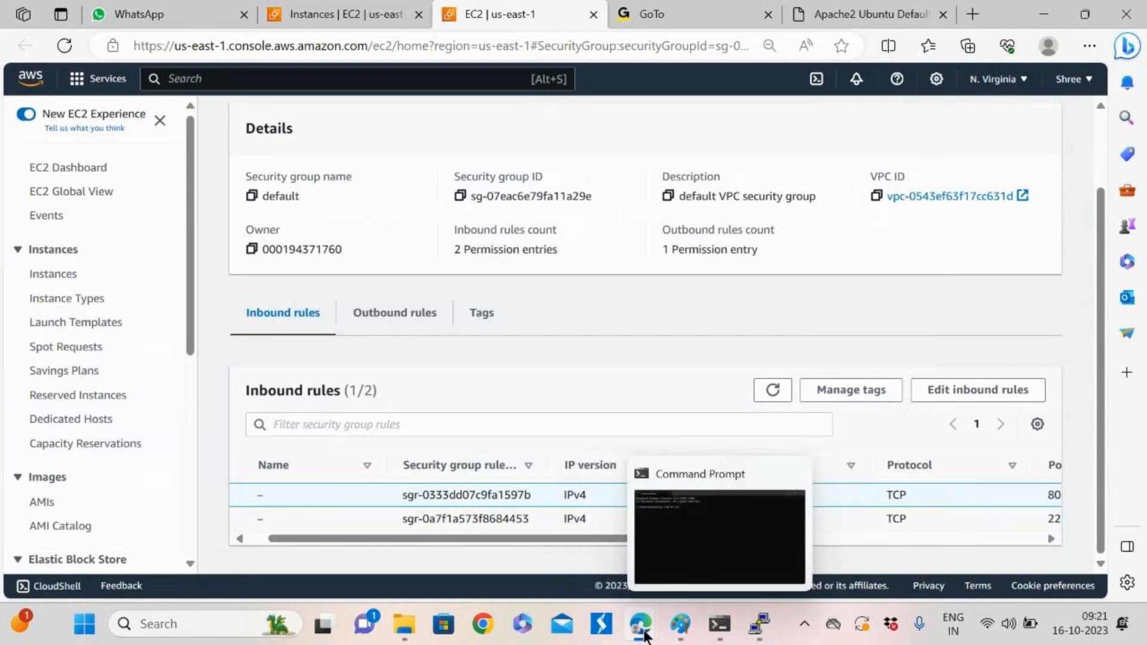
pyautogui.click(656, 548)
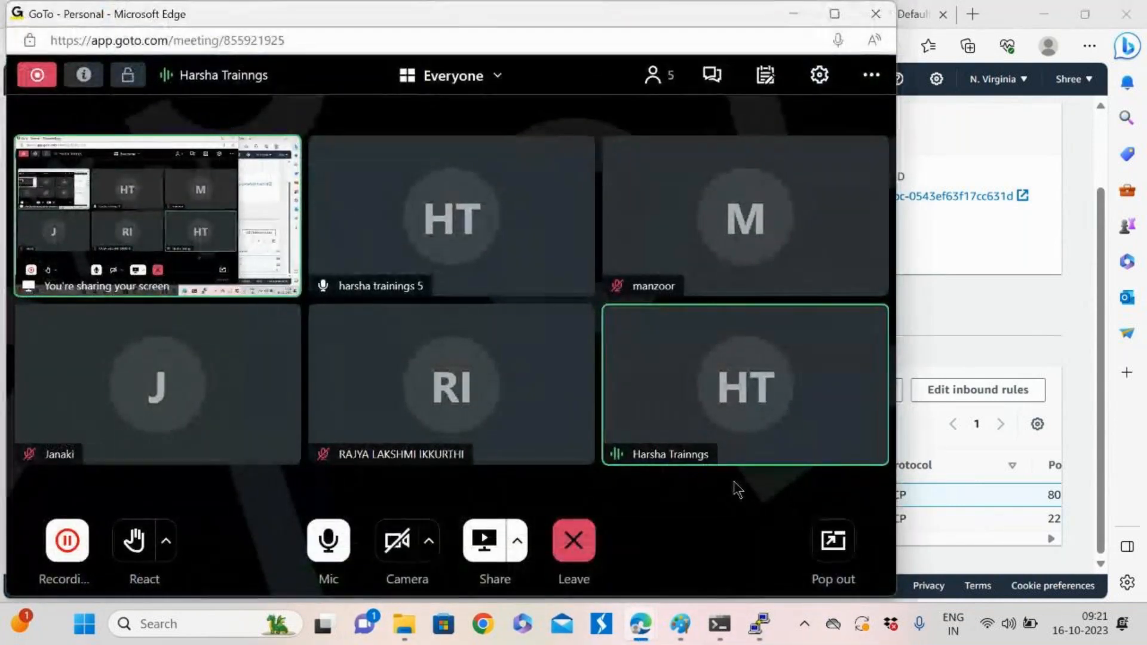
pyautogui.moveTo(717, 425)
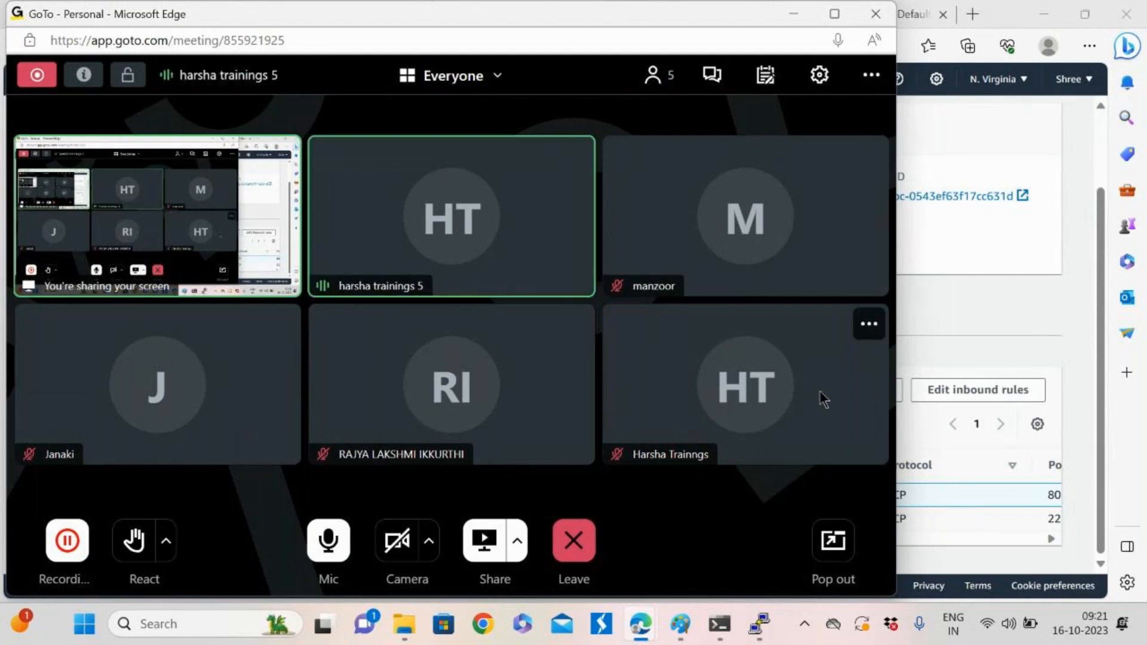
pyautogui.click(330, 542)
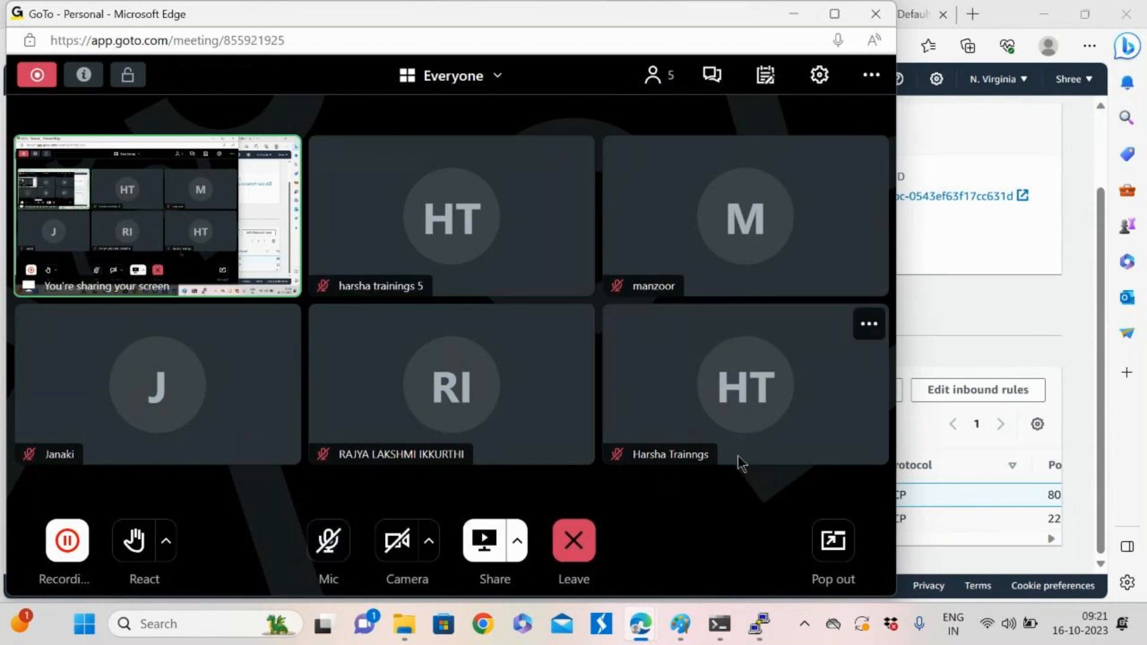
pyautogui.click(329, 549)
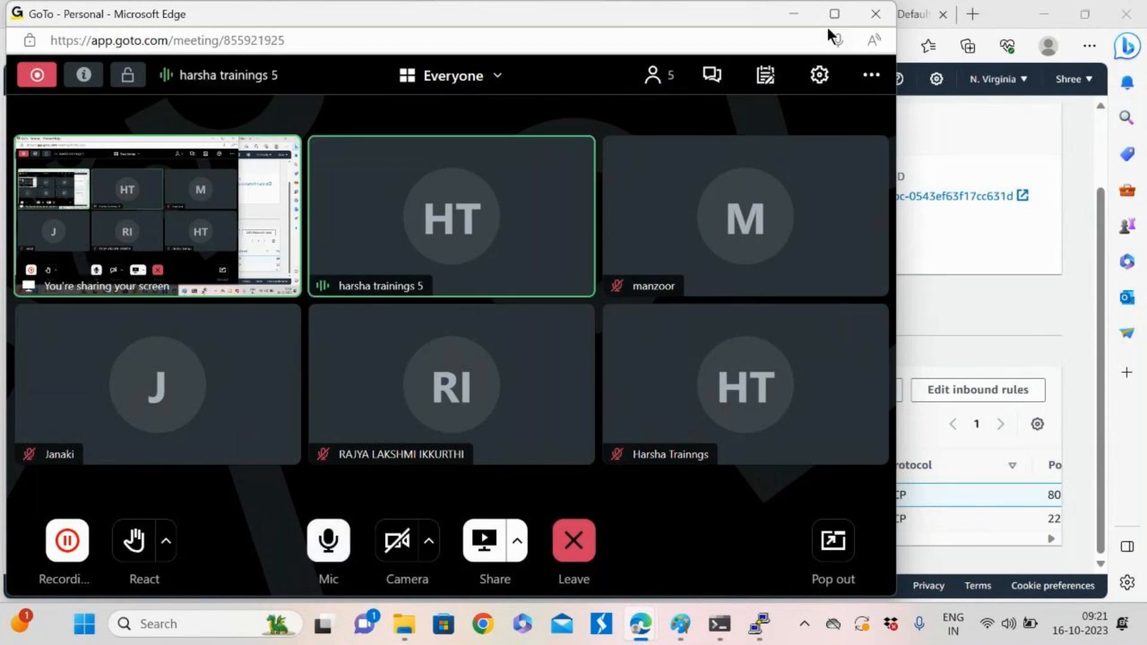
pyautogui.click(794, 14)
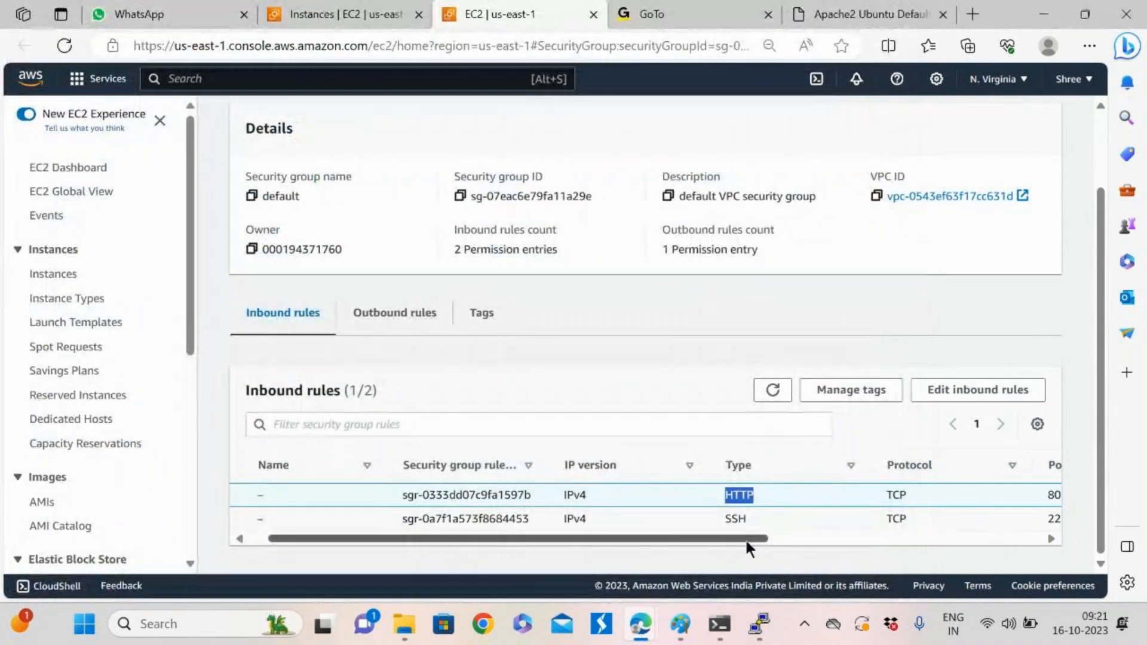
# Switch to the PuTTY session on demo-instance2 and rerun the ping to 172.31.22.236
pyautogui.moveTo(746, 541); pyautogui.dragTo(787, 541)
pyautogui.click(767, 640)
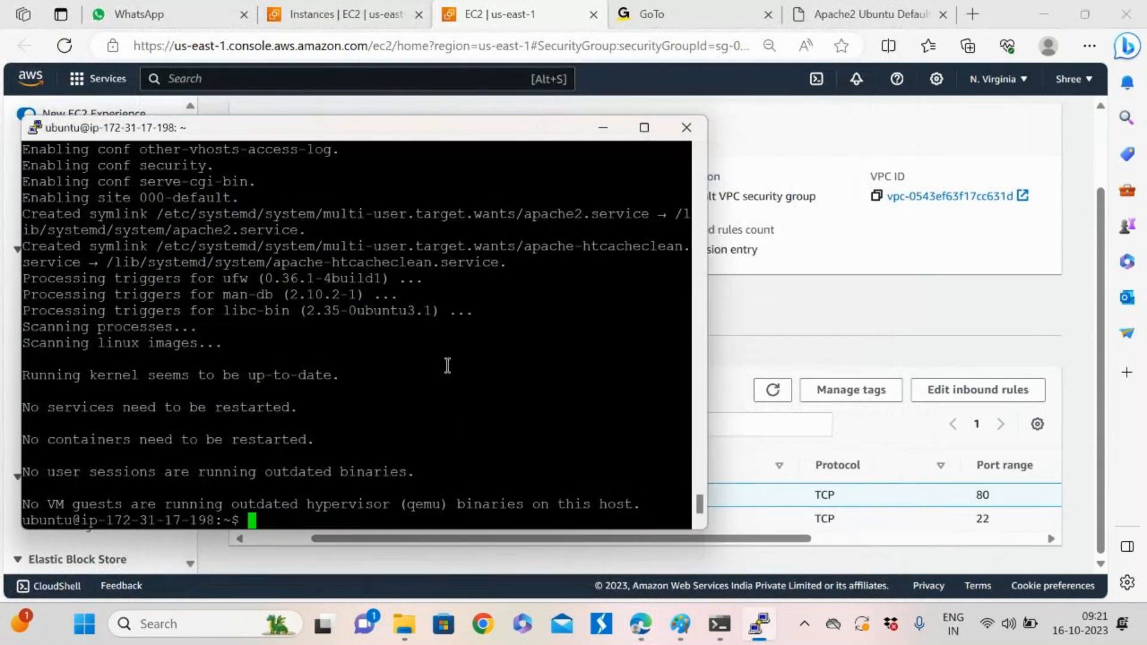
pyautogui.press('Up')
pyautogui.press('Up')
pyautogui.press('Down')
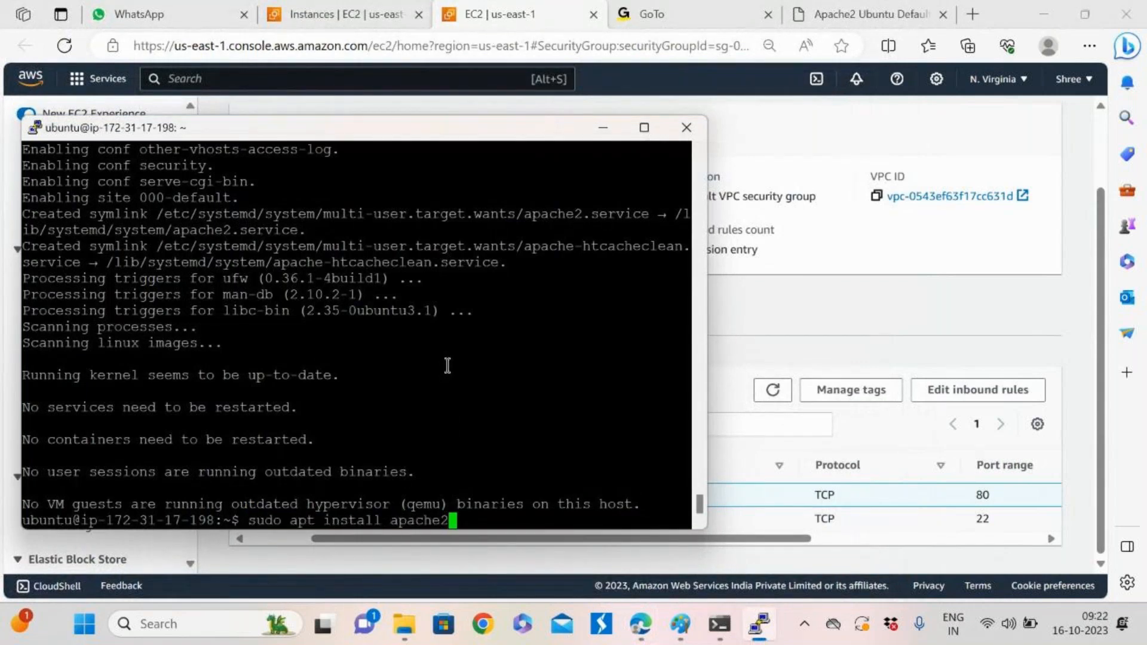
pyautogui.press('Up')
pyautogui.press('Up')
pyautogui.press('Return')
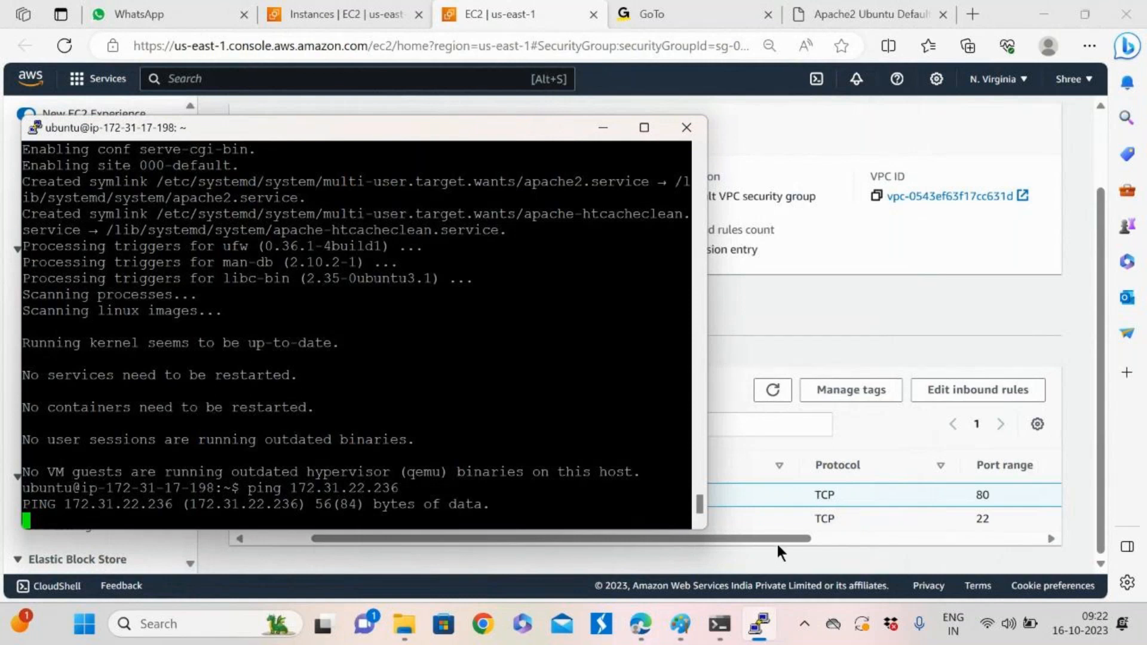
# Add an All ICMP - IPv4 inbound rule with source 0.0.0.0/0 to the default security group and save the rules
pyautogui.click(823, 524)
pyautogui.click(976, 394)
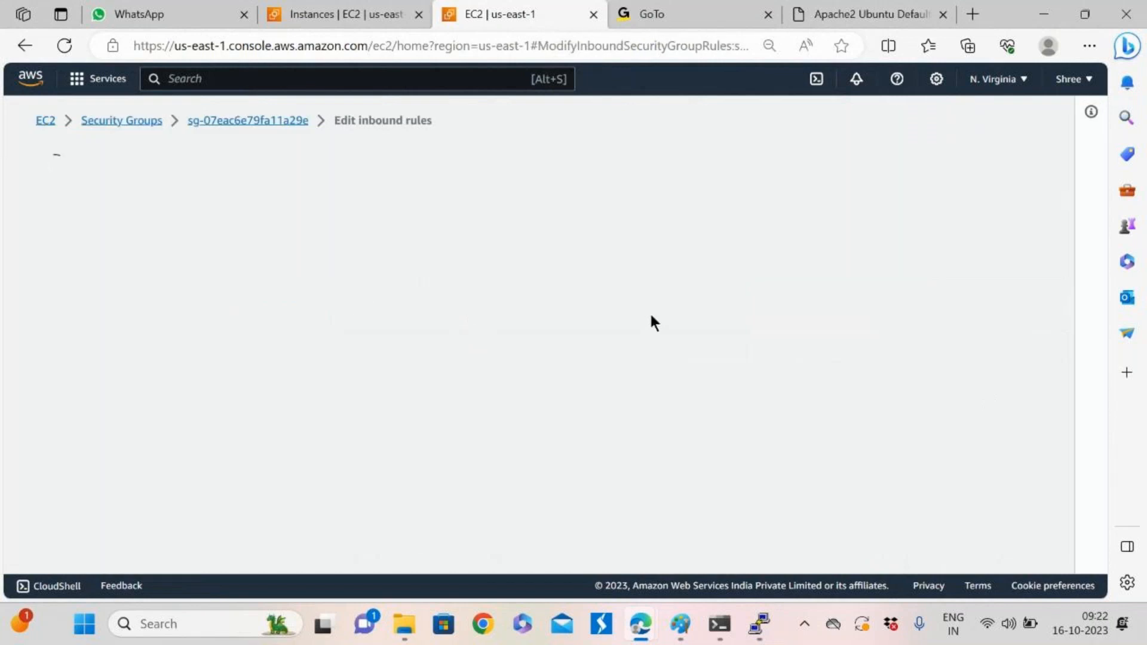
pyautogui.scroll(-2, 382, 436)
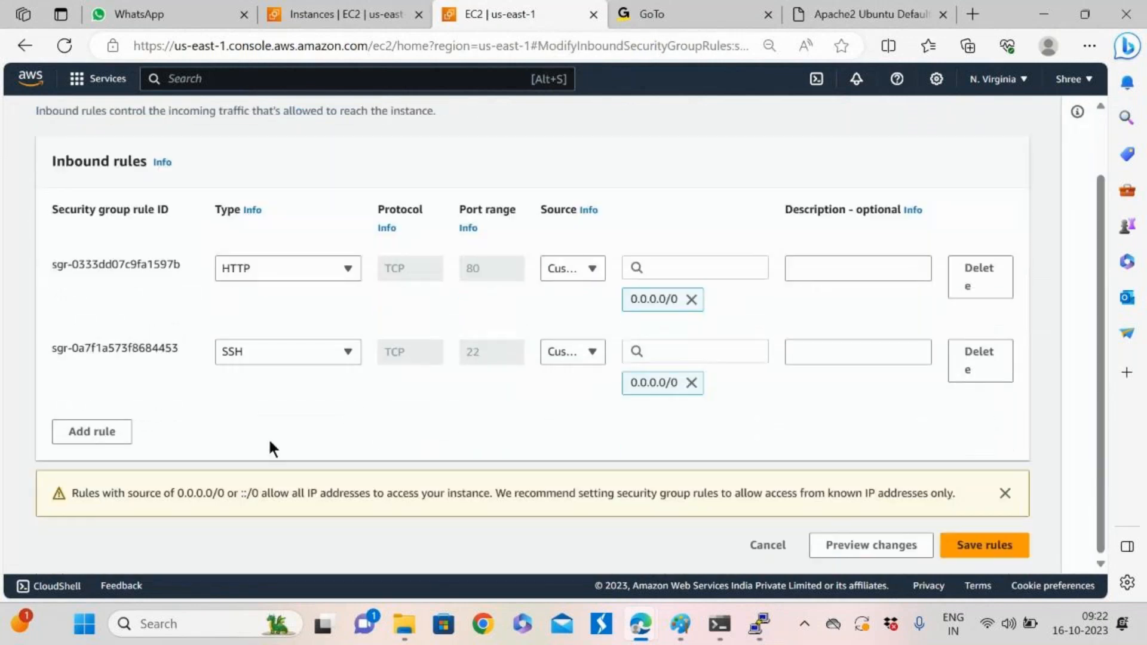
pyautogui.click(95, 440)
pyautogui.click(322, 444)
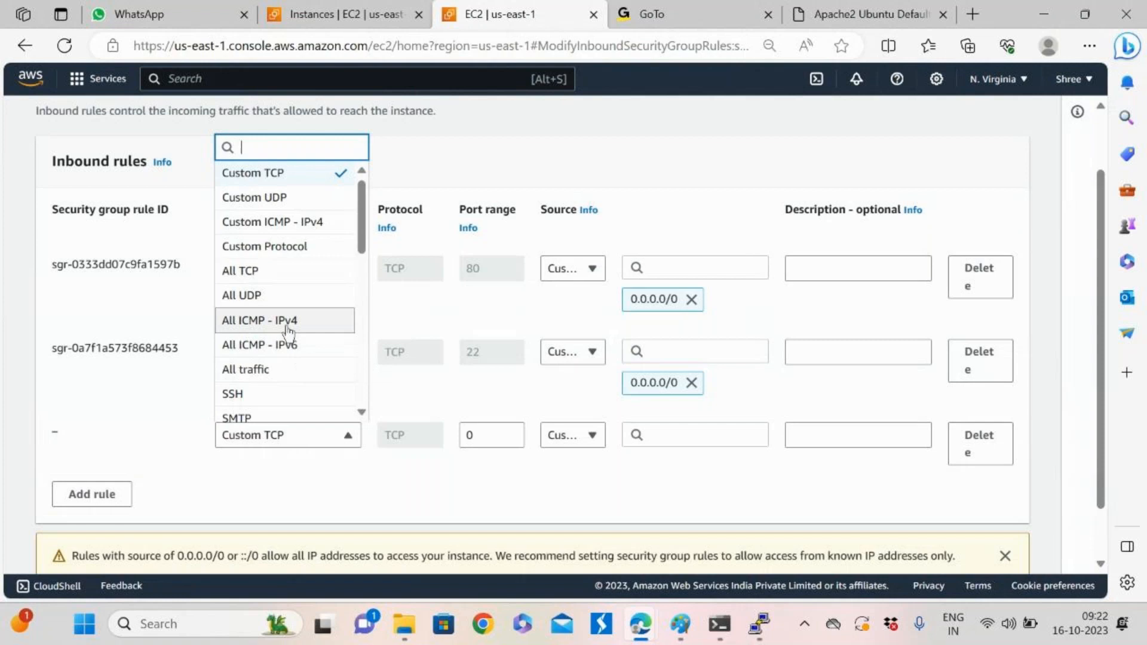
pyautogui.click(320, 326)
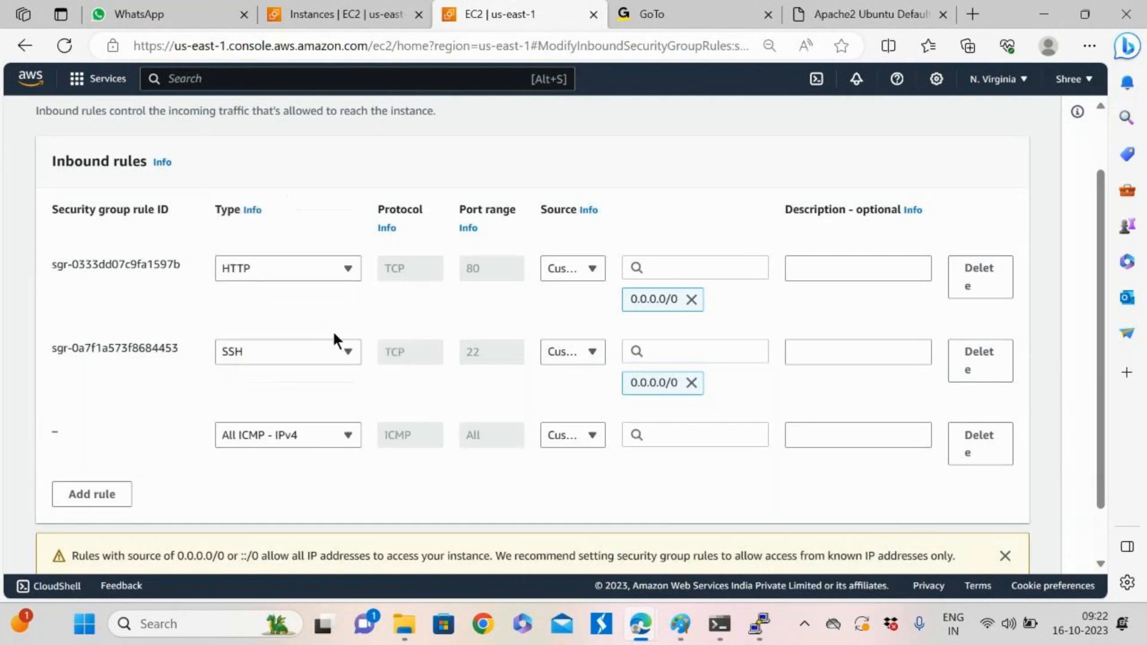
pyautogui.click(684, 436)
pyautogui.click(689, 180)
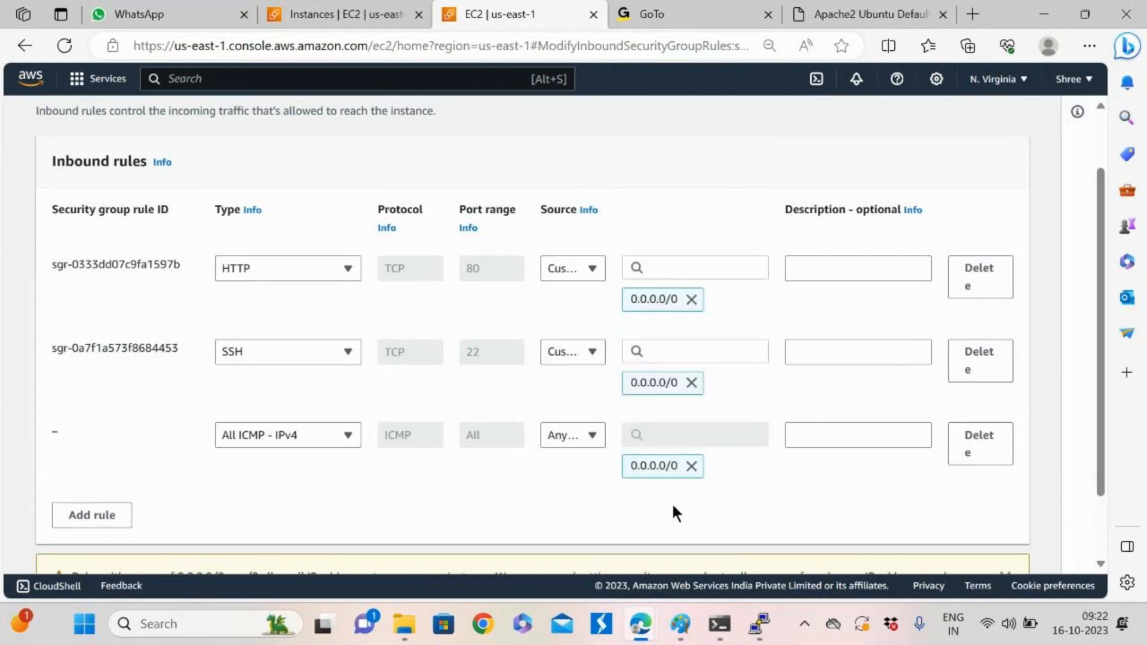
pyautogui.scroll(-3, 1098, 416)
pyautogui.click(985, 545)
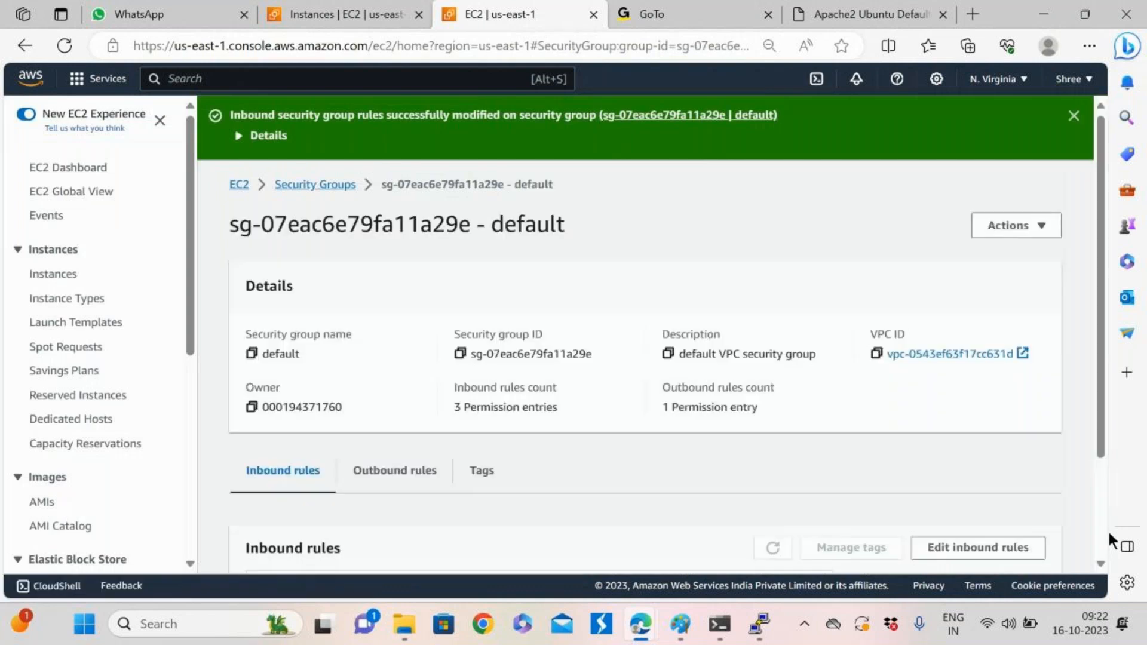
# Check the running ping's replies in the PuTTY session and stop the ping
pyautogui.click(756, 624)
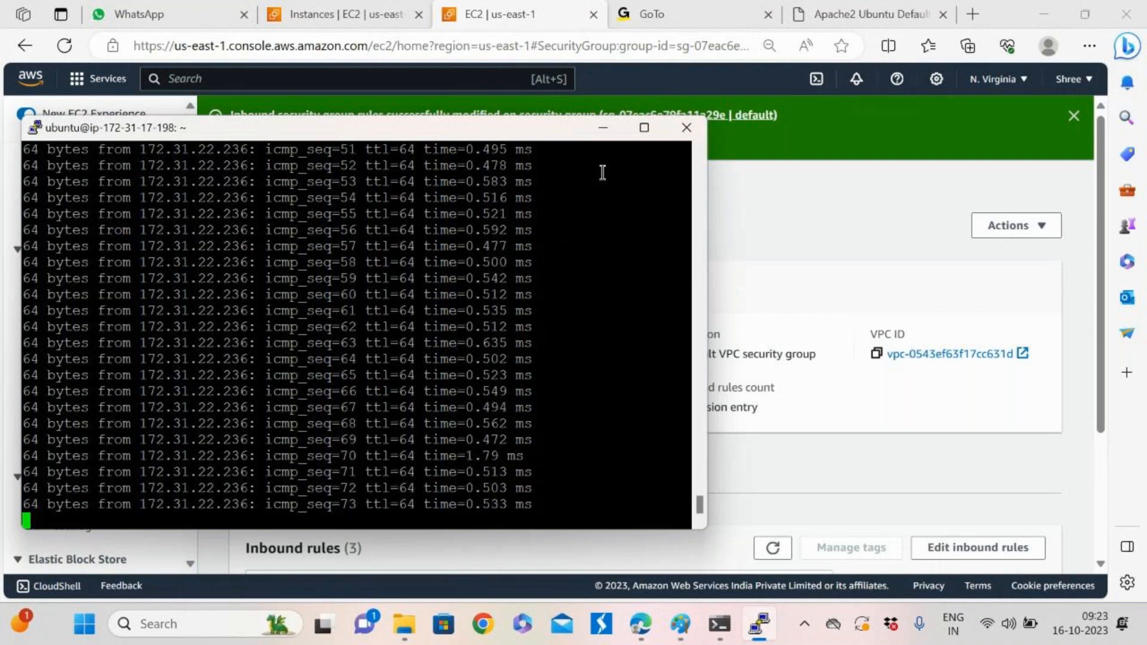
pyautogui.click(599, 128)
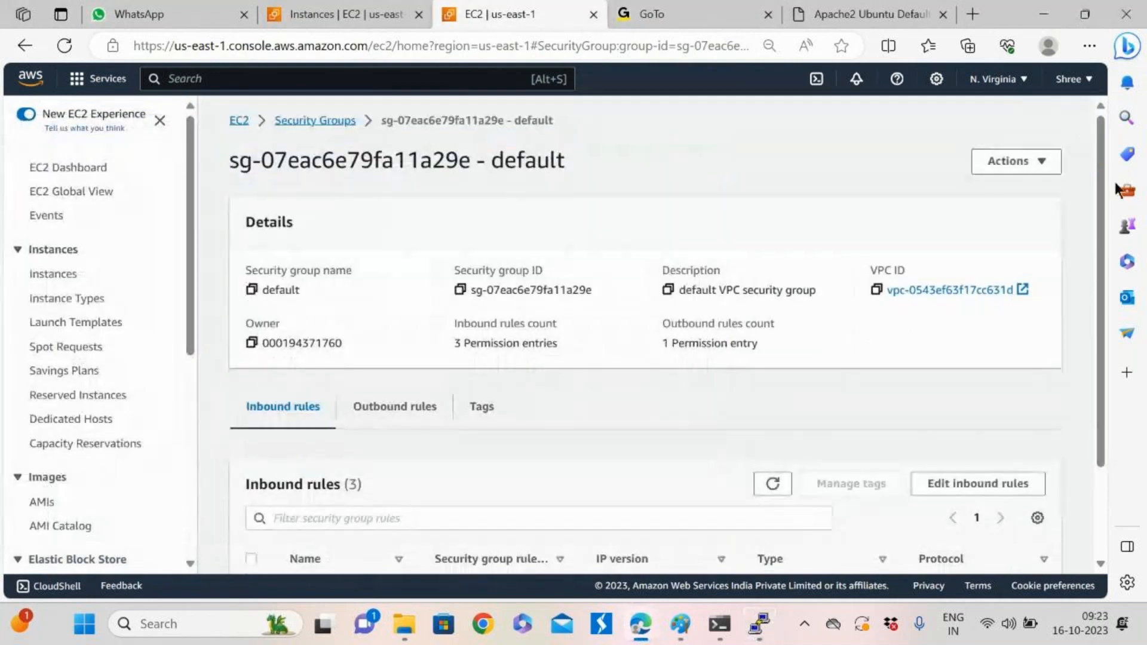
pyautogui.click(346, 16)
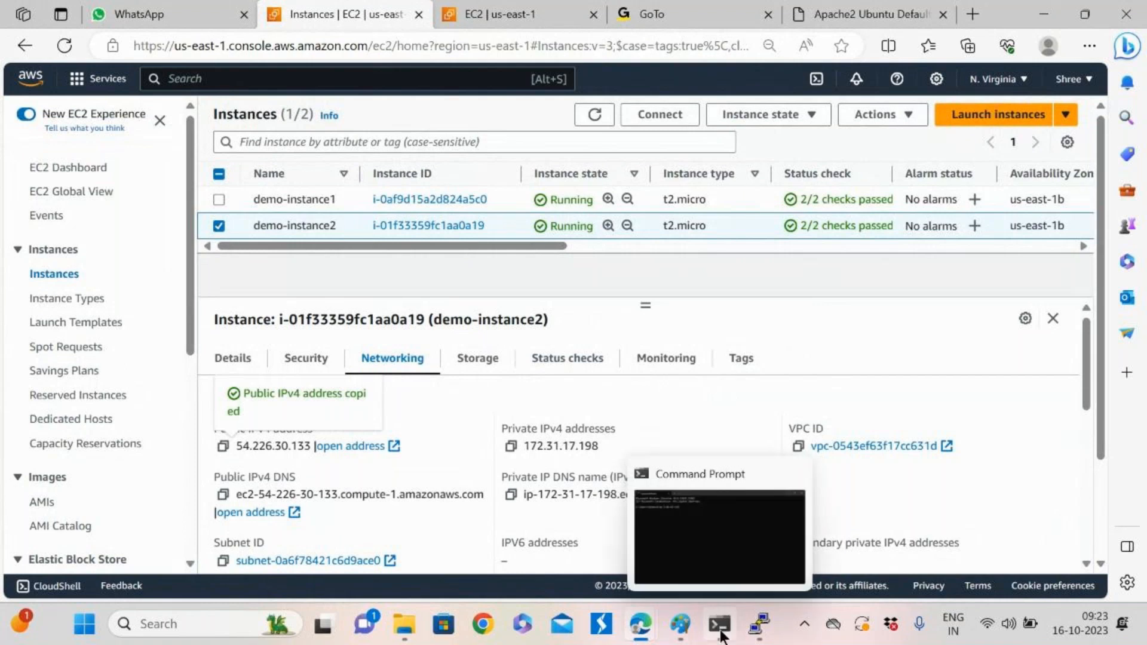
pyautogui.click(761, 626)
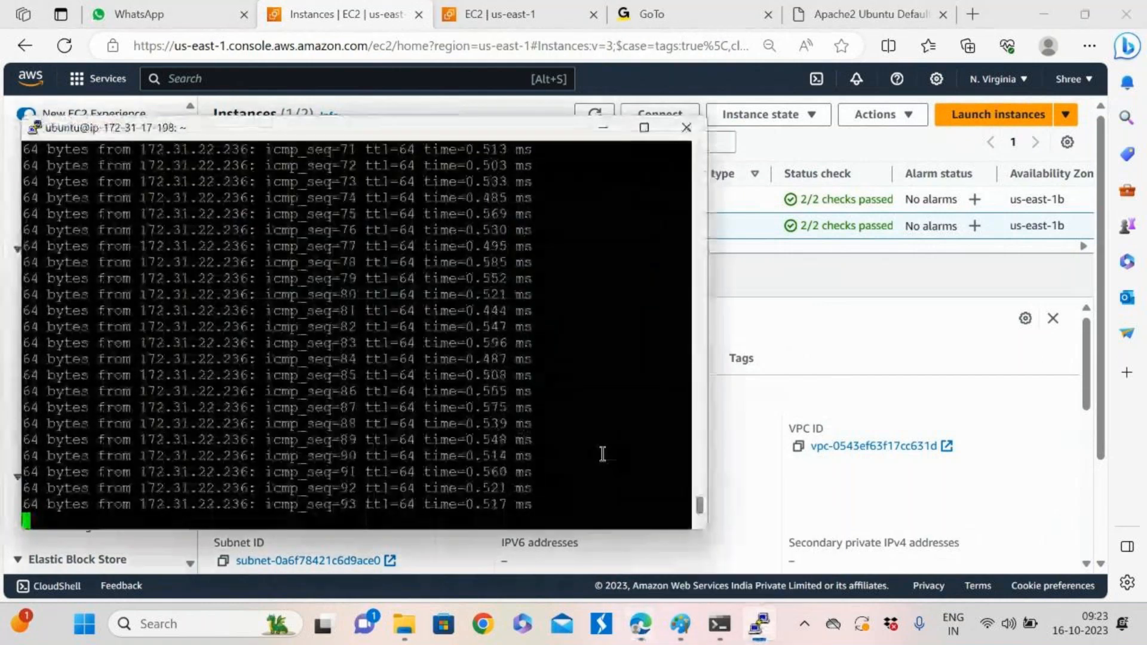
pyautogui.hotkey('ctrl', 'c')
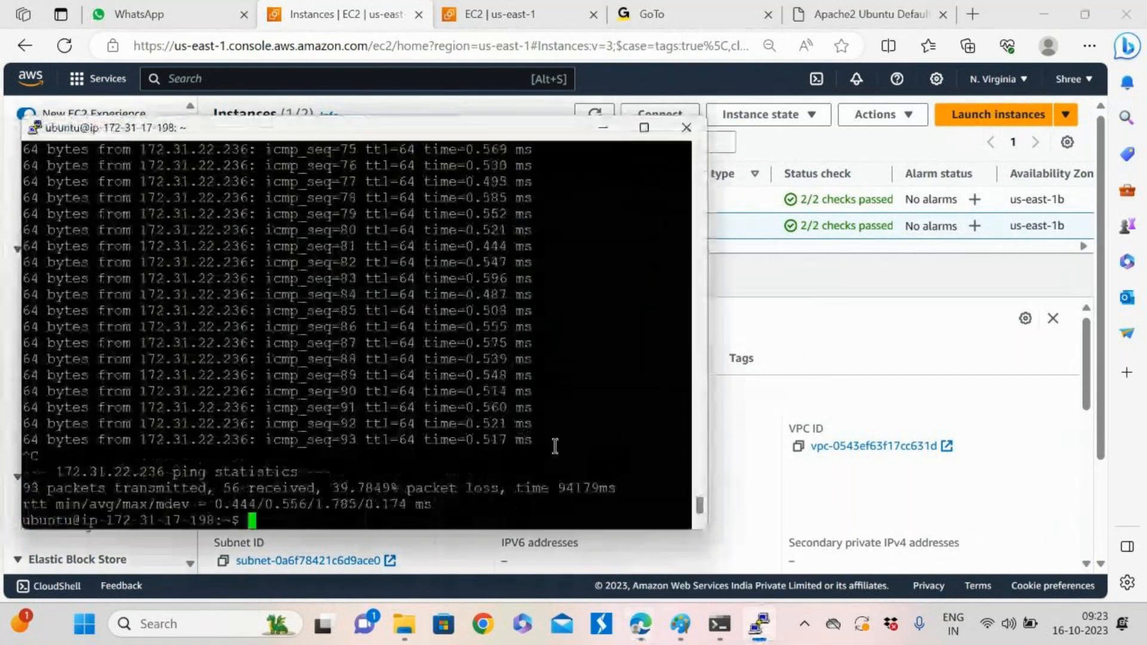
# Select only demo-instance1 in the instances list and copy its public IPv4 address
pyautogui.click(822, 371)
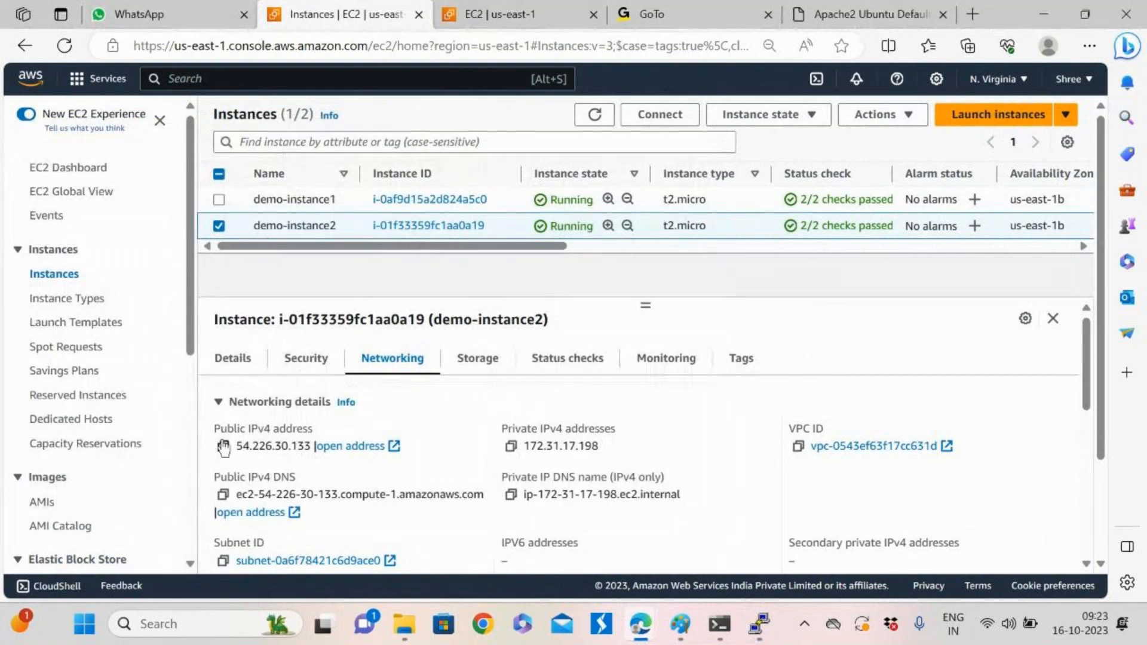
pyautogui.click(219, 199)
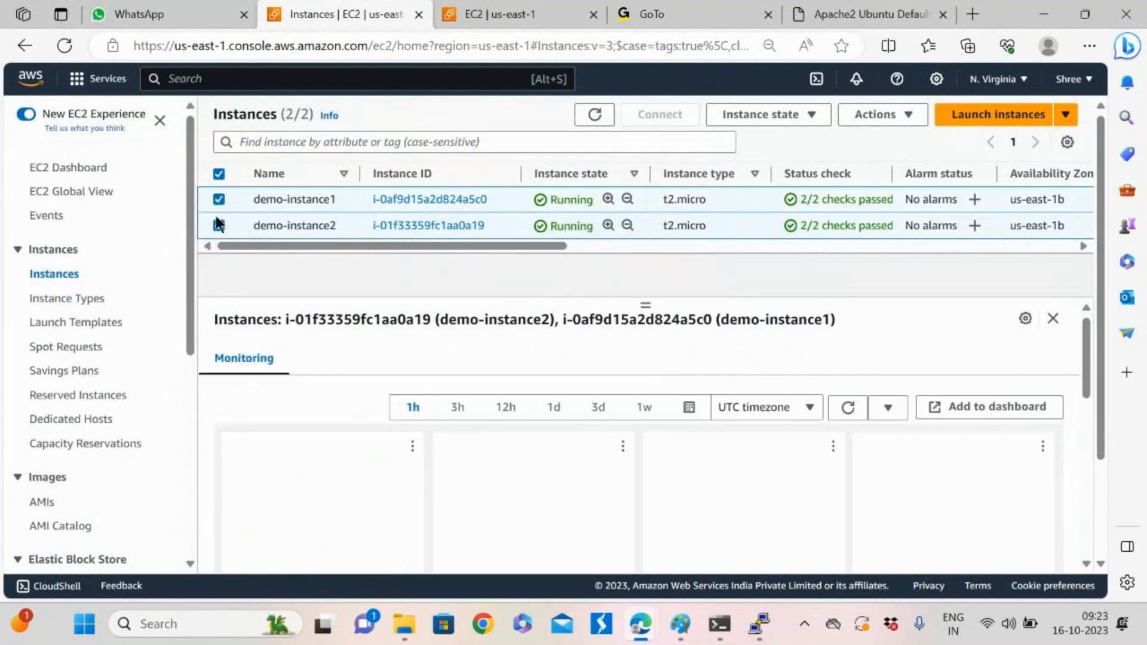
pyautogui.click(219, 226)
pyautogui.click(223, 446)
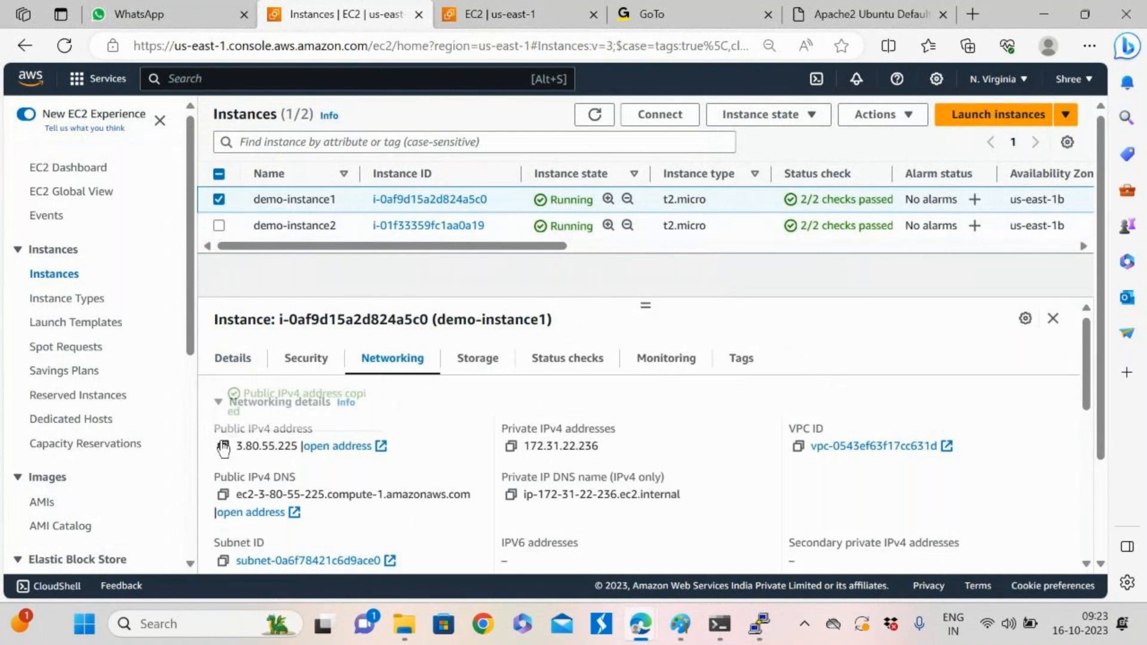
# Ping 3.80.55.225 from the PuTTY session and from the local Command Prompt
pyautogui.click(758, 623)
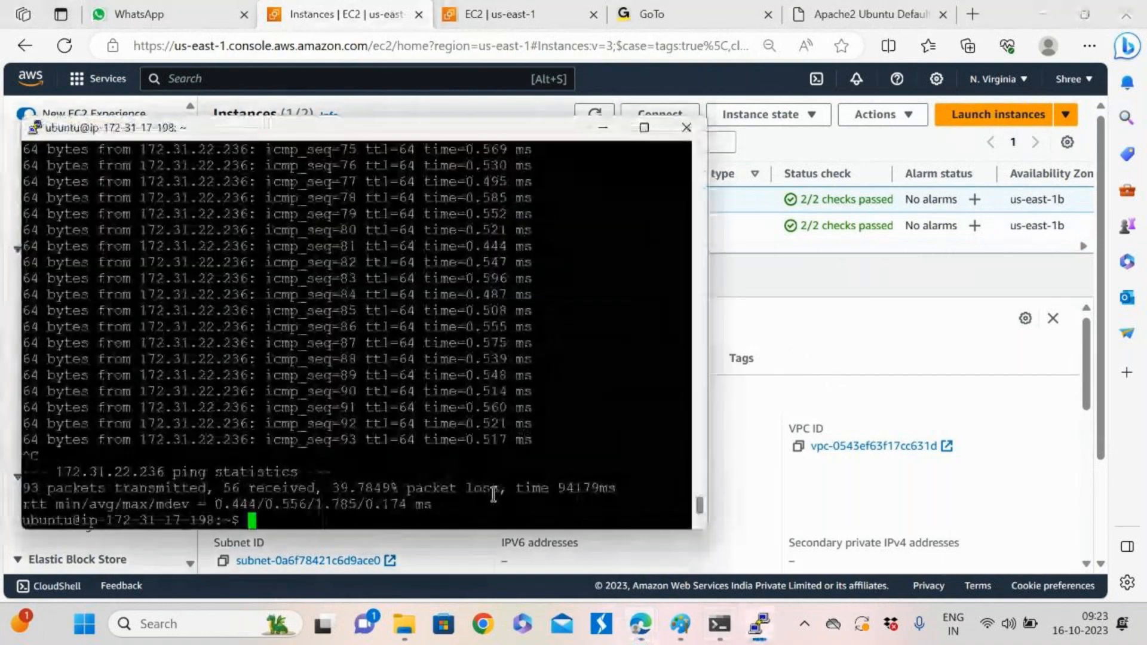
pyautogui.write('ping')
pyautogui.rightClick(552, 517)
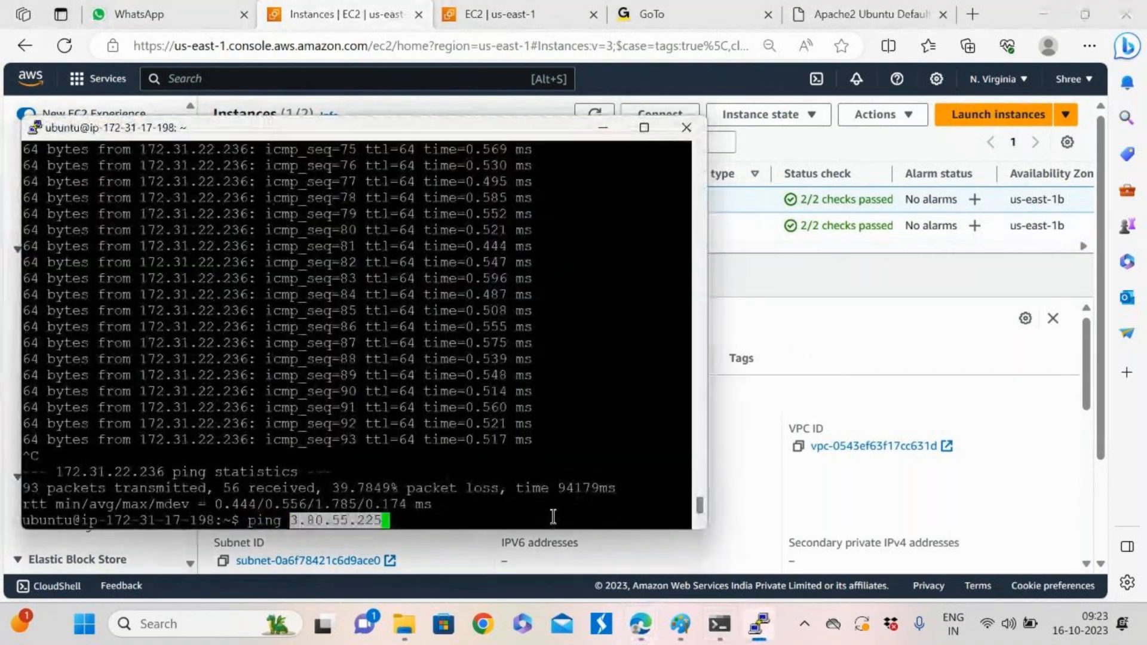
pyautogui.press('Return')
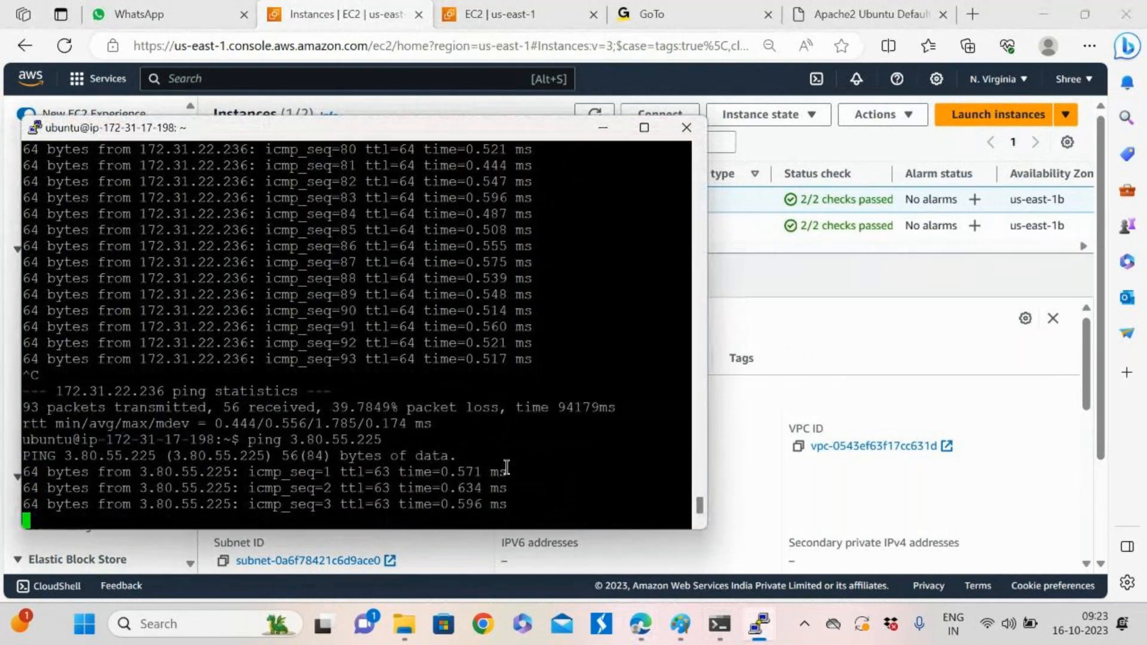
pyautogui.hotkey('alt', 'Tab')
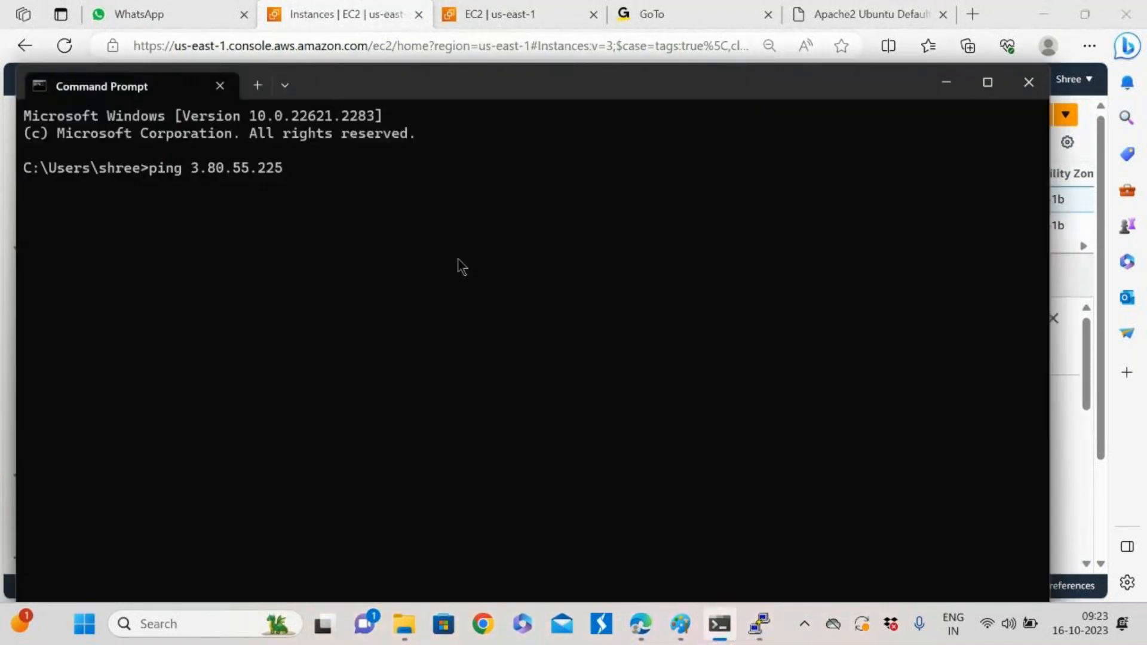
pyautogui.press('Return')
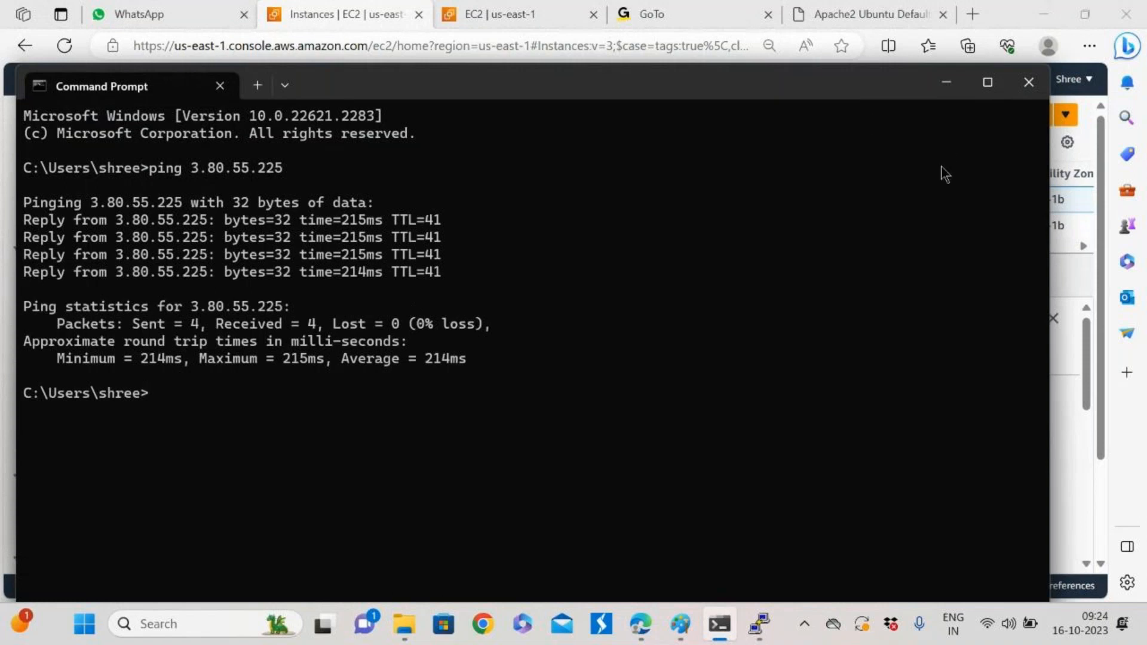
# Examine the security details of demo-instance1 and demo-instance2, including the attached security group and its inbound rules
pyautogui.click(483, 5)
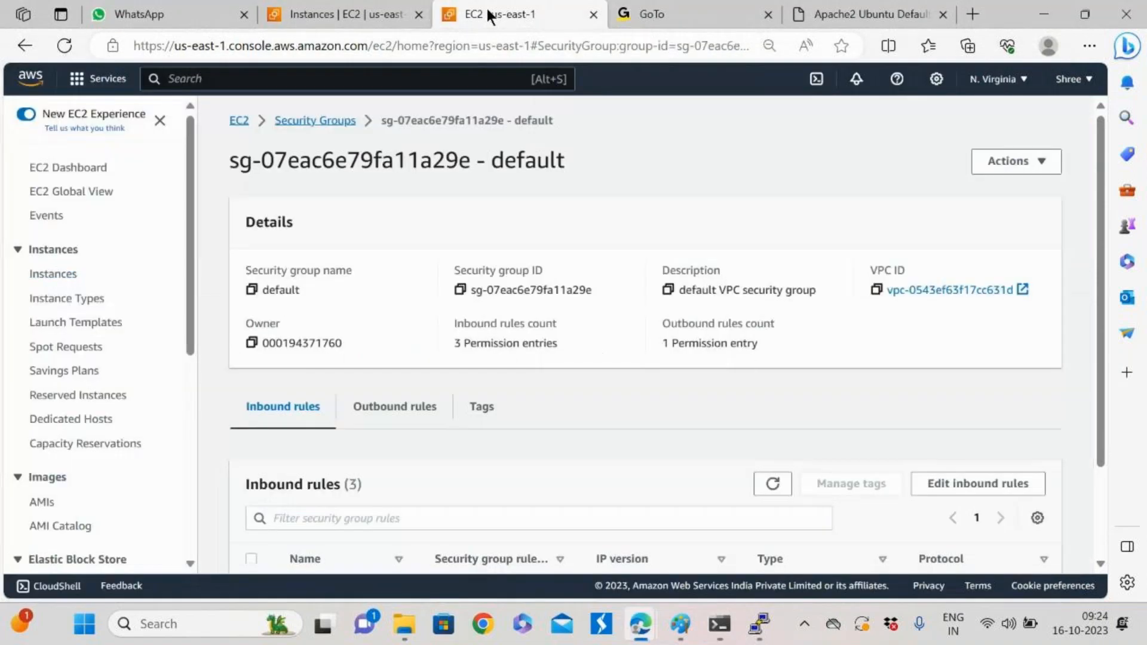
pyautogui.click(305, 2)
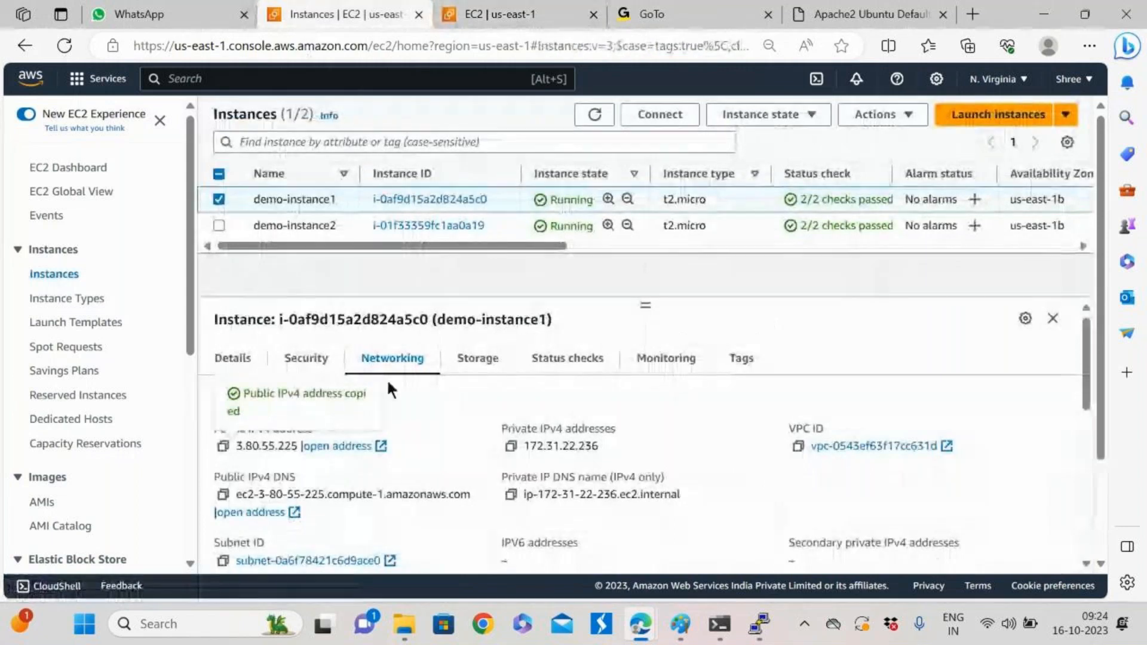
pyautogui.click(304, 359)
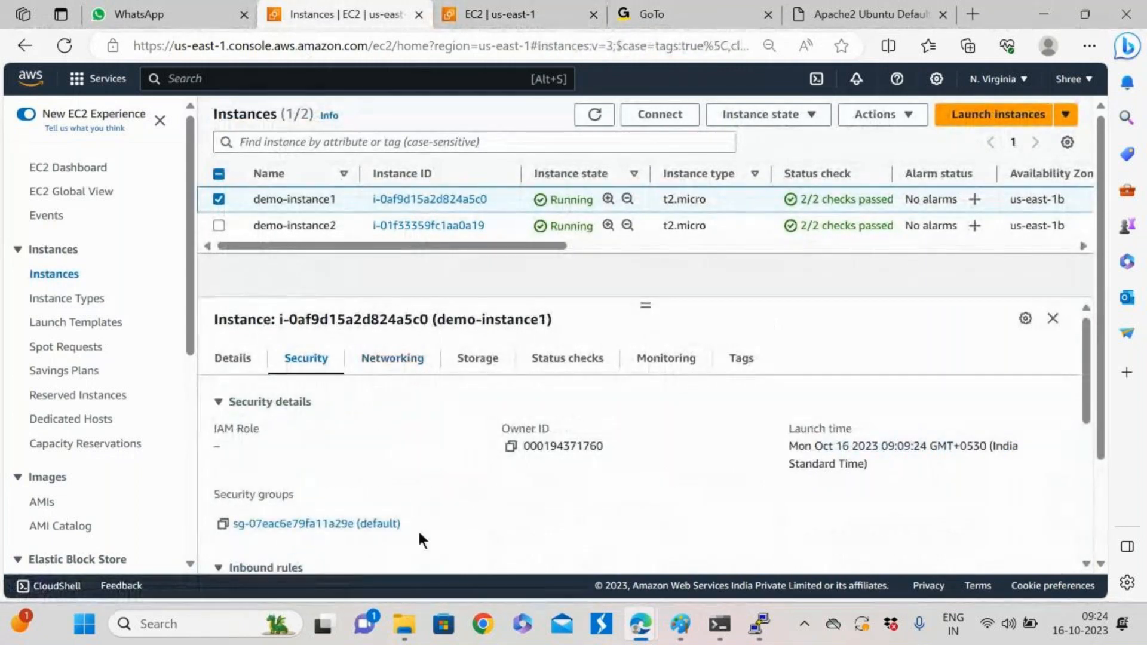
pyautogui.click(220, 198)
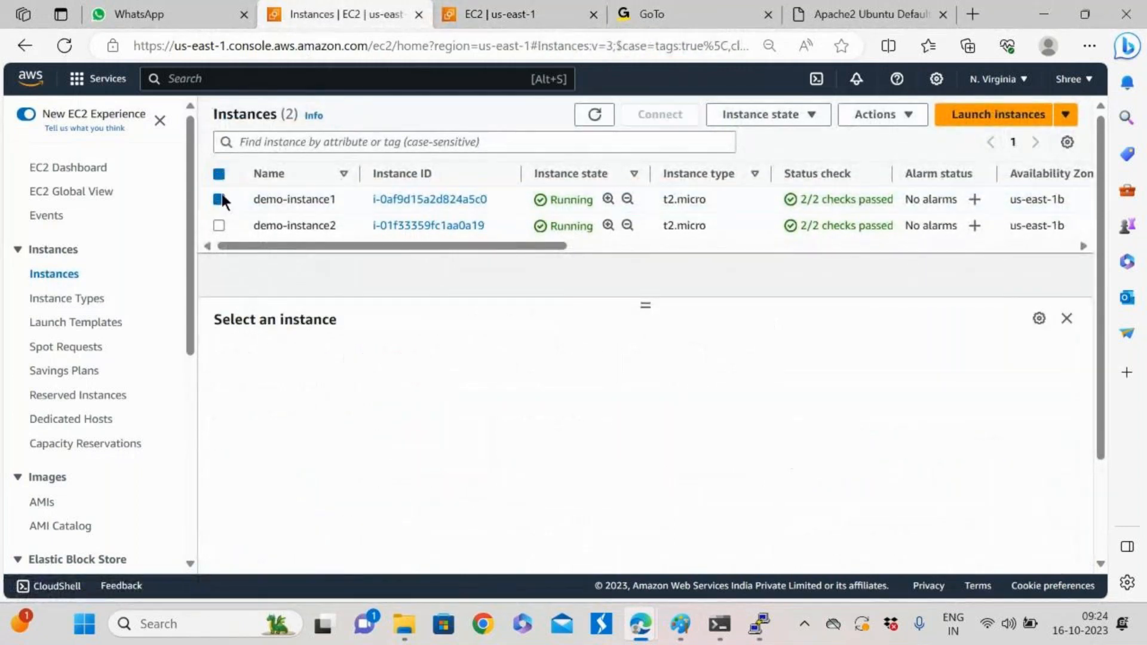
pyautogui.click(219, 225)
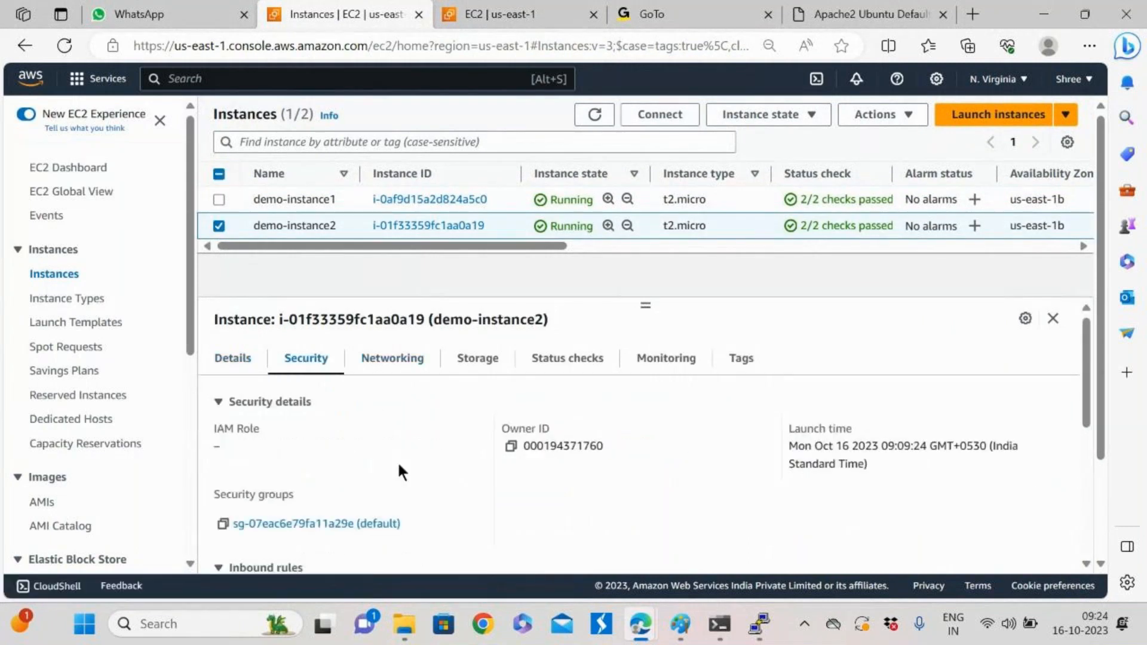
pyautogui.scroll(-1, 396, 460)
pyautogui.scroll(-3, 338, 490)
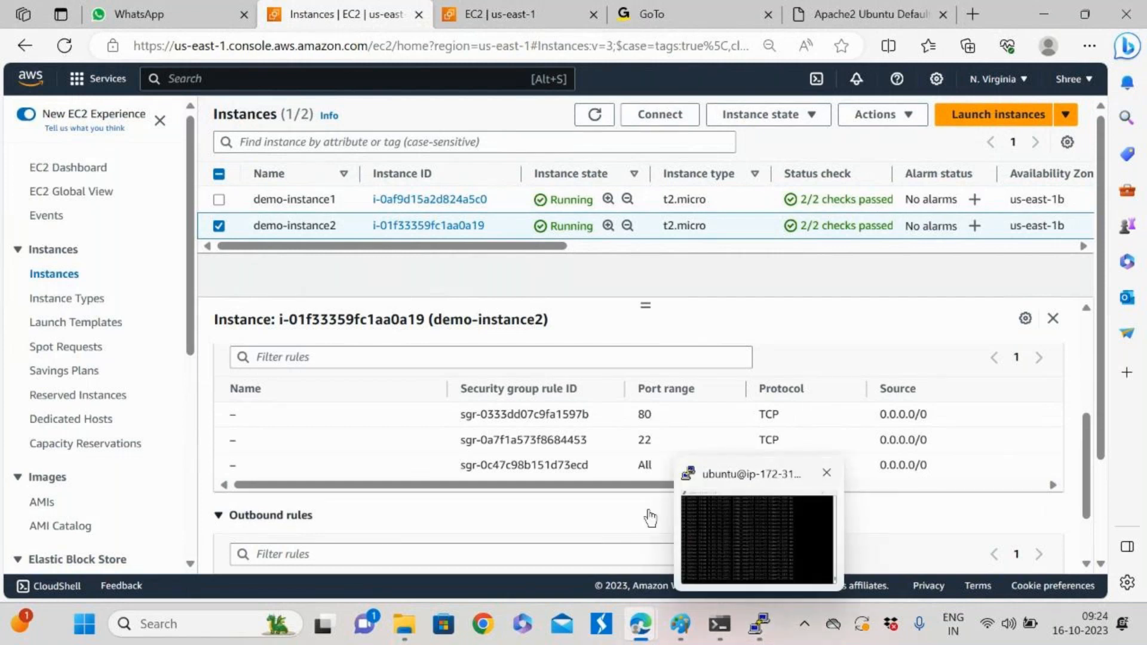
pyautogui.scroll(5, 510, 451)
# Open the default security group's inbound rules for editing and remove the 0.0.0.0/0 source from the All ICMP - IPv4 rule
pyautogui.click(486, 11)
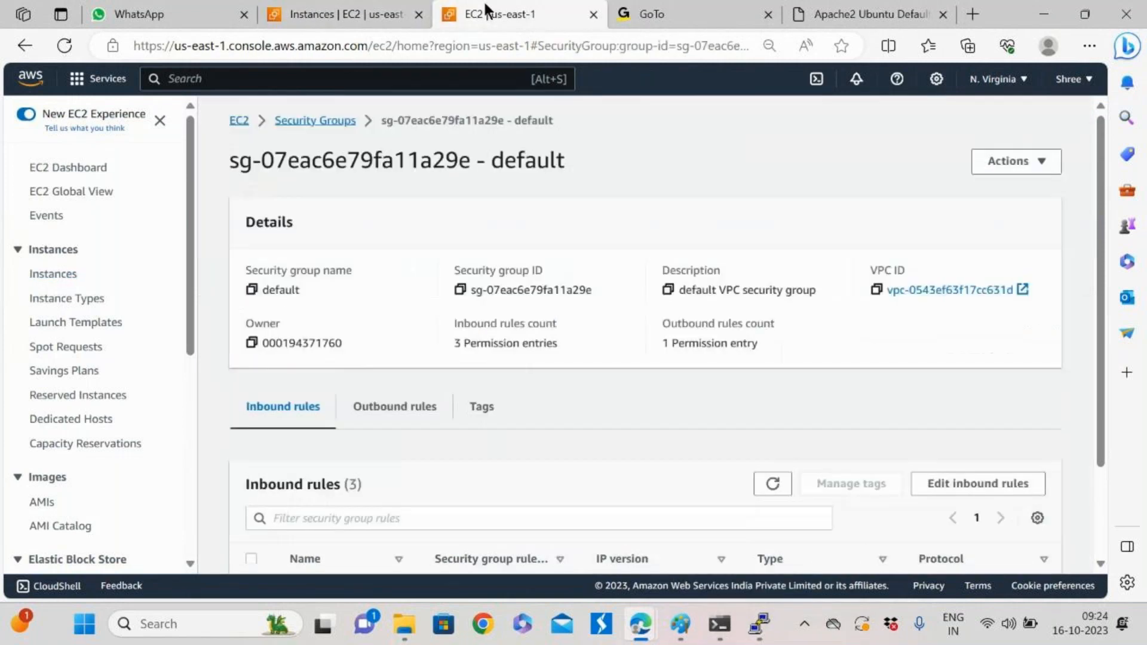
pyautogui.scroll(-2, 995, 485)
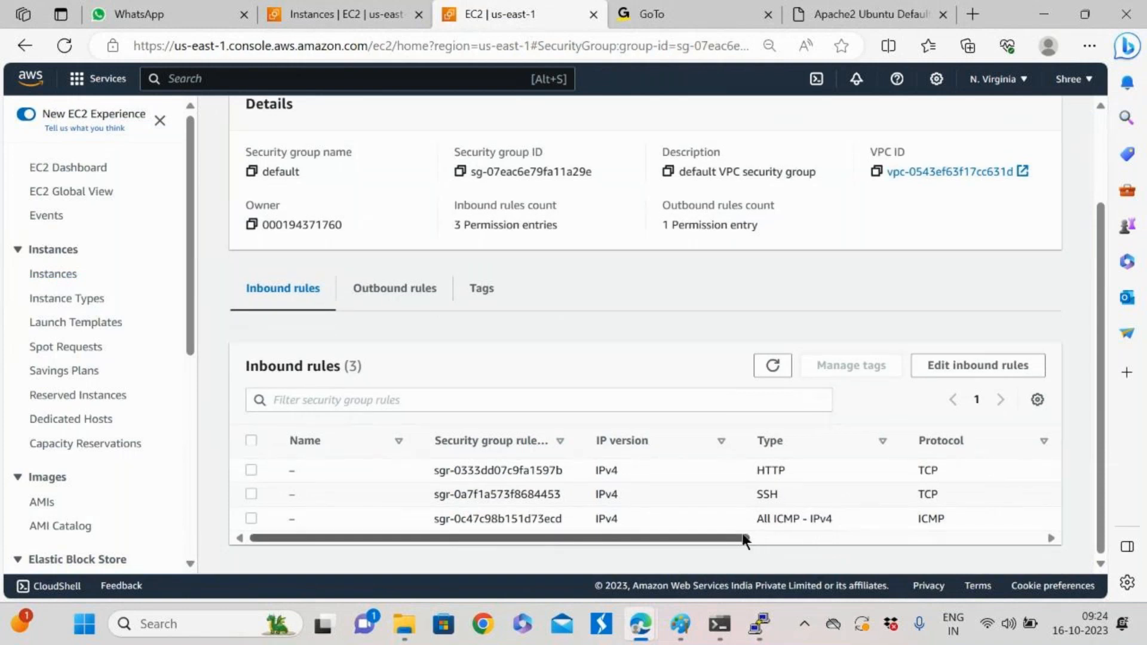
pyautogui.moveTo(741, 534); pyautogui.dragTo(830, 552)
pyautogui.click(1009, 366)
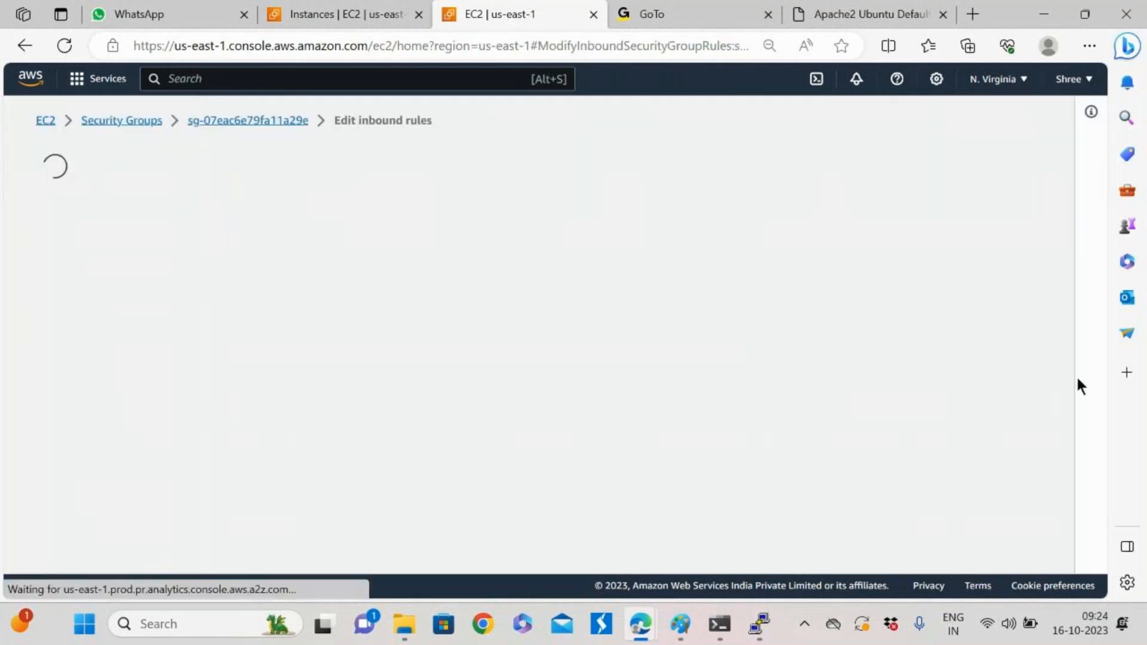
pyautogui.scroll(-3, 773, 414)
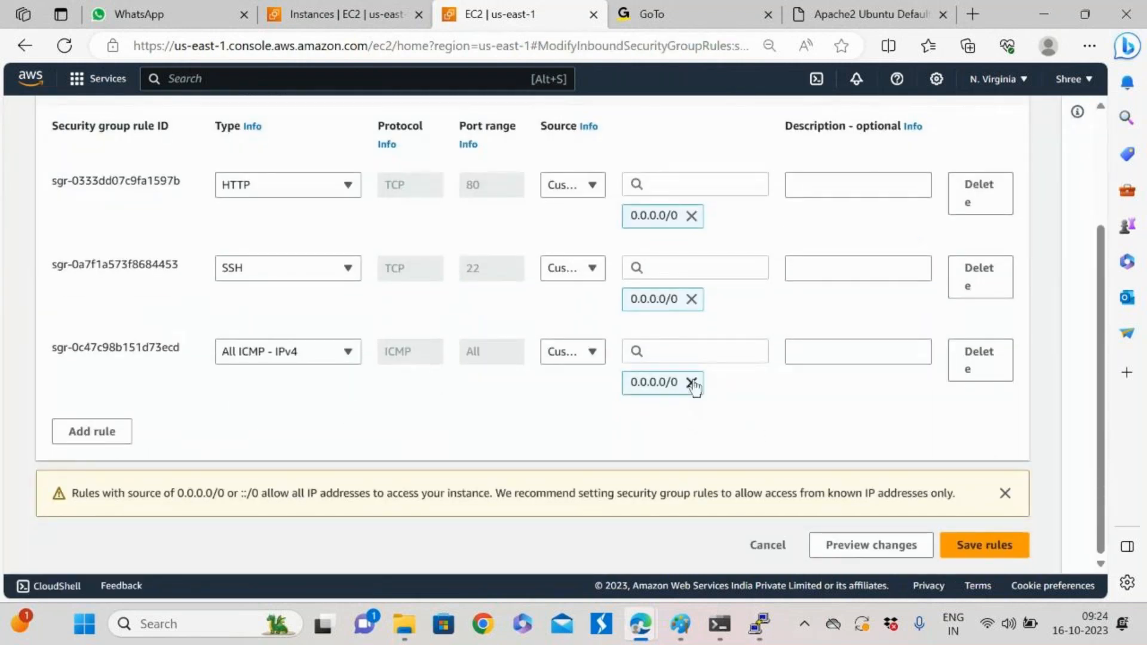
pyautogui.click(691, 382)
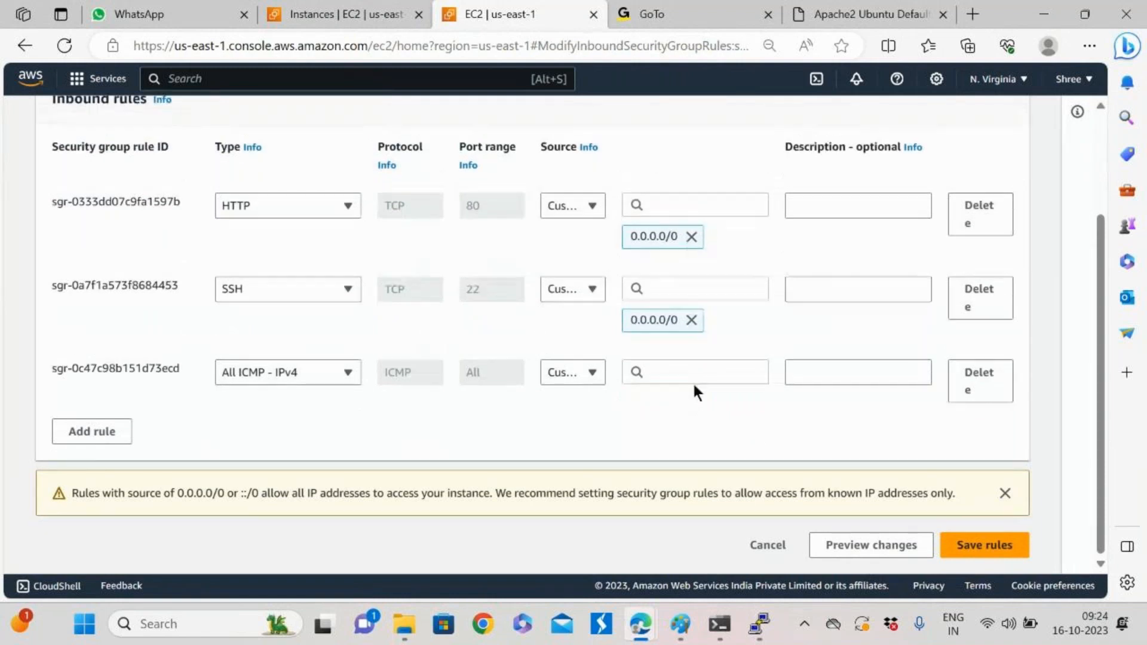
# Open demo-instance2's networking details, follow its VPC link, and copy the VPC's IPv4 CIDR 172.31.0.0/16
pyautogui.click(354, 8)
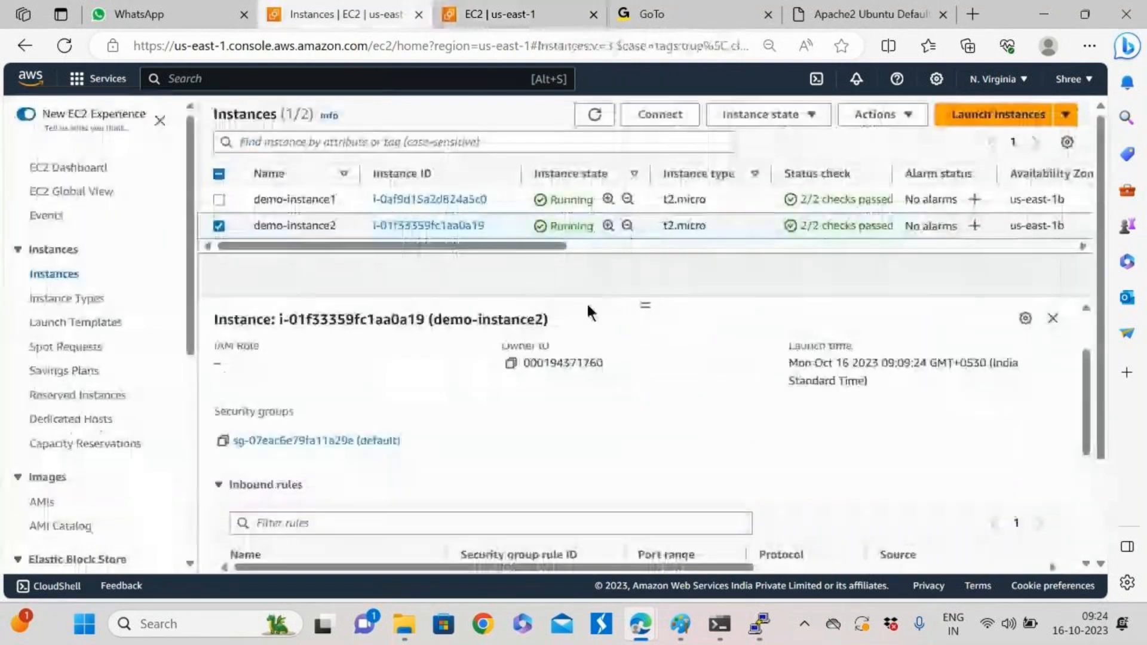
pyautogui.scroll(1, 469, 491)
pyautogui.click(387, 361)
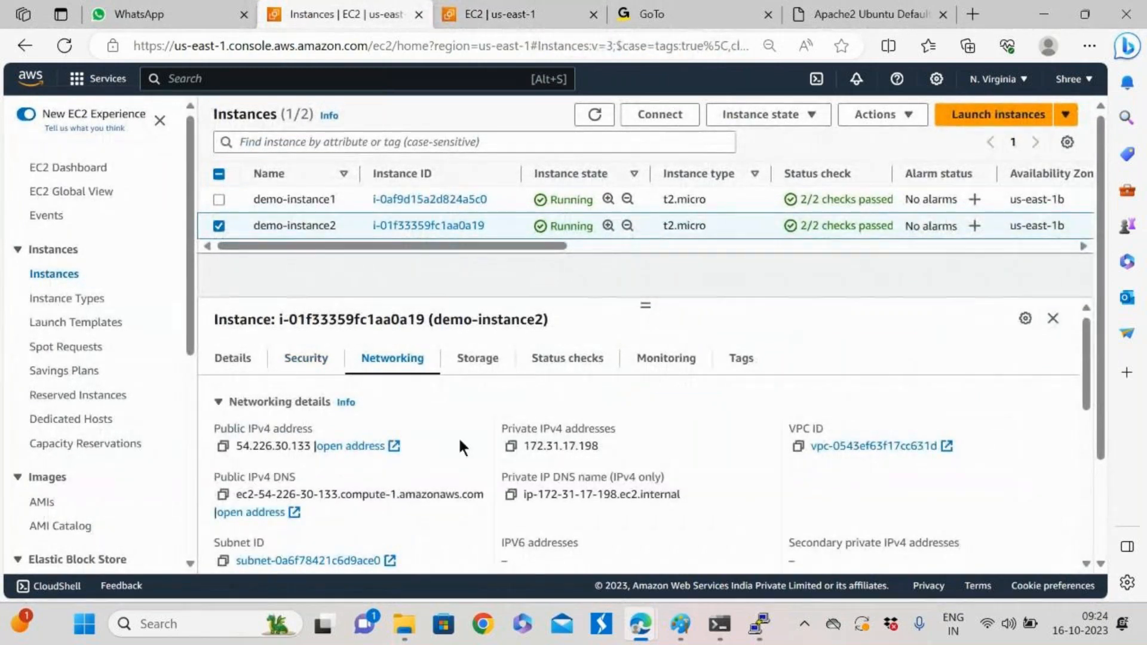
pyautogui.click(854, 446)
pyautogui.click(453, 13)
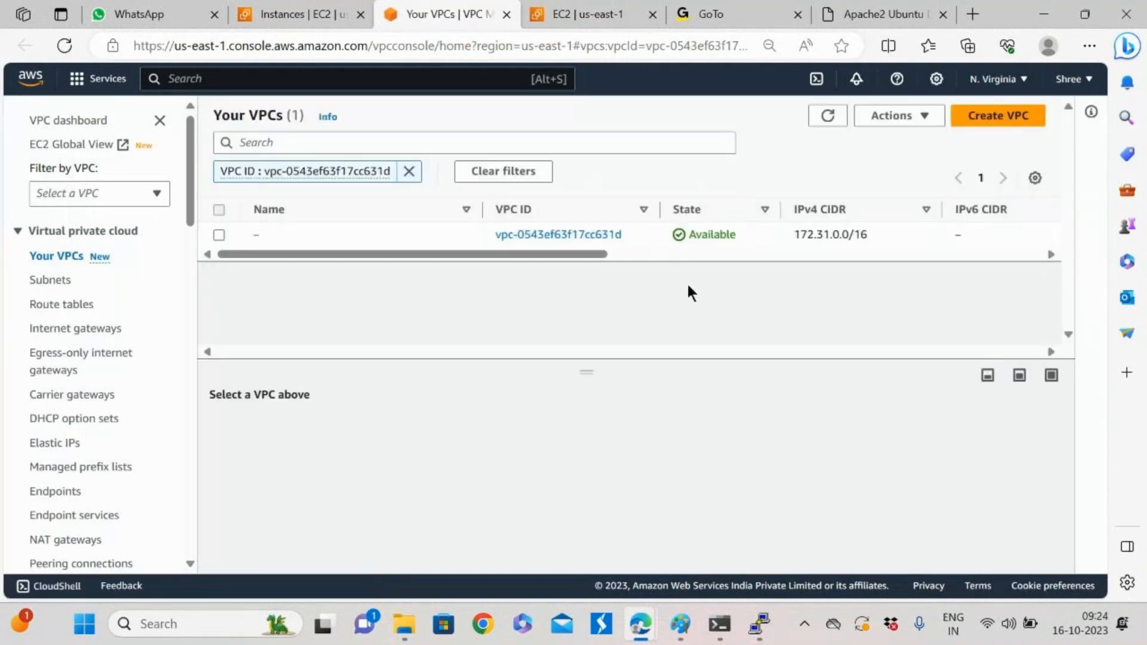
pyautogui.moveTo(792, 234); pyautogui.dragTo(894, 241)
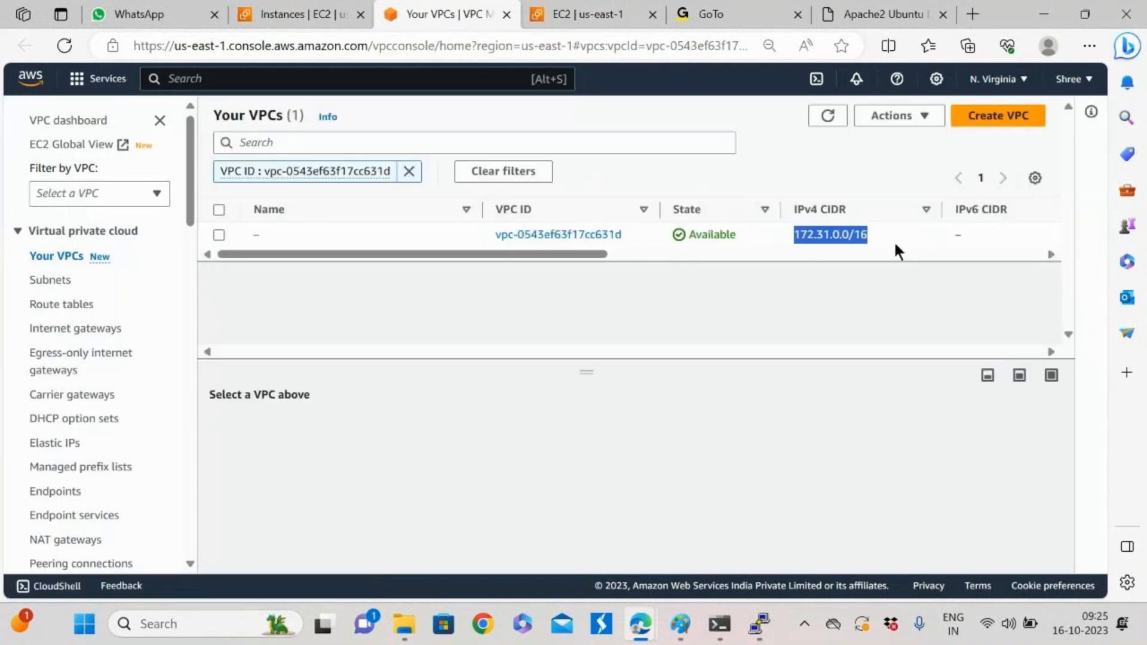
pyautogui.hotkey('ctrl', 'c')
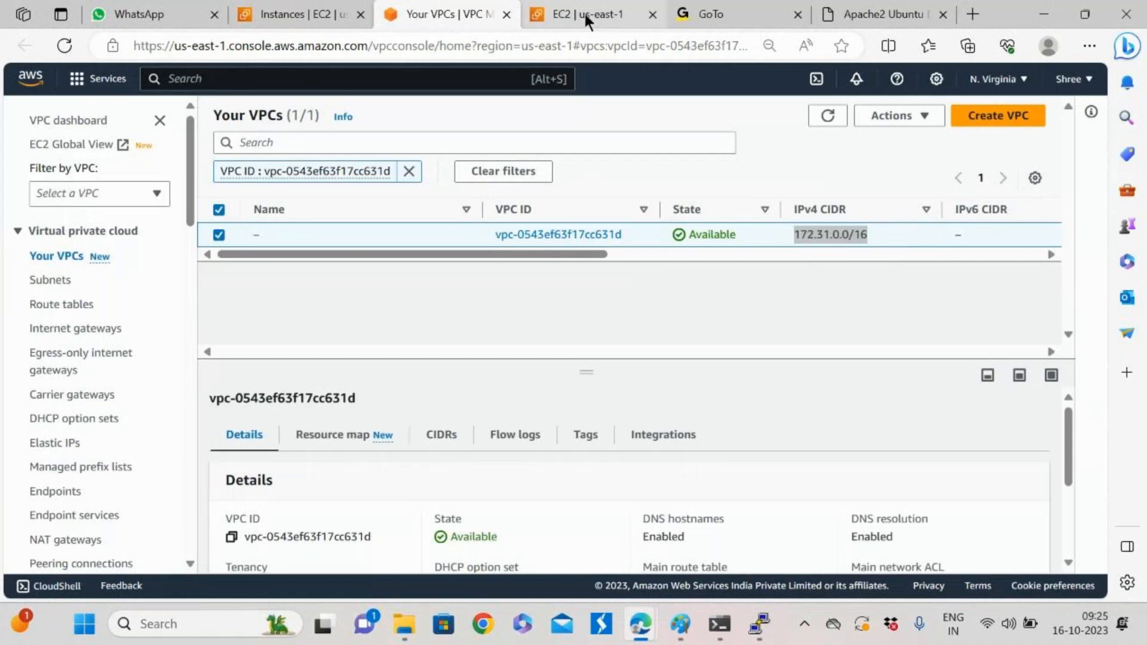
# Set the source of the All ICMP - IPv4 inbound rule to 172.31.0.0/16 and save the rules
pyautogui.click(585, 13)
pyautogui.click(698, 371)
pyautogui.hotkey('ctrl', 'v')
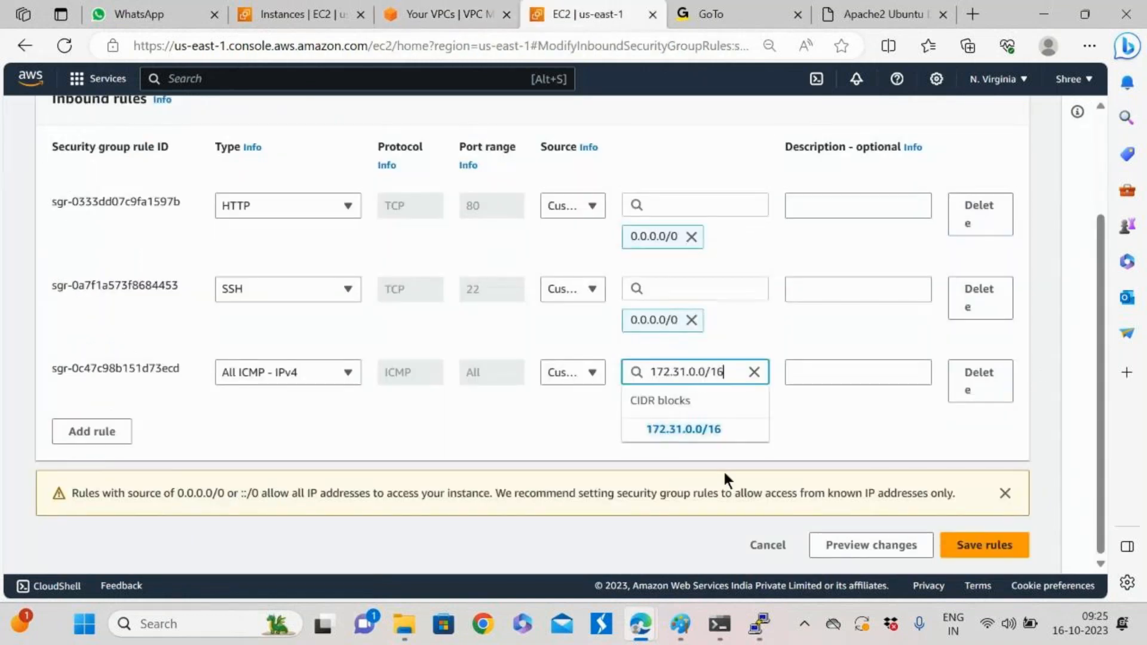
pyautogui.click(711, 430)
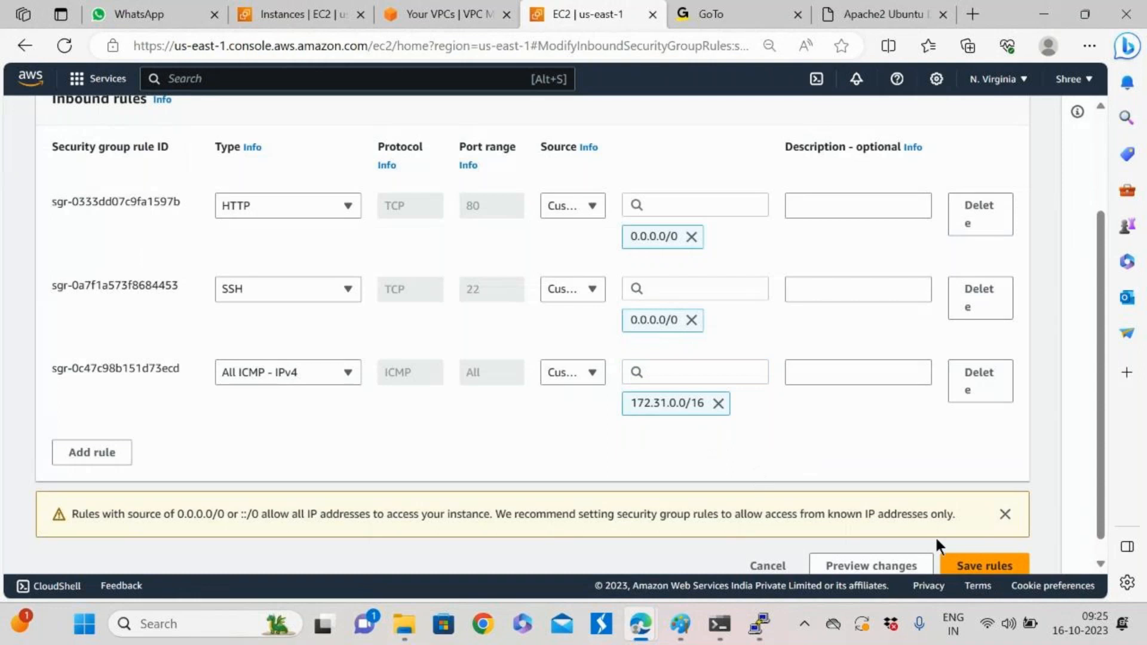
pyautogui.click(959, 564)
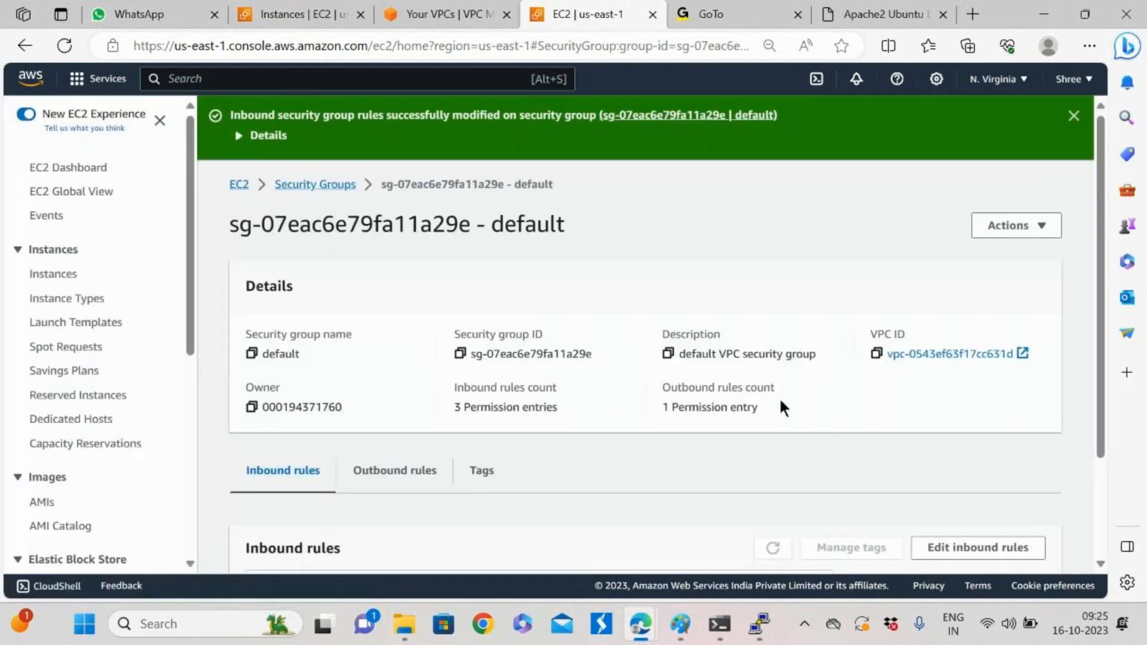
# Examine the default security group's inbound rules, especially the source of the All ICMP - IPv4 rule
pyautogui.scroll(-3, 603, 410)
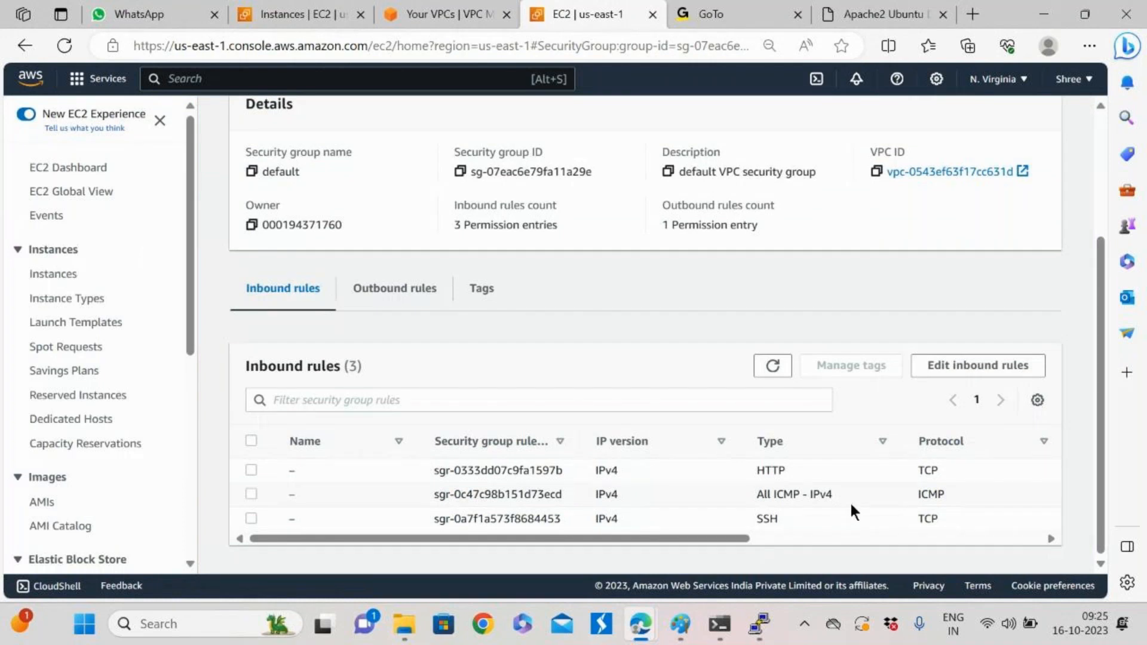
pyautogui.moveTo(730, 539); pyautogui.dragTo(975, 543)
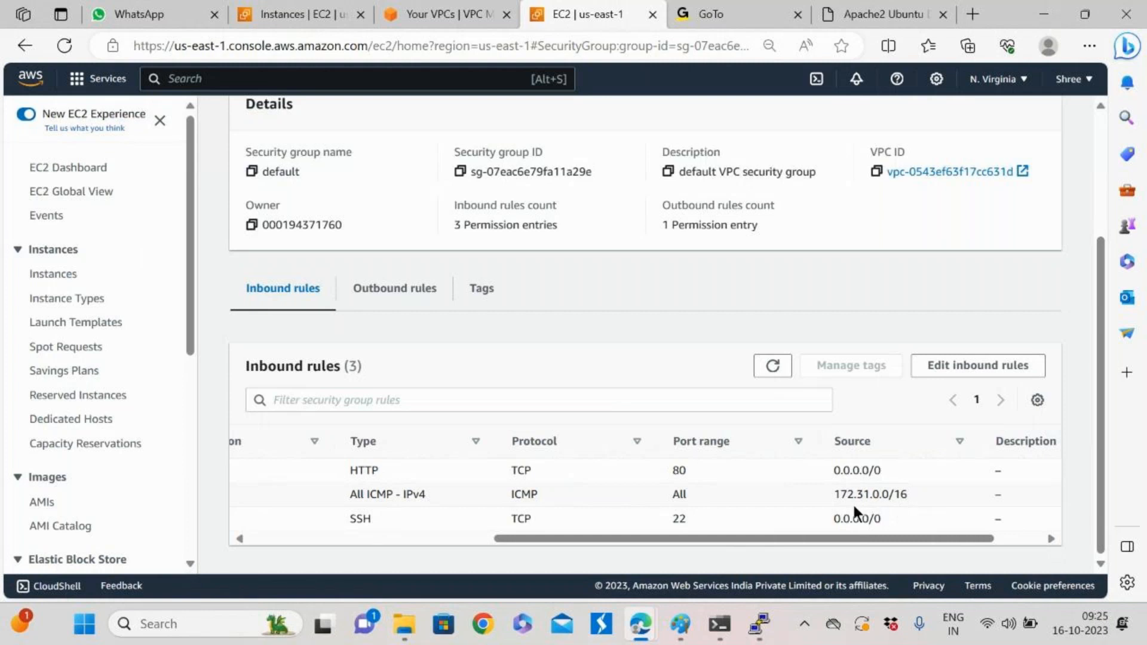
pyautogui.moveTo(856, 496); pyautogui.dragTo(834, 495)
pyautogui.tripleClick(859, 494)
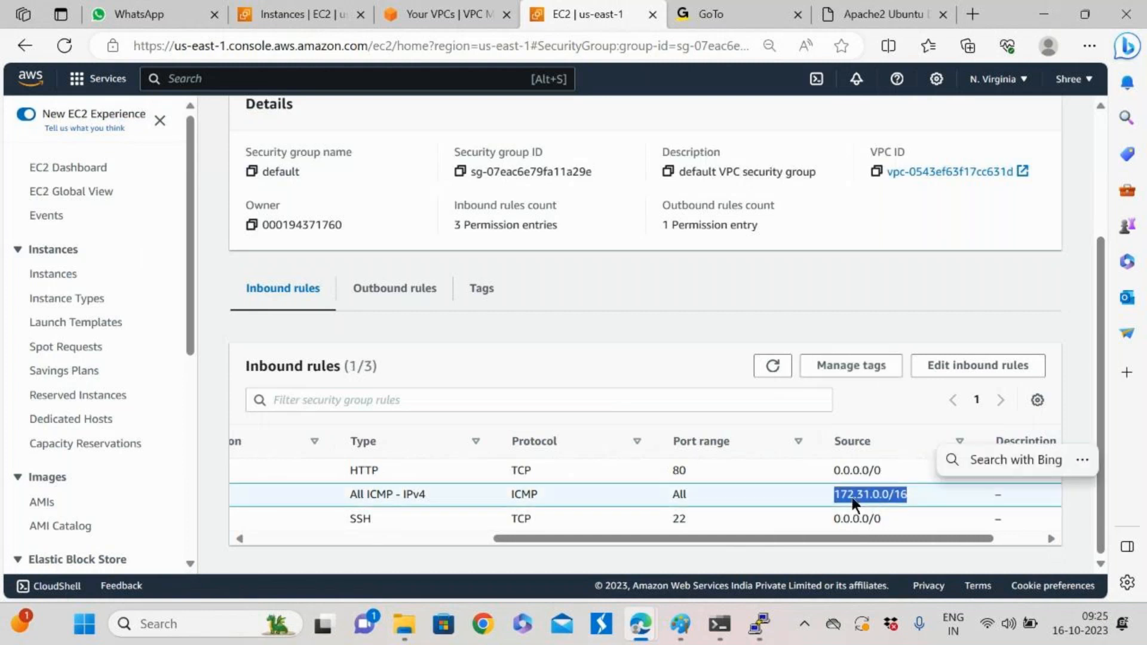
pyautogui.moveTo(827, 494); pyautogui.dragTo(918, 501)
pyautogui.click(918, 519)
pyautogui.moveTo(832, 495); pyautogui.dragTo(943, 493)
pyautogui.click(925, 506)
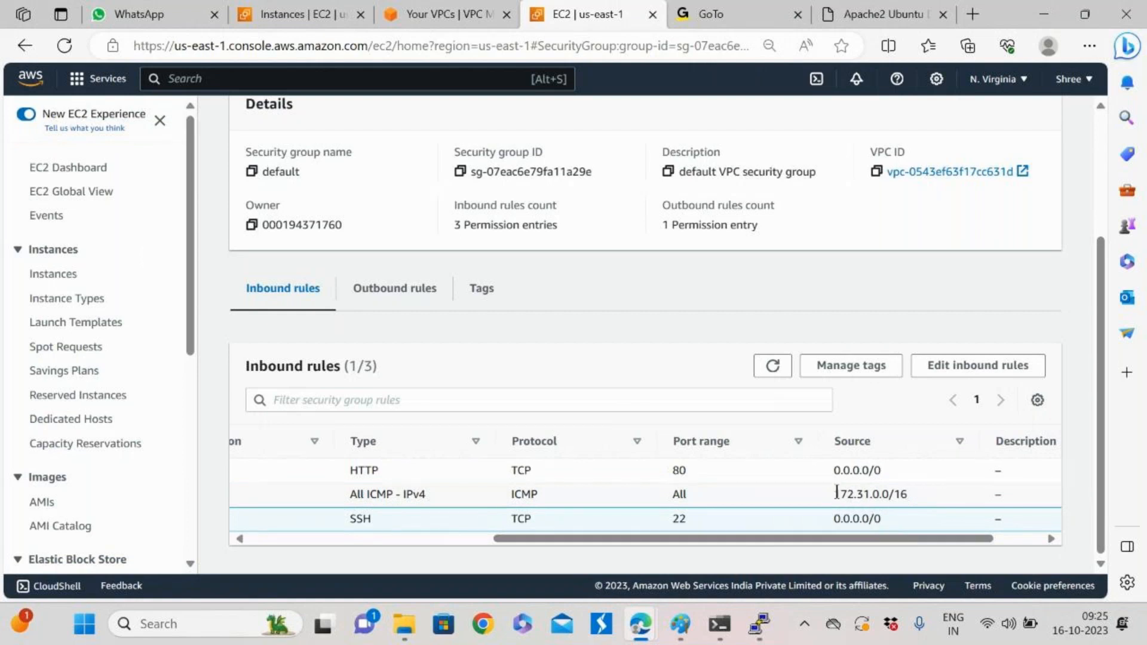
pyautogui.moveTo(837, 493); pyautogui.dragTo(916, 498)
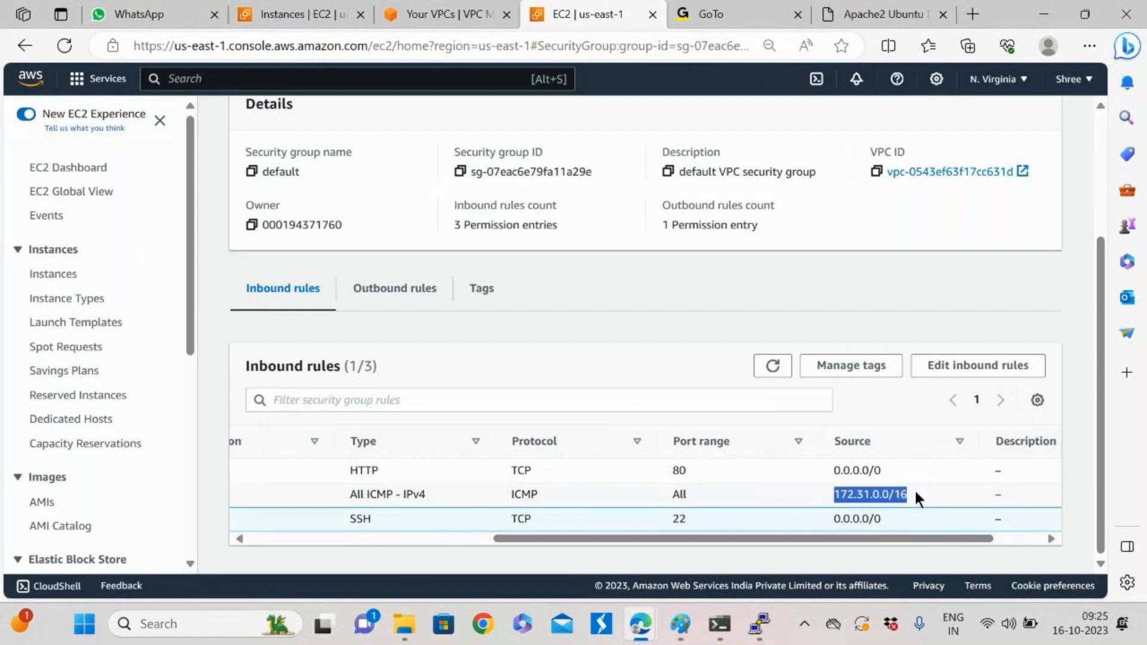
pyautogui.moveTo(831, 538); pyautogui.dragTo(754, 548)
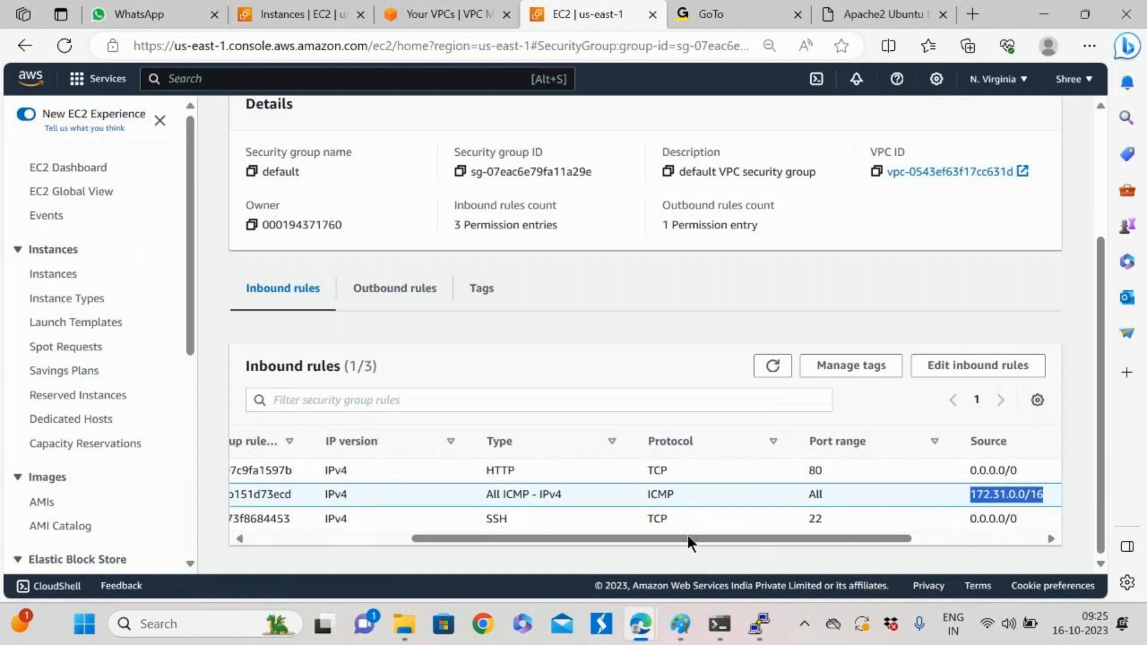
# Ping 3.80.55.225 again from the local Command Prompt, and minimize its window
pyautogui.click(719, 624)
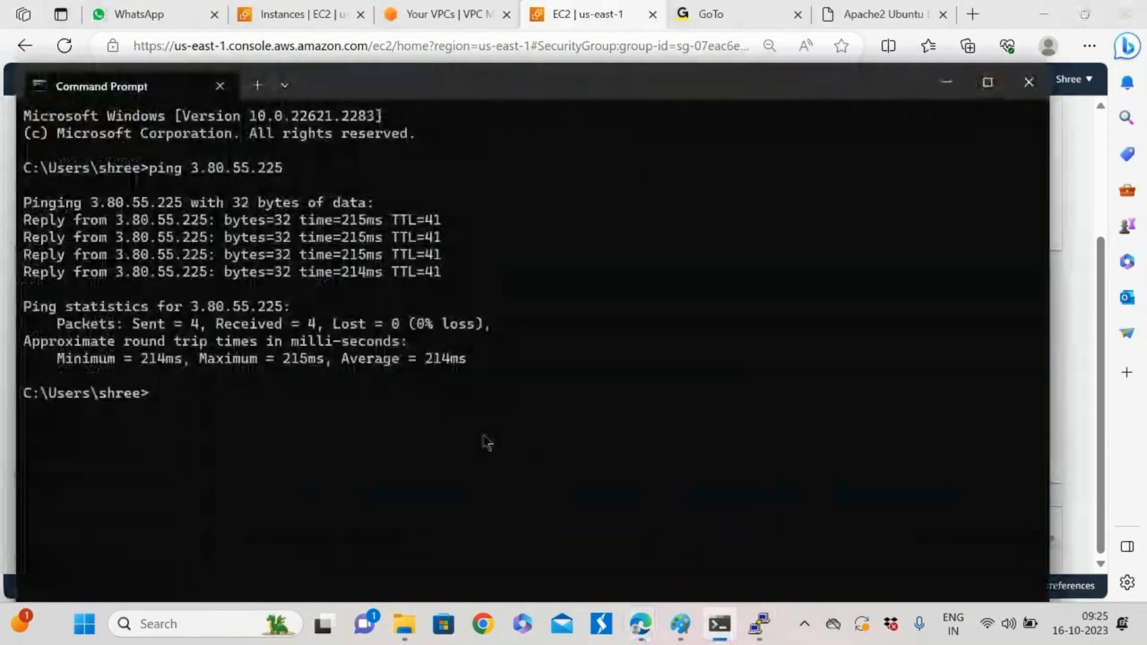
pyautogui.press('Up')
pyautogui.press('Return')
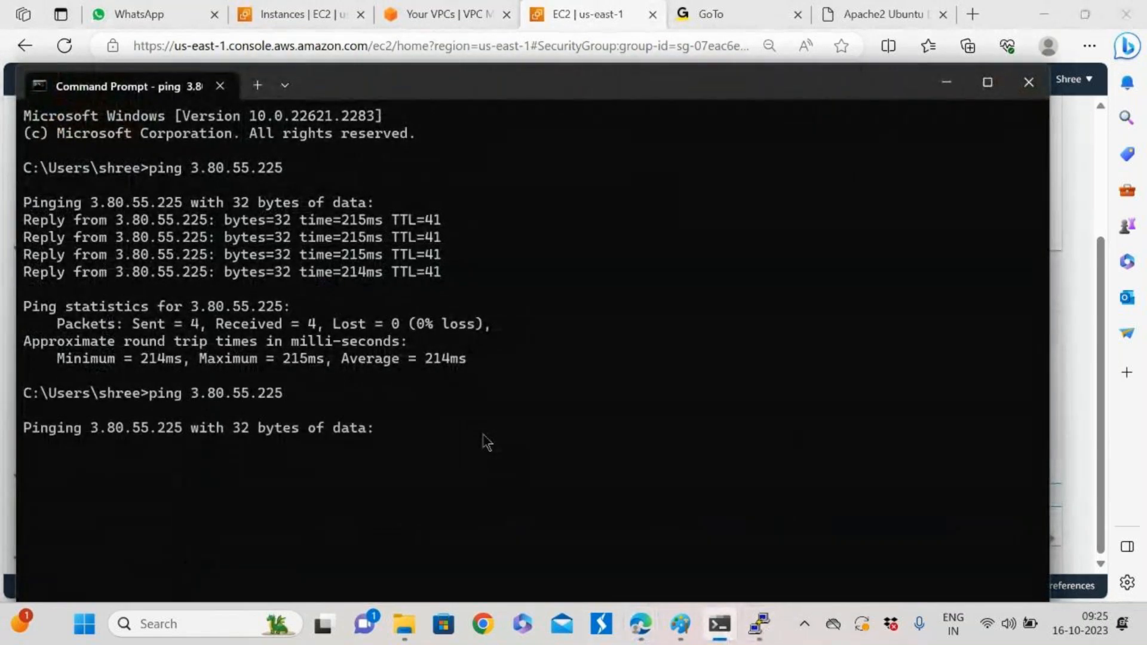
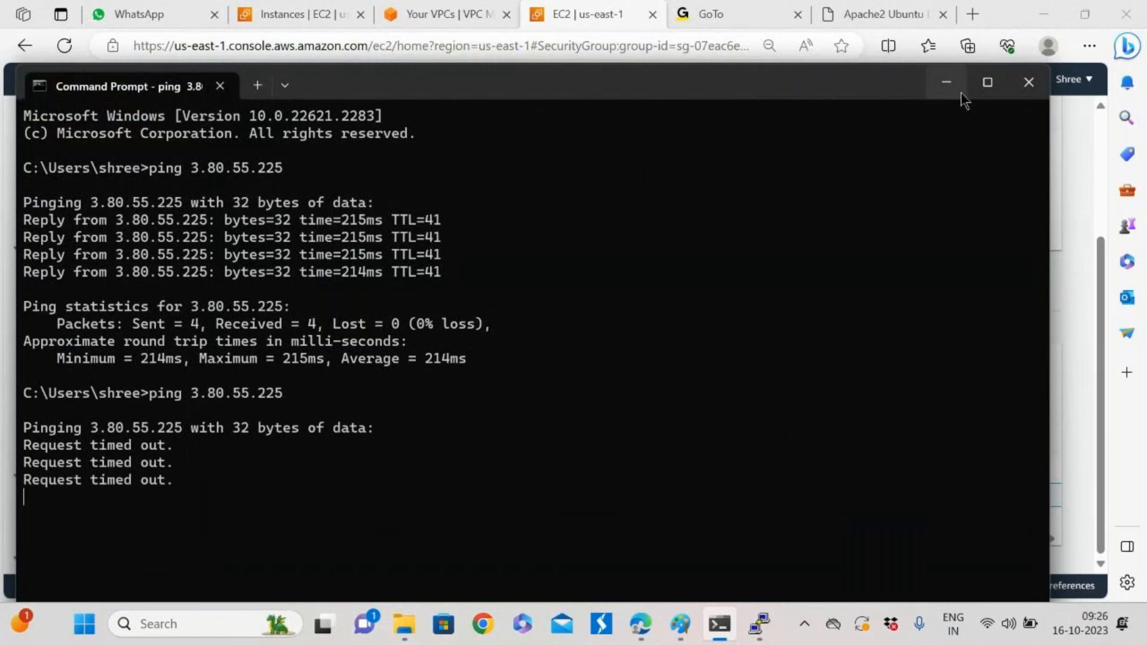
pyautogui.click(946, 82)
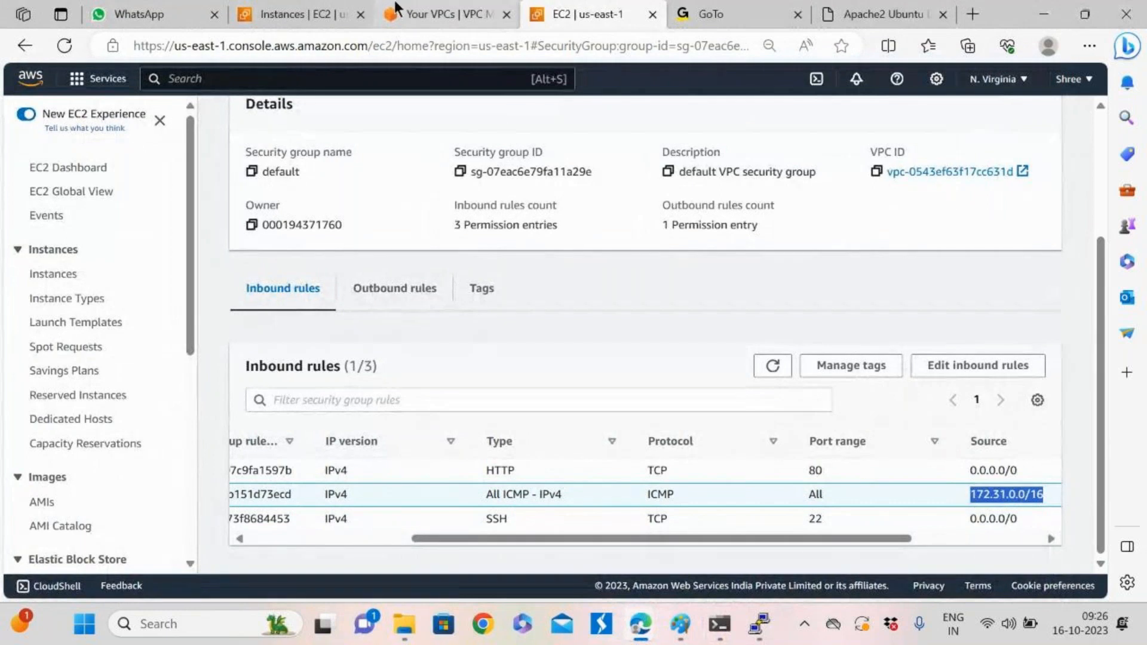
# Check the VPC and instance pages, then stop the running ping in the PuTTY session and ping 172.31.22.236
pyautogui.click(430, 13)
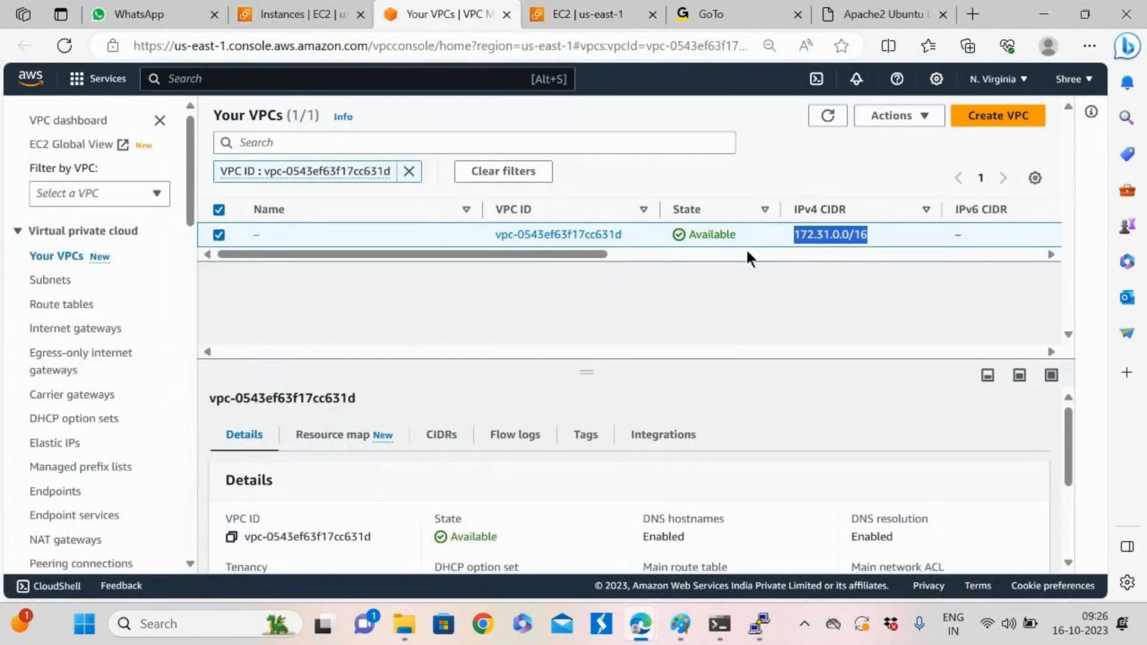
pyautogui.click(308, 13)
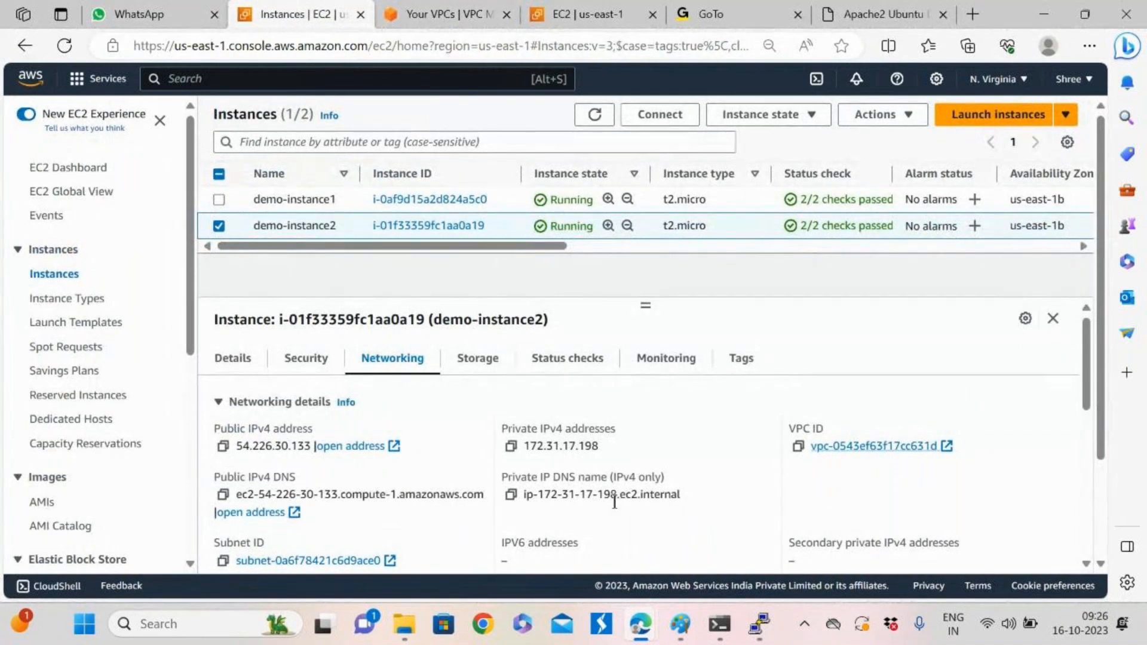
pyautogui.click(757, 626)
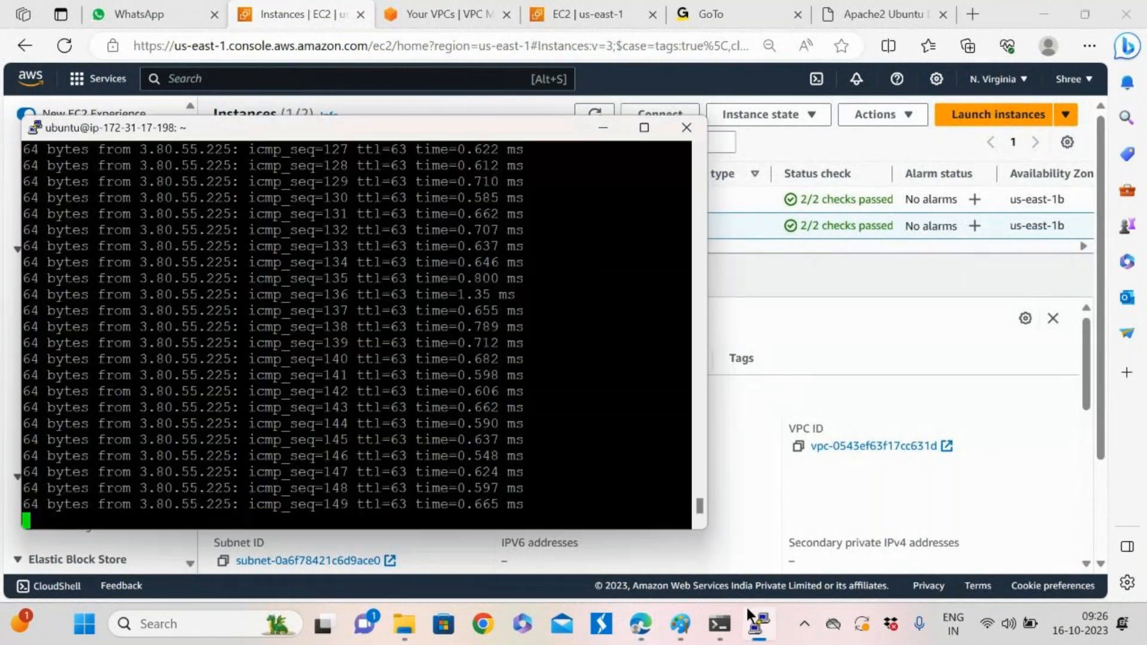
pyautogui.scroll(20, 345, 353)
pyautogui.scroll(-20, 346, 353)
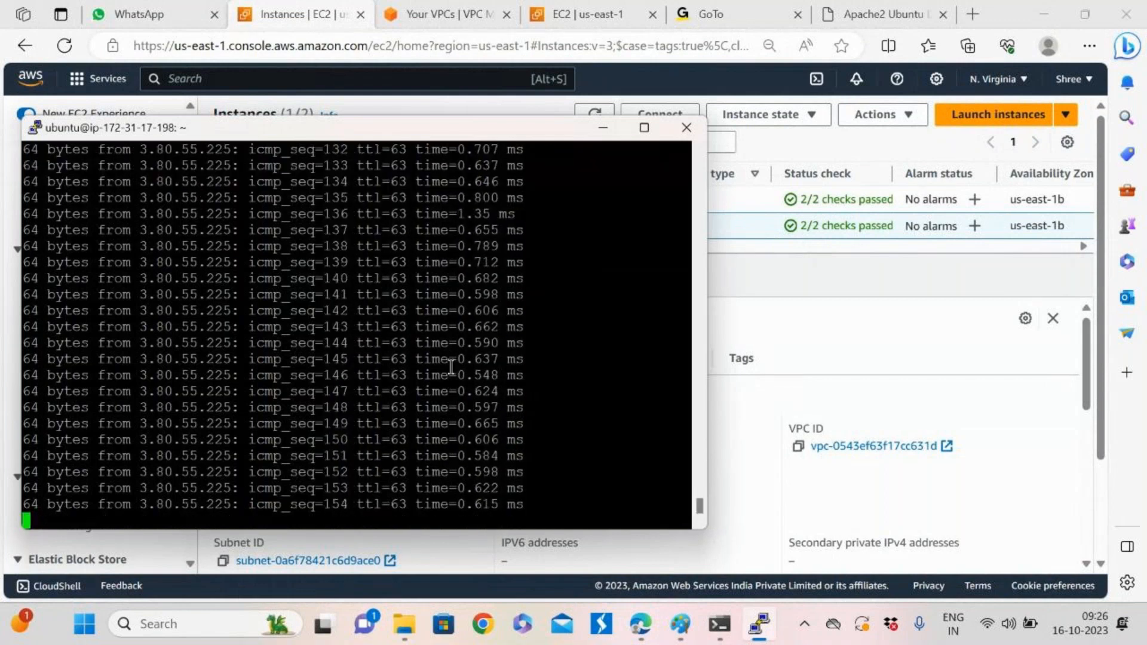
pyautogui.hotkey('ctrl', 'c')
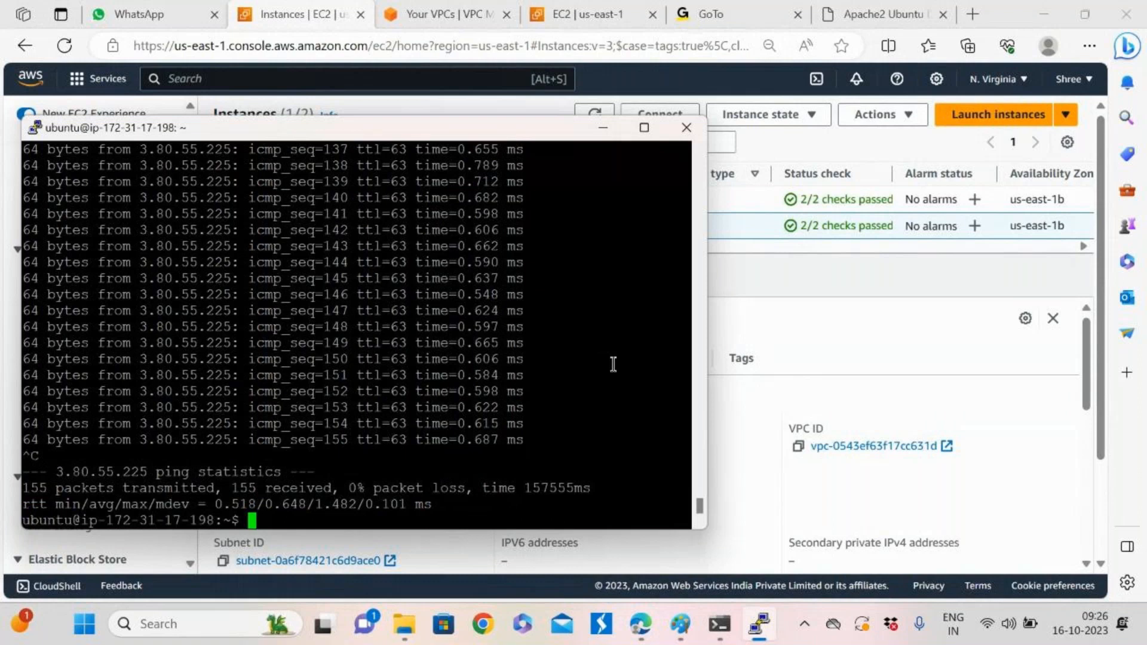
pyautogui.press('Up')
pyautogui.press('Up')
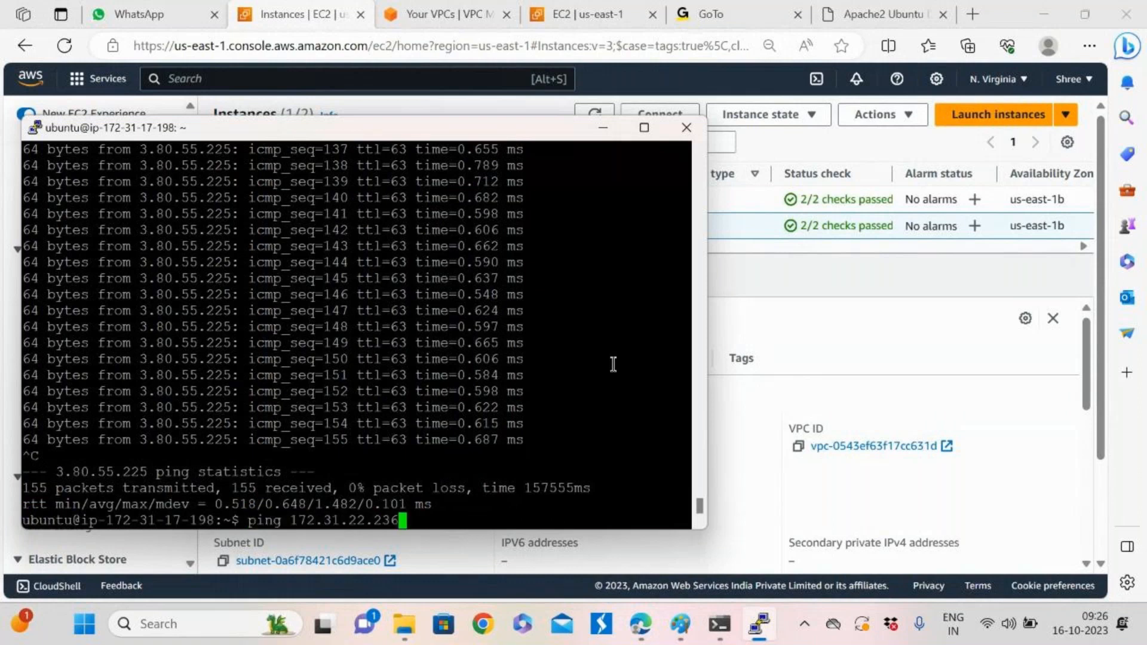
pyautogui.press('Down')
pyautogui.press('Up')
pyautogui.press('Return')
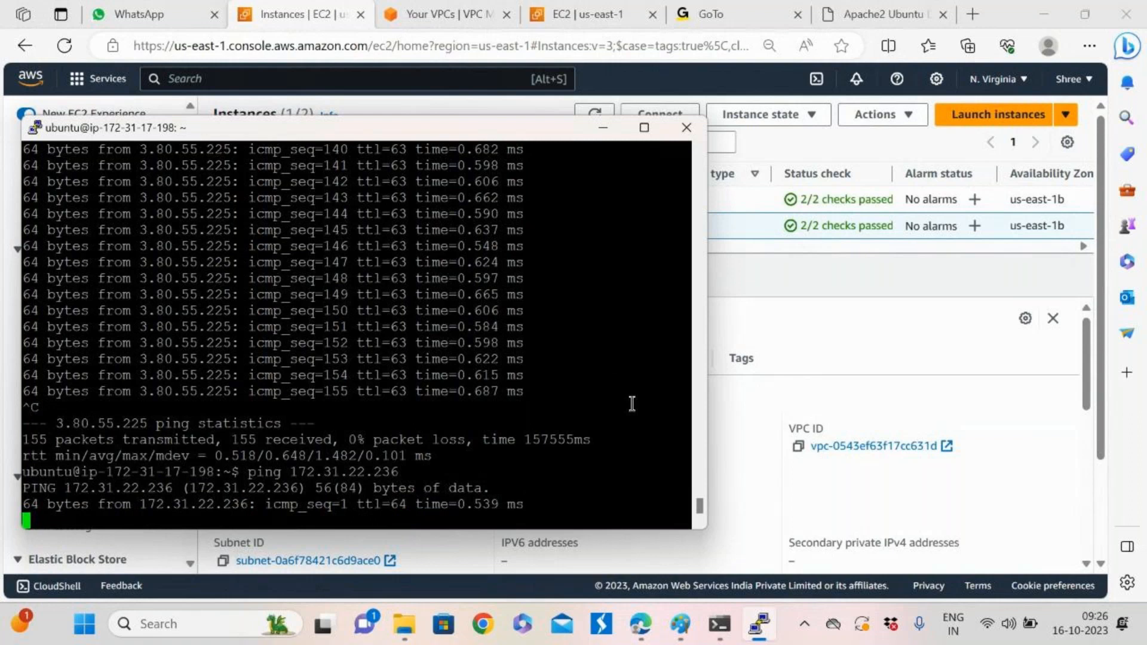
# Review demo-instance2's networking details and compare the sources of the HTTP and All ICMP - IPv4 inbound rules
pyautogui.click(844, 361)
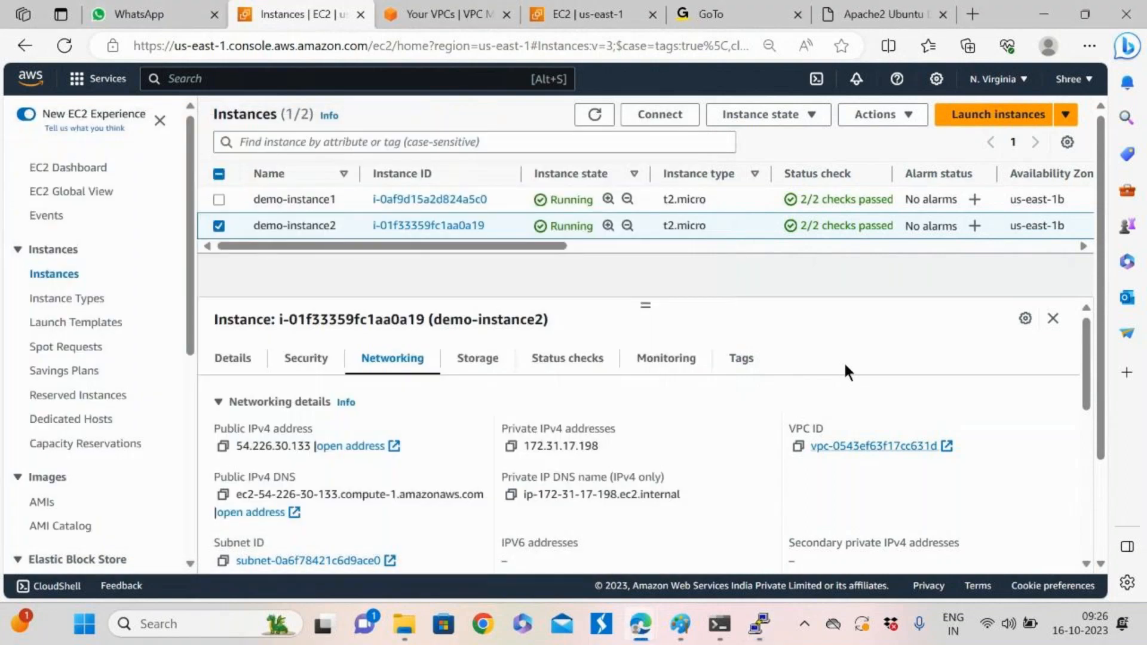
pyautogui.scroll(-2, 862, 371)
pyautogui.scroll(2, 861, 371)
pyautogui.scroll(-3, 816, 377)
pyautogui.scroll(3, 783, 386)
pyautogui.click(562, 11)
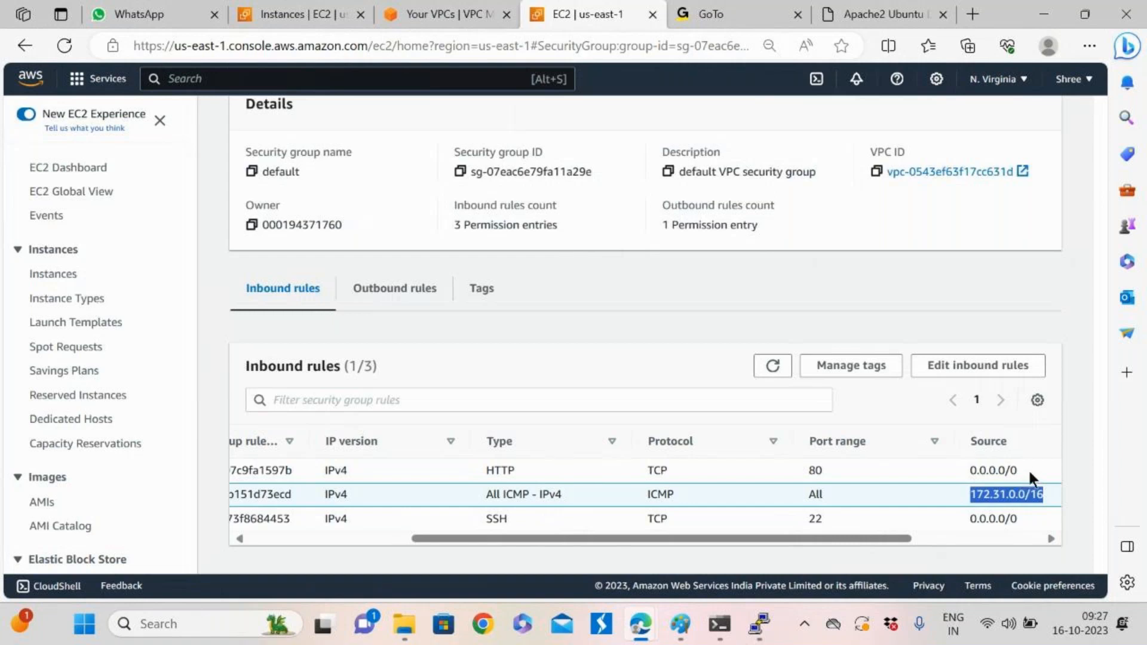
pyautogui.moveTo(1028, 465); pyautogui.dragTo(956, 462)
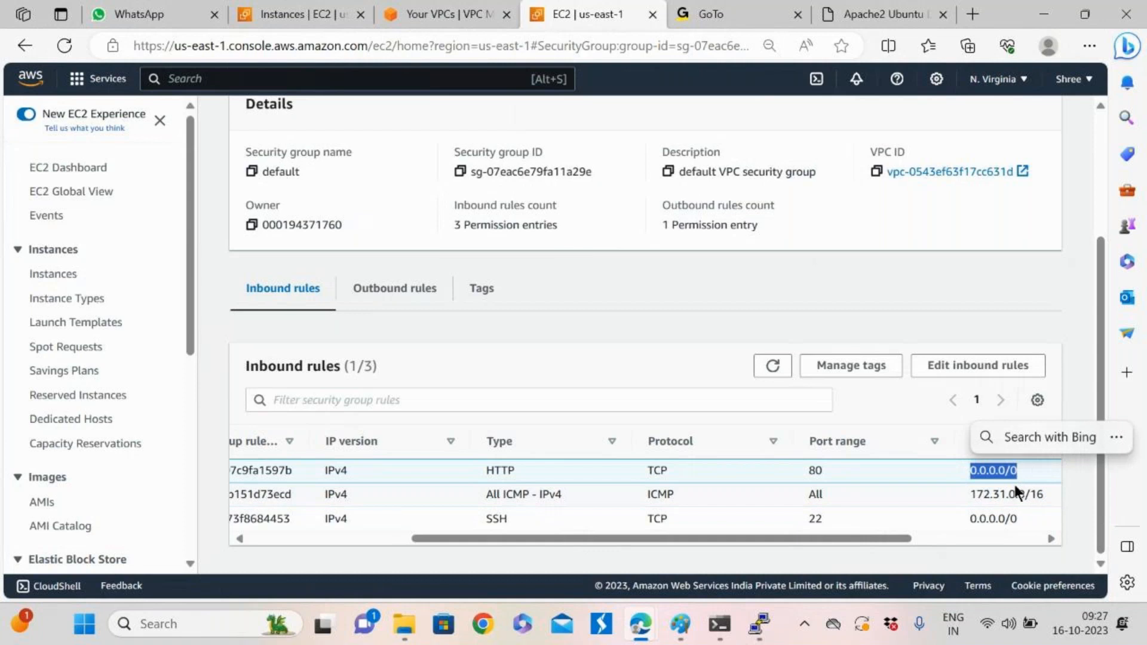
pyautogui.click(974, 498)
pyautogui.moveTo(973, 499); pyautogui.dragTo(1060, 510)
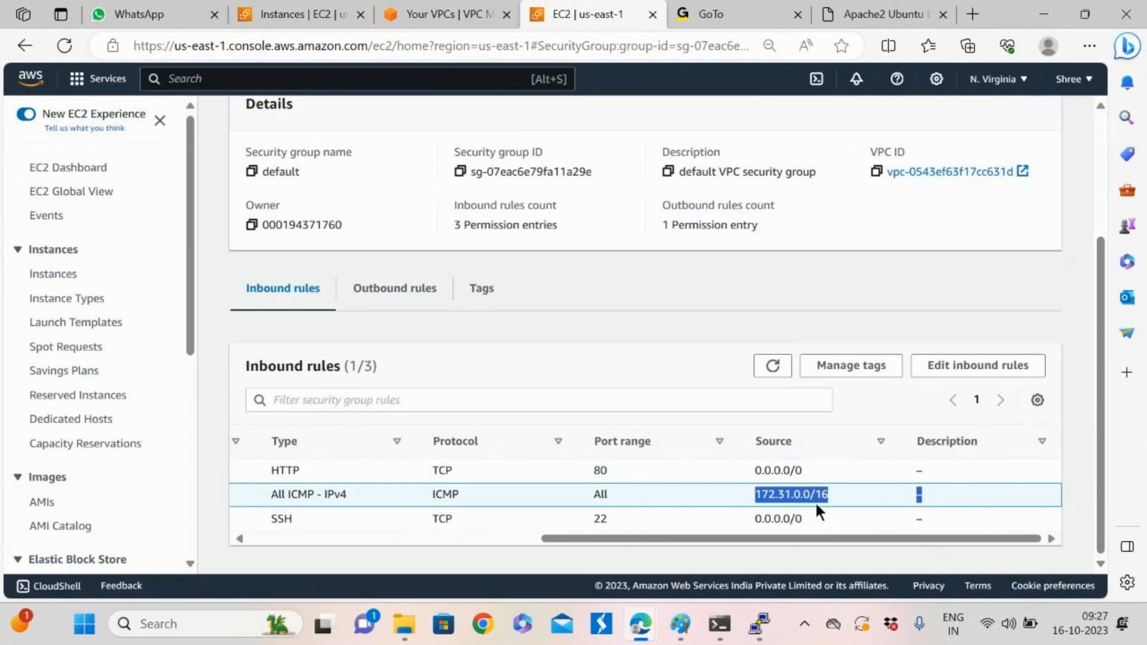
pyautogui.moveTo(774, 542); pyautogui.dragTo(686, 544)
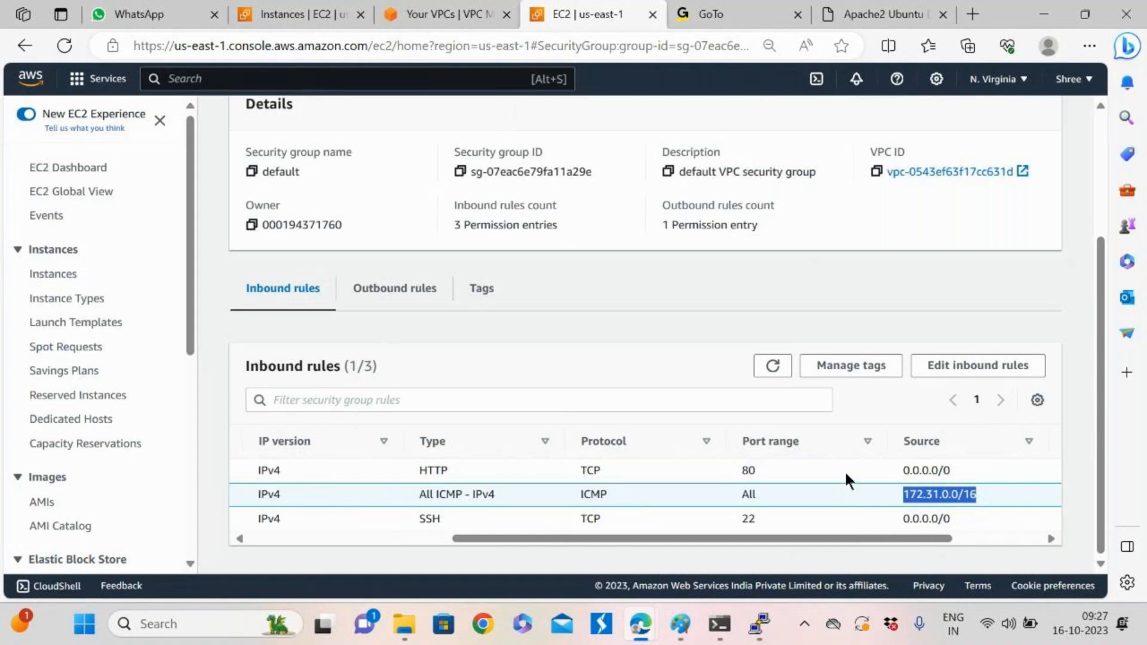
pyautogui.click(866, 410)
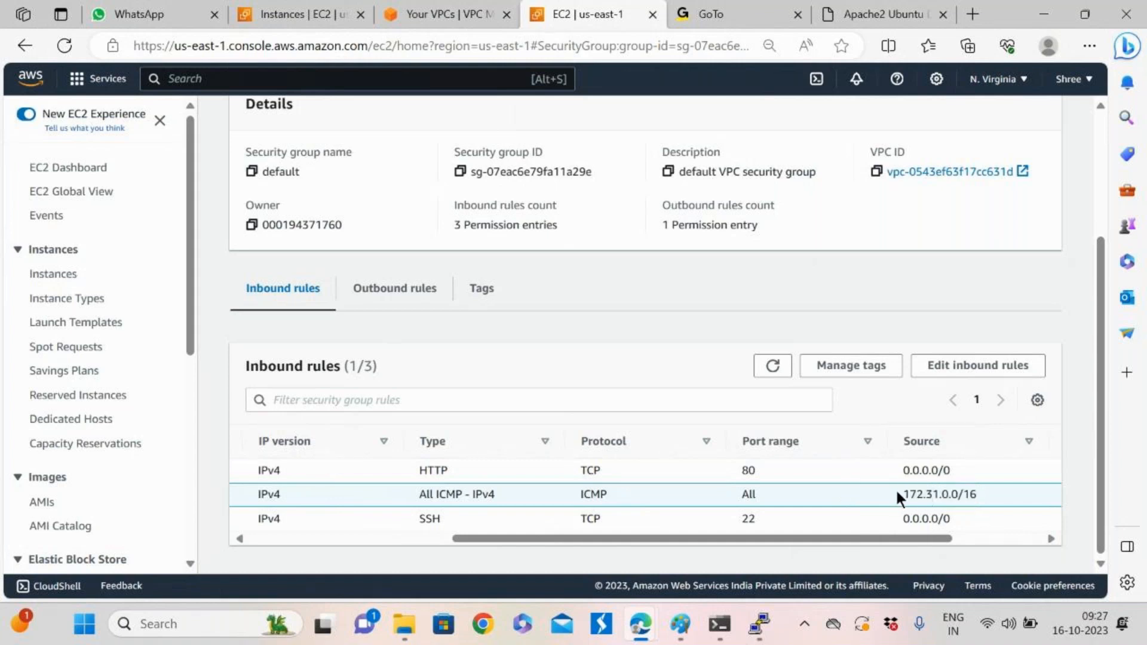
pyautogui.moveTo(895, 496); pyautogui.dragTo(1005, 478)
pyautogui.click(973, 498)
pyautogui.moveTo(904, 495); pyautogui.dragTo(988, 498)
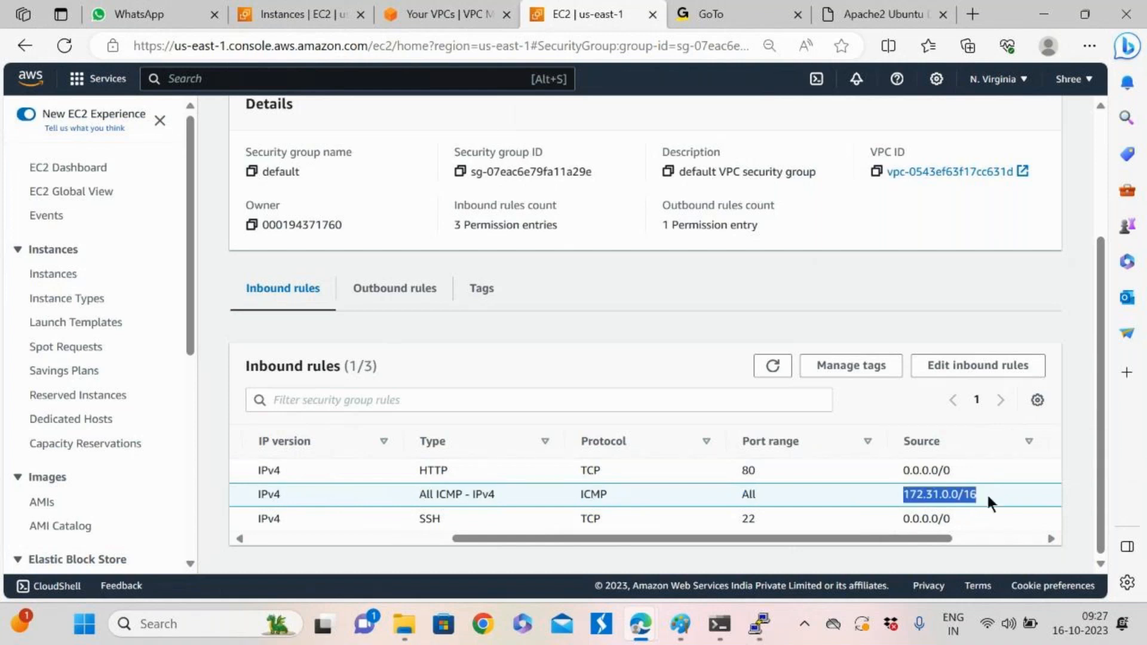
# Switch the AWS region to Oregon, search for vpc, and open the region's list of VPCs
pyautogui.click(1016, 80)
pyautogui.click(842, 215)
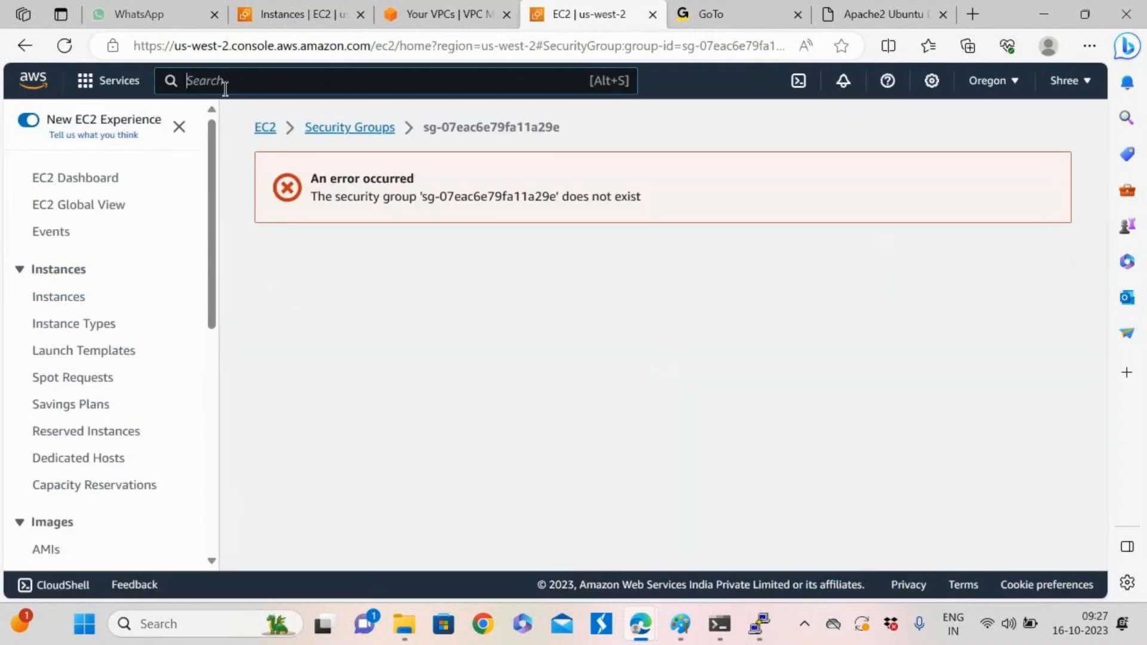
pyautogui.write('vpc')
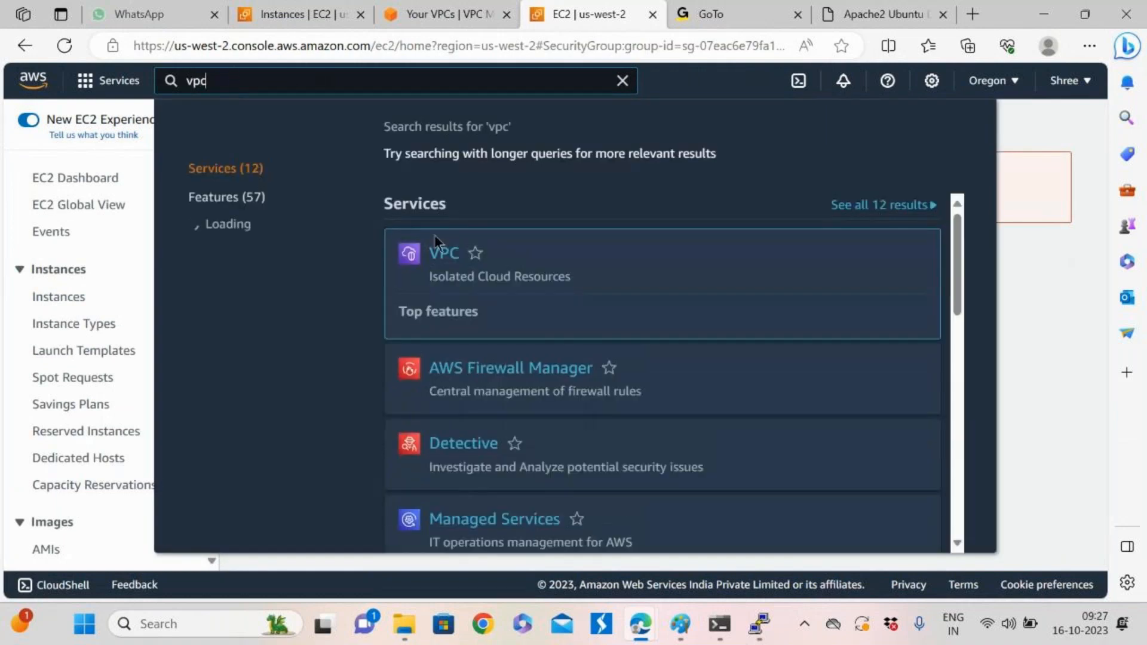
pyautogui.click(442, 251)
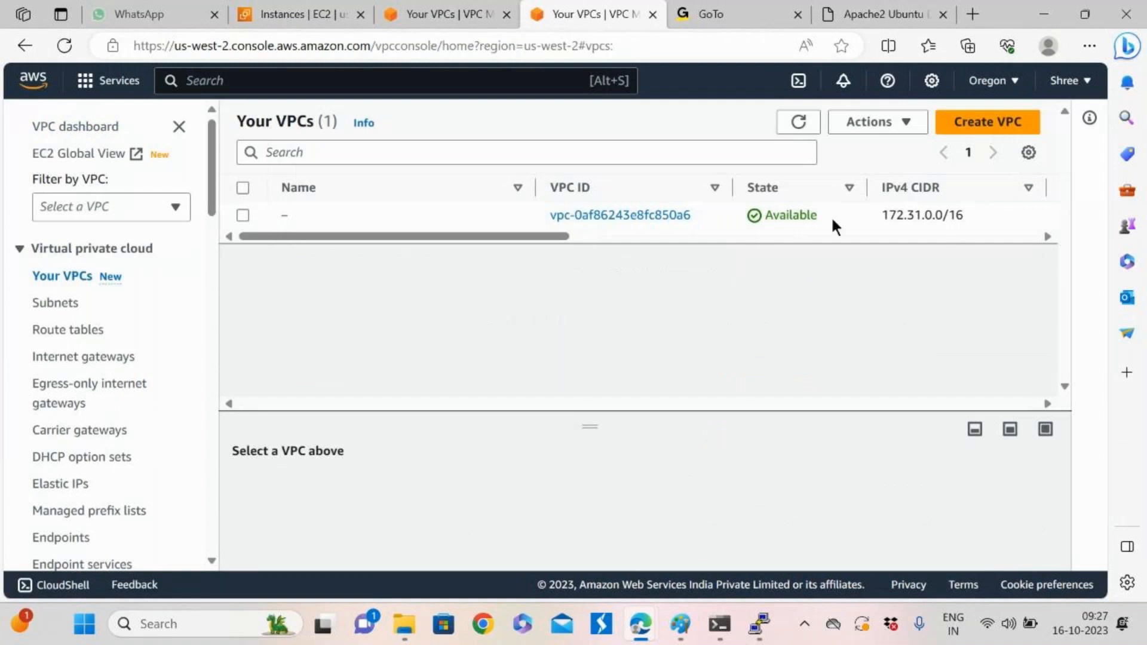
# Compare the IPv4 CIDR of the Oregon VPC with that of the N. Virginia VPC
pyautogui.moveTo(885, 213); pyautogui.dragTo(952, 213)
pyautogui.click(890, 264)
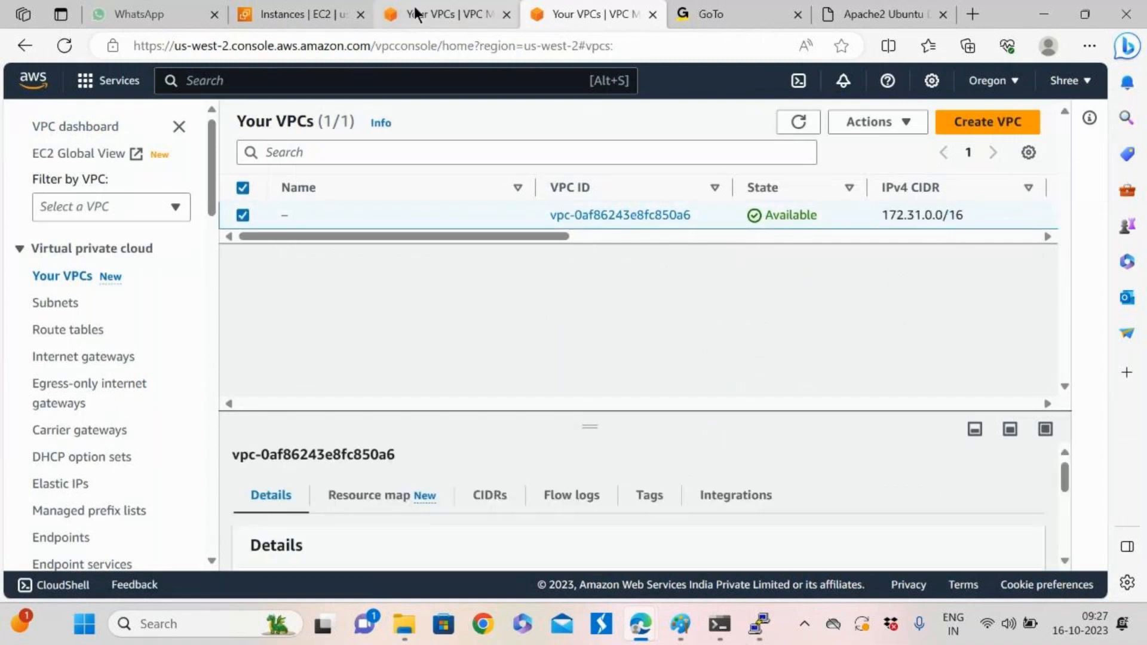
pyautogui.click(309, 5)
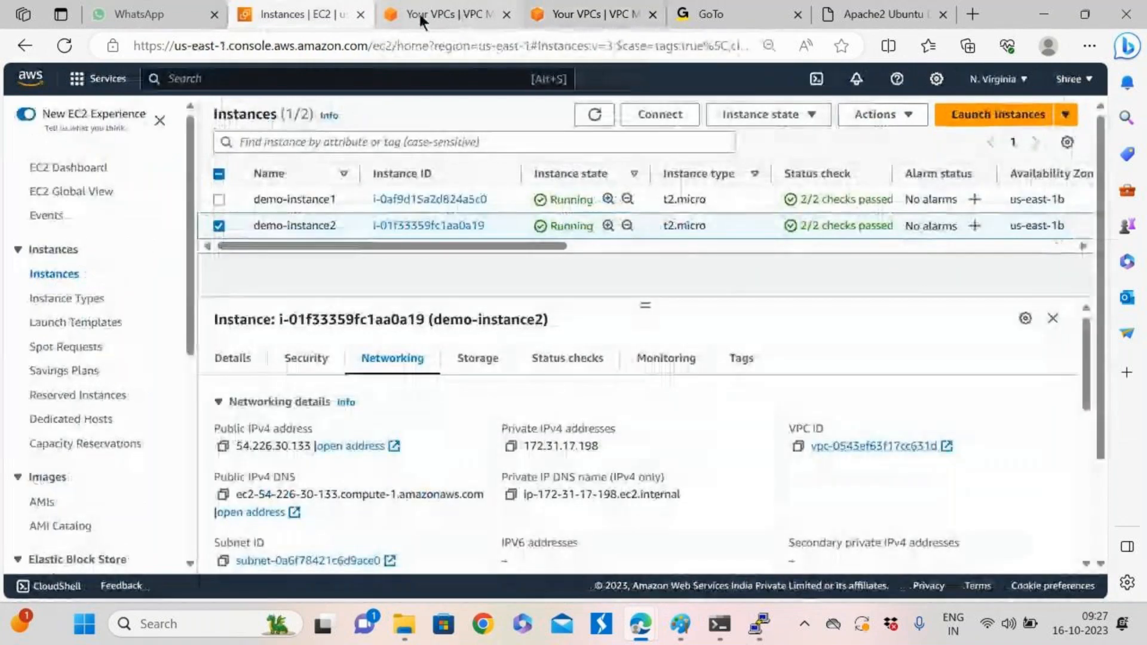
pyautogui.click(444, 10)
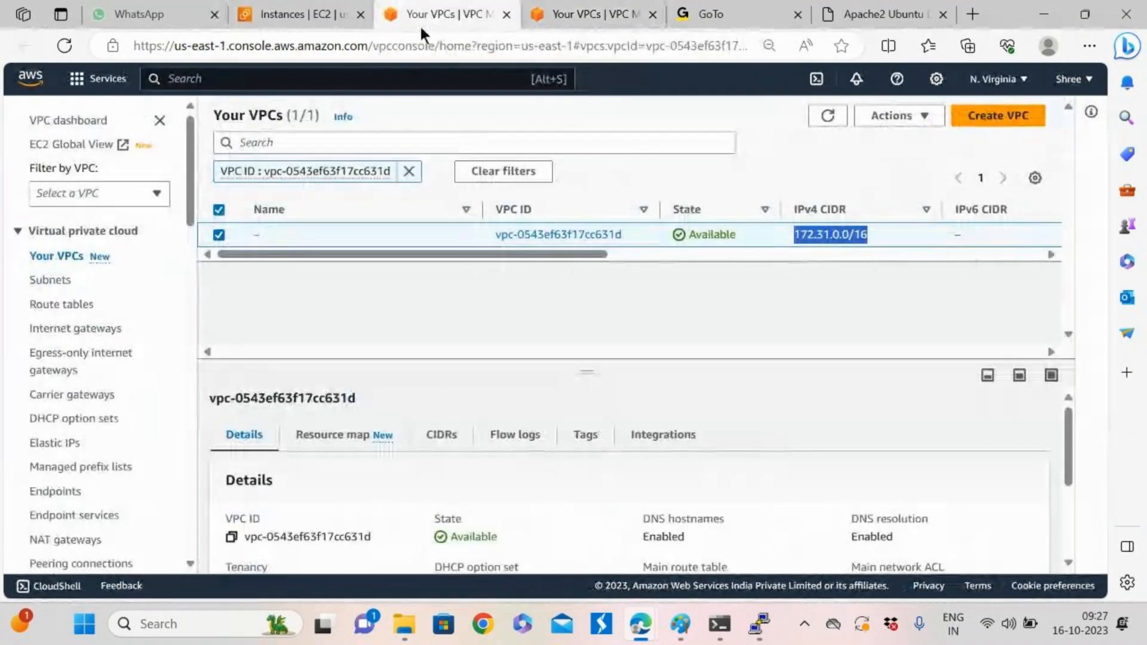
# Review demo-instance2's inbound security rules and compare the ICMP rule's source with the Oregon VPC's IPv4 CIDR
pyautogui.click(303, 12)
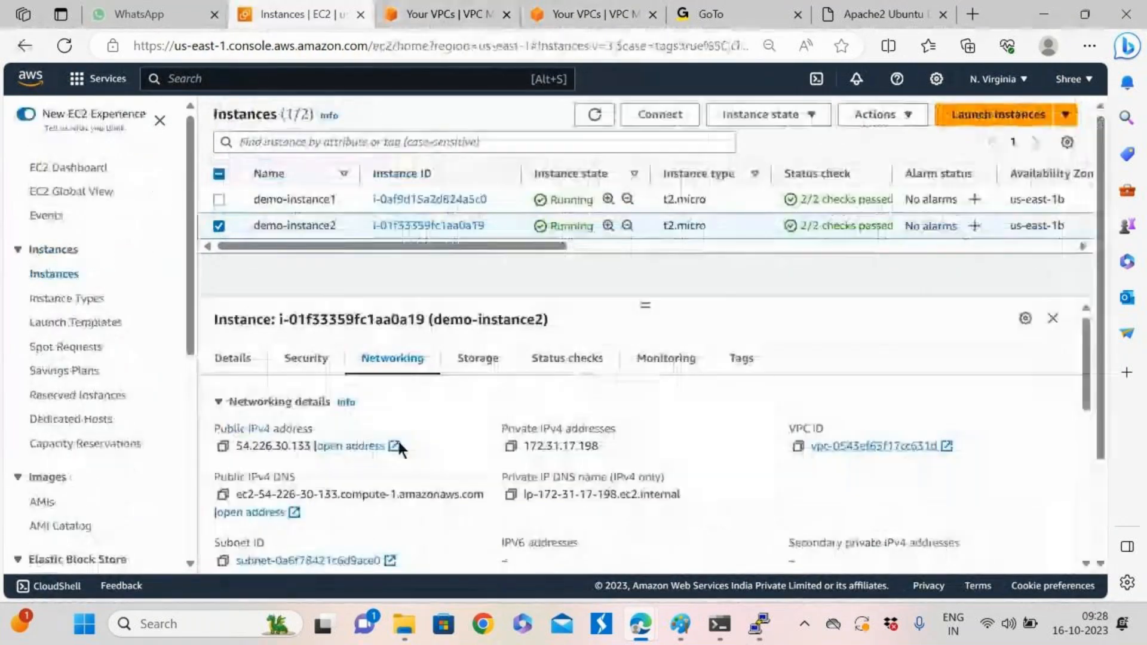
pyautogui.click(303, 358)
pyautogui.scroll(-4, 582, 461)
pyautogui.scroll(-2, 592, 485)
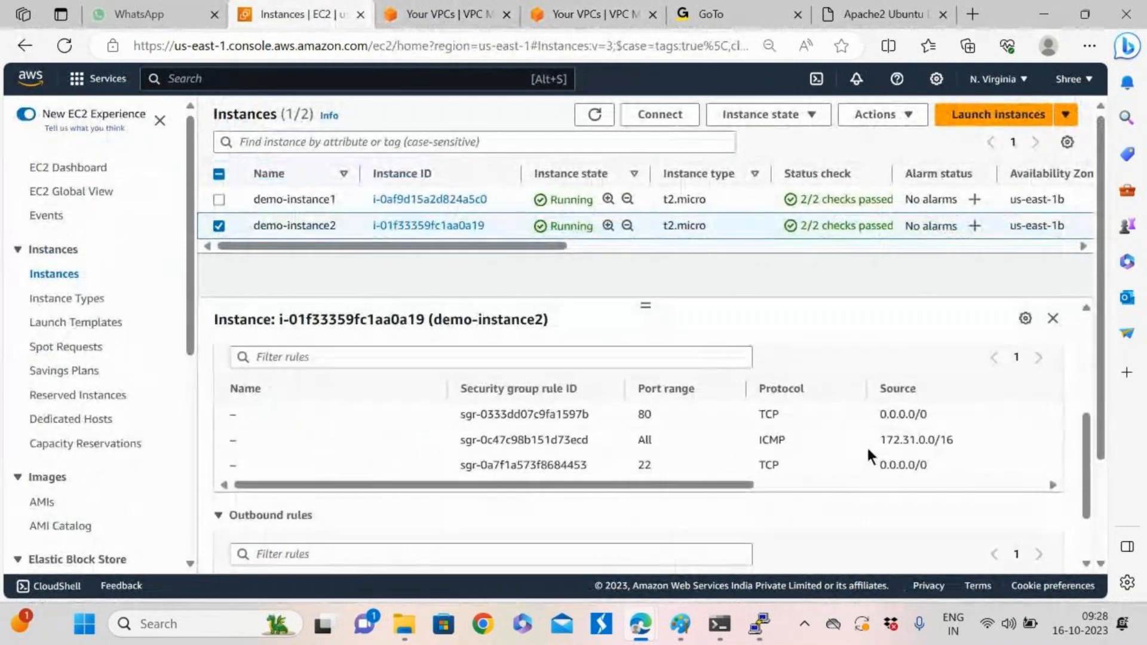
pyautogui.moveTo(877, 440); pyautogui.dragTo(980, 442)
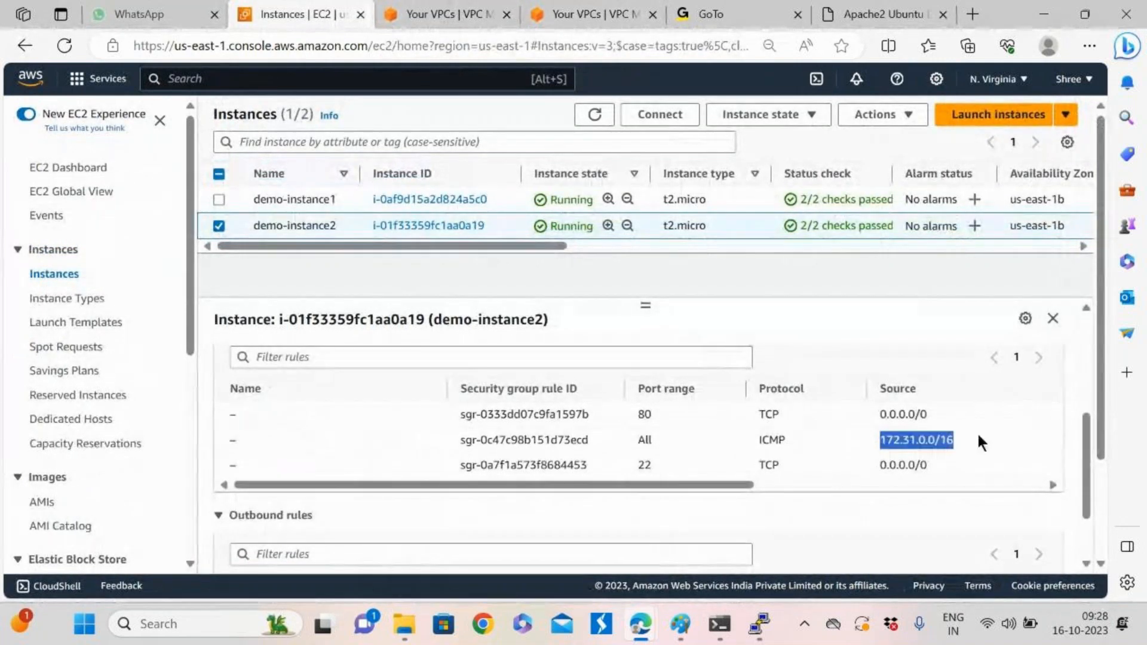
pyautogui.click(586, 12)
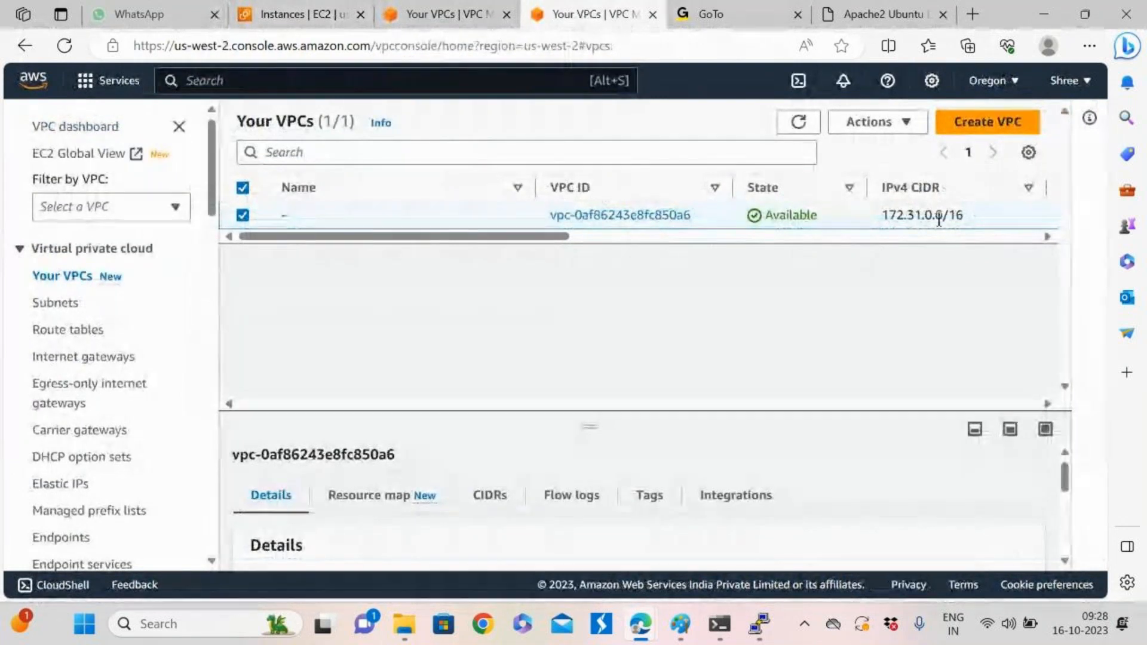
pyautogui.click(299, 14)
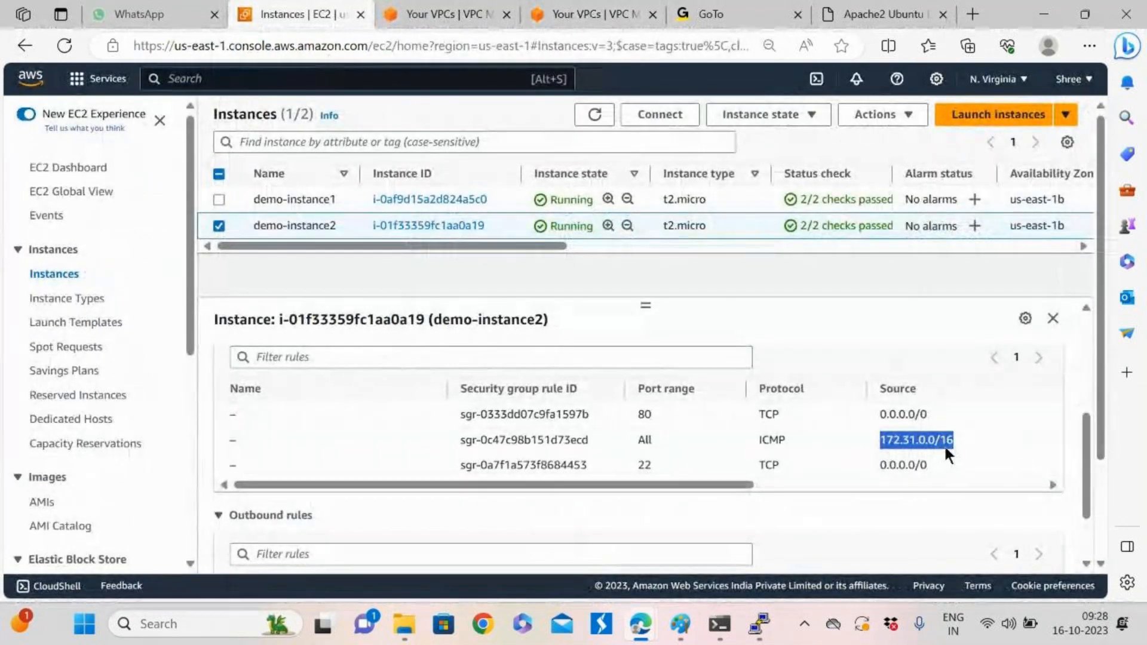
# Recheck the Oregon VPC, demo-instance2's rules and the N. Virginia VPC, and close the N. Virginia VPC page
pyautogui.click(582, 9)
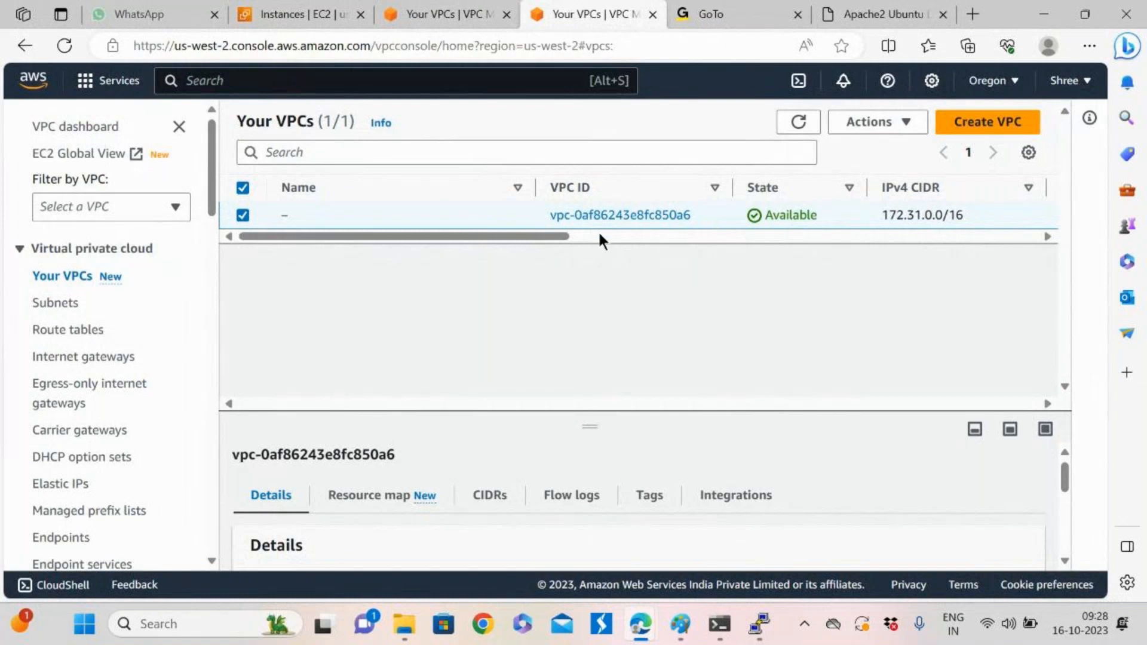
pyautogui.click(283, 16)
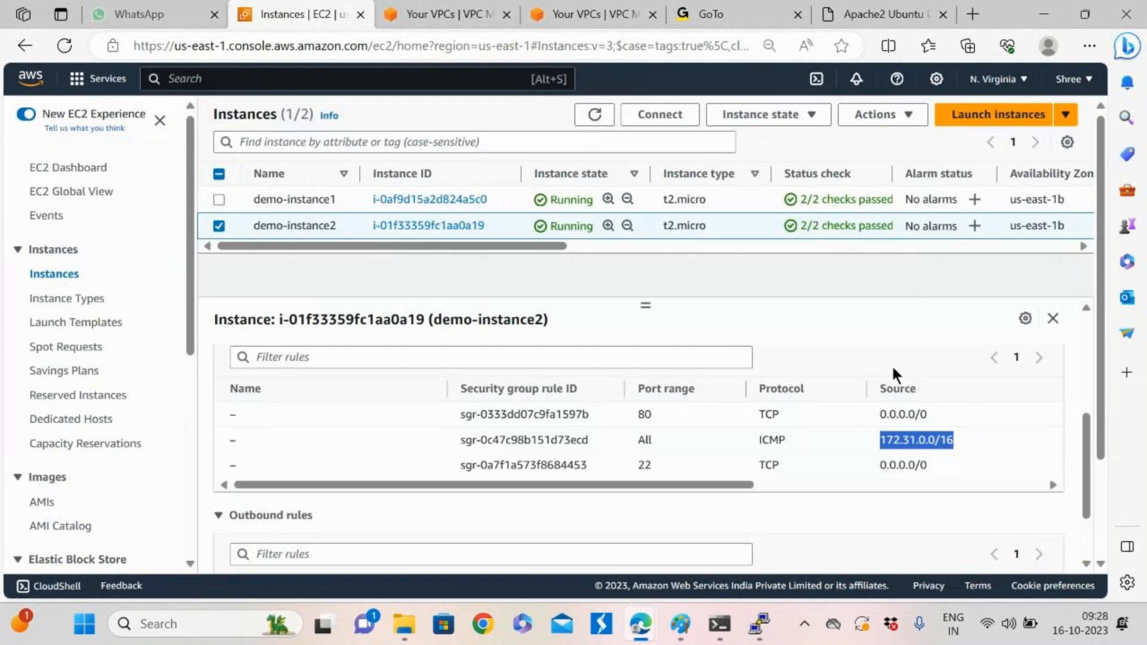
pyautogui.click(865, 337)
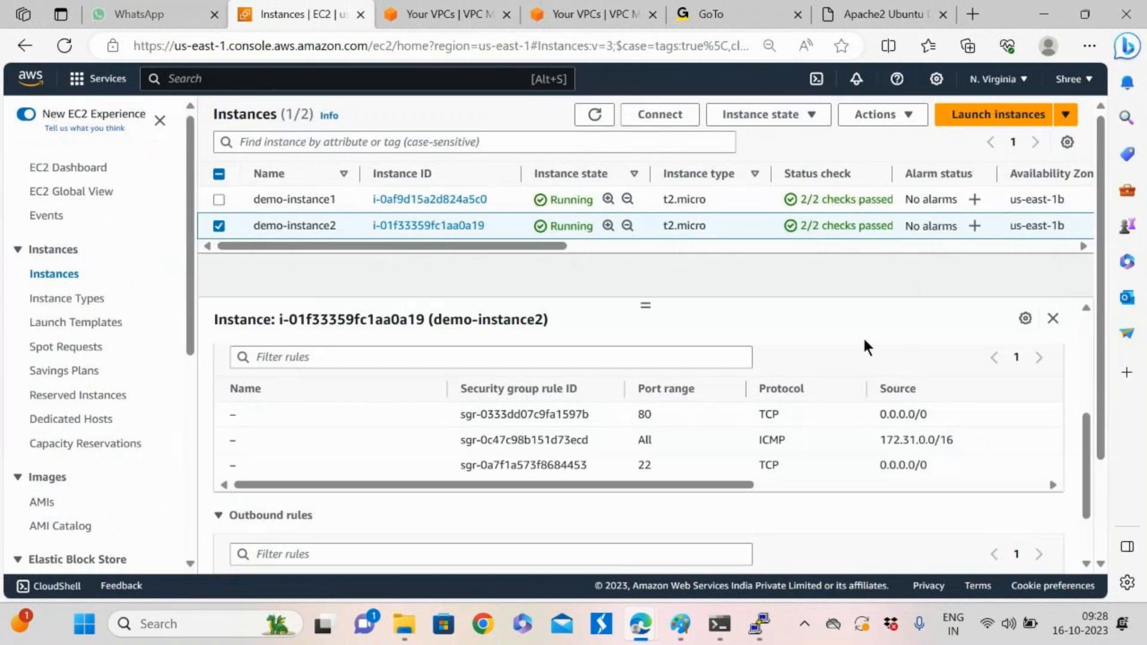
pyautogui.click(449, 13)
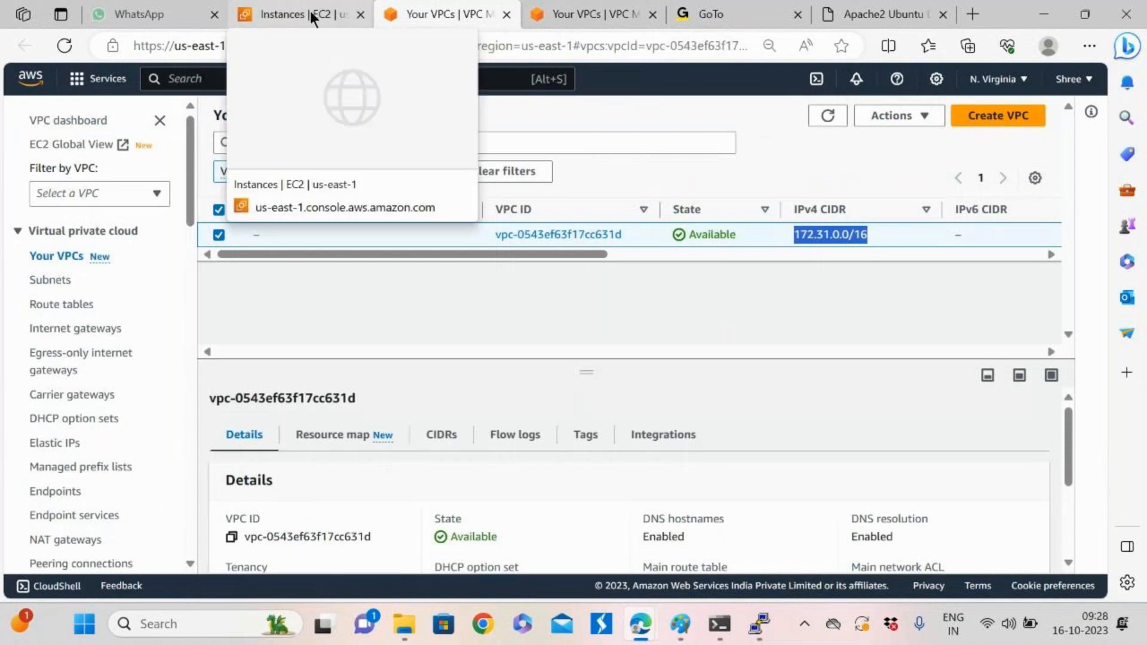
pyautogui.click(310, 10)
pyautogui.click(437, 13)
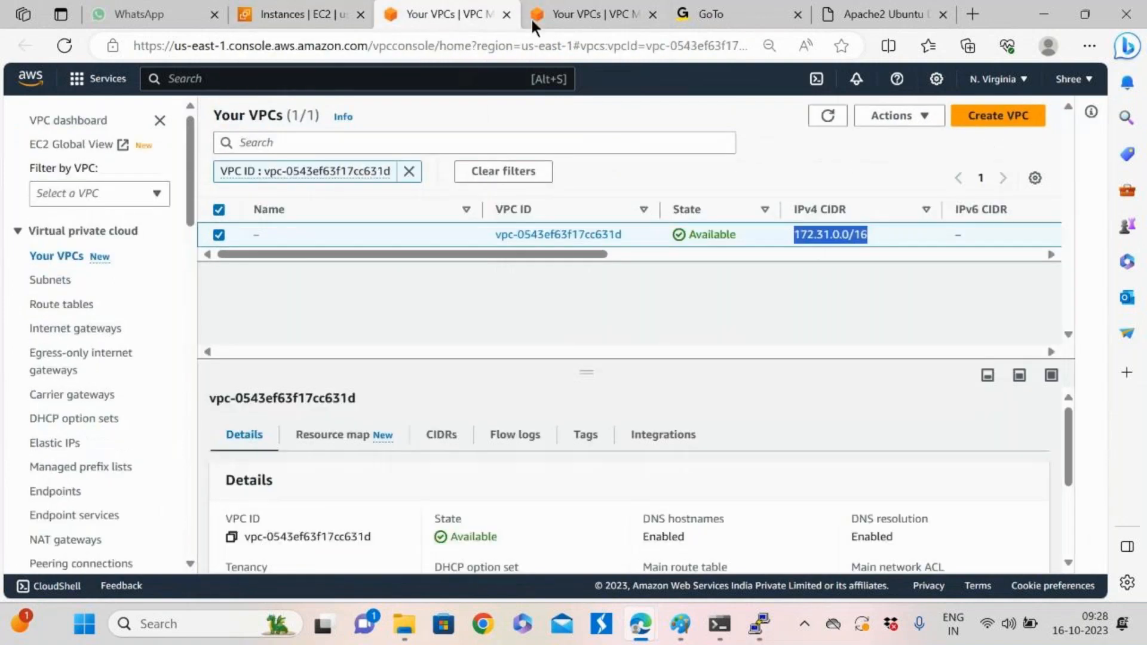
pyautogui.click(505, 13)
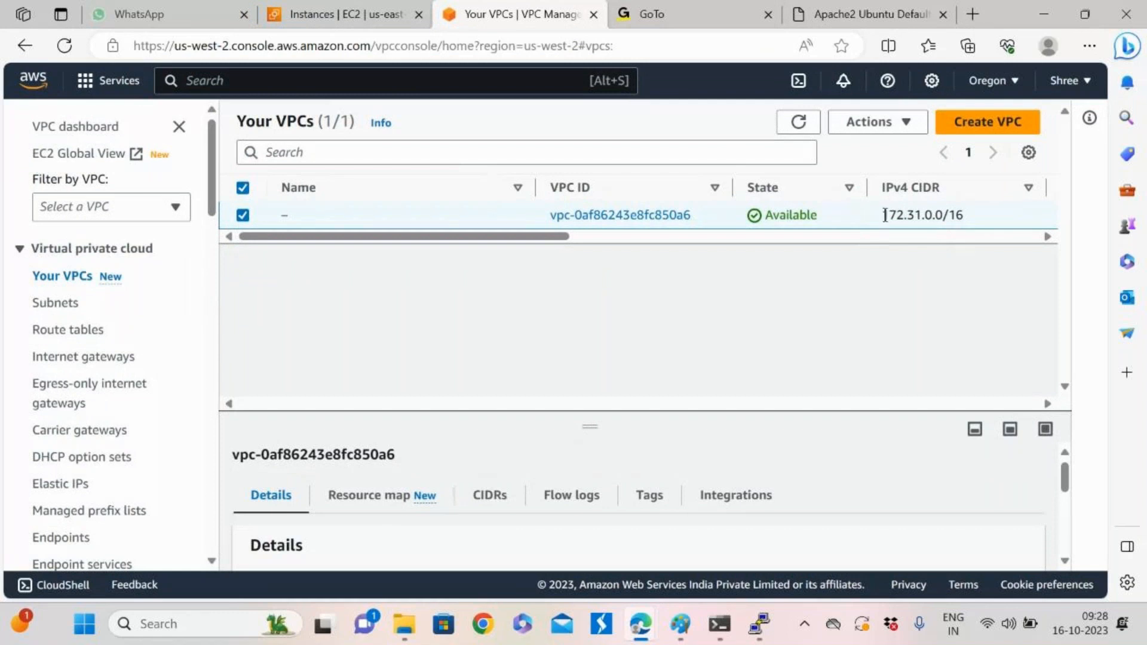
# Highlight the Oregon VPC's IPv4 CIDR and the matching source of demo-instance2's ICMP rule for comparison
pyautogui.moveTo(885, 215); pyautogui.dragTo(966, 215)
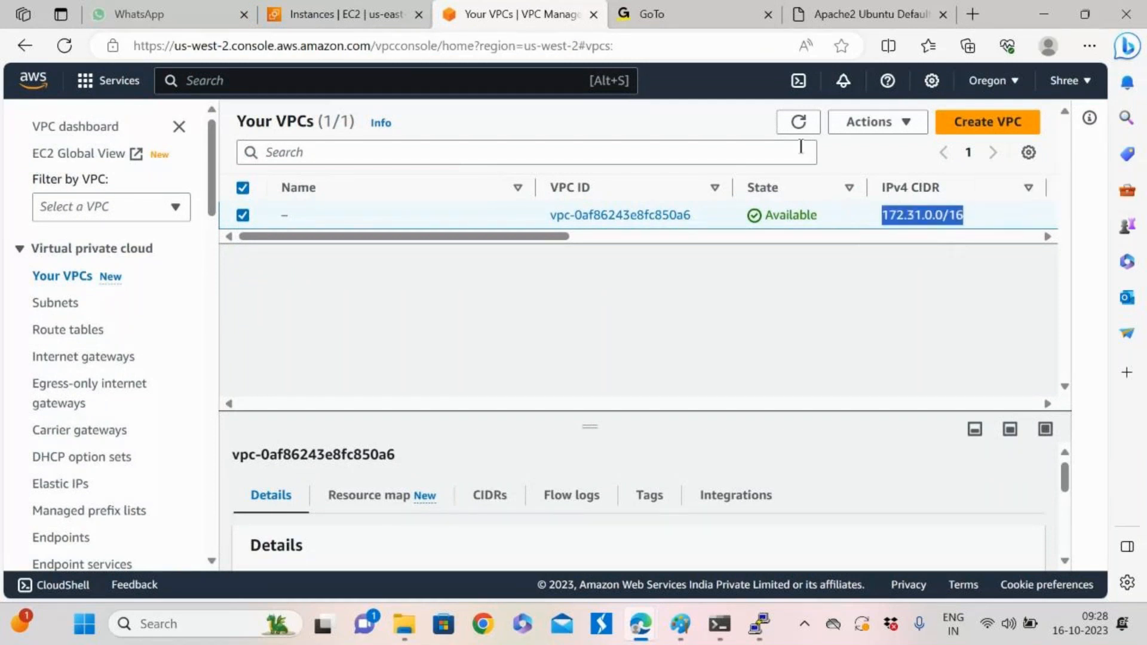
pyautogui.click(341, 15)
pyautogui.moveTo(873, 438); pyautogui.dragTo(970, 445)
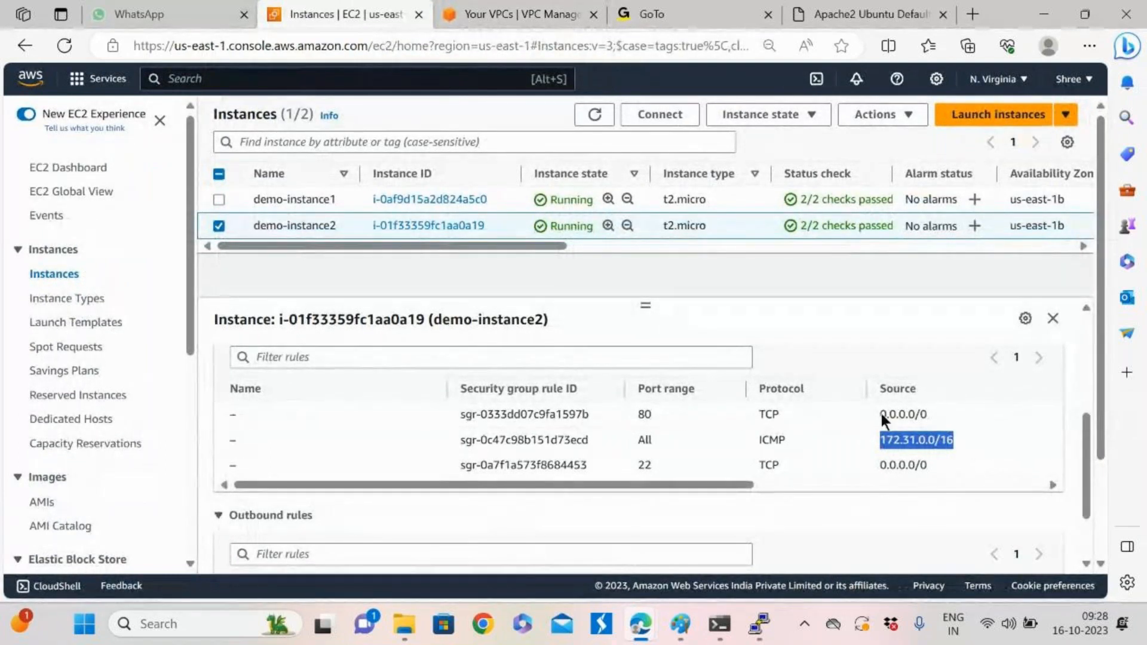
# Search for ec2 in the Oregon console, open its running instances list, and remove the instance state filter
pyautogui.click(550, 10)
pyautogui.click(198, 80)
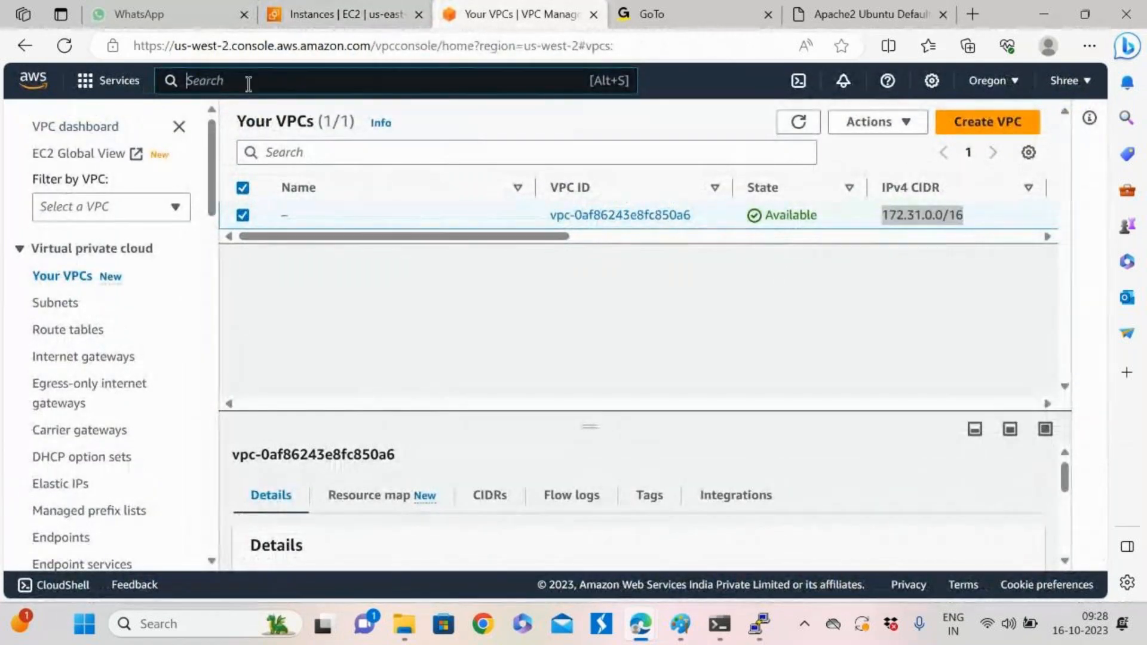
pyautogui.write('ec2')
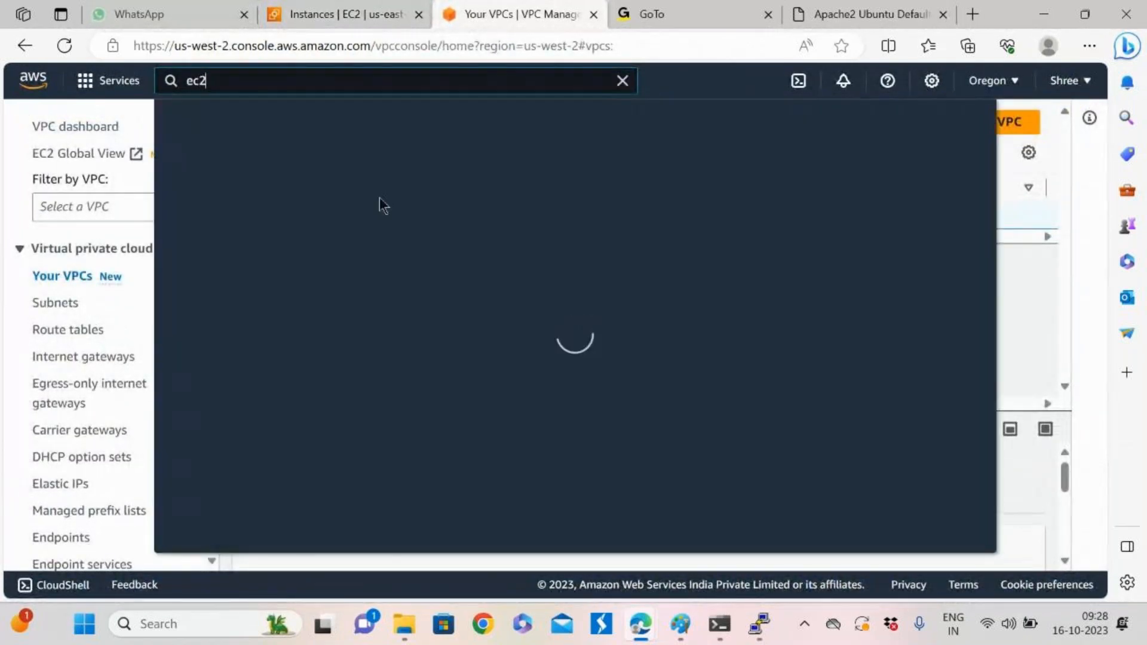
pyautogui.click(699, 273)
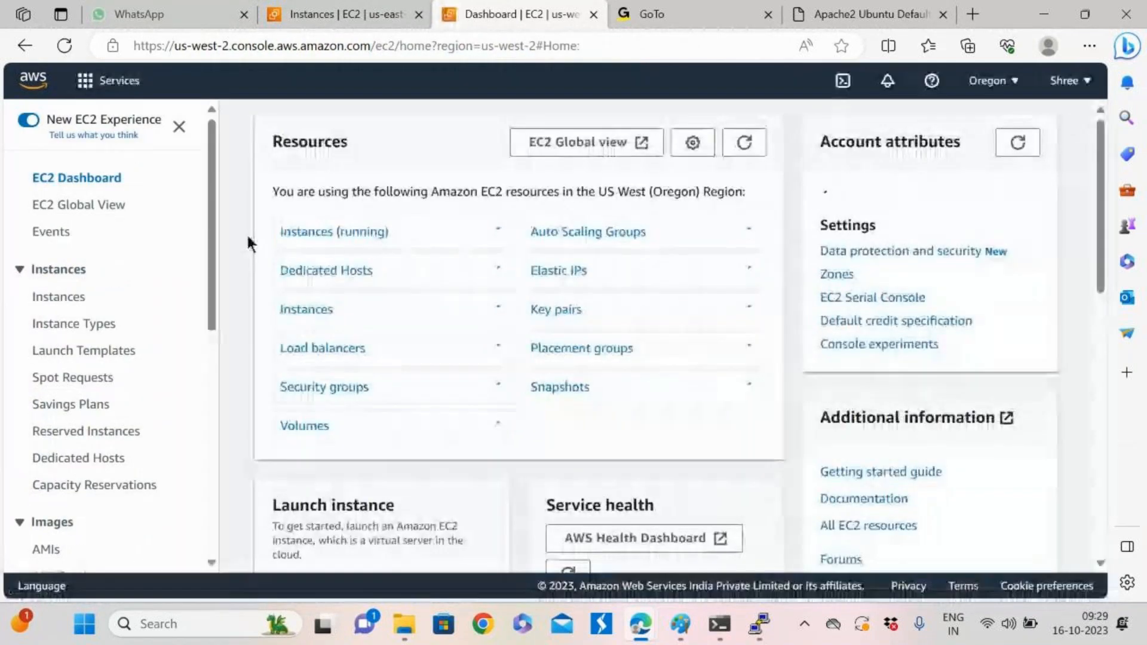
pyautogui.click(302, 232)
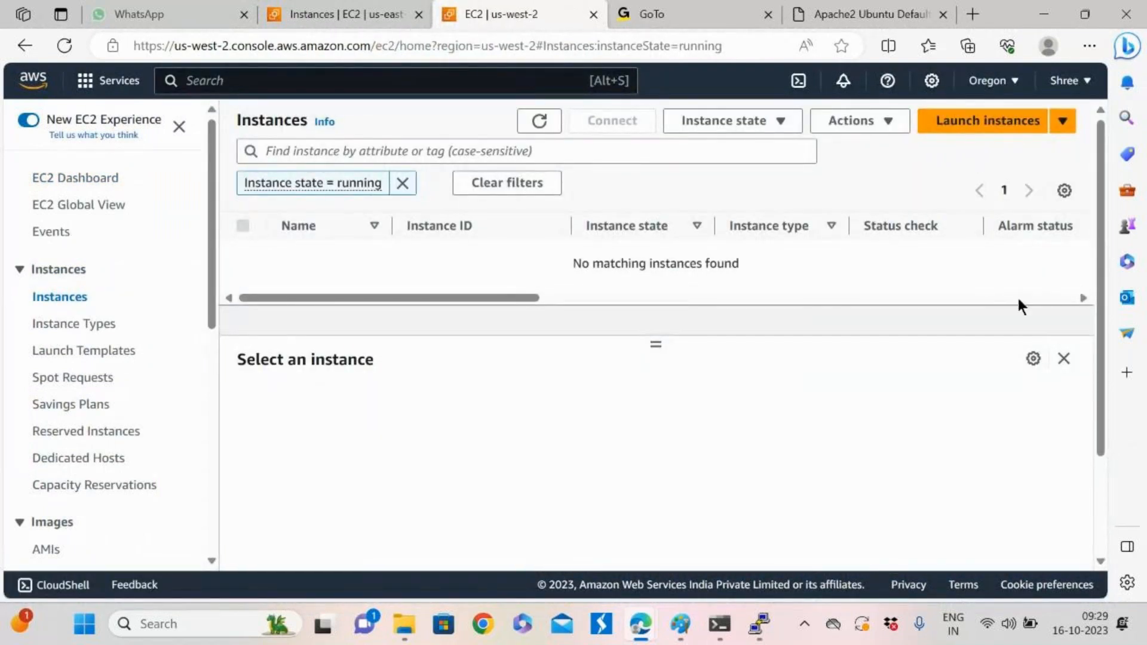
pyautogui.click(402, 183)
# Start launching an Oregon instance named demo-org-01 with the Ubuntu Server 22.04 LTS image
pyautogui.click(968, 121)
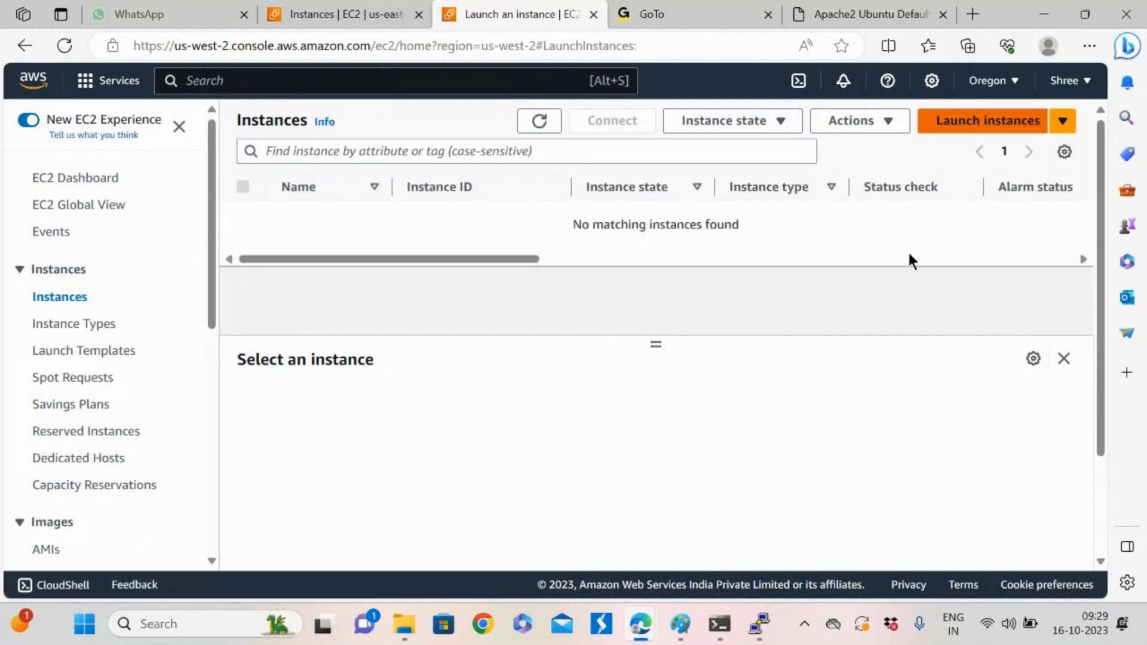
pyautogui.click(286, 364)
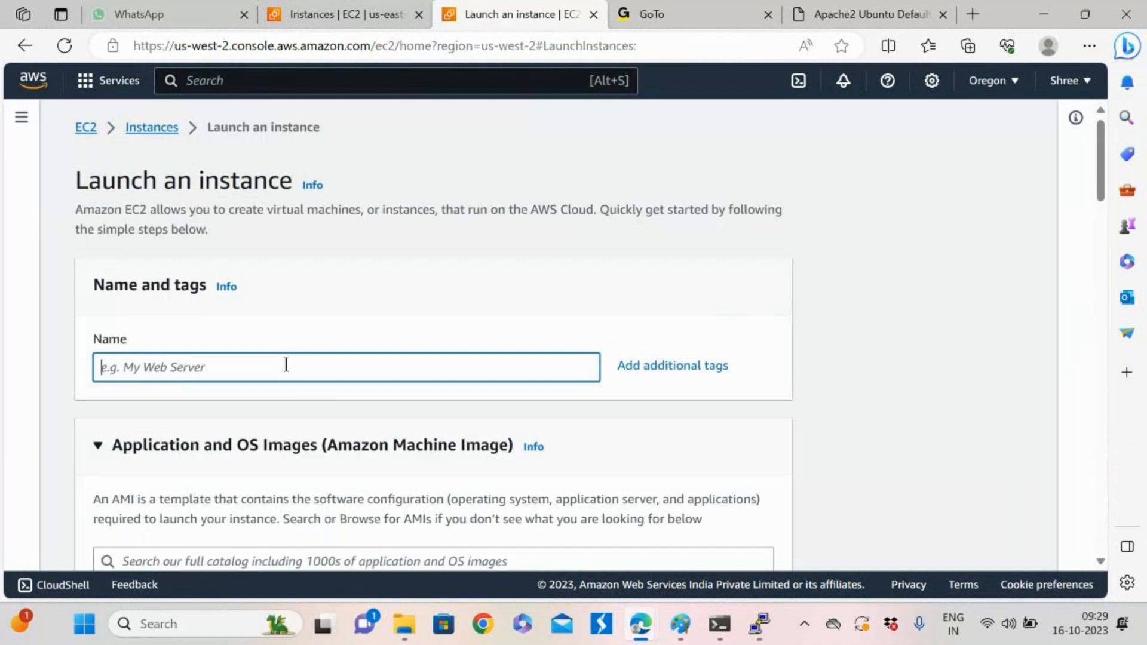
pyautogui.write('demo-org-01')
pyautogui.scroll(-1, 431, 341)
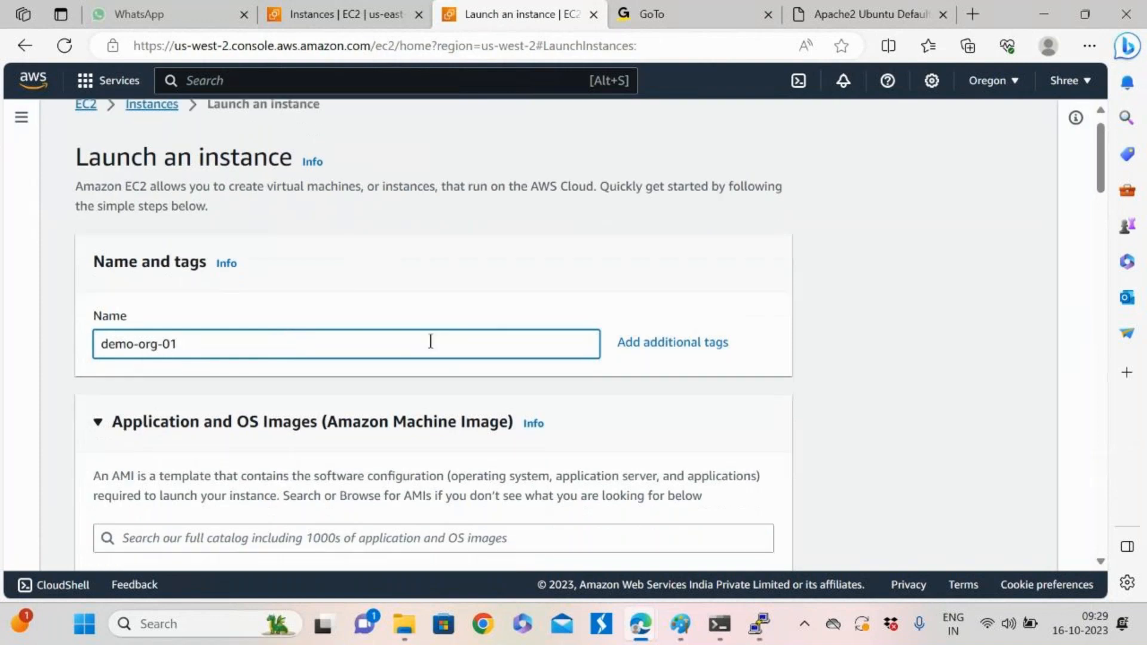
pyautogui.scroll(-4, 430, 341)
pyautogui.click(343, 433)
pyautogui.scroll(-6, 438, 404)
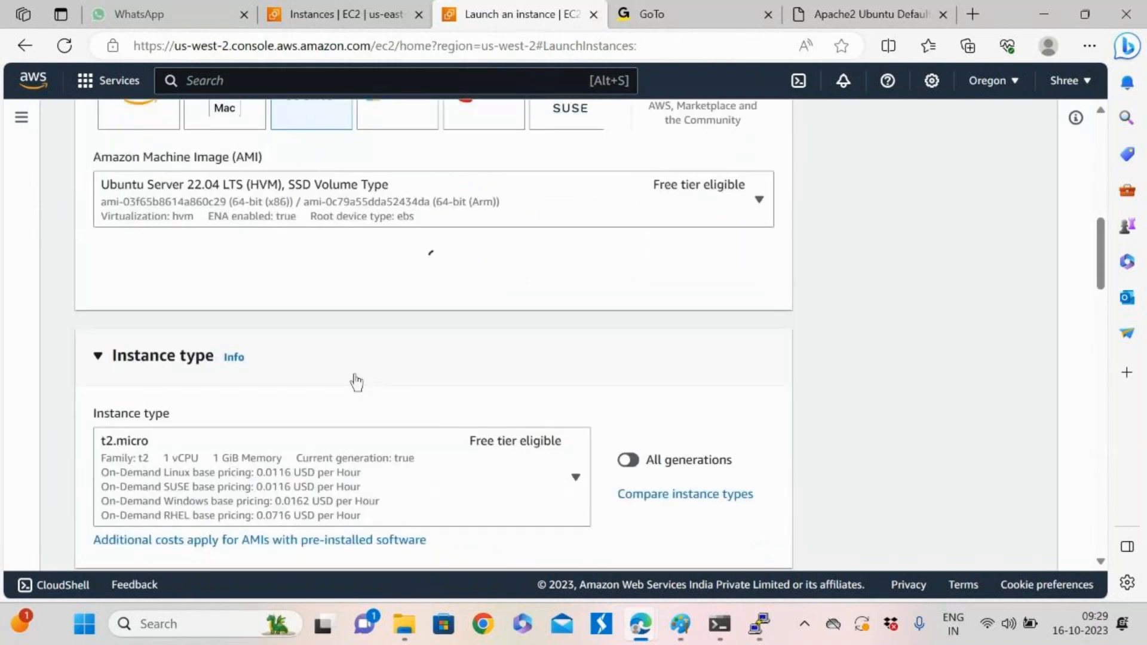
# Choose the july02 key pair for the demo-org-01 instance
pyautogui.scroll(-1, 356, 382)
pyautogui.scroll(-5, 417, 435)
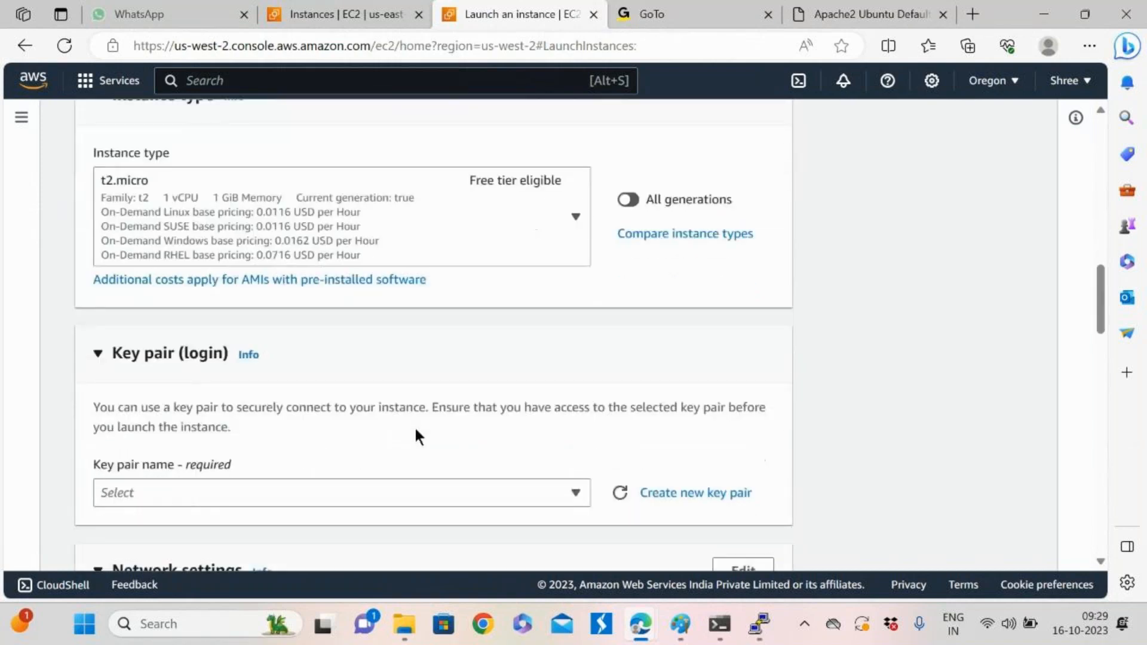
pyautogui.scroll(-1, 414, 426)
pyautogui.click(272, 420)
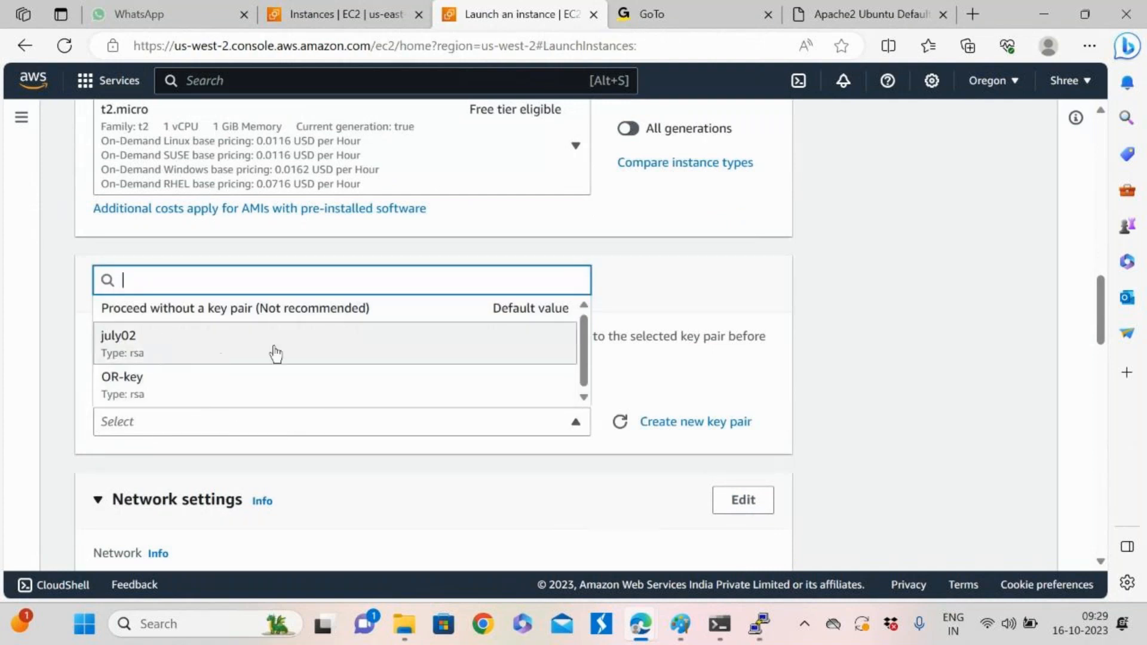
pyautogui.click(238, 348)
# Assign the existing default security group to demo-org-01 and launch the instance
pyautogui.scroll(-1, 794, 413)
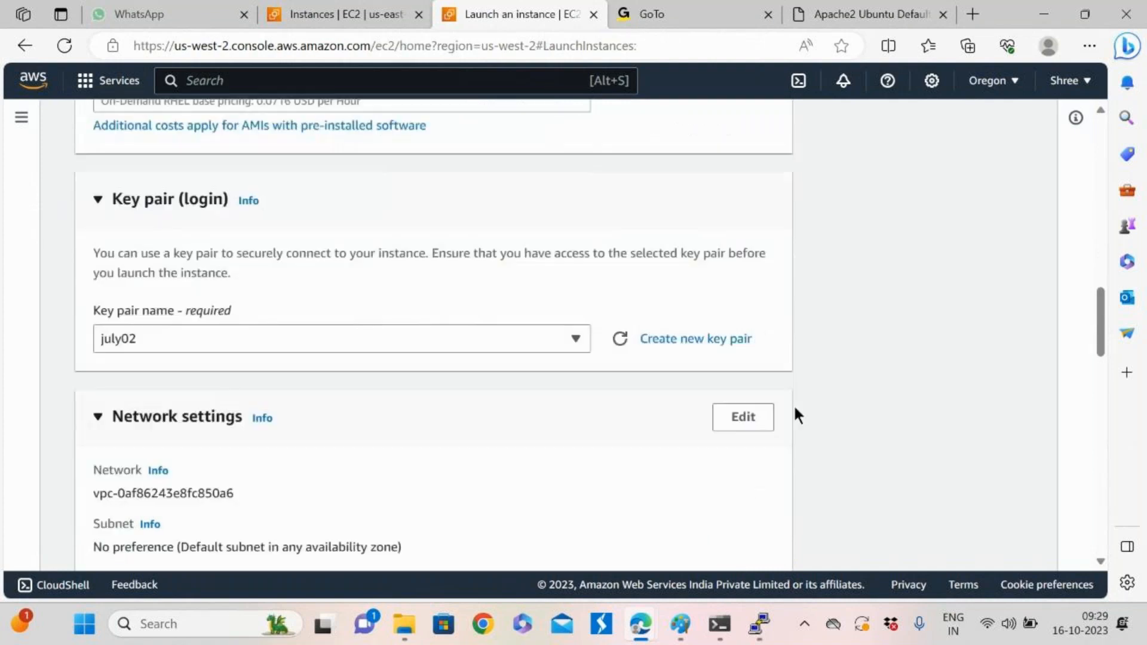
pyautogui.scroll(-5, 795, 412)
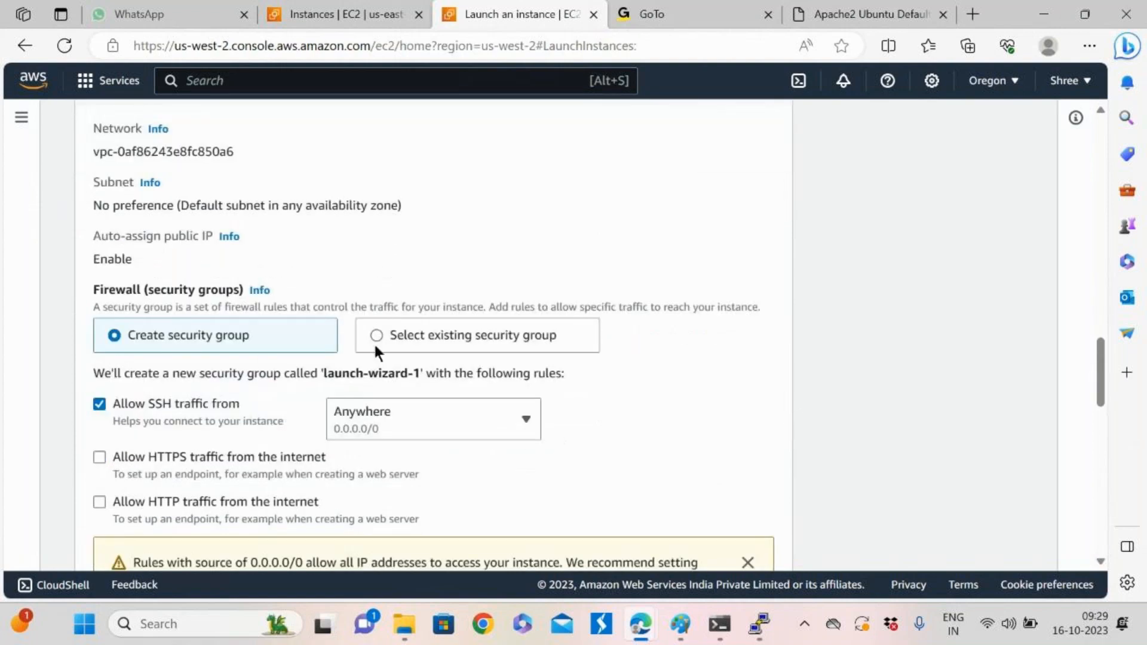
pyautogui.click(379, 335)
pyautogui.click(281, 399)
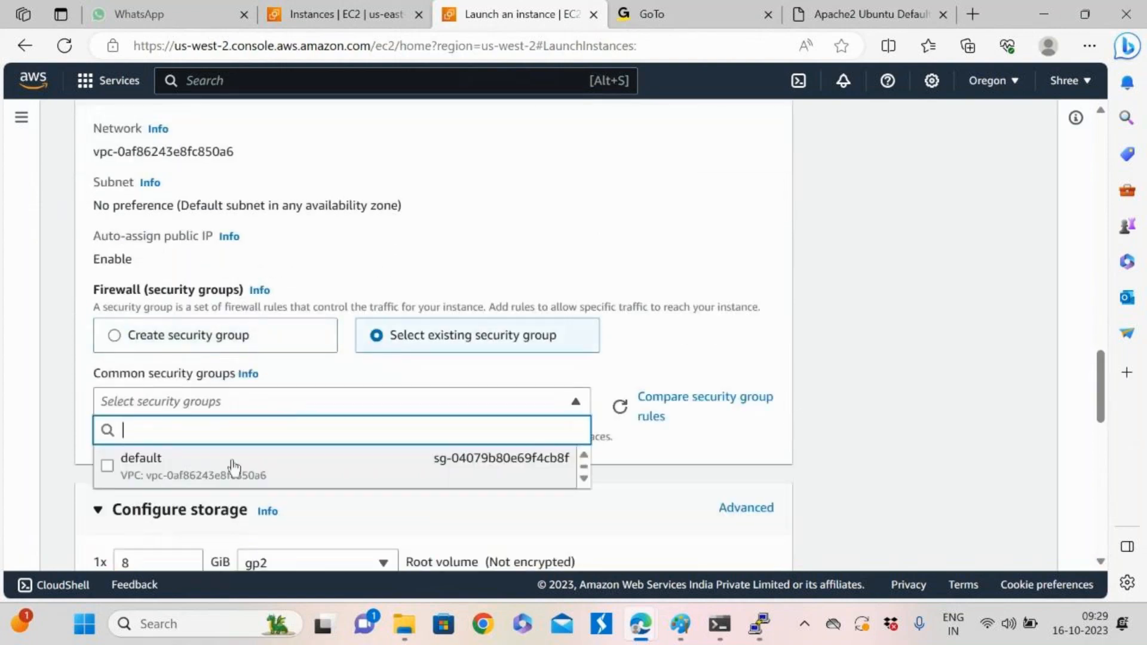
pyautogui.click(498, 480)
pyautogui.scroll(-7, 597, 457)
pyautogui.scroll(-6, 597, 469)
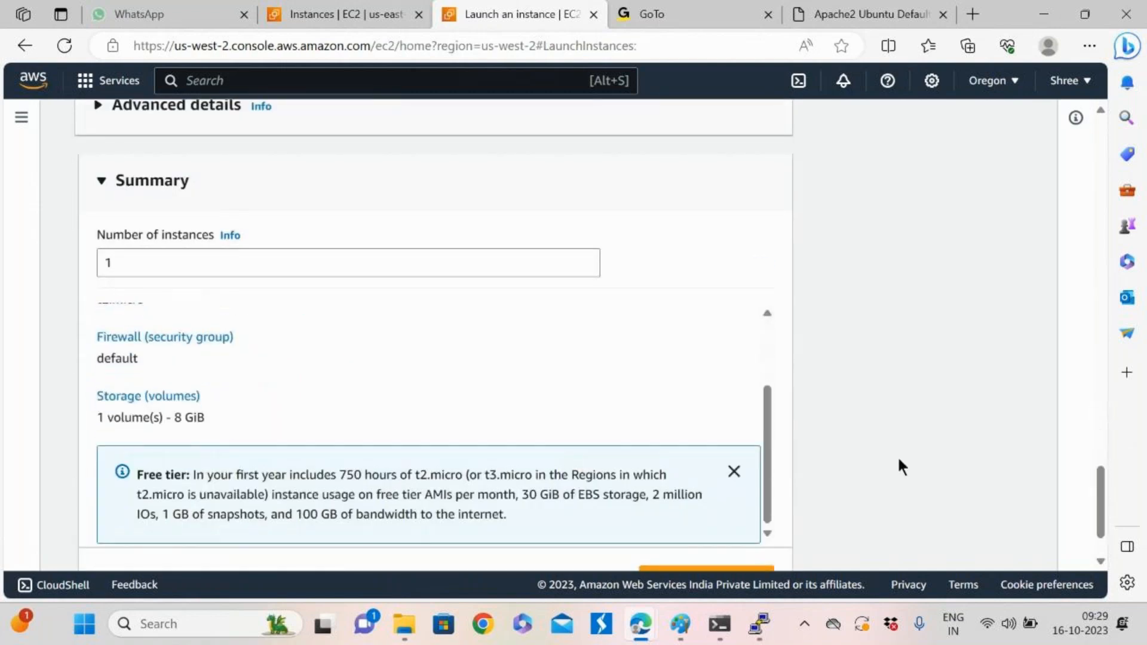
pyautogui.scroll(-2, 968, 454)
pyautogui.click(715, 506)
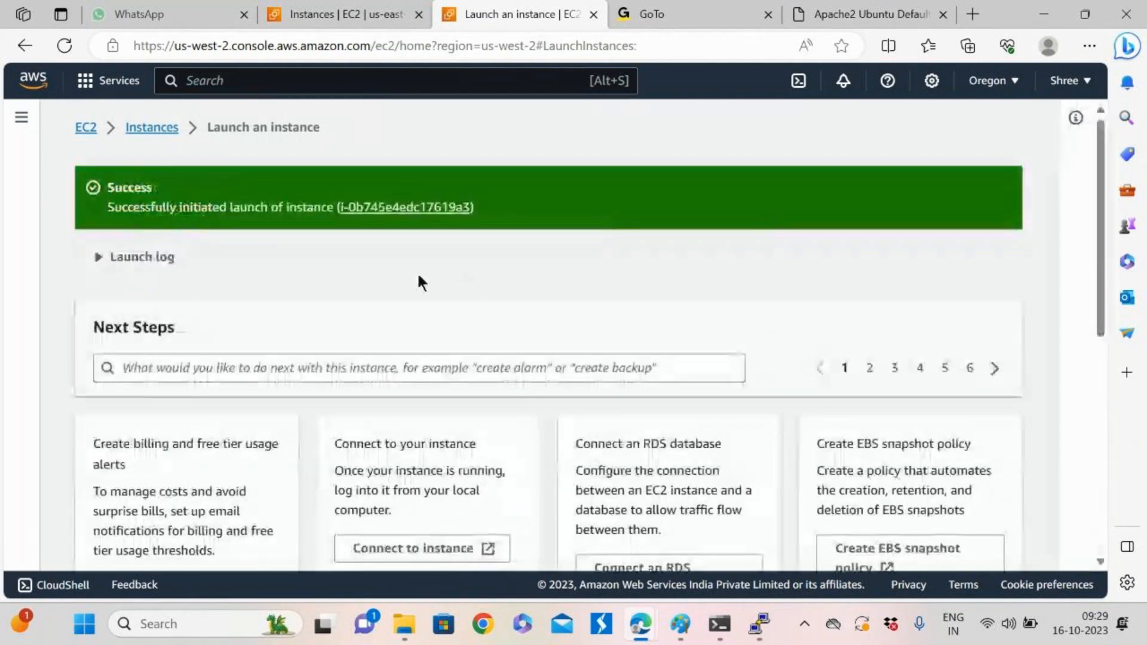
# Open the instances list, view demo-org-01's networking details, and open its VPC
pyautogui.click(139, 138)
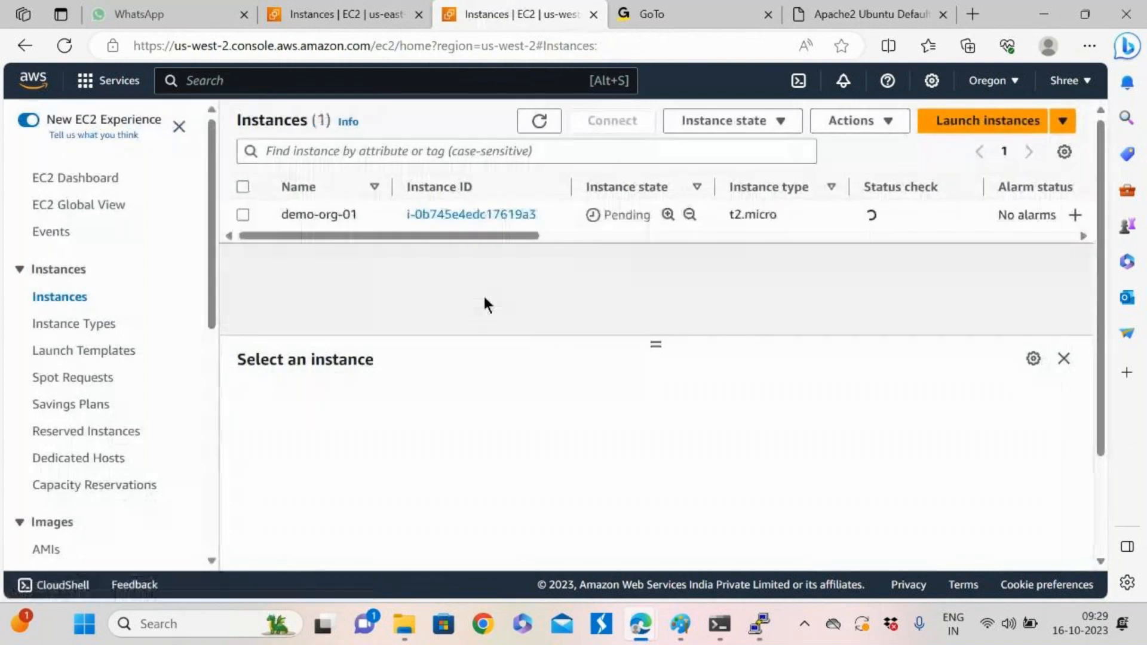
pyautogui.click(243, 215)
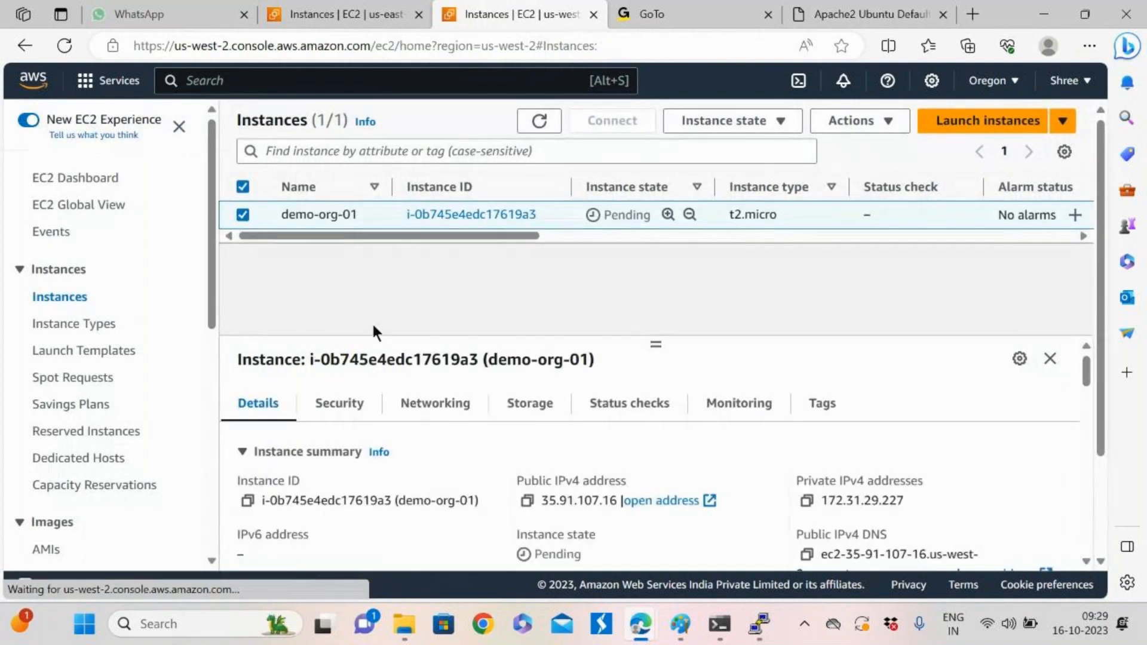
pyautogui.click(439, 402)
pyautogui.scroll(-2, 704, 471)
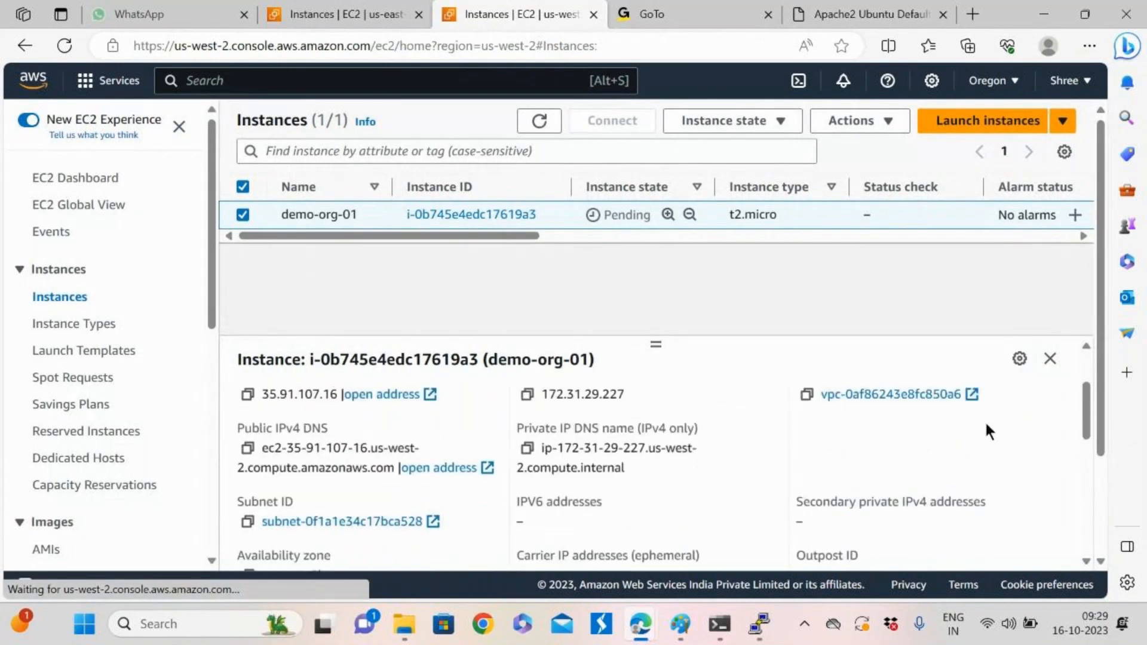
pyautogui.click(893, 395)
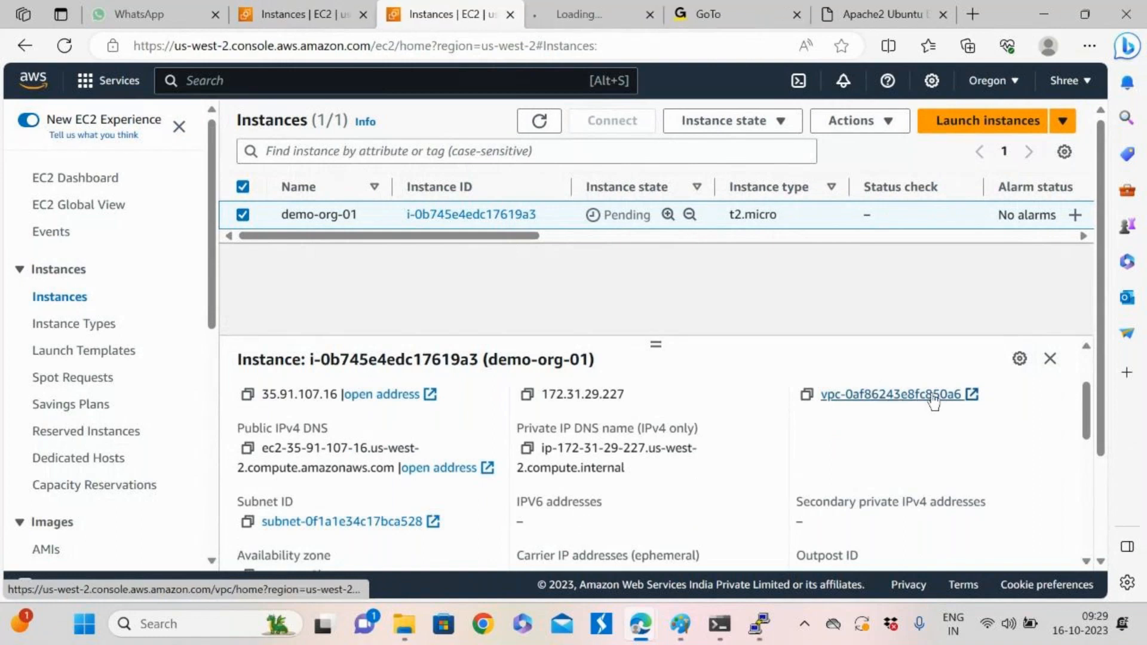
# Compare the IPv4 CIDR of demo-org-01's VPC in Oregon with the source of demo-instance2's ICMP inbound rule in N. Virginia
pyautogui.click(578, 13)
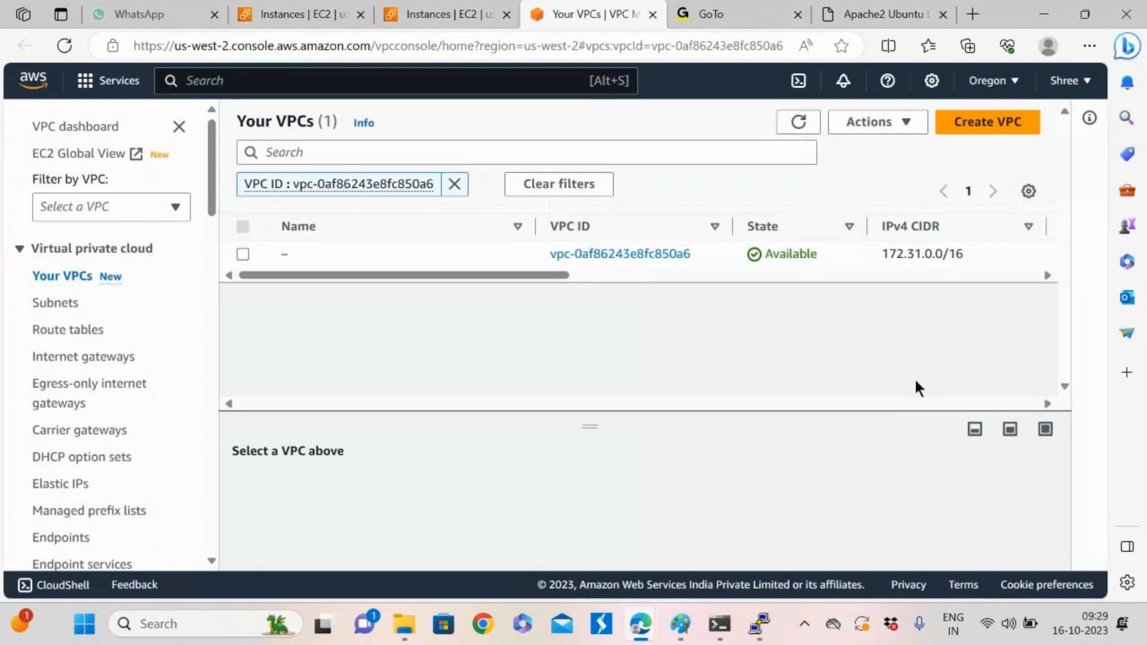
pyautogui.moveTo(881, 254); pyautogui.dragTo(992, 257)
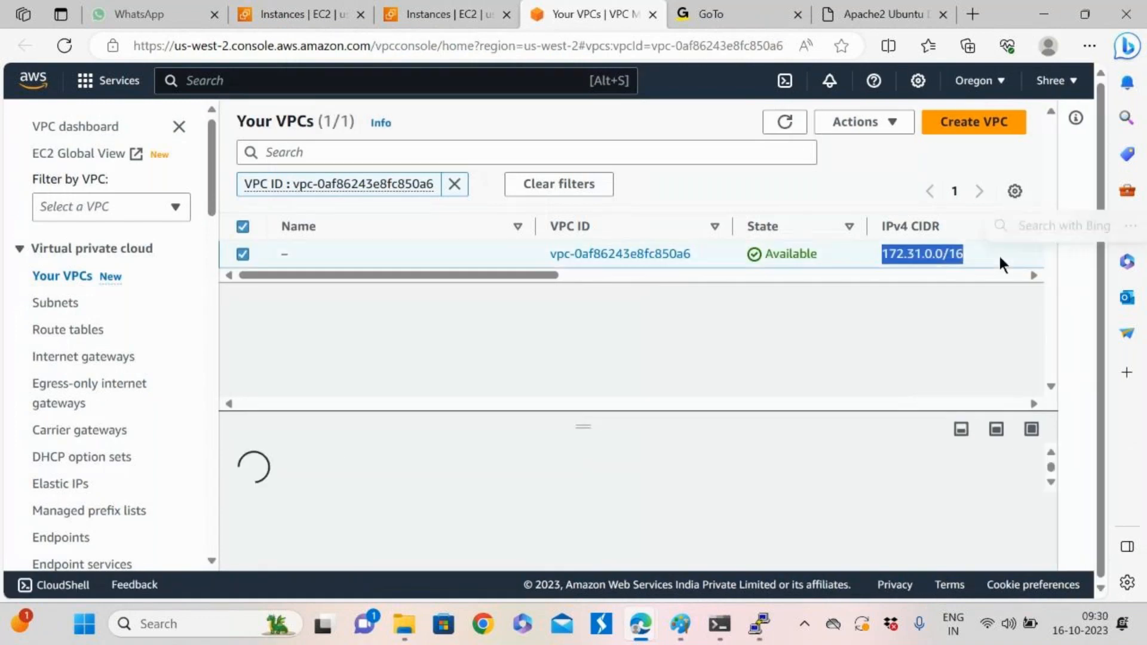
pyautogui.click(296, 13)
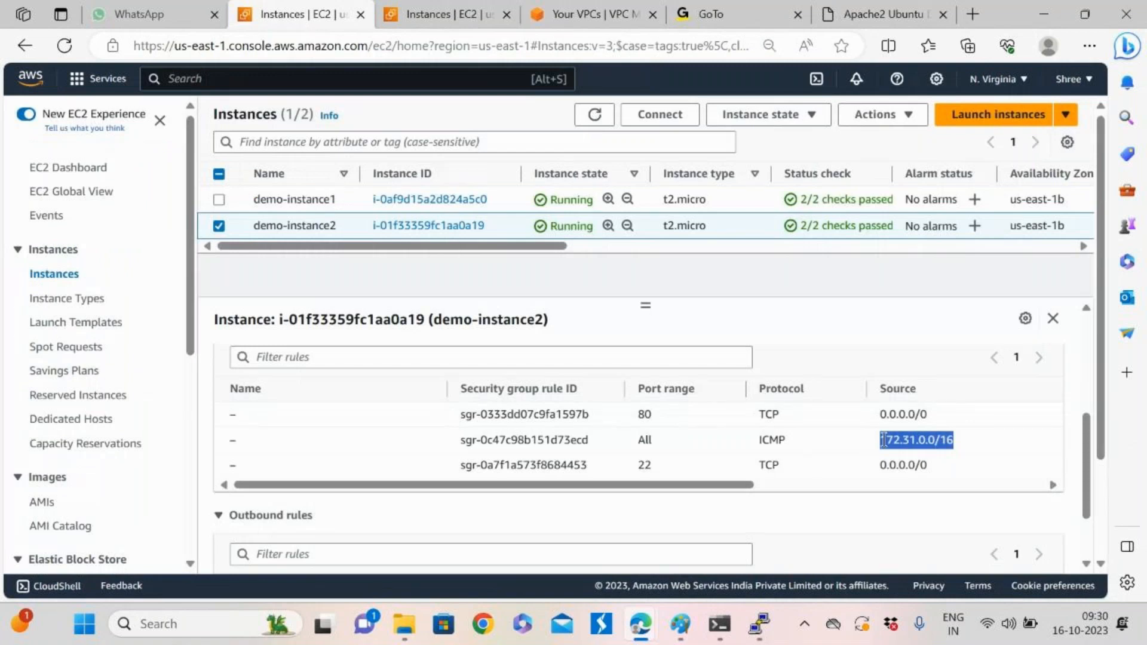
pyautogui.click(442, 12)
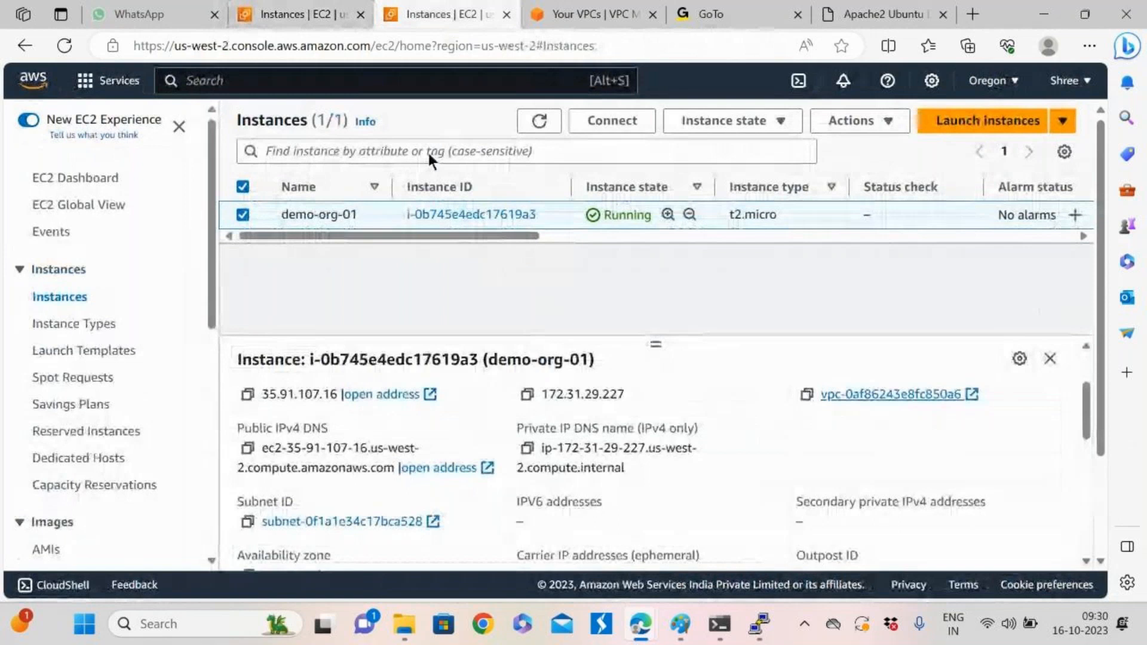
pyautogui.click(297, 13)
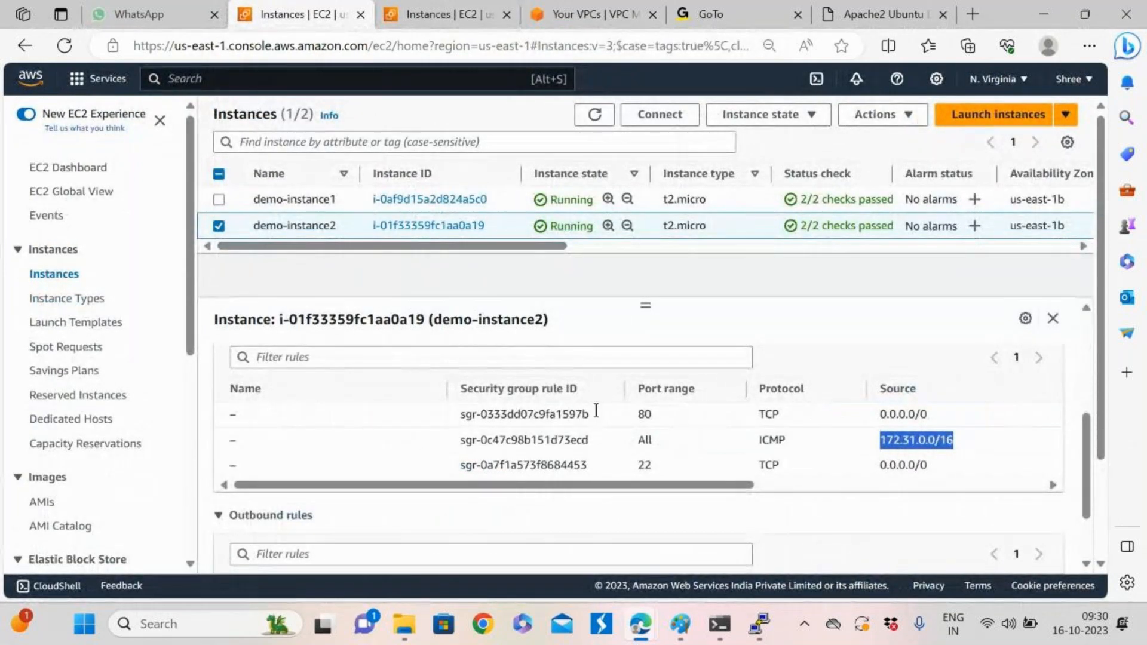
pyautogui.click(964, 440)
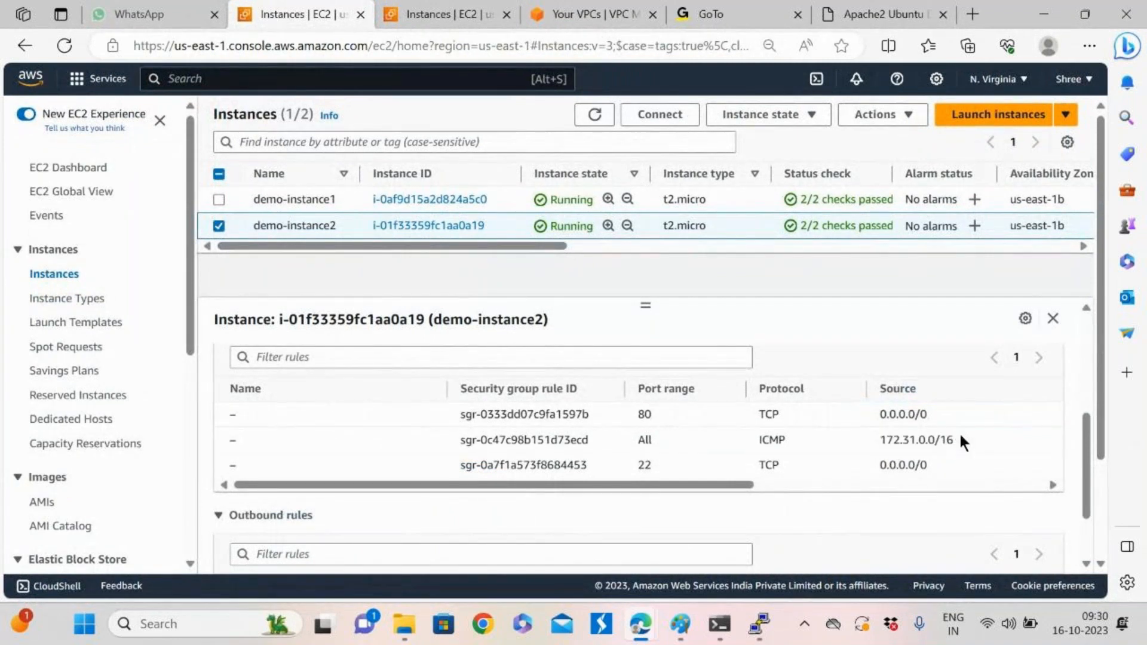
pyautogui.moveTo(960, 435); pyautogui.dragTo(878, 439)
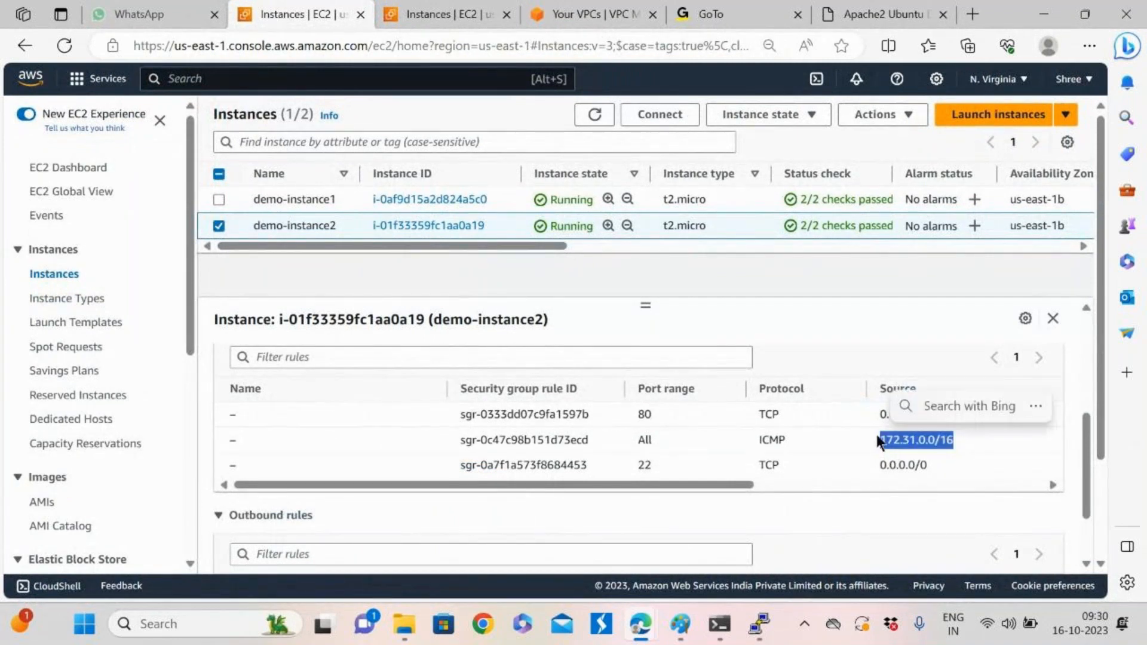
pyautogui.click(966, 447)
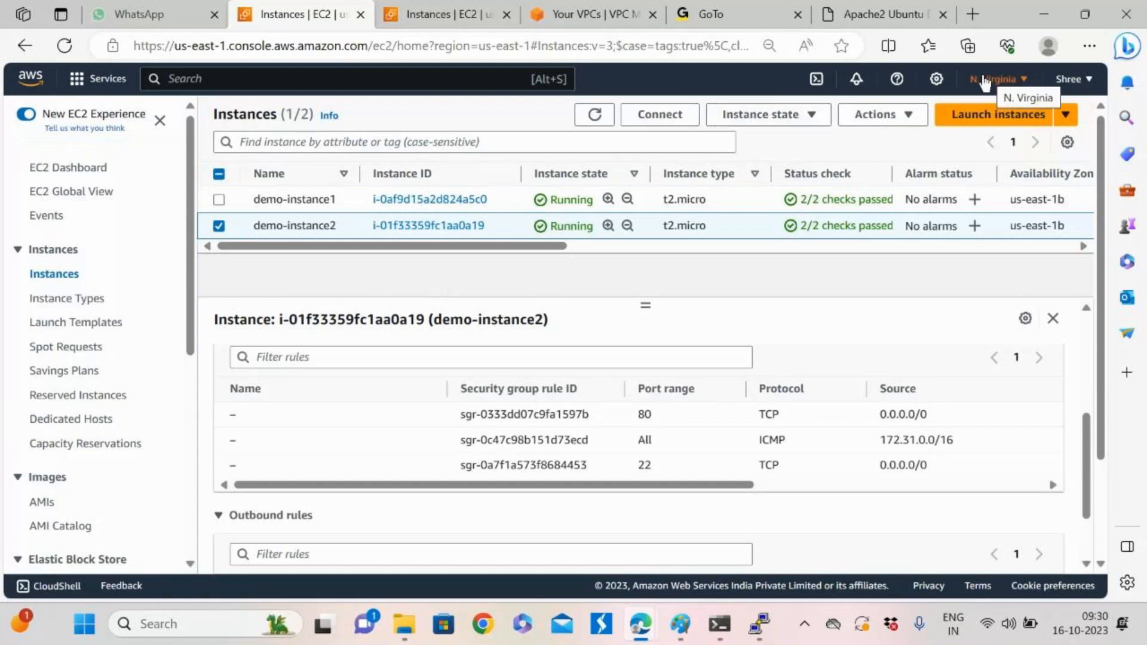
pyautogui.click(588, 15)
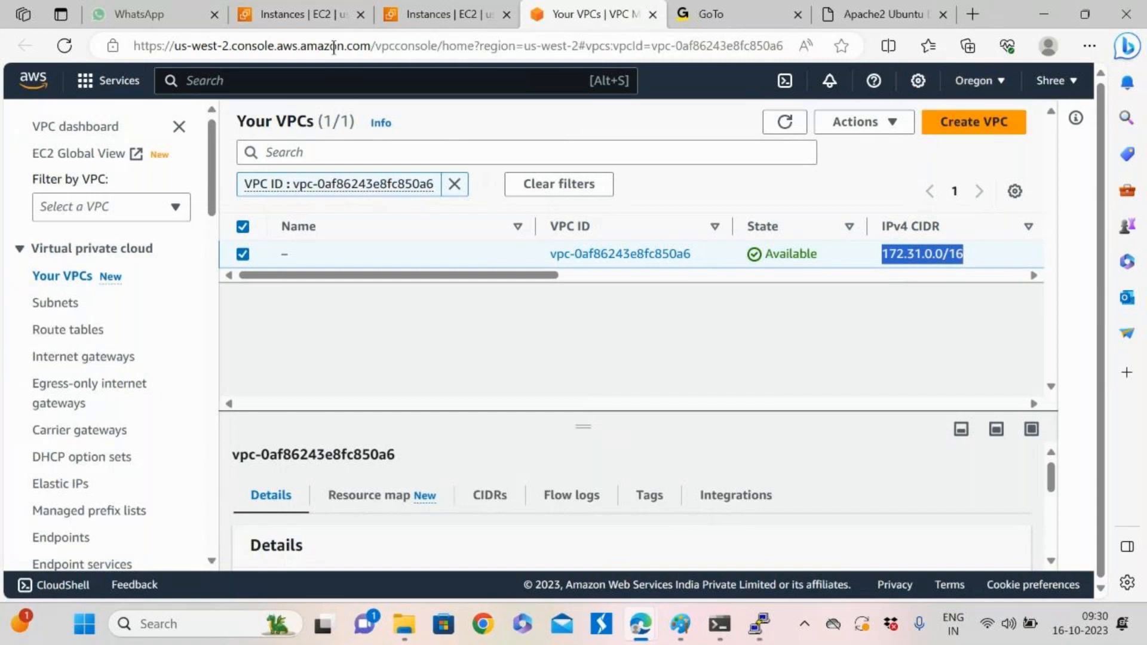
pyautogui.click(288, 11)
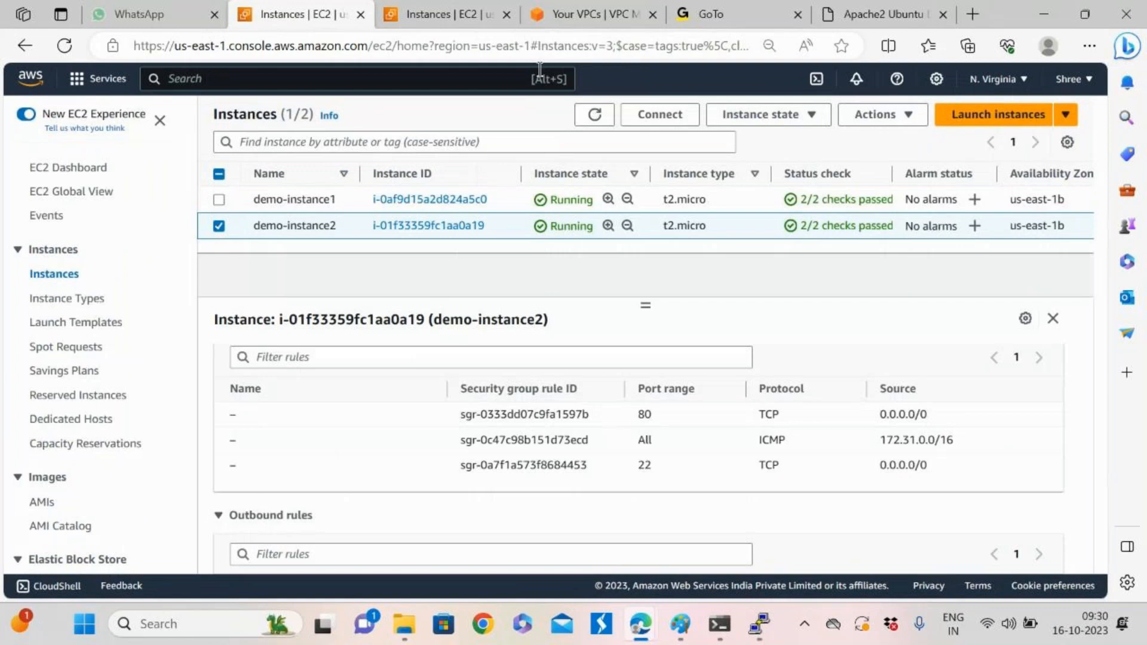
pyautogui.click(587, 16)
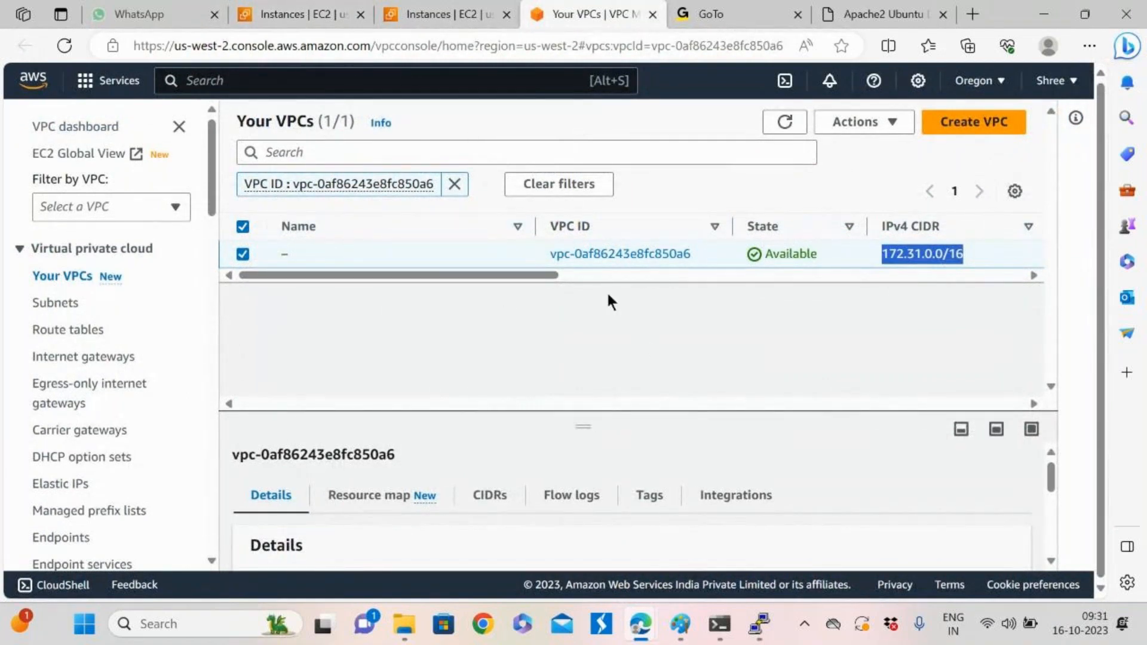
pyautogui.click(307, 10)
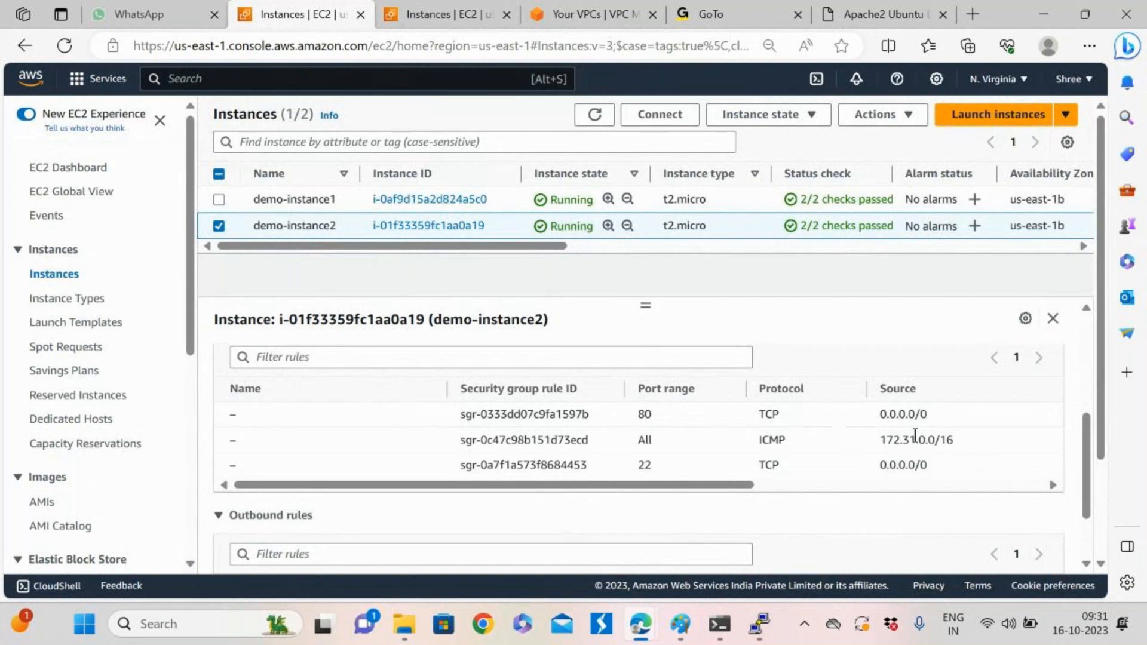
pyautogui.moveTo(883, 445); pyautogui.dragTo(970, 442)
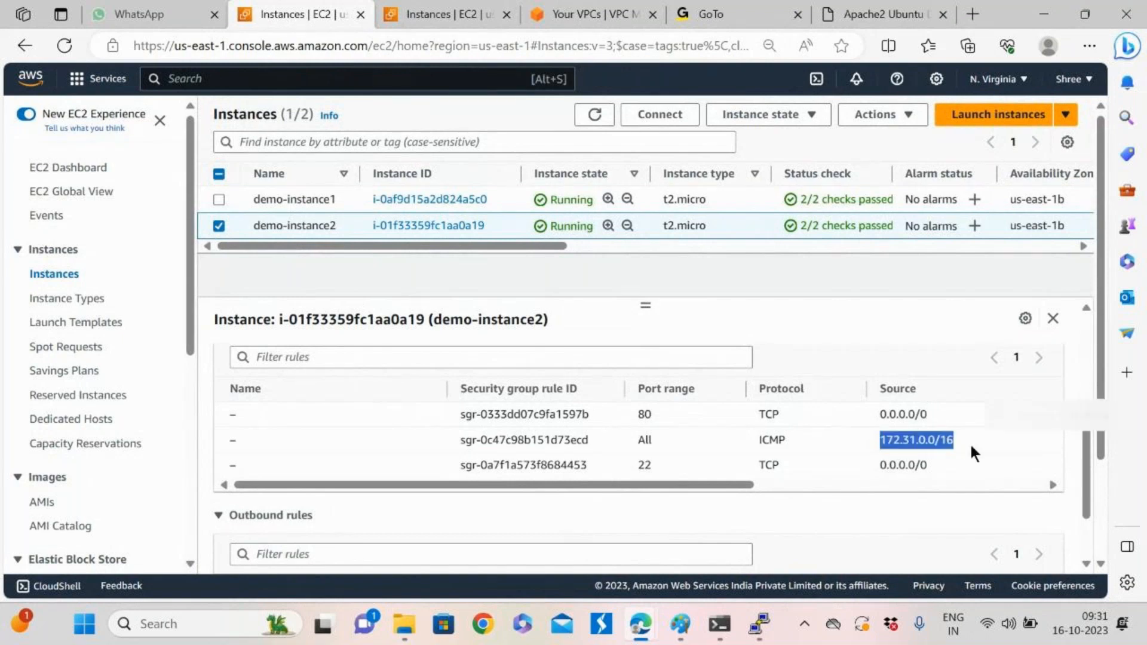
pyautogui.click(936, 466)
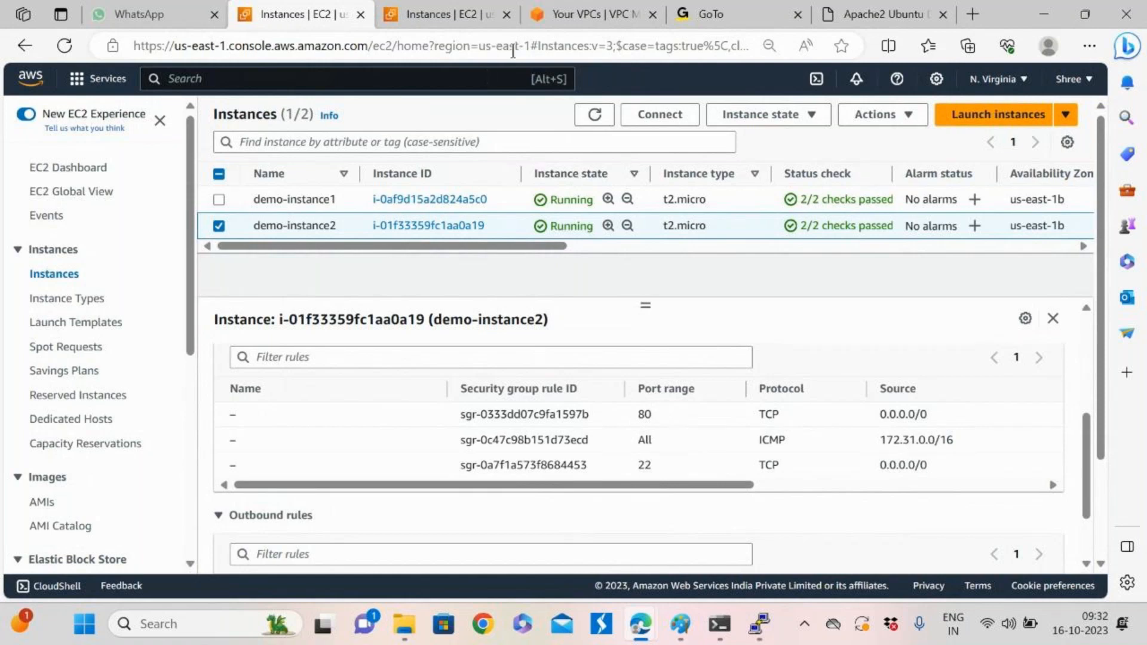
# Examine the routes in the Oregon VPC's route table and return to demo-instance2's inbound rules in N. Virginia
pyautogui.click(561, 18)
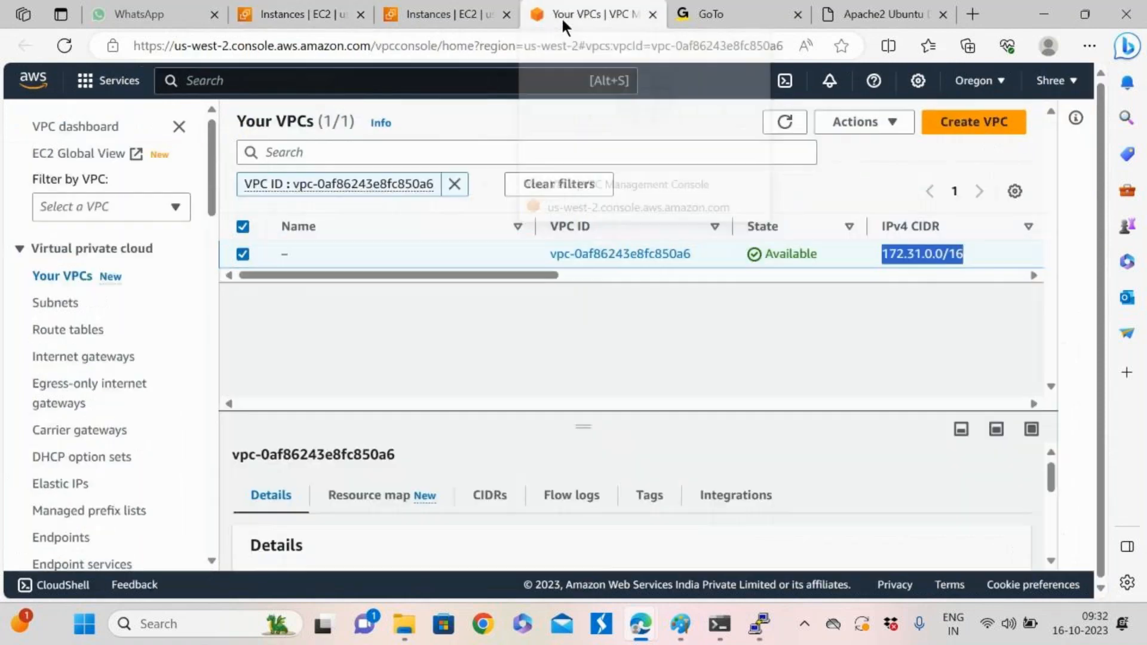
pyautogui.click(76, 331)
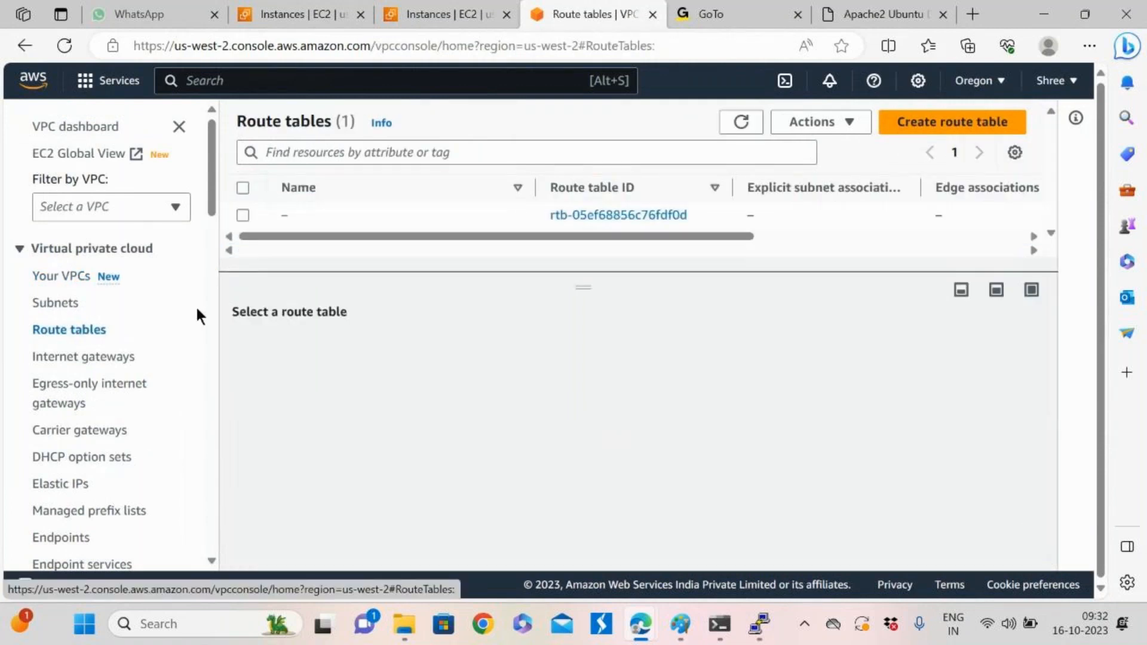
pyautogui.click(624, 222)
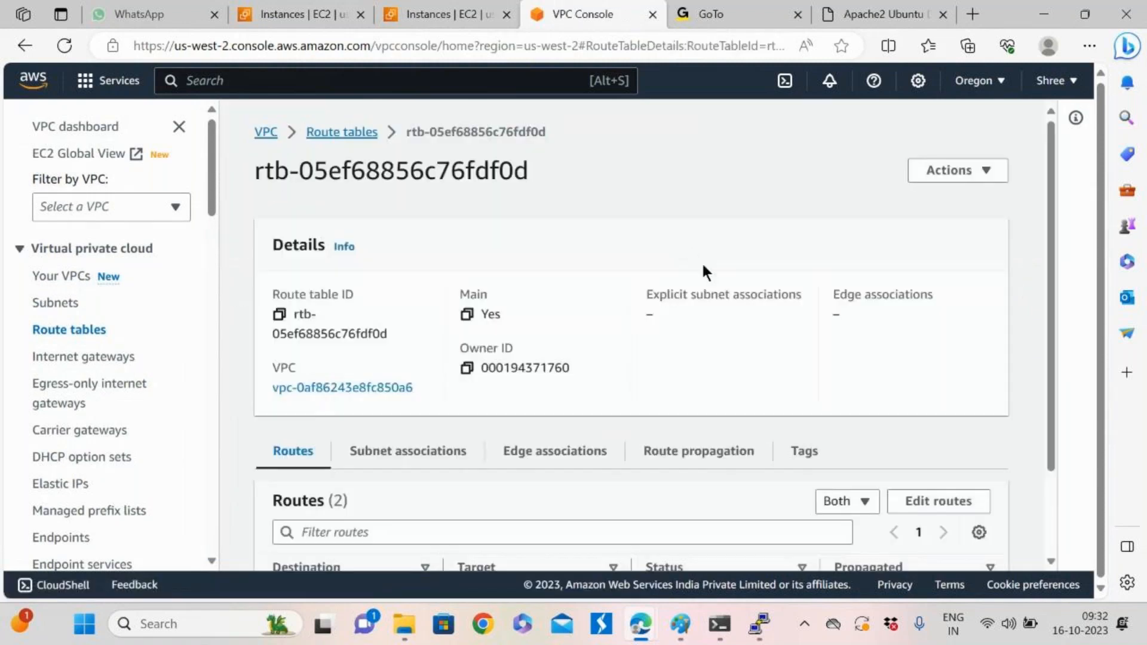
pyautogui.scroll(-3, 558, 323)
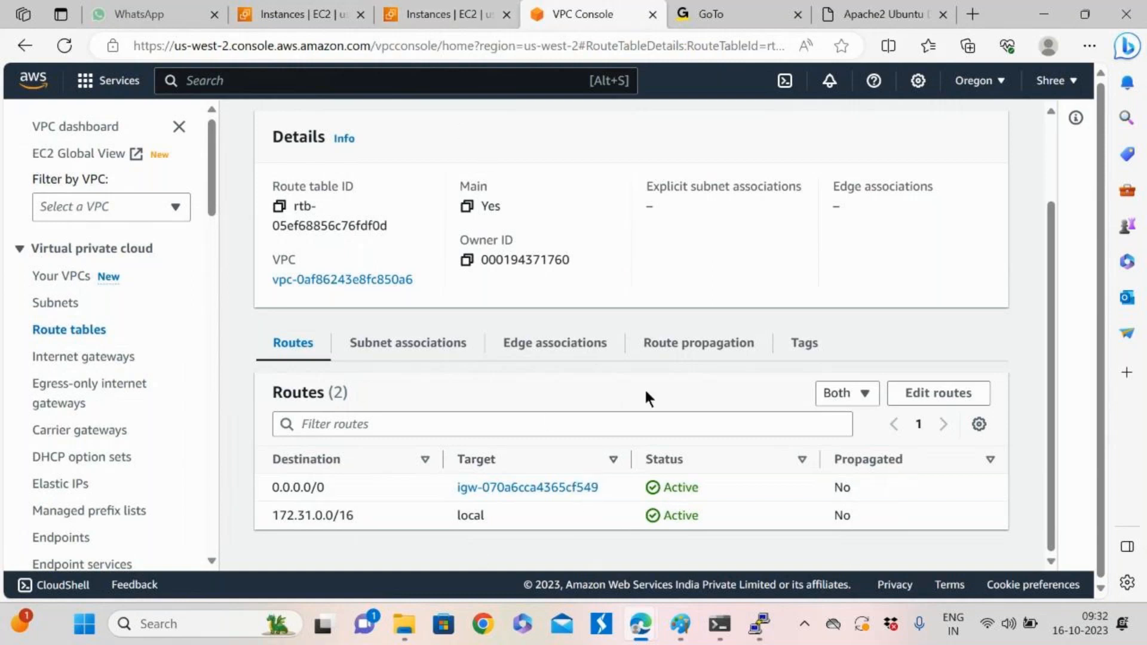
pyautogui.click(410, 7)
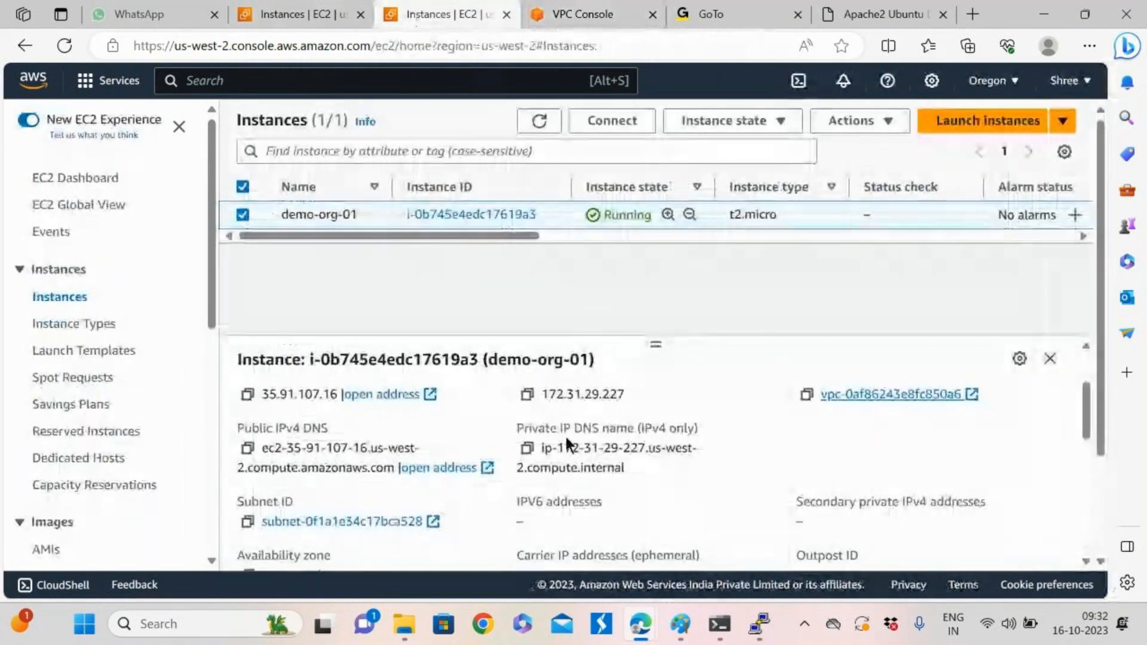
pyautogui.click(279, 16)
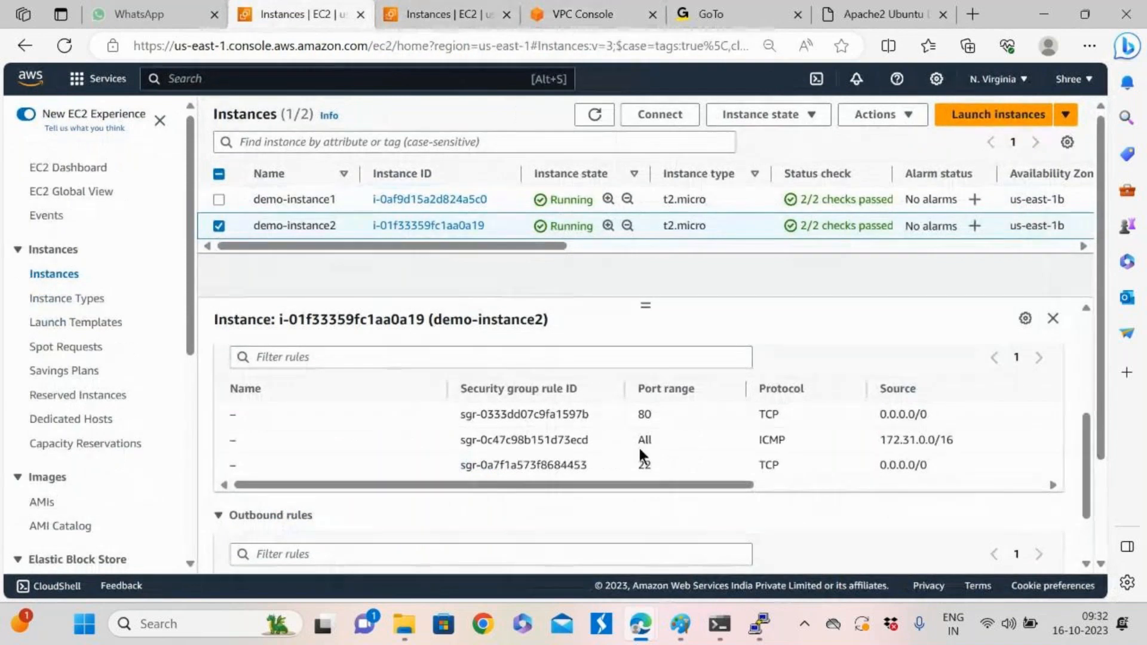
# Switch to the VPC console's route table details and examine the 0.0.0.0/0 route through the internet gateway
pyautogui.click(565, 15)
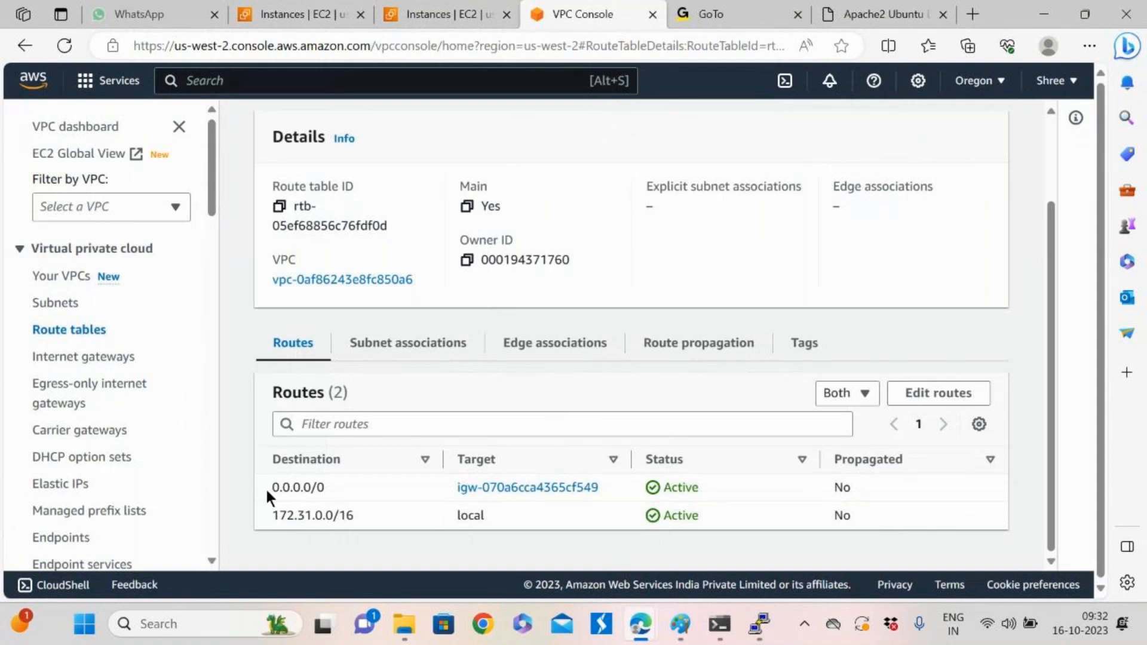
pyautogui.moveTo(271, 487); pyautogui.dragTo(331, 485)
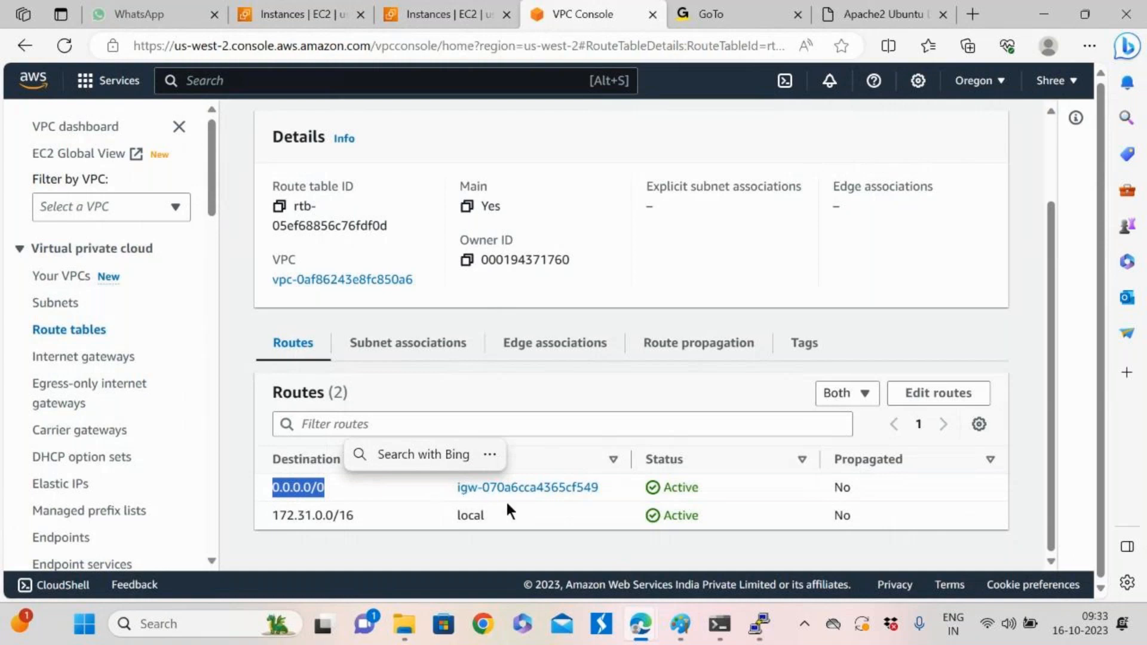
pyautogui.click(540, 546)
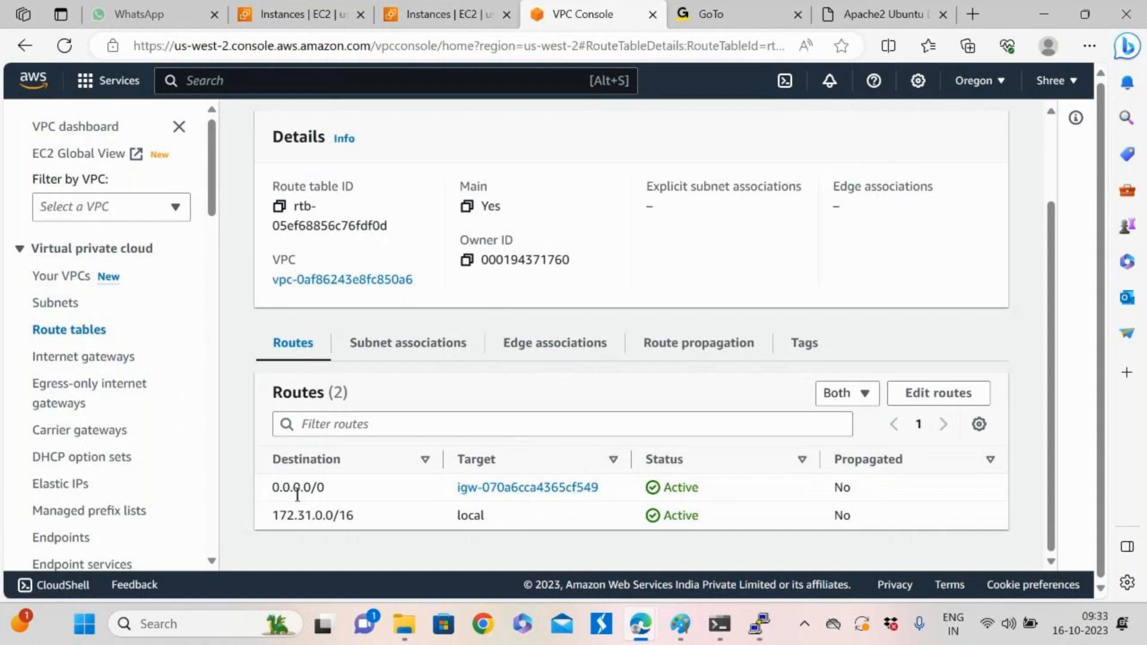
pyautogui.moveTo(331, 484); pyautogui.dragTo(265, 483)
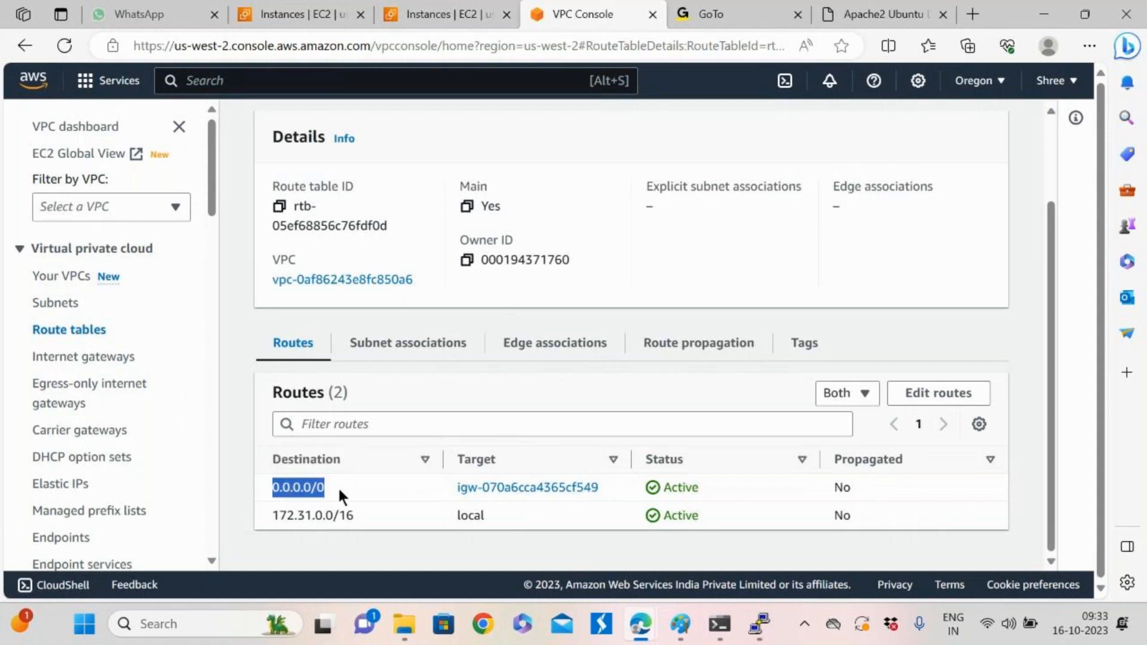
pyautogui.moveTo(338, 486); pyautogui.dragTo(303, 488)
pyautogui.click(347, 486)
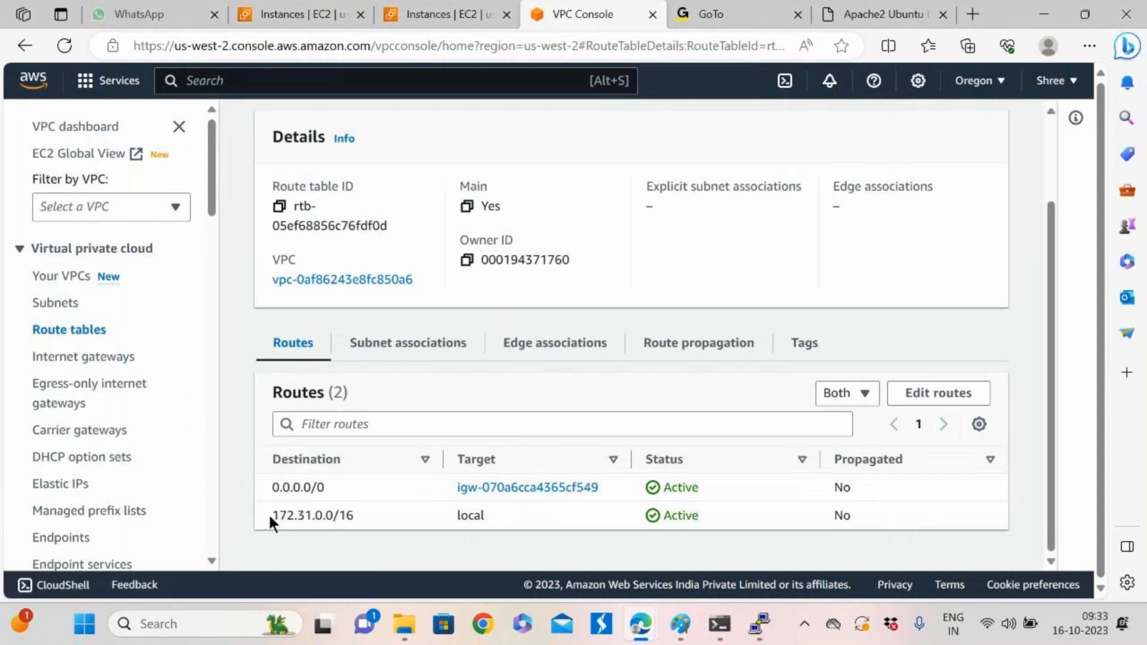
# Examine the route table's local route and copy its destination 172.31.0.0/16
pyautogui.moveTo(271, 511); pyautogui.dragTo(890, 521)
pyautogui.click(584, 561)
pyautogui.moveTo(269, 512); pyautogui.dragTo(334, 515)
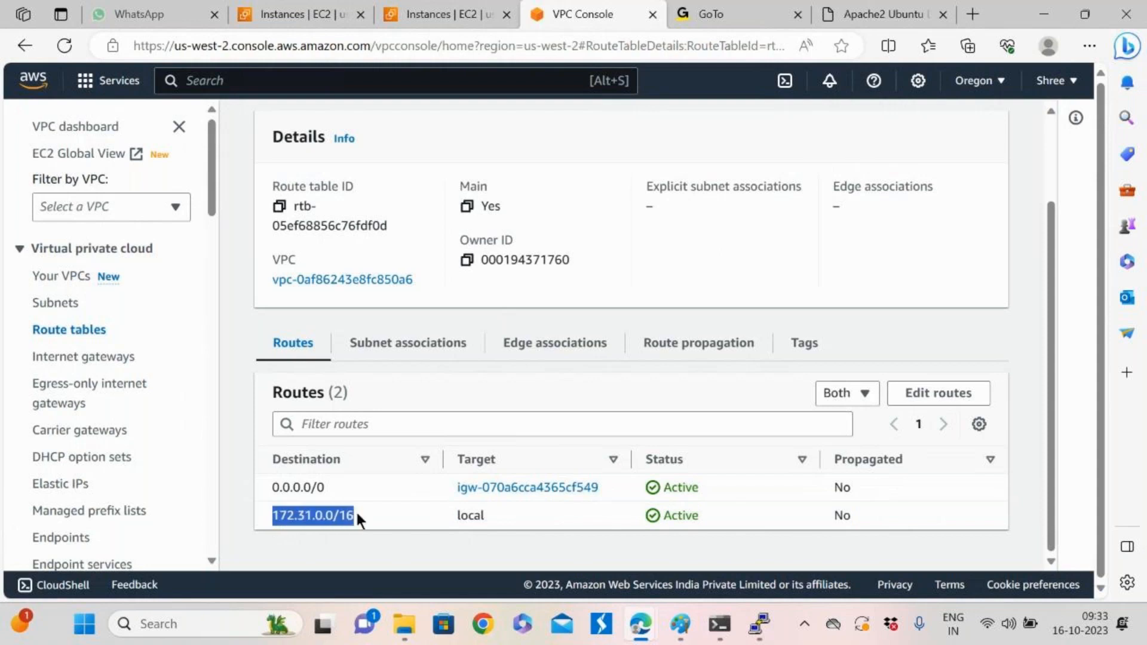
pyautogui.click(357, 520)
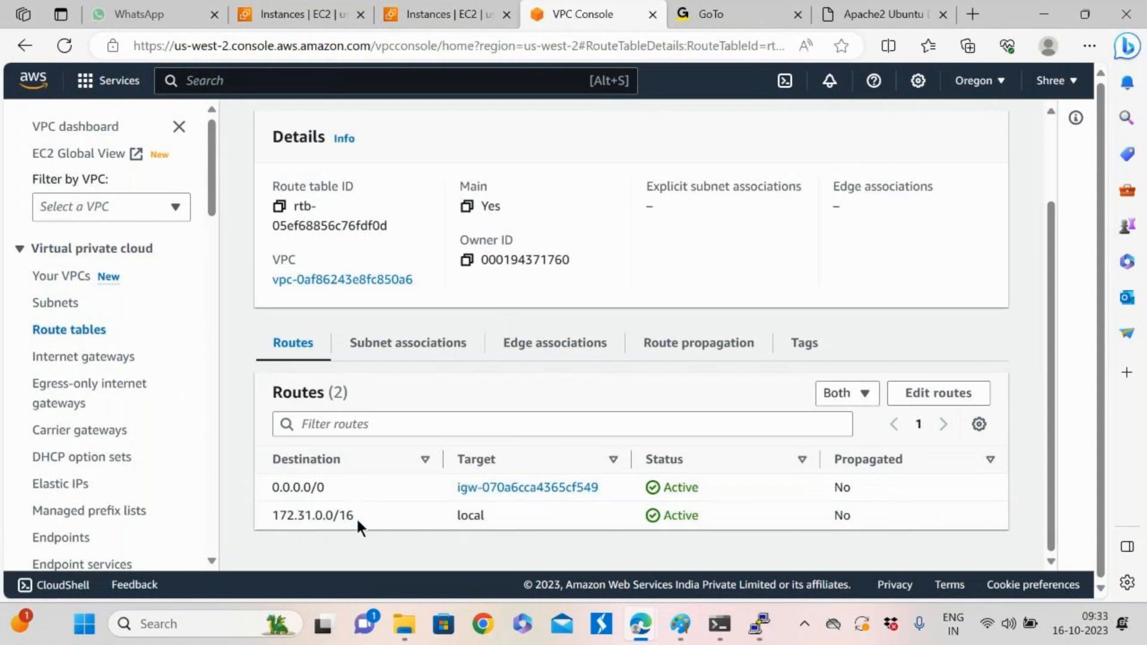
pyautogui.moveTo(450, 518); pyautogui.dragTo(503, 510)
pyautogui.click(508, 515)
pyautogui.moveTo(356, 515); pyautogui.dragTo(275, 518)
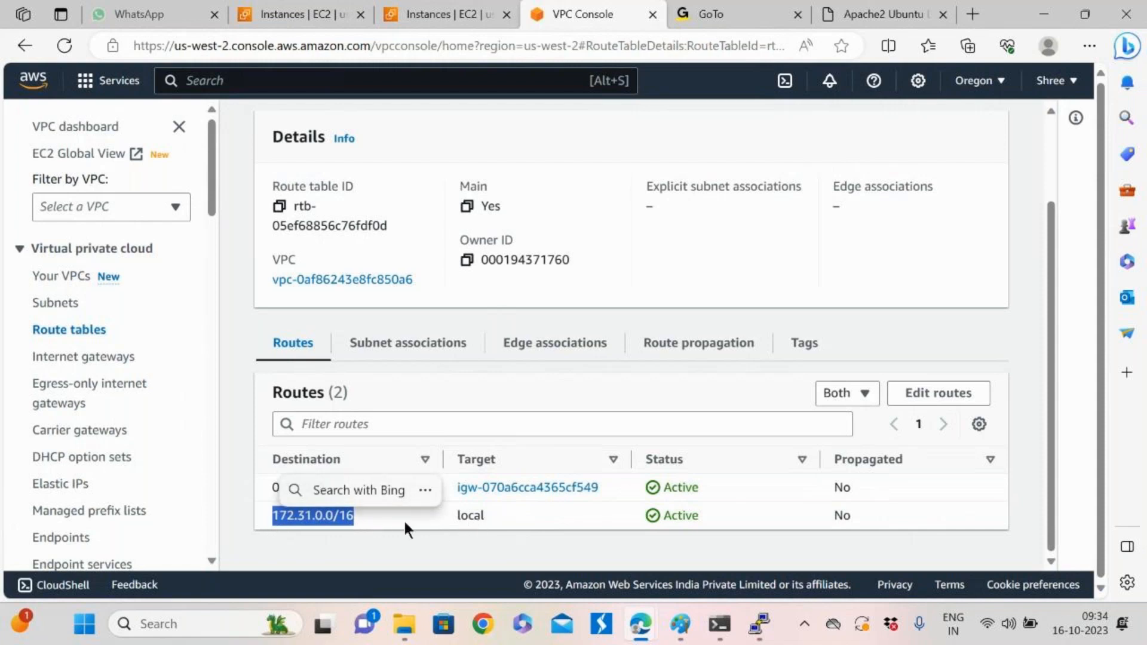
pyautogui.hotkey('ctrl', 'c')
# Switch to Paint and choose the rounded rectangle shape for drawing
pyautogui.click(682, 623)
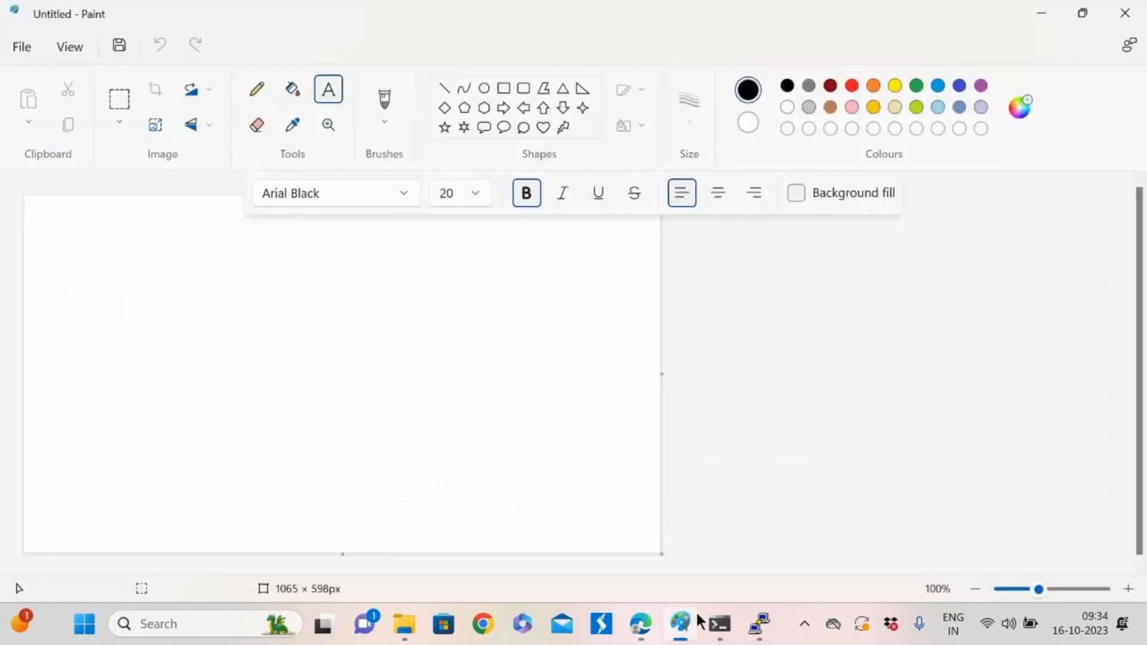
pyautogui.click(524, 88)
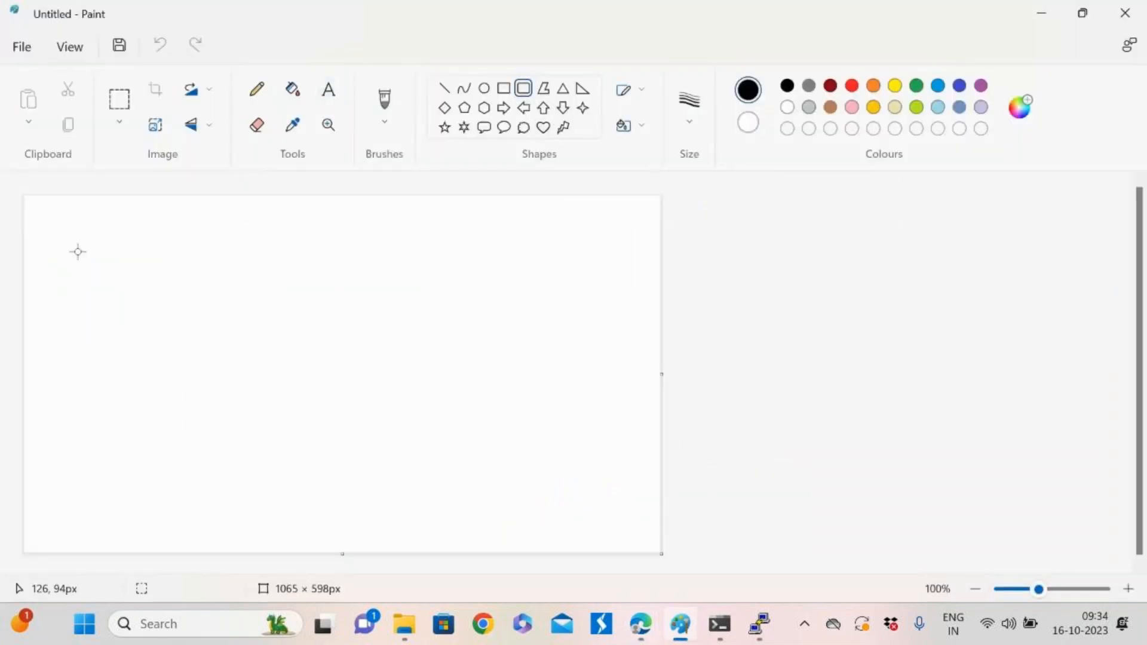
pyautogui.moveTo(92, 218); pyautogui.dragTo(475, 460)
pyautogui.click(527, 407)
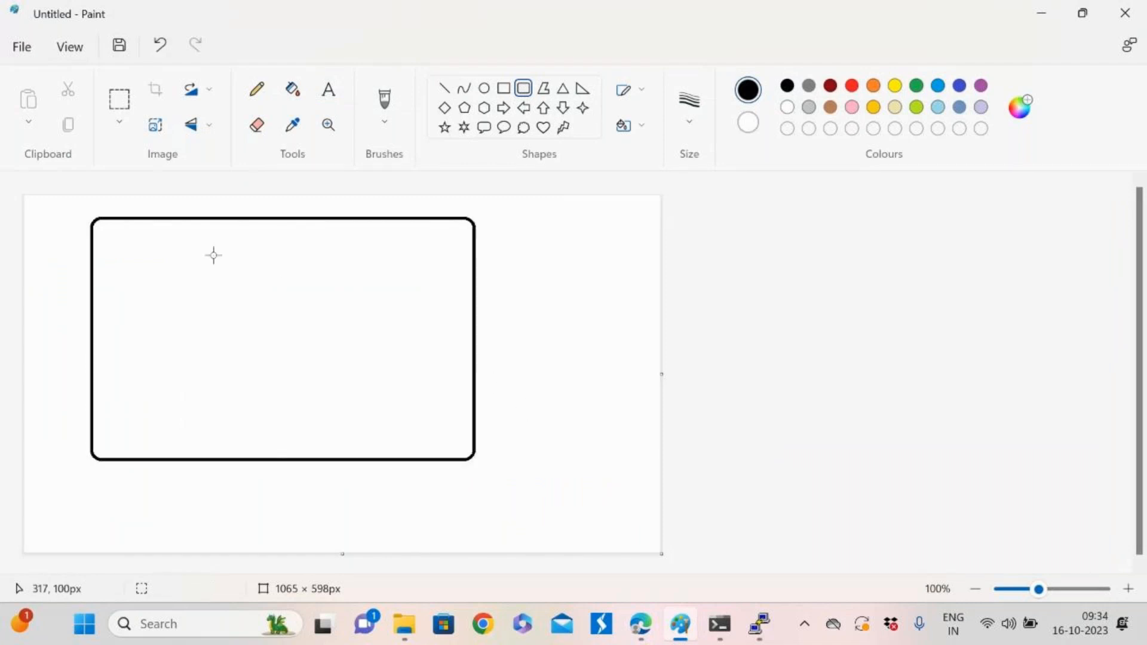
pyautogui.hotkey('ctrl', 'z')
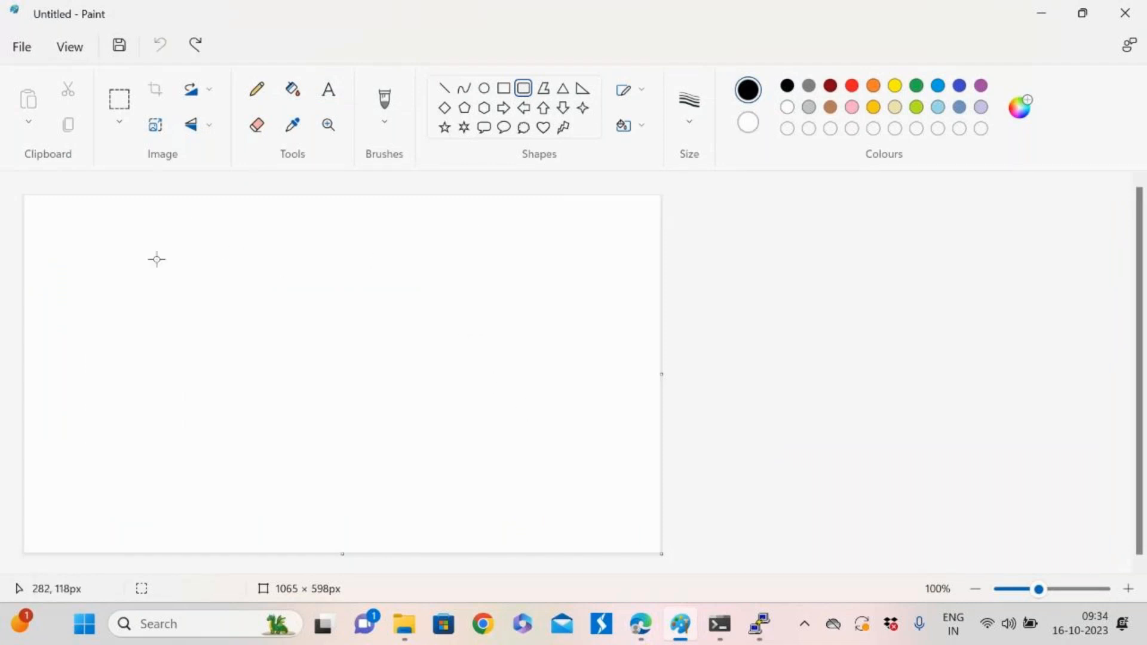
# Draw two separate rounded rectangles side by side, about 314 × 320 px and about 325 × 321 px
pyautogui.moveTo(51, 215); pyautogui.dragTo(238, 407)
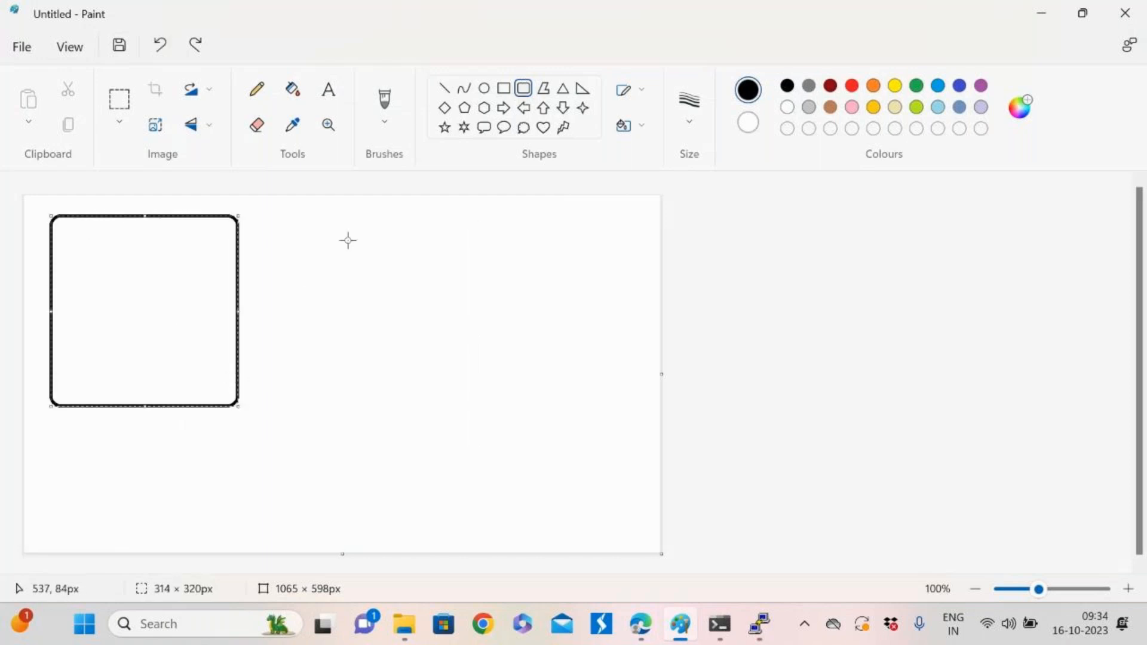
pyautogui.moveTo(362, 220); pyautogui.dragTo(556, 412)
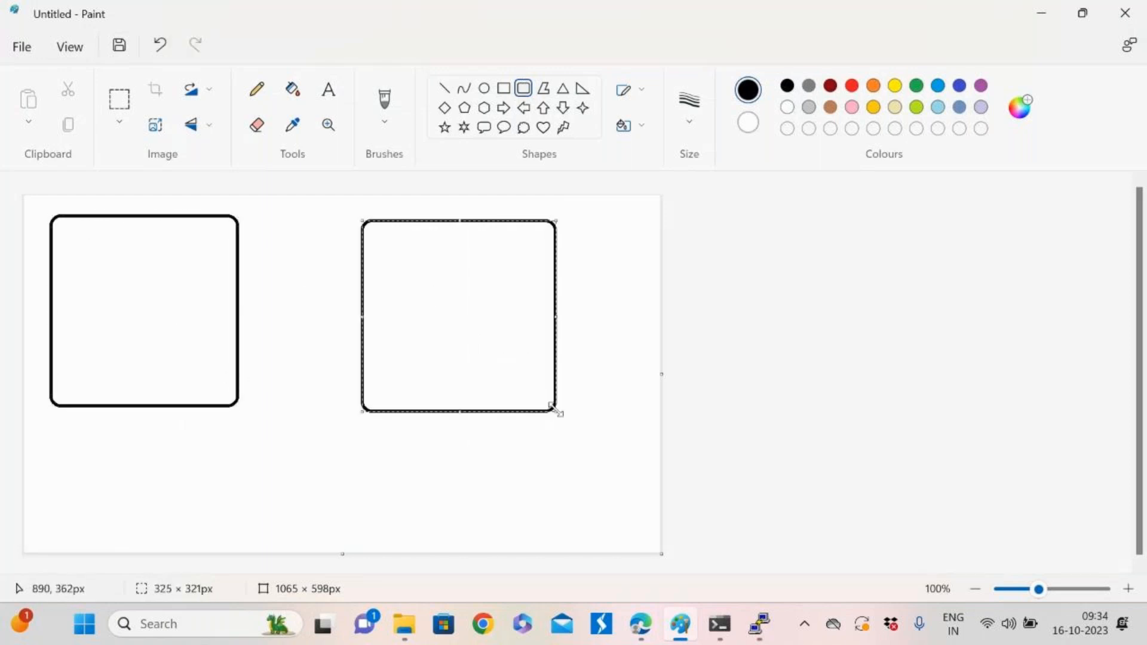
# Add the text label VPC1 directly above the left-hand rectangle
pyautogui.click(328, 90)
pyautogui.click(102, 184)
pyautogui.write('VPC1')
pyautogui.click(473, 235)
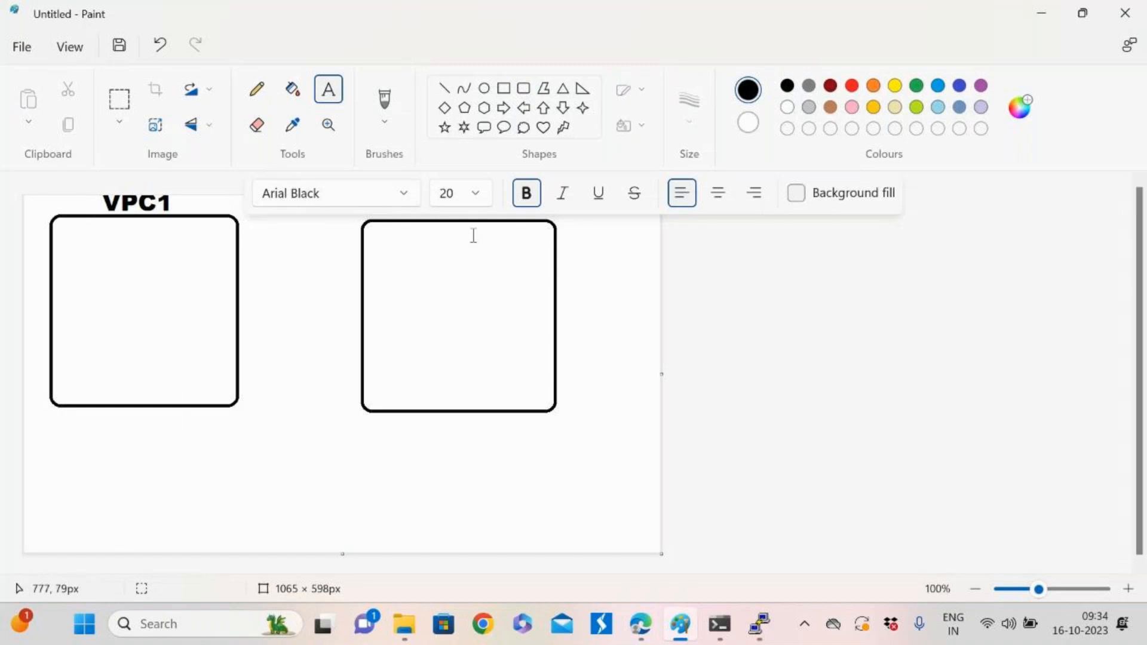
# Add the text label VPC2 directly below the right-hand rectangle
pyautogui.click(654, 329)
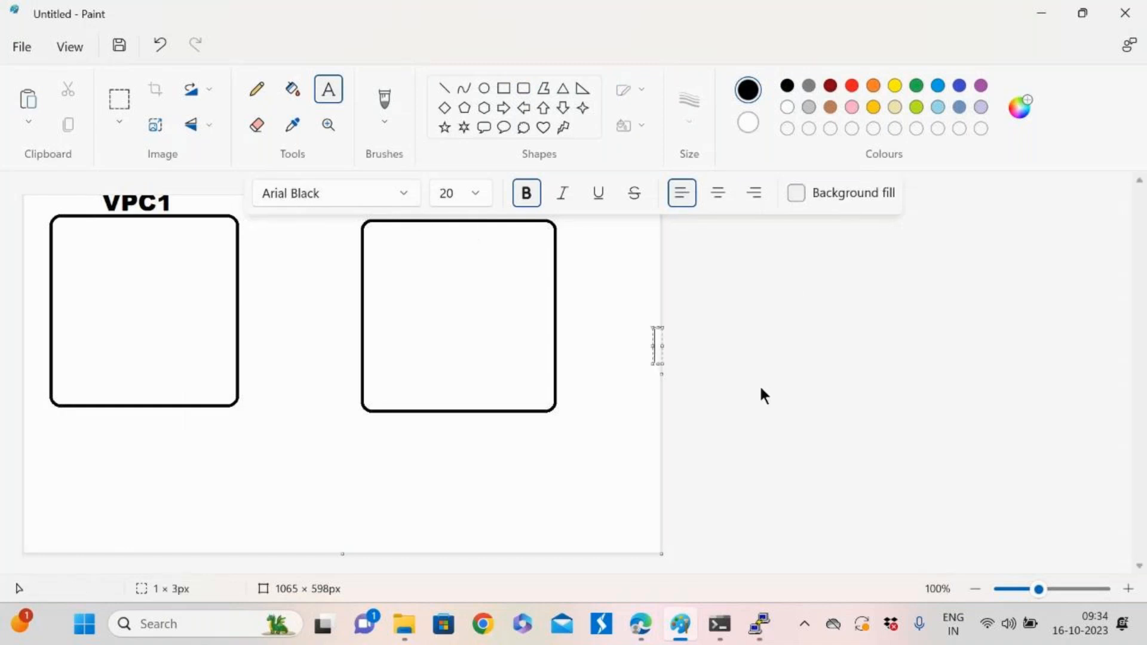
pyautogui.click(562, 302)
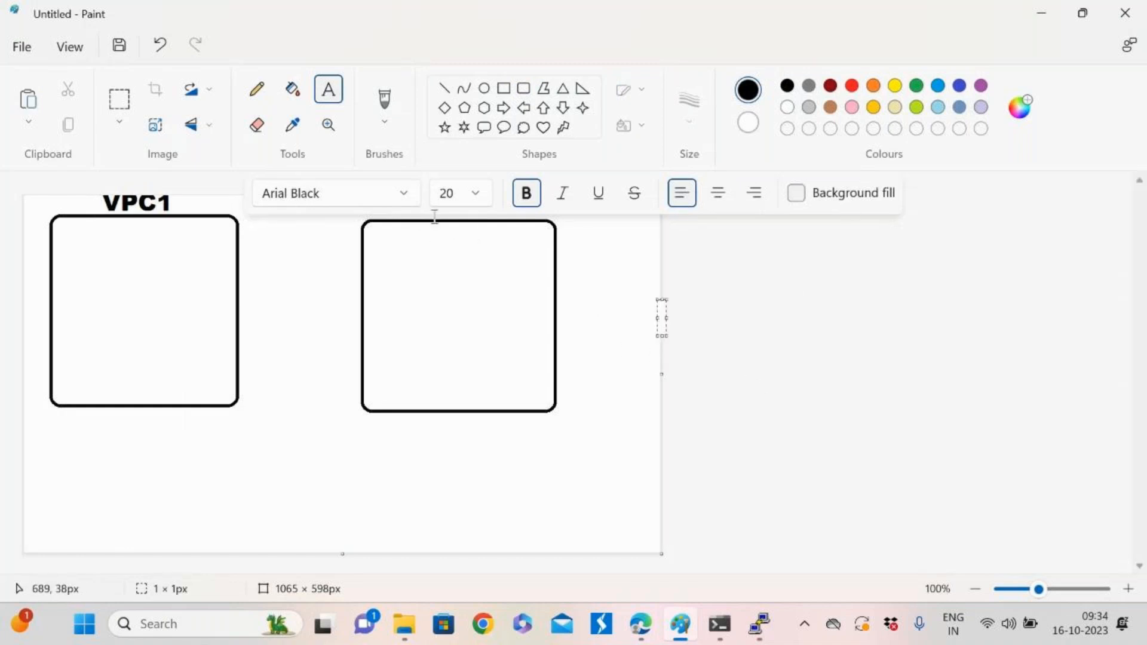
pyautogui.click(408, 433)
pyautogui.click(414, 432)
pyautogui.write('VPC2')
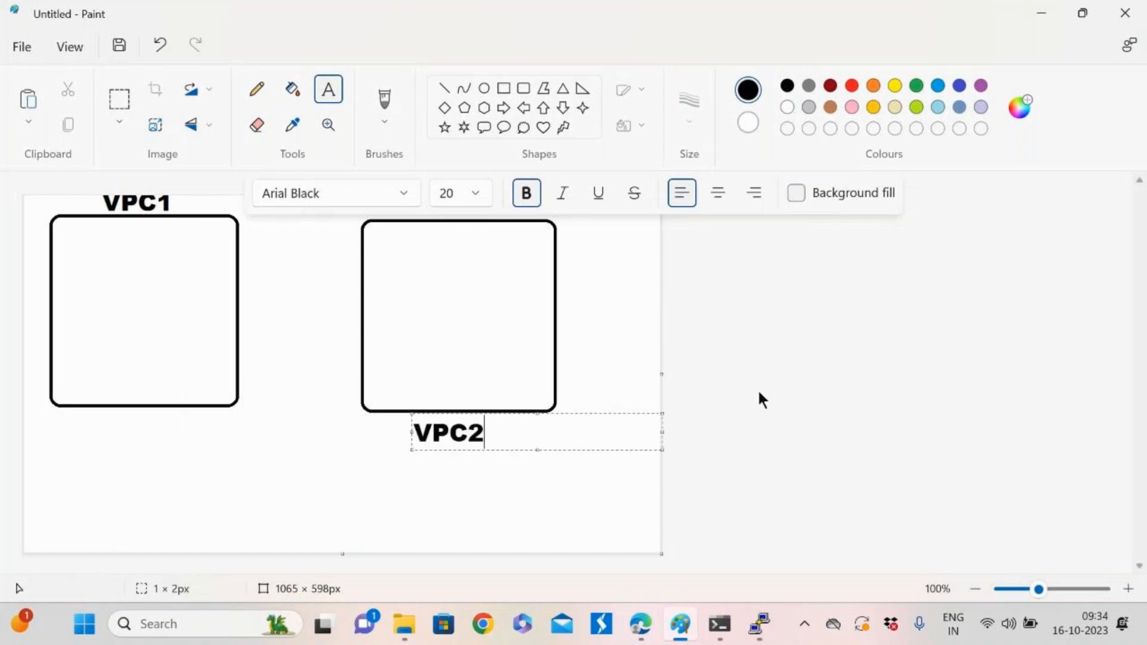
pyautogui.click(240, 440)
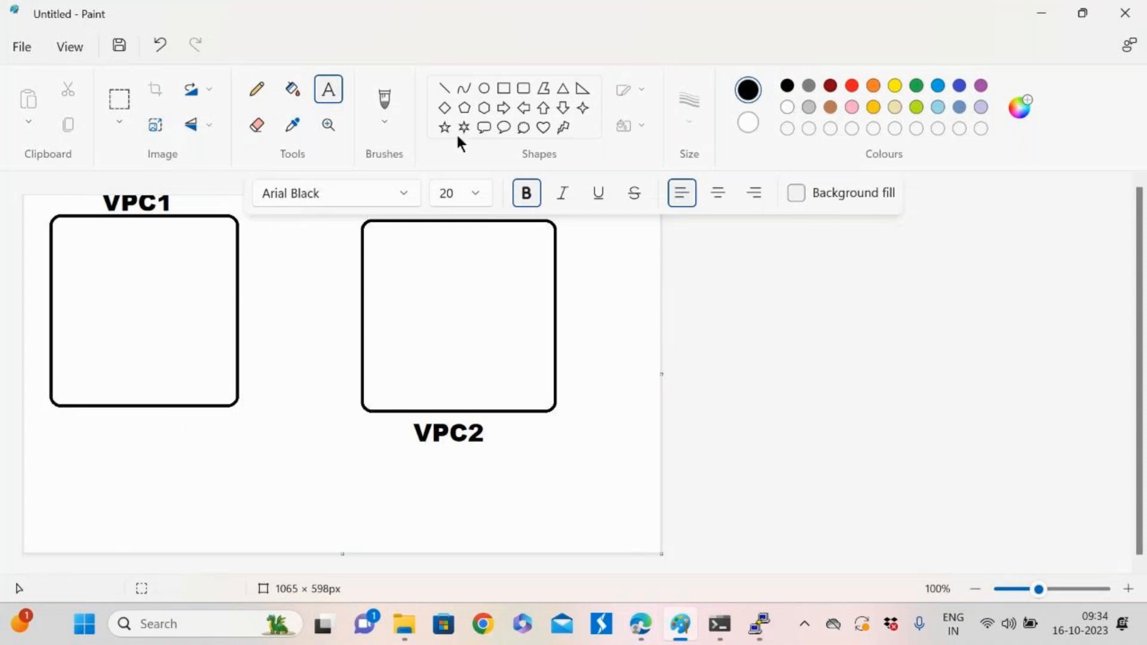
# Draw a small circle between the two rectangles and connect it to both of them with straight lines
pyautogui.click(446, 90)
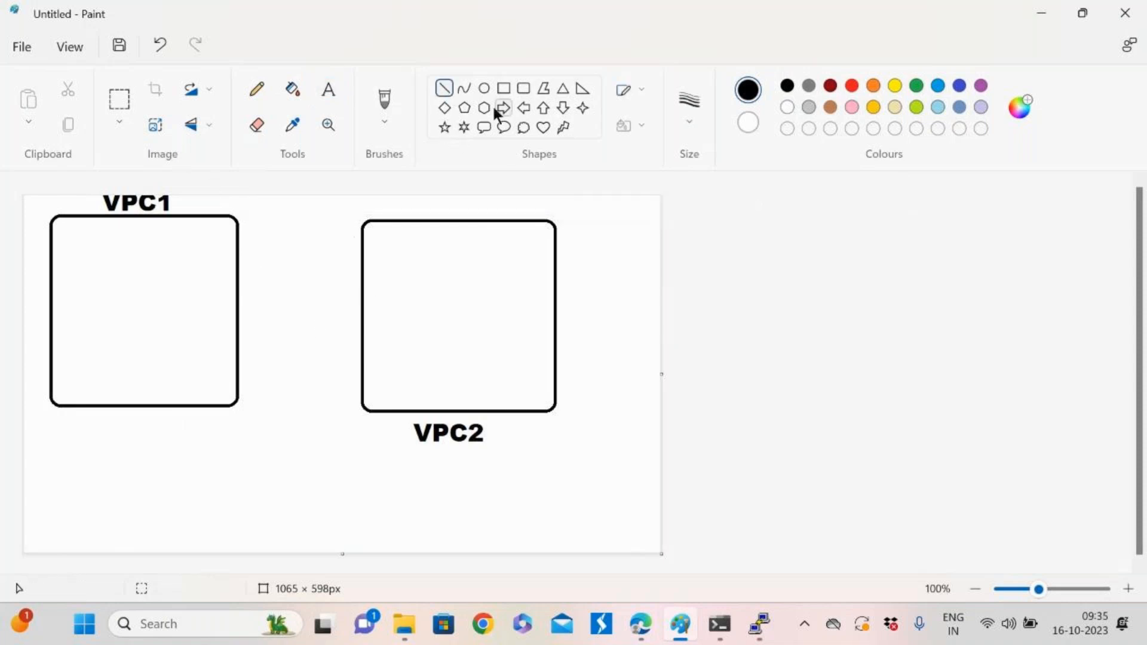
pyautogui.click(484, 88)
pyautogui.moveTo(291, 339); pyautogui.dragTo(321, 369)
pyautogui.click(444, 88)
pyautogui.moveTo(239, 339)
pyautogui.mouseDown()
pyautogui.moveTo(323, 350)
pyautogui.moveTo(376, 339)
pyautogui.moveTo(362, 331)
pyautogui.mouseUp()
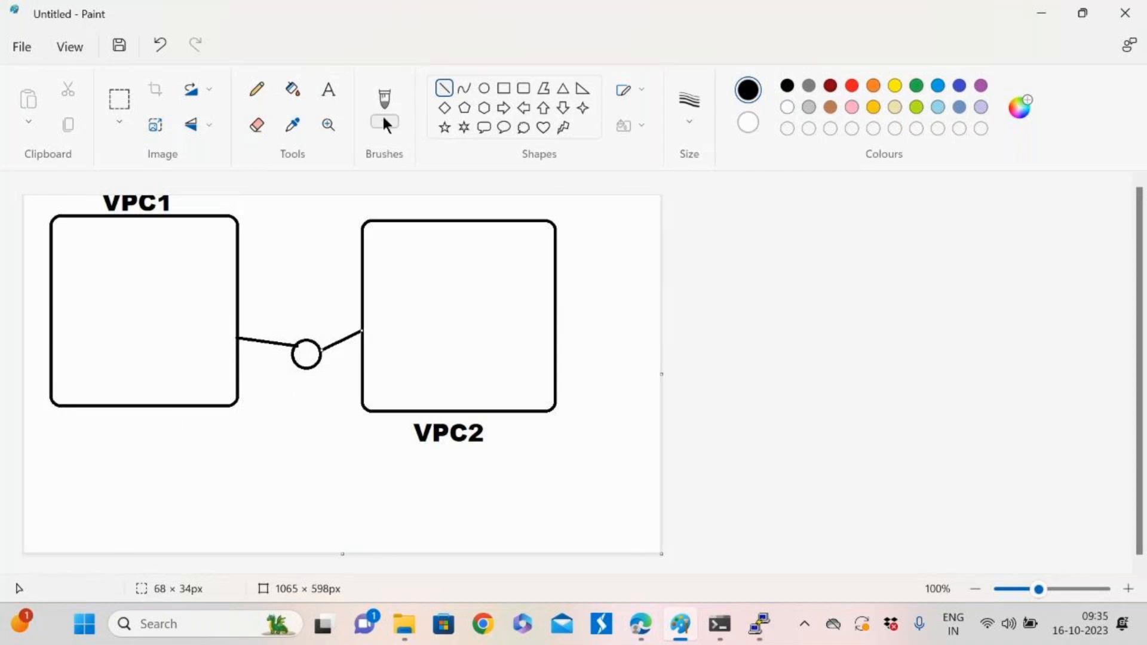
# Add the text label Peering below the connecting circle
pyautogui.click(330, 92)
pyautogui.click(280, 402)
pyautogui.write('Peering')
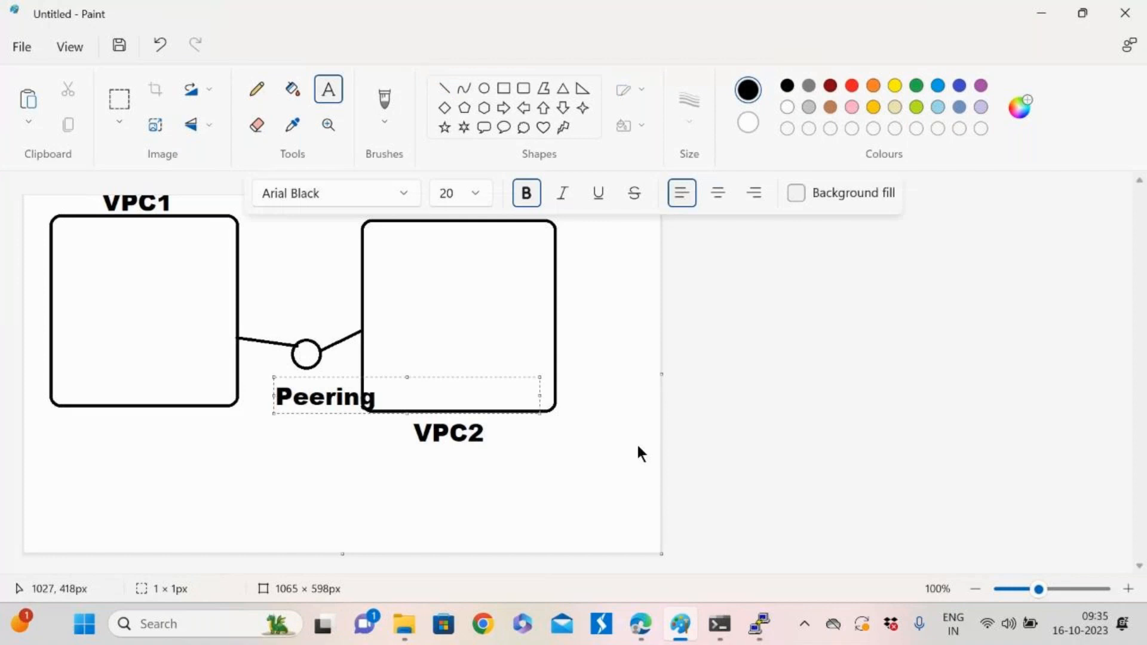
pyautogui.click(426, 464)
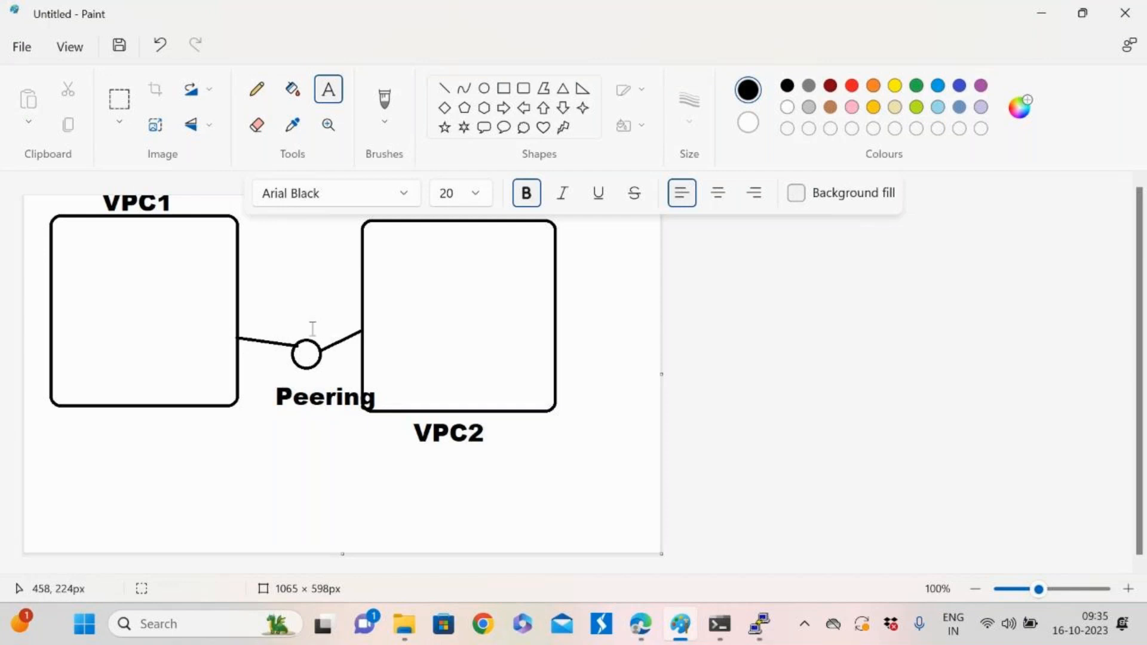
# Write the text "routing table" below the VPC1 rectangle
pyautogui.click(69, 425)
pyautogui.write('r')
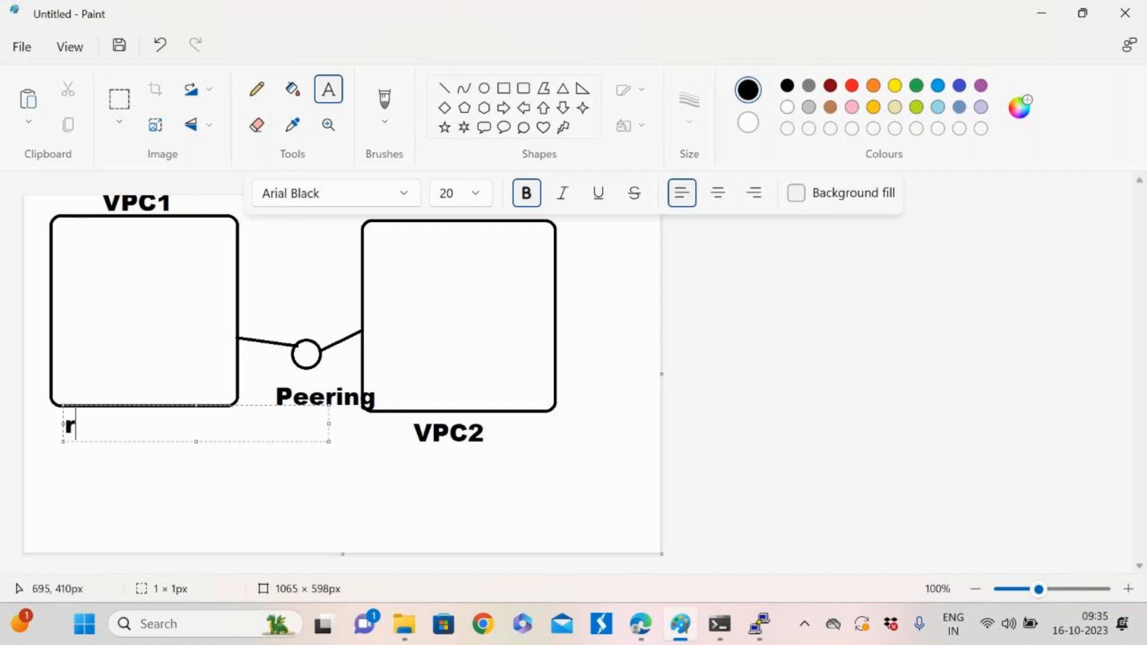
pyautogui.write('outng')
pyautogui.press('BackSpace')
pyautogui.press('BackSpace')
pyautogui.write('ing table')
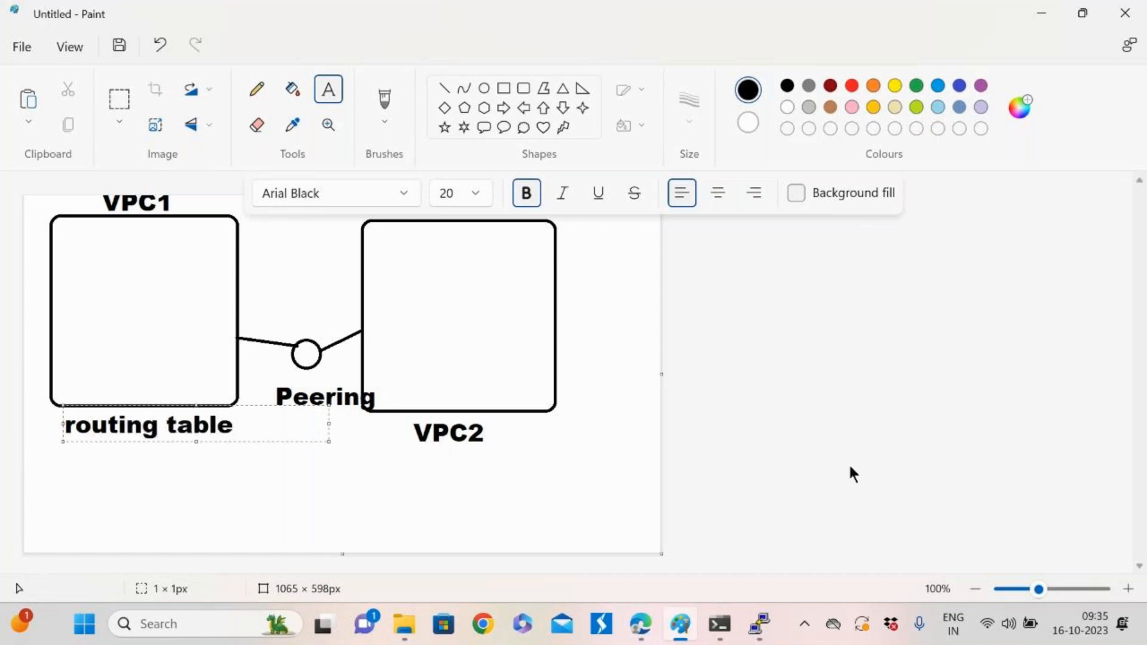
# Write "routing table" below the VPC2 label and widen its text box so the text fits on one line
pyautogui.click(556, 442)
pyautogui.click(517, 451)
pyautogui.write('table')
pyautogui.press('BackSpace')
pyautogui.press('BackSpace')
pyautogui.press('BackSpace')
pyautogui.press('BackSpace')
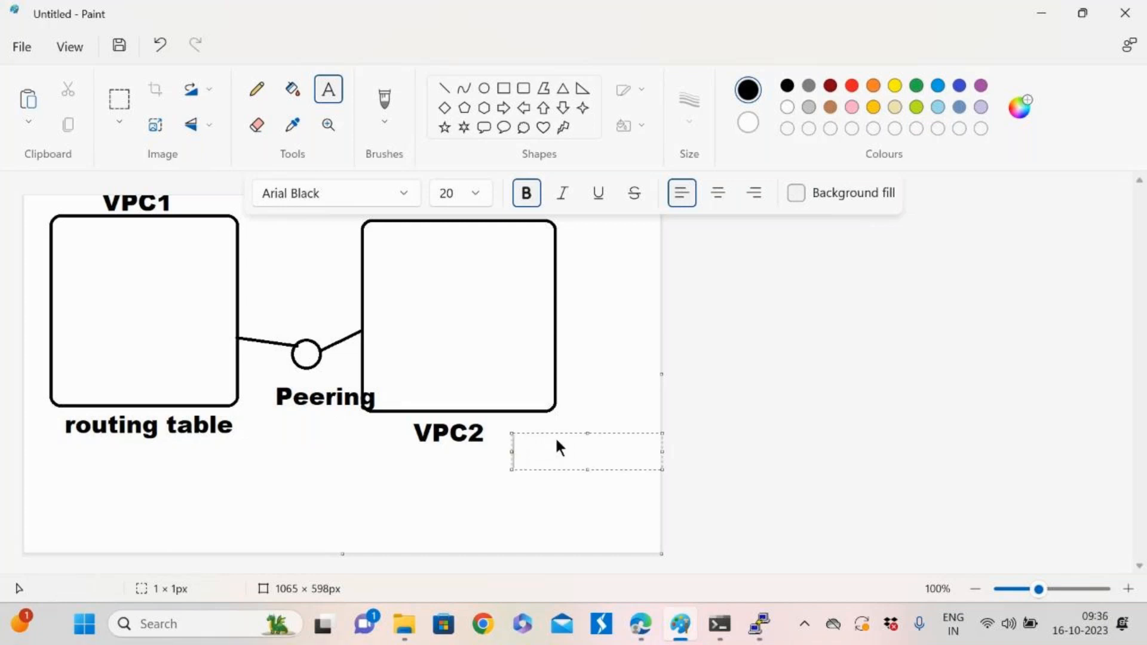
pyautogui.write('routing table')
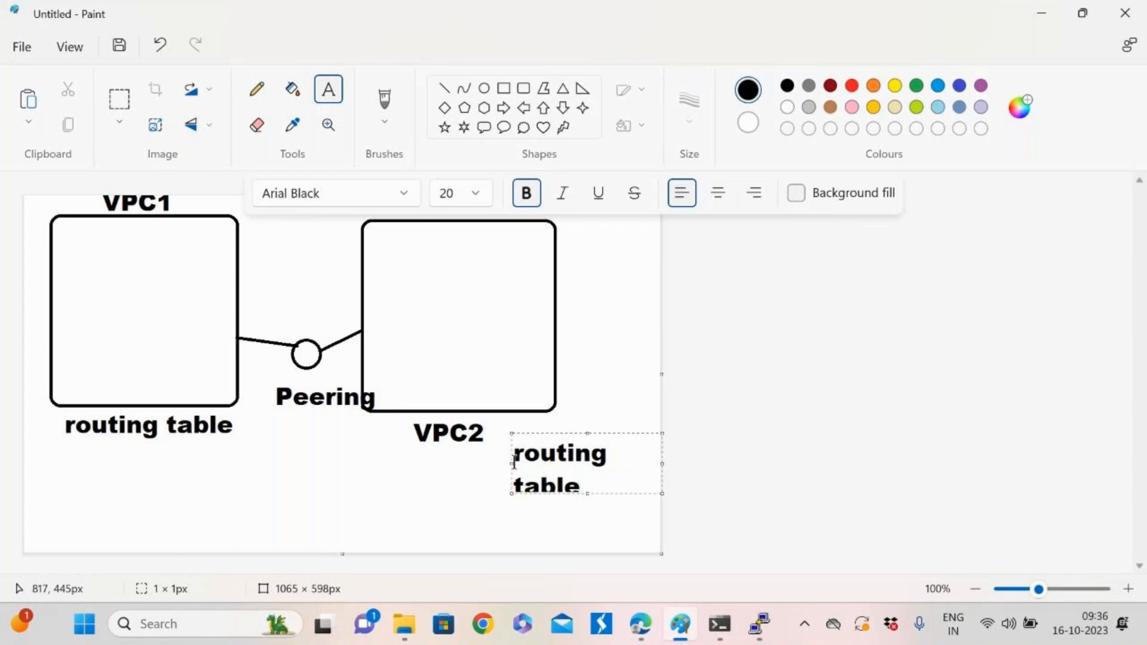
pyautogui.moveTo(513, 464); pyautogui.dragTo(450, 464)
pyautogui.click(258, 491)
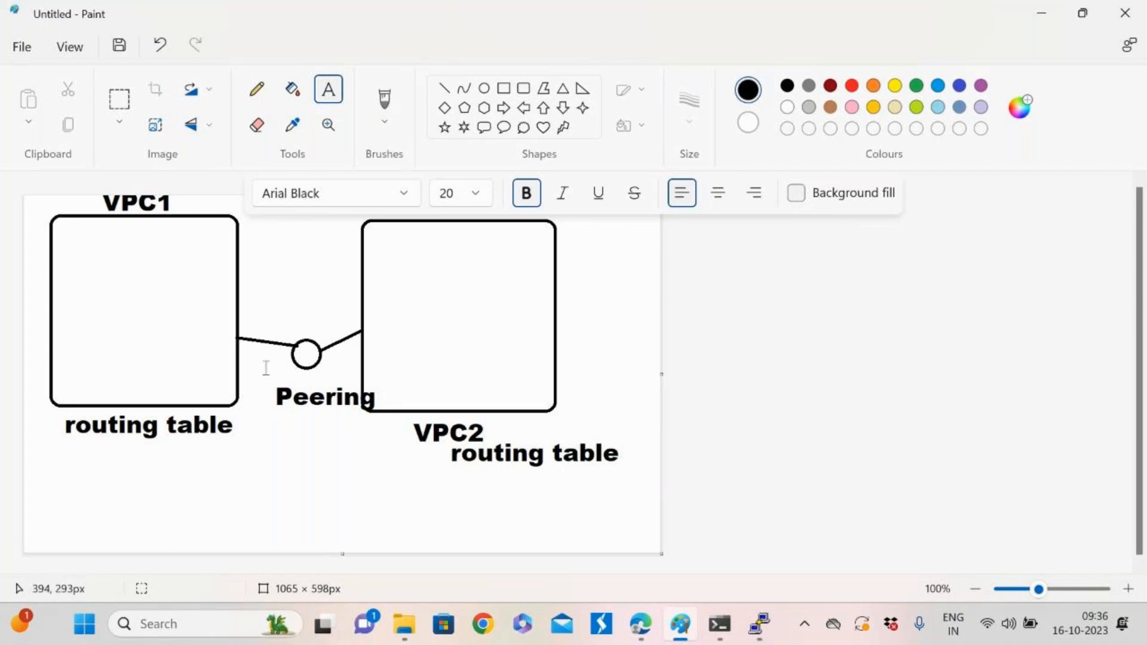
# Write the CIDR range 10.0.0.0/16 inside the VPC2 rectangle and 172.16.0.0/16 inside the VPC1 rectangle
pyautogui.click(391, 244)
pyautogui.write('10.0.0.0/16')
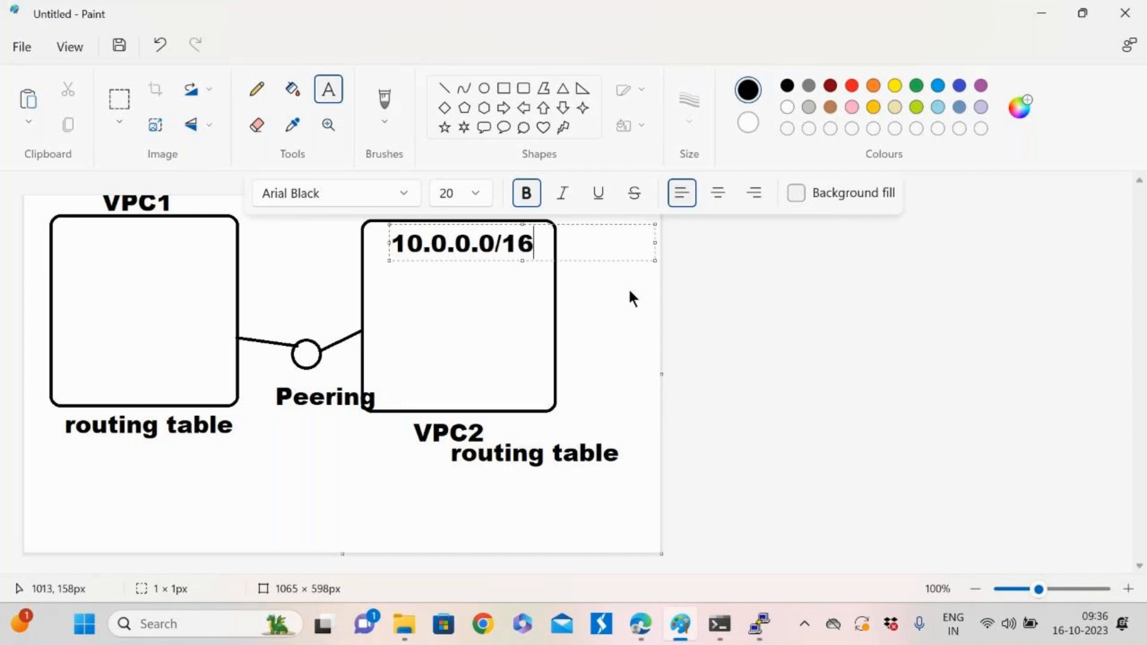
pyautogui.click(68, 239)
pyautogui.write('172.16.0.0/16')
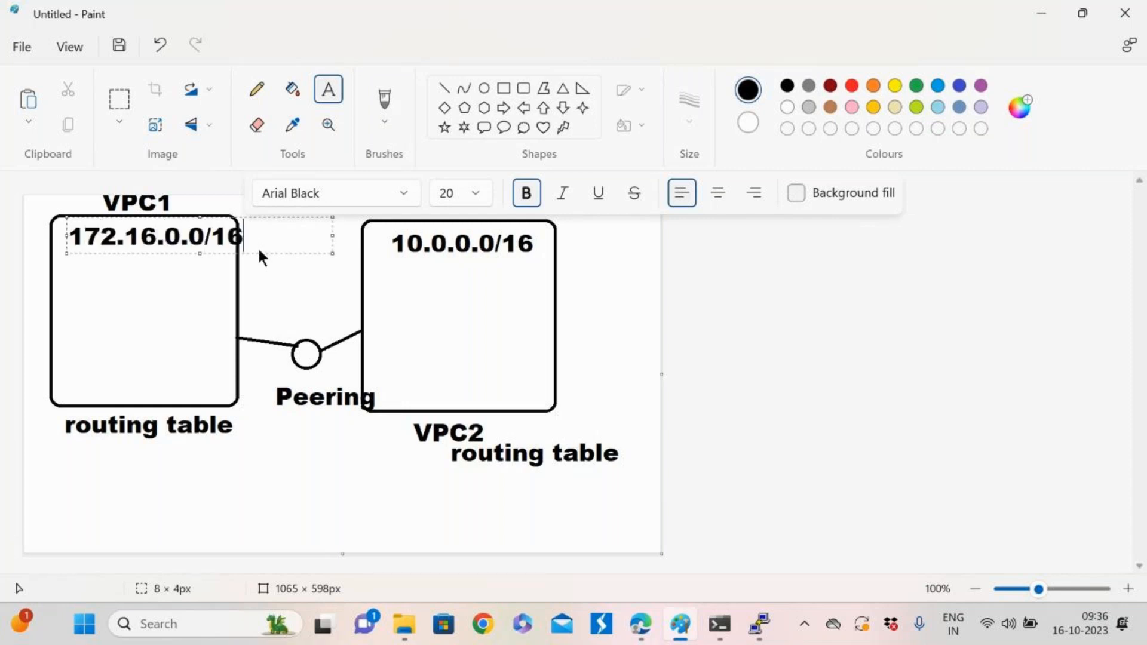
pyautogui.click(349, 514)
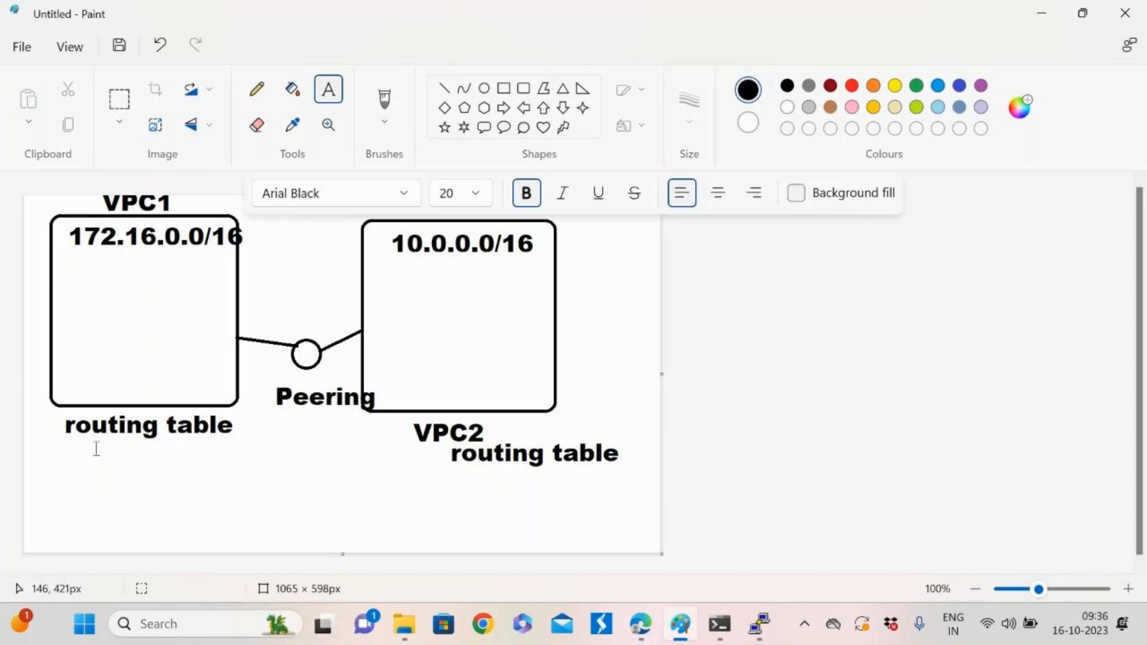
# Write "PerrID: 10.0.0.0/16" as an entry below VPC1's "routing table" label
pyautogui.click(74, 447)
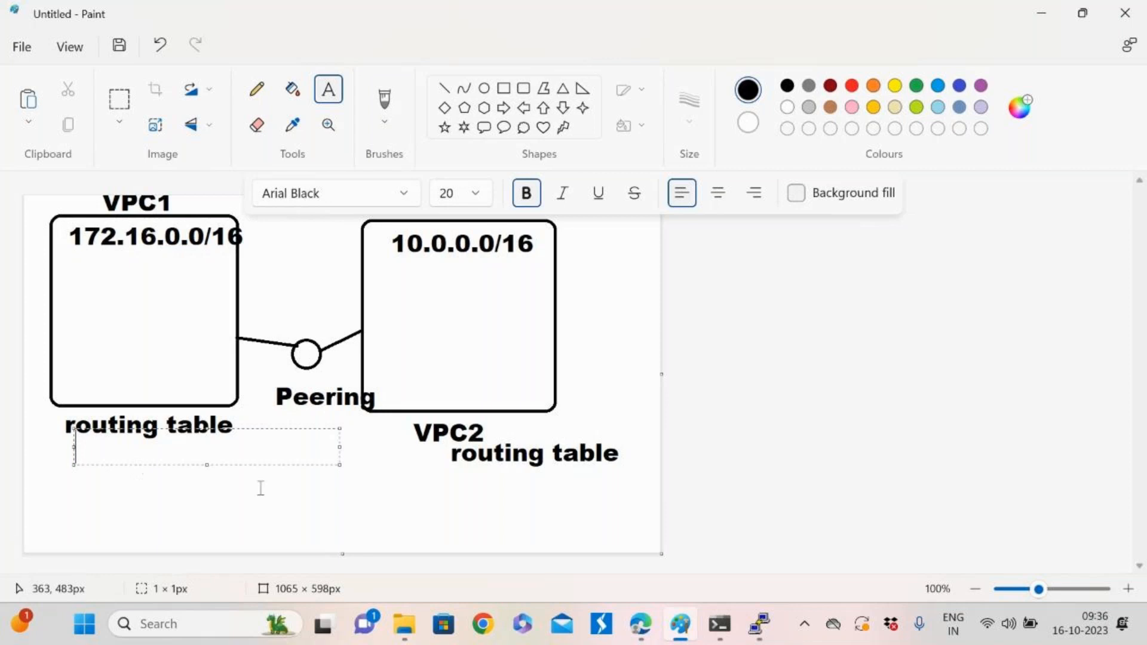
pyautogui.moveTo(640, 624)
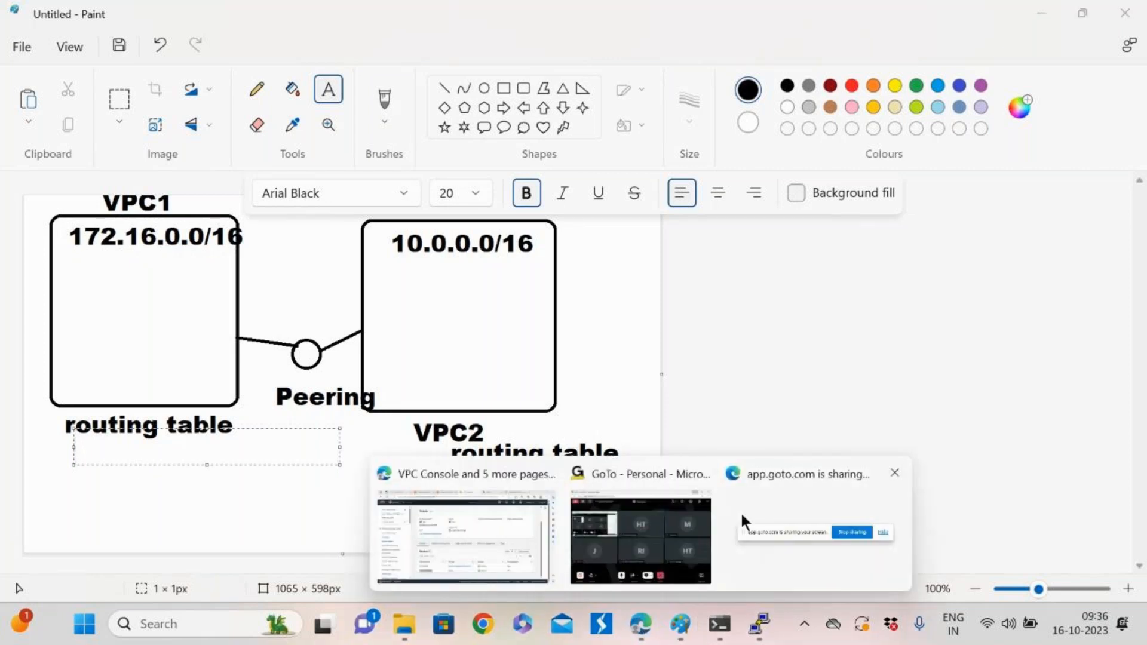
pyautogui.click(481, 513)
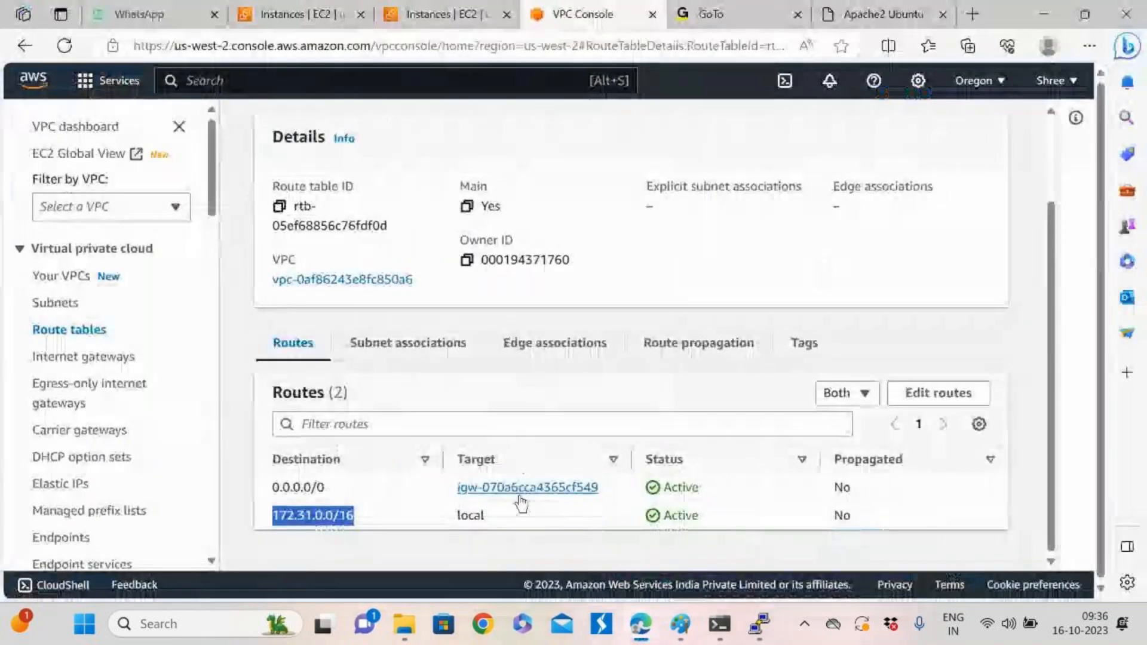
pyautogui.hotkey('alt', 'Tab')
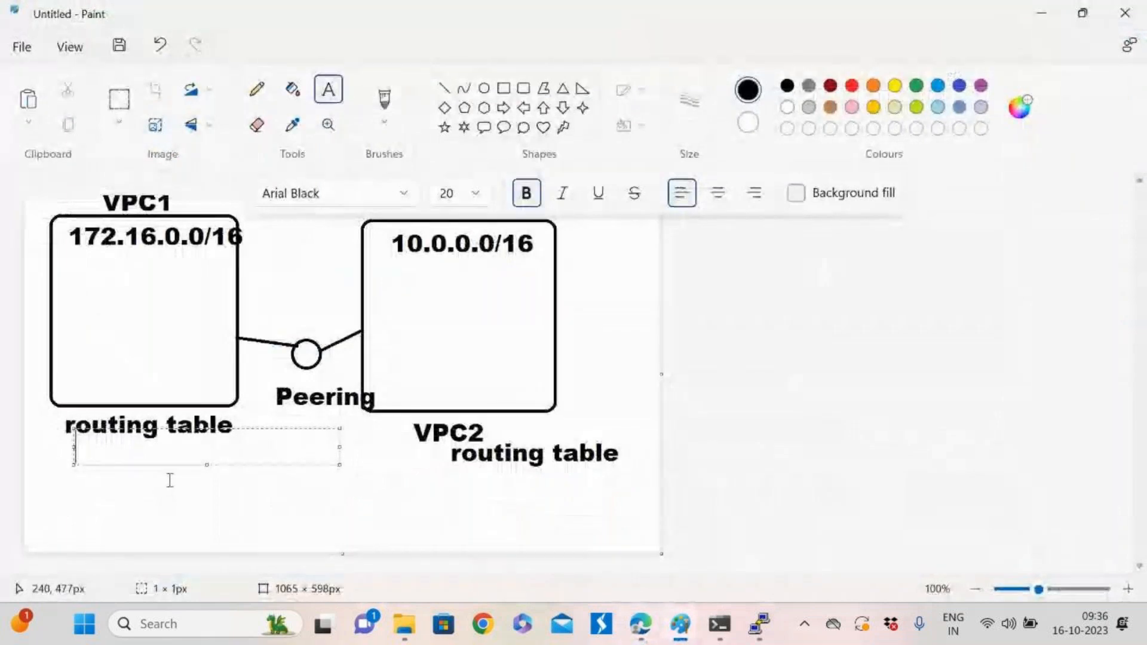
pyautogui.write('P')
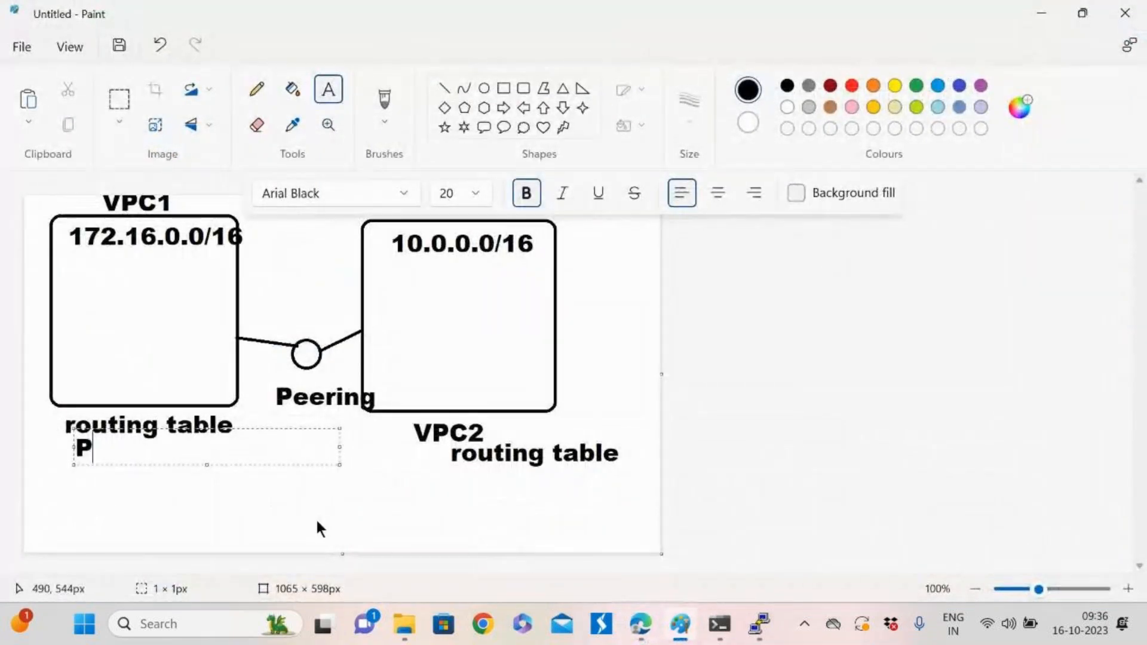
pyautogui.write('errl')
pyautogui.write('D:')
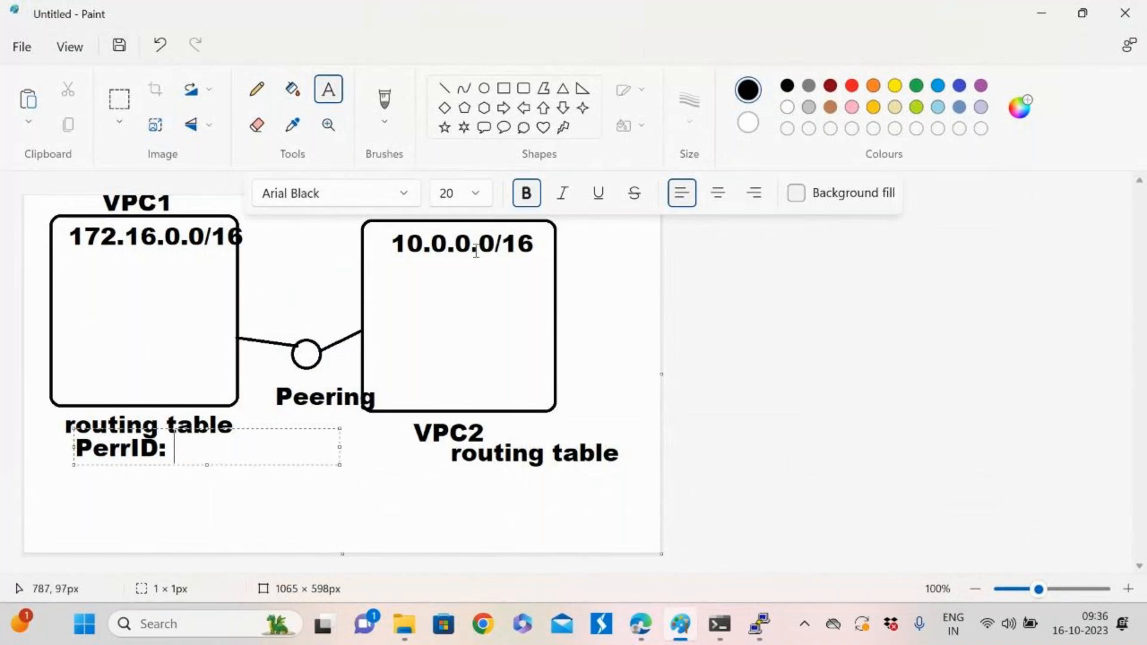
pyautogui.write('10.0.0.0/16')
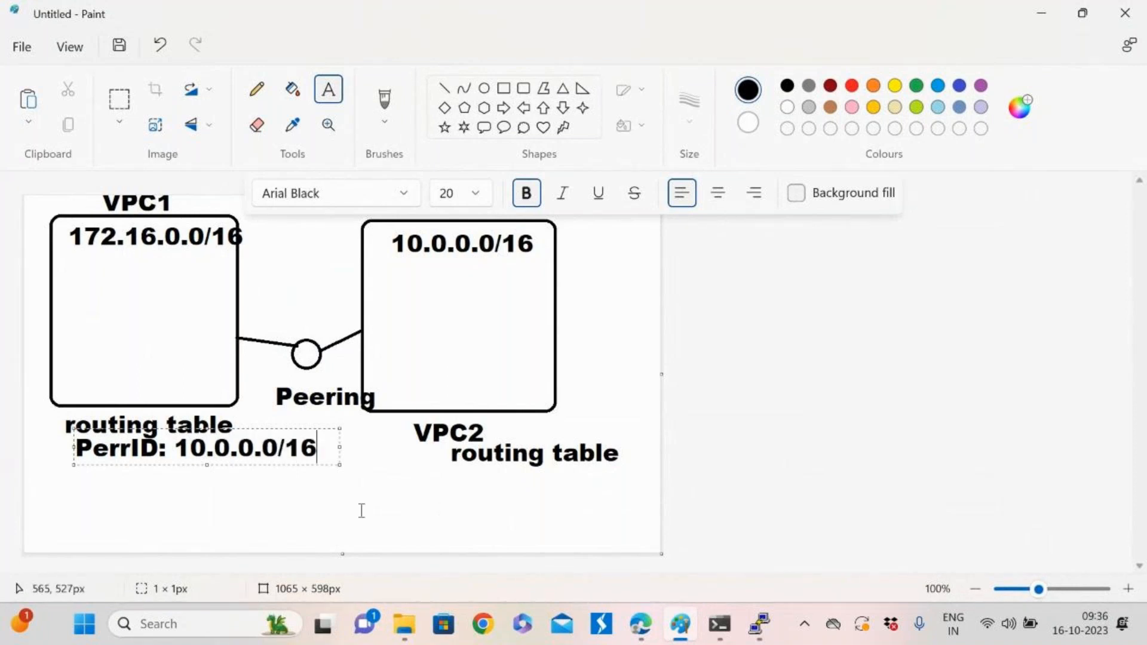
# Write "PeerID: 172.16.0.0/16" below VPC2's "routing table" label and widen its text box so the entry fits on one line
pyautogui.click(481, 470)
pyautogui.click(481, 471)
pyautogui.click(464, 483)
pyautogui.click(463, 483)
pyautogui.write('PeerID:')
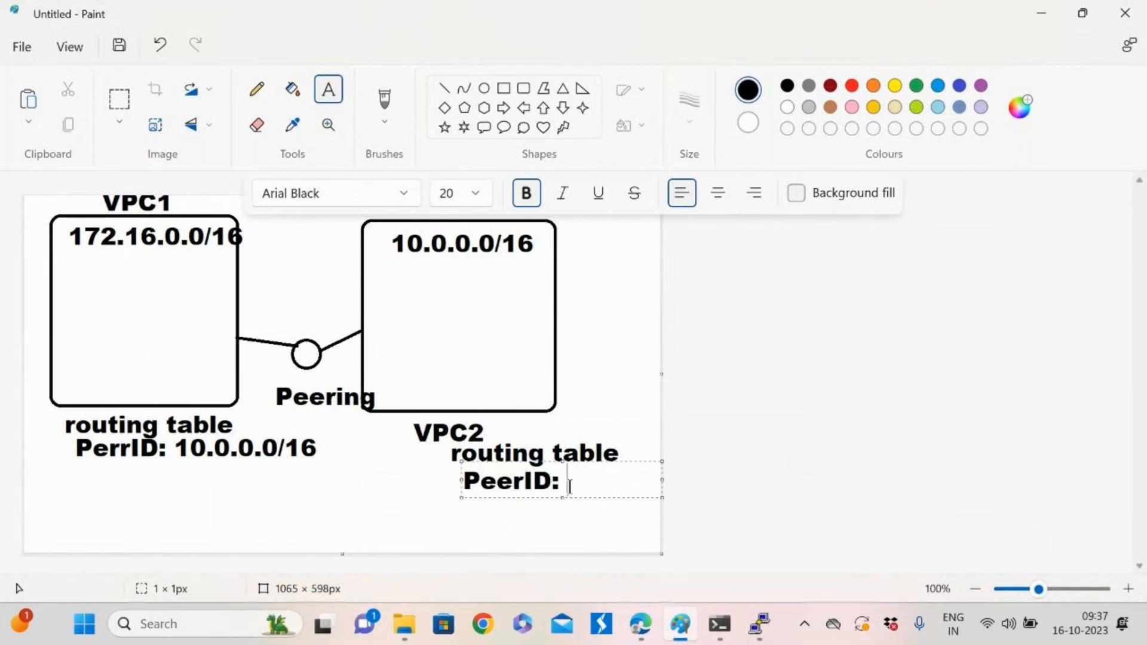
pyautogui.write('172.16')
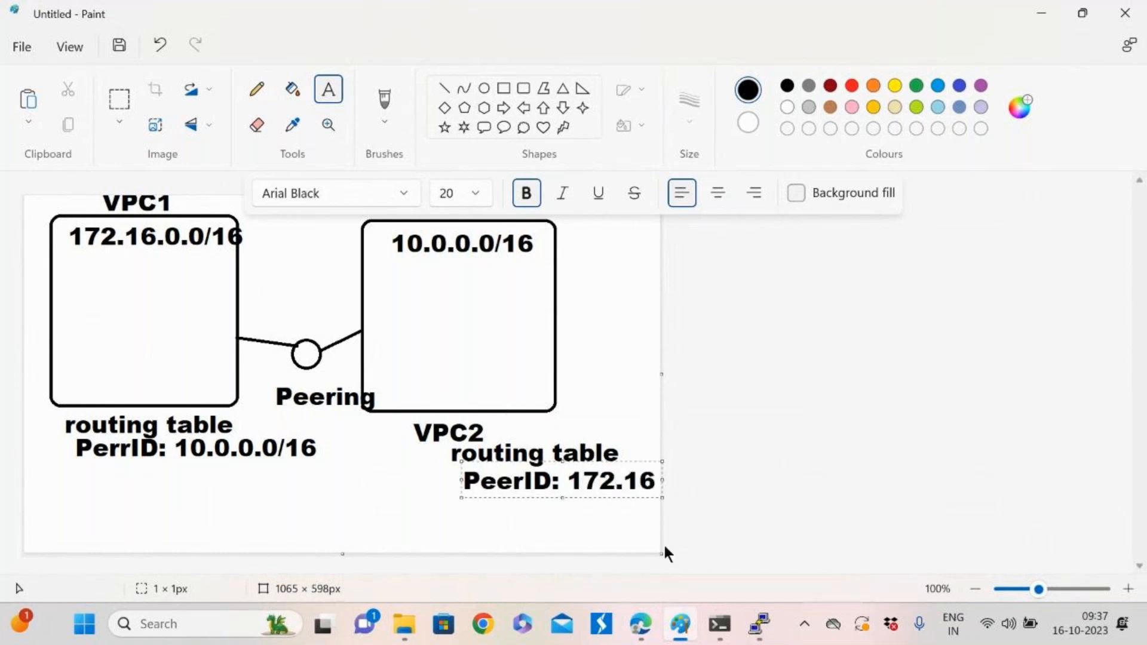
pyautogui.write('0.0')
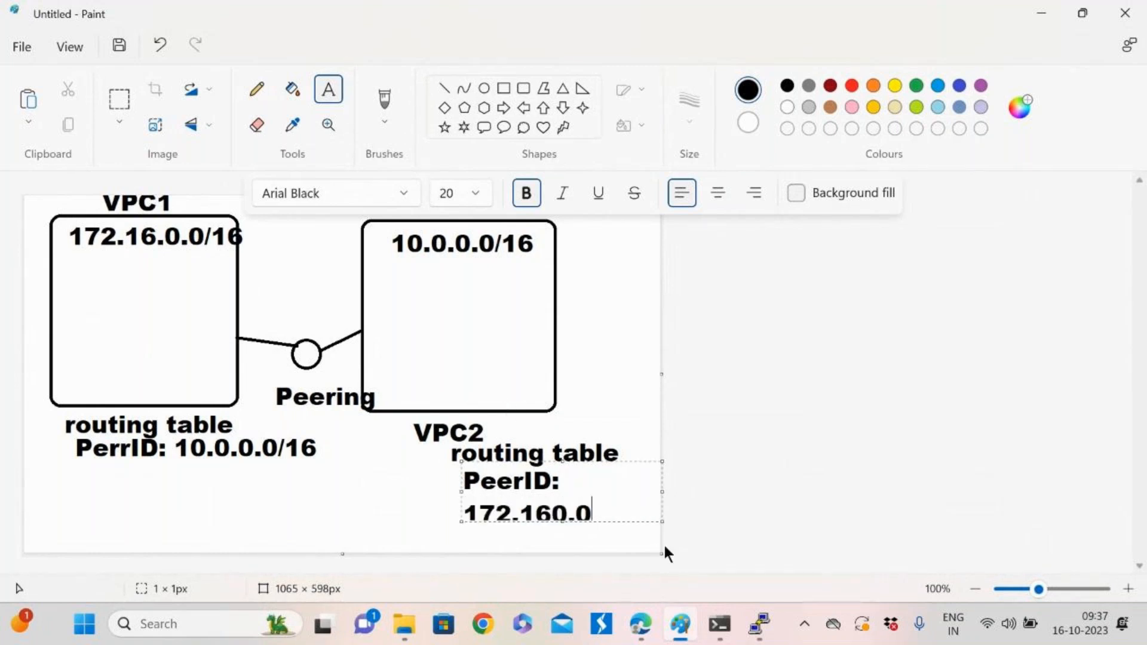
pyautogui.press('BackSpace')
pyautogui.press('BackSpace')
pyautogui.press('BackSpace')
pyautogui.write('.0.0/16')
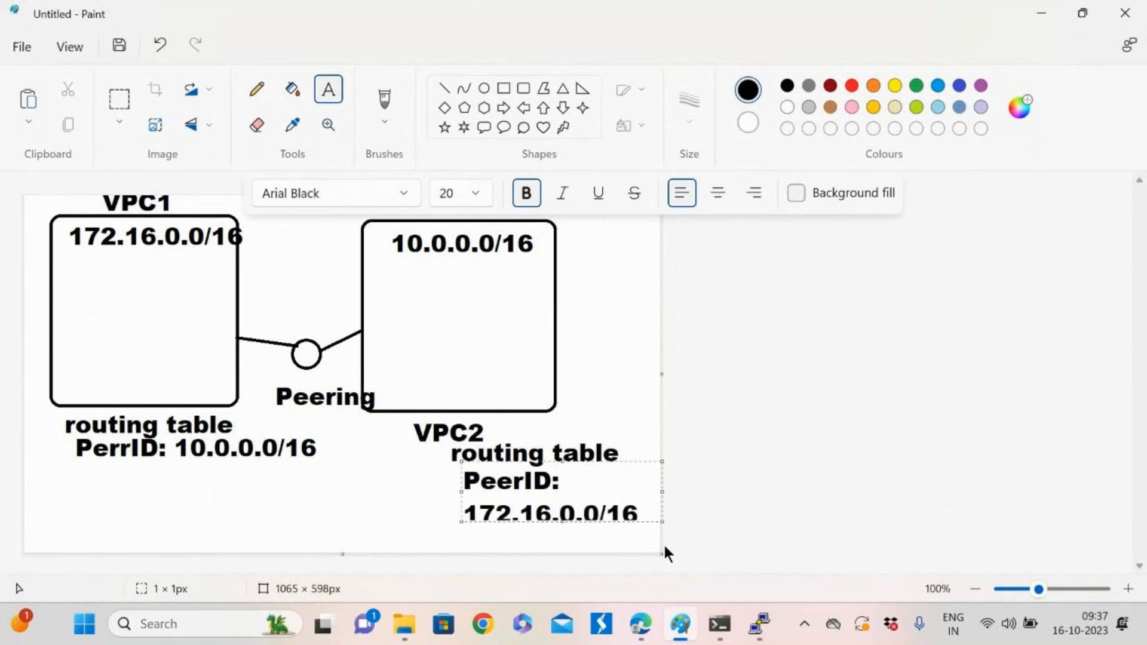
pyautogui.moveTo(454, 488); pyautogui.dragTo(373, 475)
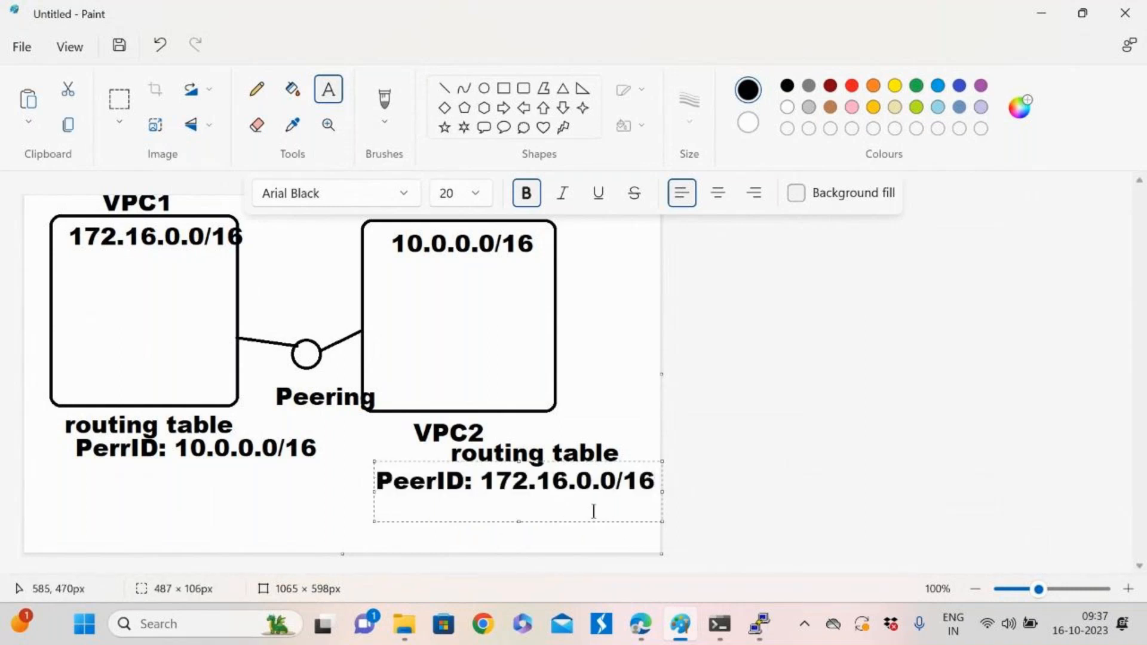
pyautogui.click(563, 543)
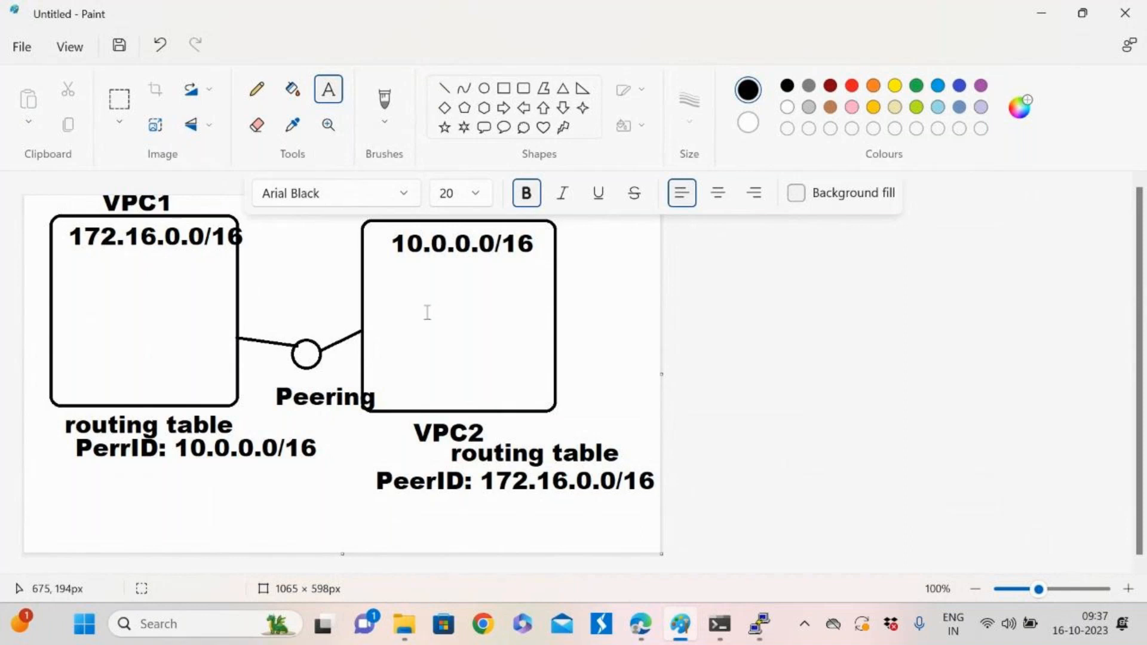
# Add the local route "local: 172.16.0.0/16" beneath the PerrID entry of VPC1's routing table
pyautogui.click(81, 473)
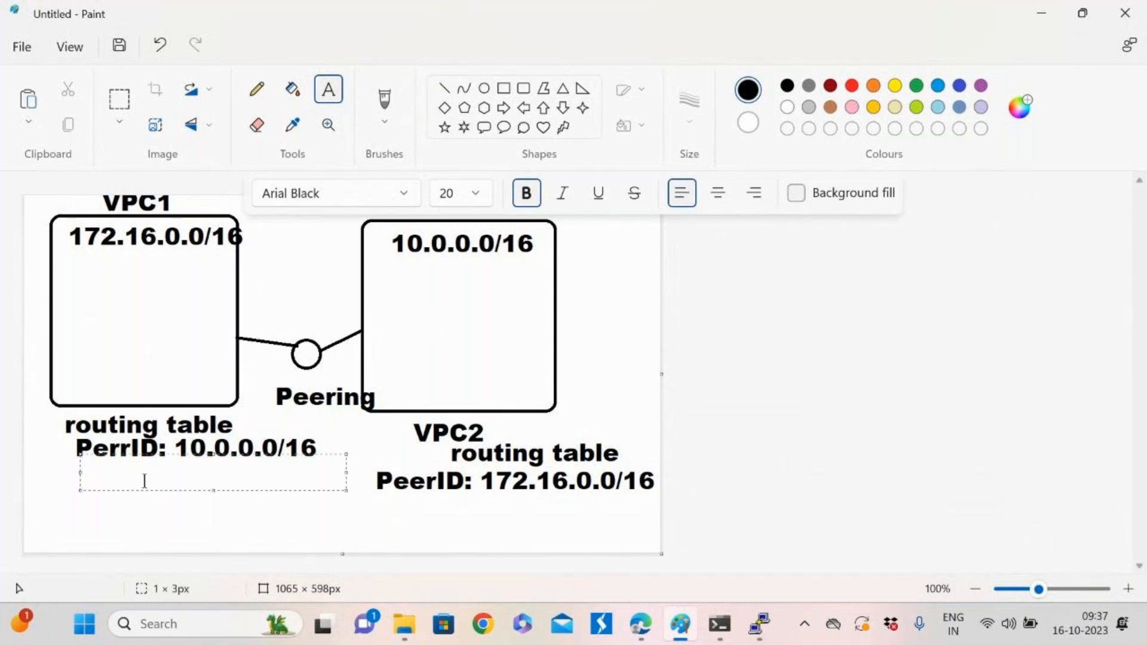
pyautogui.write('local:')
pyautogui.moveTo(70, 237); pyautogui.dragTo(232, 243)
pyautogui.click(236, 420)
pyautogui.click(173, 480)
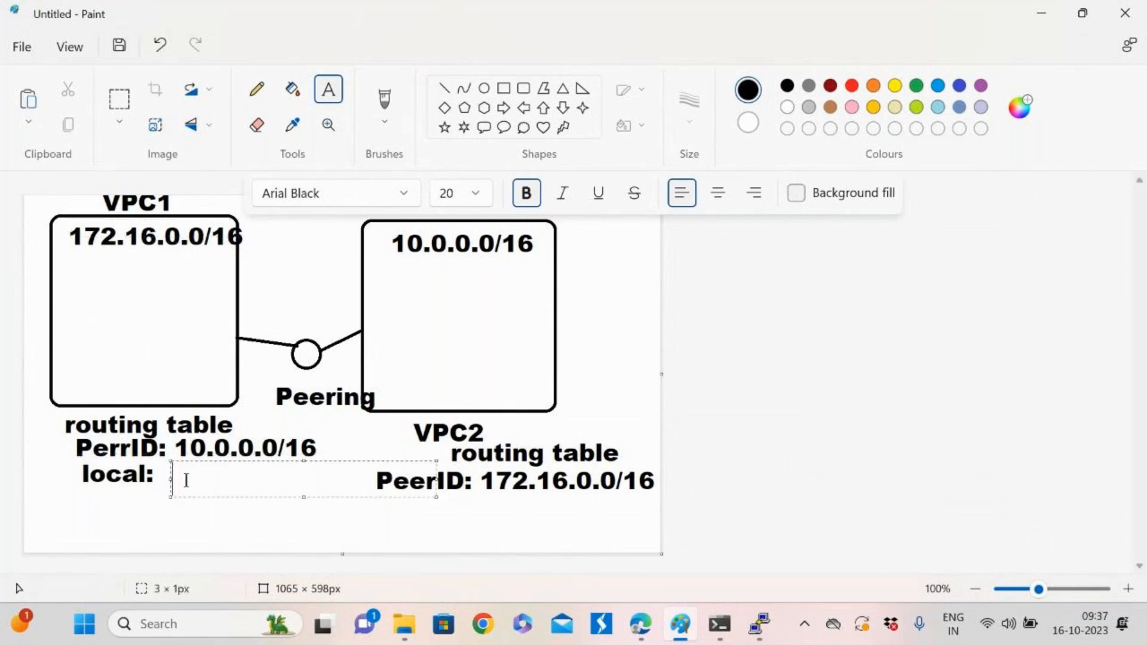
pyautogui.write('172.160.0')
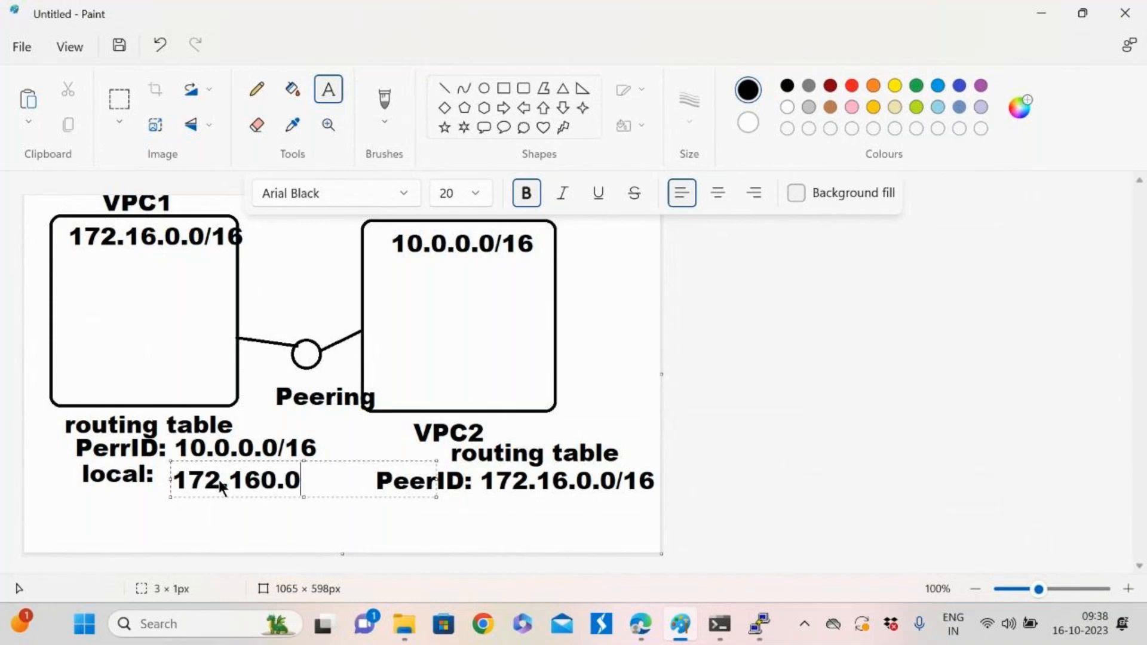
pyautogui.press('BackSpace')
pyautogui.press('BackSpace')
pyautogui.press('BackSpace')
pyautogui.write('.0.0/16')
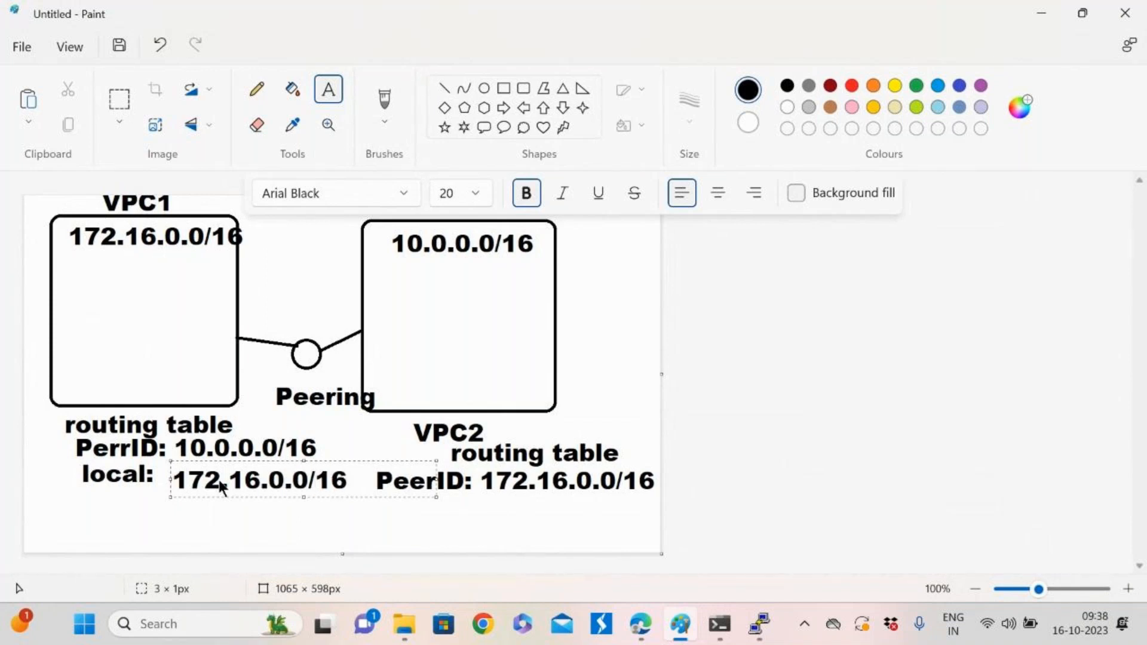
pyautogui.click(500, 516)
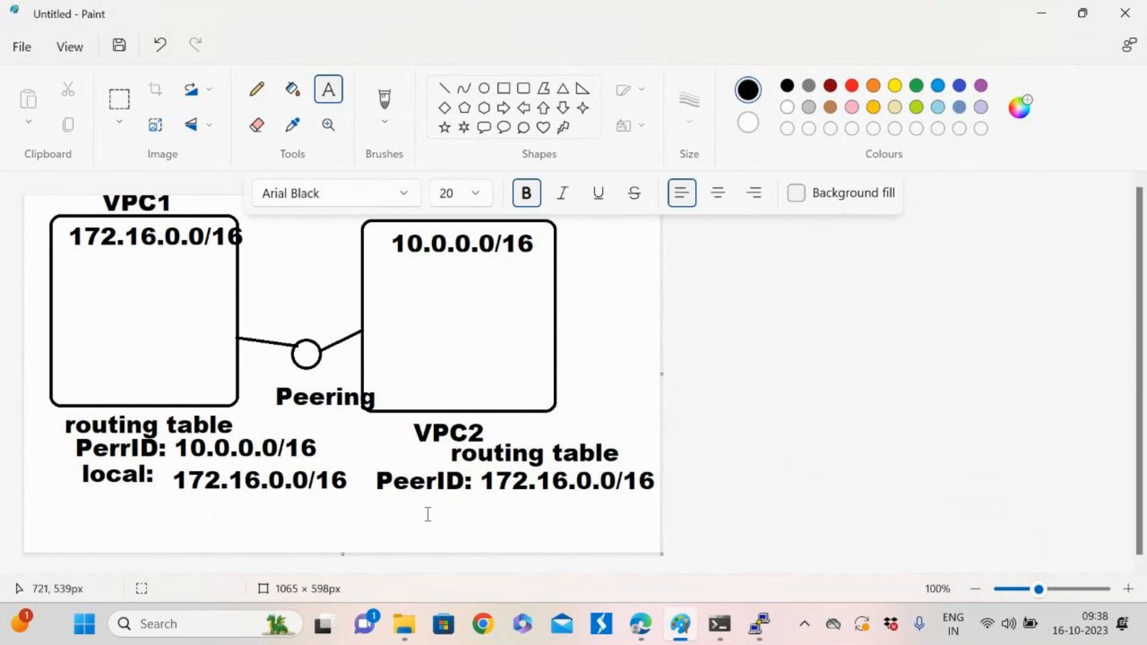
# Add the local route "local: 10.0.0.0/16" beneath the PeerID entry of VPC2's routing table
pyautogui.click(395, 501)
pyautogui.click(379, 509)
pyautogui.click(378, 508)
pyautogui.write('local:')
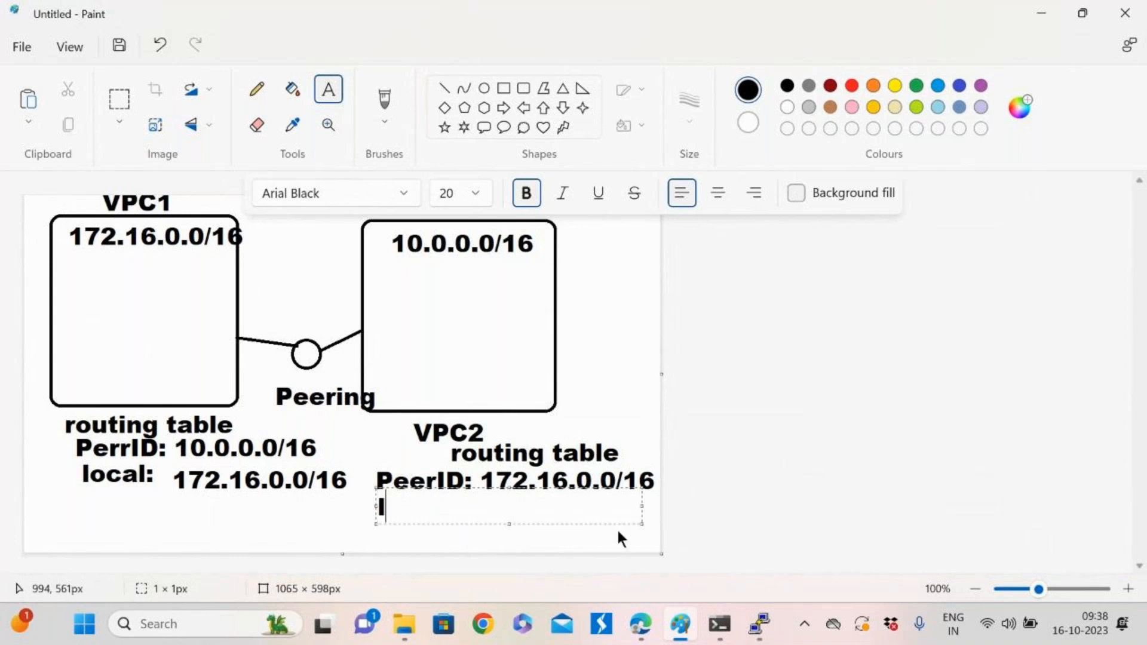
pyautogui.write(' 172.16')
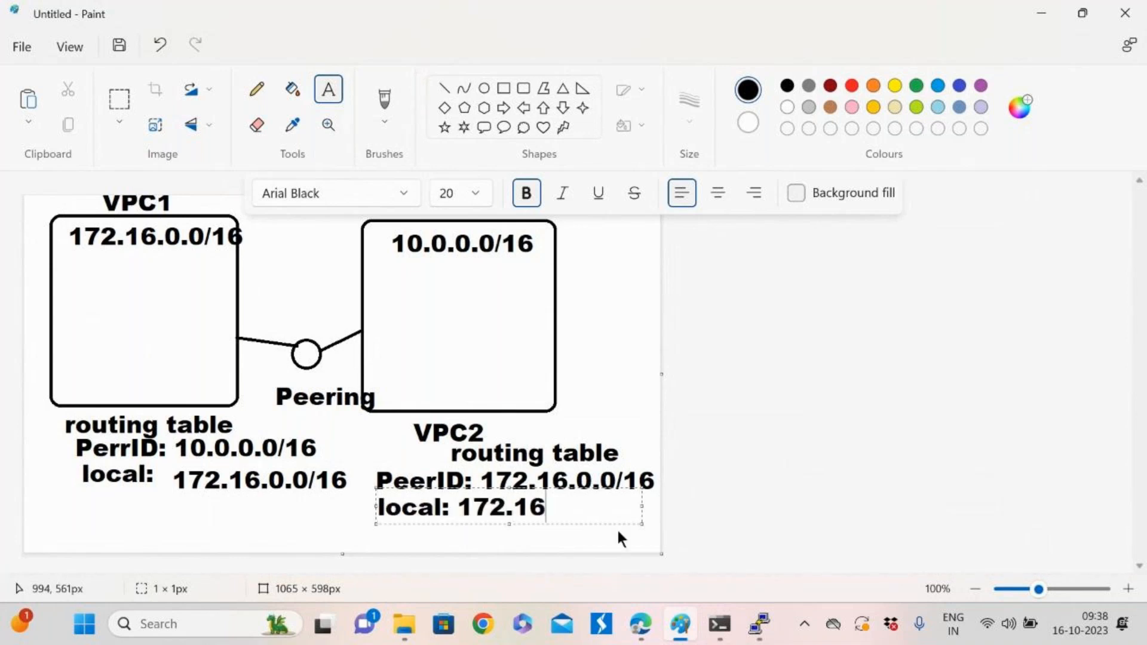
pyautogui.press('BackSpace')
pyautogui.press('BackSpace')
pyautogui.press('BackSpace')
pyautogui.press('BackSpace')
pyautogui.press('BackSpace')
pyautogui.press('BackSpace')
pyautogui.write('10.')
pyautogui.write('0.')
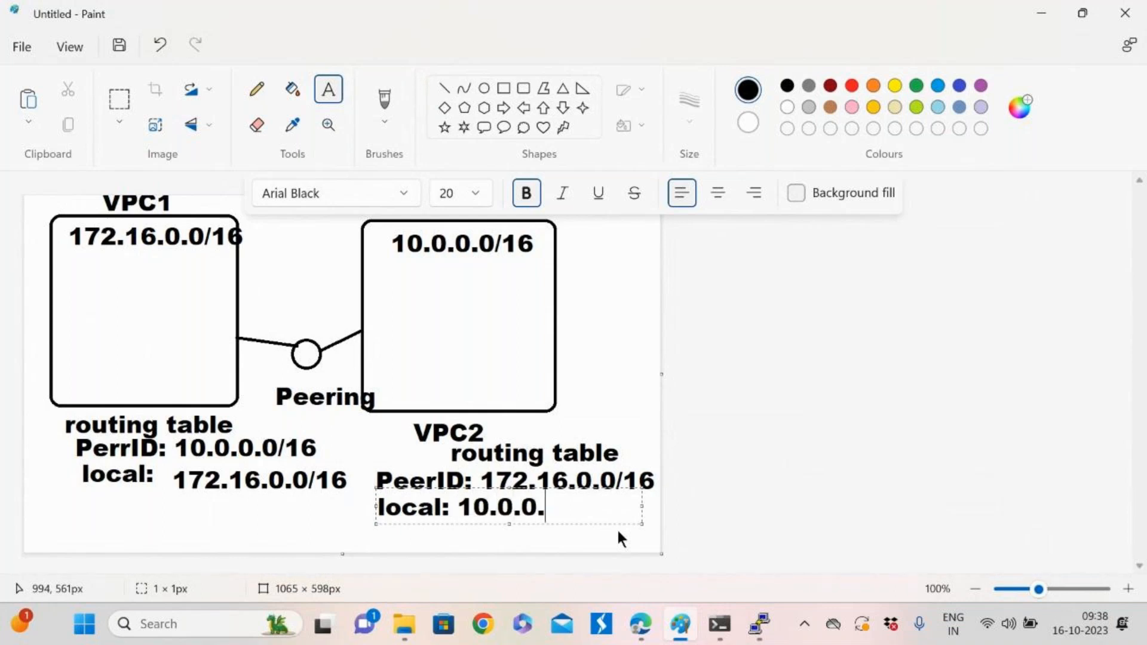
pyautogui.write('0/16')
pyautogui.click(192, 515)
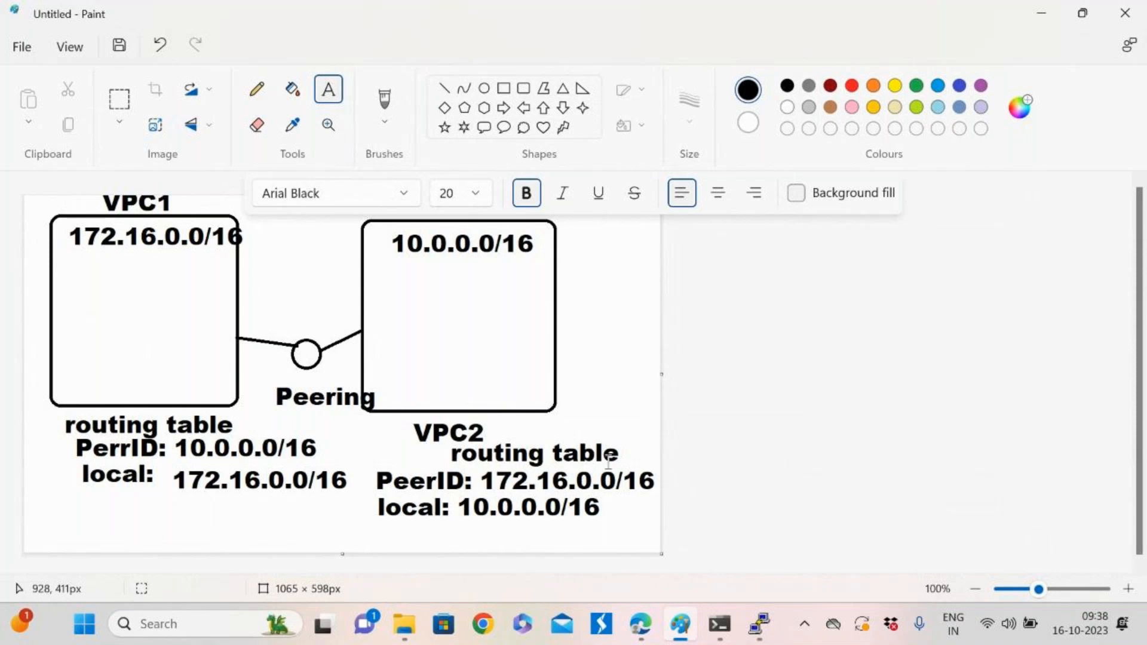
# Switch to the AWS VPC console in the browser and review the destinations and targets of the route table's routes
pyautogui.moveTo(674, 637)
pyautogui.moveTo(641, 624)
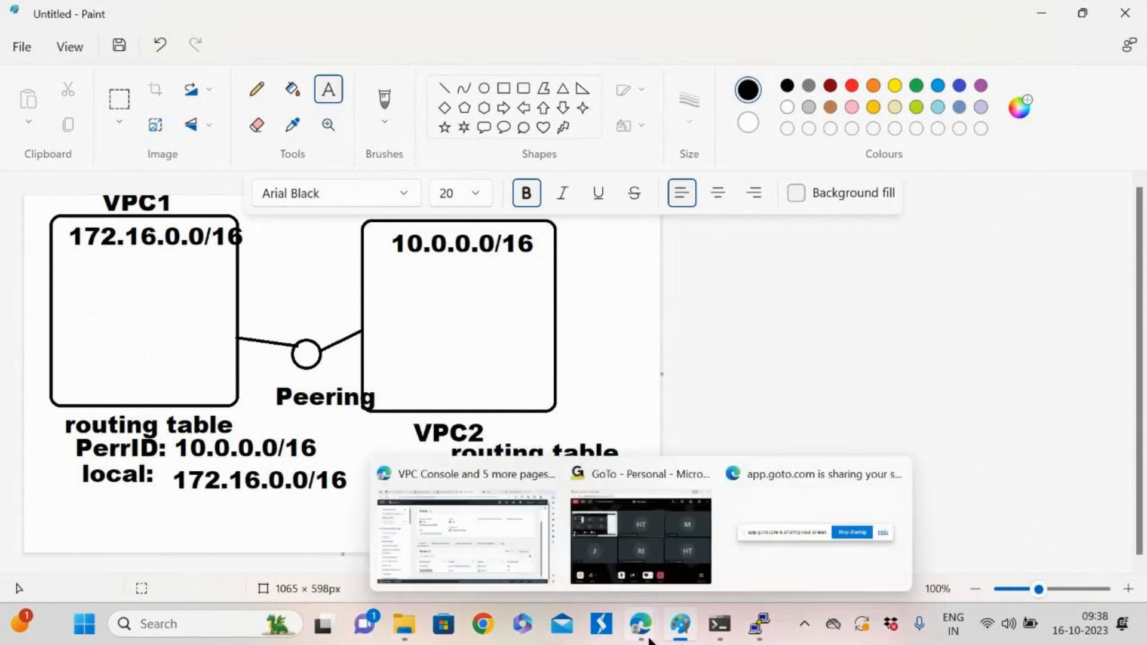
pyautogui.click(491, 514)
pyautogui.scroll(1, 568, 483)
pyautogui.scroll(-1, 569, 485)
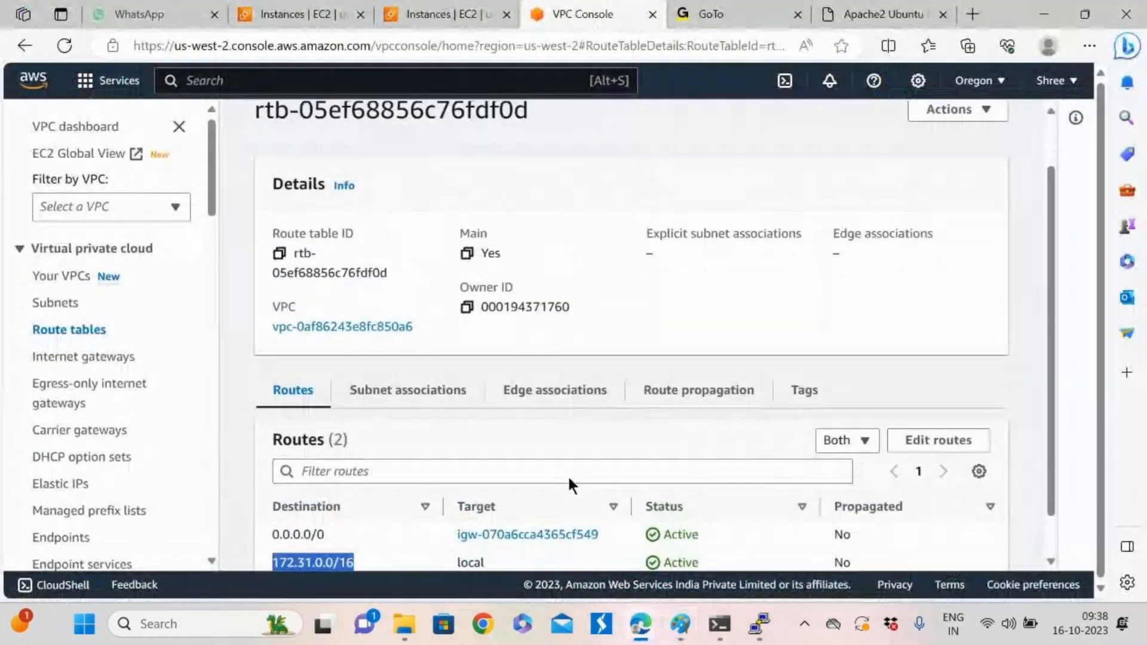
pyautogui.click(577, 541)
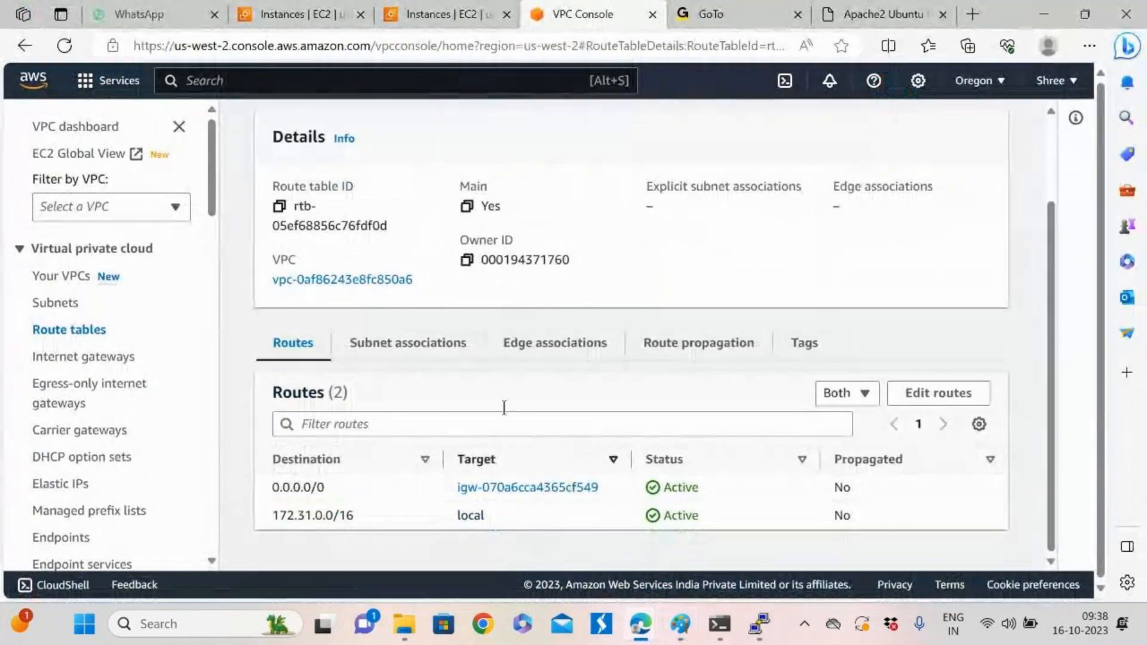
# Open the default security group of demo-instance2 in N. Virginia and examine the port ranges and sources of its inbound rules
pyautogui.click(392, 10)
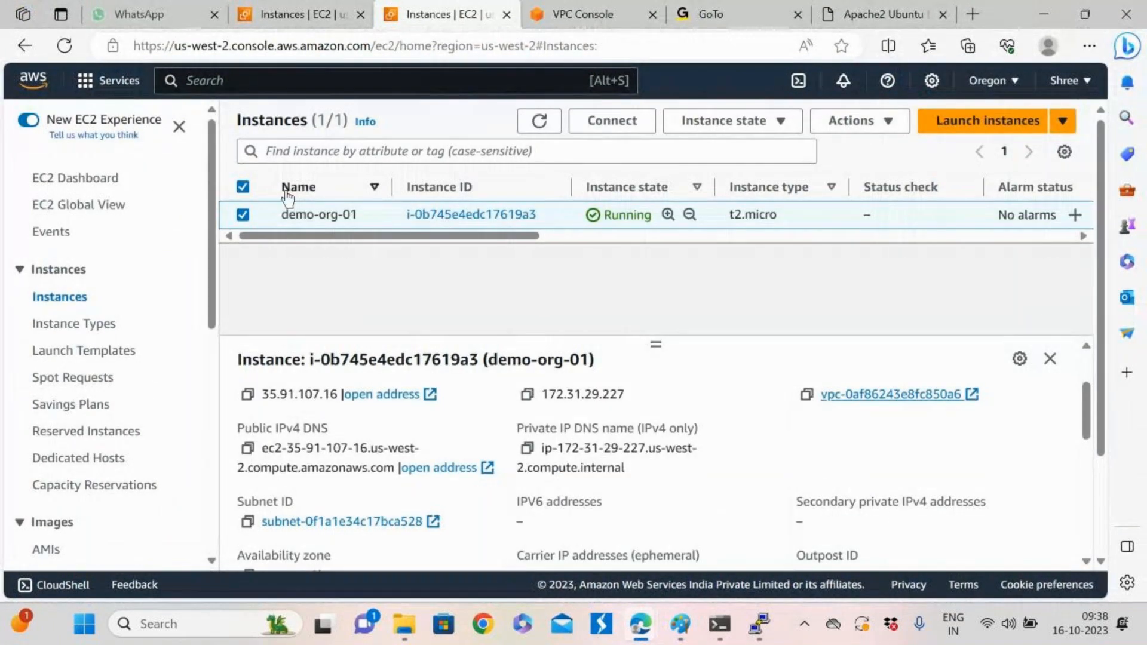
pyautogui.click(305, 13)
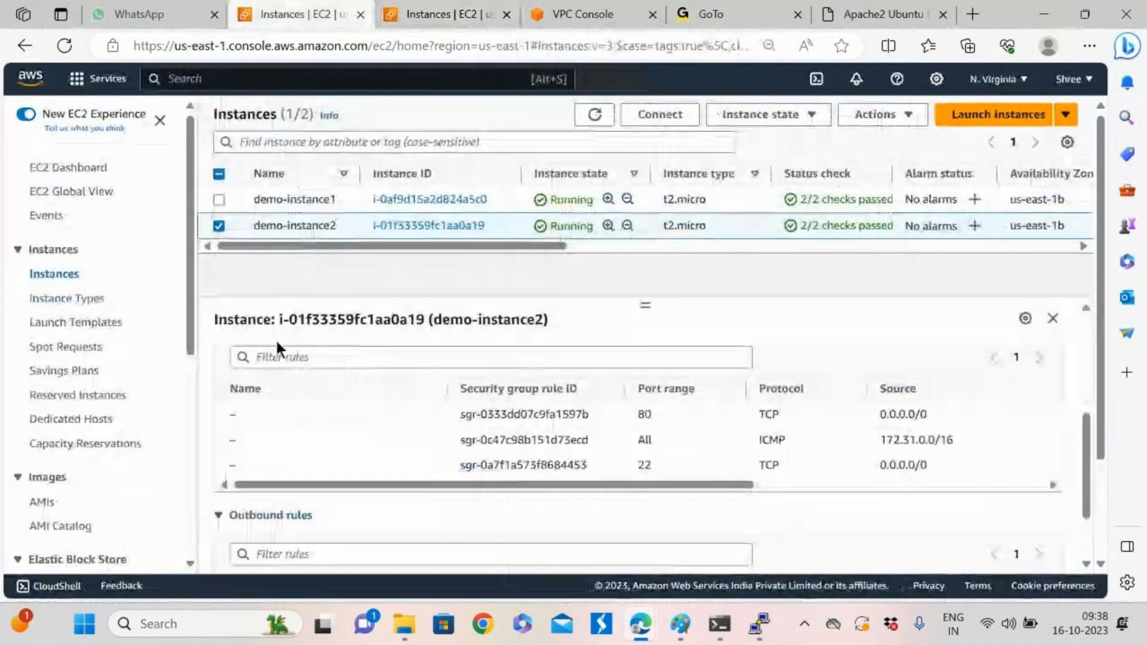
pyautogui.scroll(4, 293, 421)
pyautogui.scroll(-2, 446, 478)
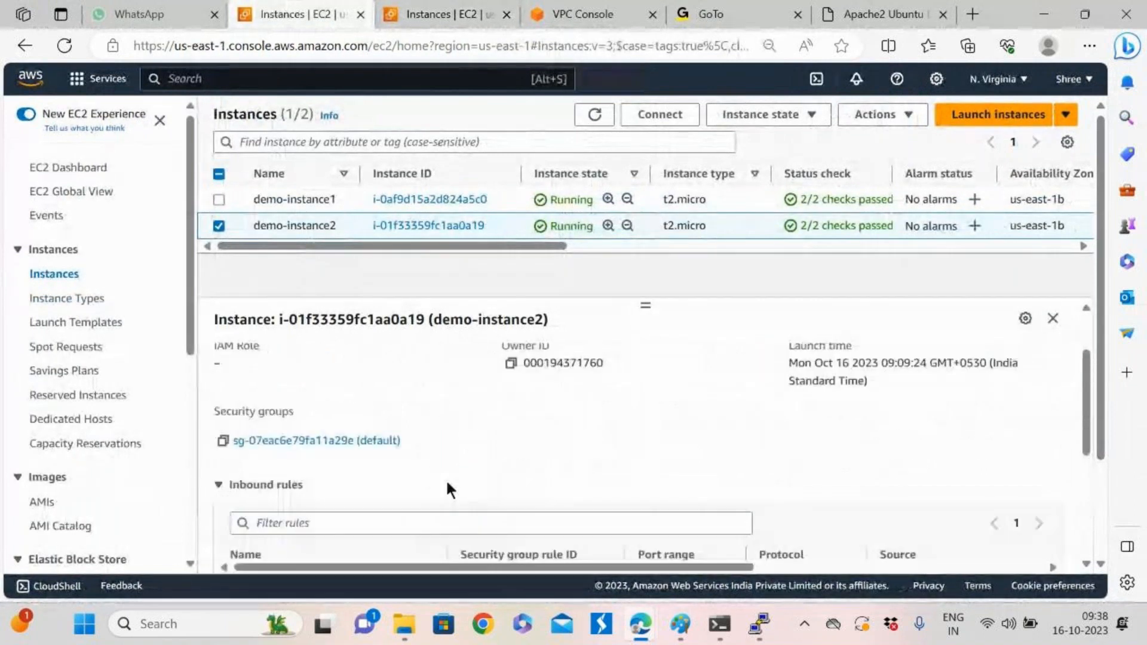
pyautogui.click(289, 441)
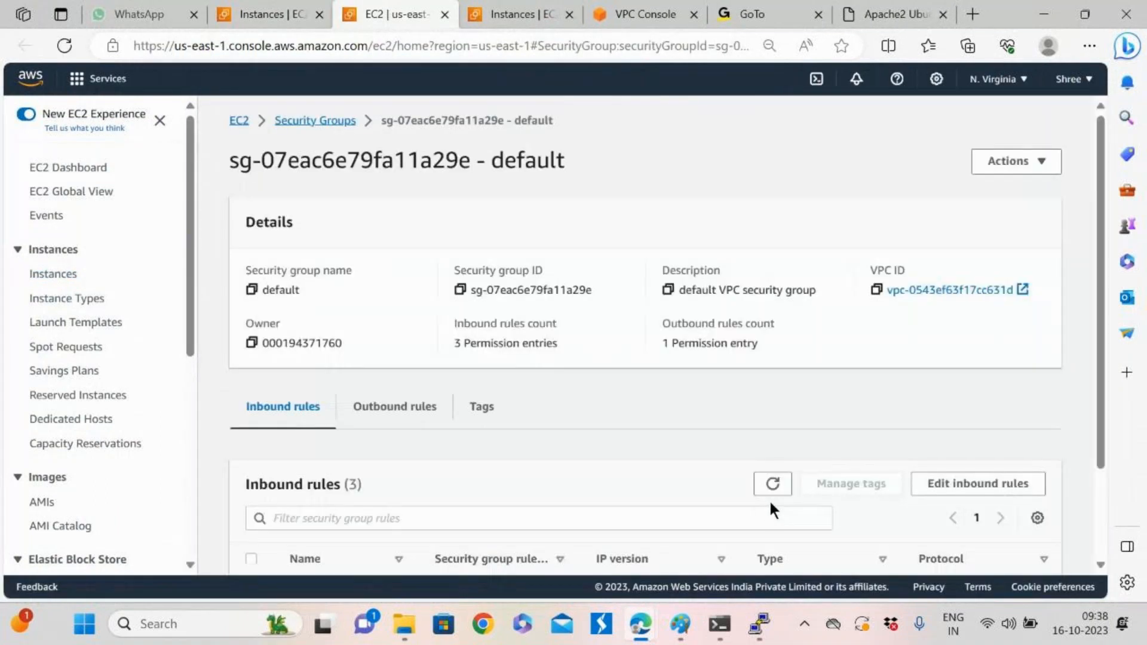
pyautogui.scroll(-2, 604, 395)
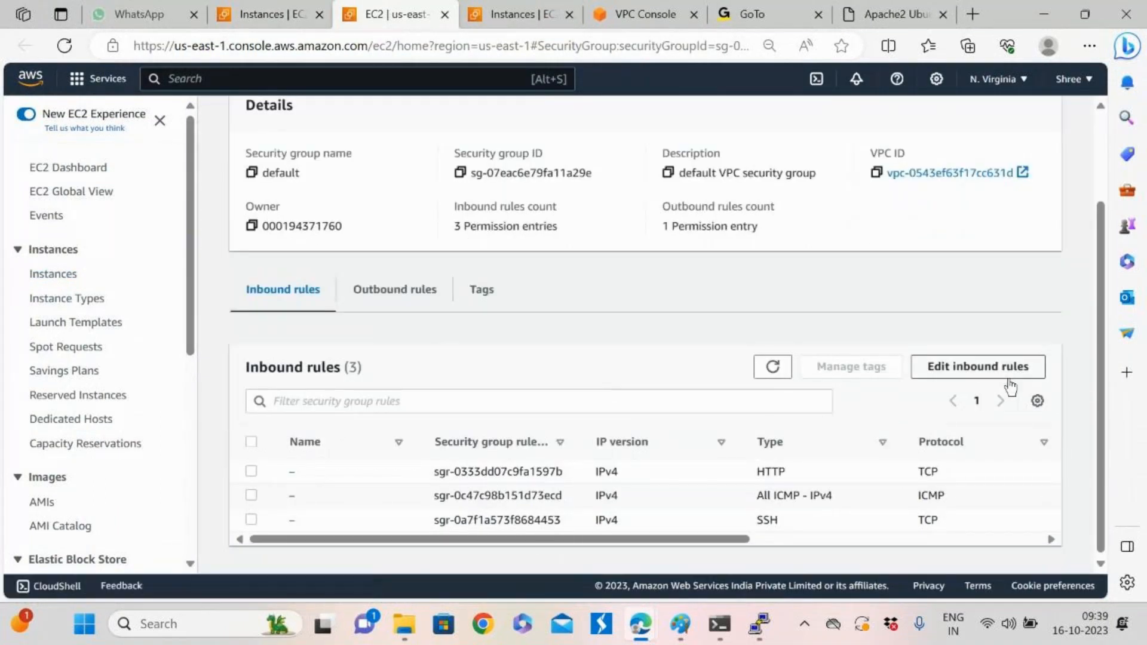
pyautogui.moveTo(712, 539); pyautogui.dragTo(918, 540)
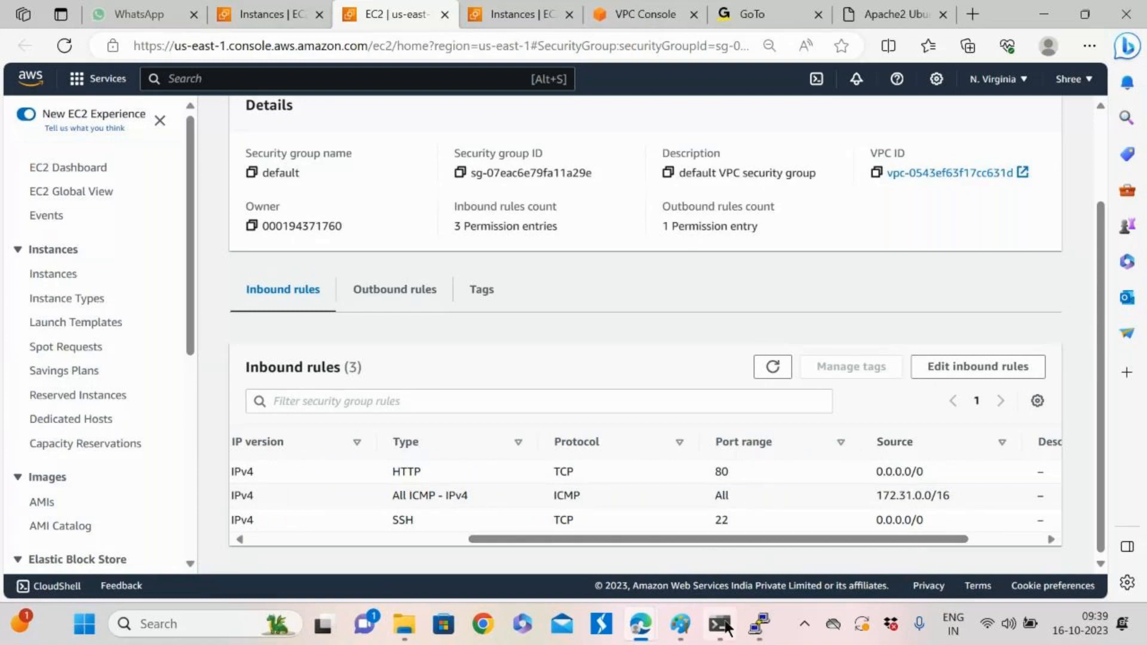
# Compare the VPC peering diagram in Paint with the sources of the security group's inbound rules in the AWS console
pyautogui.click(680, 624)
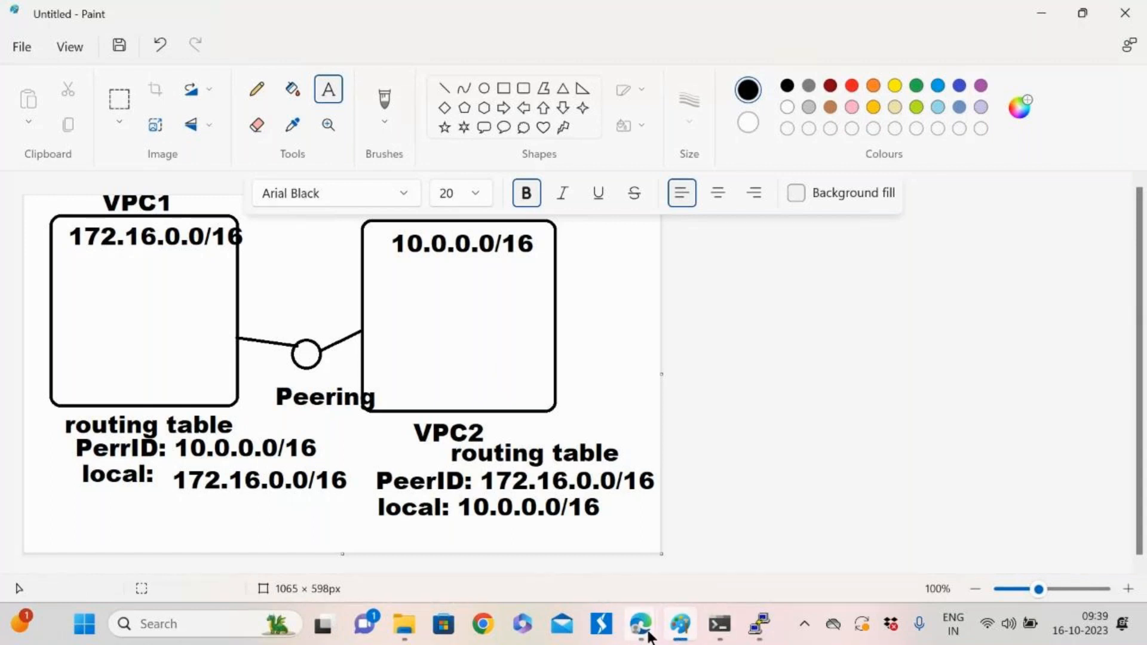
pyautogui.moveTo(643, 628)
pyautogui.click(490, 499)
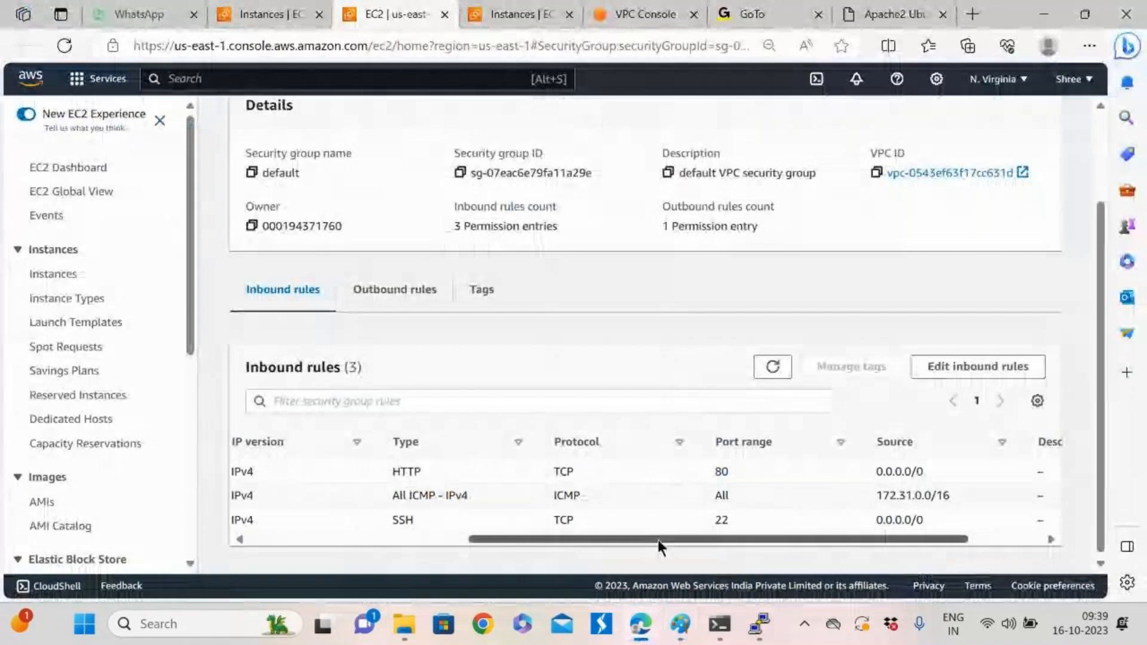
pyautogui.moveTo(658, 540); pyautogui.dragTo(726, 540)
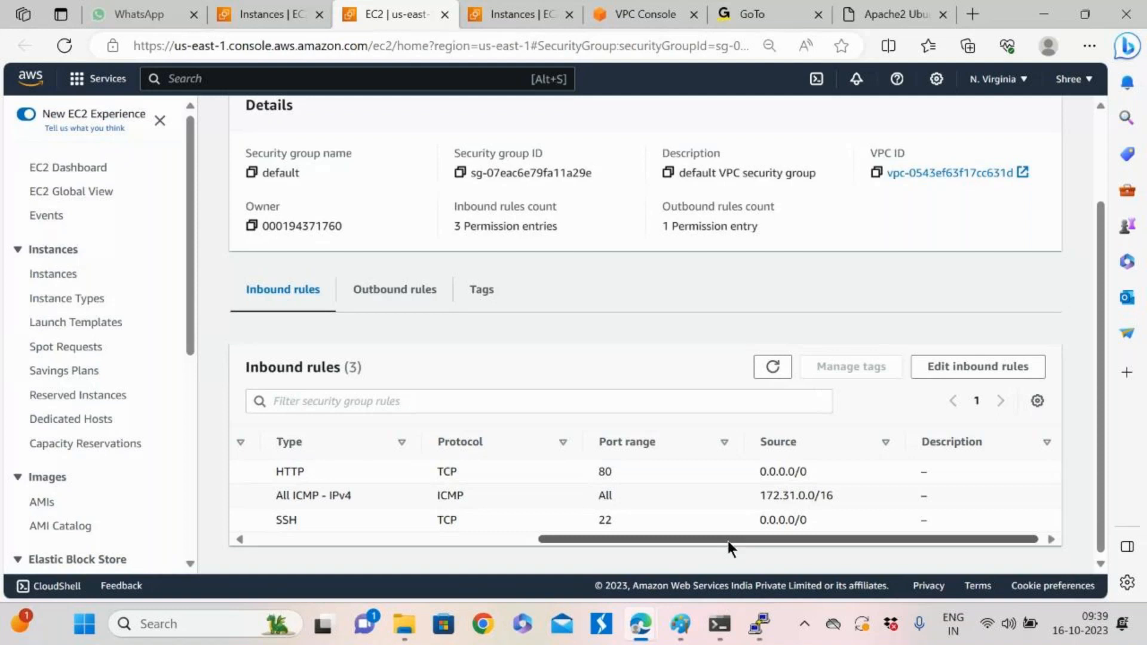
pyautogui.moveTo(728, 541); pyautogui.dragTo(607, 508)
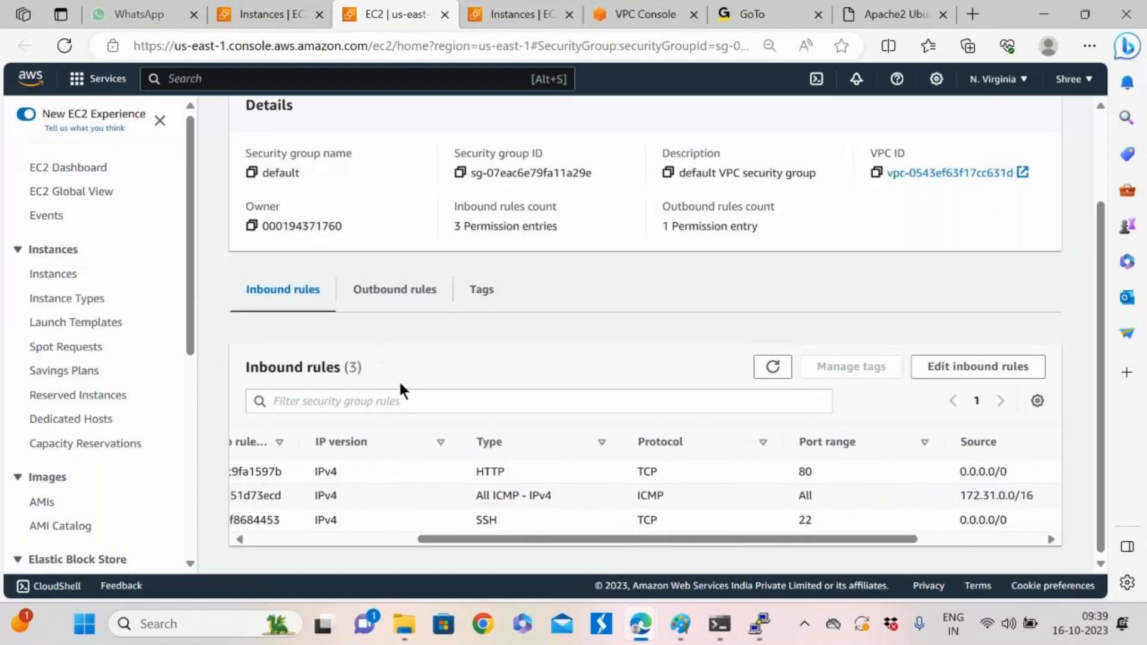
# Review the types and protocols of the security group's inbound rules and check the GoTo meeting window
pyautogui.moveTo(478, 537); pyautogui.dragTo(312, 522)
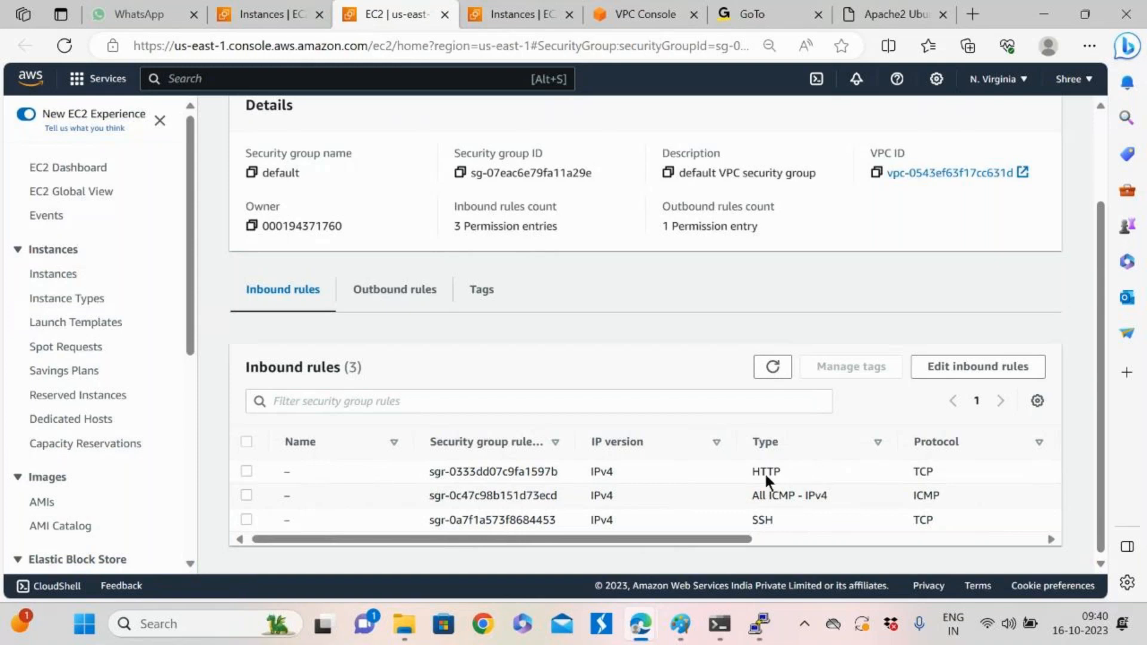
pyautogui.moveTo(719, 624)
pyautogui.moveTo(644, 623)
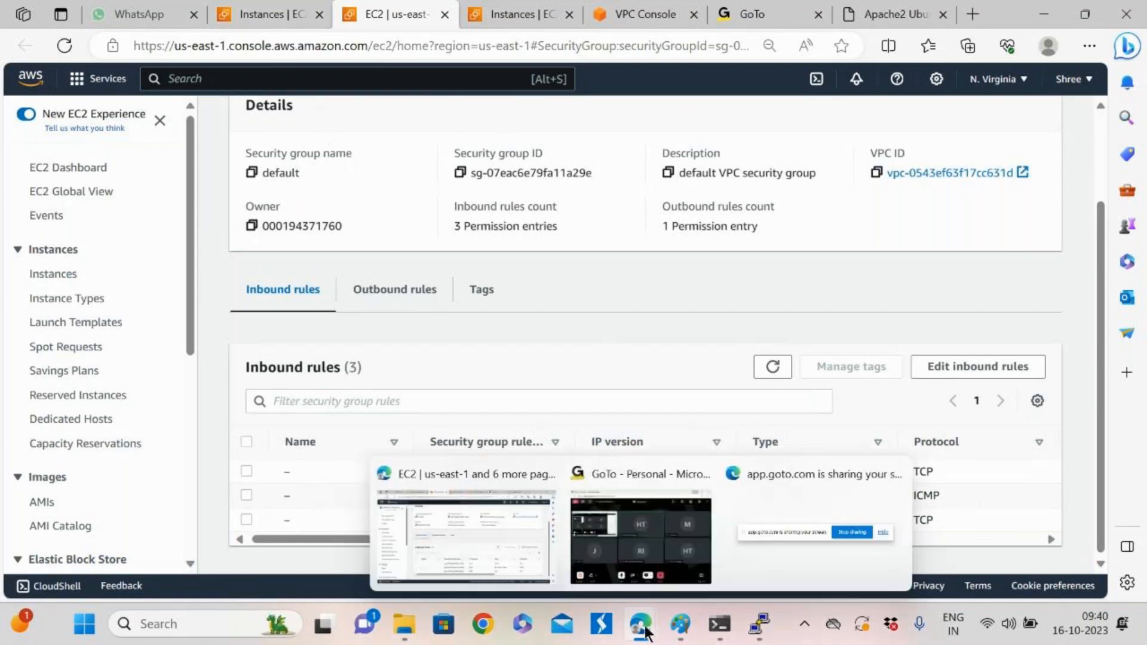
pyautogui.click(645, 561)
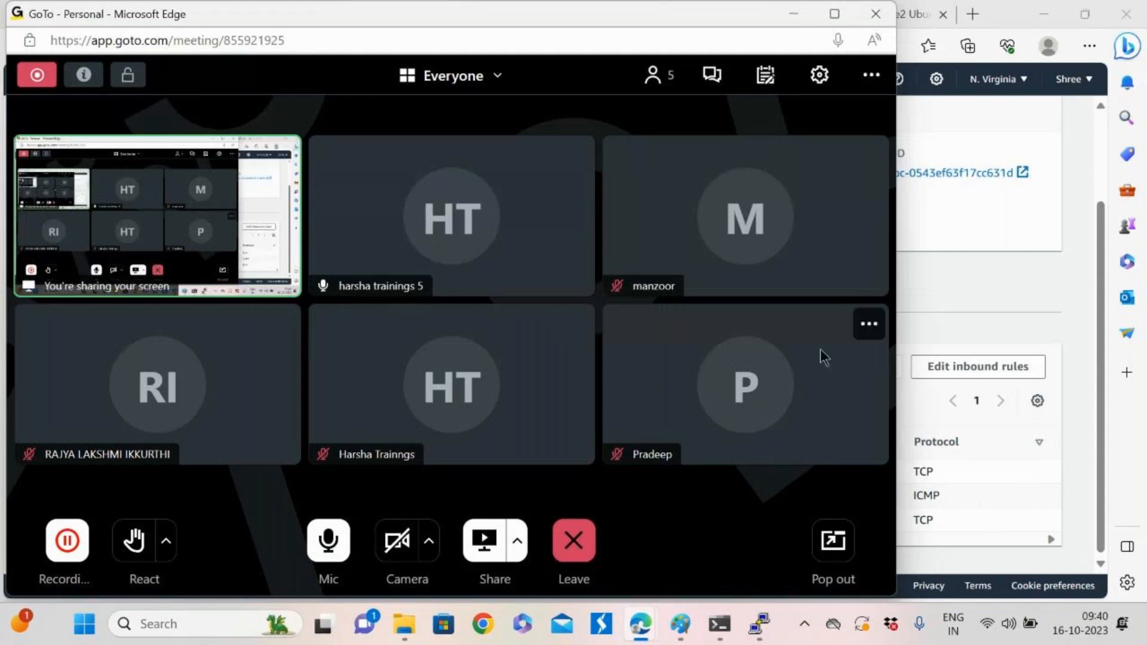
pyautogui.click(793, 9)
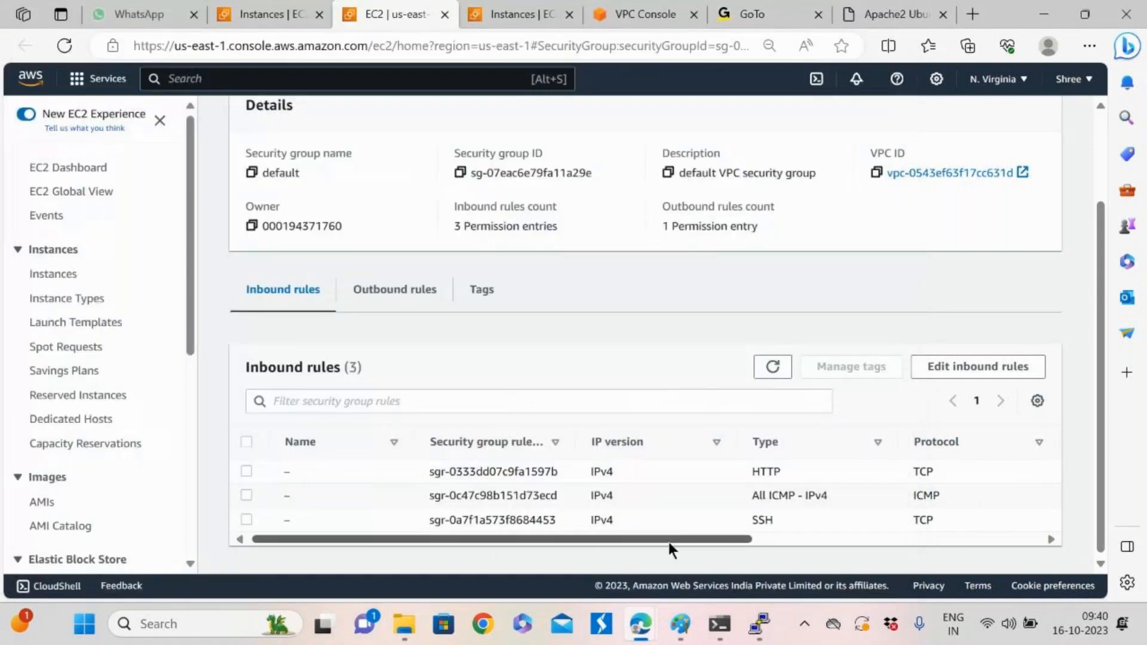
pyautogui.moveTo(721, 540); pyautogui.dragTo(658, 506)
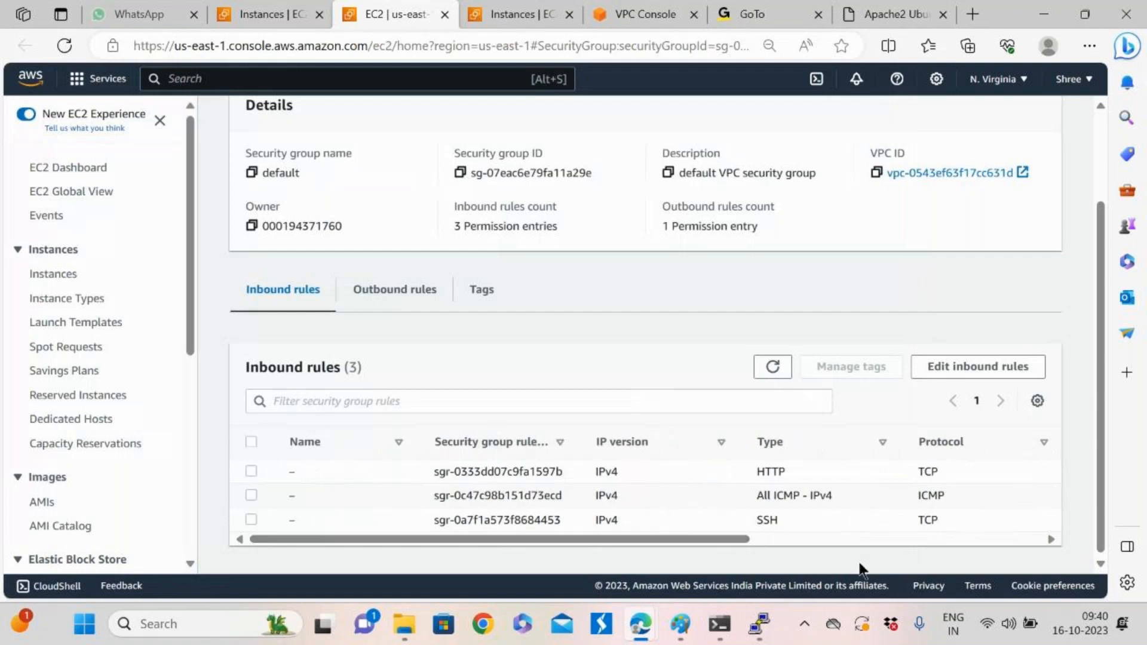
# Review the N. Virginia instances, the Oregon route table details and the Oregon instance demo-org-01
pyautogui.click(281, 11)
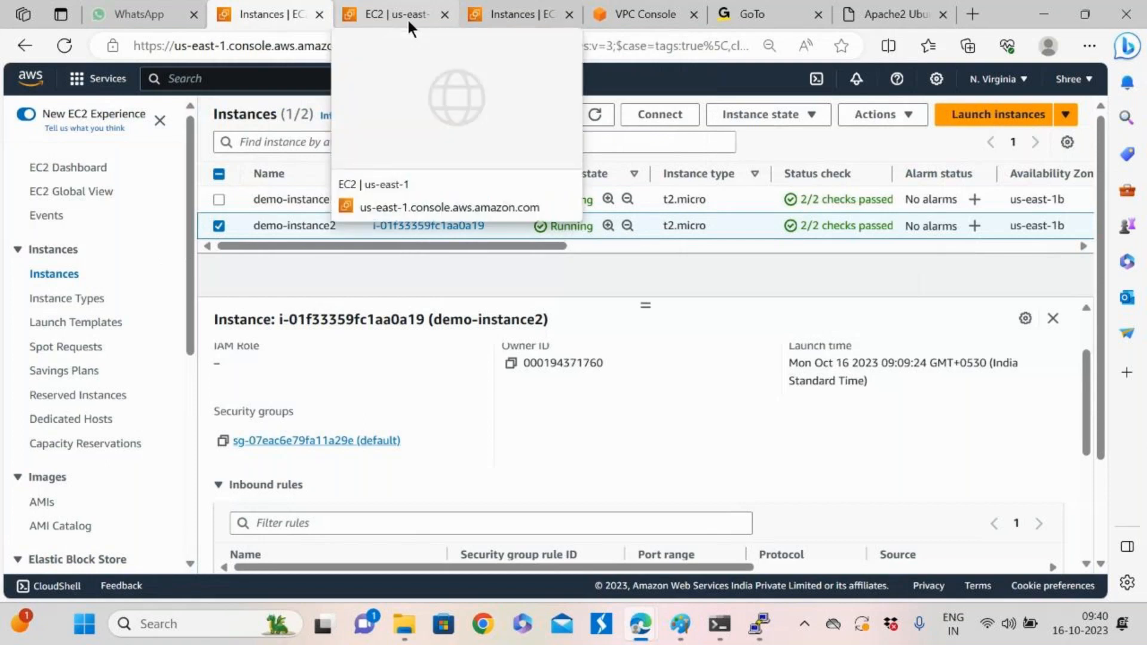
pyautogui.moveTo(539, 245)
pyautogui.mouseDown()
pyautogui.moveTo(703, 256)
pyautogui.moveTo(541, 254)
pyautogui.mouseUp()
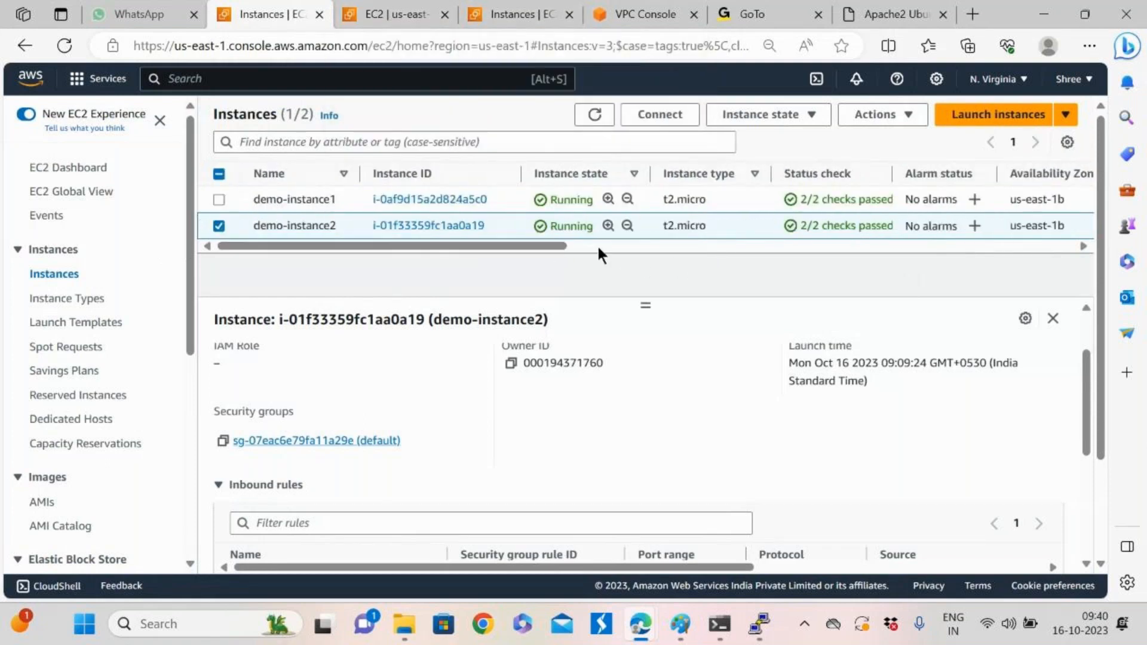
pyautogui.click(619, 14)
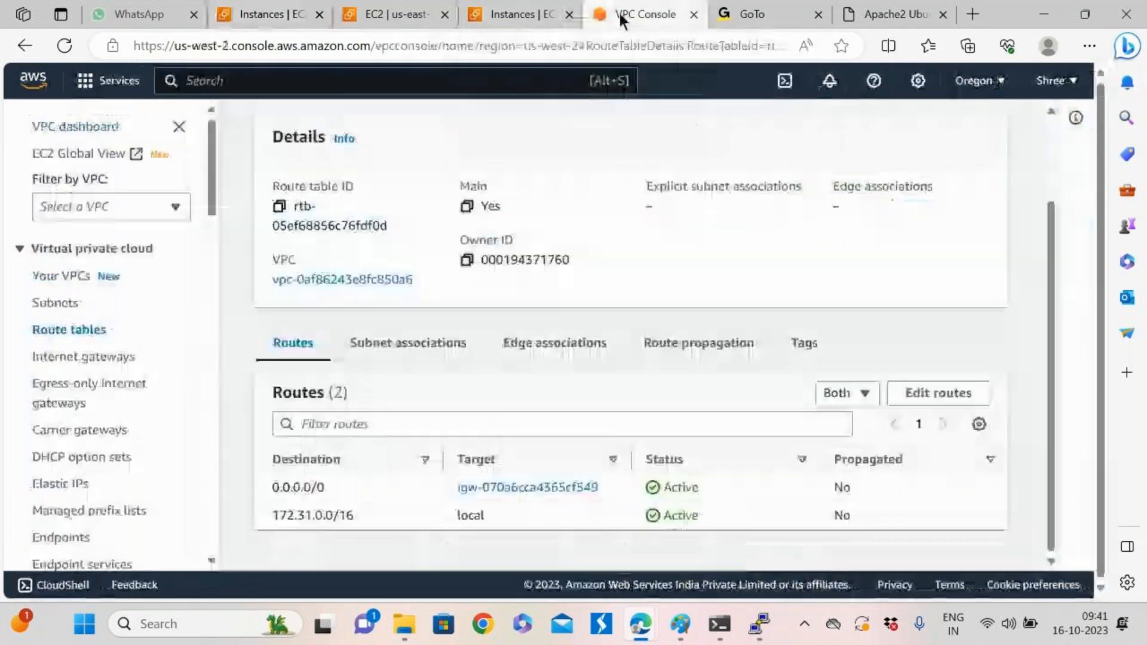
pyautogui.scroll(2, 554, 412)
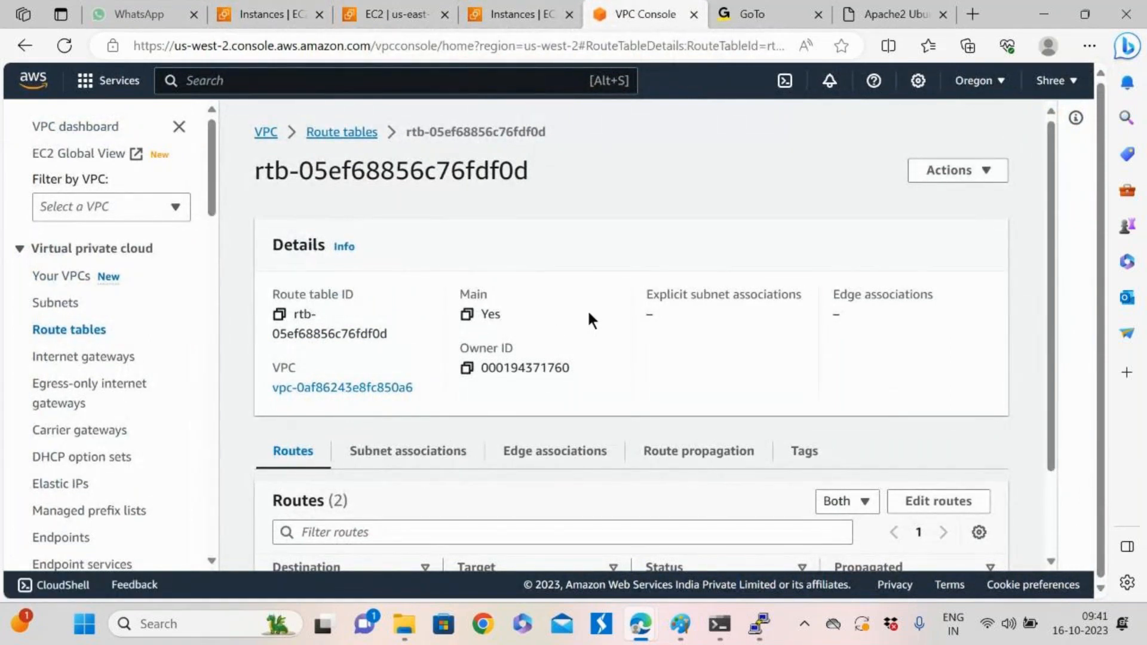
pyautogui.click(517, 10)
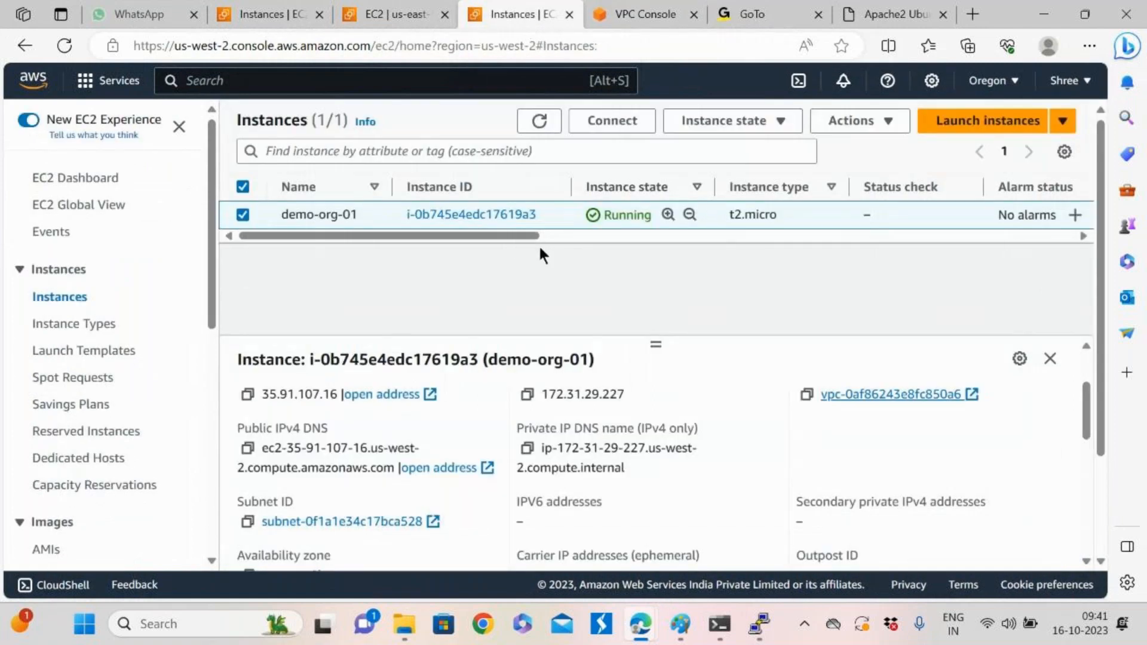
pyautogui.scroll(-2, 531, 272)
pyautogui.scroll(2, 532, 275)
# Switch to File Explorer and locate the june02 PuTTY key file in the Downloads folder
pyautogui.click(407, 617)
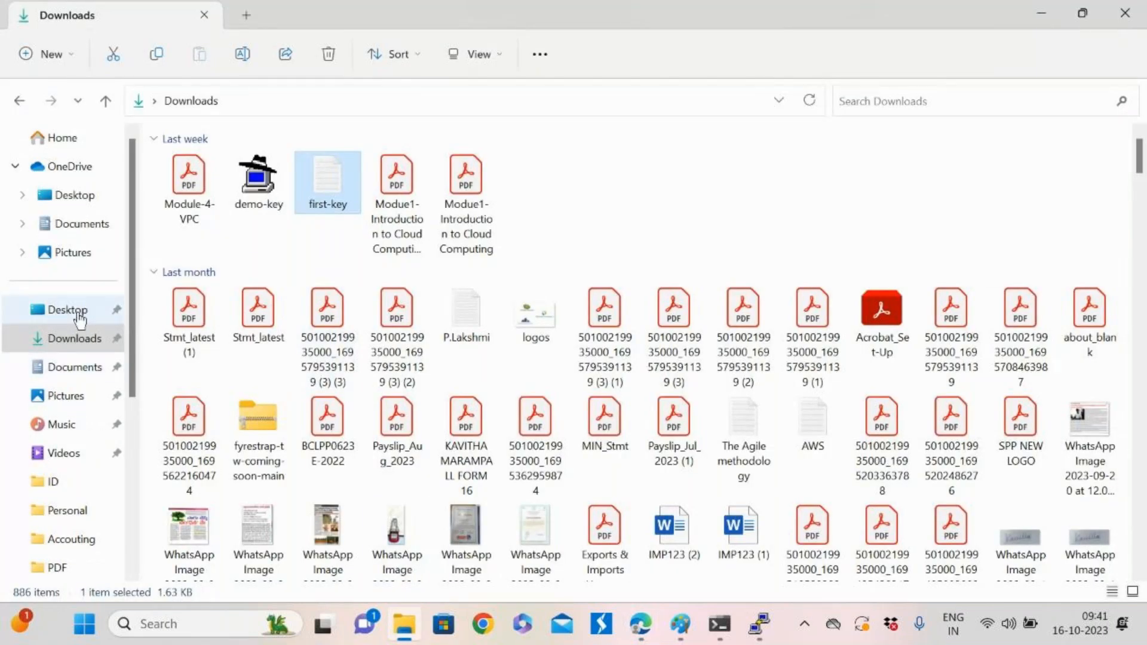
pyautogui.click(456, 230)
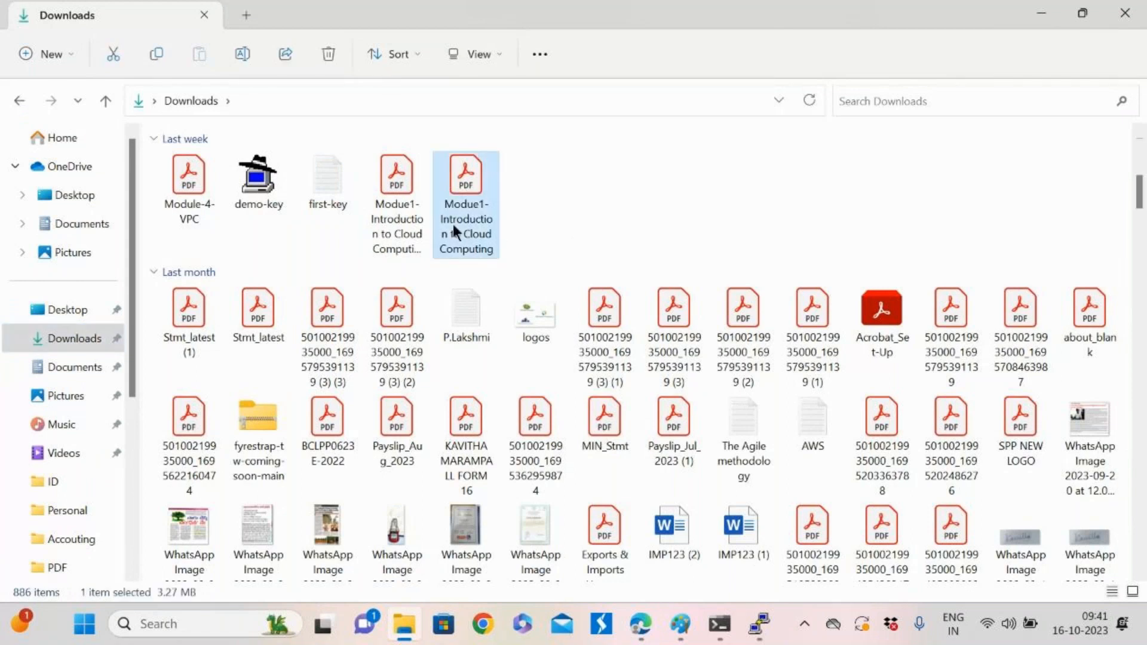
pyautogui.press('j')
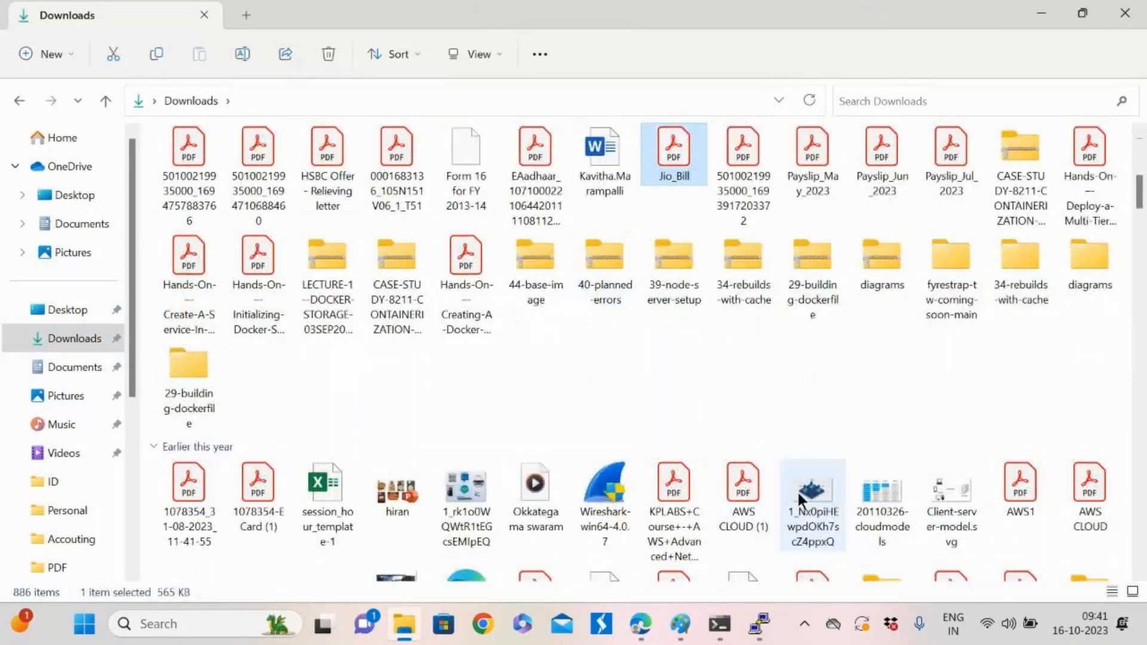
pyautogui.press('j')
pyautogui.press('j')
pyautogui.press('j')
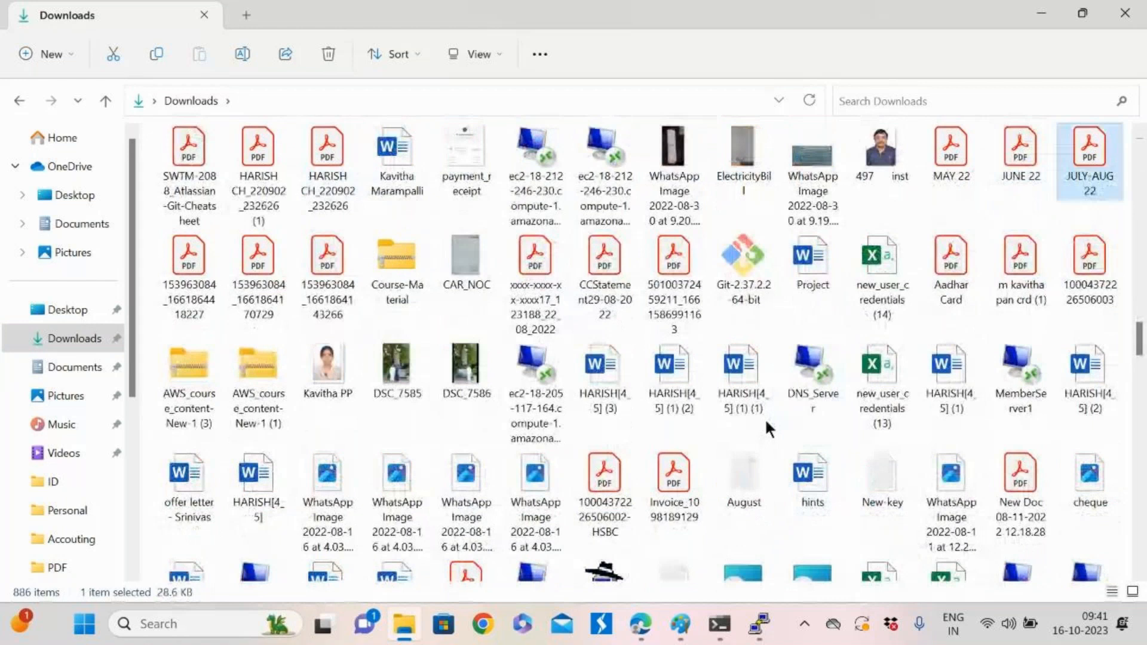
pyautogui.press('j')
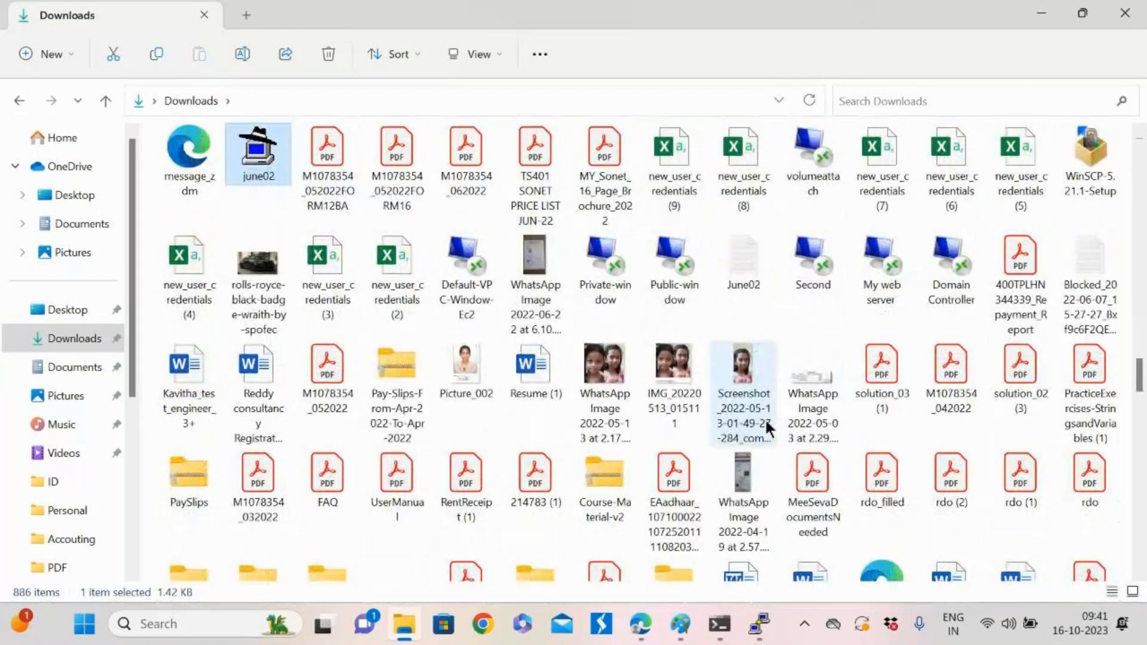
pyautogui.press('j')
pyautogui.click(269, 164)
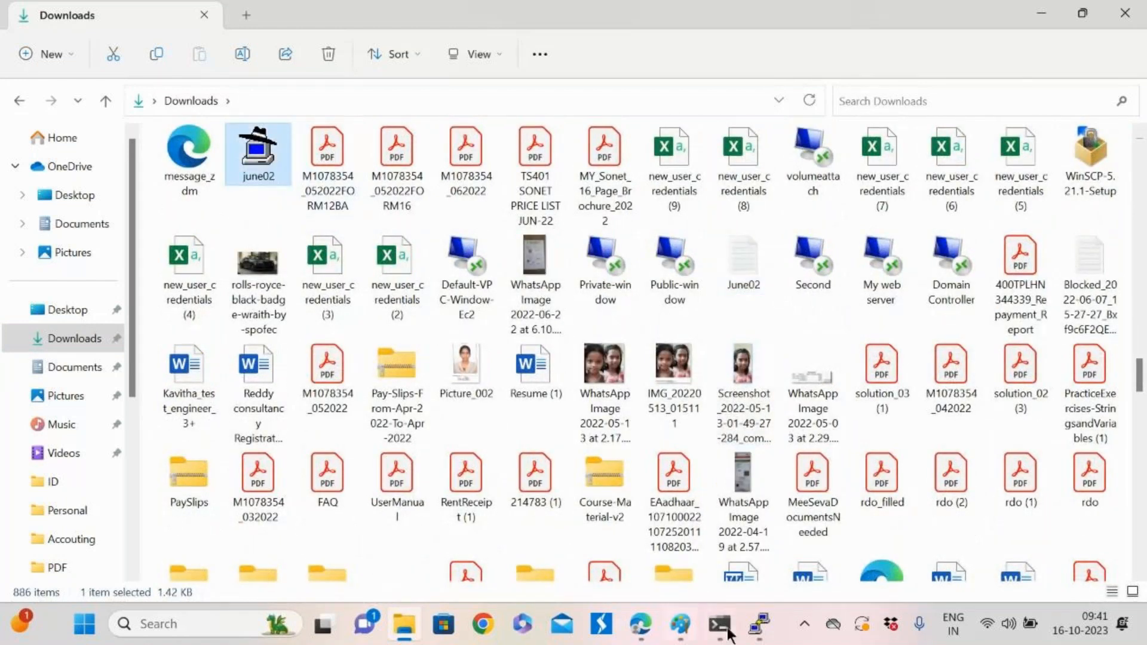
# Start a new PuTTY session and set its host to demo-org-01's public IPv4 address, 35.91.107.16
pyautogui.click(759, 624)
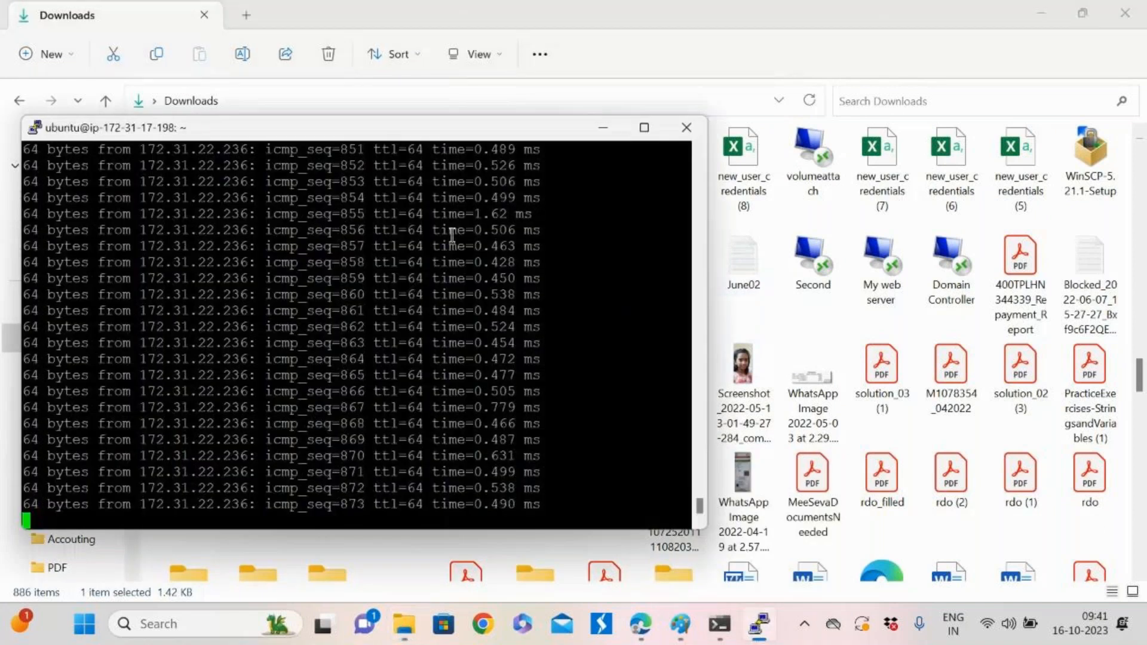
pyautogui.rightClick(335, 131)
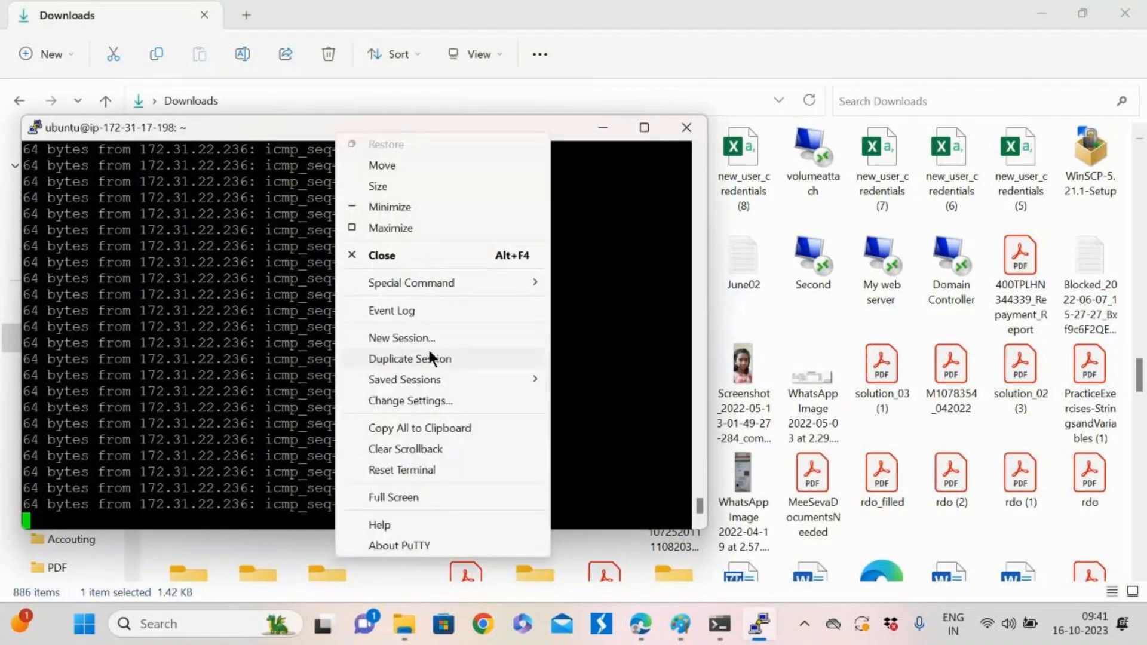
pyautogui.click(425, 339)
pyautogui.hotkey('alt', 'Tab')
pyautogui.press('Tab')
pyautogui.press('Tab')
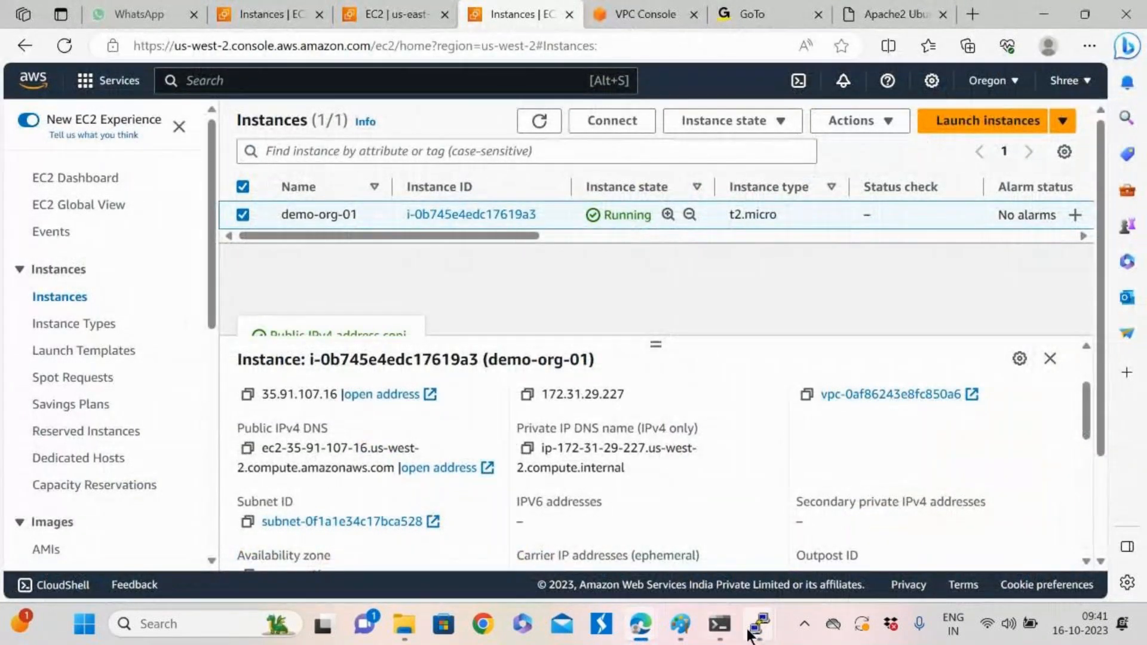
pyautogui.moveTo(759, 624)
pyautogui.click(672, 509)
pyautogui.hotkey('alt', 'Tab')
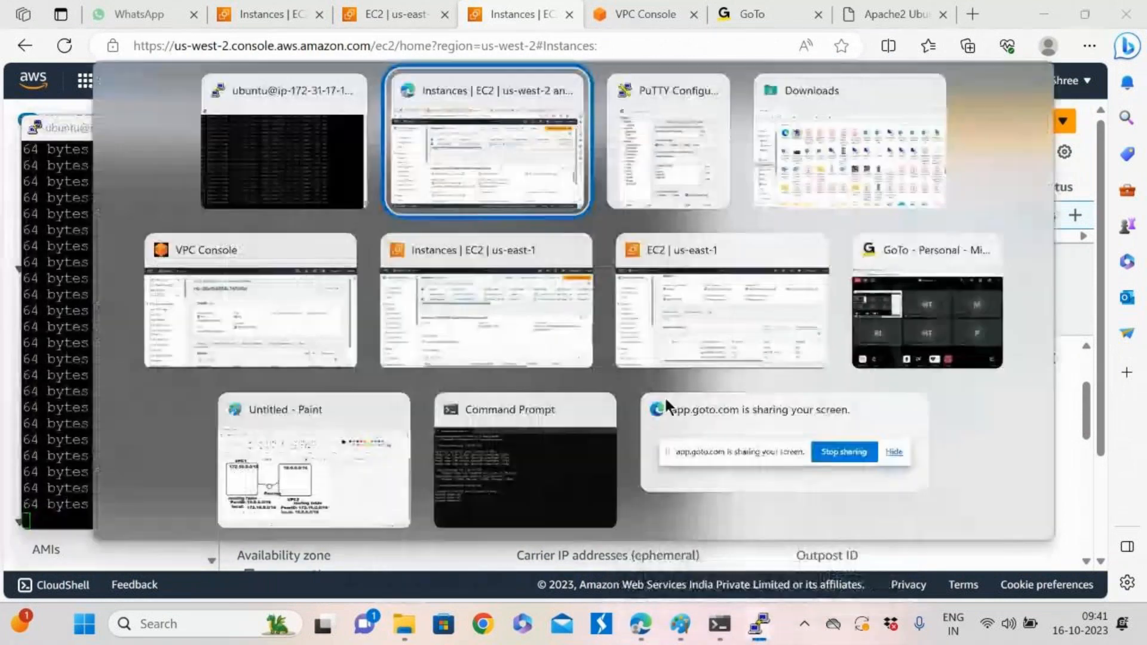
pyautogui.hotkey('alt', 'Tab')
pyautogui.write('35.91.107.16')
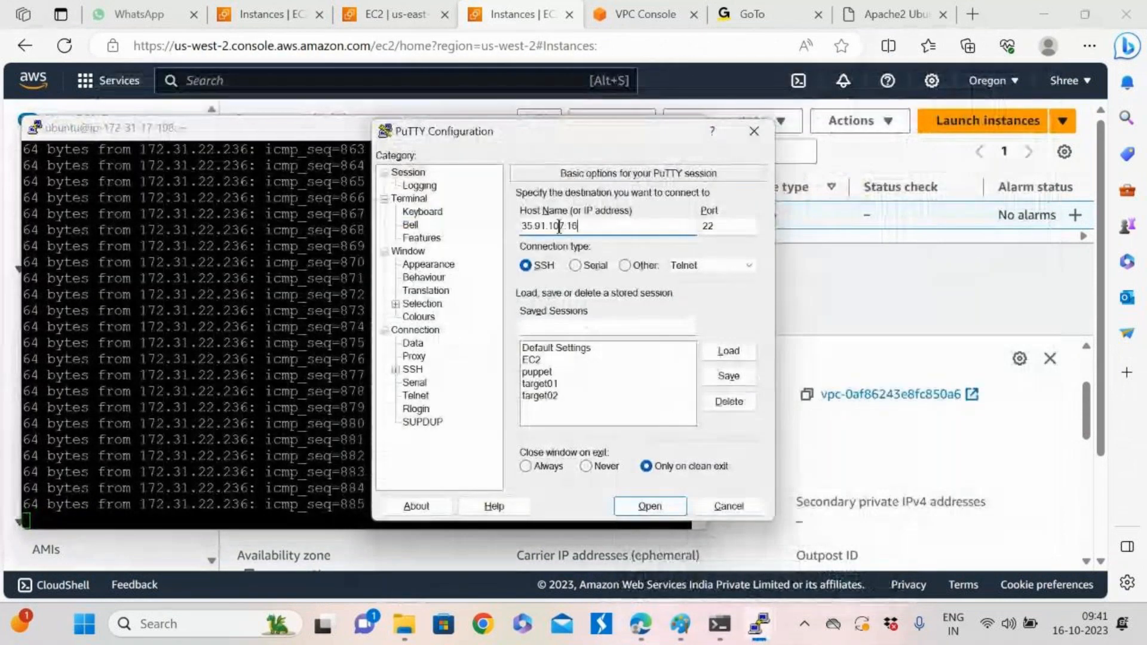
# Set the SSH authentication private key file of the new session to june02 from the Downloads folder
pyautogui.click(407, 370)
pyautogui.click(396, 369)
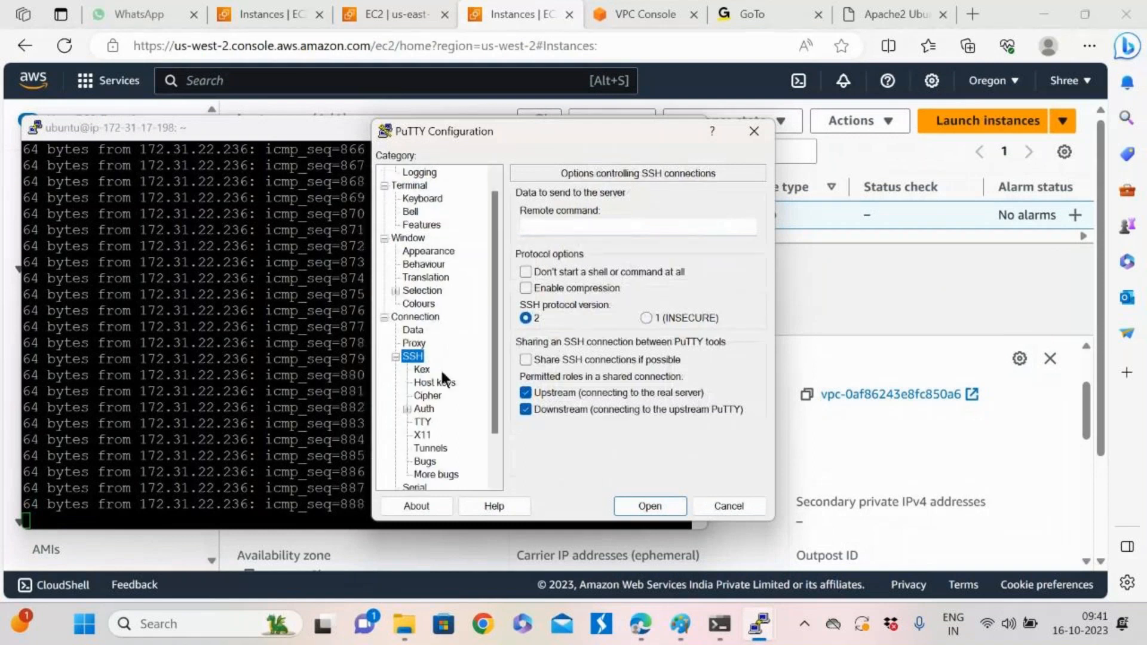
pyautogui.click(428, 407)
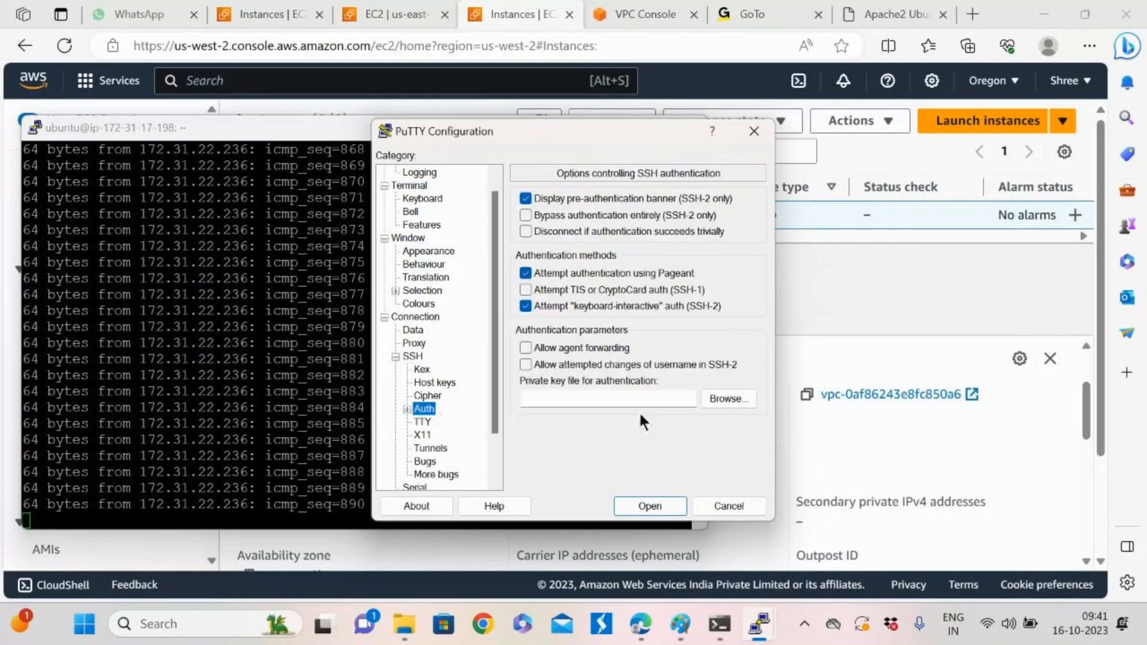
pyautogui.click(720, 396)
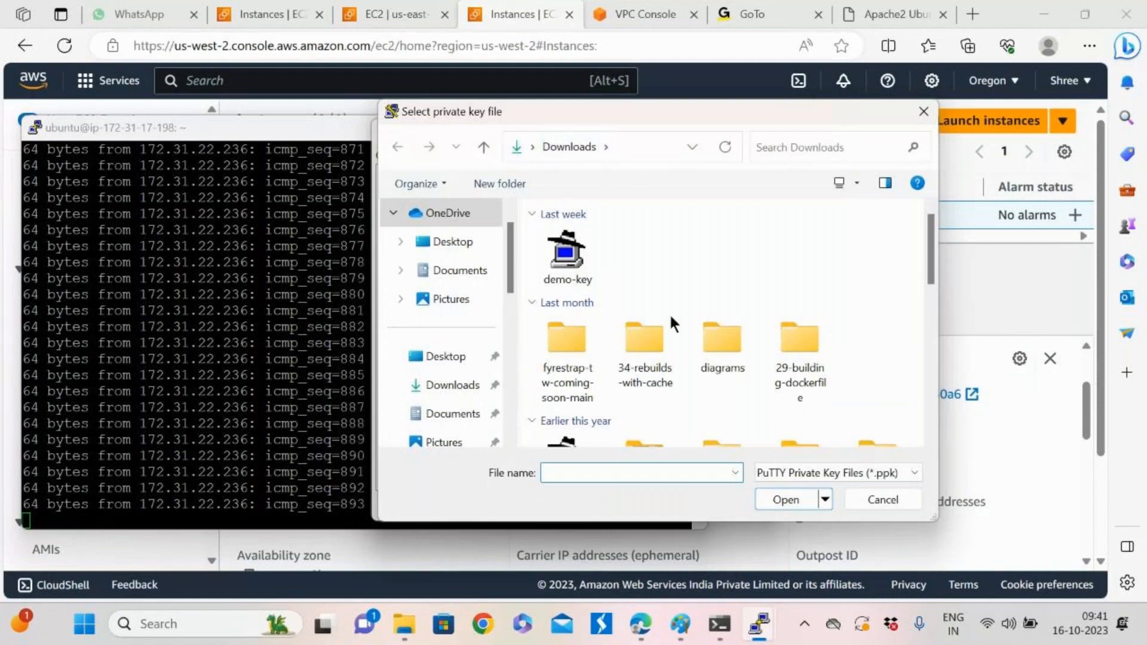
pyautogui.click(646, 346)
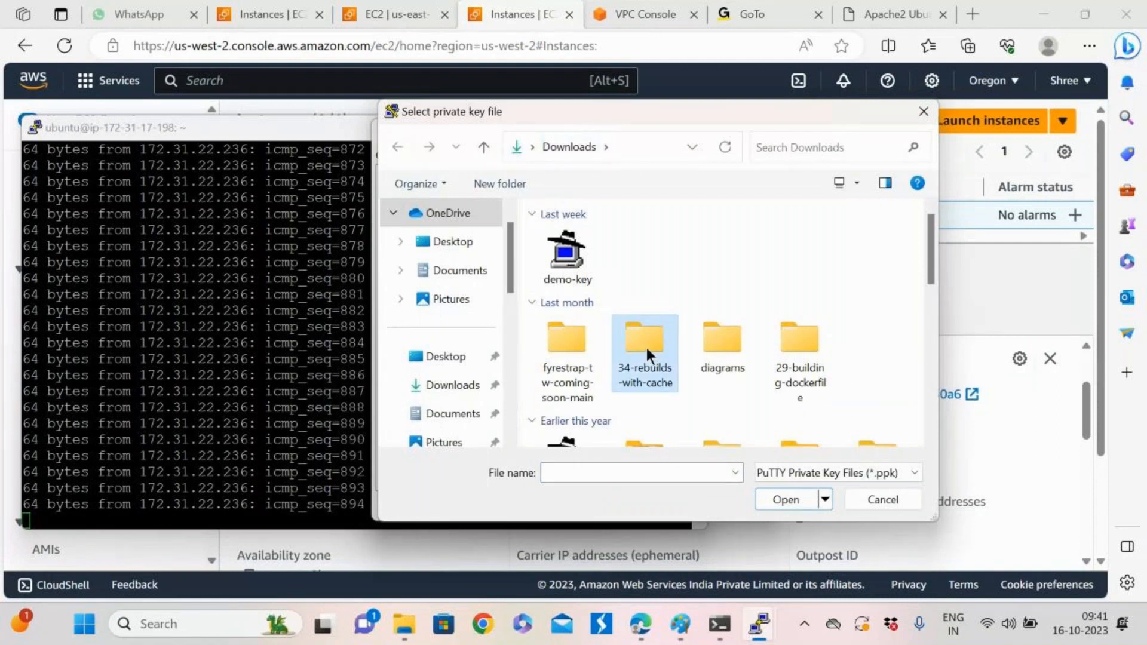
pyautogui.press('j')
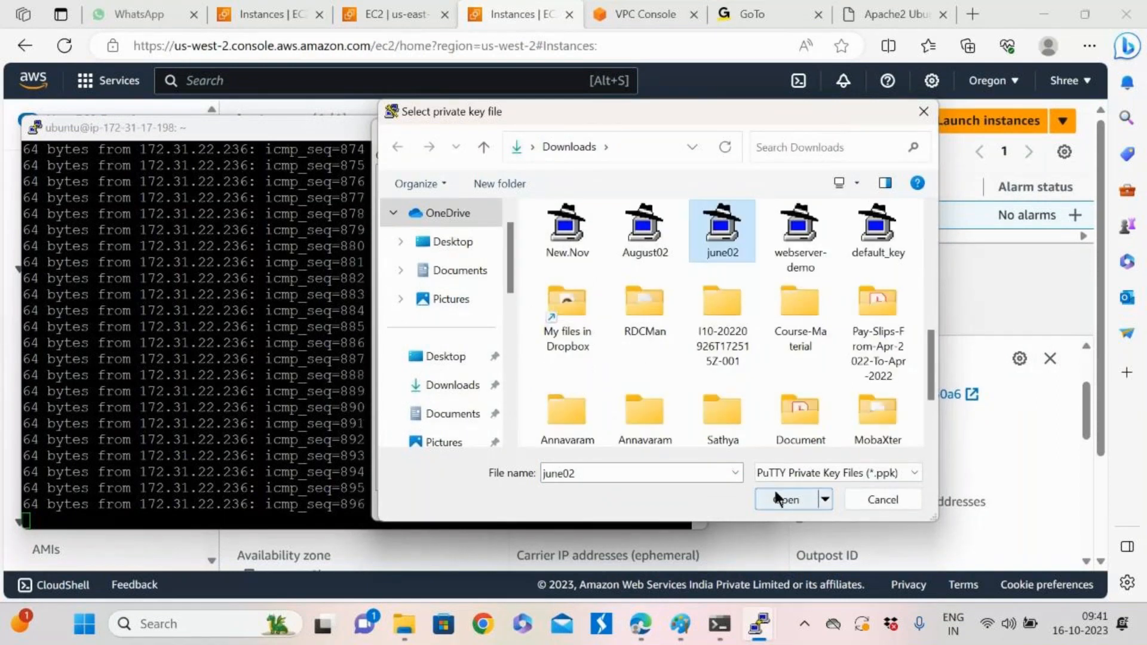
pyautogui.click(777, 498)
# Open the SSH connection to 35.91.107.16, accept the server's host key and log in as ubuntu
pyautogui.click(651, 504)
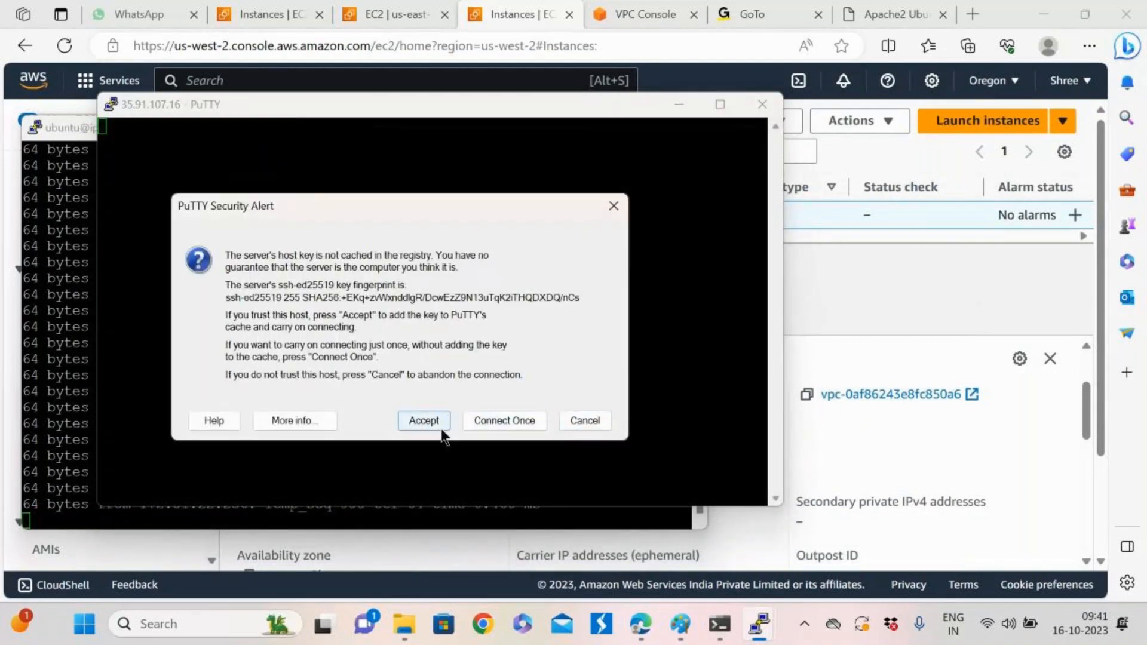
pyautogui.click(424, 421)
pyautogui.moveTo(396, 118); pyautogui.dragTo(676, 173)
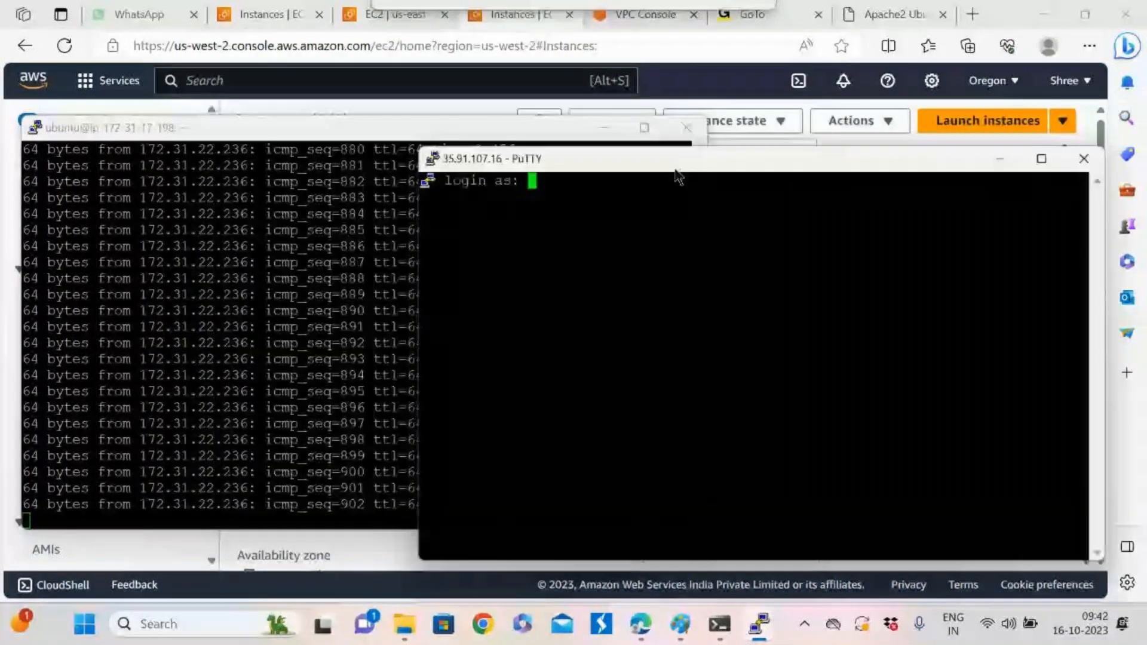
pyautogui.write('ubuntu')
pyautogui.press('Return')
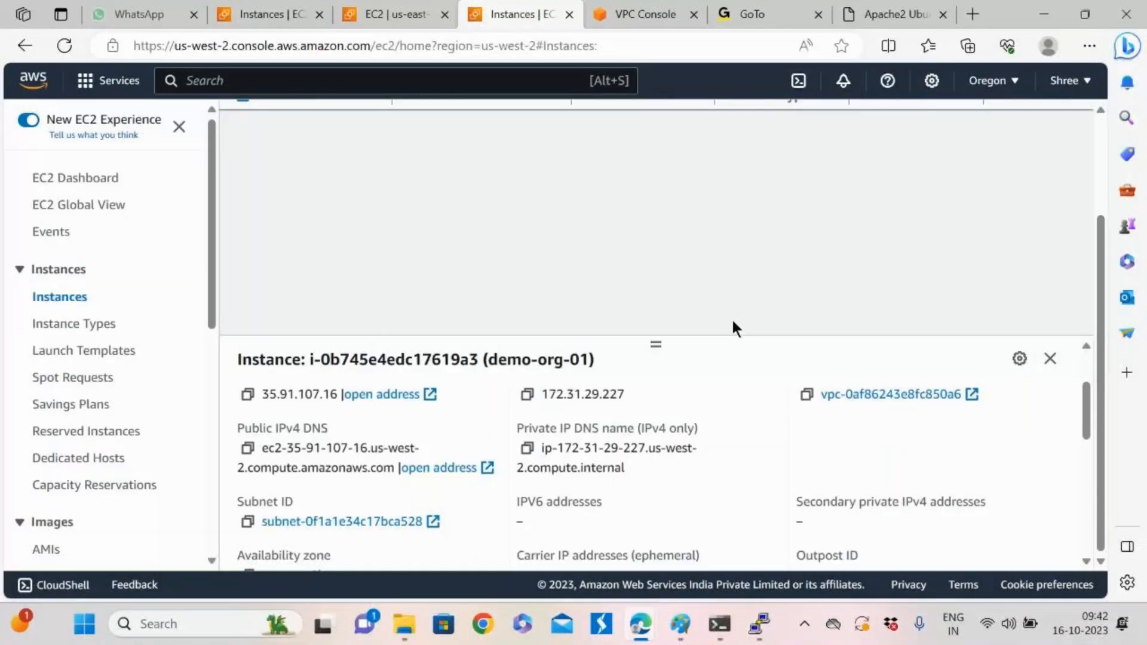
# Switch to the EC2 console and review demo-org-01's networking details alongside the N. Virginia security group
pyautogui.scroll(5, 732, 325)
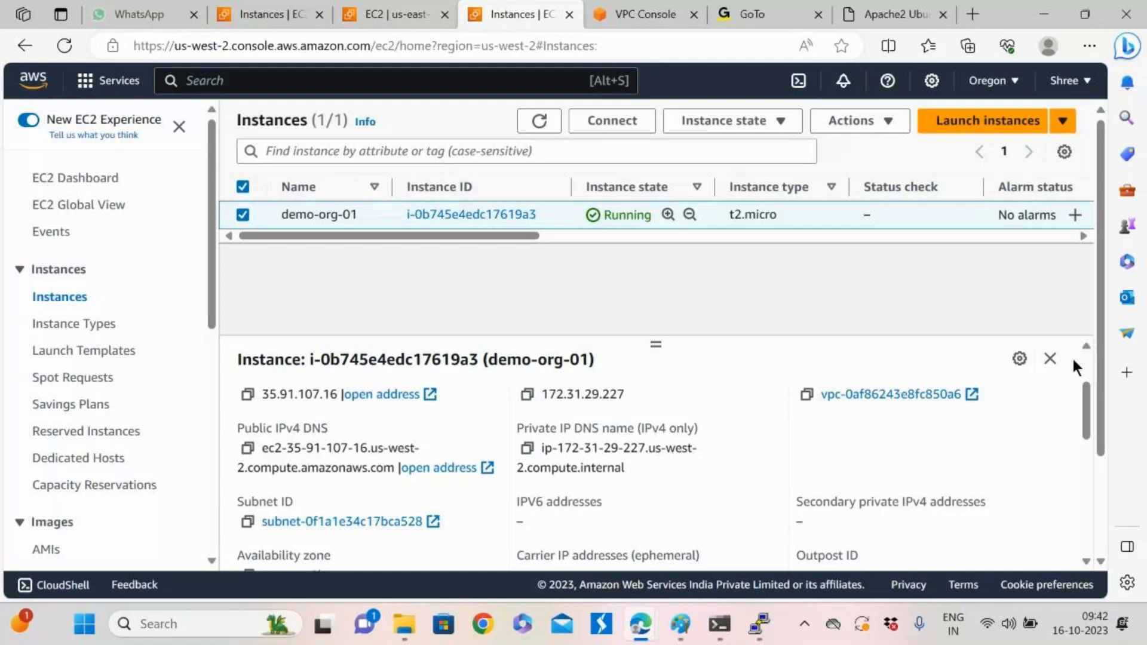
pyautogui.moveTo(1086, 410); pyautogui.dragTo(1091, 381)
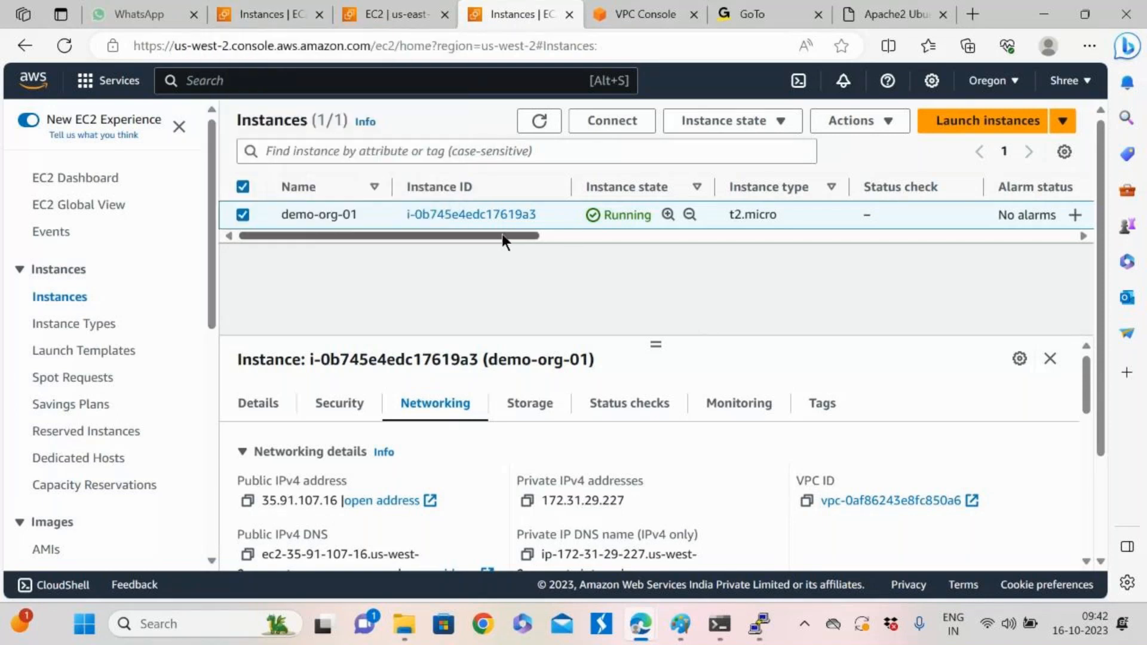
pyautogui.moveTo(504, 235); pyautogui.dragTo(472, 234)
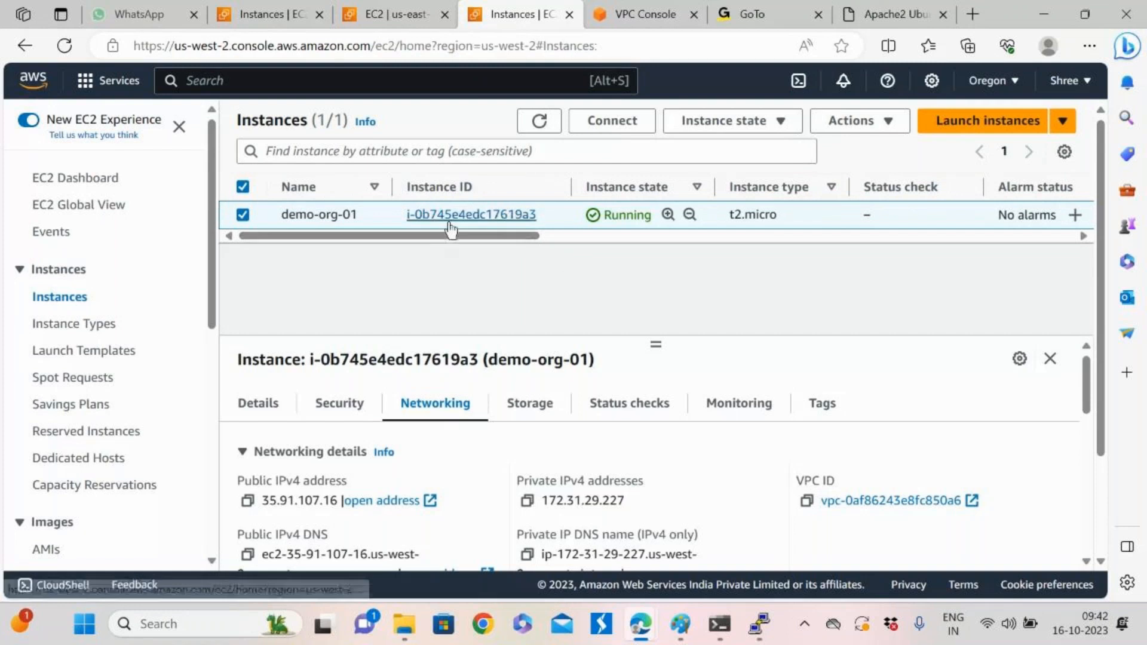
pyautogui.moveTo(382, 17)
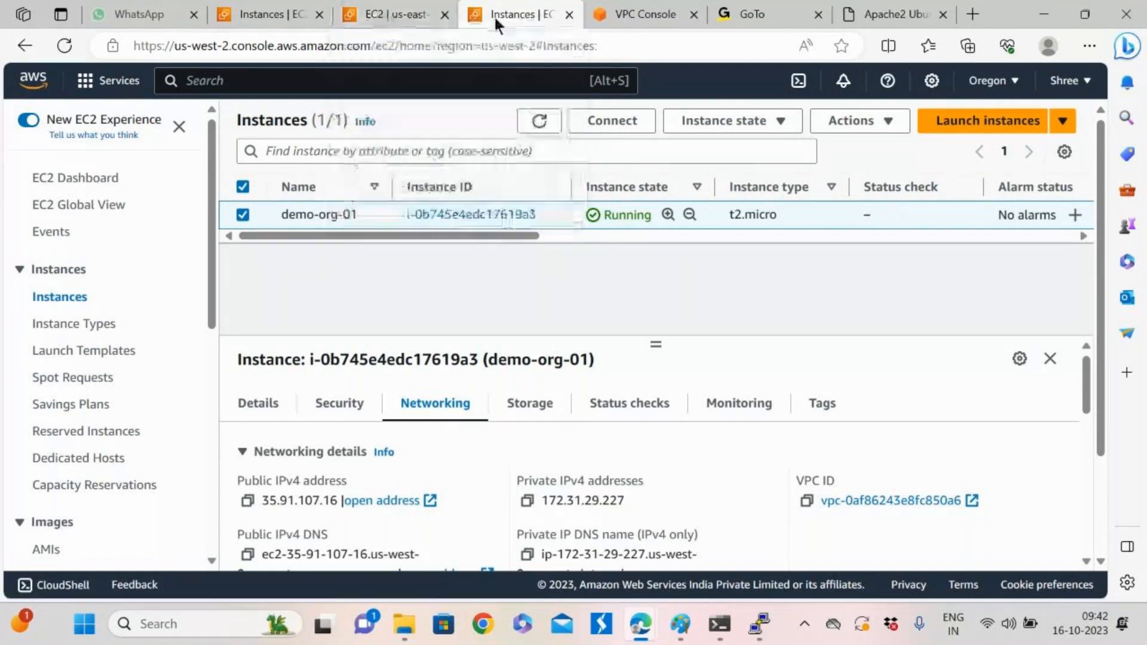
pyautogui.click(373, 18)
pyautogui.click(505, 14)
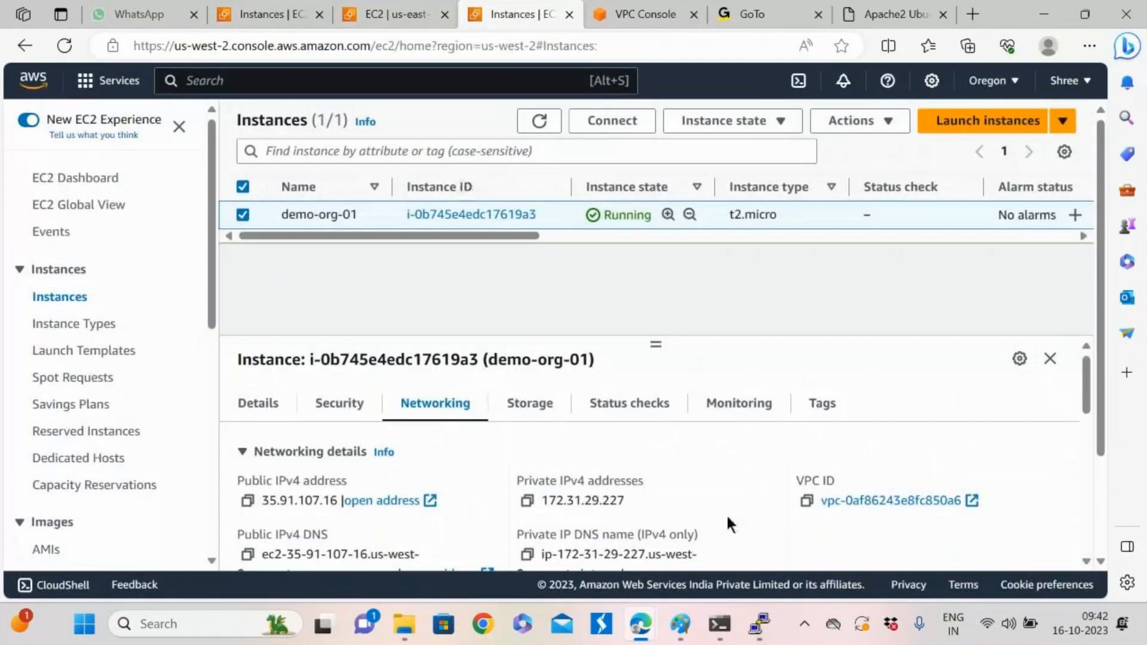
pyautogui.moveTo(758, 639)
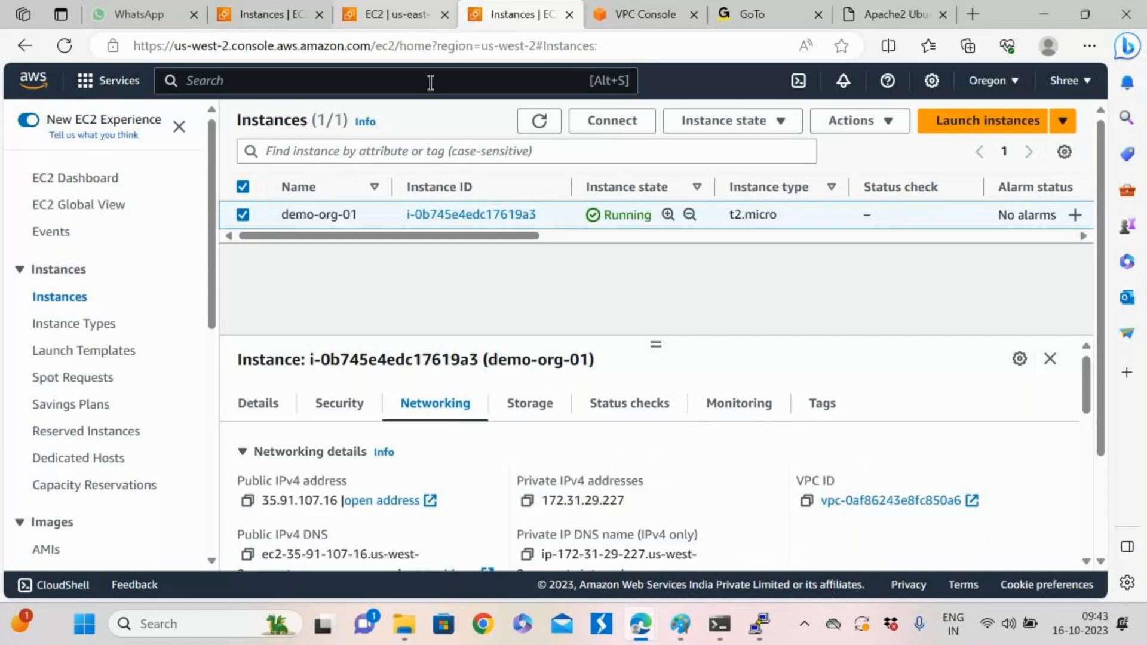
pyautogui.moveTo(641, 624)
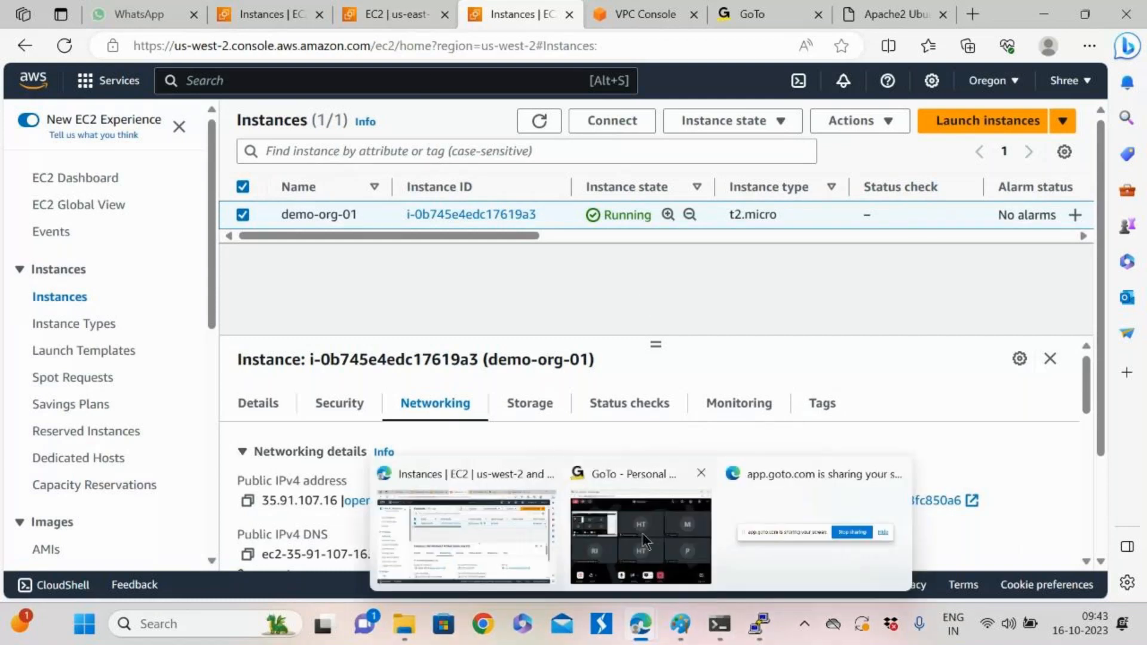
pyautogui.click(641, 532)
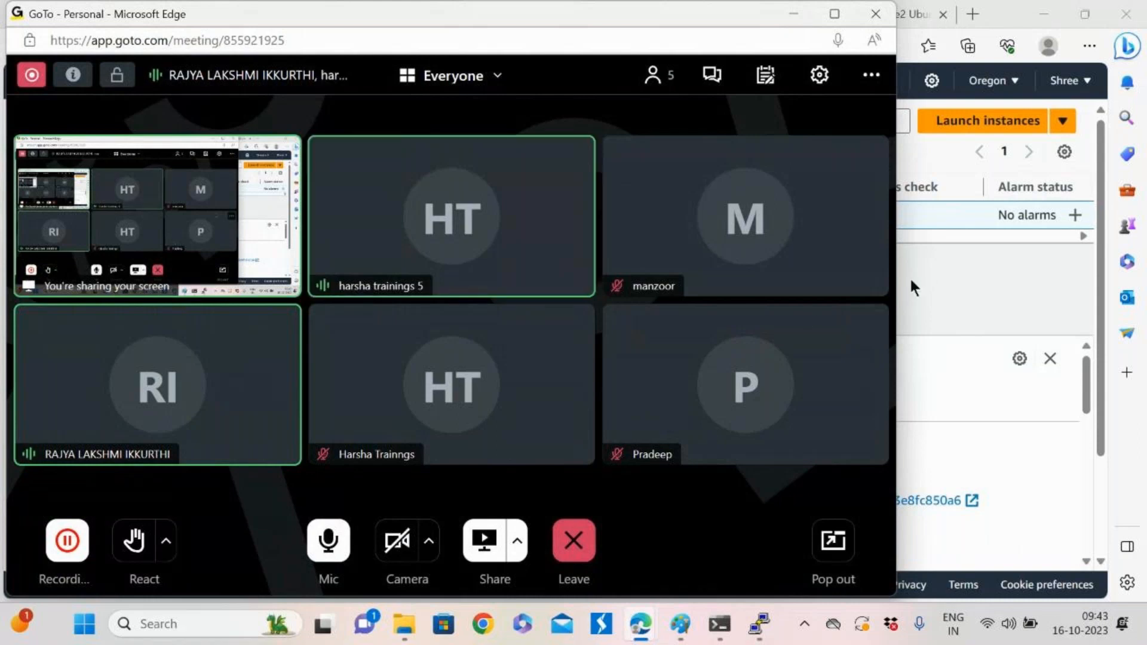
pyautogui.click(938, 276)
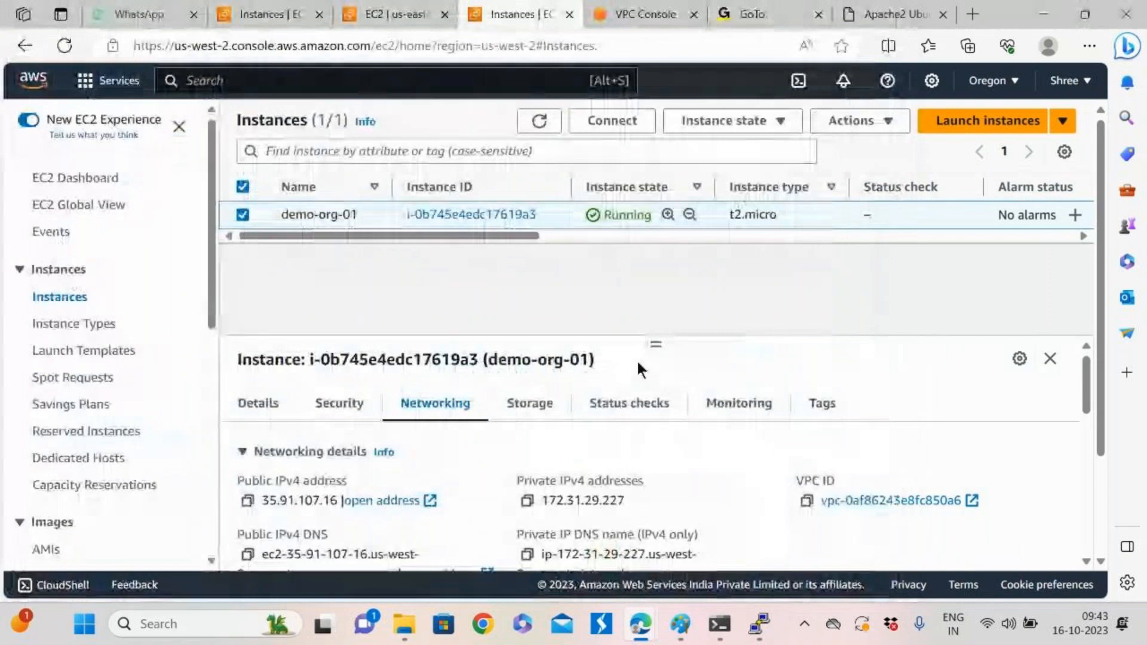
pyautogui.scroll(-3, 669, 501)
pyautogui.scroll(4, 676, 513)
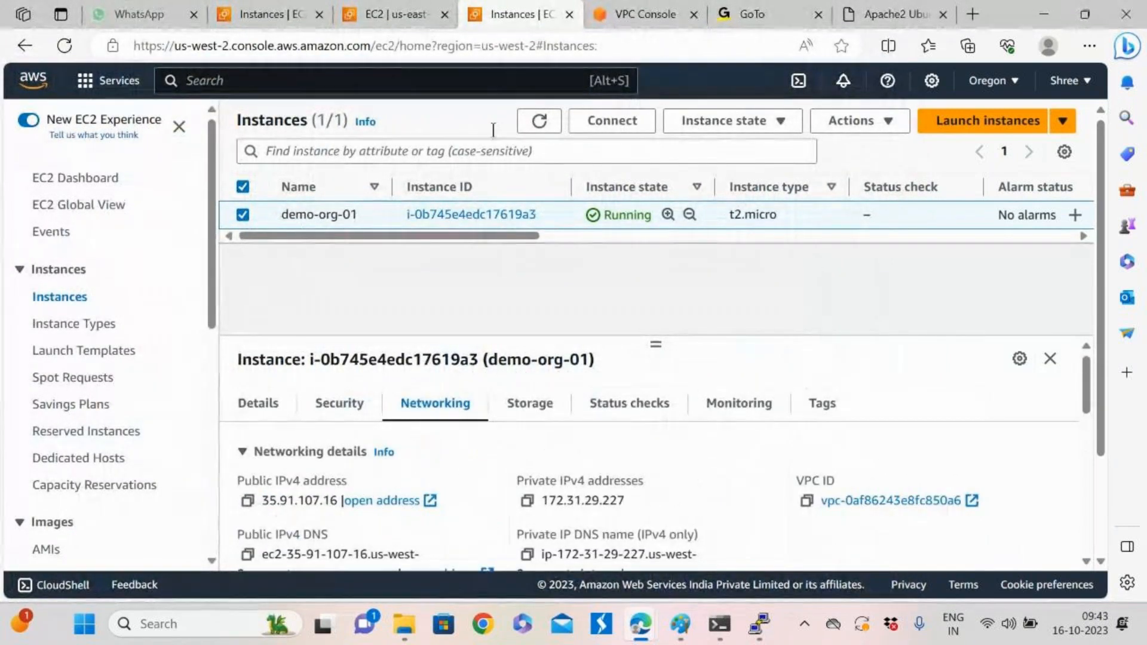
# Review demo-instance2's inbound security rules, highlighting the ICMP rule's source, and check the open Apache2 default page
pyautogui.click(269, 13)
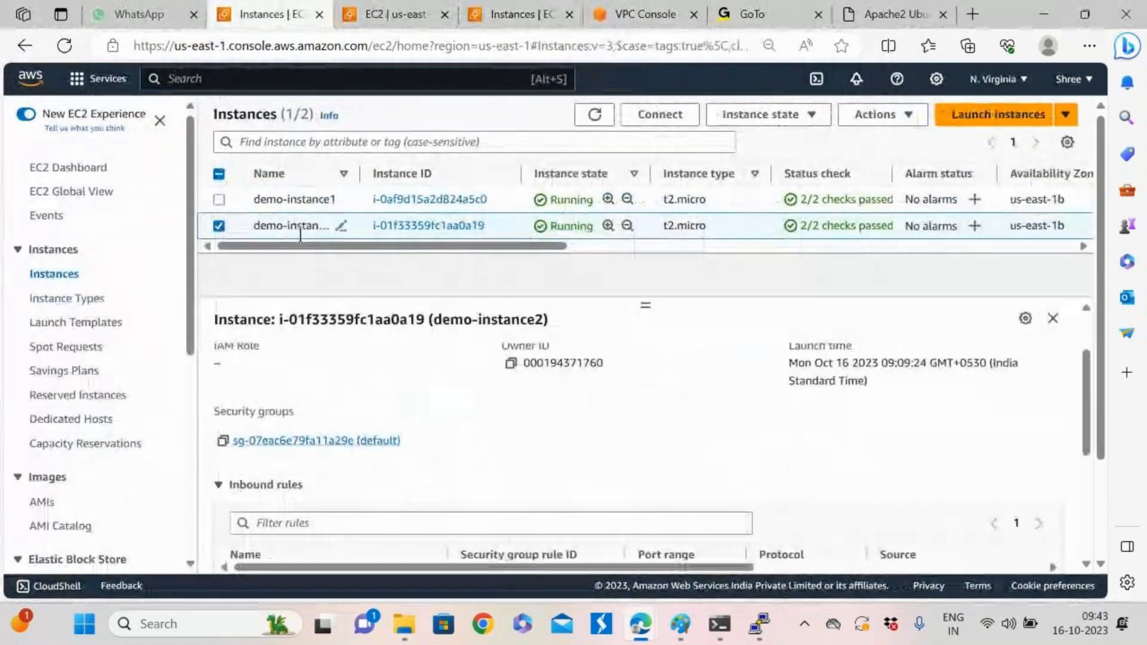
pyautogui.click(219, 225)
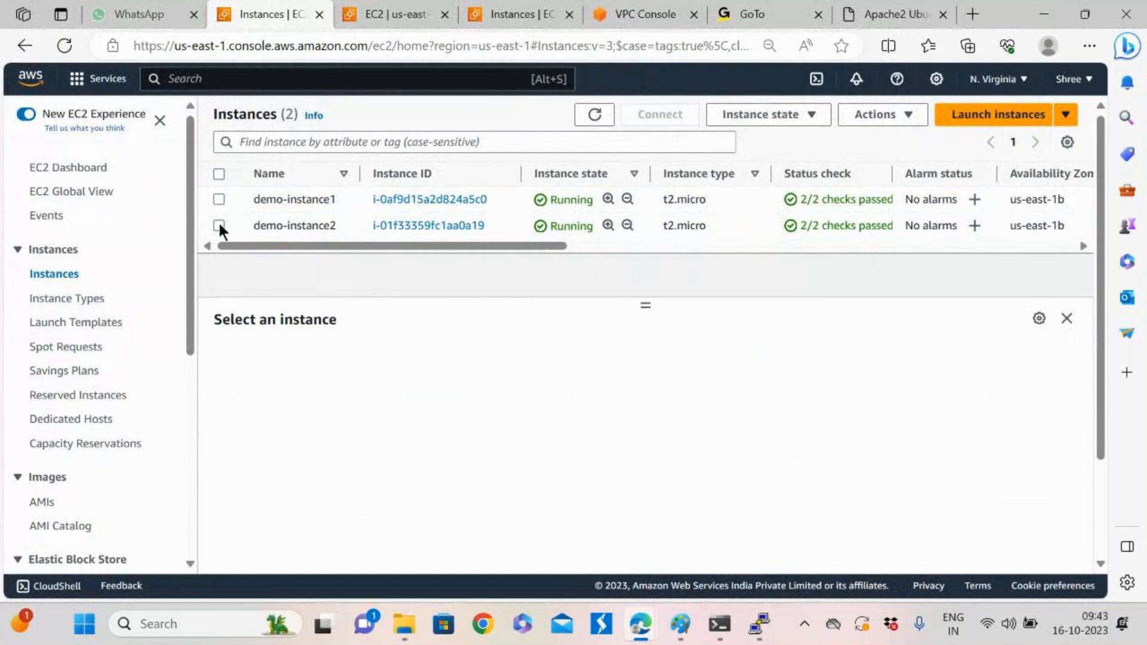
pyautogui.click(219, 225)
pyautogui.click(306, 359)
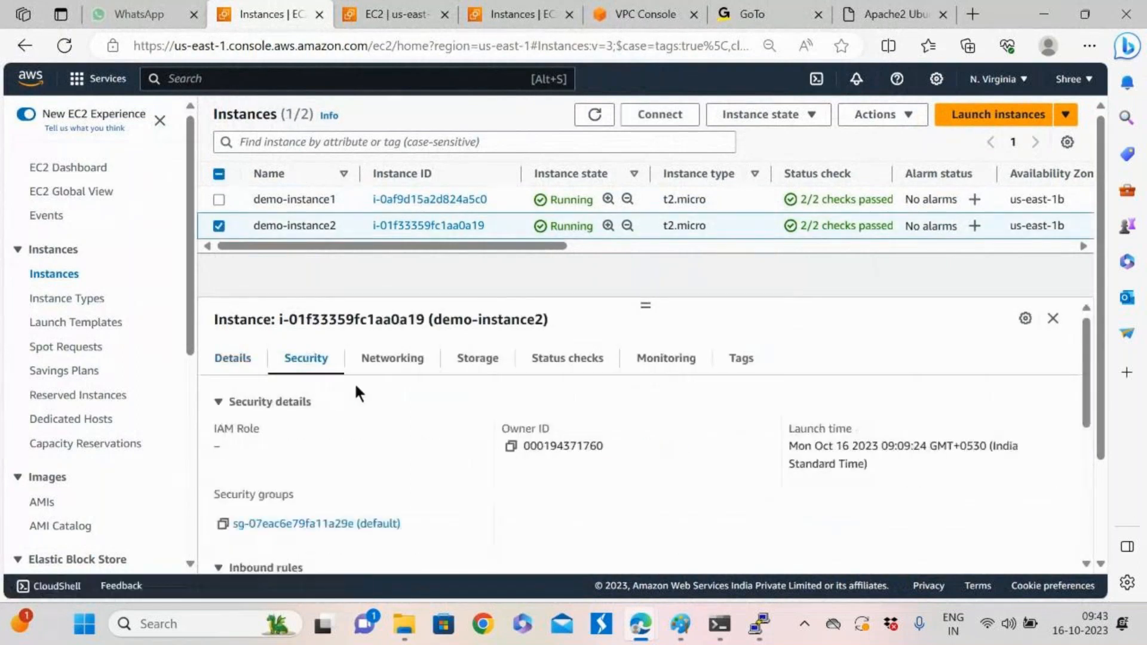
pyautogui.scroll(-5, 423, 394)
pyautogui.scroll(1, 566, 464)
pyautogui.moveTo(873, 398); pyautogui.dragTo(966, 402)
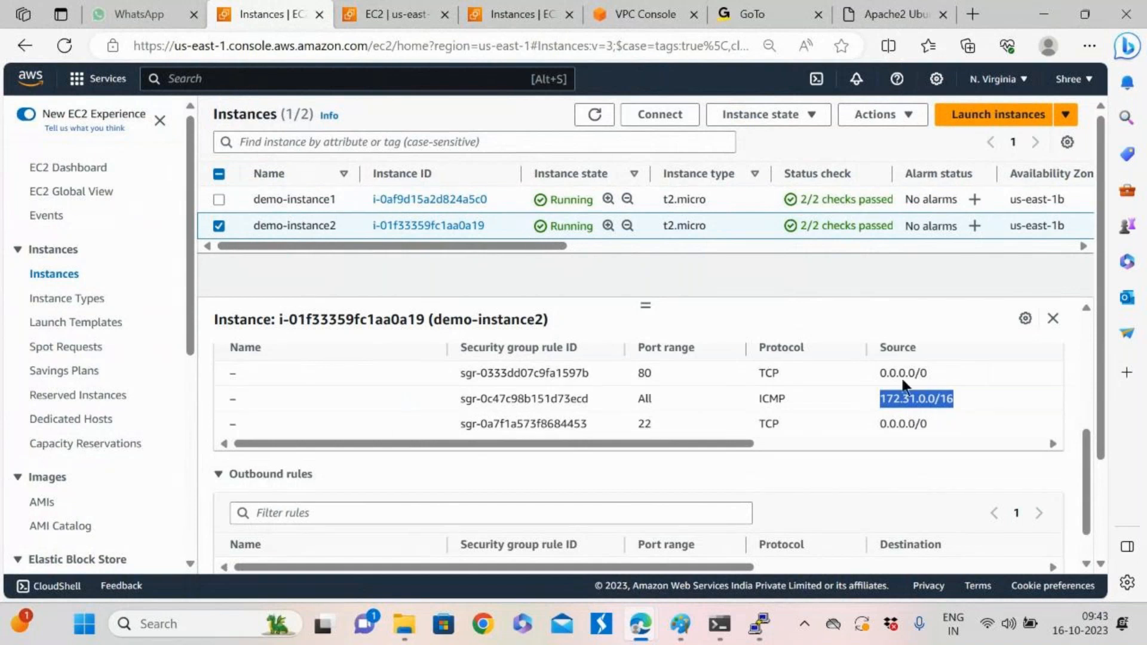
pyautogui.click(882, 402)
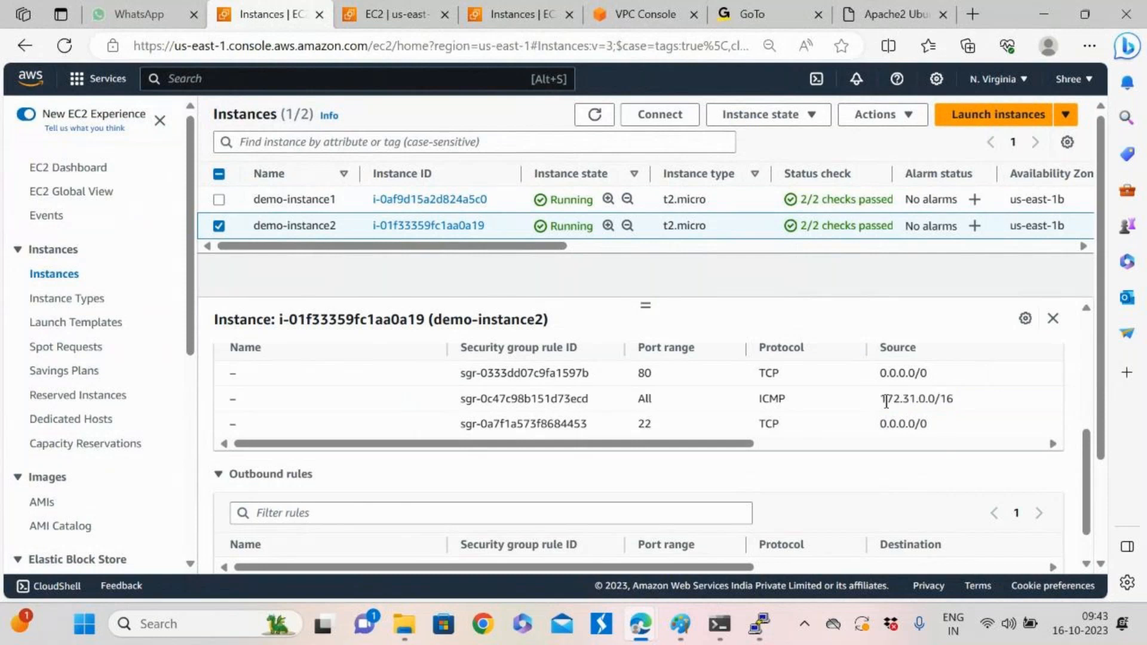
pyautogui.moveTo(882, 402); pyautogui.dragTo(967, 411)
pyautogui.click(960, 416)
pyautogui.click(891, 16)
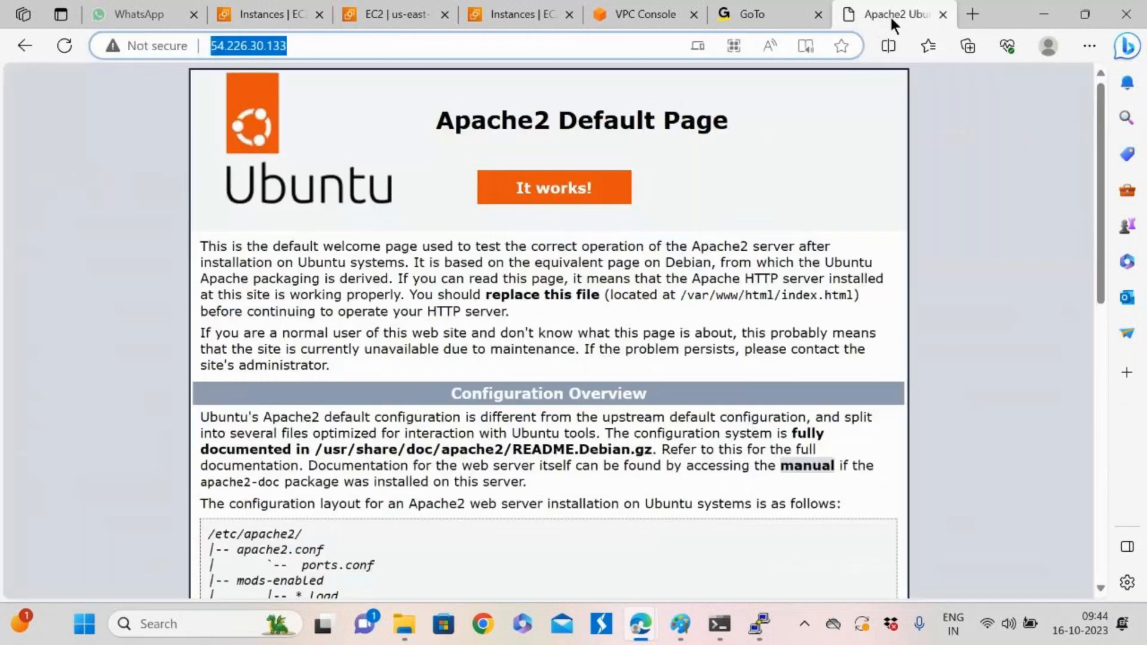
pyautogui.click(338, 52)
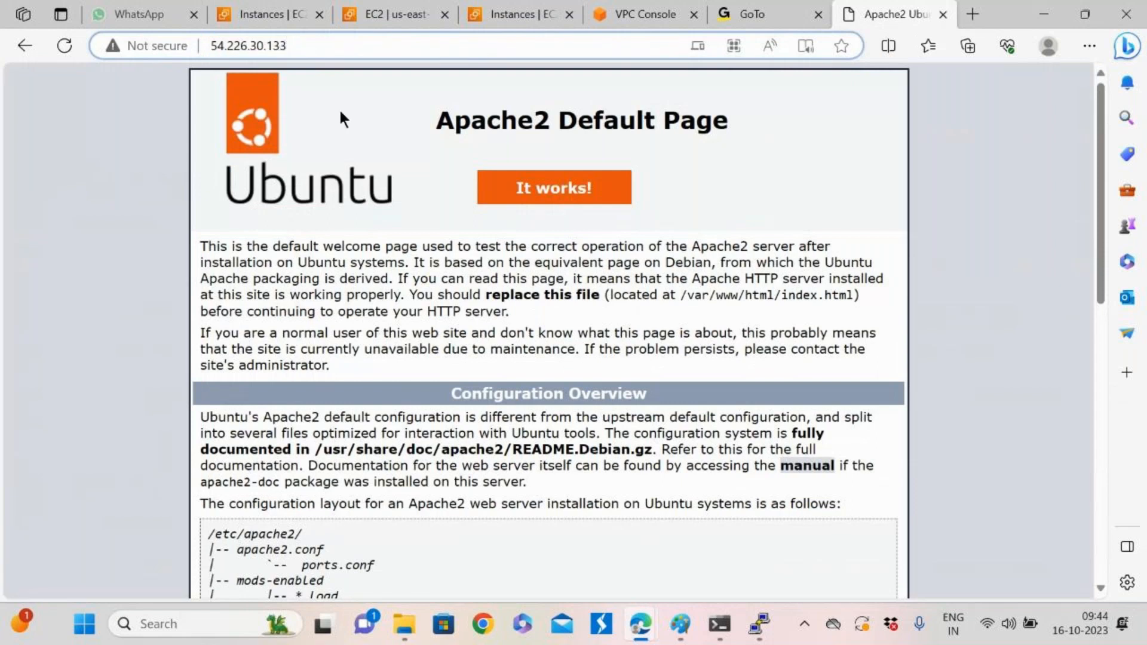
# Examine demo-org-01's networking details in Oregon and the inbound rules of its default security group
pyautogui.click(507, 20)
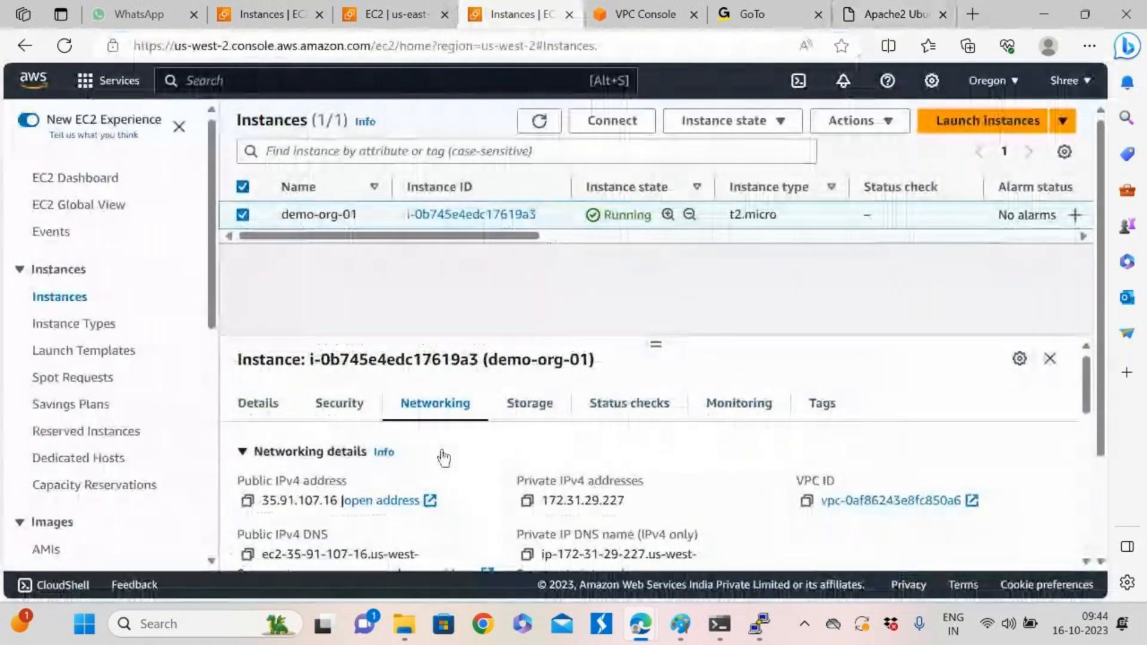
pyautogui.scroll(-2, 706, 512)
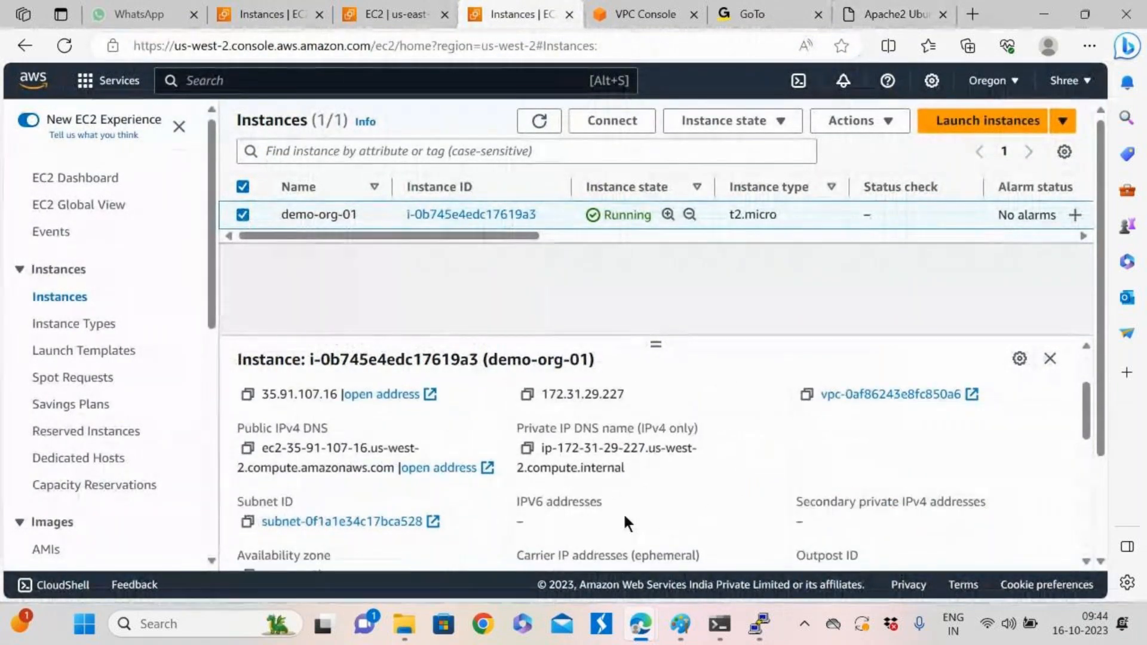
pyautogui.scroll(-5, 621, 519)
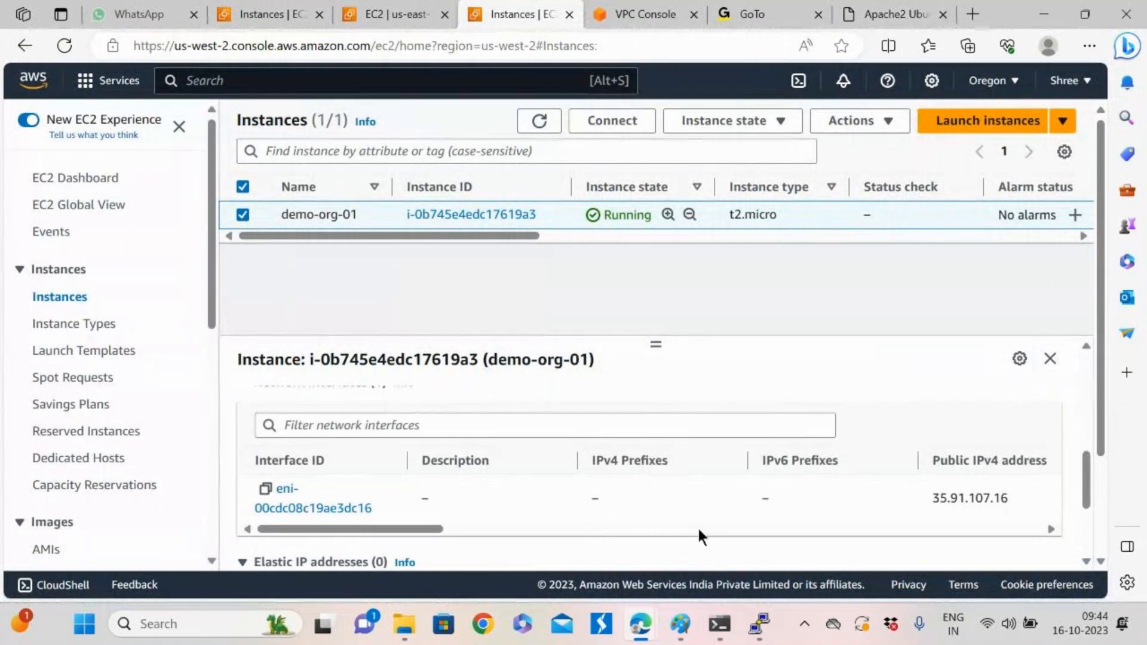
pyautogui.scroll(7, 700, 525)
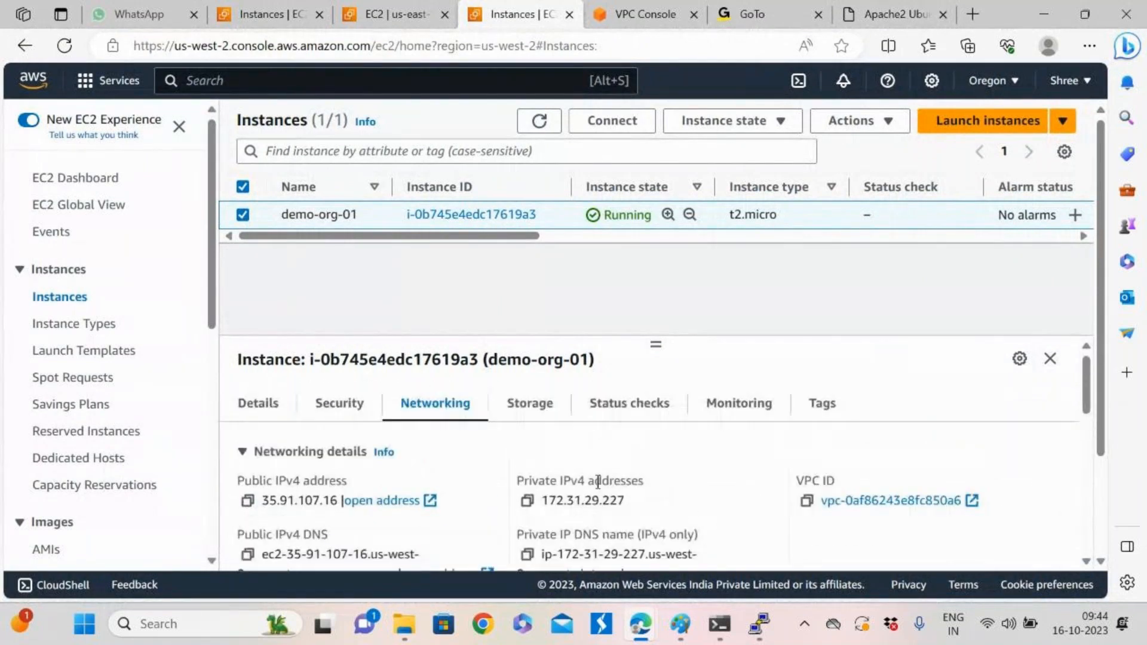
pyautogui.click(339, 413)
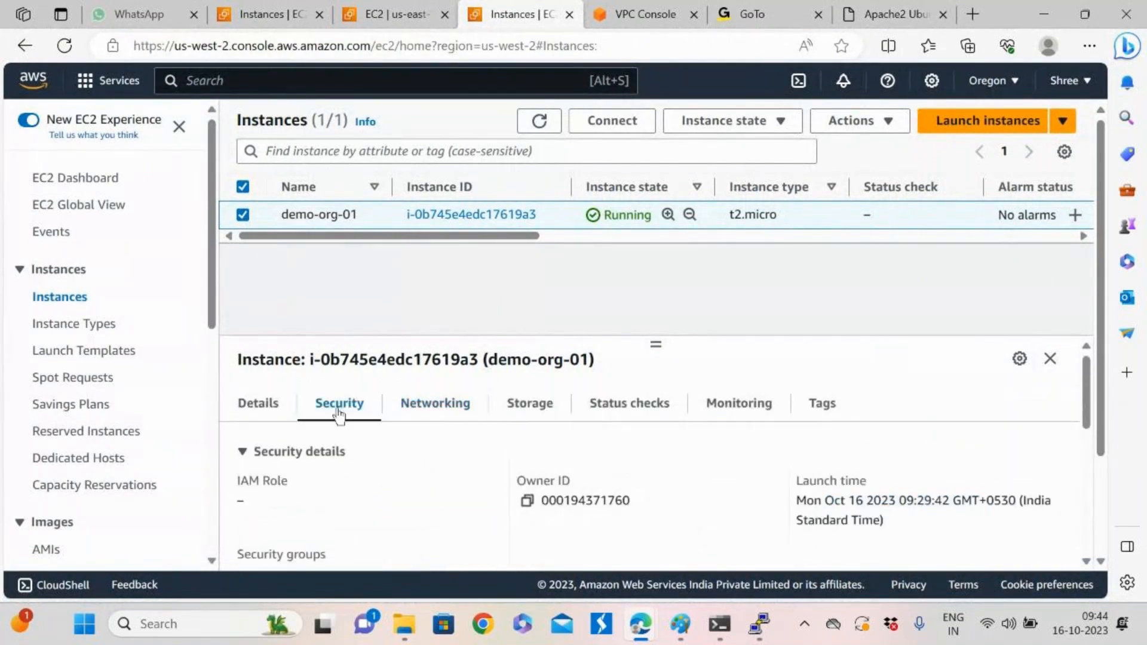
pyautogui.scroll(-2, 450, 452)
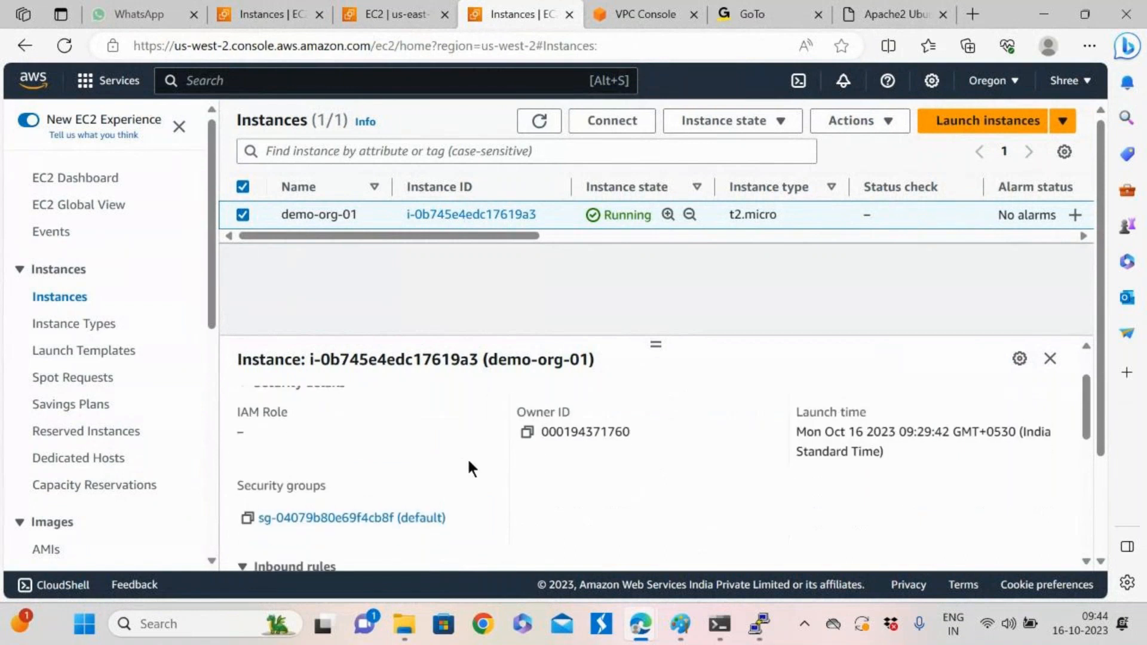
pyautogui.scroll(1, 468, 457)
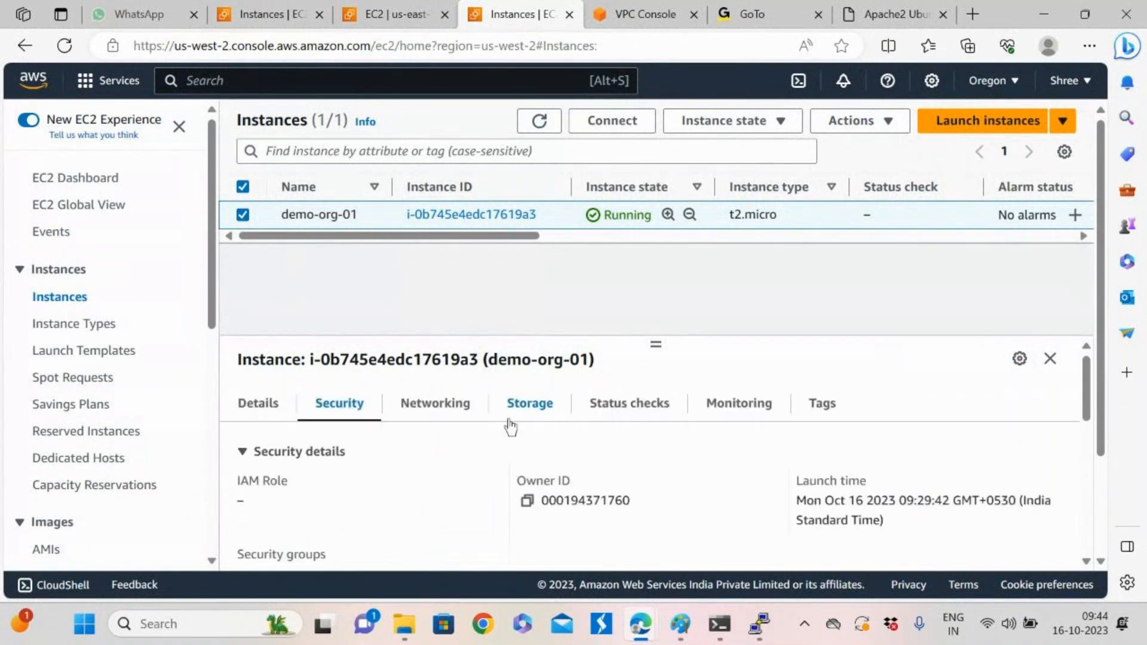
pyautogui.scroll(-3, 510, 427)
pyautogui.scroll(-2, 509, 460)
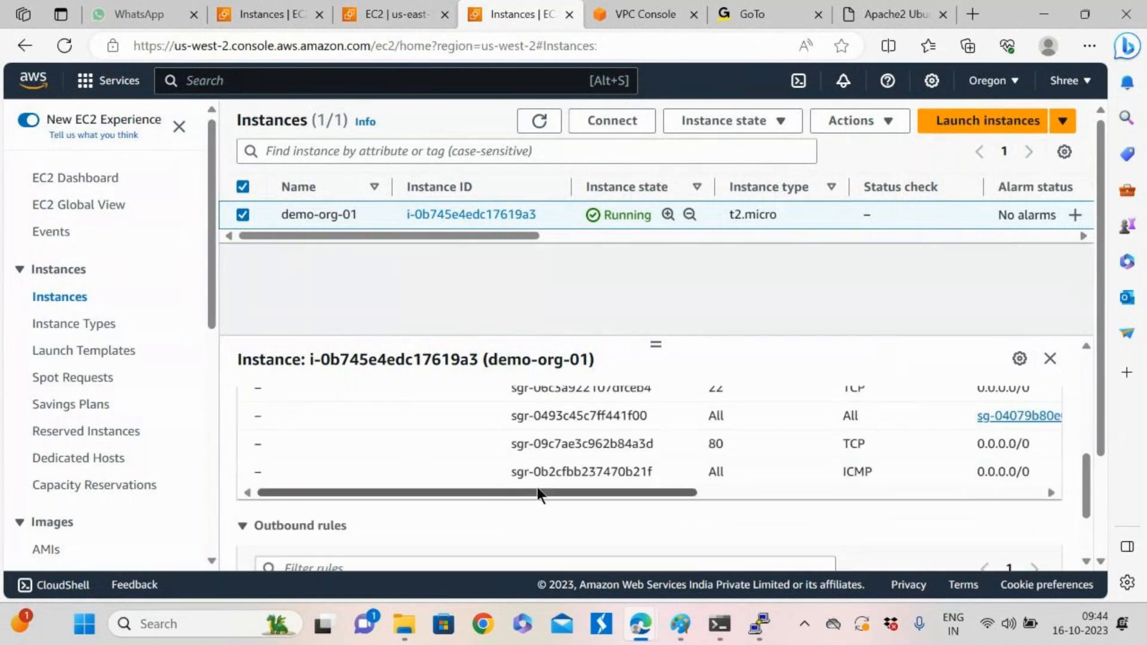
pyautogui.scroll(4, 536, 486)
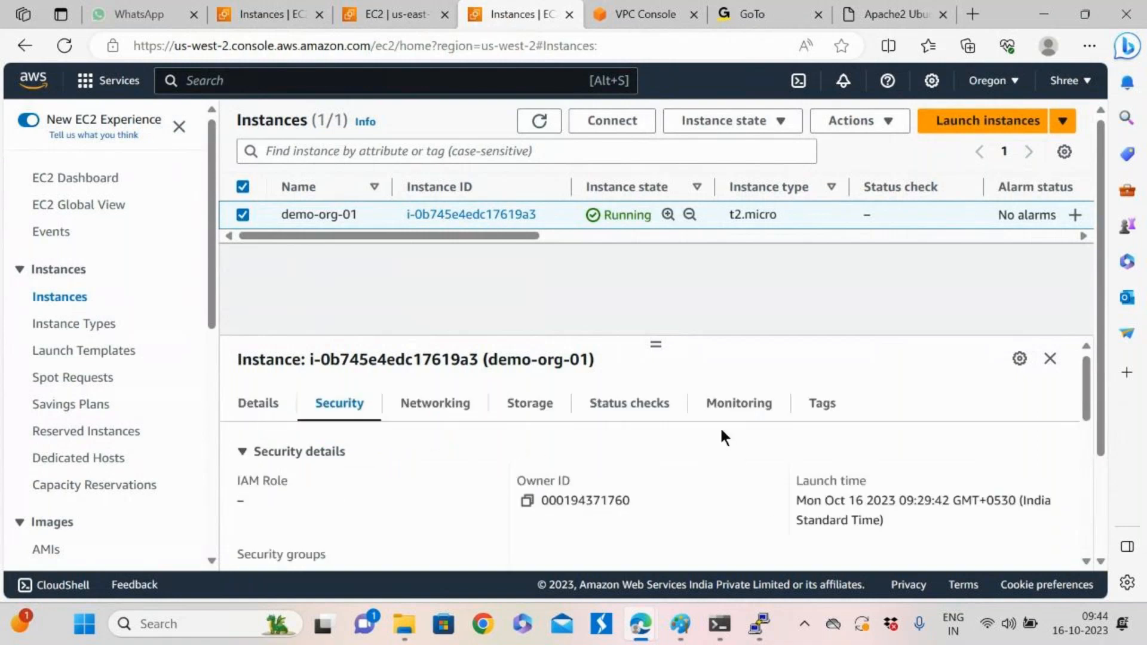
pyautogui.scroll(-3, 719, 425)
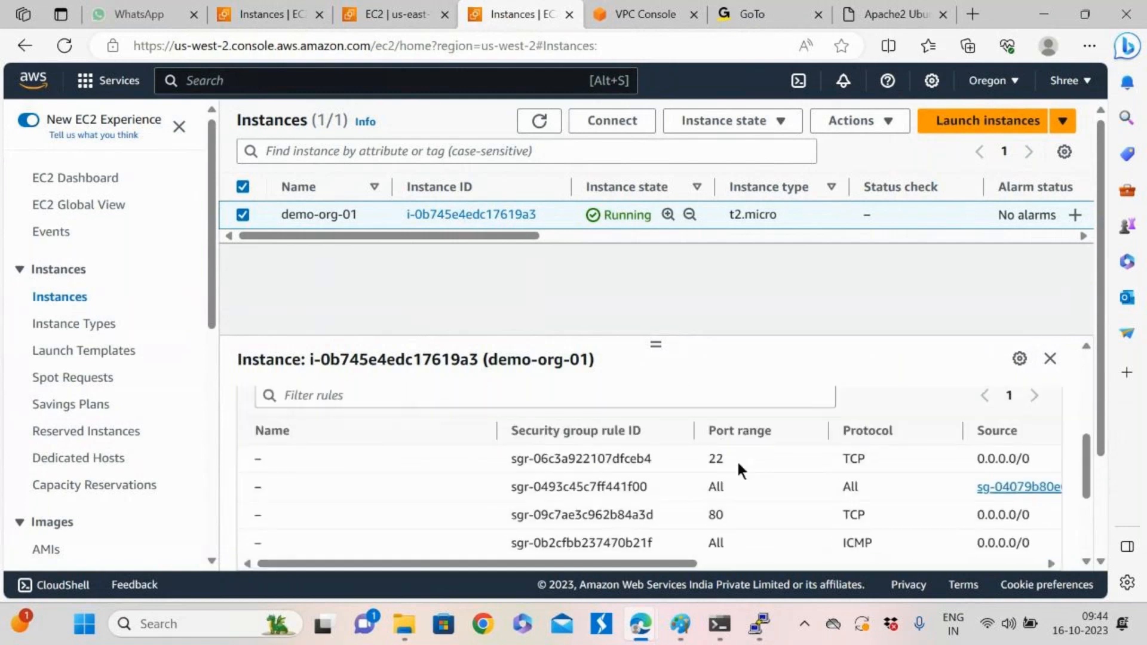
pyautogui.scroll(2, 744, 469)
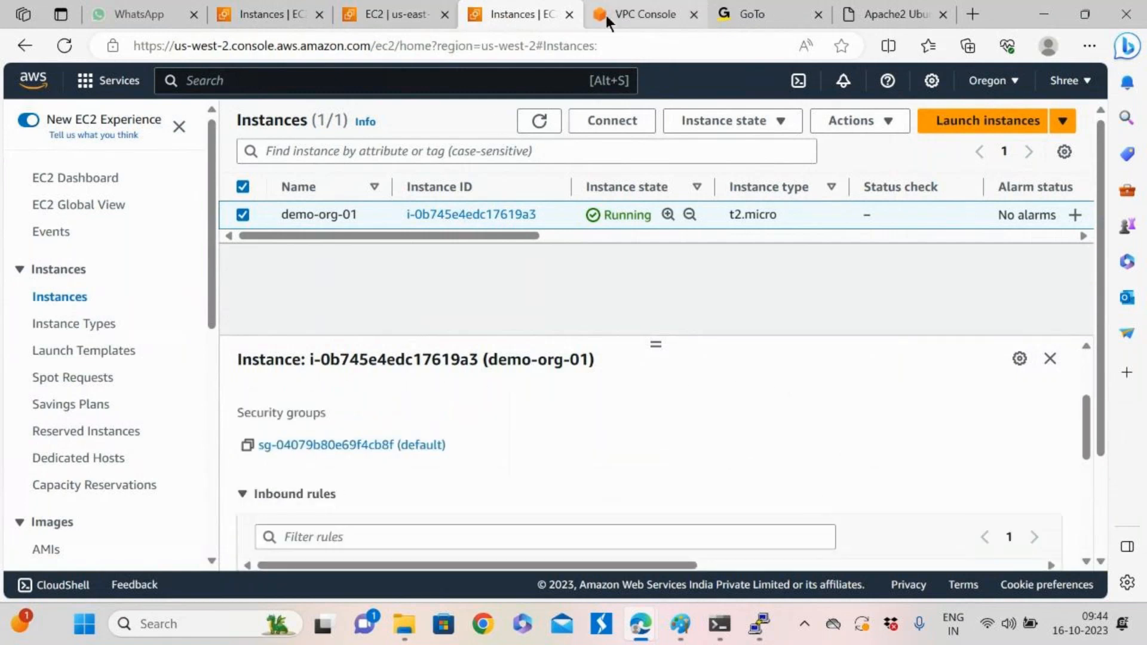
# Open the N. Virginia default security group's inbound rules for editing and look through the rule types available for the SSH rule
pyautogui.click(391, 14)
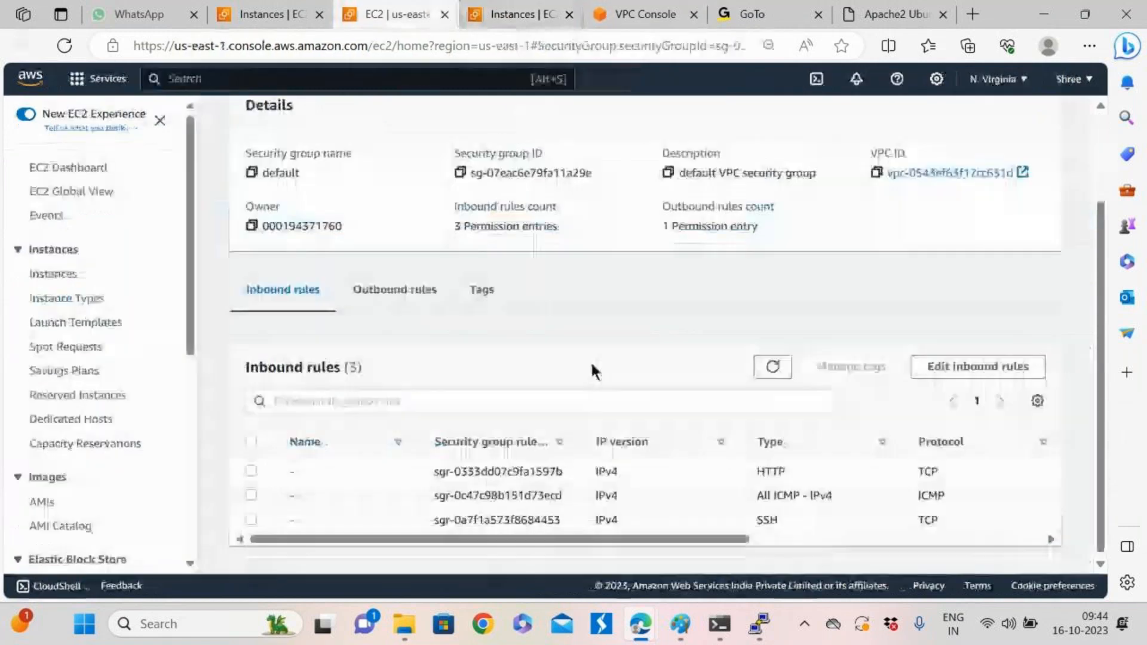
pyautogui.click(954, 370)
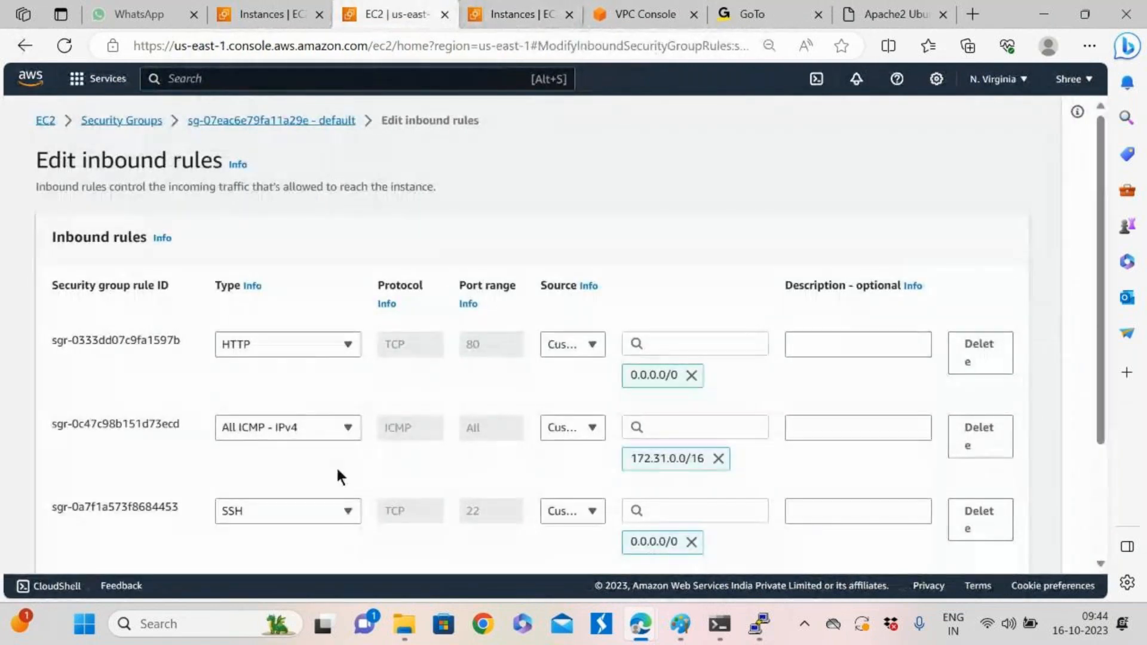
pyautogui.scroll(-3, 338, 490)
pyautogui.click(331, 356)
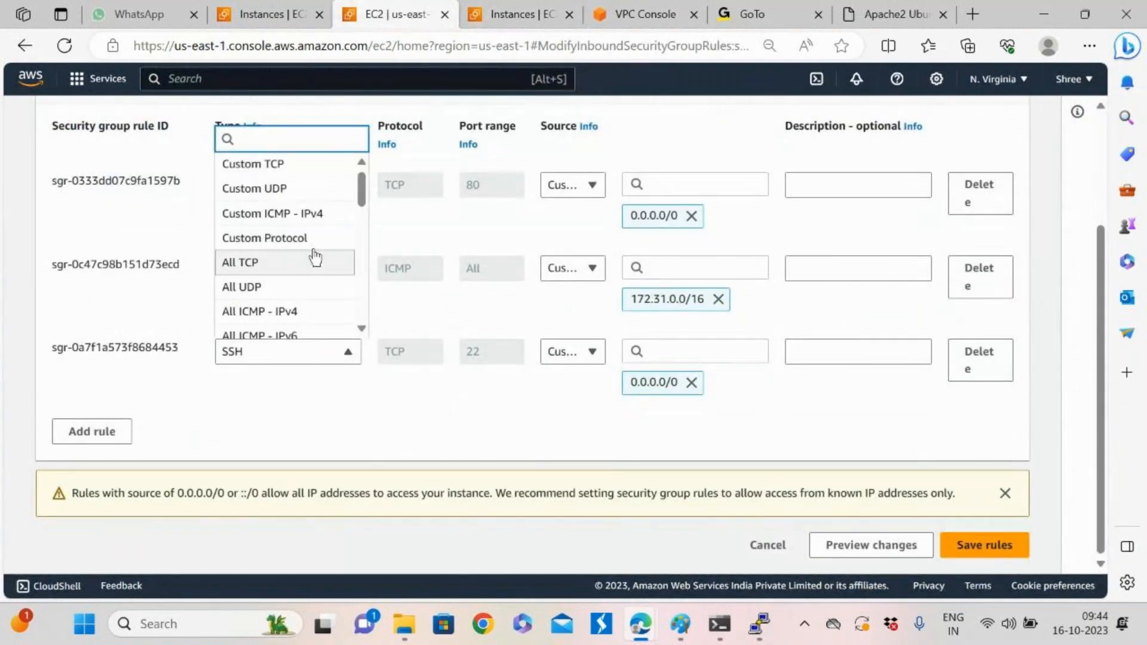
pyautogui.scroll(-4, 317, 239)
pyautogui.scroll(-3, 322, 254)
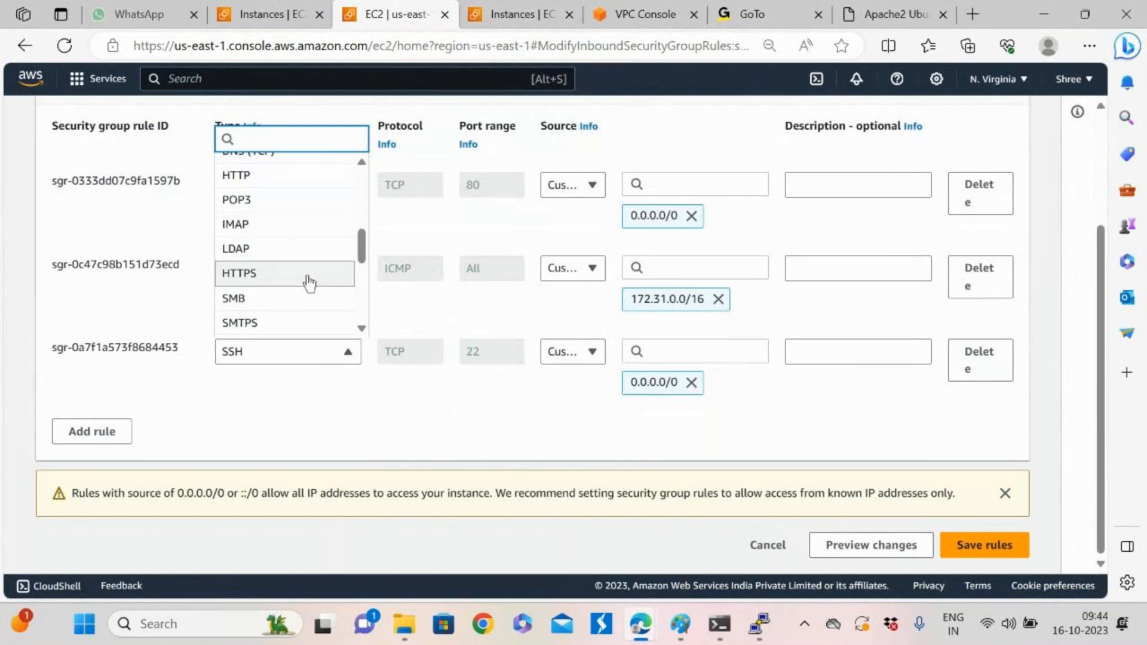
pyautogui.scroll(-1, 303, 299)
pyautogui.scroll(-3, 295, 315)
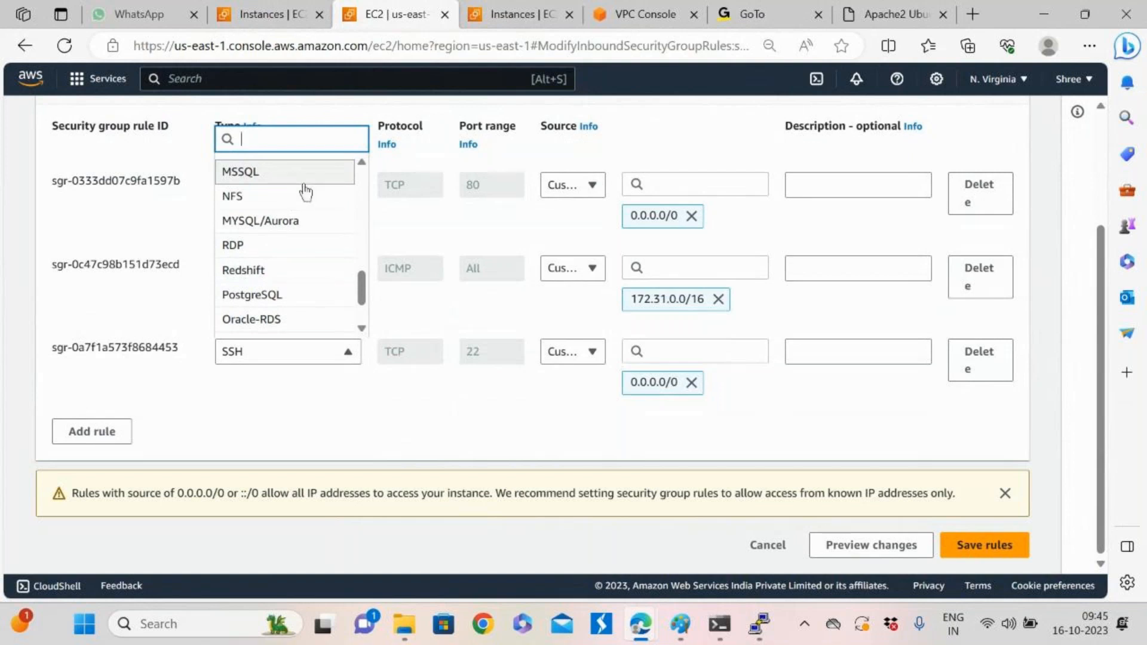
pyautogui.scroll(-1, 297, 290)
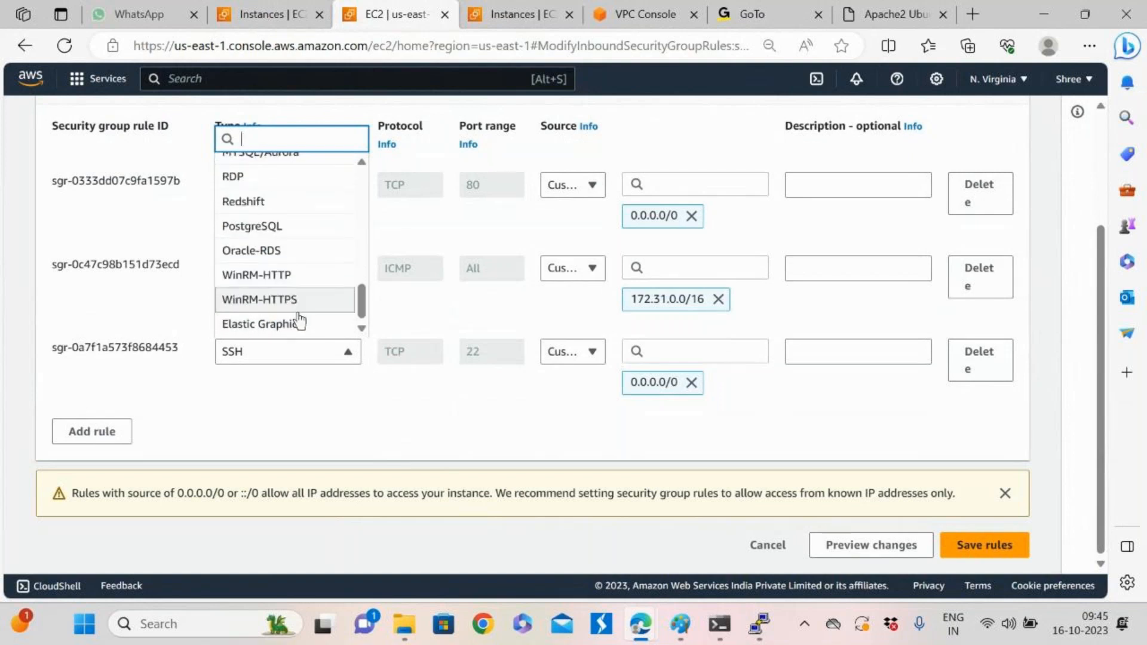
pyautogui.scroll(1, 293, 311)
pyautogui.scroll(3, 290, 314)
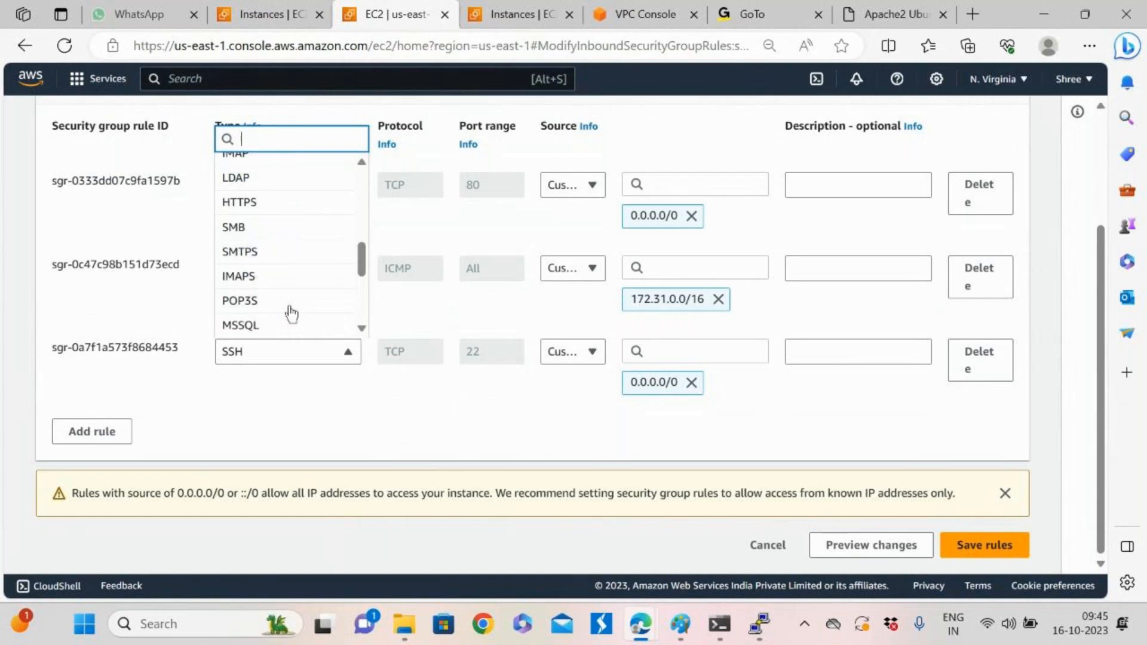
pyautogui.click(477, 433)
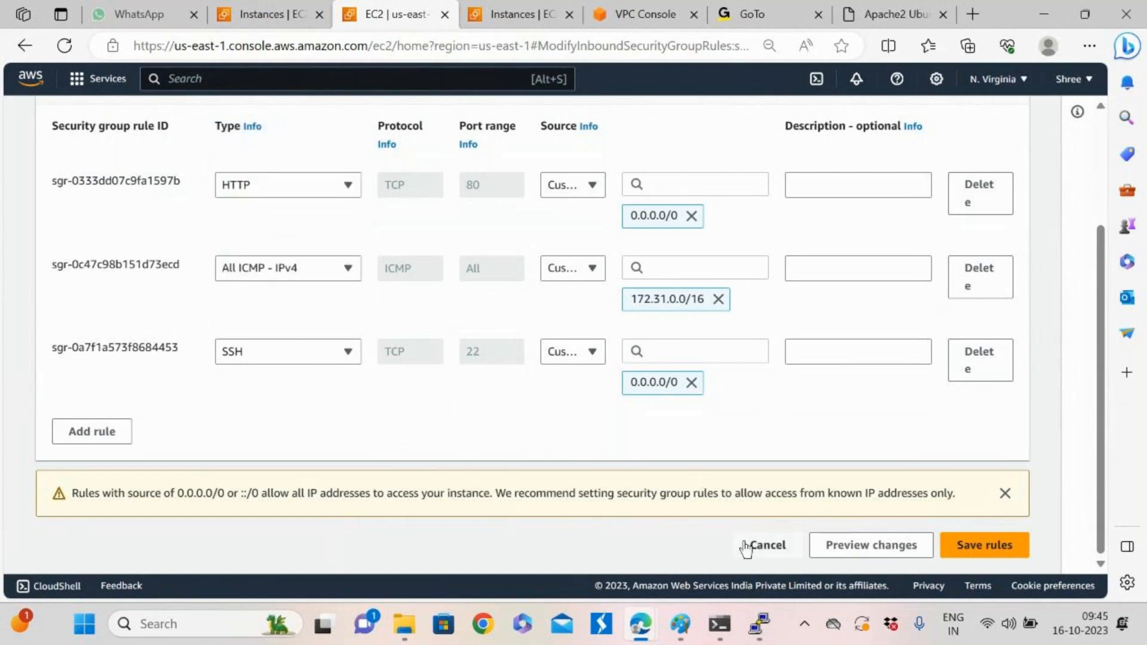
# Recheck the SSH rule's available types and leave the inbound rules editor without saving
pyautogui.click(329, 351)
pyautogui.scroll(3, 299, 297)
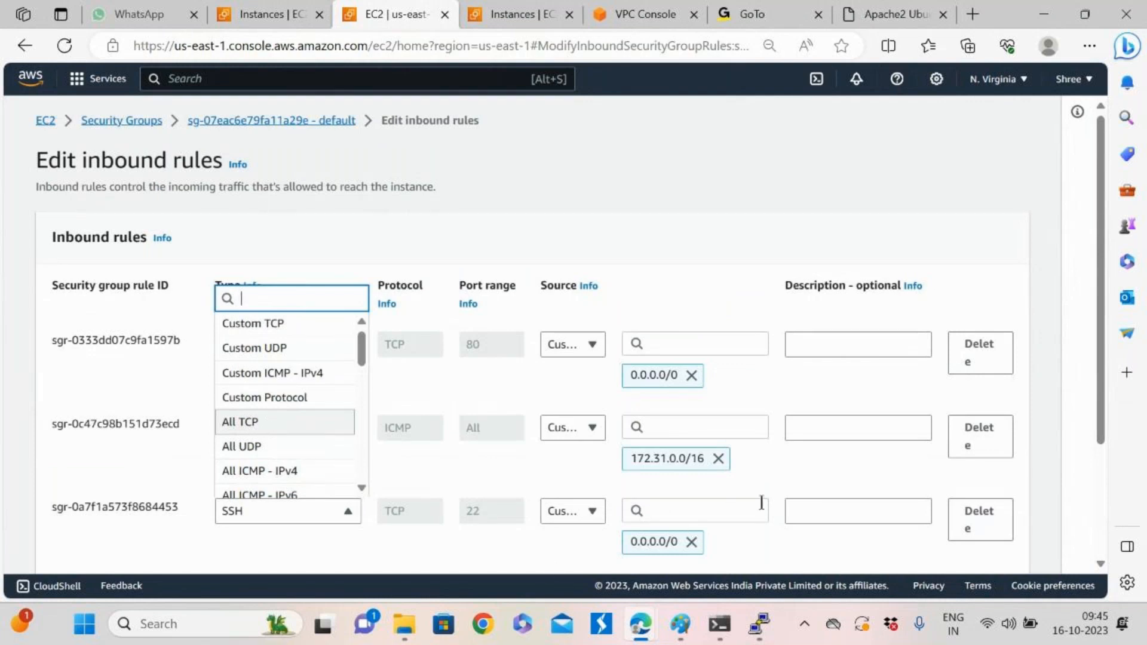
pyautogui.scroll(-3, 546, 442)
pyautogui.click(550, 438)
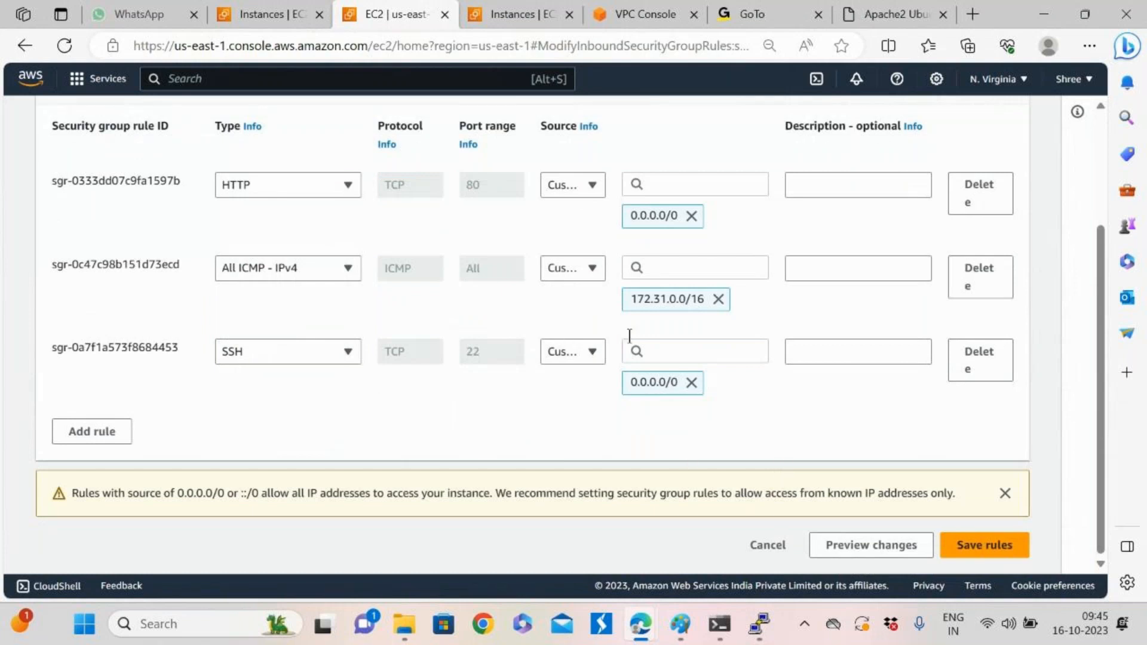
pyautogui.click(767, 546)
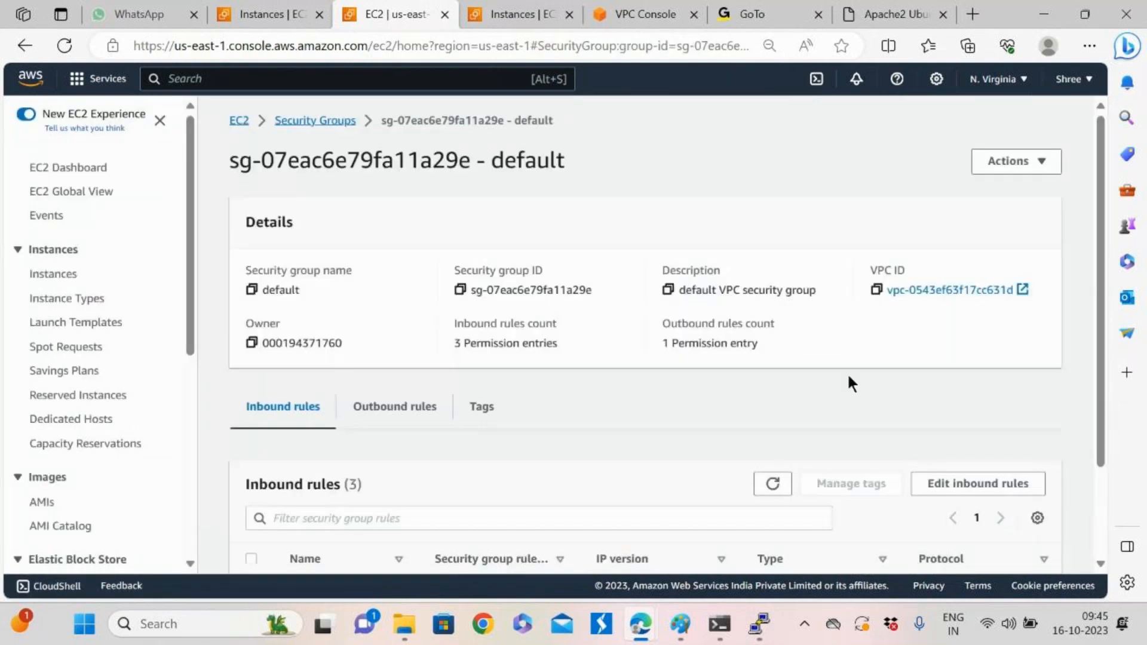
# Look over the default security group's inbound rules and switch to the VPC peering diagram in Paint
pyautogui.scroll(-1, 741, 377)
pyautogui.scroll(-2, 725, 385)
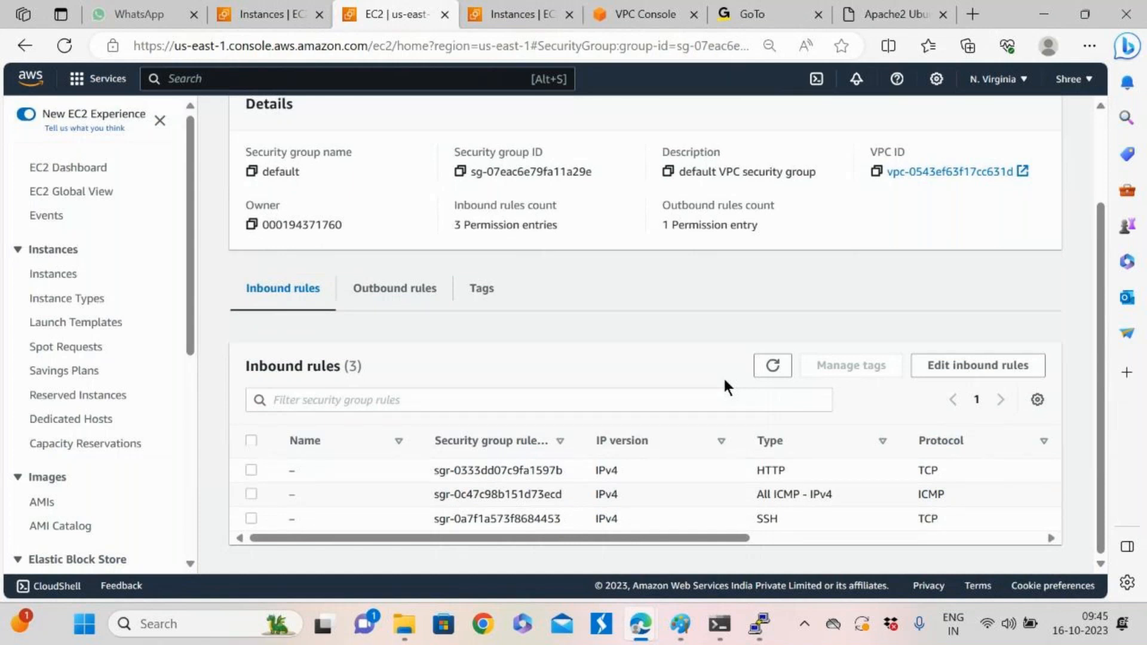
pyautogui.moveTo(715, 535); pyautogui.dragTo(694, 525)
pyautogui.click(681, 624)
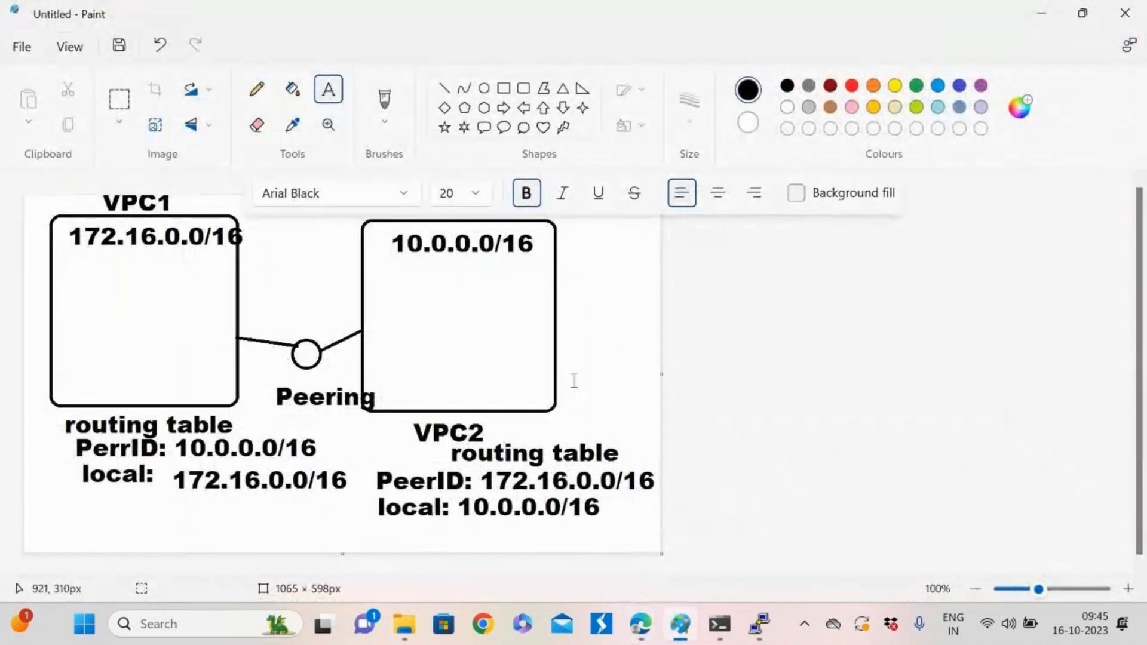
# Start a new blank drawing, discarding the unsaved VPC peering diagram
pyautogui.click(22, 48)
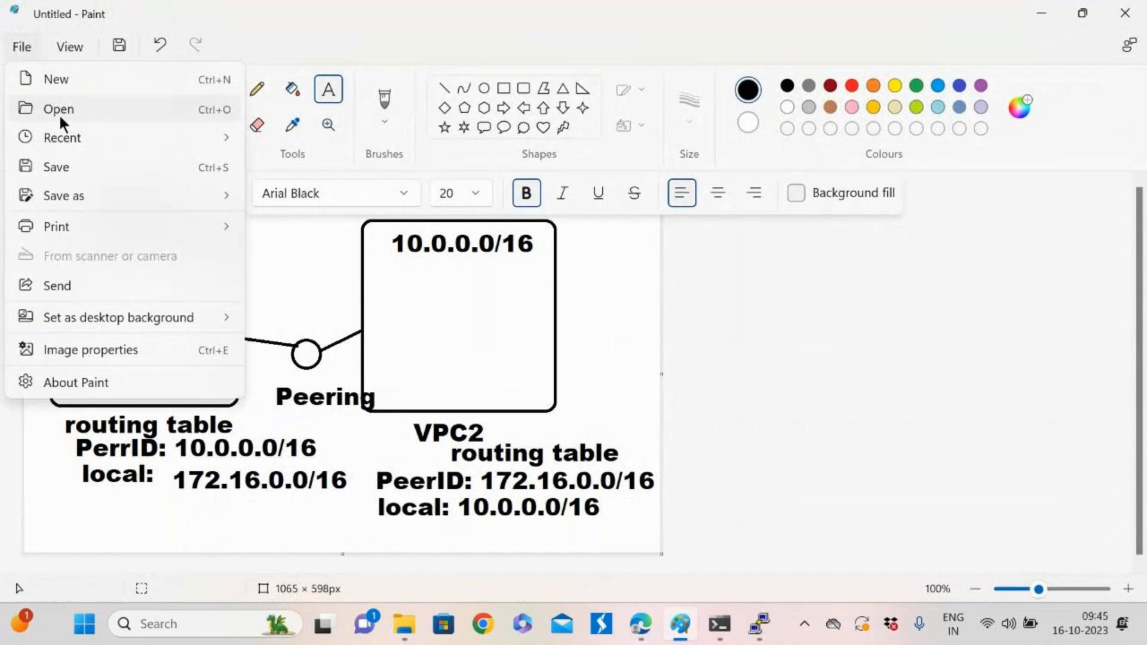
pyautogui.click(78, 77)
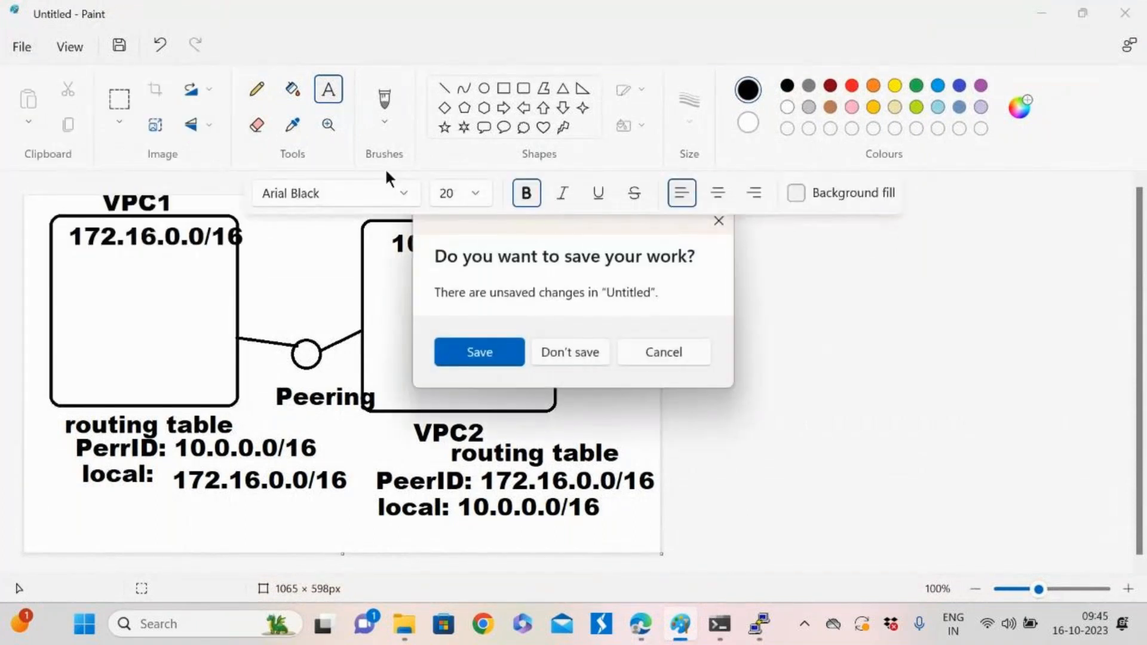
pyautogui.click(565, 351)
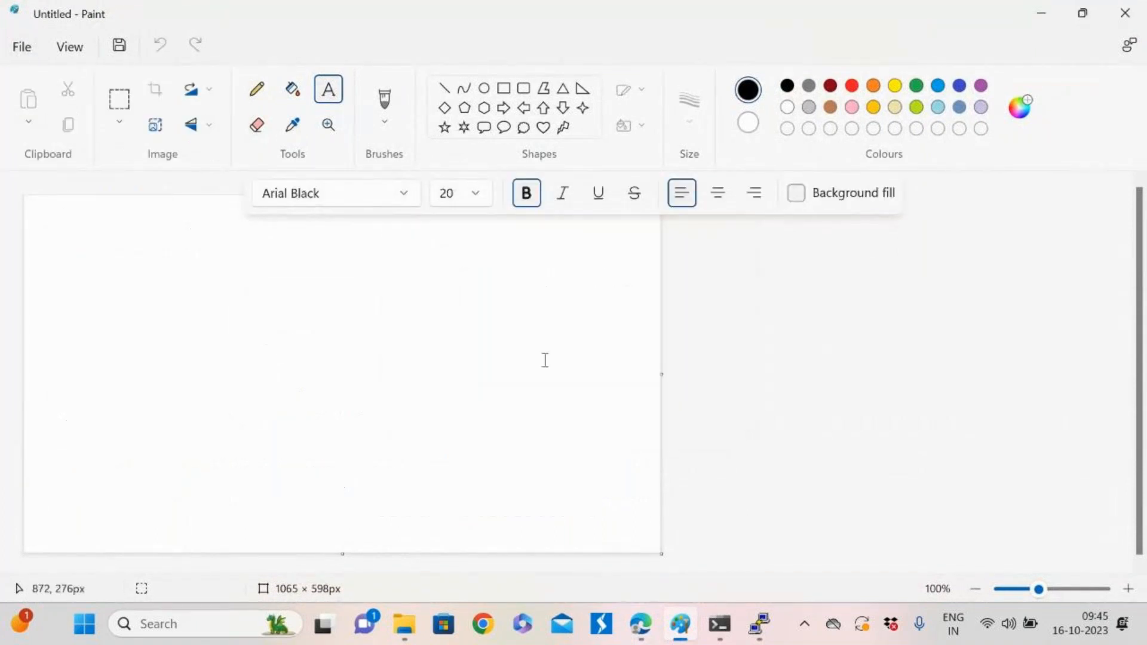
# Draw a large rectangle about 578 × 438 px and, beside it, a column of three small rectangles about 145–173 px wide
pyautogui.click(504, 89)
pyautogui.moveTo(75, 225); pyautogui.dragTo(421, 487)
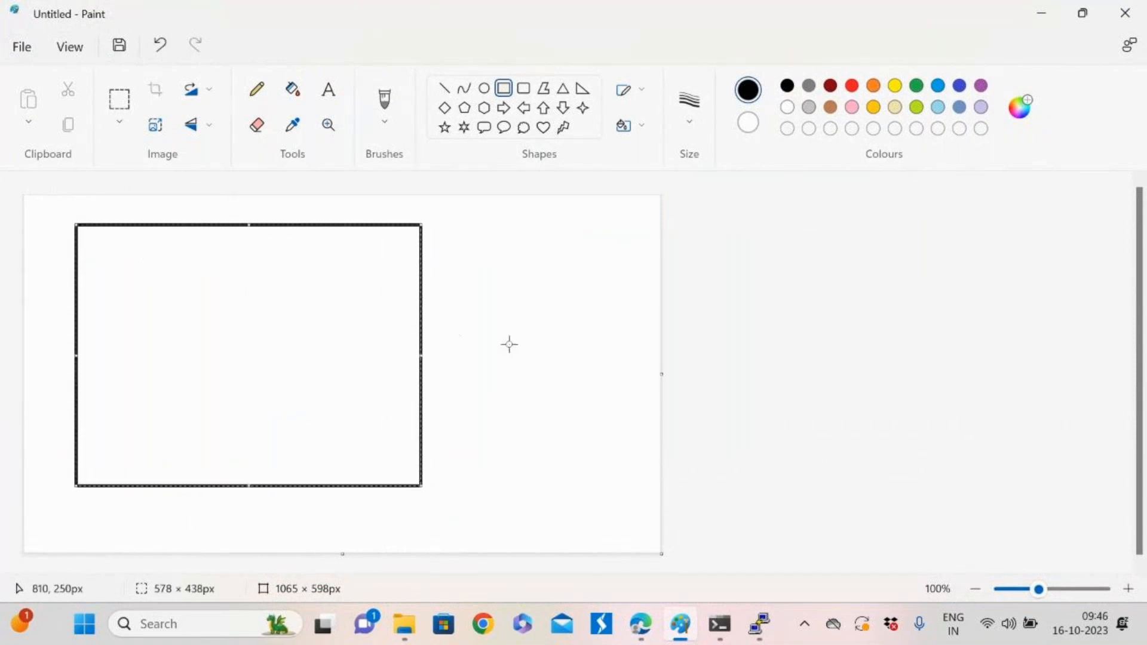
pyautogui.moveTo(529, 234); pyautogui.dragTo(616, 283)
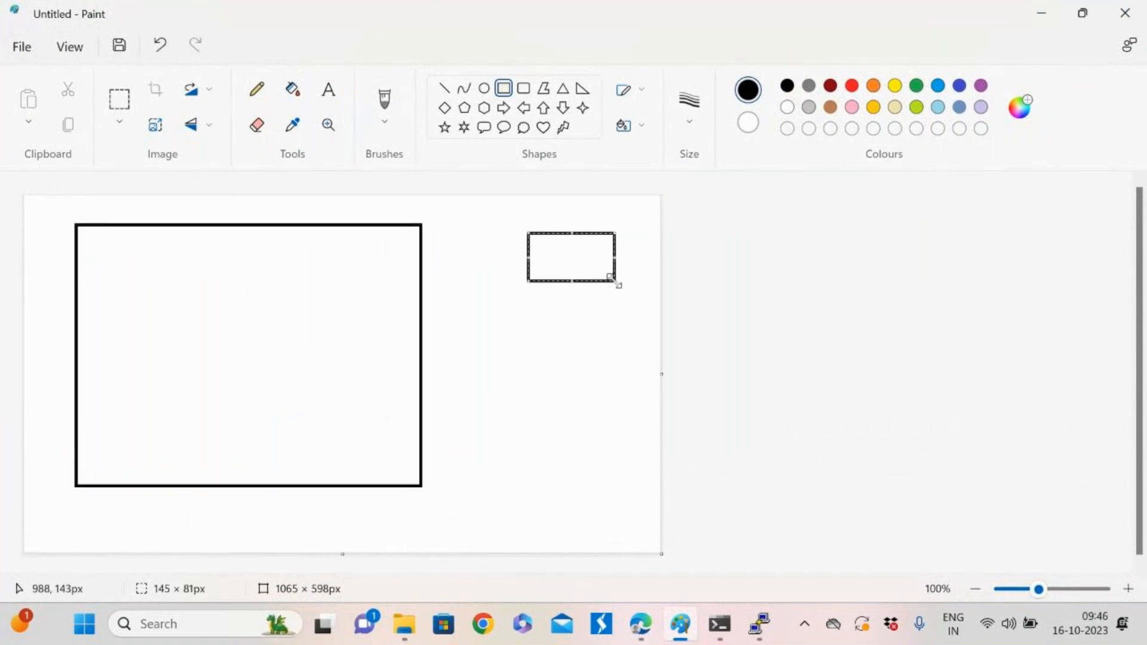
pyautogui.click(526, 326)
pyautogui.moveTo(527, 326); pyautogui.dragTo(629, 390)
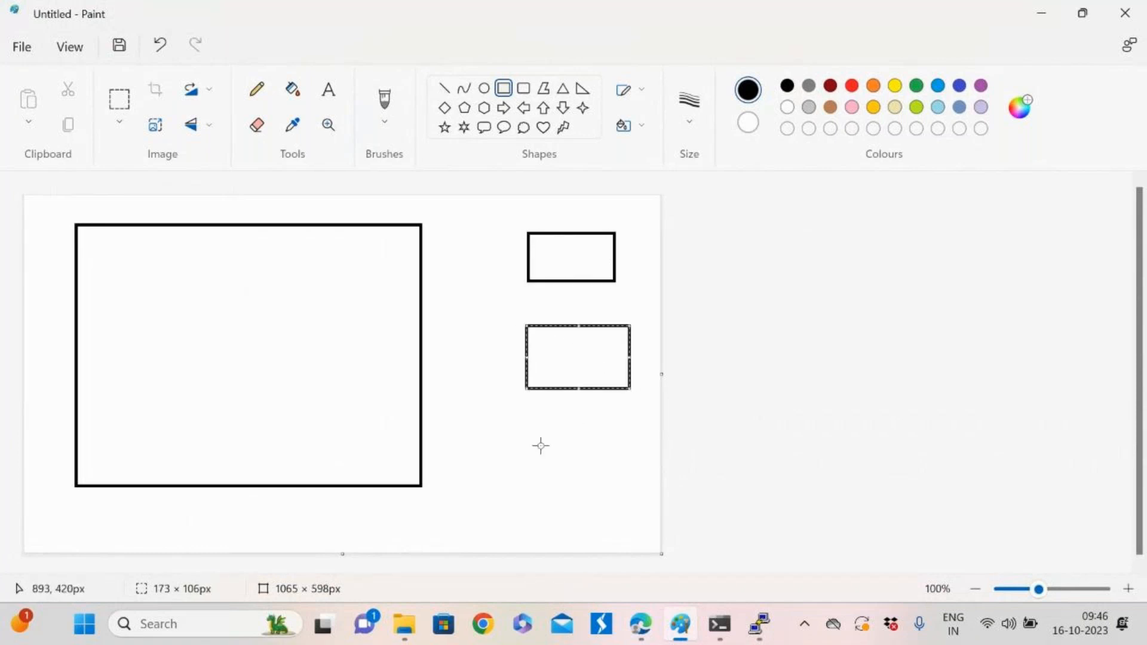
pyautogui.moveTo(533, 433); pyautogui.dragTo(634, 506)
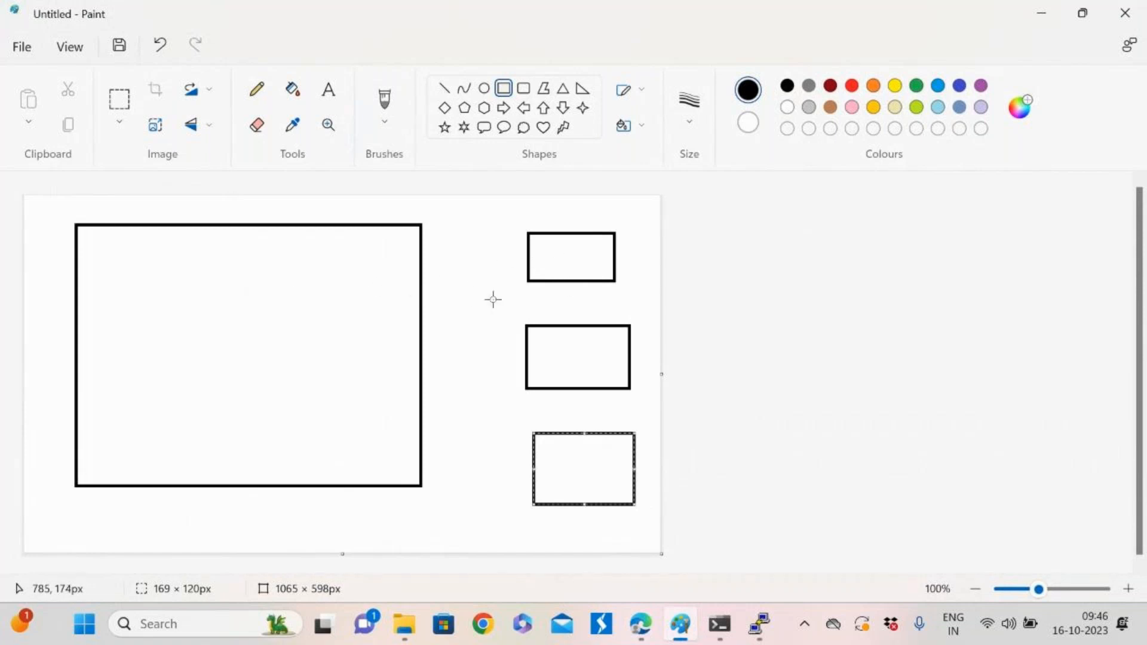
pyautogui.click(443, 89)
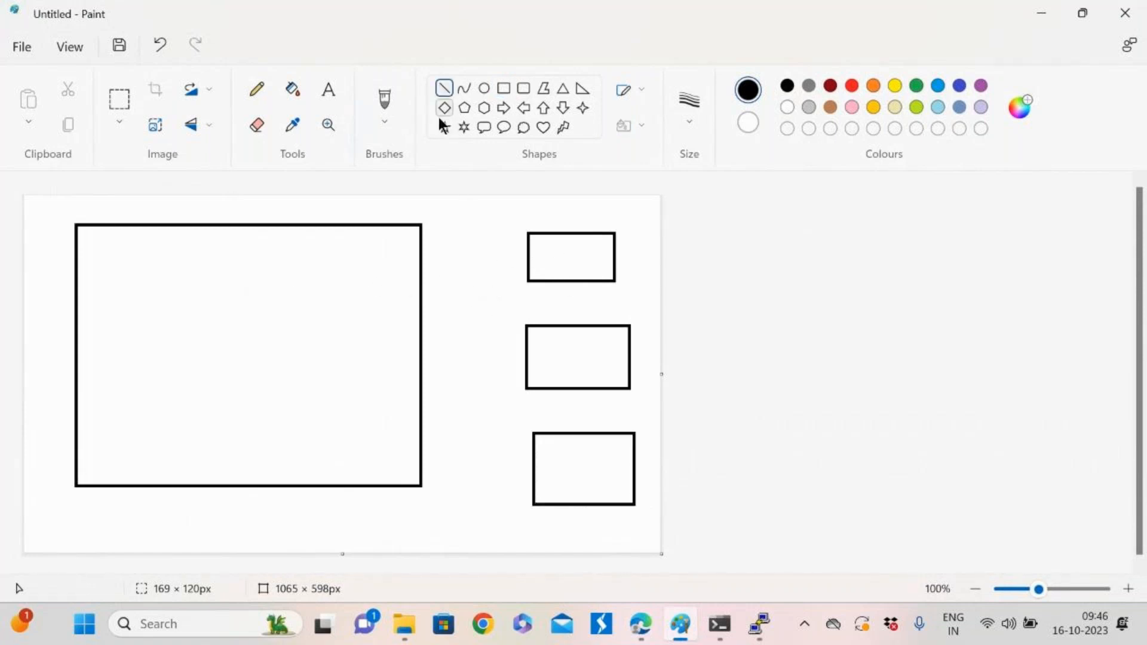
pyautogui.moveTo(457, 310); pyautogui.dragTo(469, 359)
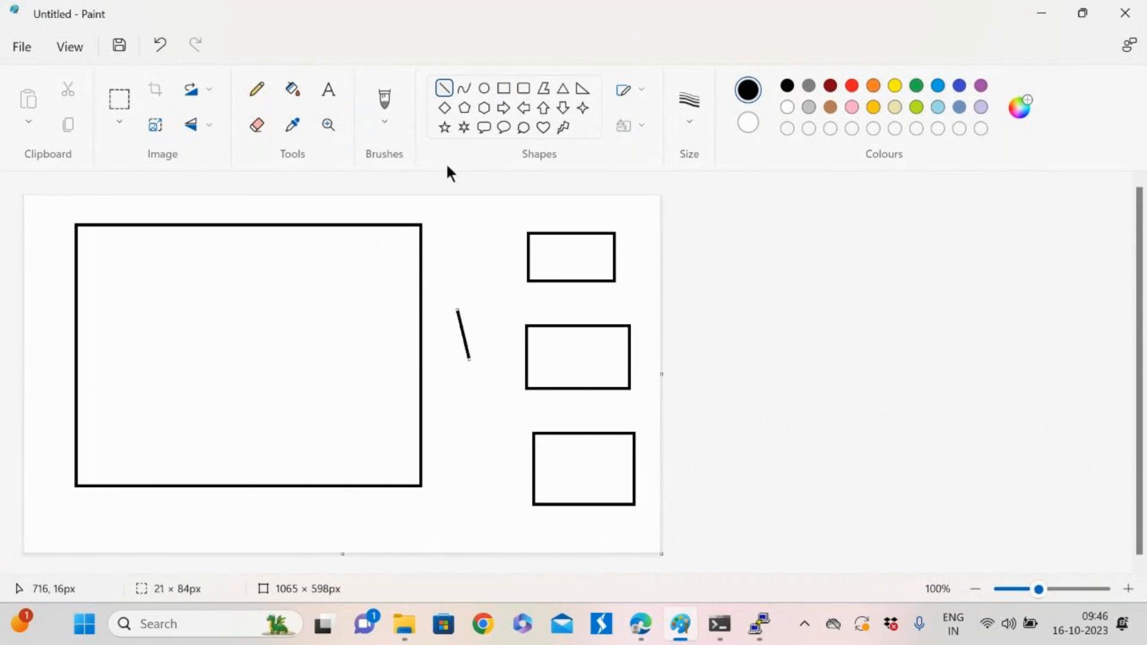
pyautogui.hotkey('ctrl', 'z')
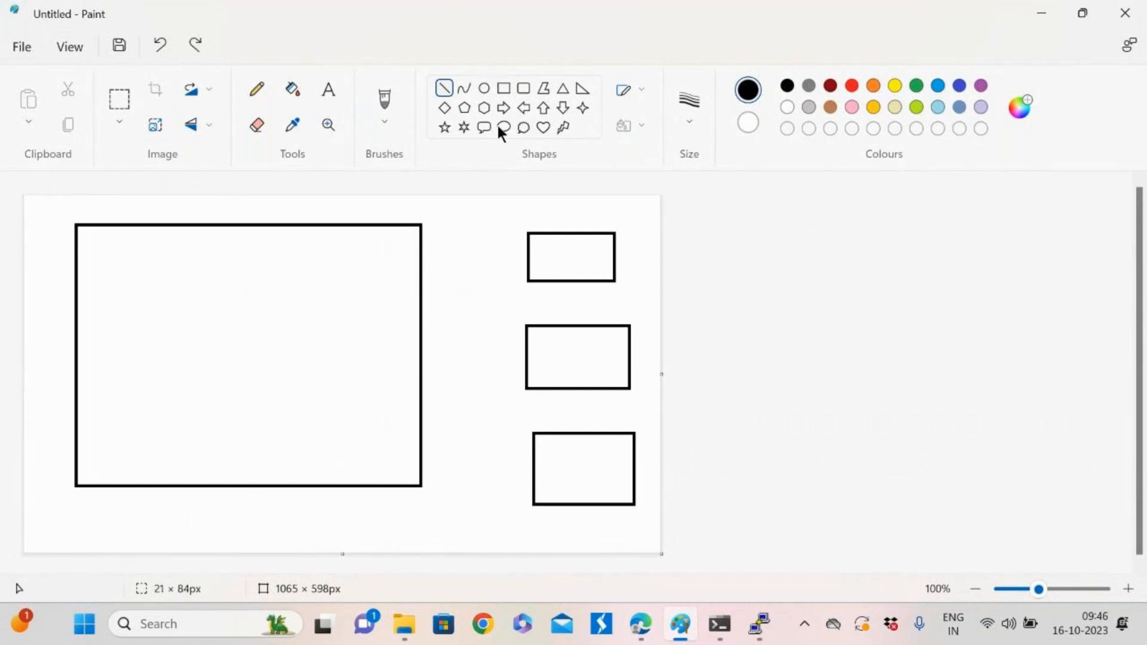
# Draw a circle about 73 × 77 px between the rectangles and connect it with lines to the large and all three small rectangles
pyautogui.click(484, 89)
pyautogui.moveTo(453, 310); pyautogui.dragTo(497, 358)
pyautogui.click(440, 88)
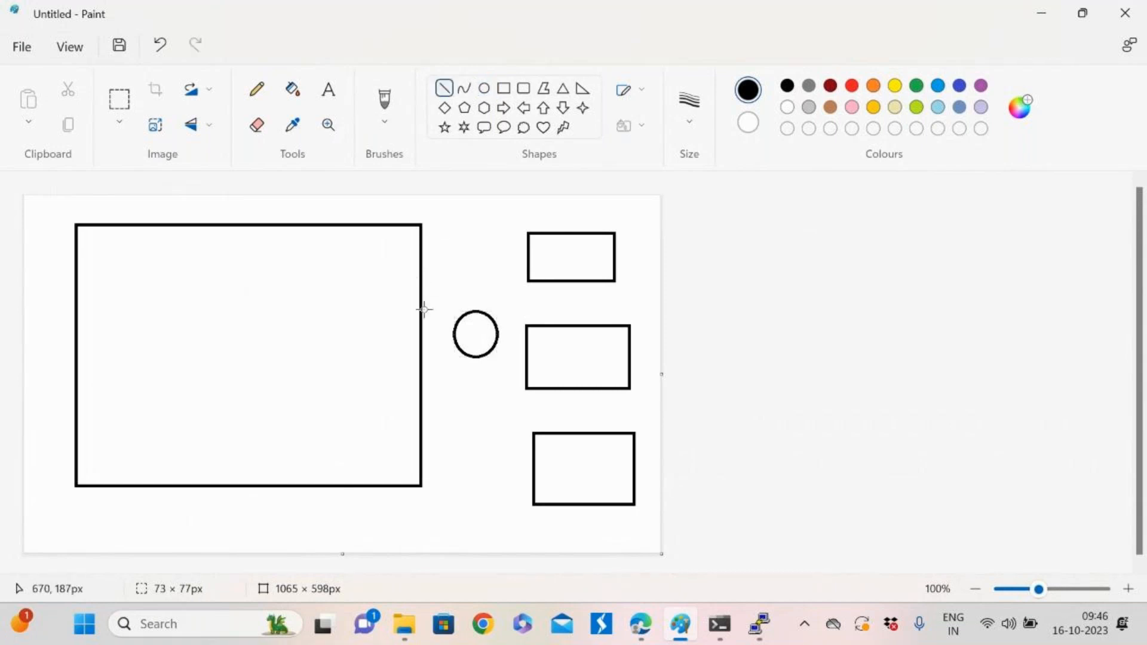
pyautogui.moveTo(421, 319)
pyautogui.mouseDown()
pyautogui.moveTo(461, 321)
pyautogui.moveTo(528, 270)
pyautogui.mouseUp()
pyautogui.moveTo(494, 337)
pyautogui.mouseDown()
pyautogui.moveTo(526, 368)
pyautogui.moveTo(486, 357)
pyautogui.moveTo(514, 476)
pyautogui.moveTo(534, 475)
pyautogui.mouseUp()
# Label the three small rectangles from top to bottom with us, mumbai and hyd beneath them
pyautogui.click(328, 90)
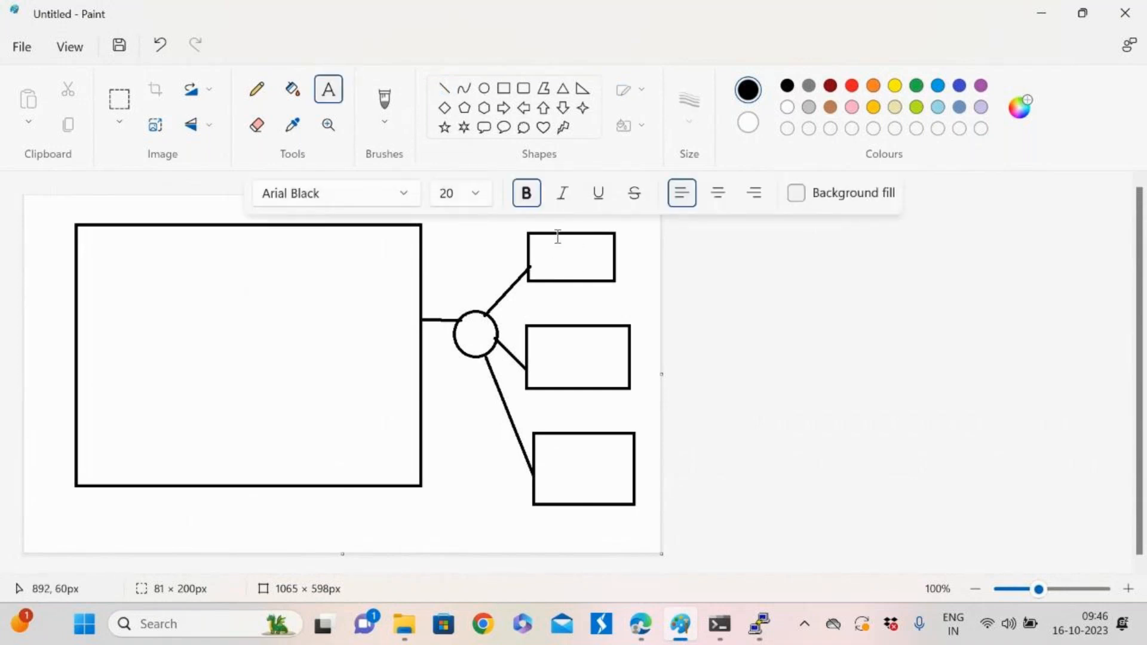
pyautogui.click(551, 281)
pyautogui.write('us')
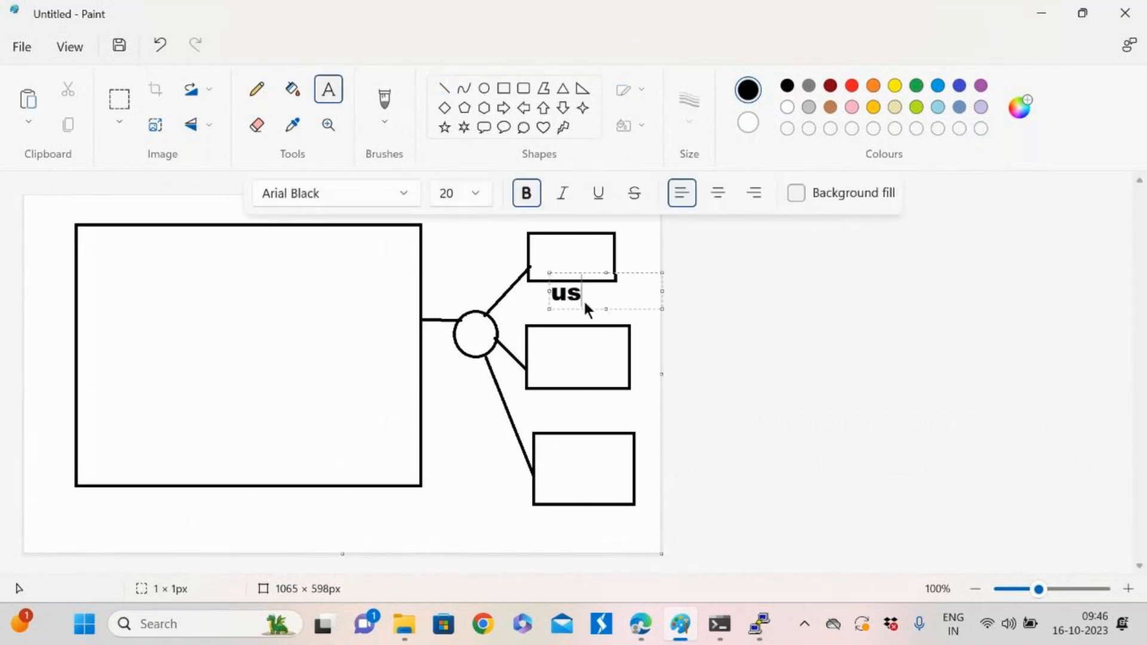
pyautogui.click(565, 406)
pyautogui.click(567, 402)
pyautogui.write('mumbai')
pyautogui.click(564, 522)
pyautogui.click(563, 522)
pyautogui.write('hyd')
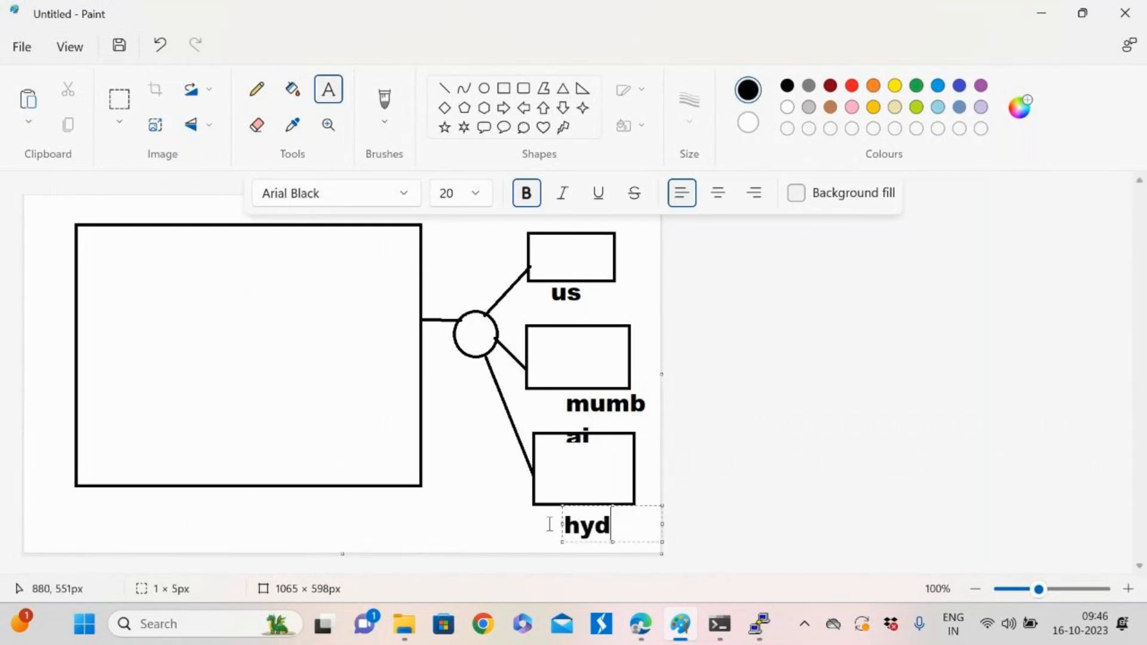
# Write cidr inside each of the three small rectangles
pyautogui.click(584, 252)
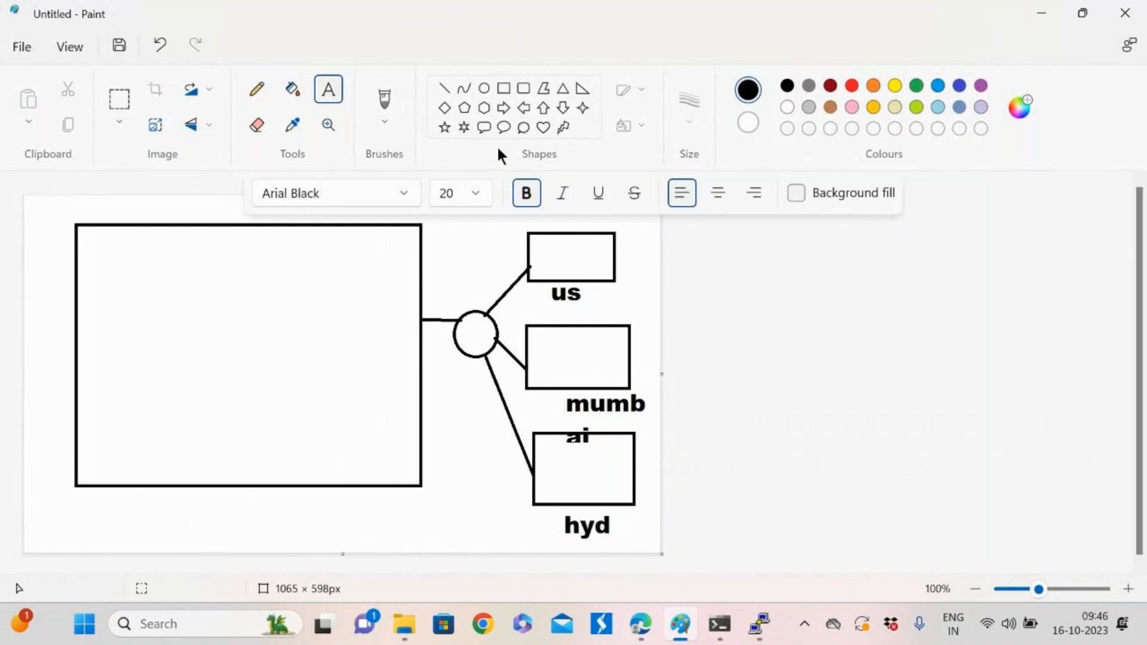
pyautogui.click(542, 245)
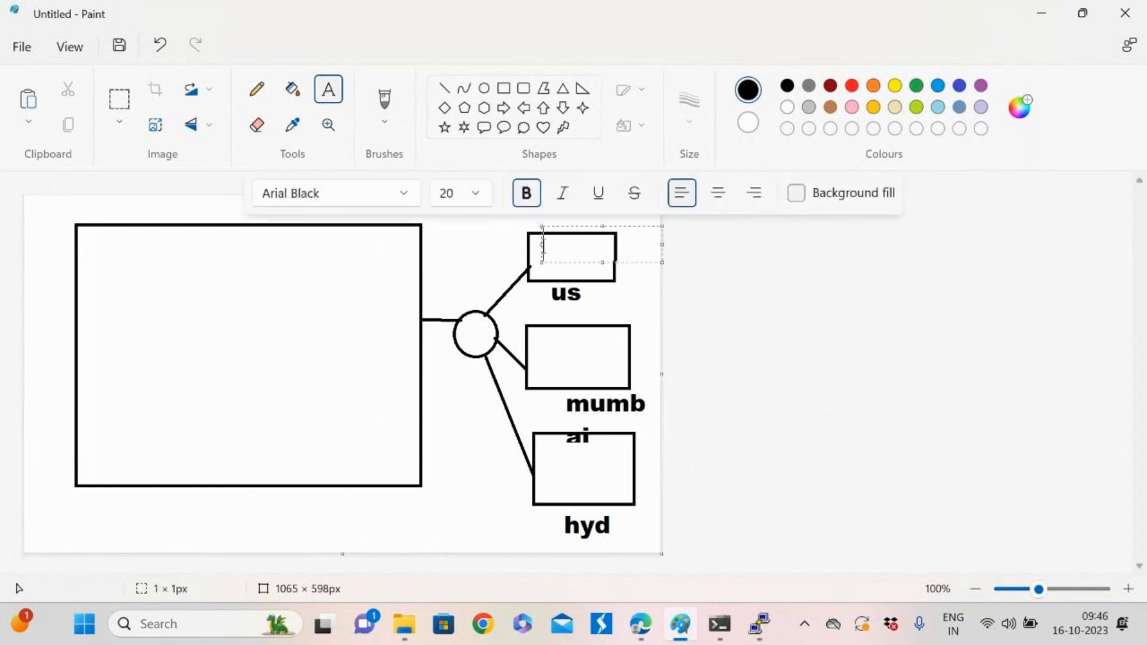
pyautogui.write('cidr')
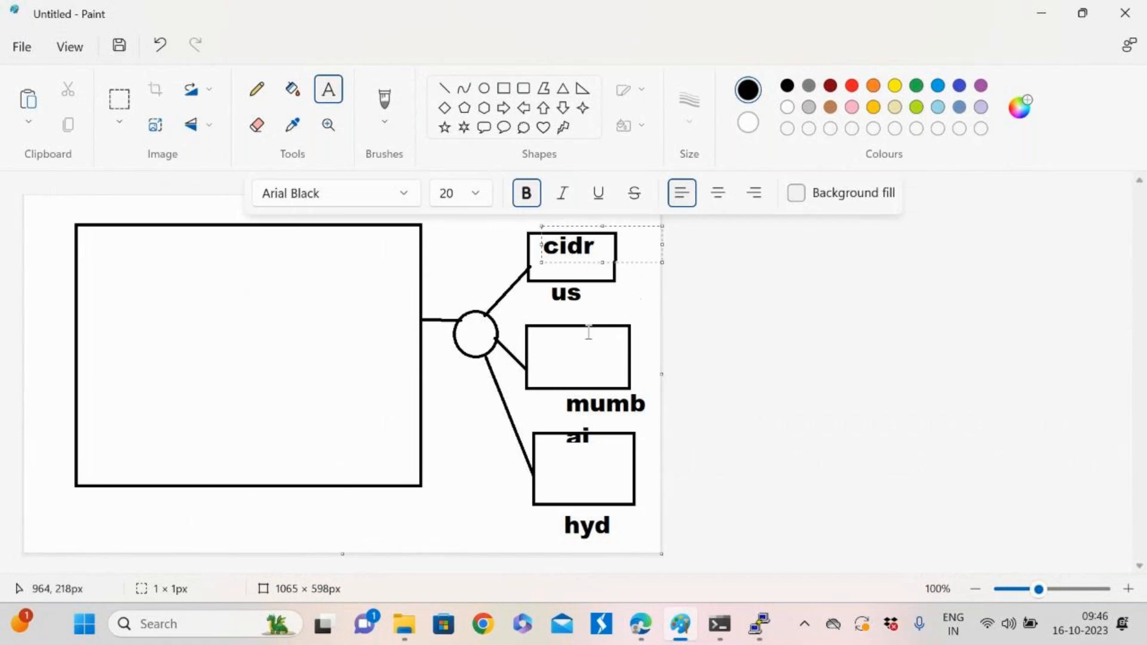
pyautogui.click(571, 358)
pyautogui.click(571, 359)
pyautogui.write('cidr')
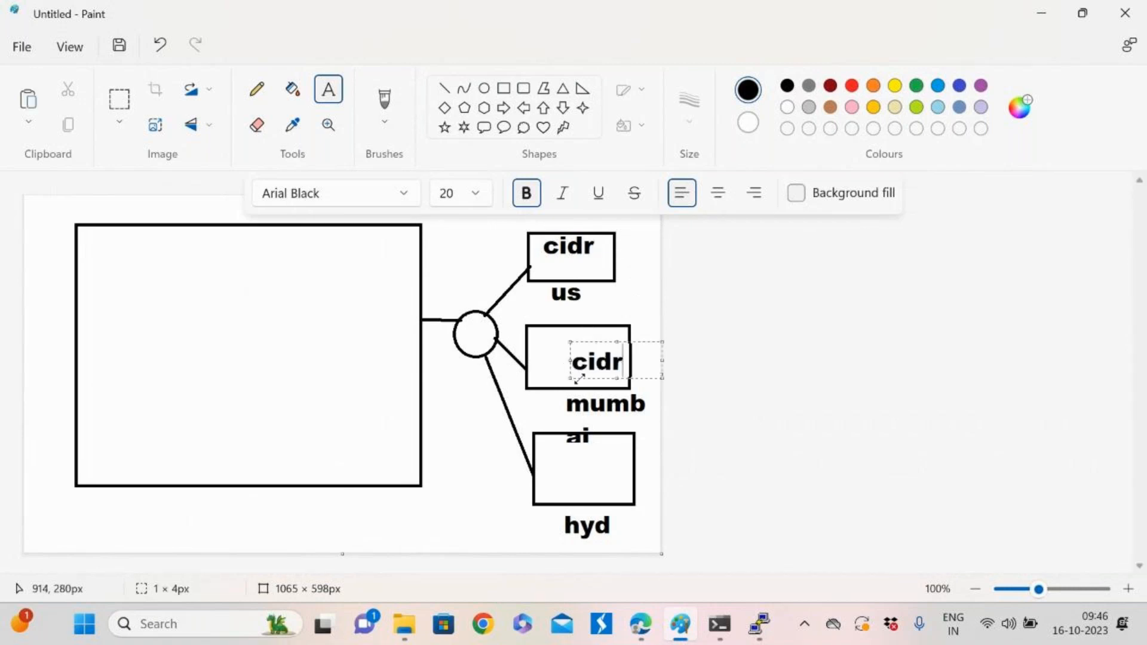
pyautogui.click(576, 481)
pyautogui.click(573, 465)
pyautogui.write('cidr')
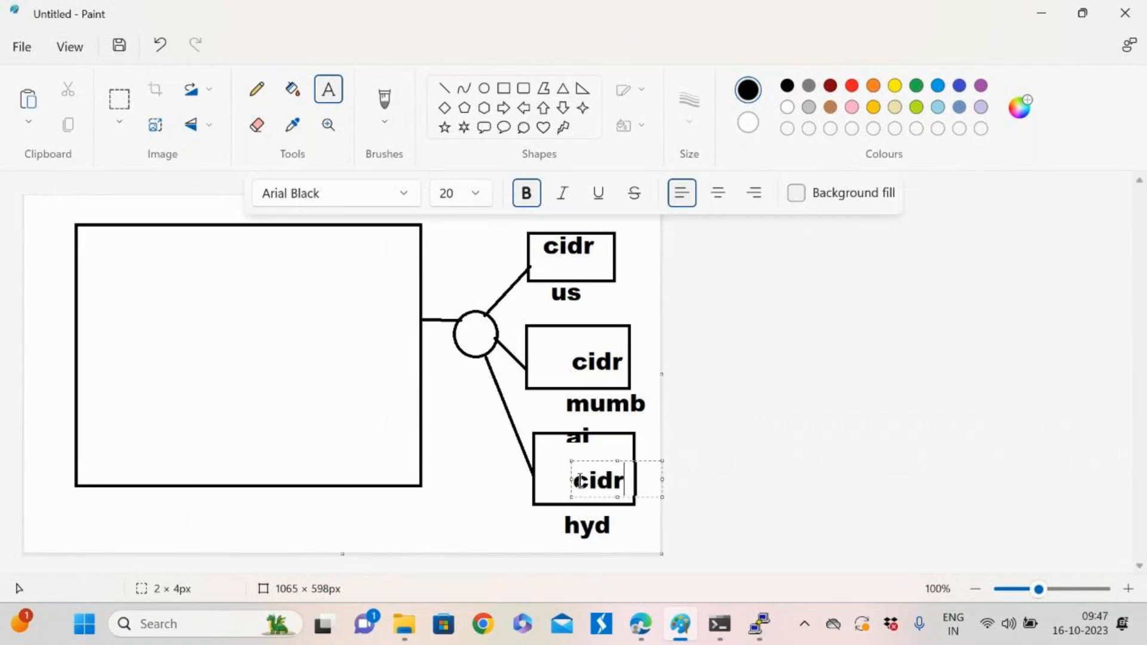
pyautogui.click(484, 479)
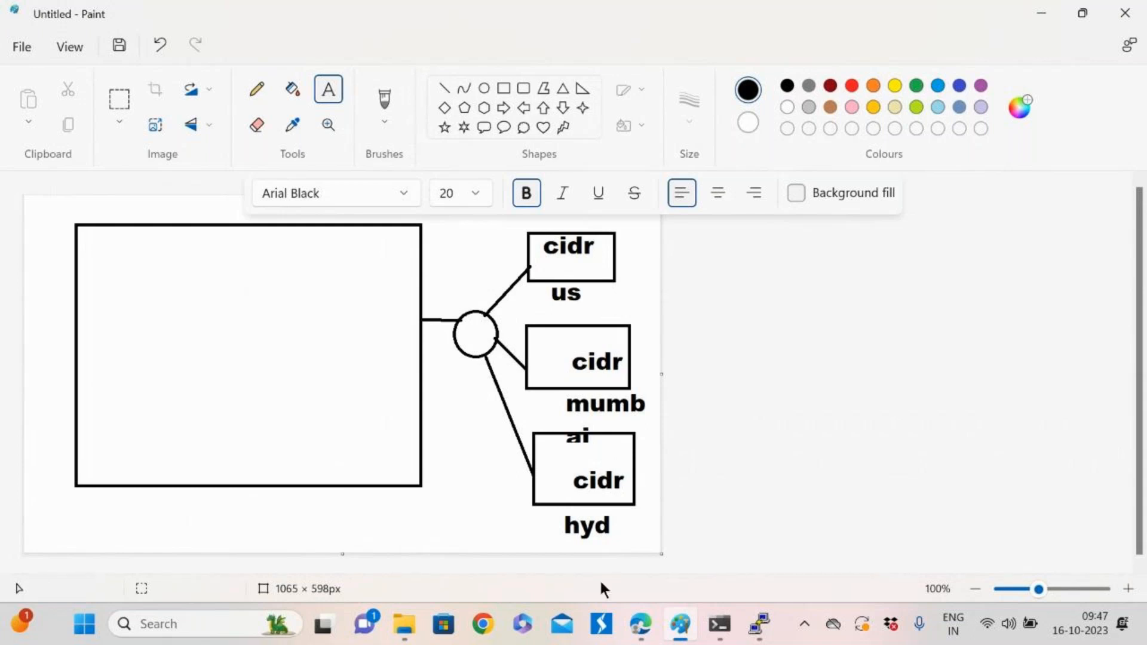
# Switch to the N. Virginia EC2 instances in Edge and examine demo-instance2's details, especially its private IPv4 address
pyautogui.moveTo(635, 630)
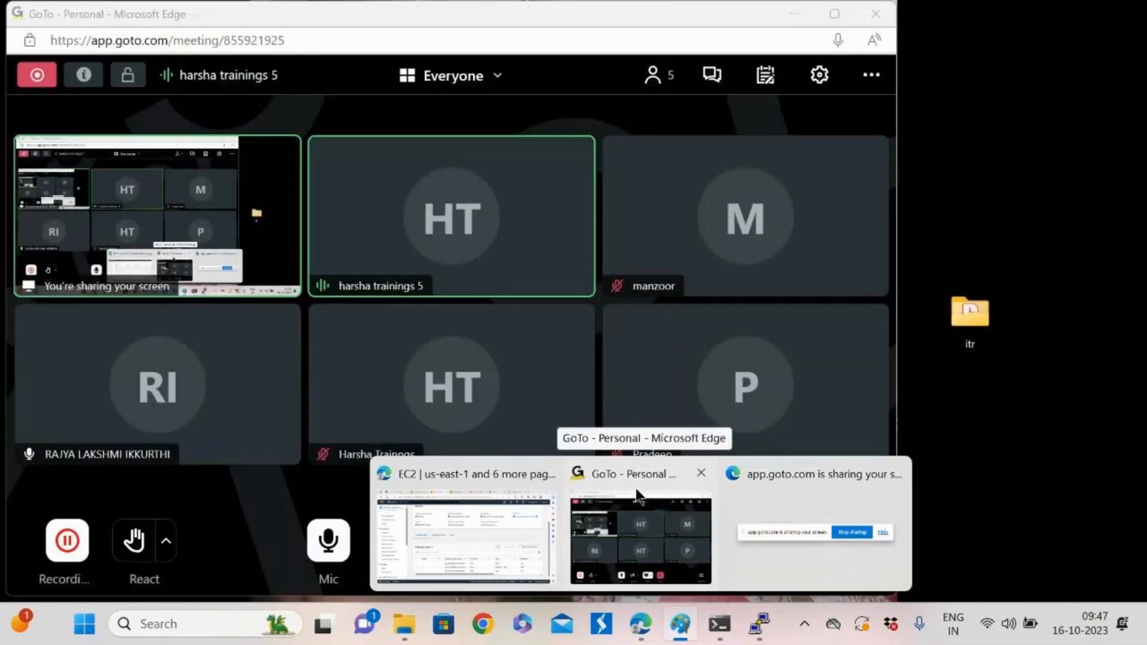
pyautogui.click(638, 499)
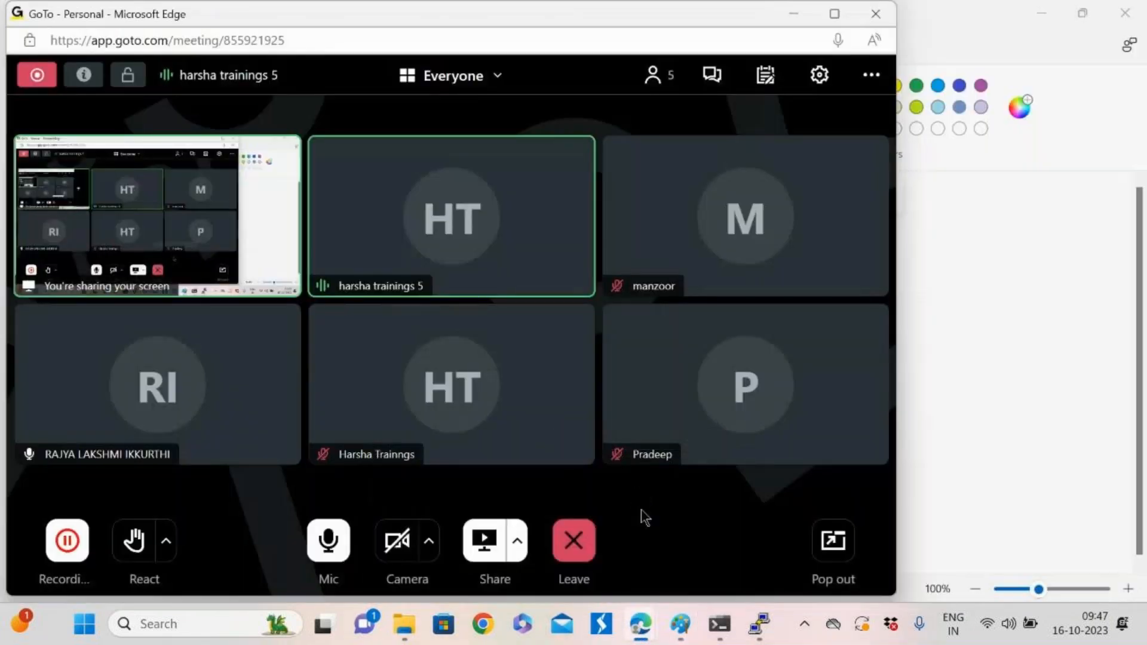
pyautogui.click(546, 518)
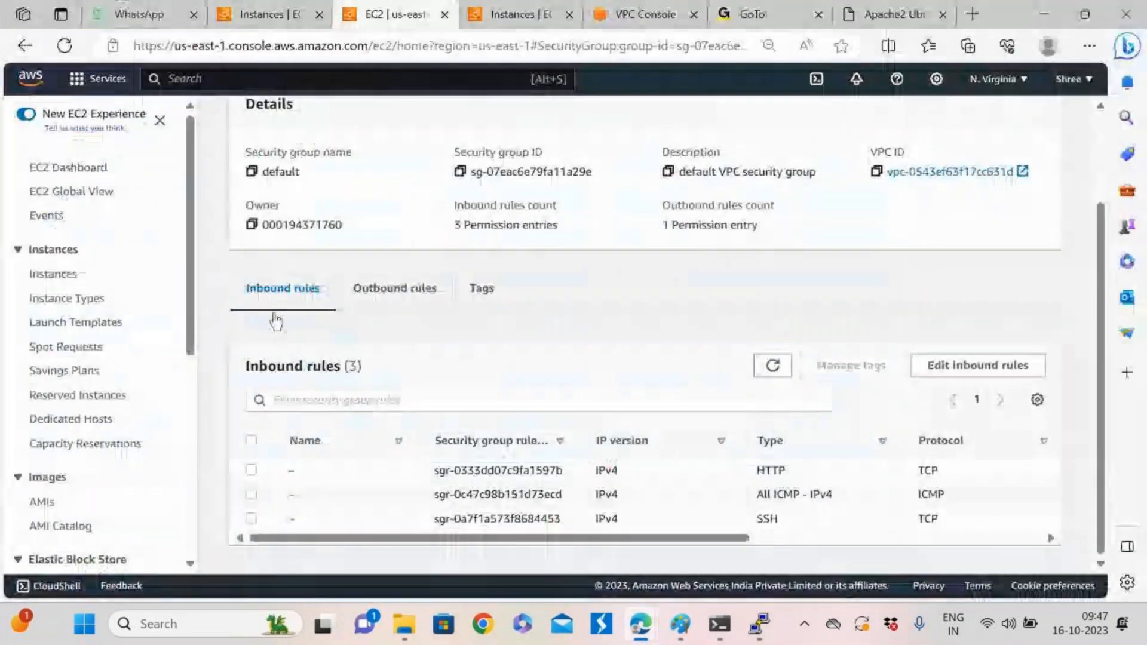
pyautogui.scroll(2, 274, 320)
pyautogui.click(254, 15)
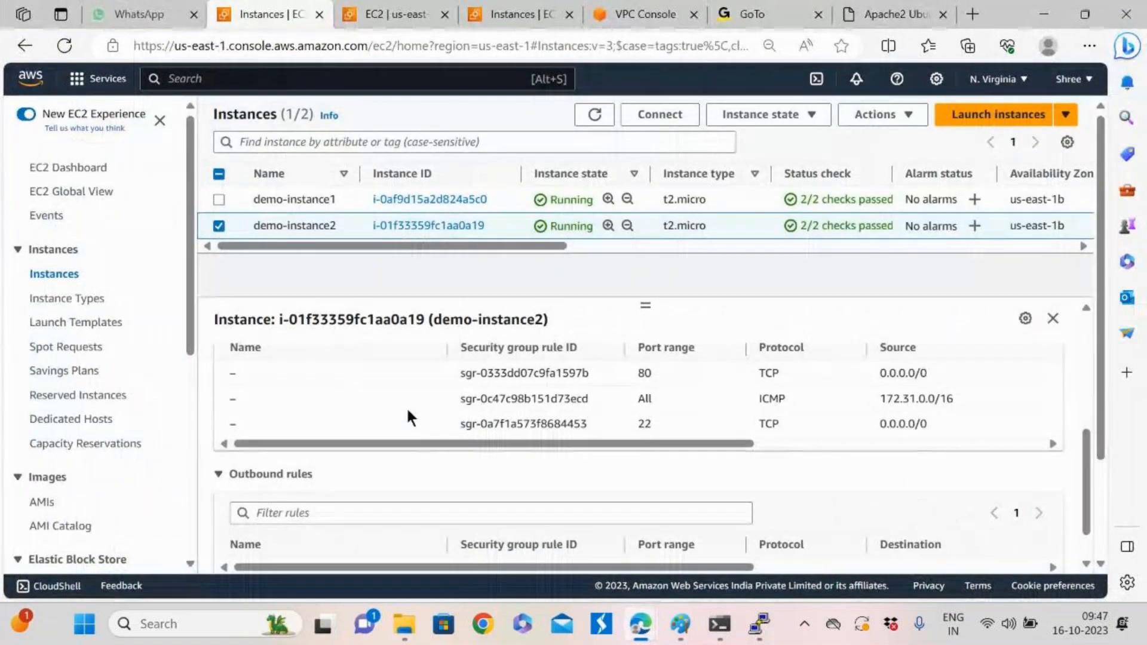
pyautogui.scroll(4, 394, 415)
pyautogui.click(237, 358)
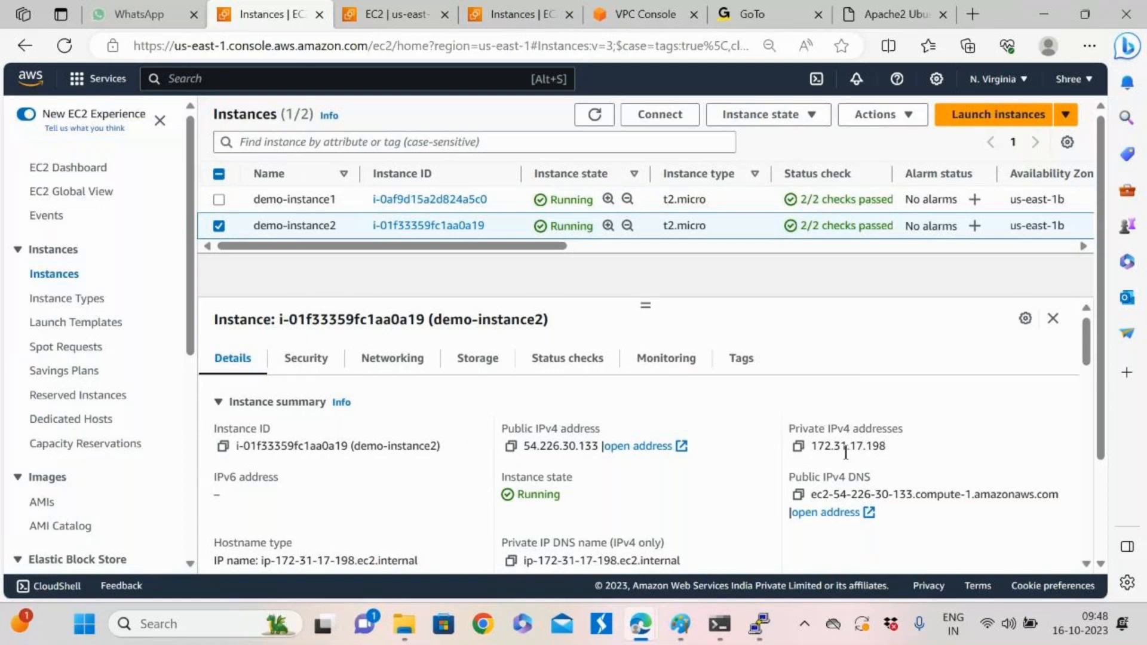
pyautogui.moveTo(814, 446); pyautogui.dragTo(916, 443)
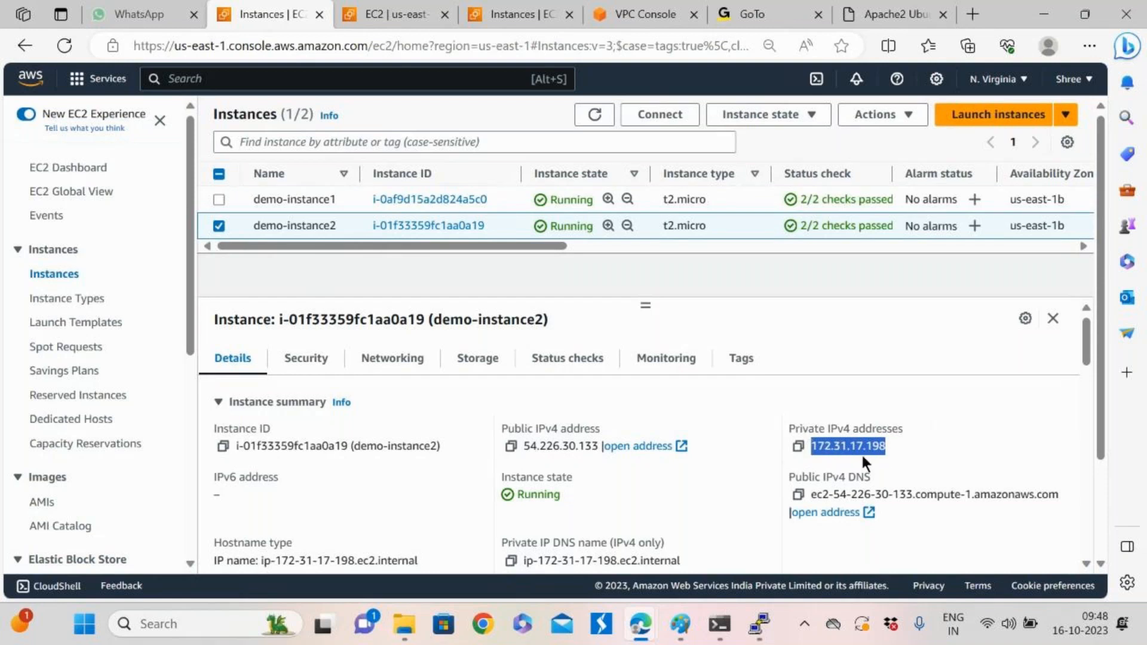
pyautogui.click(899, 454)
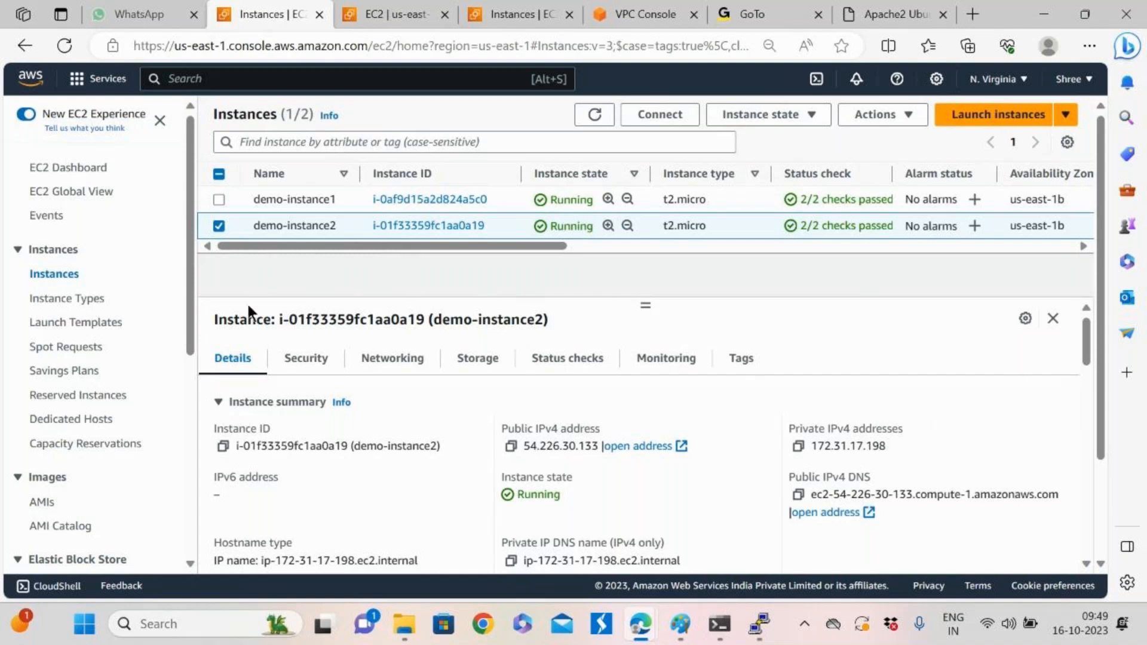
# Copy demo-instance2's public and private IPv4 addresses in turn, ending with the public one
pyautogui.click(510, 448)
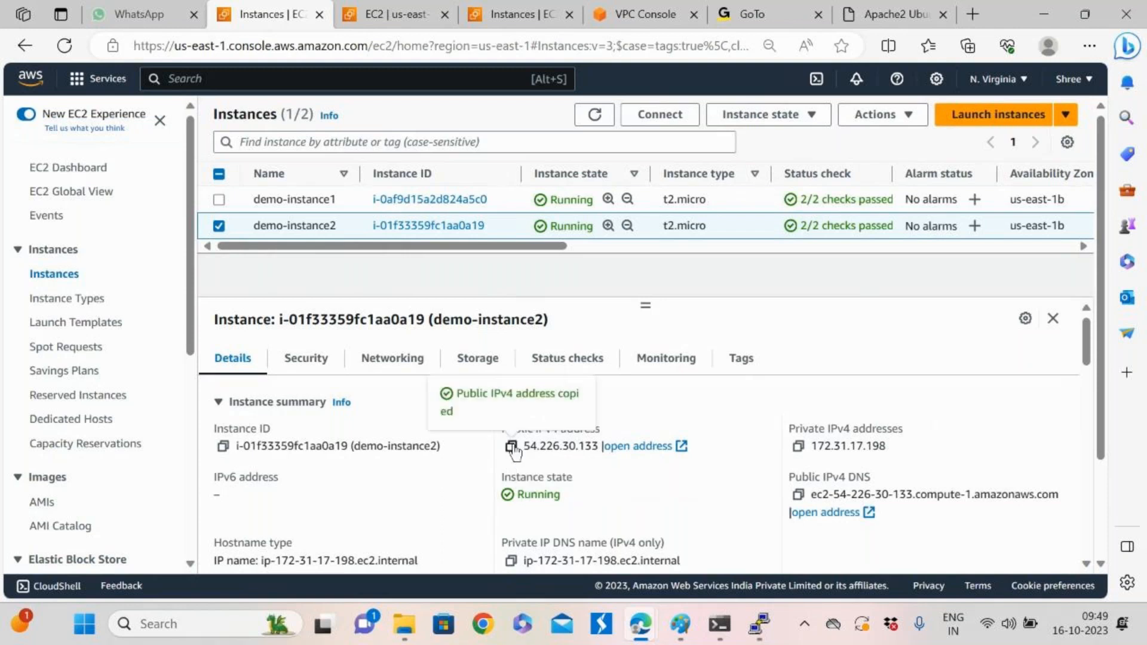
pyautogui.click(799, 447)
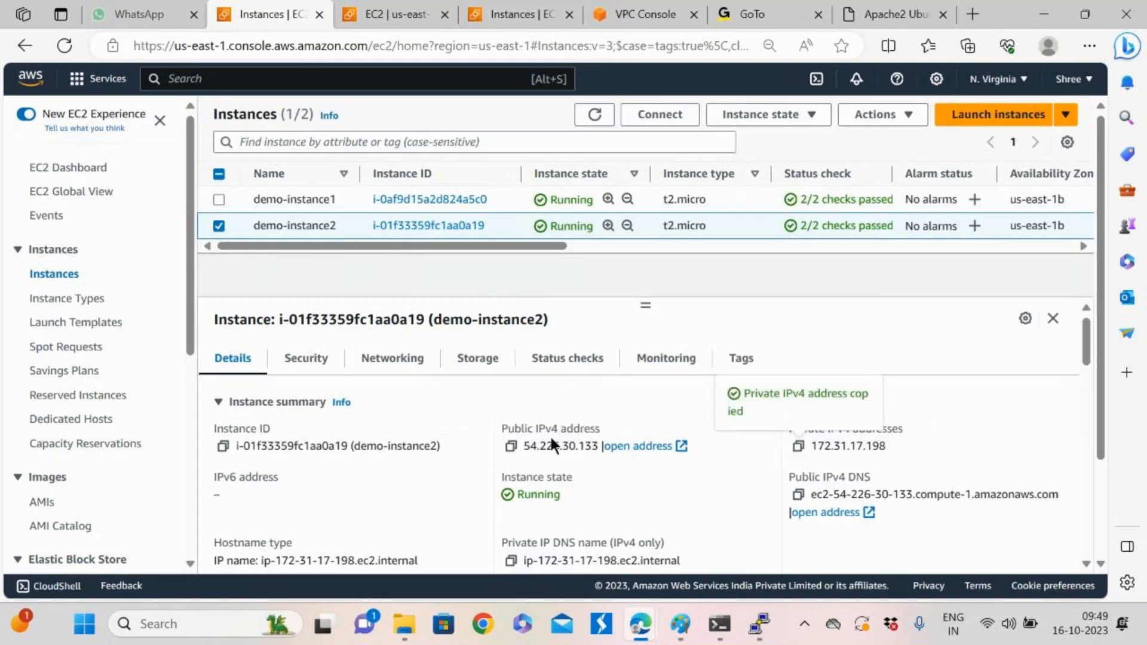
pyautogui.click(511, 446)
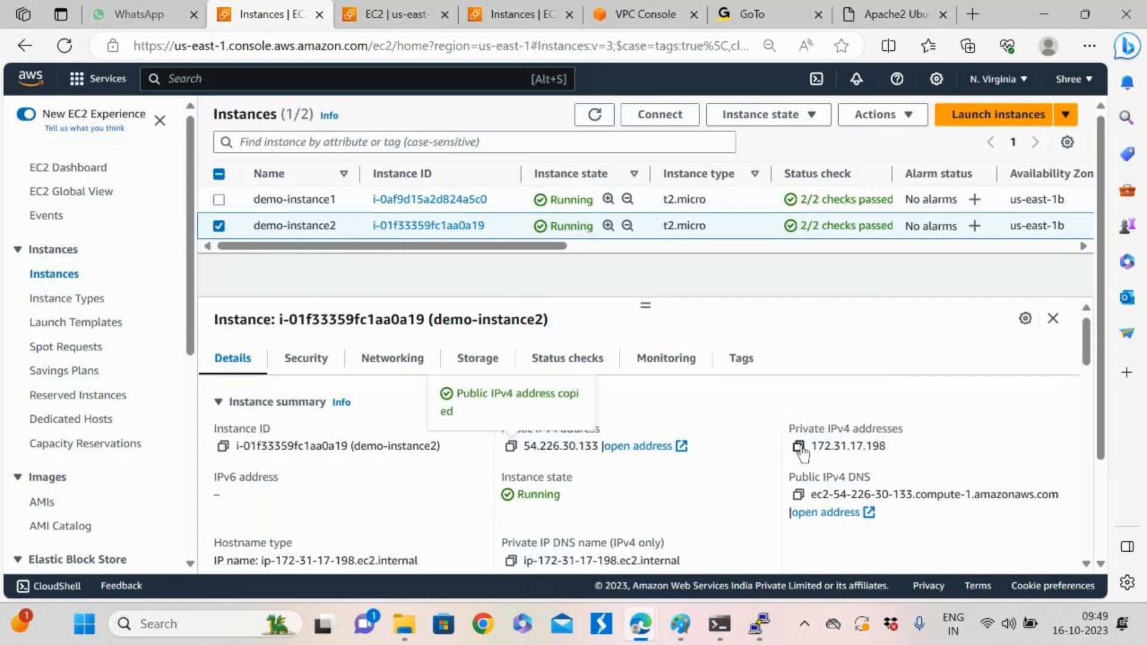
pyautogui.click(799, 448)
pyautogui.click(511, 447)
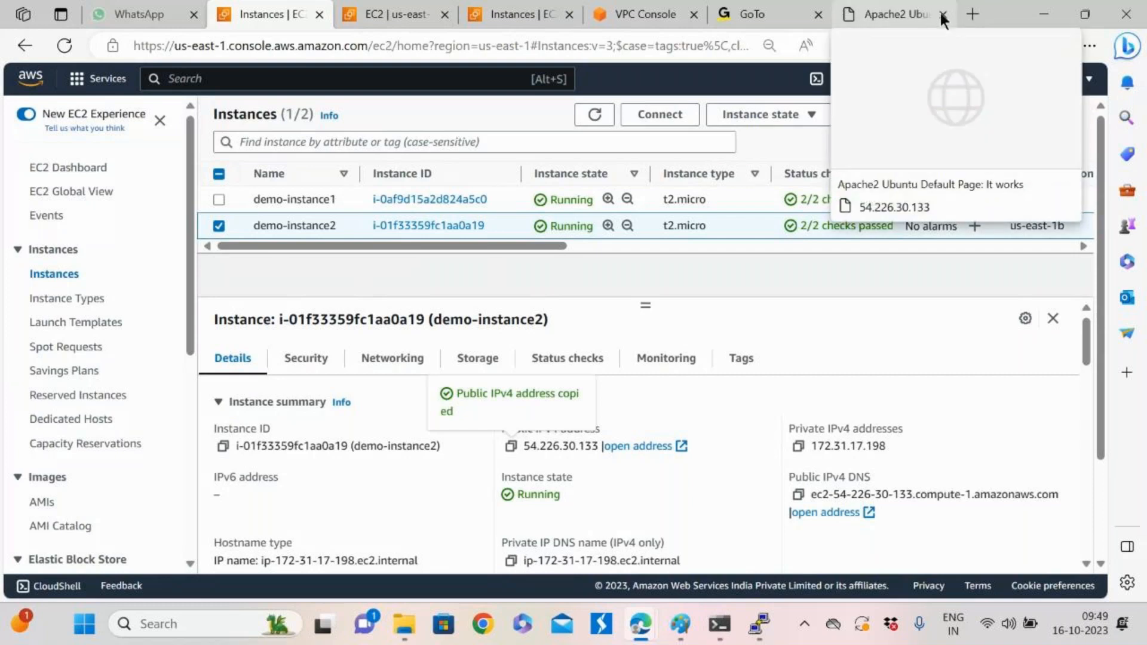
# Replace the IP address in the Apache2 default page's address bar with a web search for tcs
pyautogui.click(901, 16)
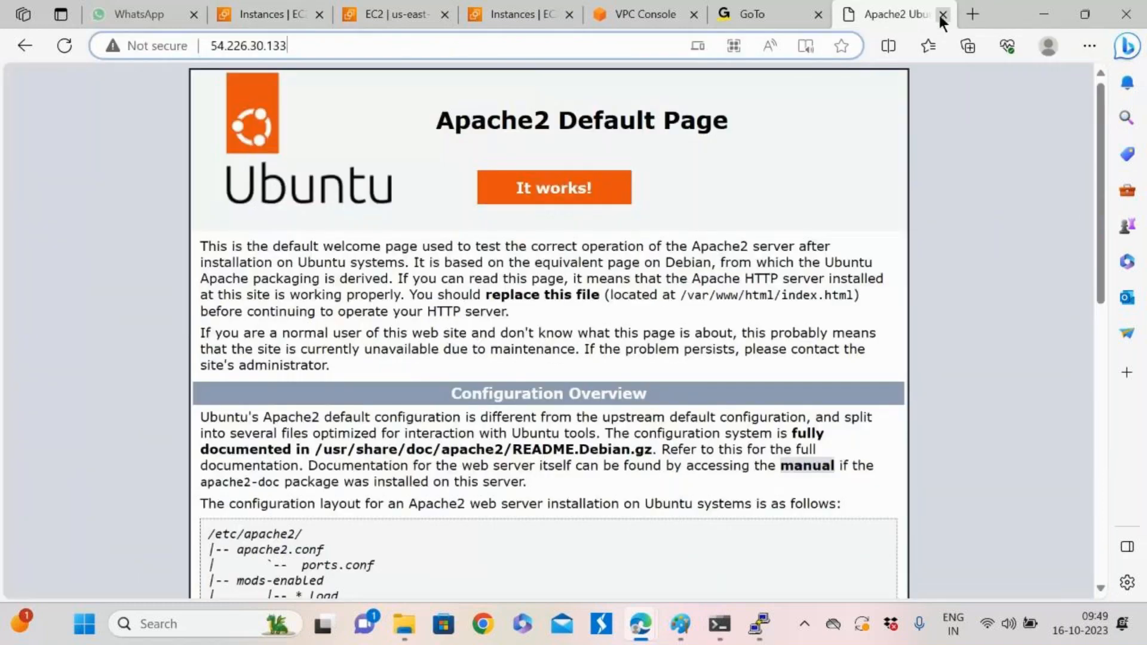
pyautogui.moveTo(307, 45); pyautogui.dragTo(210, 45)
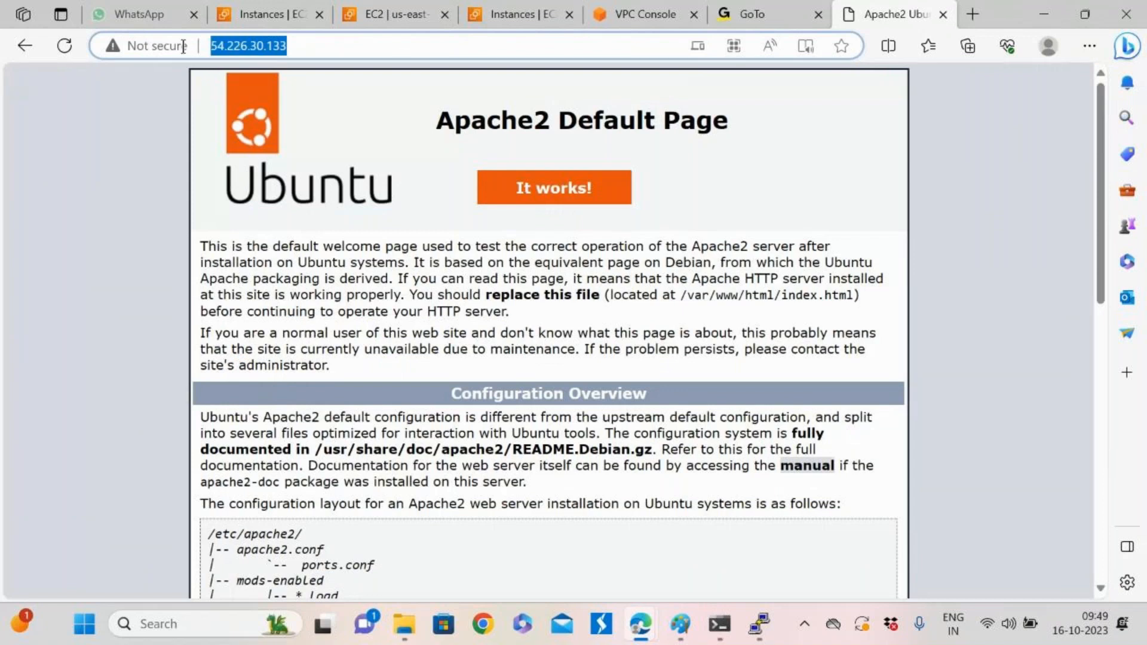
pyautogui.click(325, 55)
pyautogui.press('BackSpace')
pyautogui.press('BackSpace')
pyautogui.press('BackSpace')
pyautogui.press('BackSpace')
pyautogui.press('BackSpace')
pyautogui.press('BackSpace')
pyautogui.press('BackSpace')
pyautogui.press('BackSpace')
pyautogui.press('BackSpace')
pyautogui.press('BackSpace')
pyautogui.press('BackSpace')
pyautogui.press('BackSpace')
pyautogui.press('BackSpace')
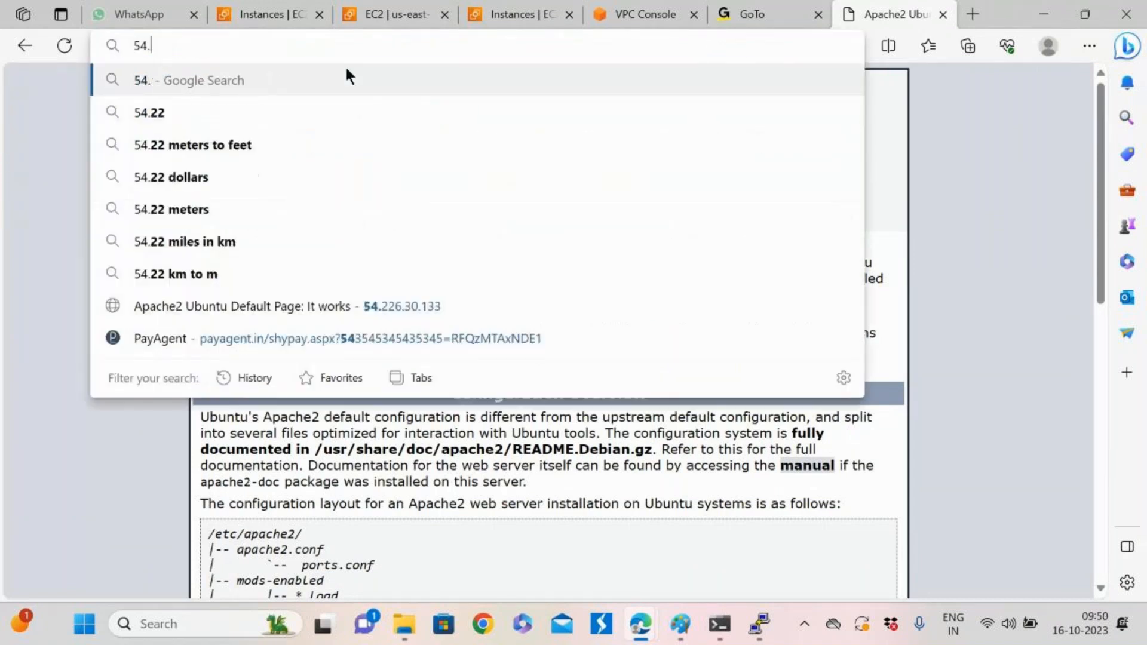
pyautogui.write('tcs')
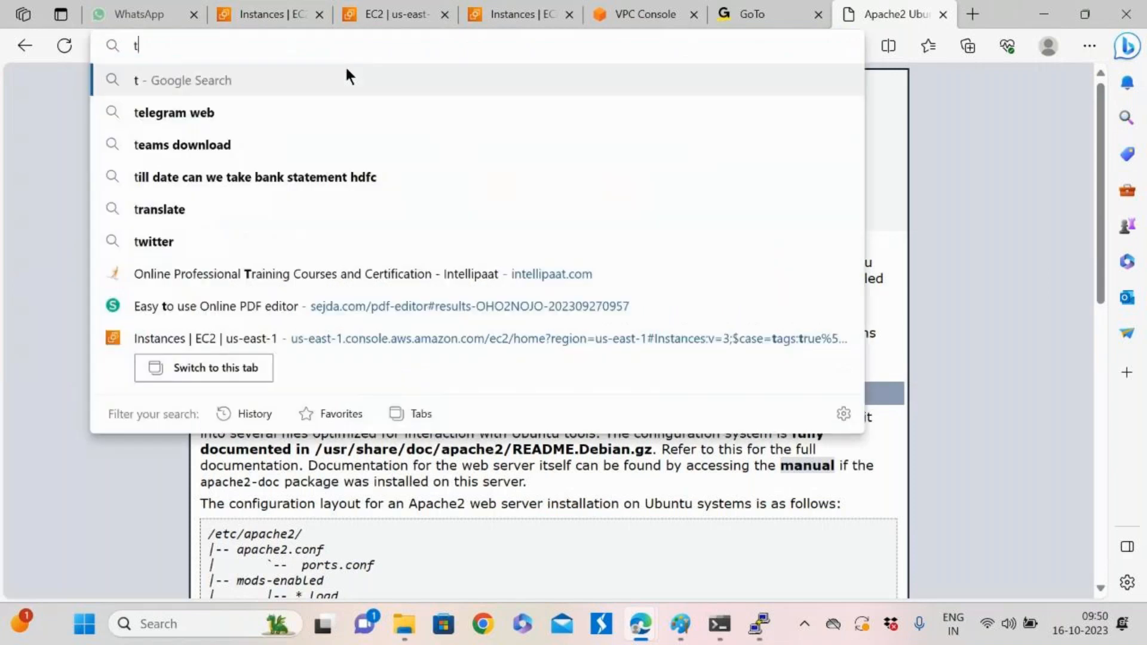
pyautogui.press('Return')
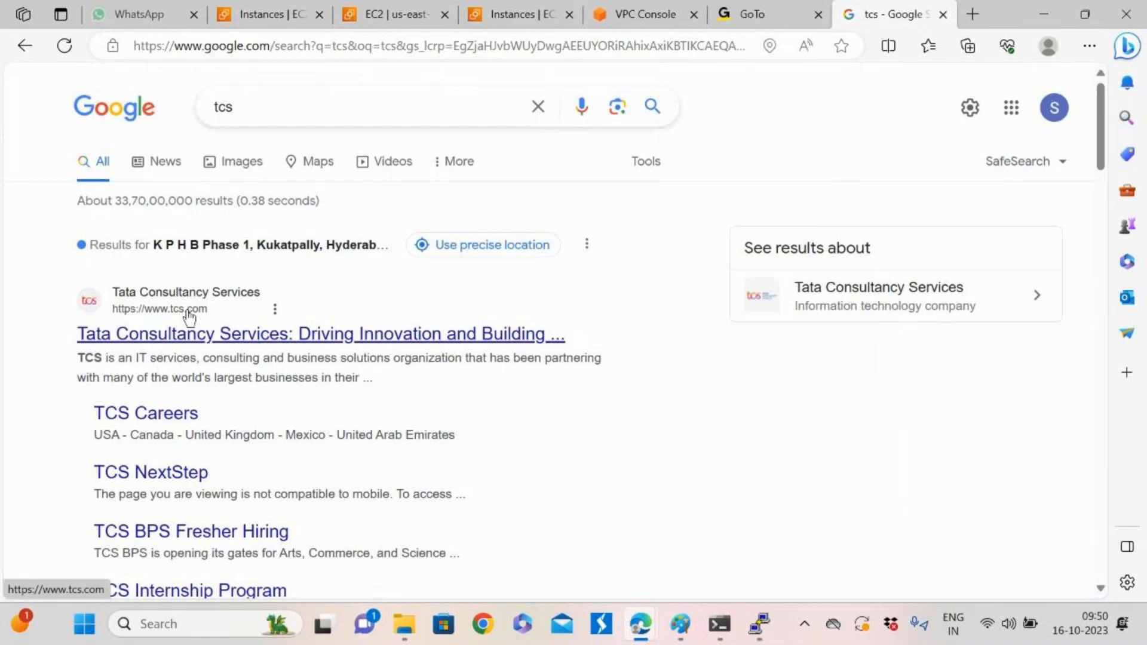
# Open the Tata Consultancy Services website from the results, accept all cookies, and go to its Corporate Sustainability page
pyautogui.click(216, 336)
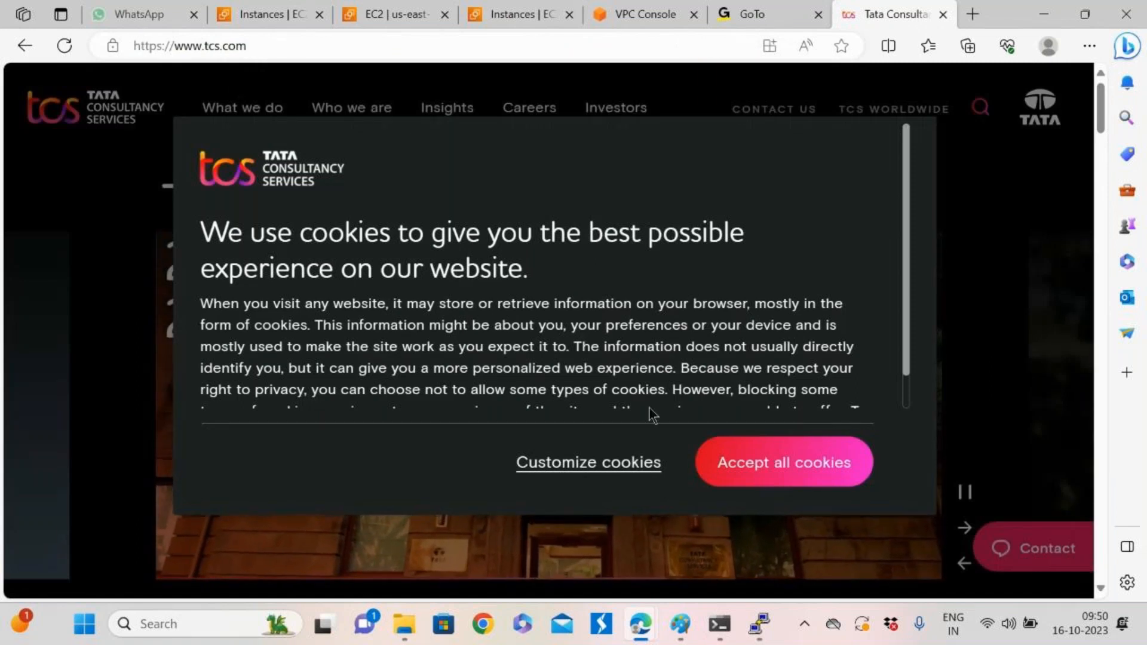
pyautogui.click(834, 480)
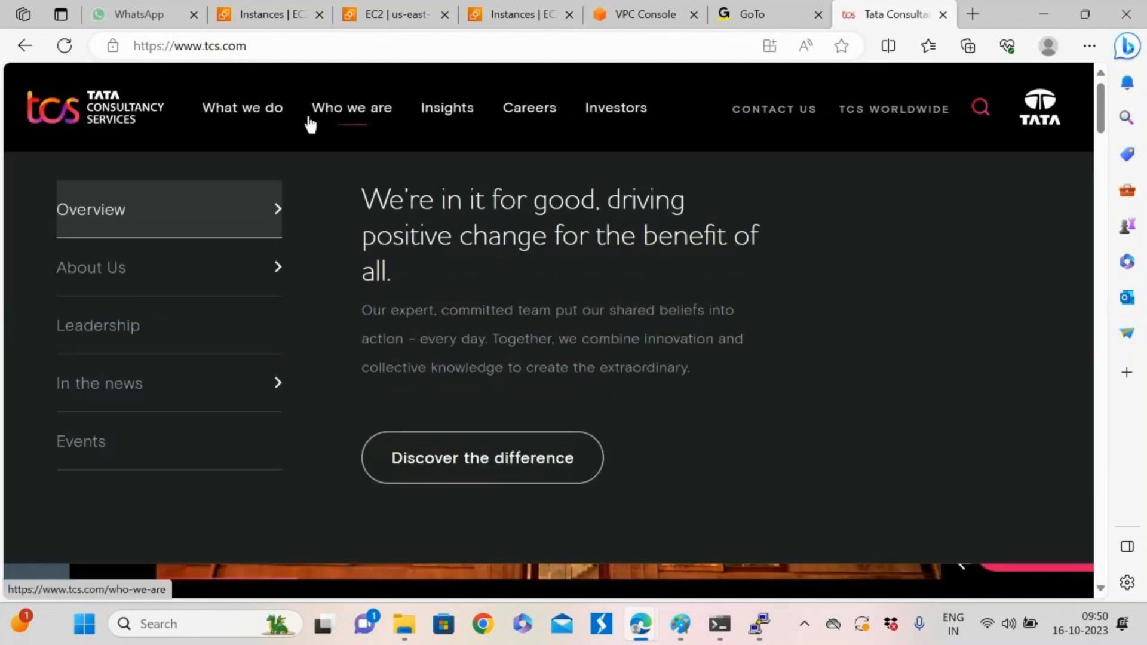
pyautogui.moveTo(249, 115)
pyautogui.moveTo(350, 110)
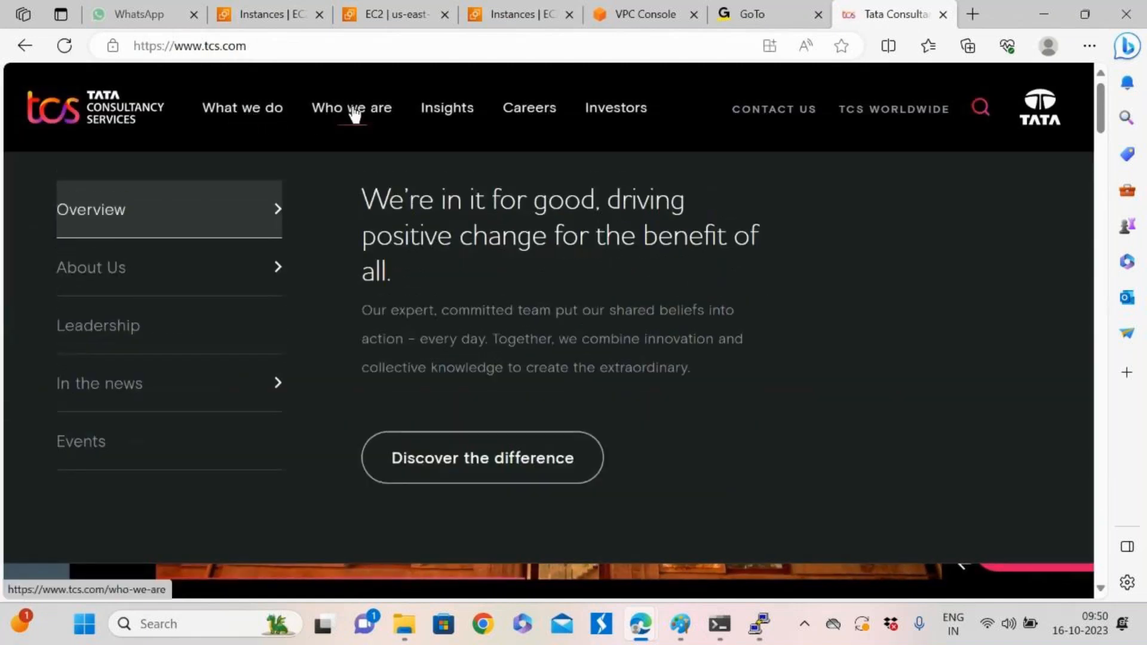
pyautogui.moveTo(179, 261)
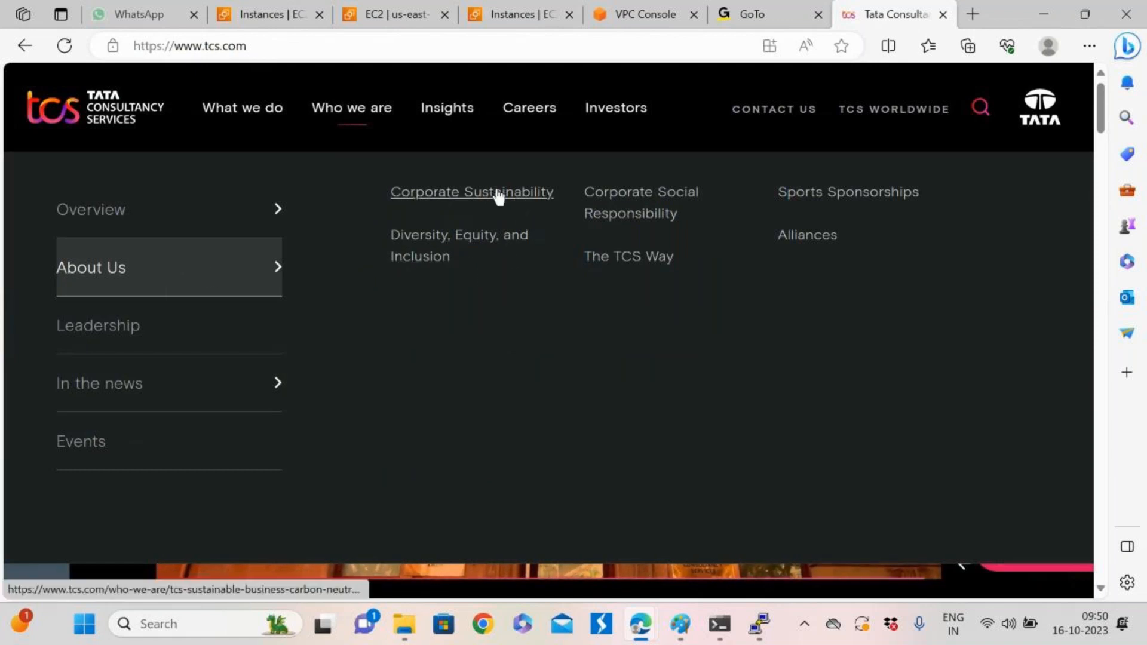
pyautogui.click(508, 196)
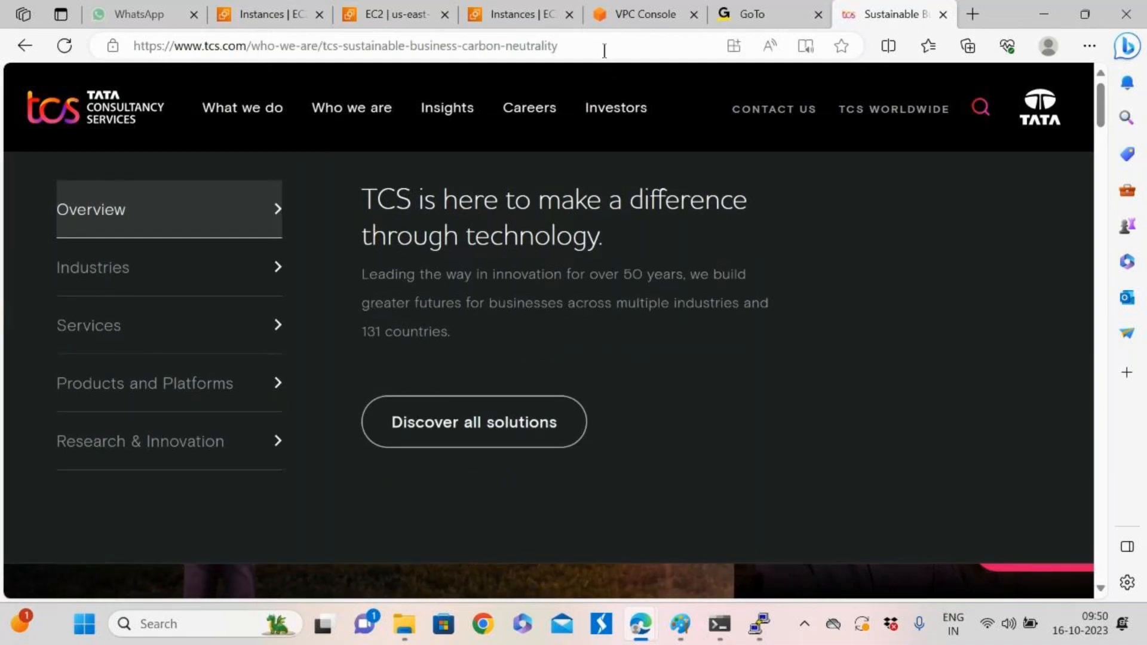
pyautogui.moveTo(563, 43); pyautogui.dragTo(127, 43)
pyautogui.click(356, 54)
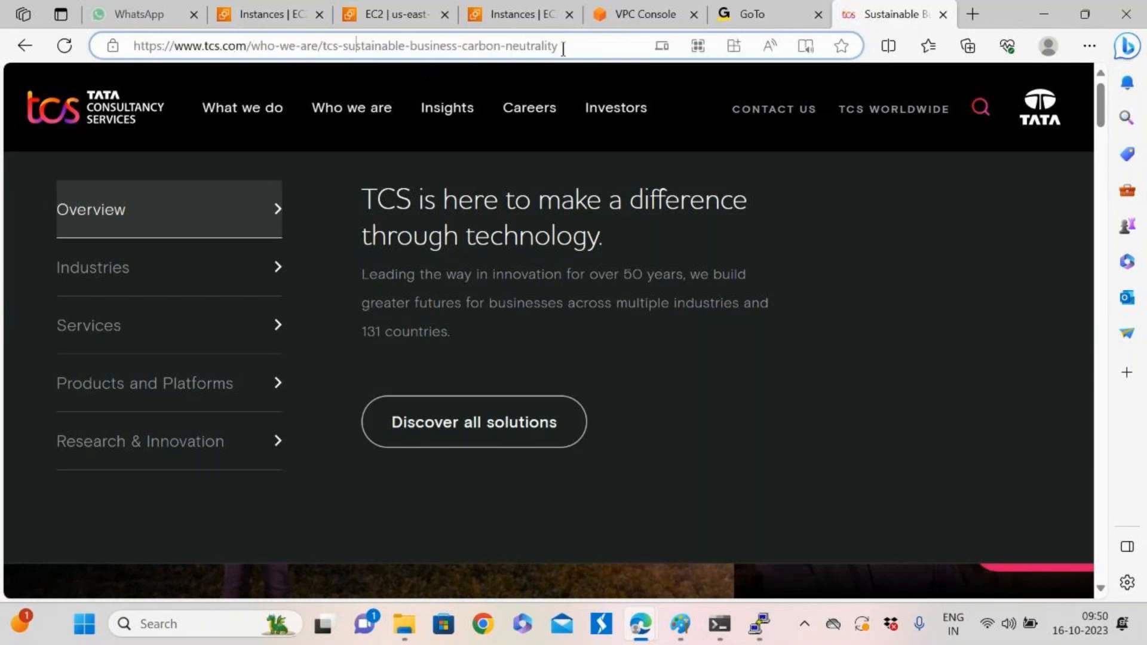
pyautogui.moveTo(545, 110)
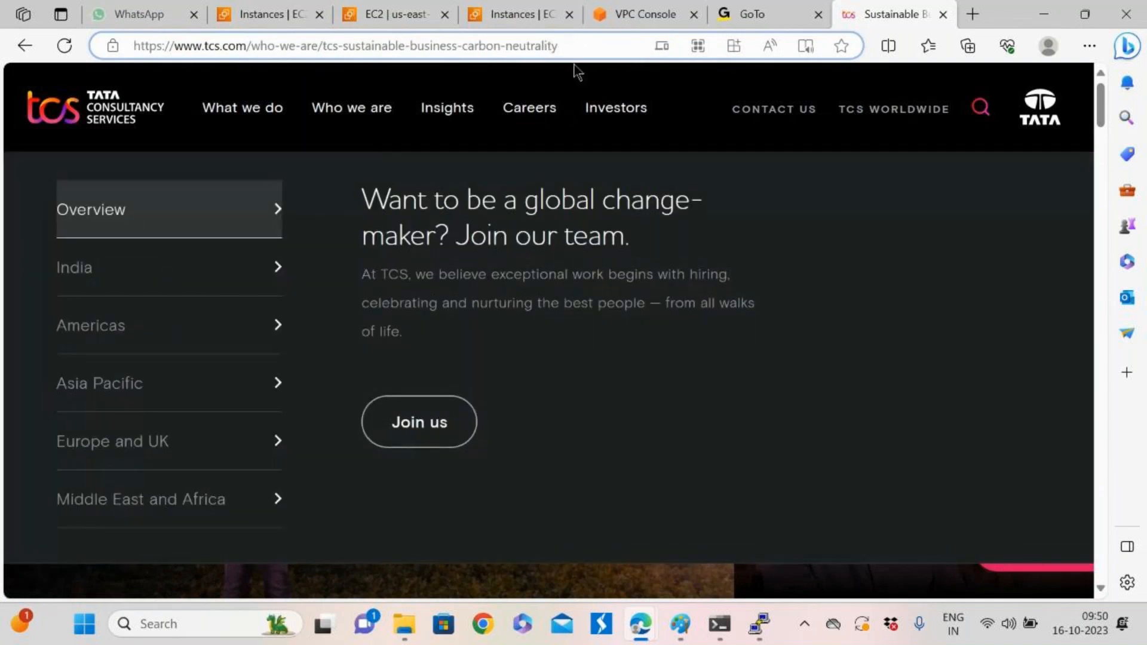
pyautogui.moveTo(622, 117)
pyautogui.moveTo(345, 117)
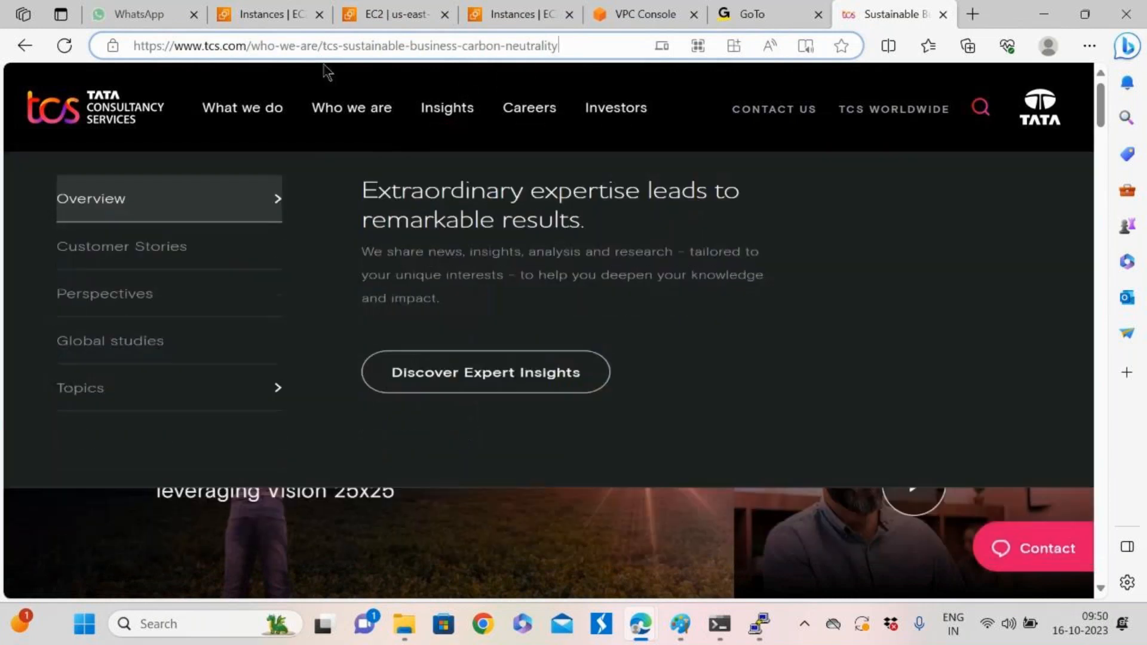
pyautogui.moveTo(392, 82)
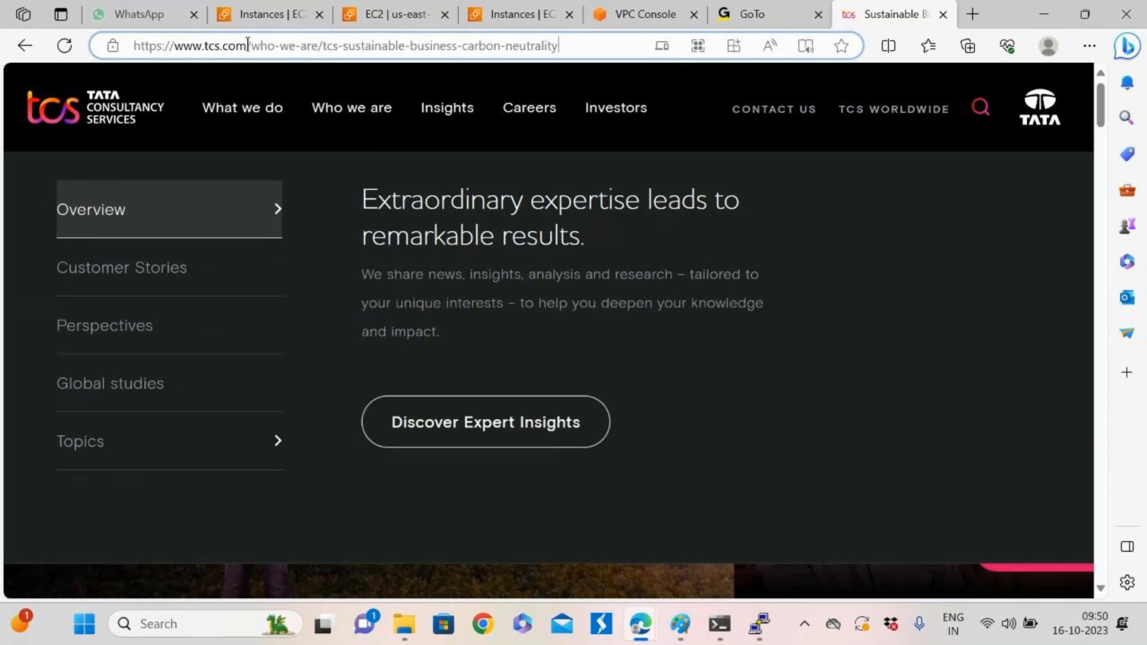
pyautogui.moveTo(248, 45); pyautogui.dragTo(128, 45)
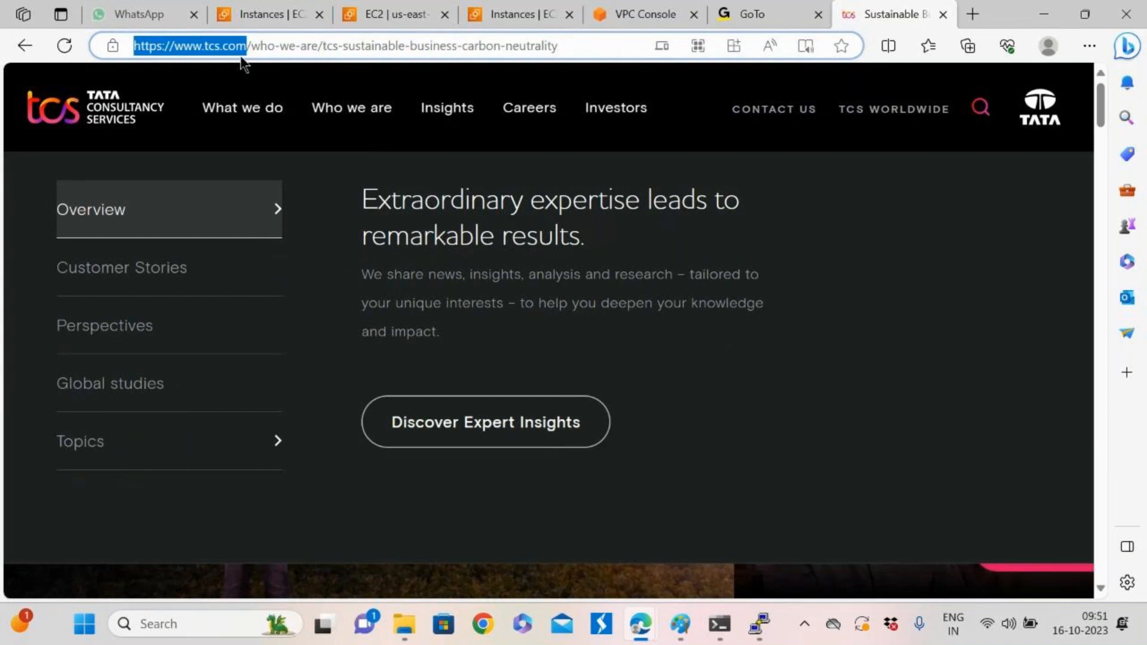
pyautogui.click(570, 48)
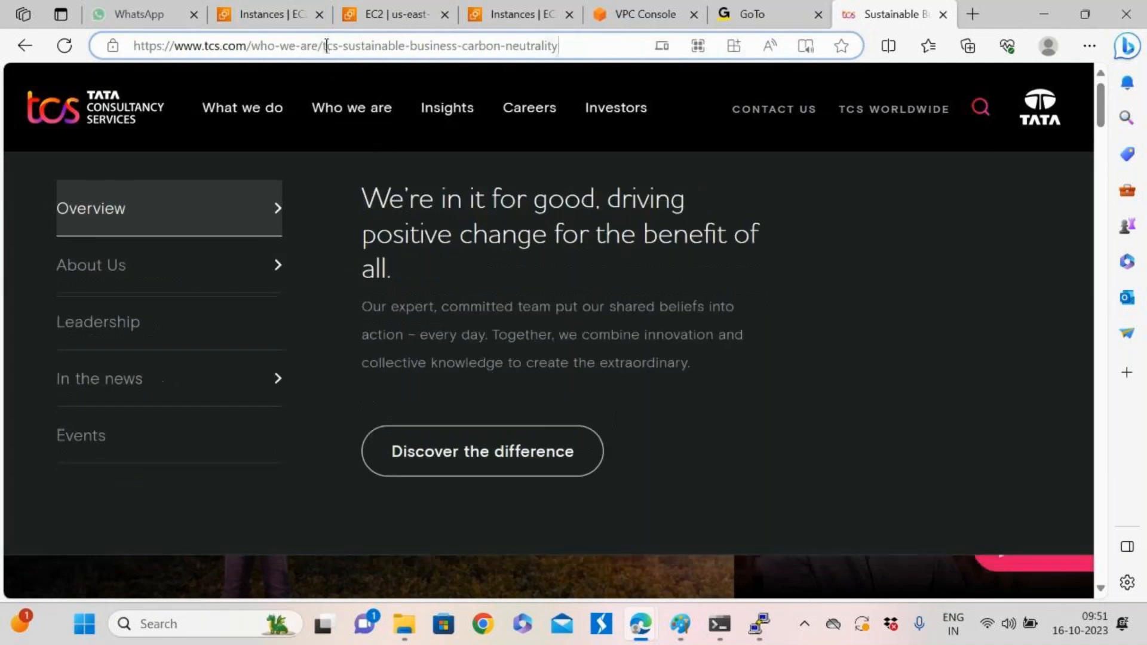
pyautogui.moveTo(322, 45); pyautogui.dragTo(568, 41)
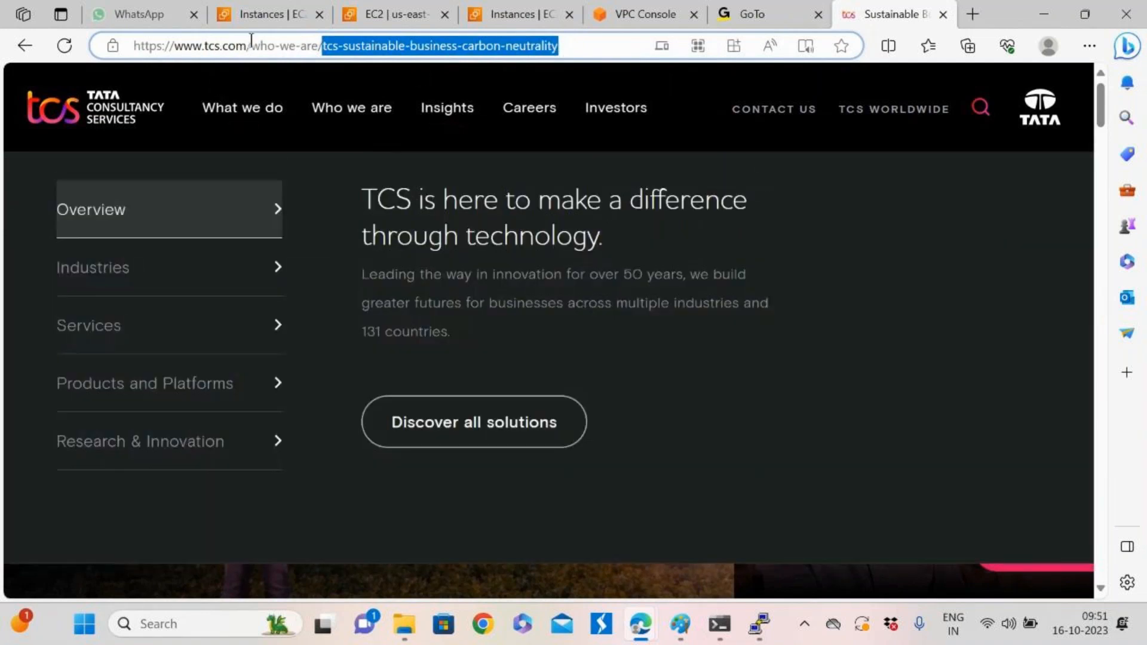
pyautogui.moveTo(247, 46); pyautogui.dragTo(177, 46)
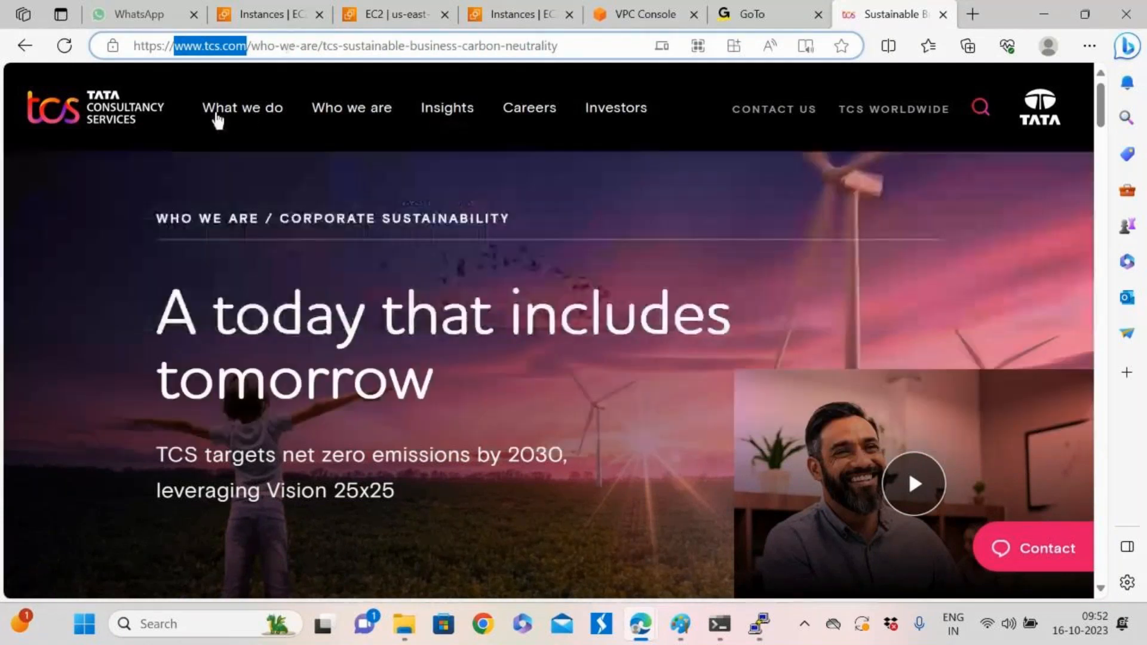
pyautogui.moveTo(245, 126)
pyautogui.moveTo(447, 120)
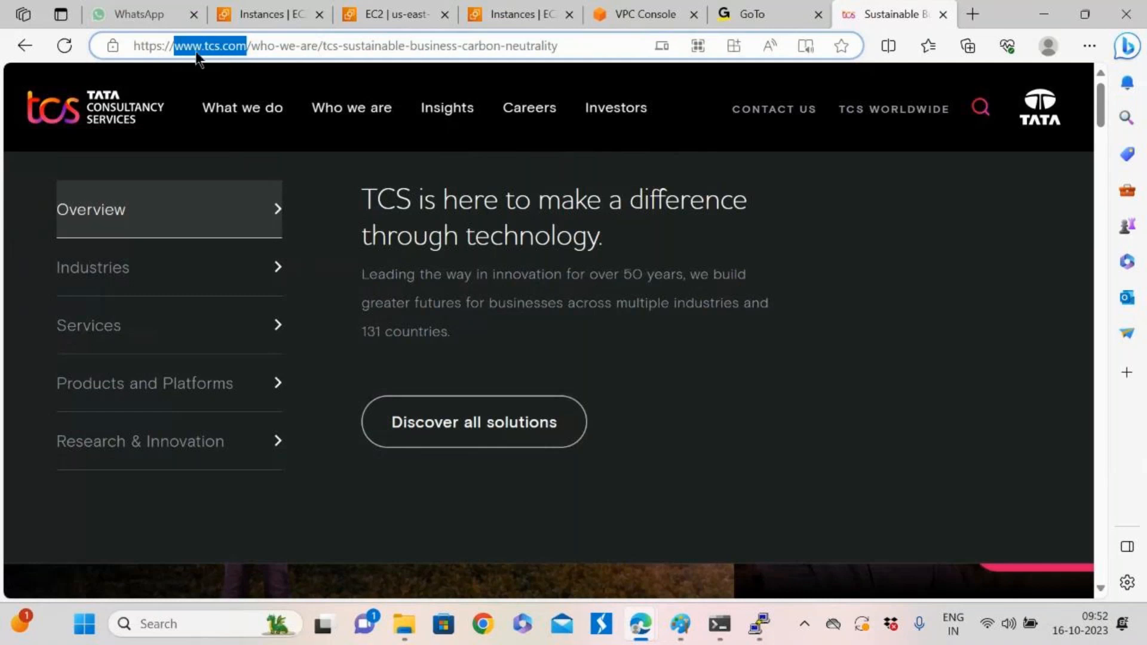
# Return to the N. Virginia EC2 instances, select only demo-instance1, and view its monitoring graphs and instance details
pyautogui.click(250, 13)
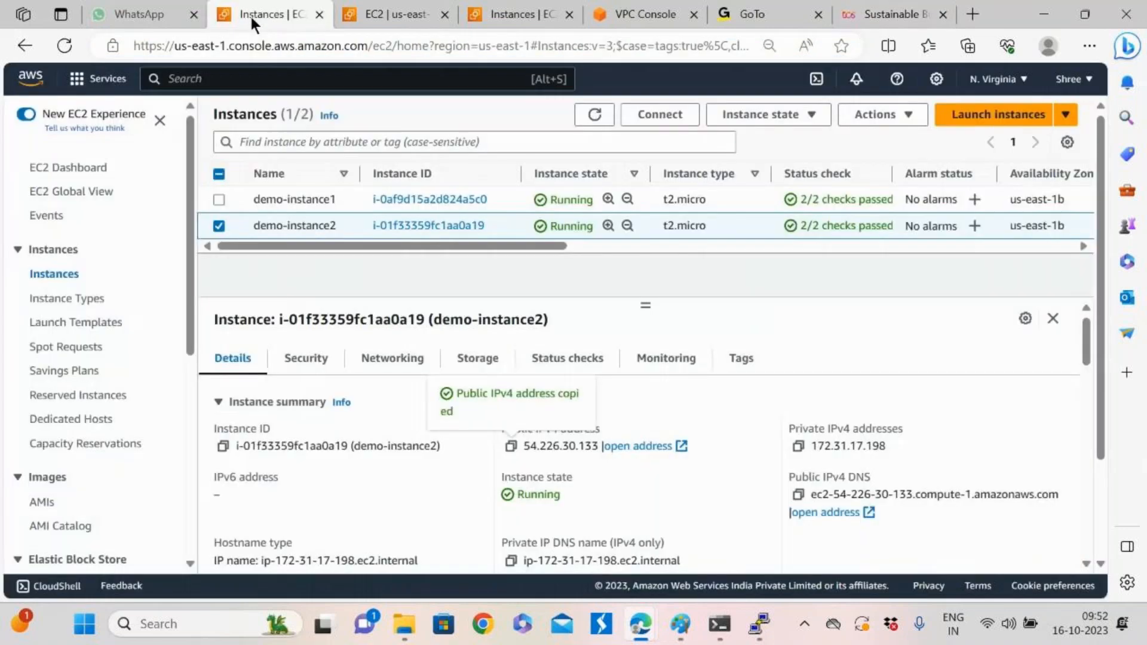
pyautogui.click(216, 198)
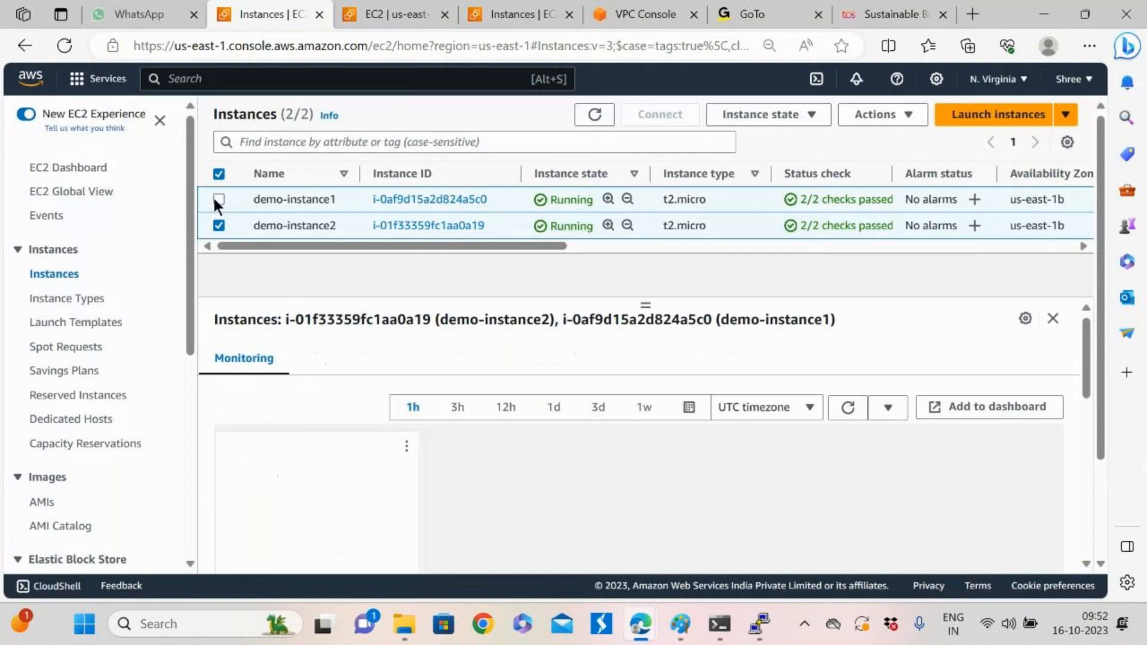
pyautogui.click(219, 226)
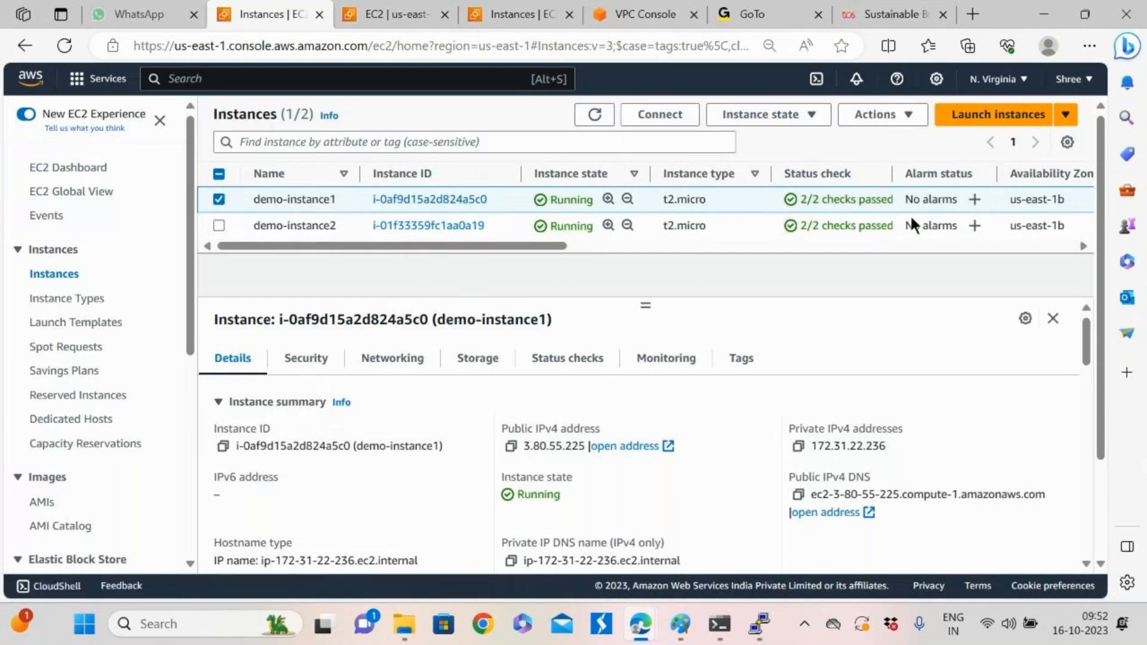
pyautogui.click(679, 366)
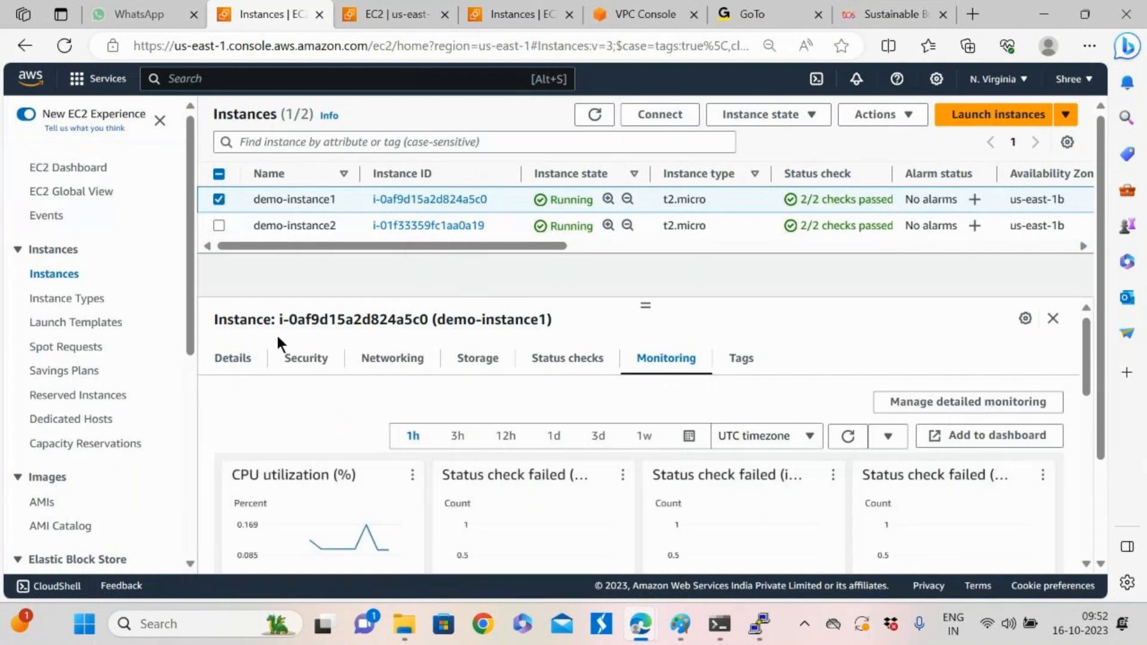
pyautogui.click(233, 358)
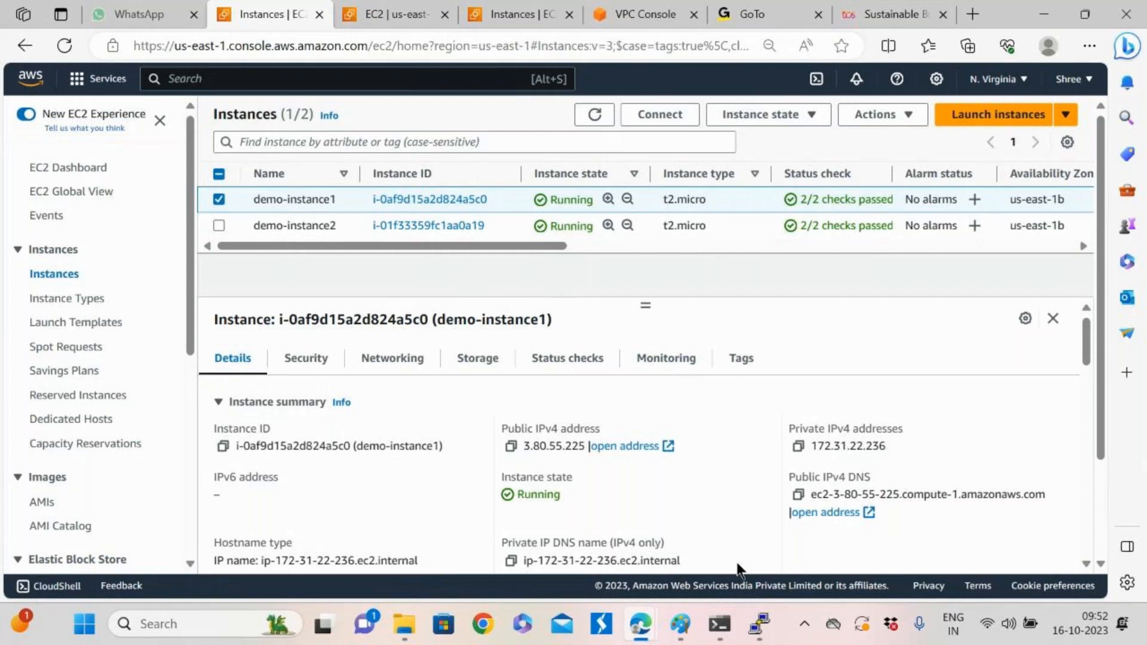
# Switch to the PuTTY session on demo-instance2 and stop the running ping to 172.31.22.236
pyautogui.moveTo(720, 624)
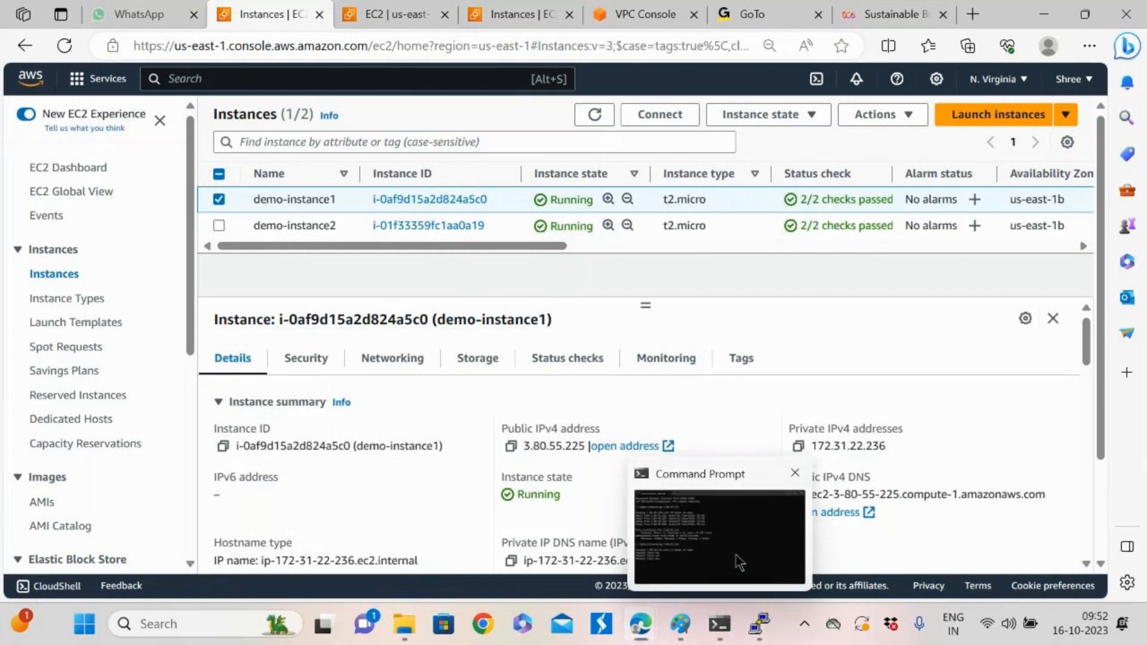
pyautogui.click(736, 555)
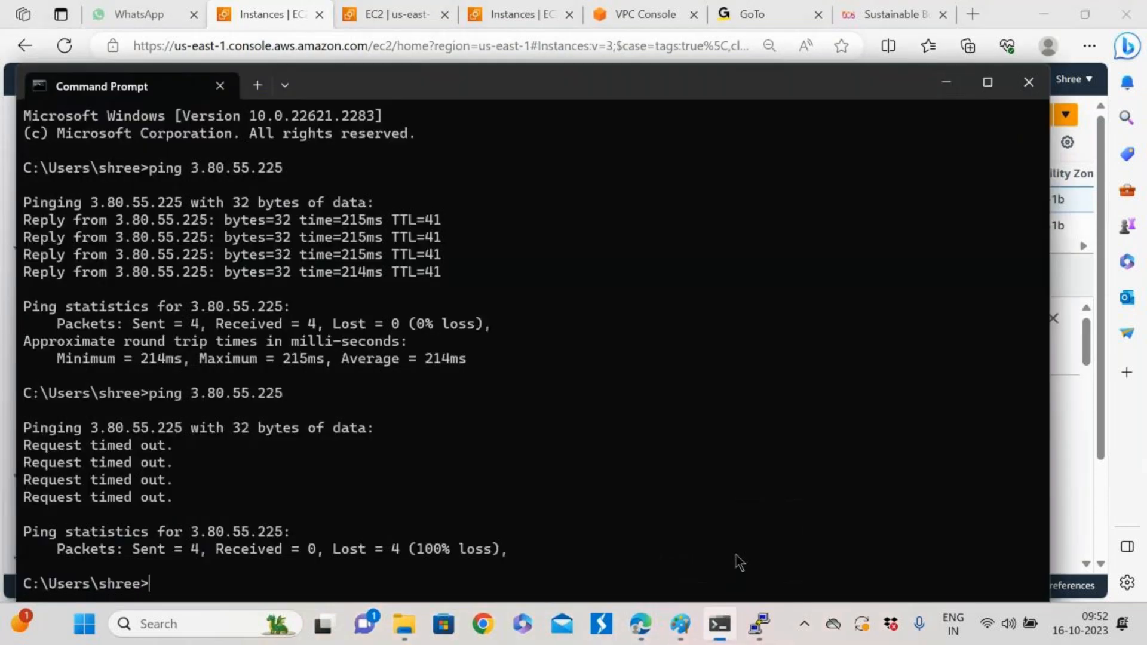
pyautogui.click(758, 623)
pyautogui.hotkey('ctrl', 'c')
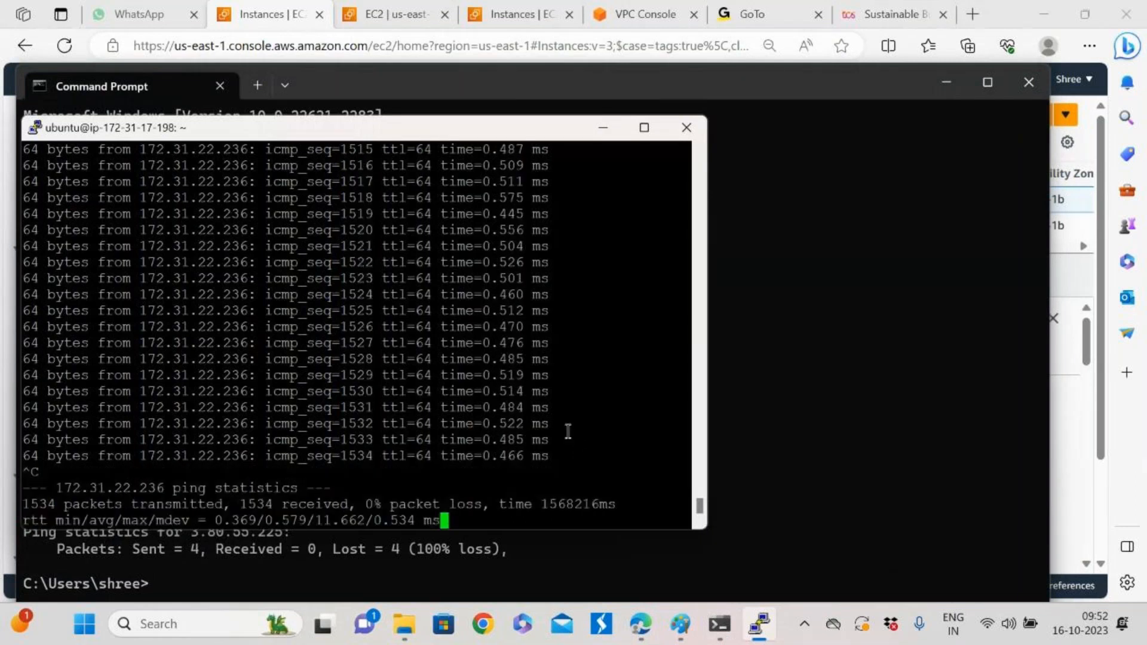
pyautogui.click(733, 621)
pyautogui.write('ns')
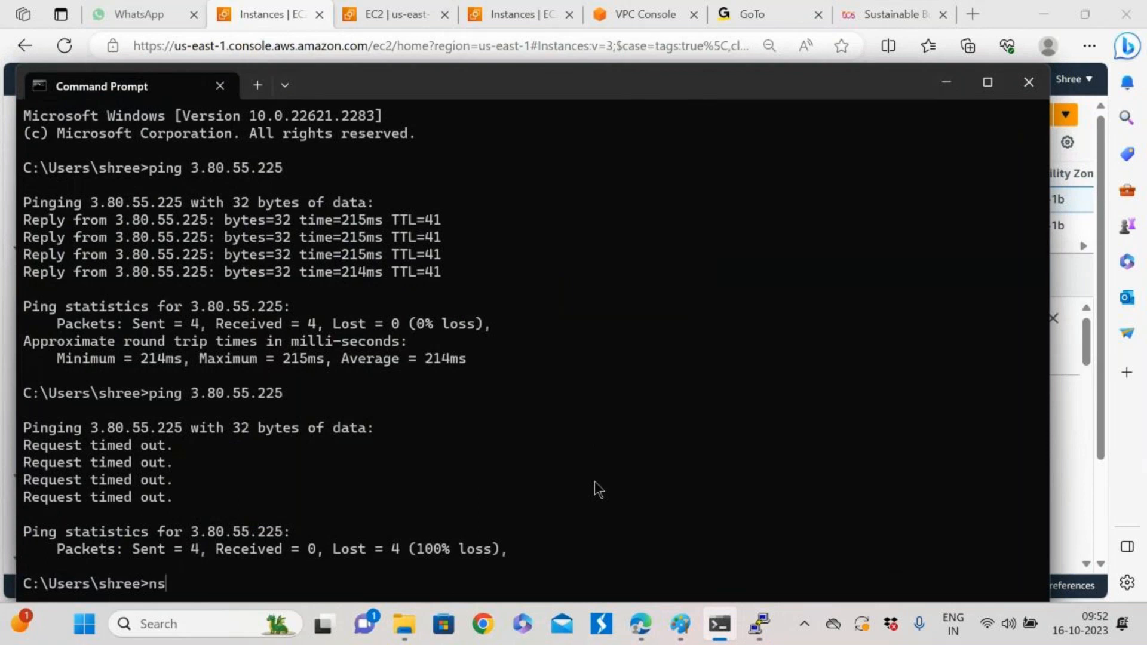
pyautogui.write('lookup www.tcs.com')
pyautogui.press('Return')
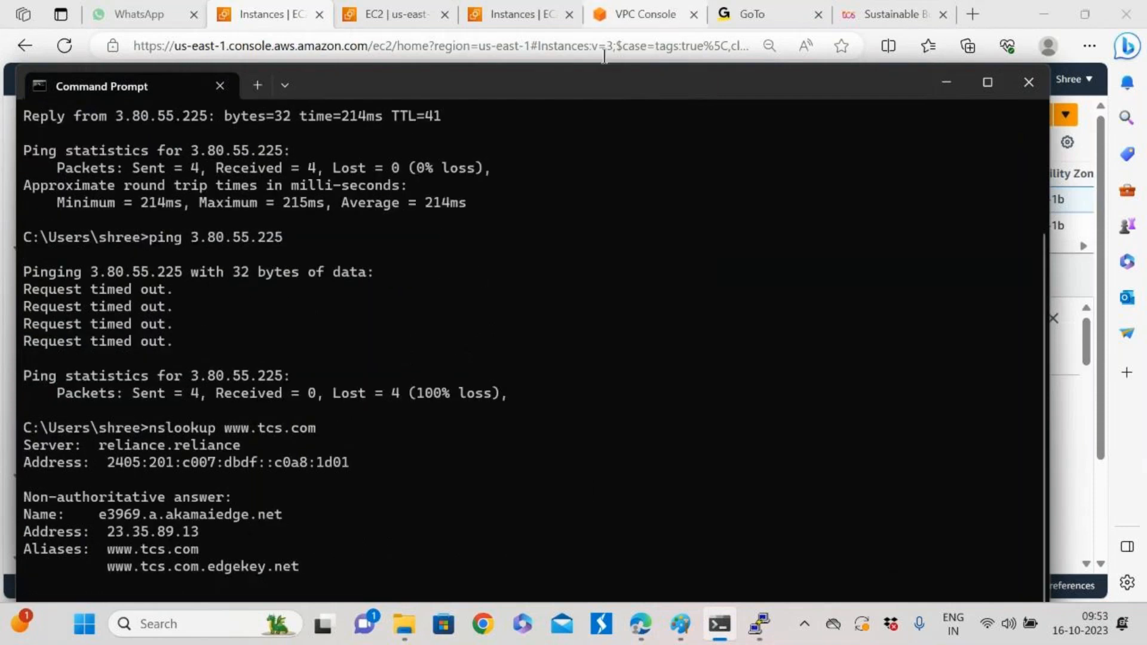
# Maximize the Command Prompt window and examine the canonical name and the second alias in the nslookup answer
pyautogui.moveTo(600, 83); pyautogui.dragTo(613, 2)
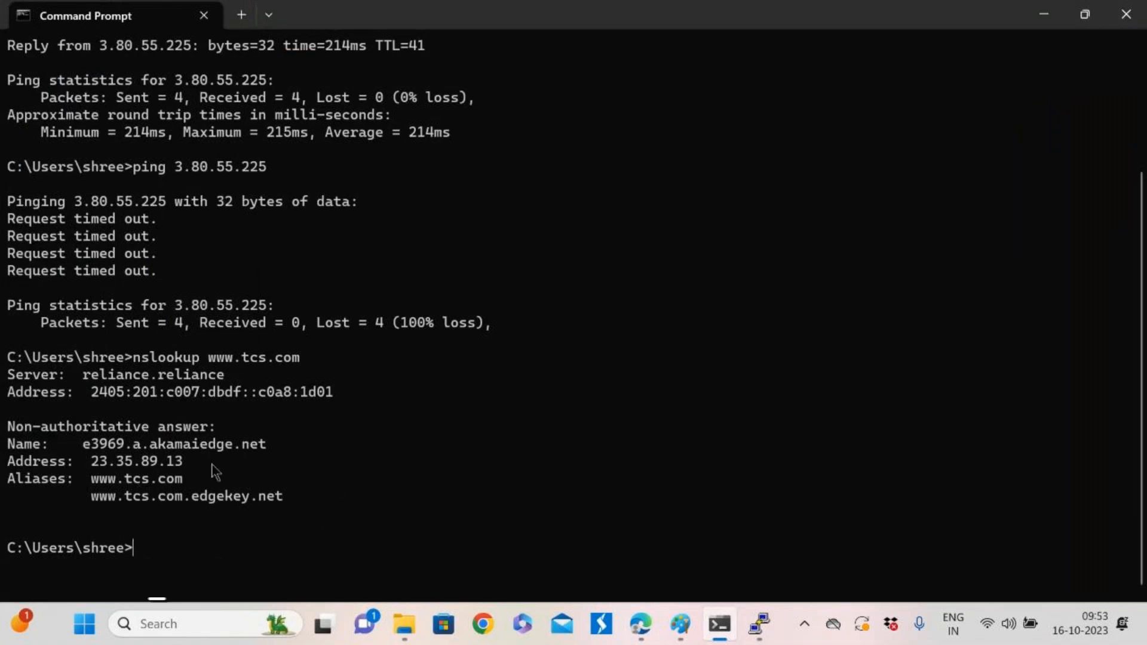
pyautogui.moveTo(142, 445); pyautogui.dragTo(270, 451)
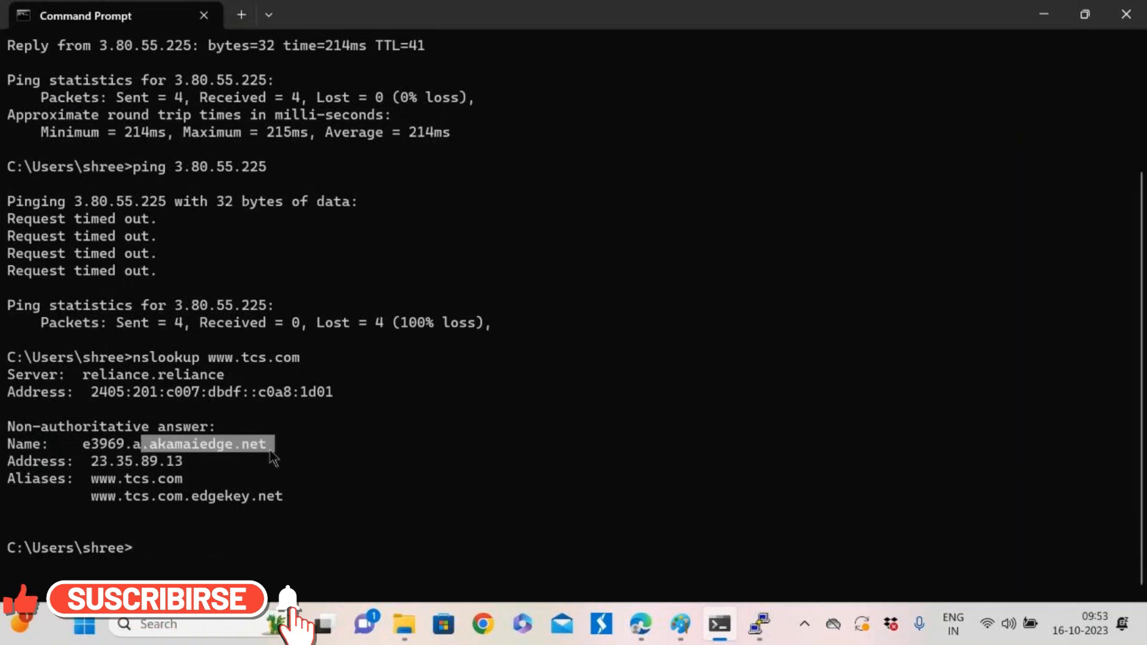
pyautogui.click(287, 479)
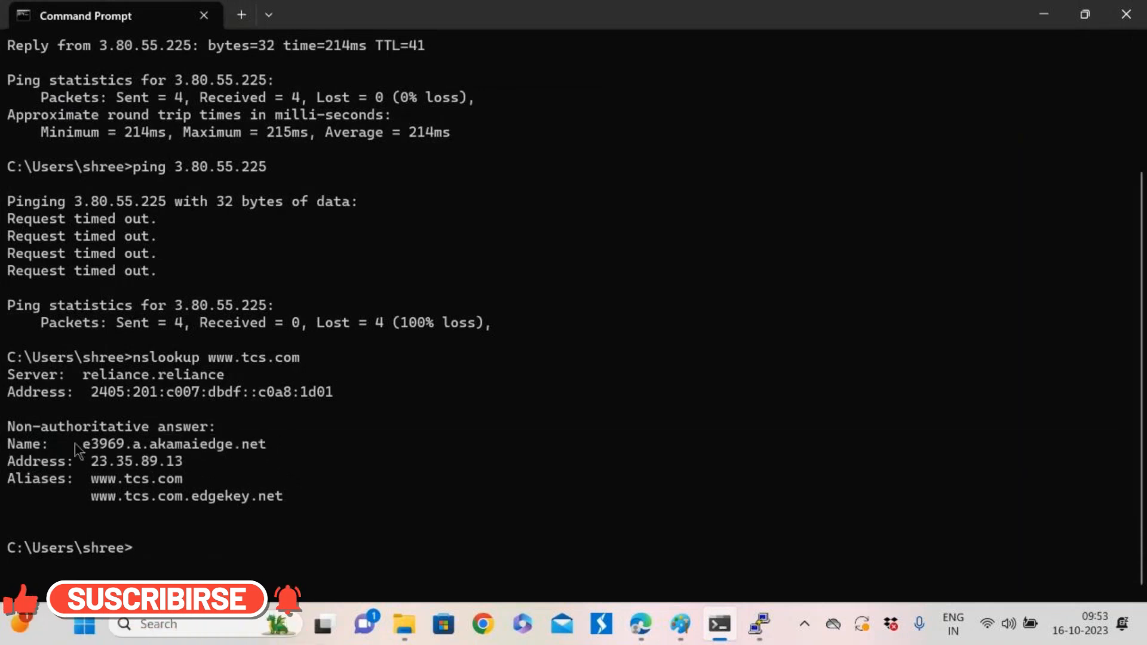
pyautogui.moveTo(75, 445); pyautogui.dragTo(263, 452)
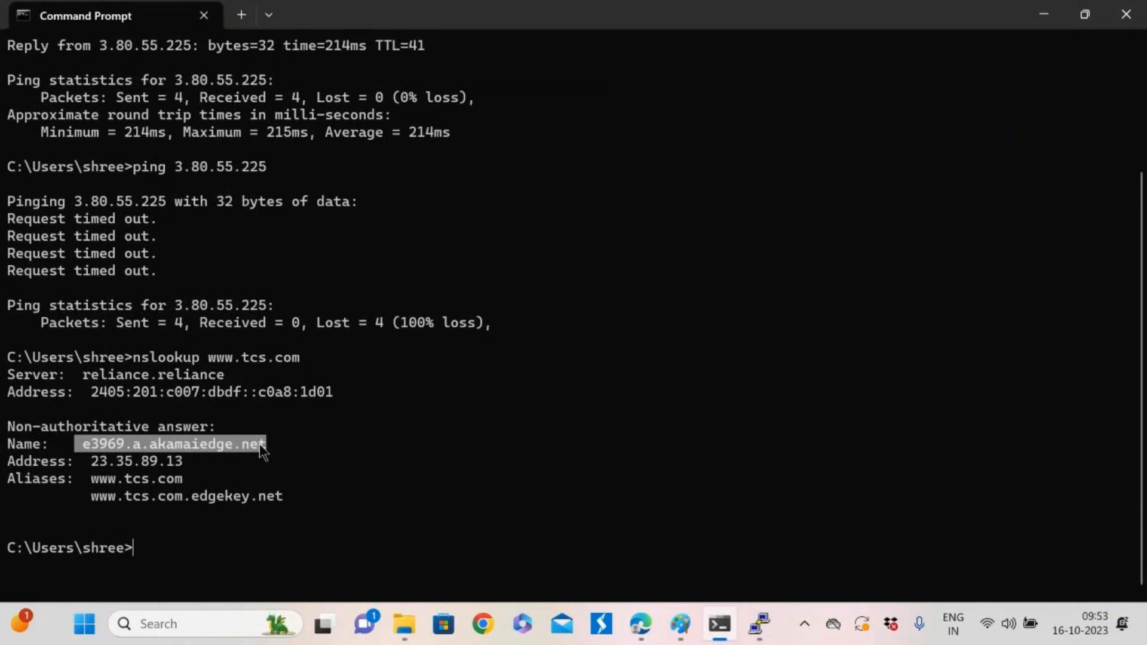
pyautogui.click(303, 464)
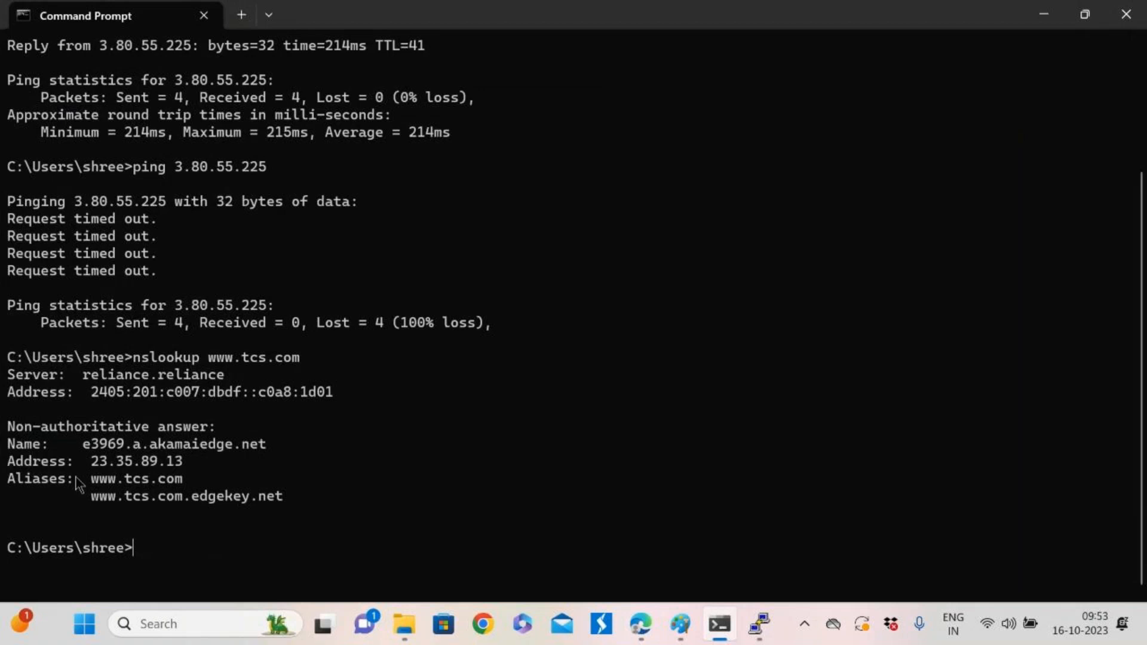
pyautogui.moveTo(72, 494); pyautogui.dragTo(279, 498)
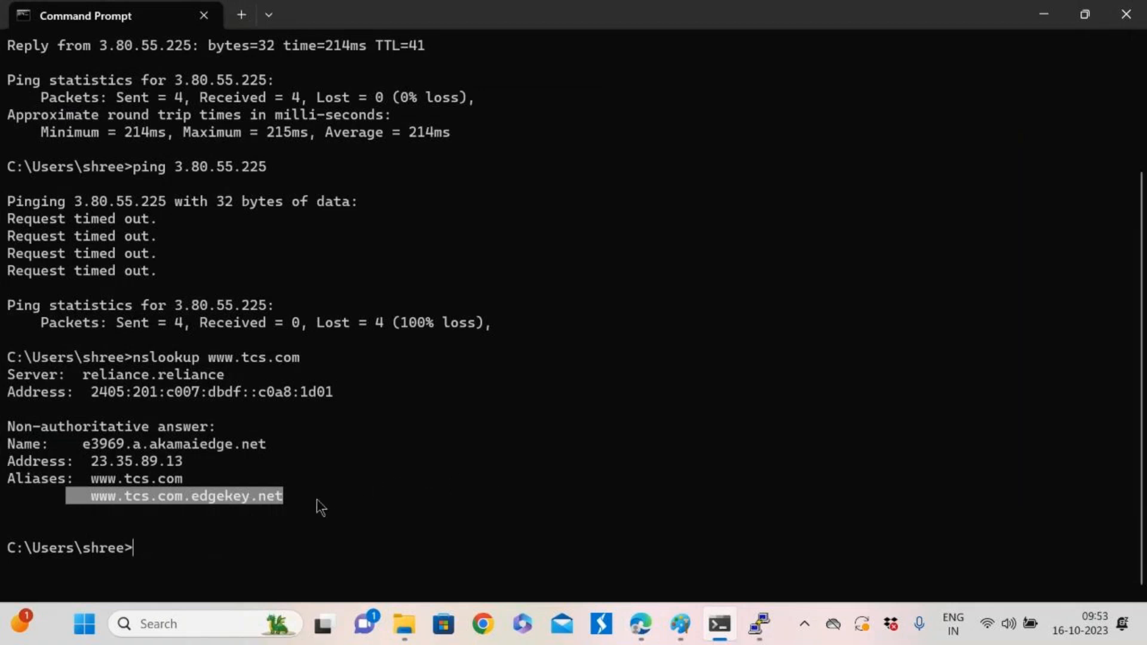
pyautogui.moveTo(208, 360); pyautogui.dragTo(300, 369)
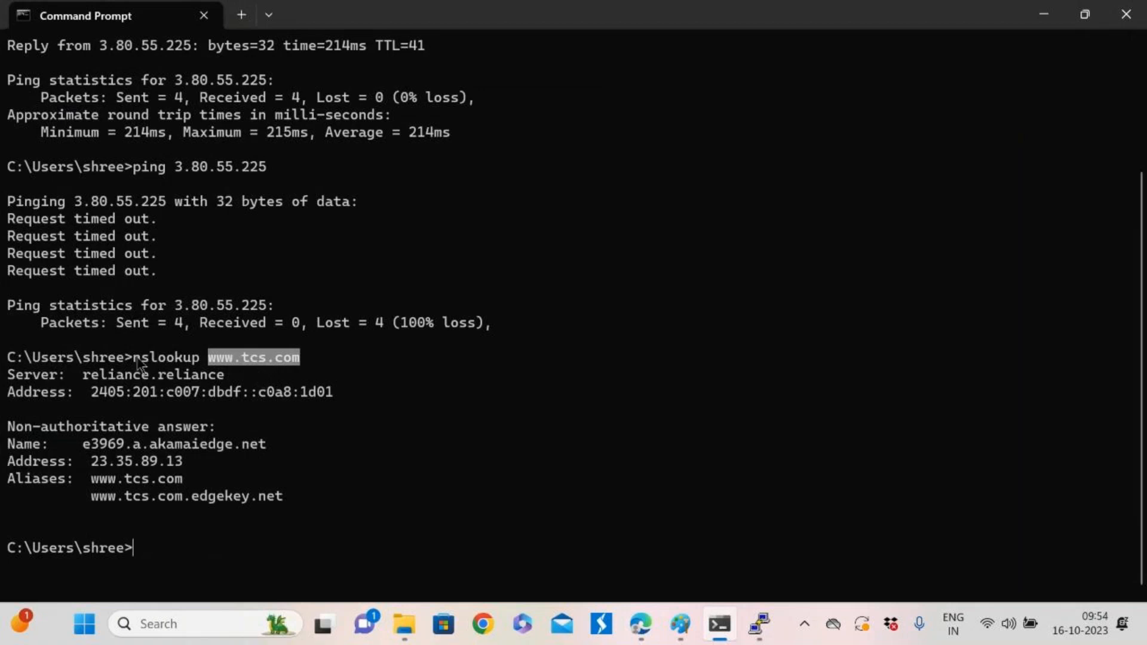
pyautogui.moveTo(134, 361); pyautogui.dragTo(165, 363)
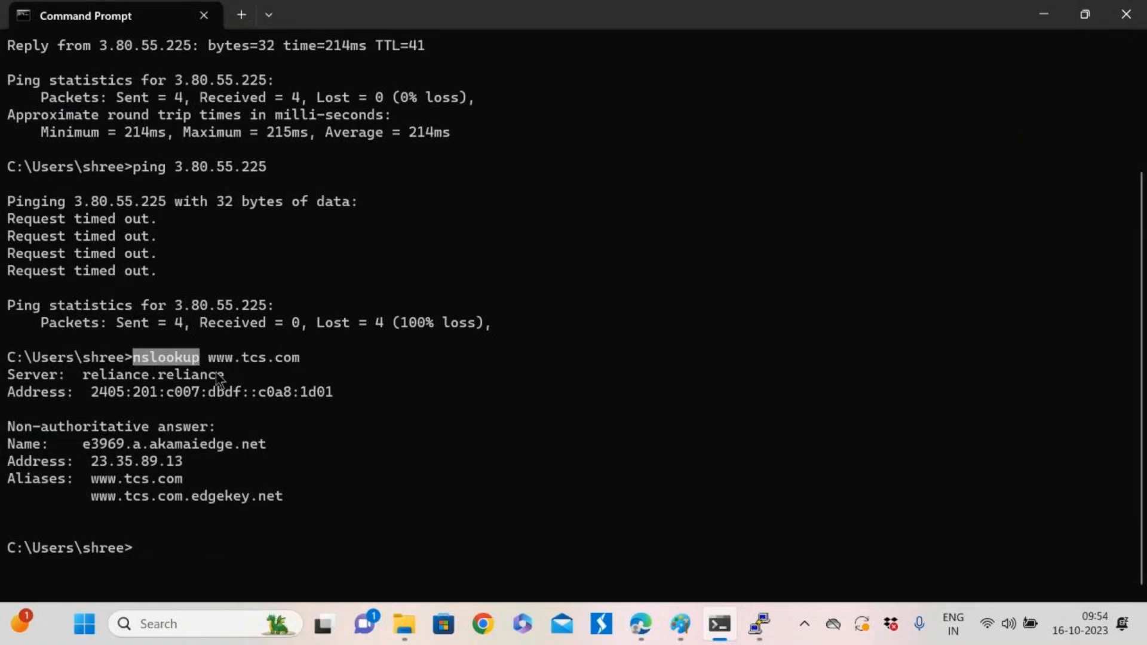
pyautogui.click(281, 440)
pyautogui.moveTo(128, 361); pyautogui.dragTo(197, 363)
pyautogui.click(293, 430)
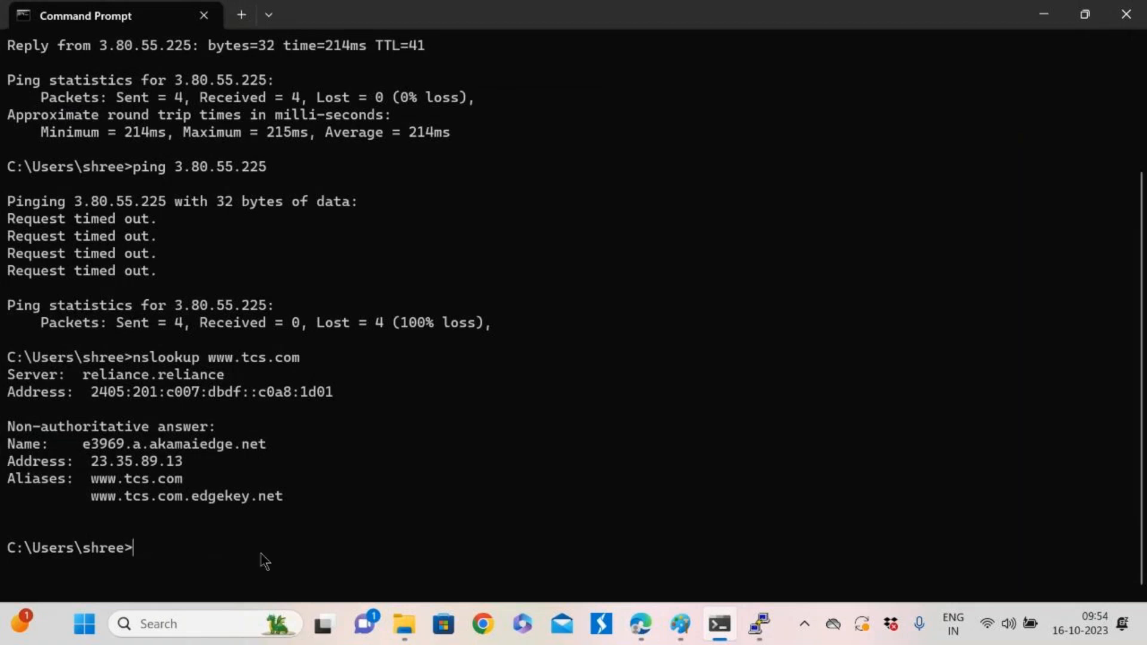
# Run ipconfig /all and examine the IPv4 address of the DNS server used by the wireless adapter
pyautogui.write('ipconfig /all')
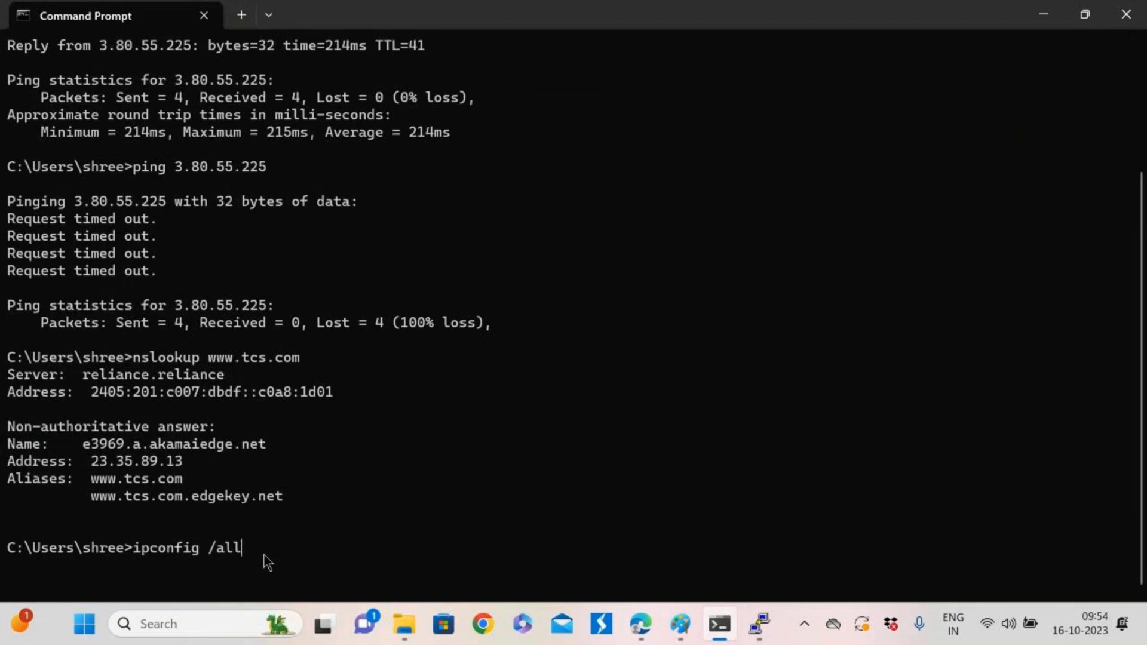
pyautogui.press('Return')
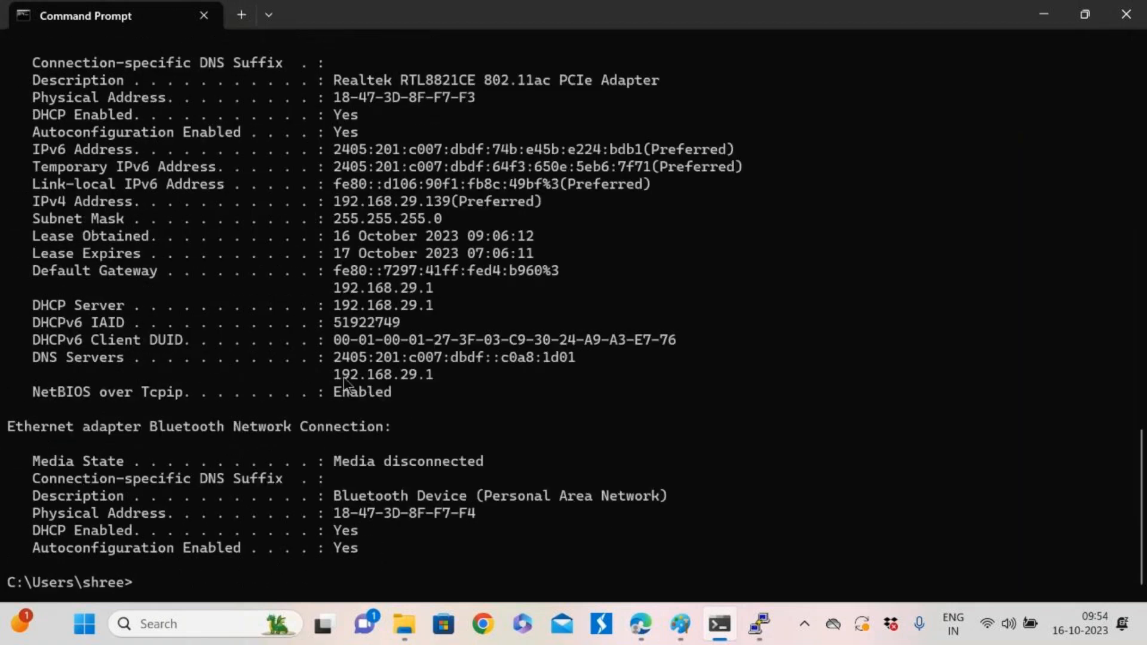
pyautogui.moveTo(333, 375); pyautogui.dragTo(430, 377)
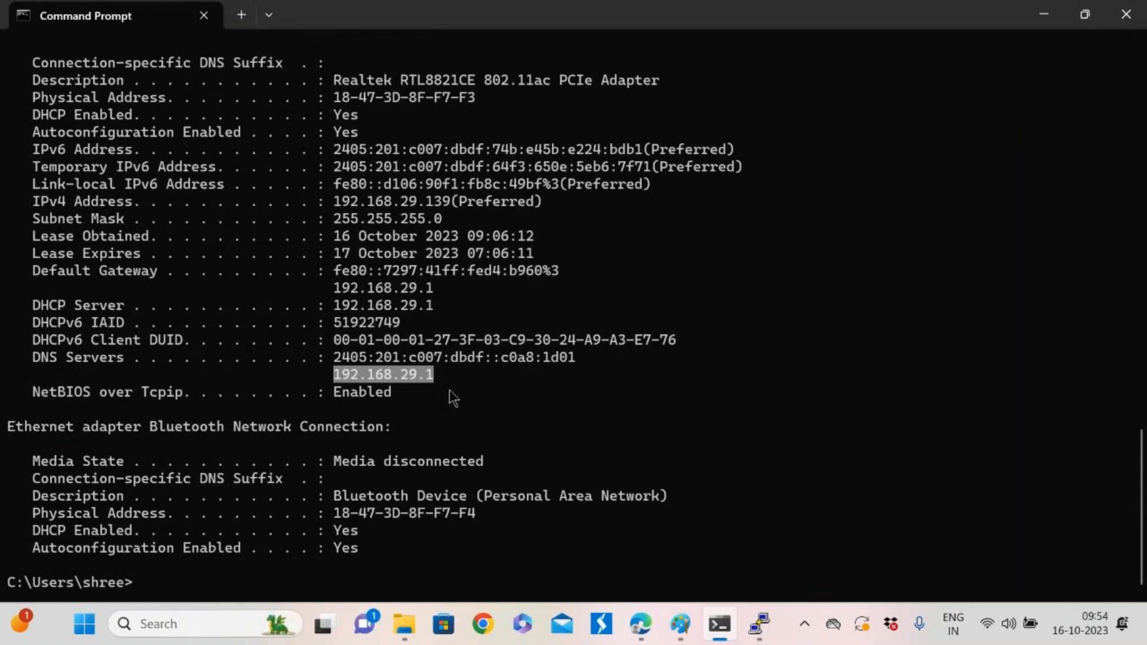
pyautogui.rightClick(453, 393)
pyautogui.moveTo(333, 375); pyautogui.dragTo(432, 382)
pyautogui.rightClick(439, 396)
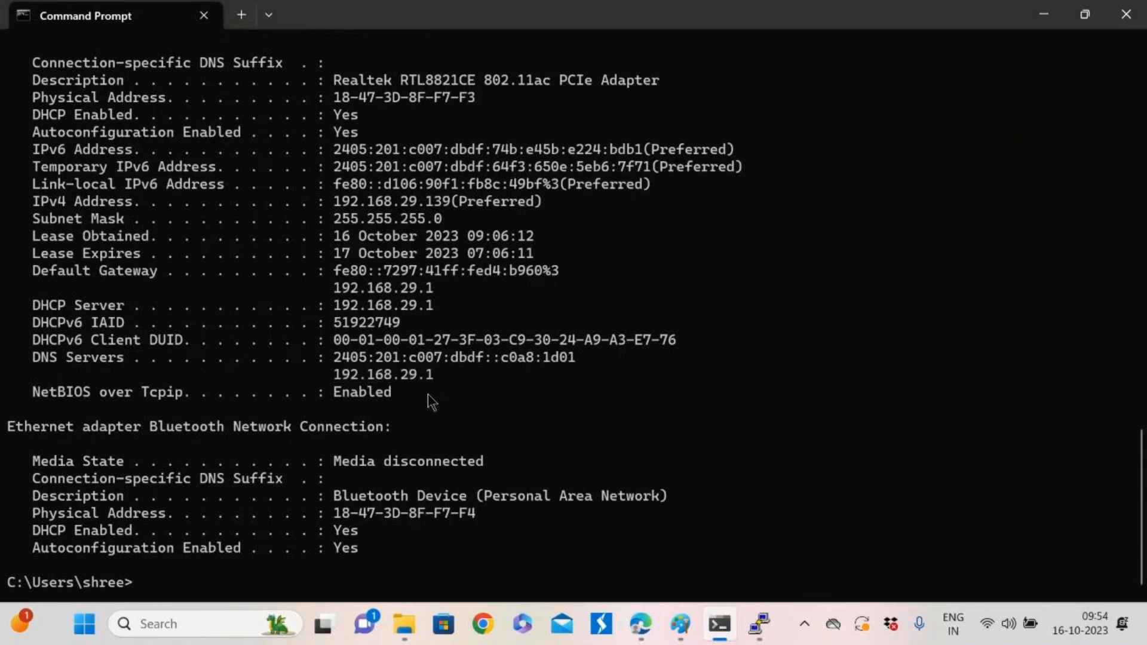
pyautogui.hotkey('alt', 'Tab')
pyautogui.hotkey('alt', 'Tab')
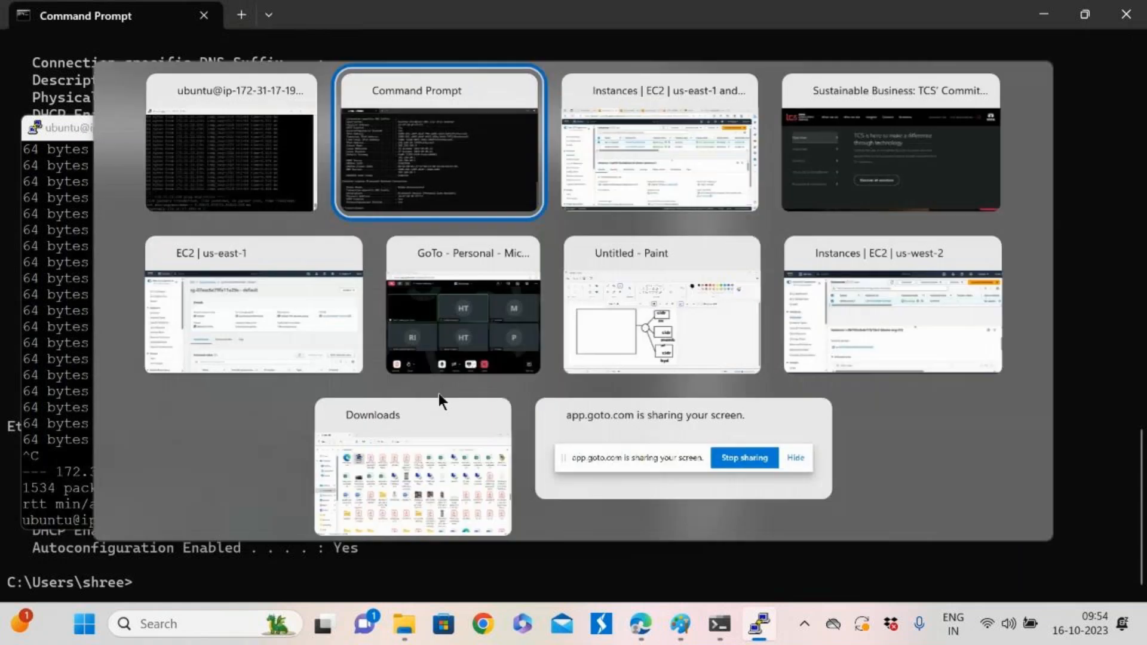
pyautogui.click(526, 173)
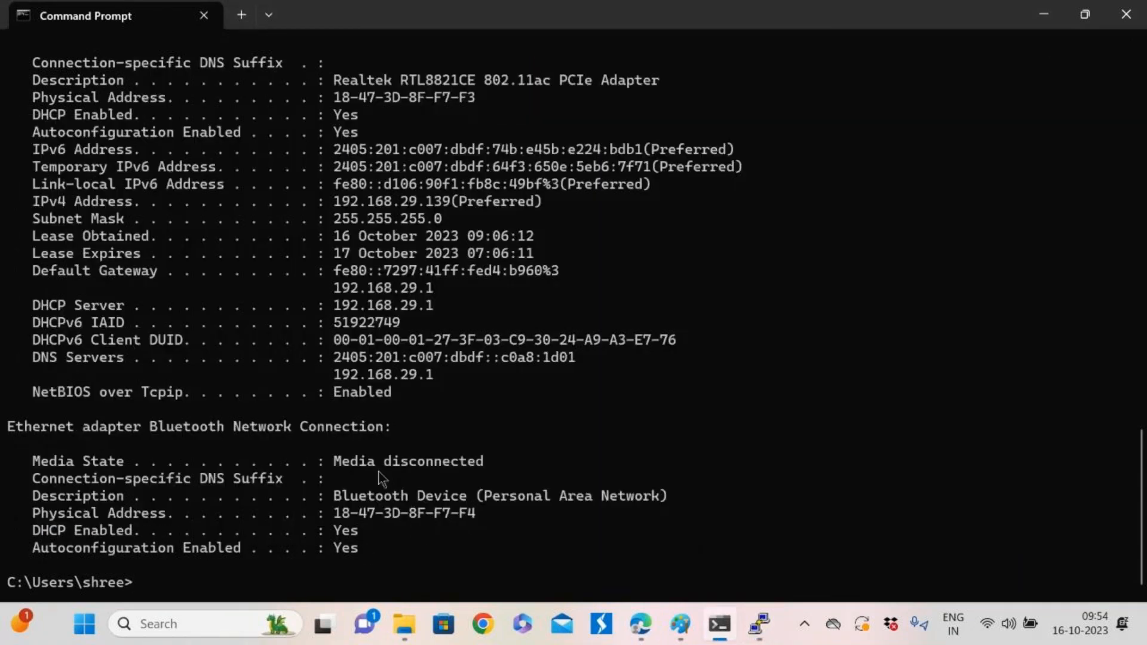
pyautogui.press('Up')
pyautogui.press('Up')
pyautogui.press('Return')
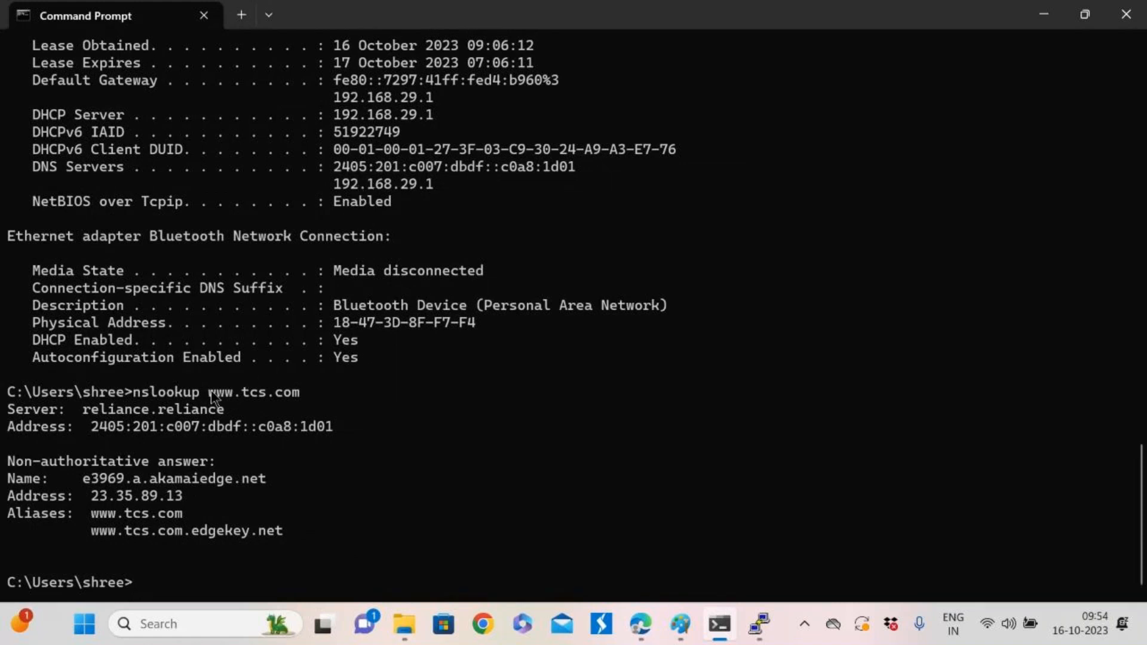
pyautogui.moveTo(208, 392); pyautogui.dragTo(296, 399)
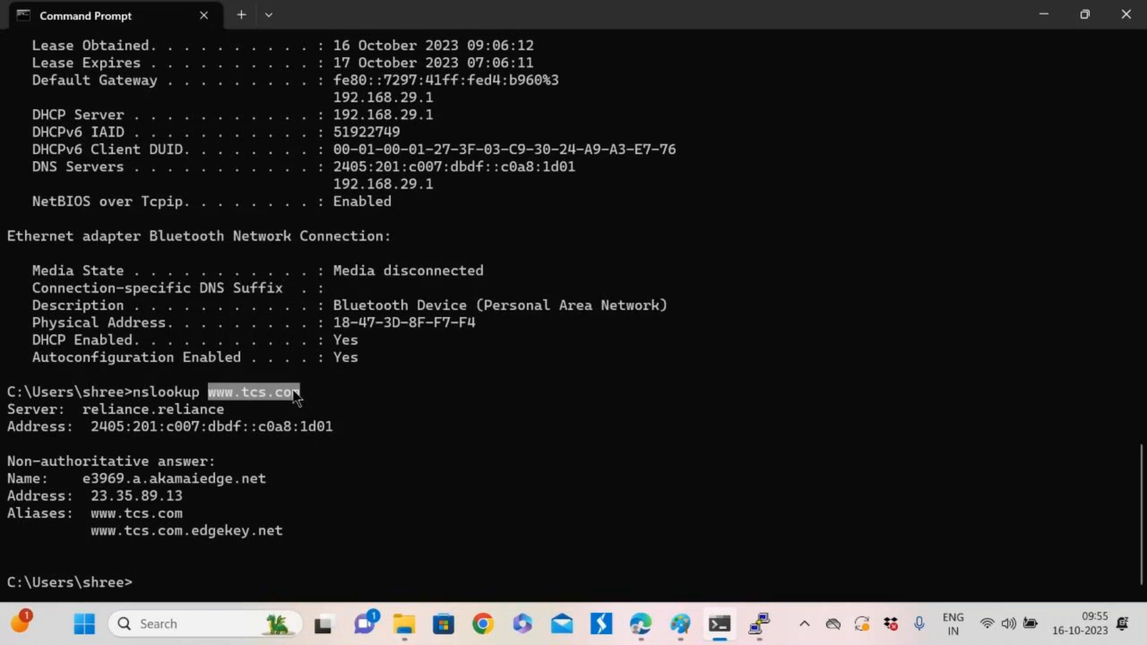
pyautogui.click(336, 392)
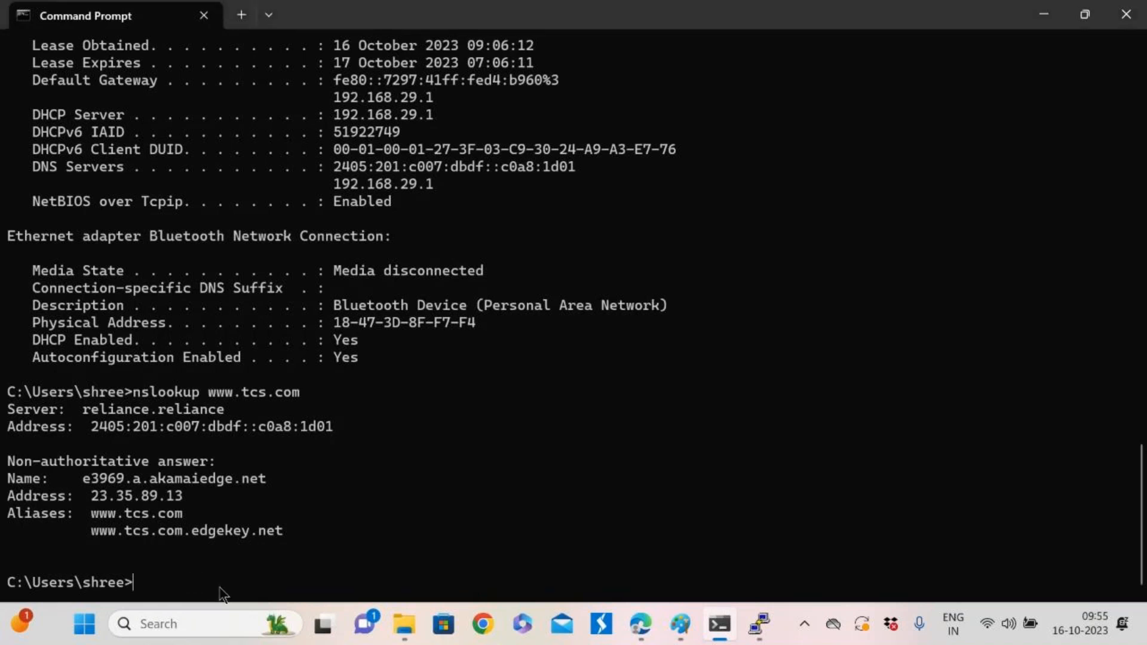
# Switch to the N. Virginia EC2 instances page to view demo-instance1's details, and return to Command Prompt
pyautogui.hotkey('alt', 'Tab')
pyautogui.click(697, 177)
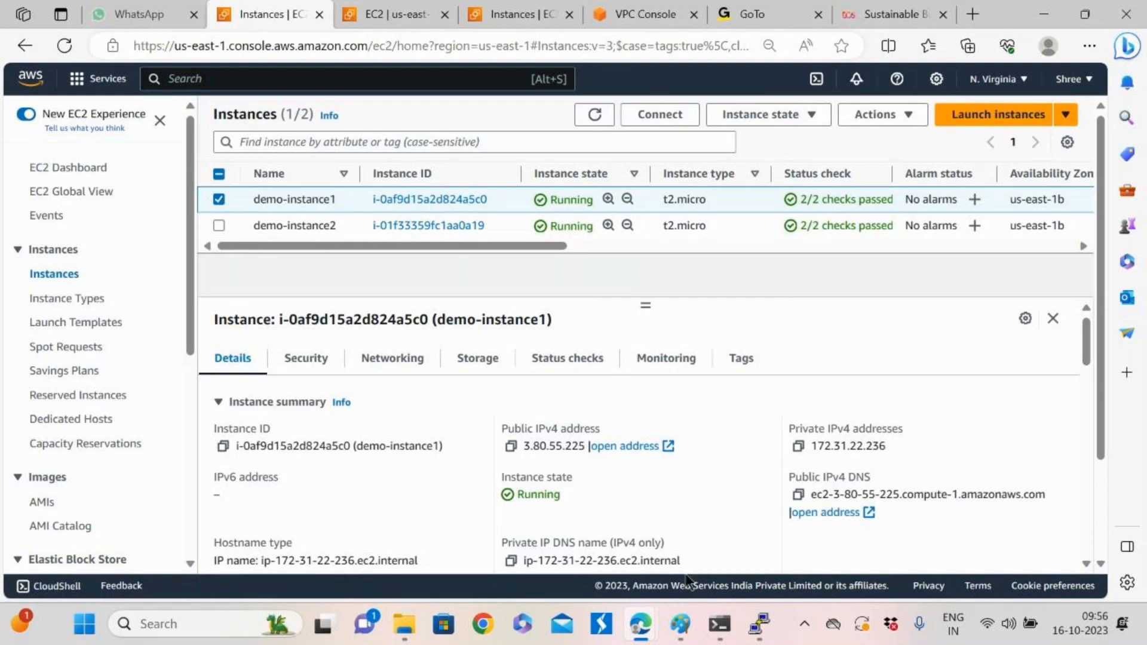
pyautogui.moveTo(705, 616)
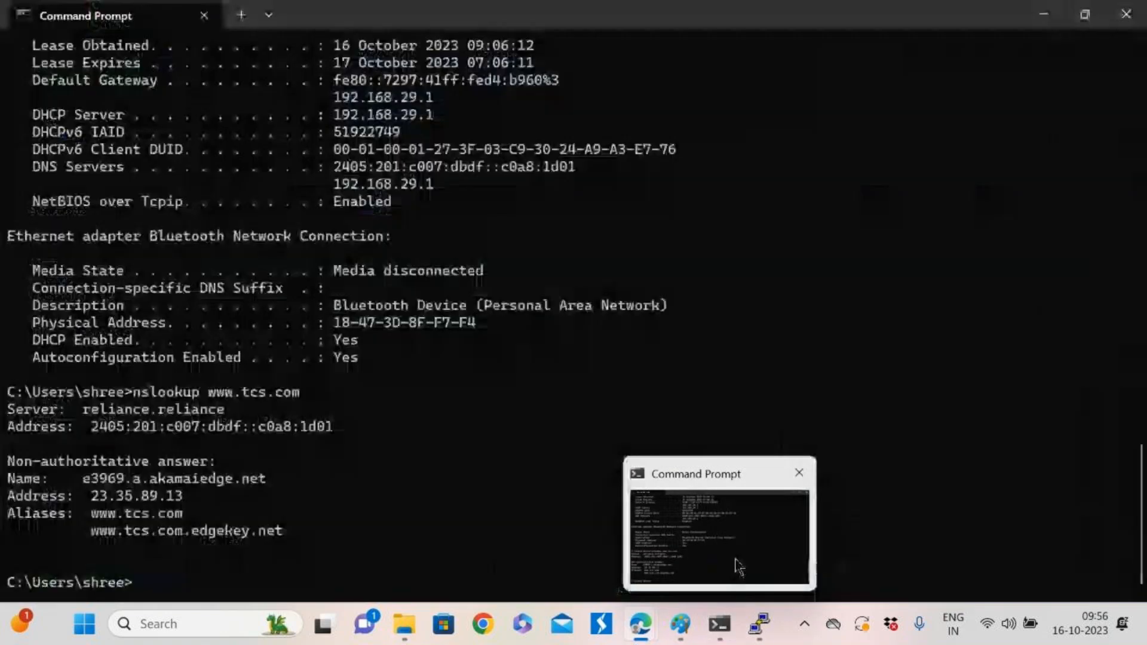
pyautogui.click(736, 564)
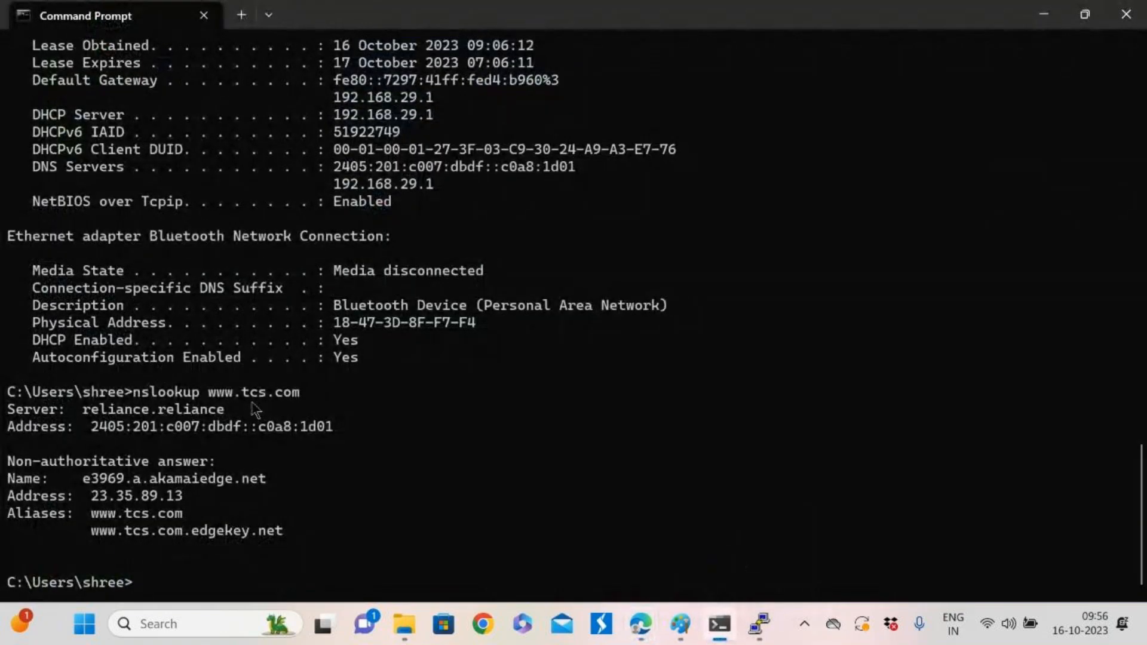
pyautogui.moveTo(208, 393); pyautogui.dragTo(299, 403)
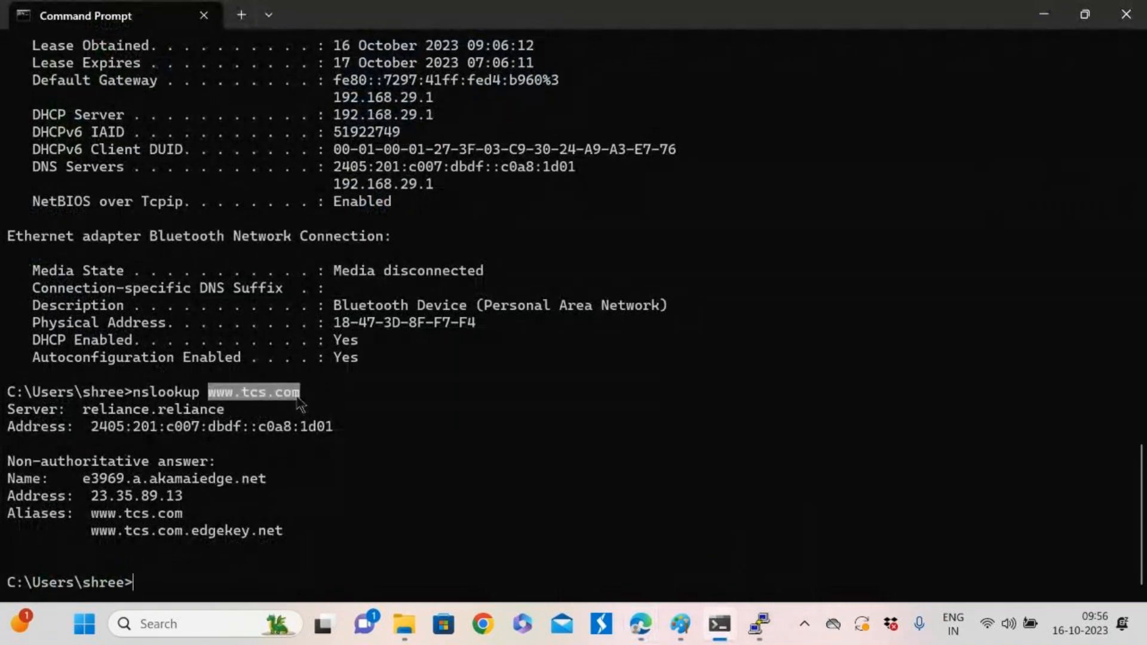
pyautogui.click(376, 461)
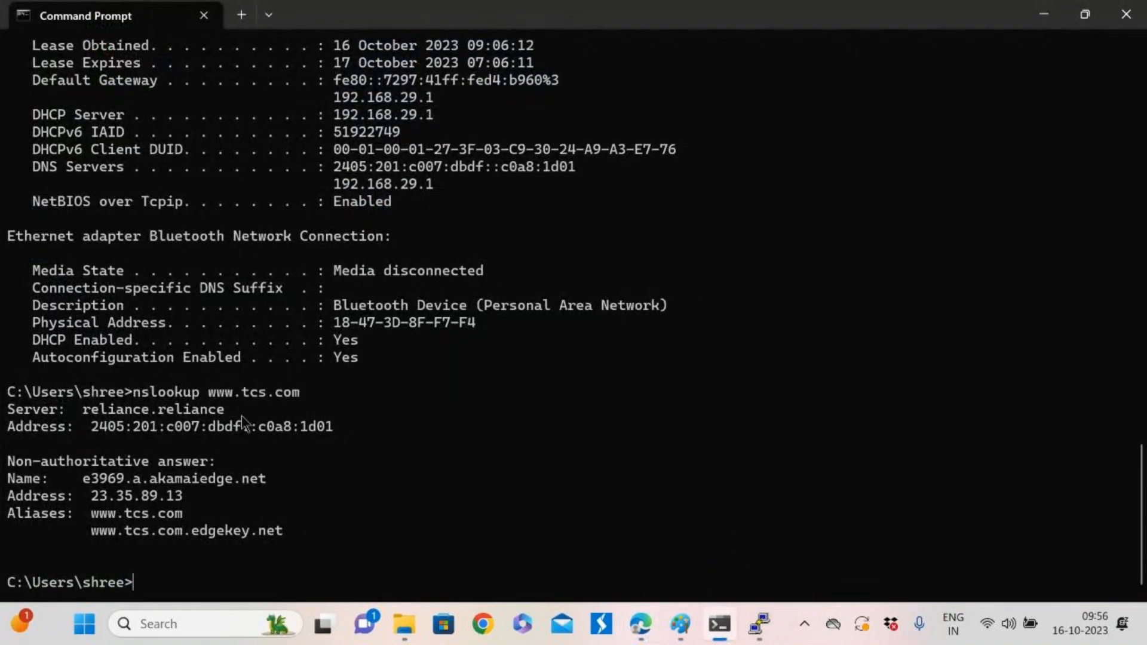
pyautogui.moveTo(208, 393); pyautogui.dragTo(298, 400)
pyautogui.click(382, 475)
pyautogui.write('ping')
pyautogui.moveTo(209, 393); pyautogui.dragTo(295, 402)
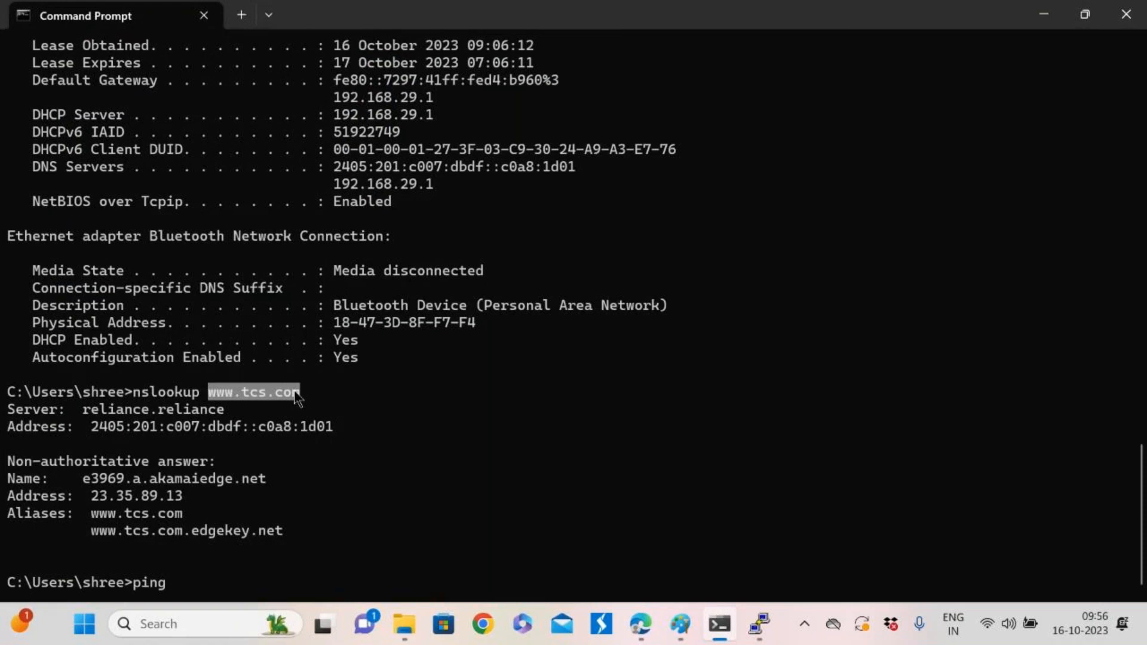
pyautogui.hotkey('ctrl', 'c')
pyautogui.hotkey('ctrl', 'v')
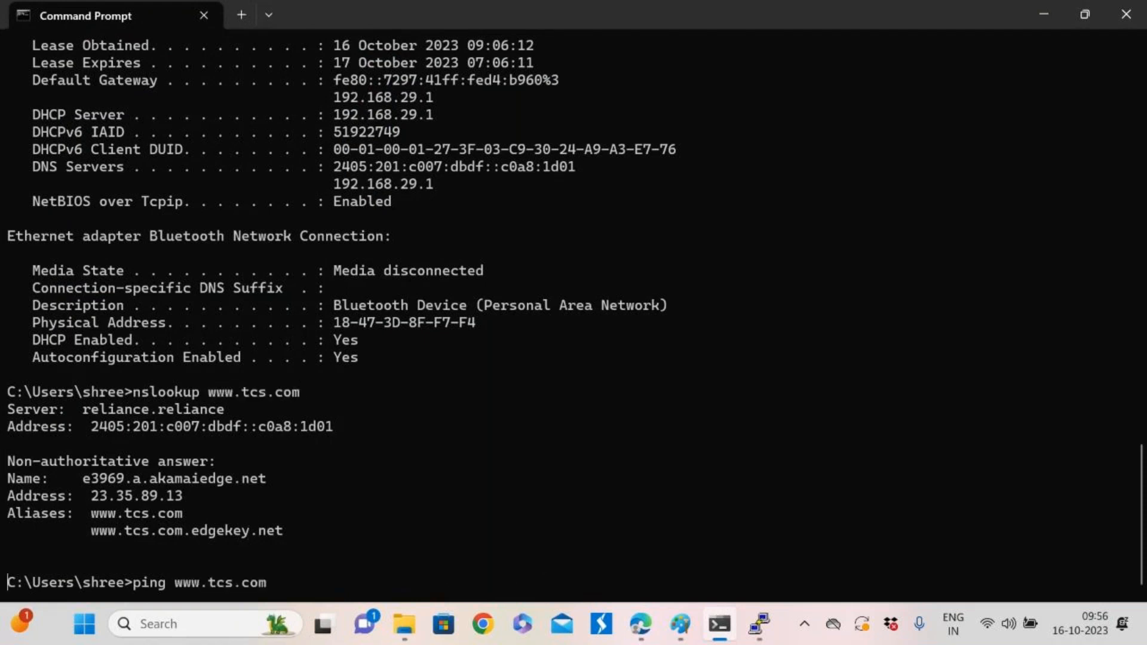
pyautogui.press('Return')
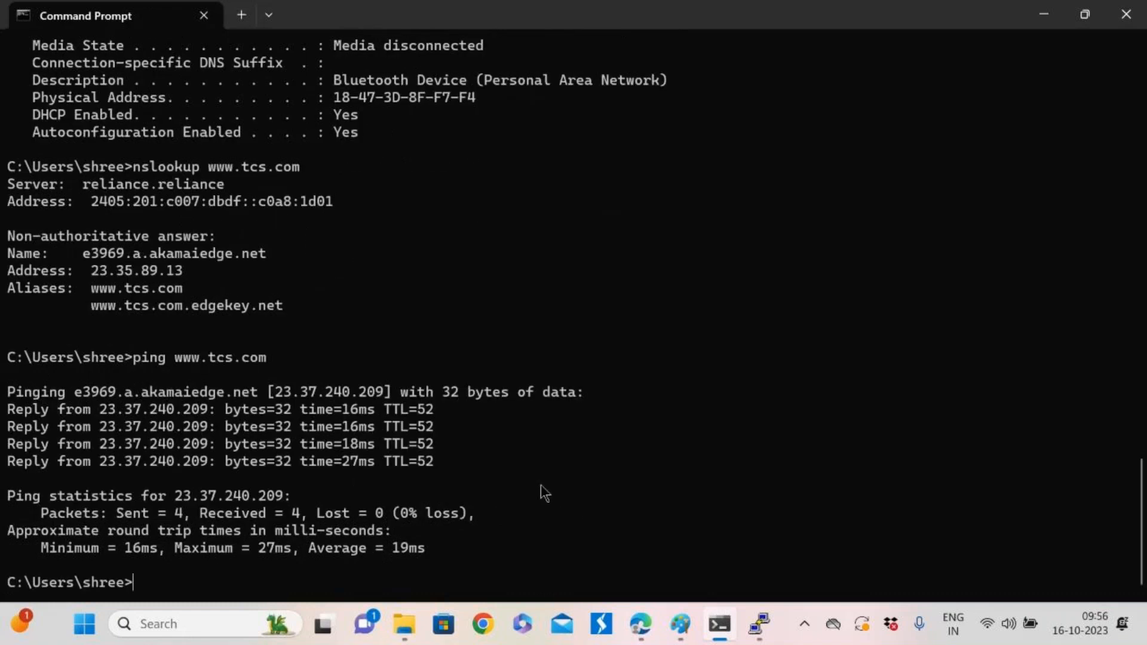
pyautogui.click(762, 627)
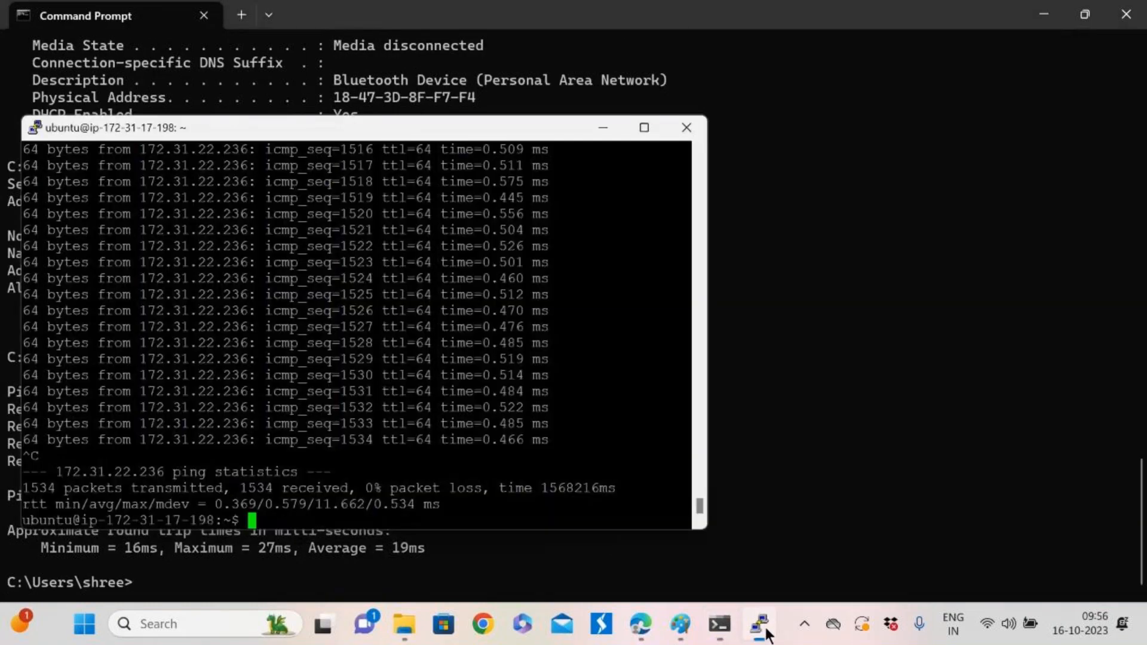
pyautogui.moveTo(338, 125); pyautogui.dragTo(598, 104)
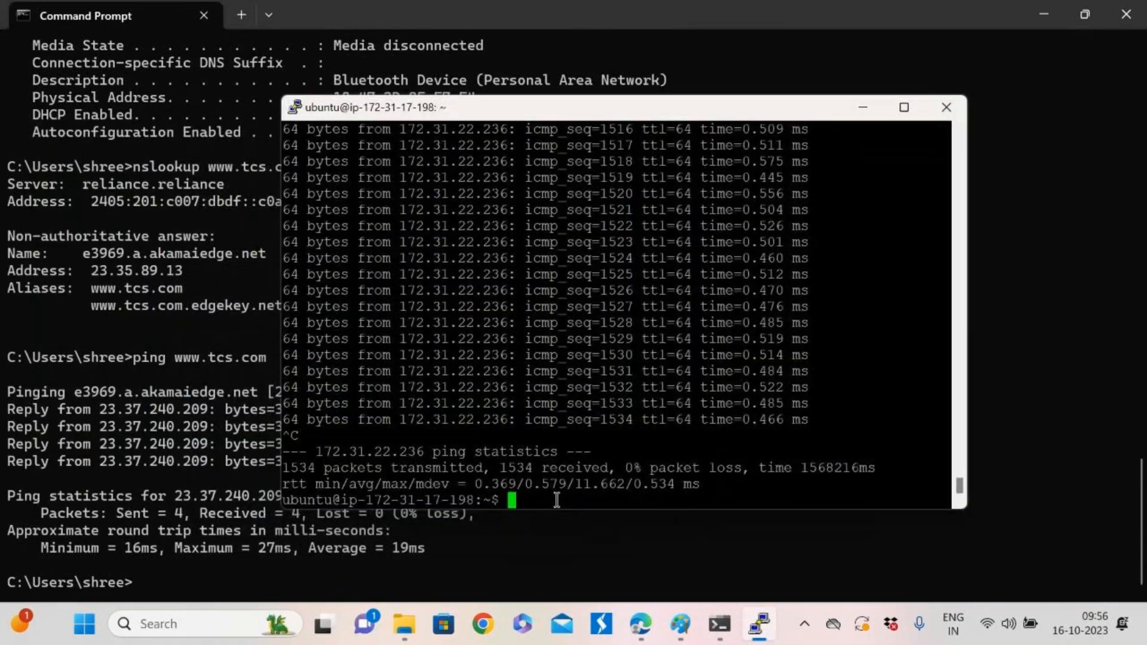
pyautogui.write('telnet')
pyautogui.rightClick(808, 462)
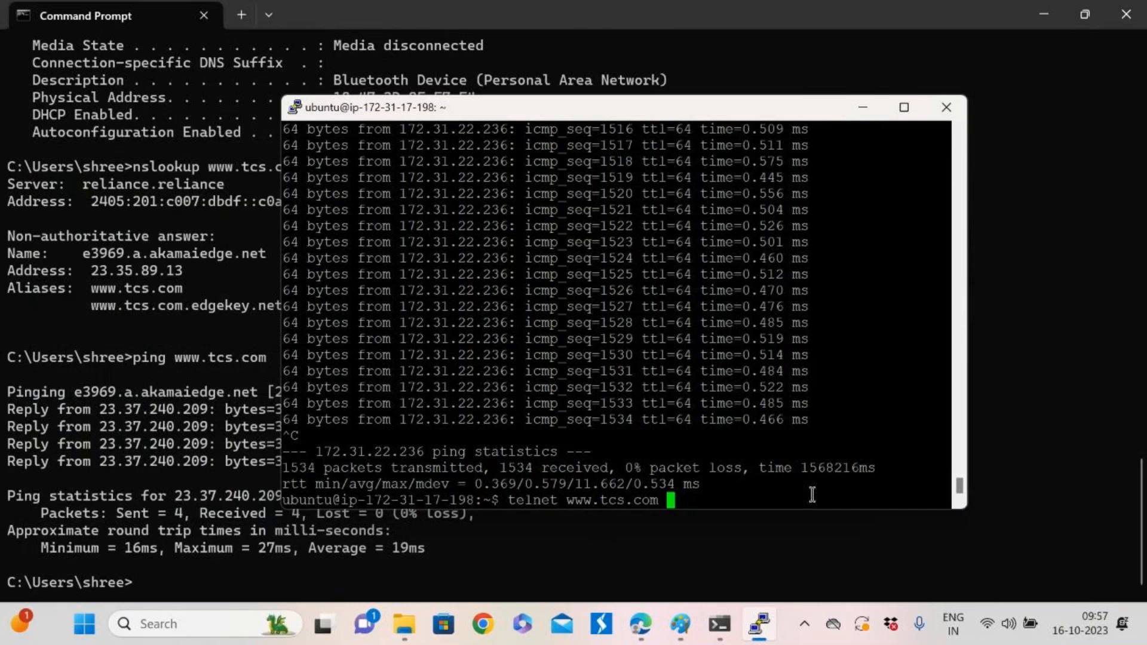
pyautogui.write('22')
pyautogui.press('Return')
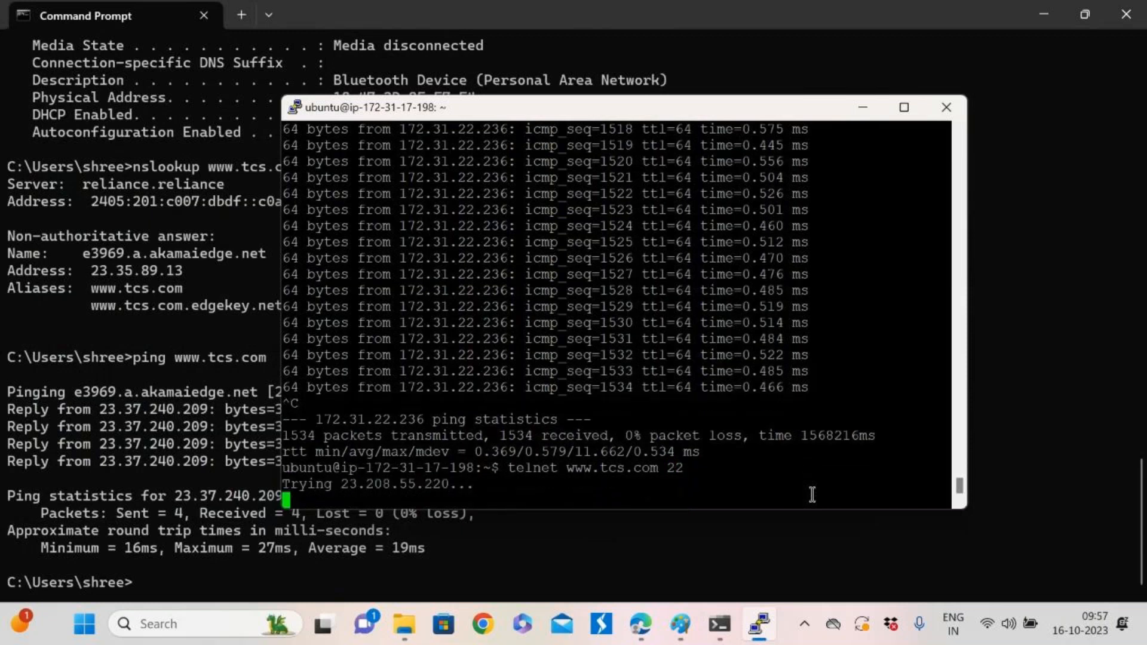
pyautogui.hotkey('ctrl', 'c')
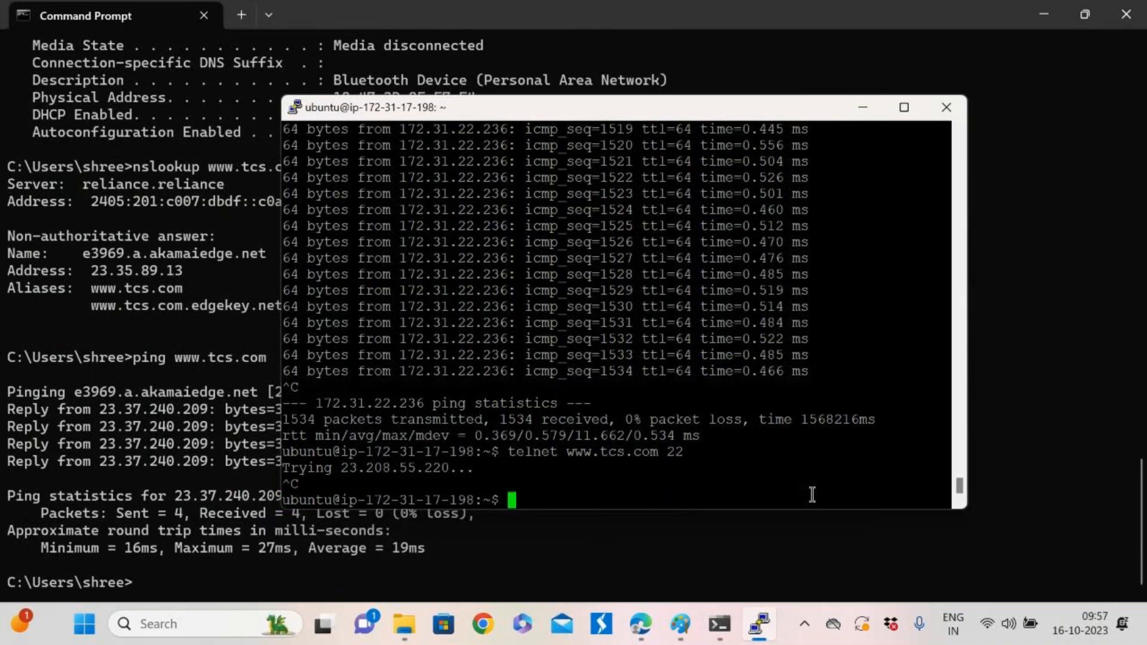
pyautogui.press('Up')
pyautogui.press('BackSpace')
pyautogui.press('BackSpace')
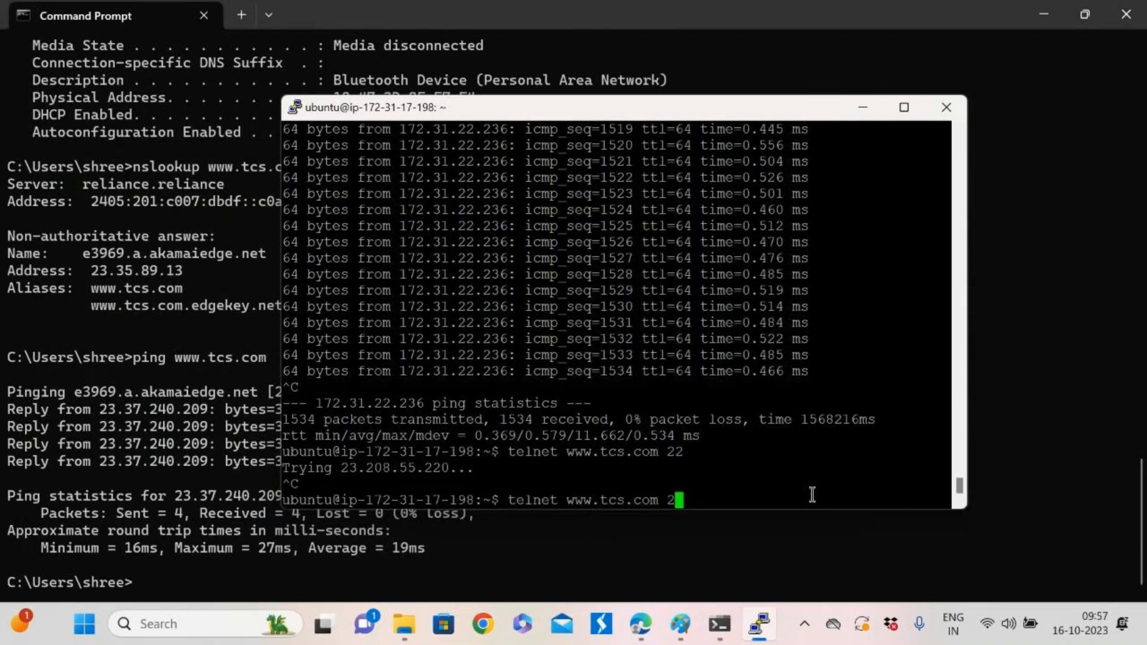
pyautogui.write('8')
pyautogui.write('0')
pyautogui.press('Return')
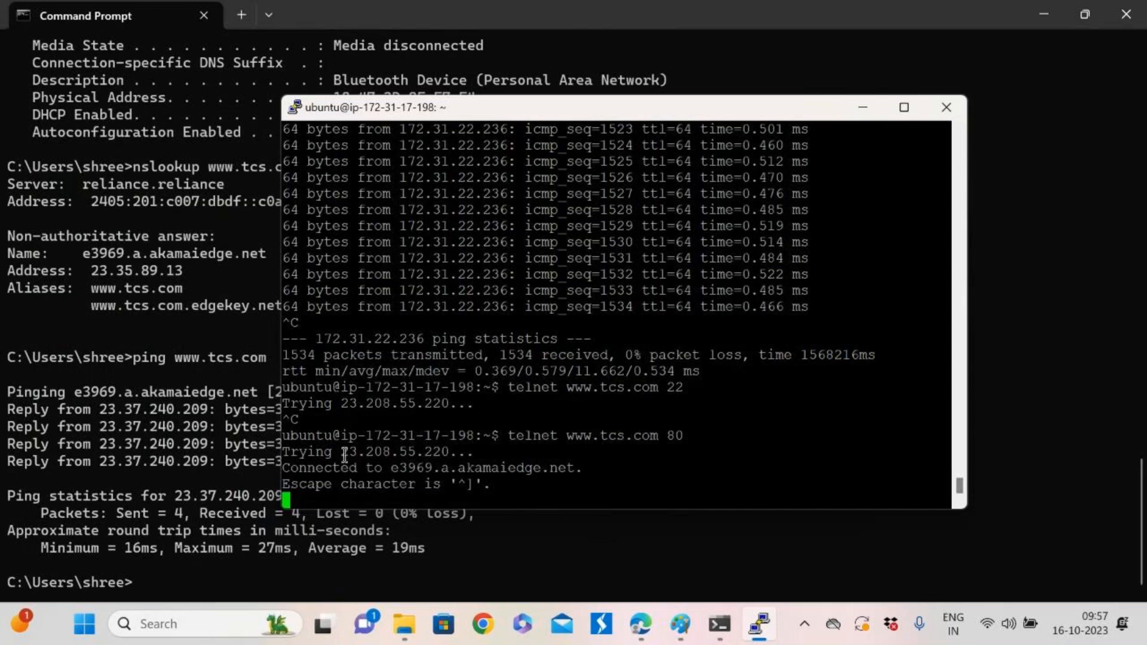
# Examine the IP address contacted on port 80 and quit the telnet session
pyautogui.moveTo(341, 452); pyautogui.dragTo(449, 452)
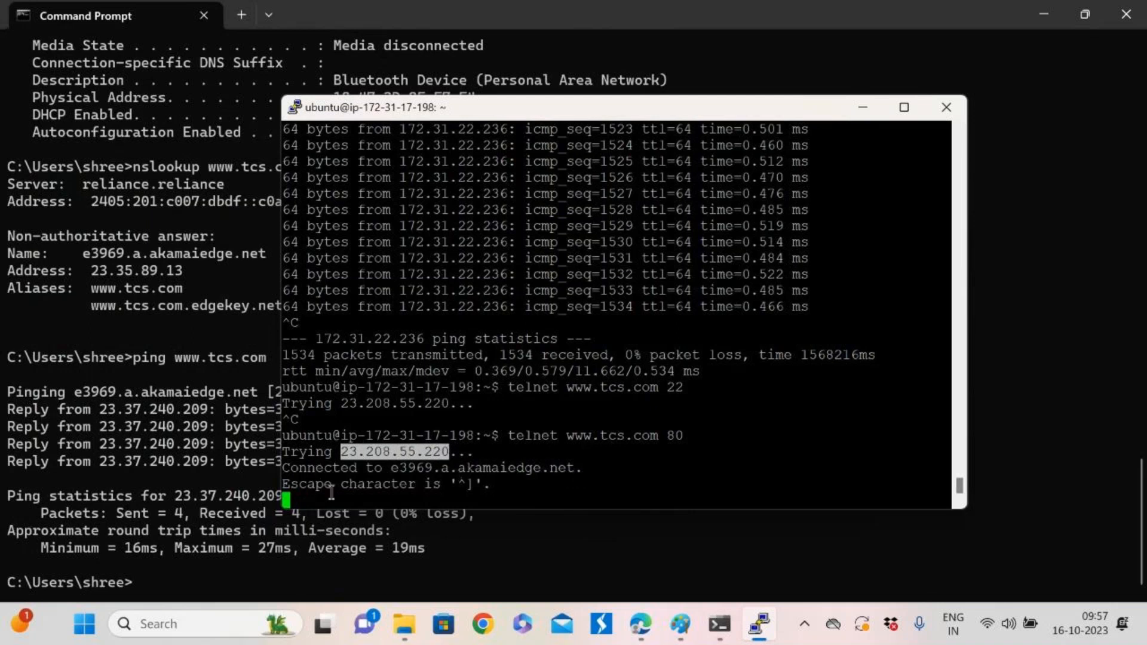
pyautogui.click(682, 439)
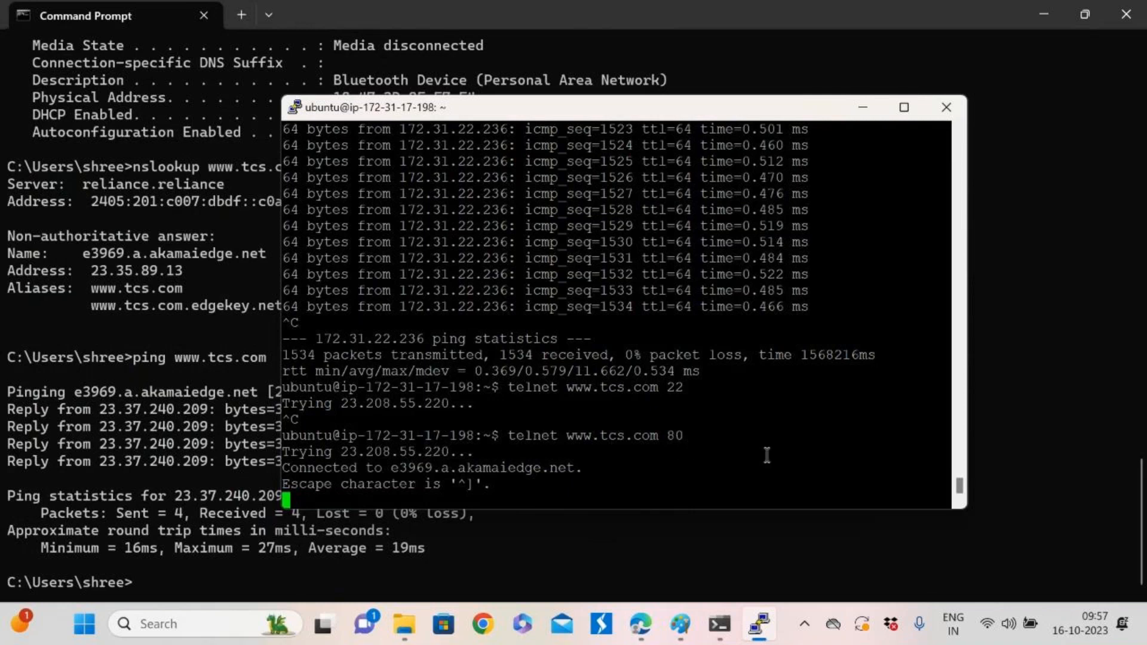
pyautogui.hotkey('ctrl', ']')
pyautogui.write('q')
pyautogui.press('Return')
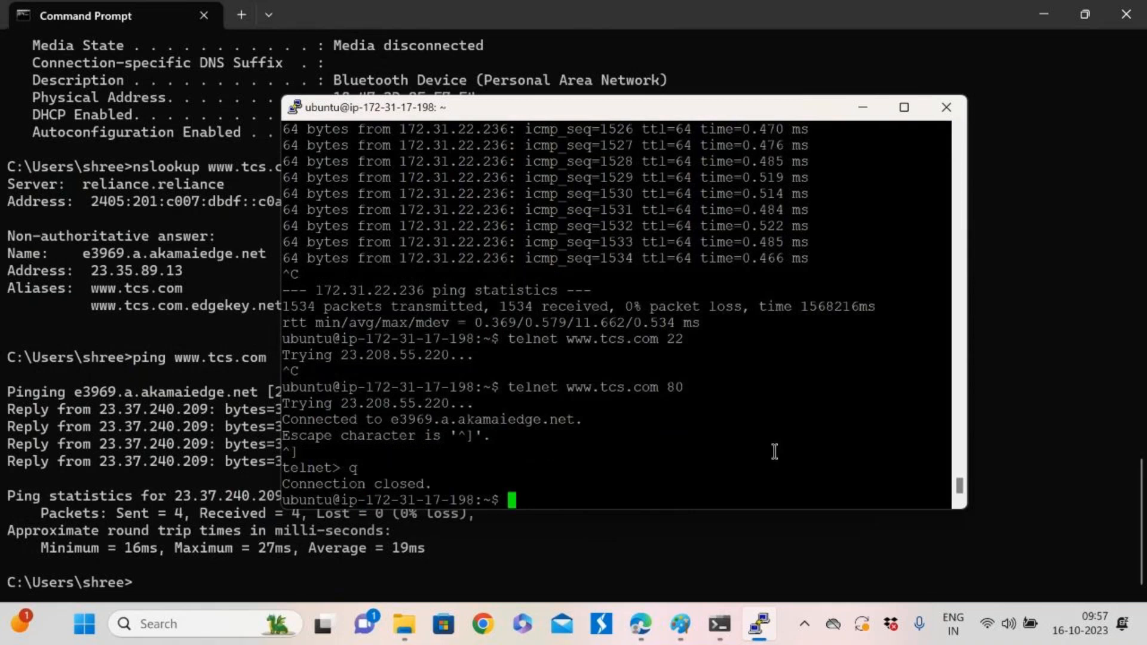
pyautogui.press('Up')
pyautogui.press('BackSpace')
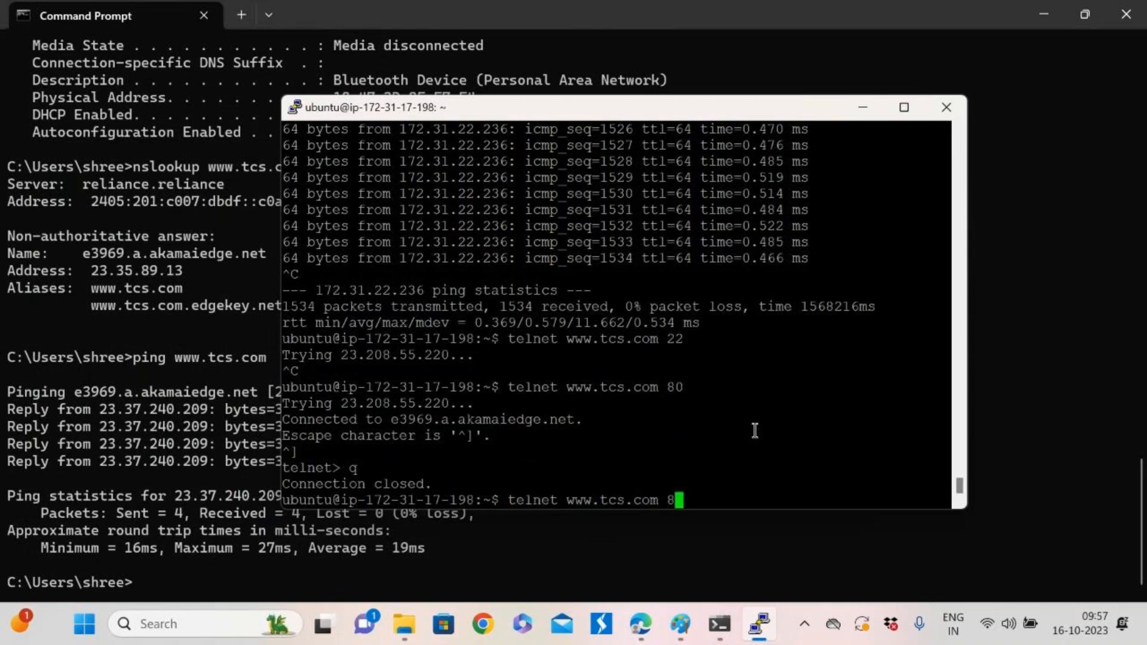
pyautogui.press('BackSpace')
pyautogui.write('443')
pyautogui.press('Return')
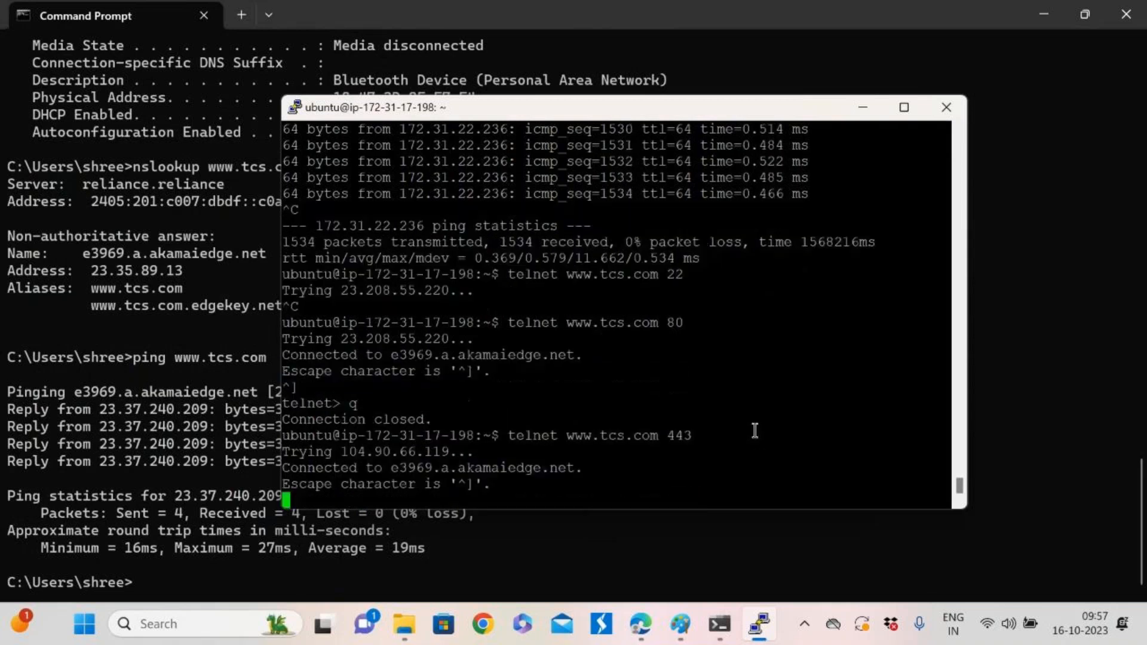
pyautogui.hotkey('ctrl', ']')
pyautogui.write('q')
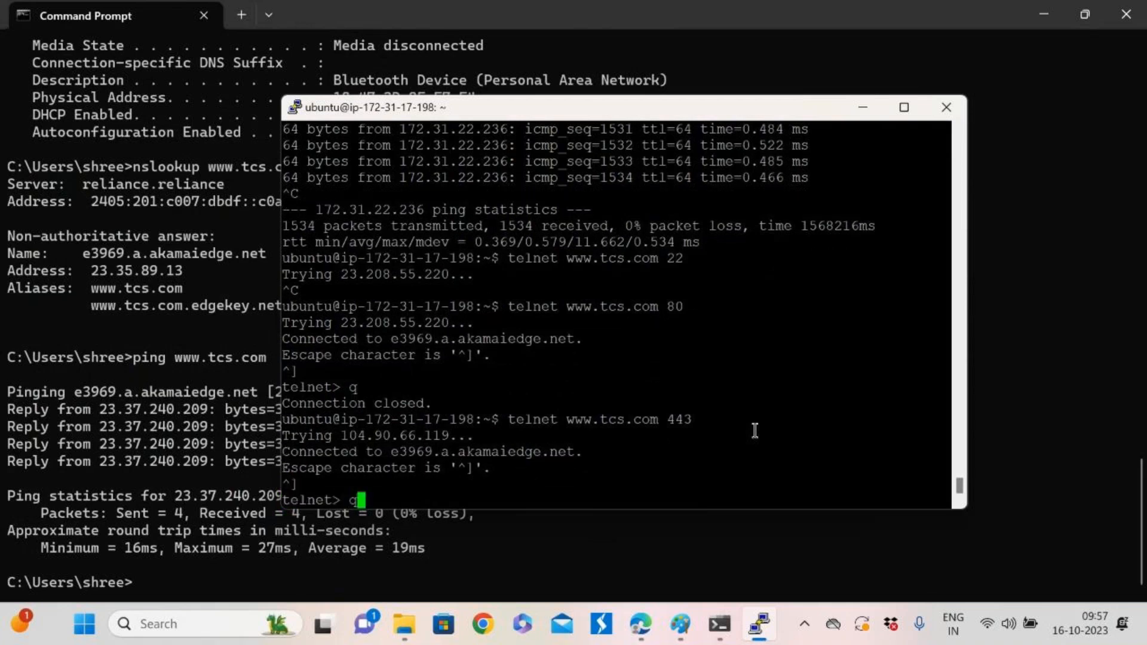
pyautogui.press('Return')
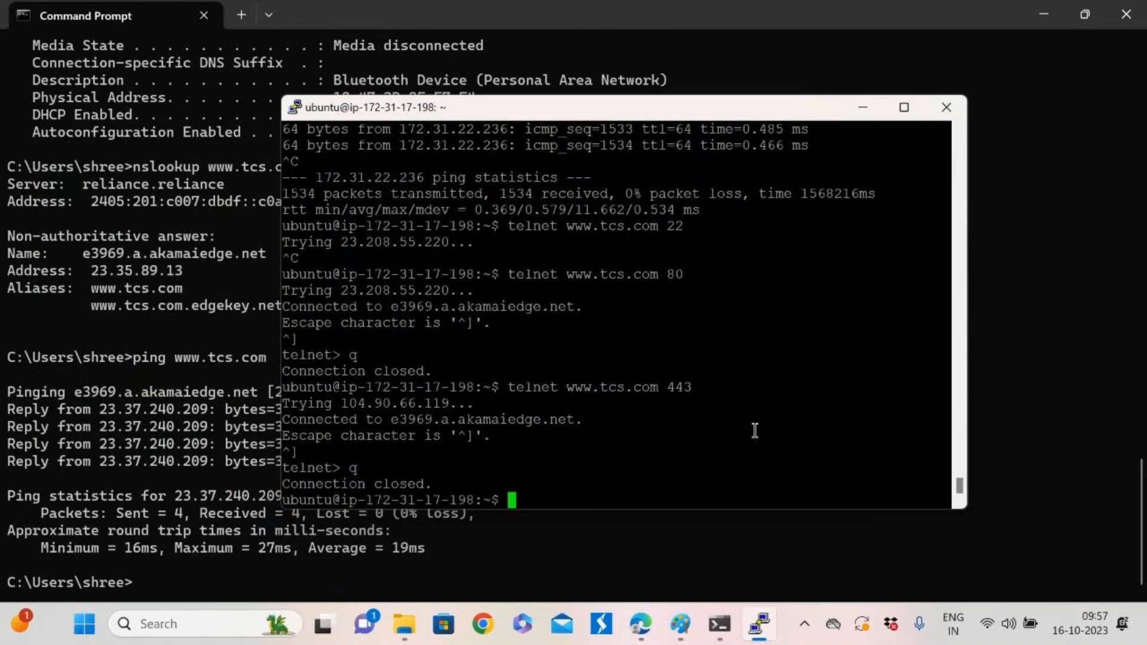
pyautogui.hotkey('alt', 'Tab')
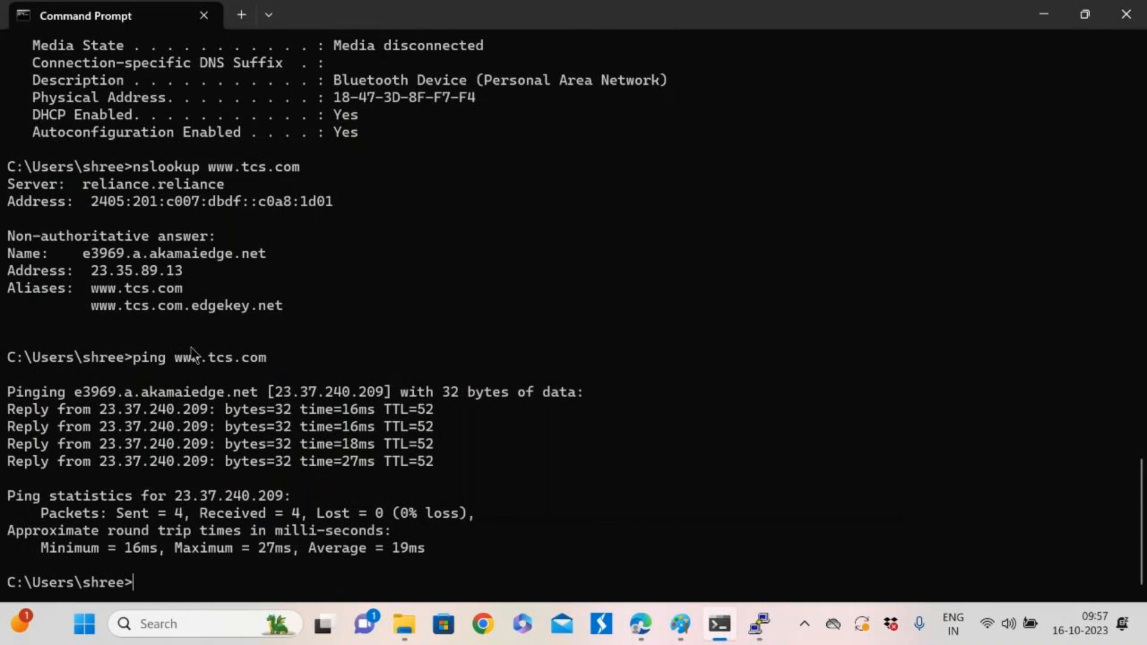
# Copy demo-instance1's public IPv4 address from the EC2 console and run telnet 3.80.55.225 443 in the demo-instance2 PuTTY session
pyautogui.moveTo(641, 625)
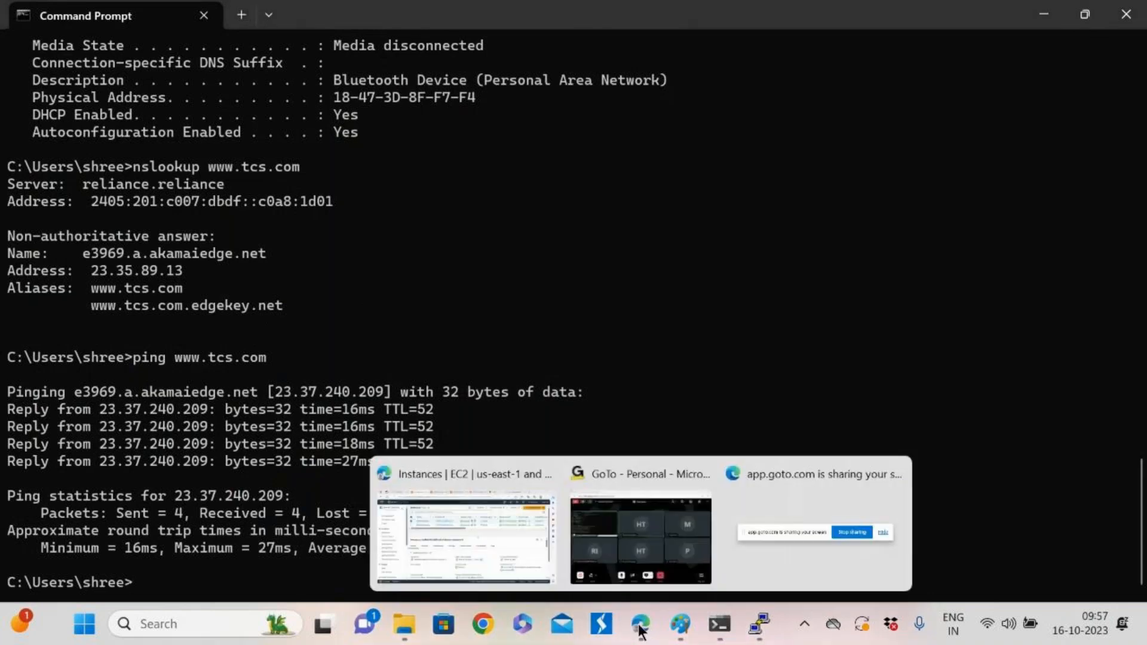
pyautogui.click(515, 486)
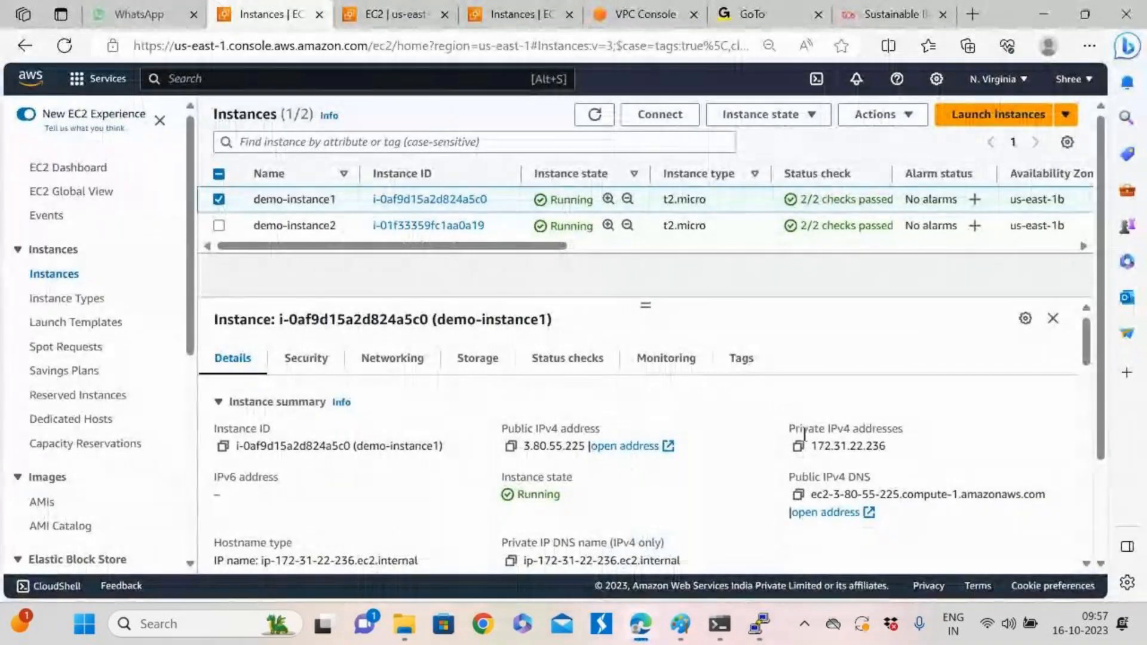
pyautogui.click(511, 446)
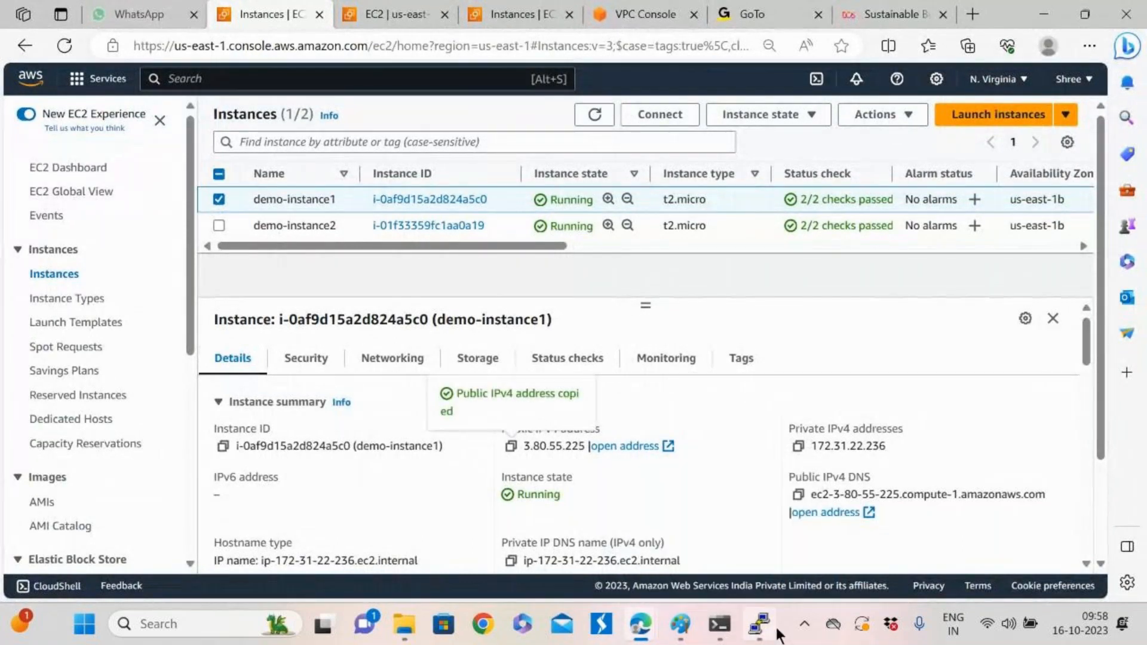
pyautogui.click(771, 567)
pyautogui.write('telnet')
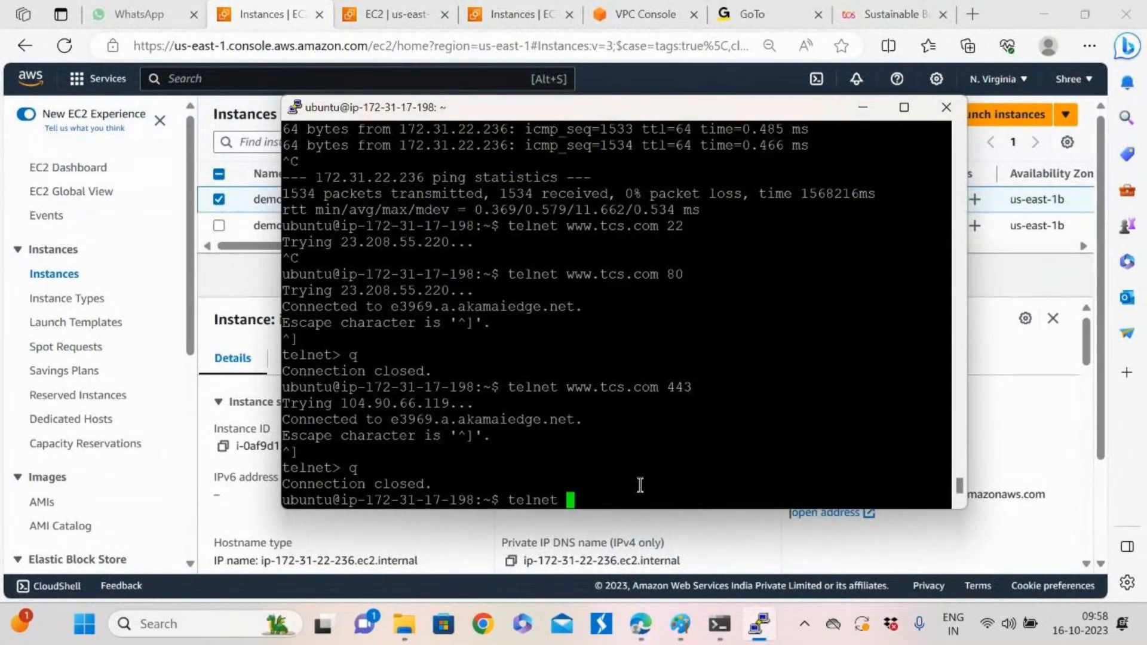
pyautogui.rightClick(640, 485)
pyautogui.write('443')
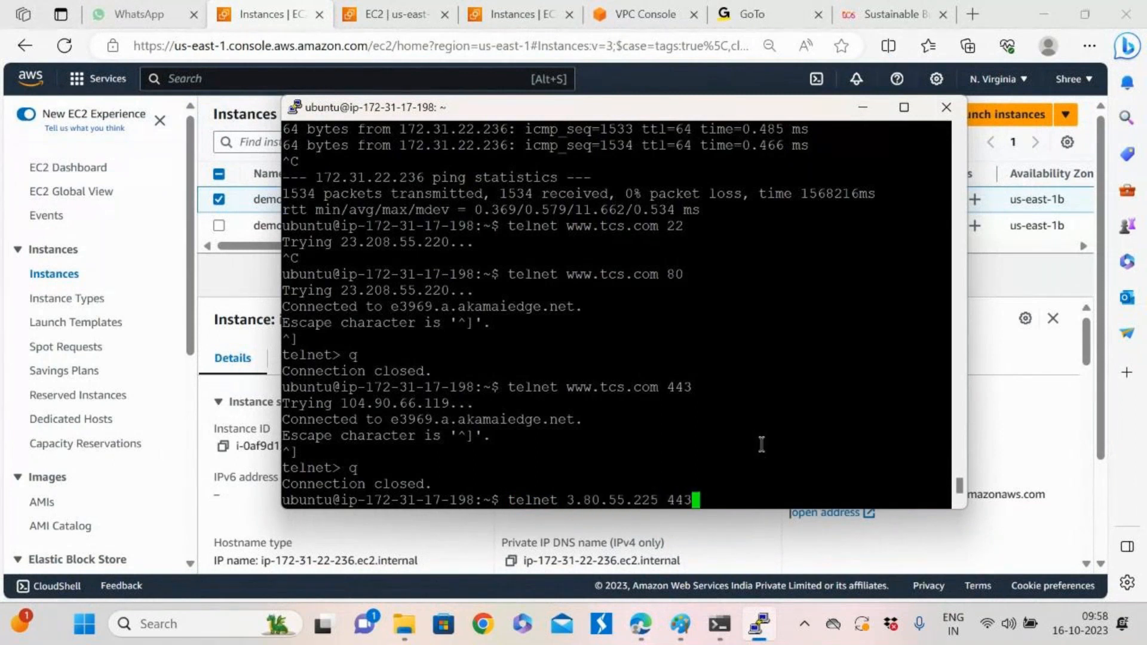
pyautogui.press('Return')
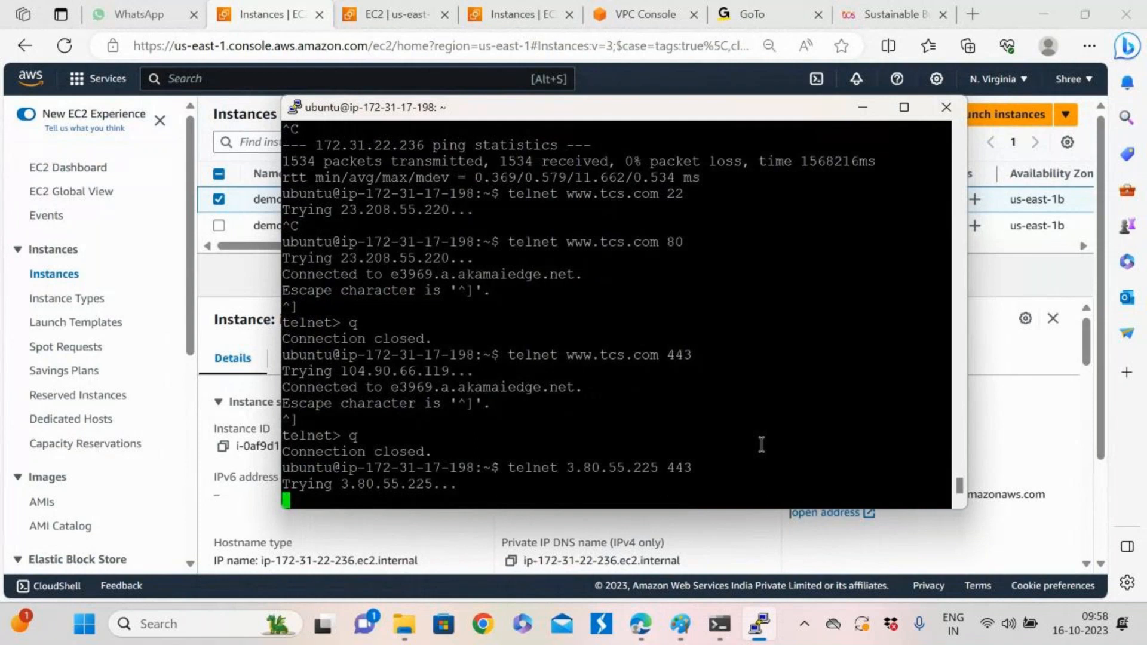
# Return to the EC2 console and check the ports and sources in demo-instance1's inbound security rules
pyautogui.hotkey('alt', 'Tab')
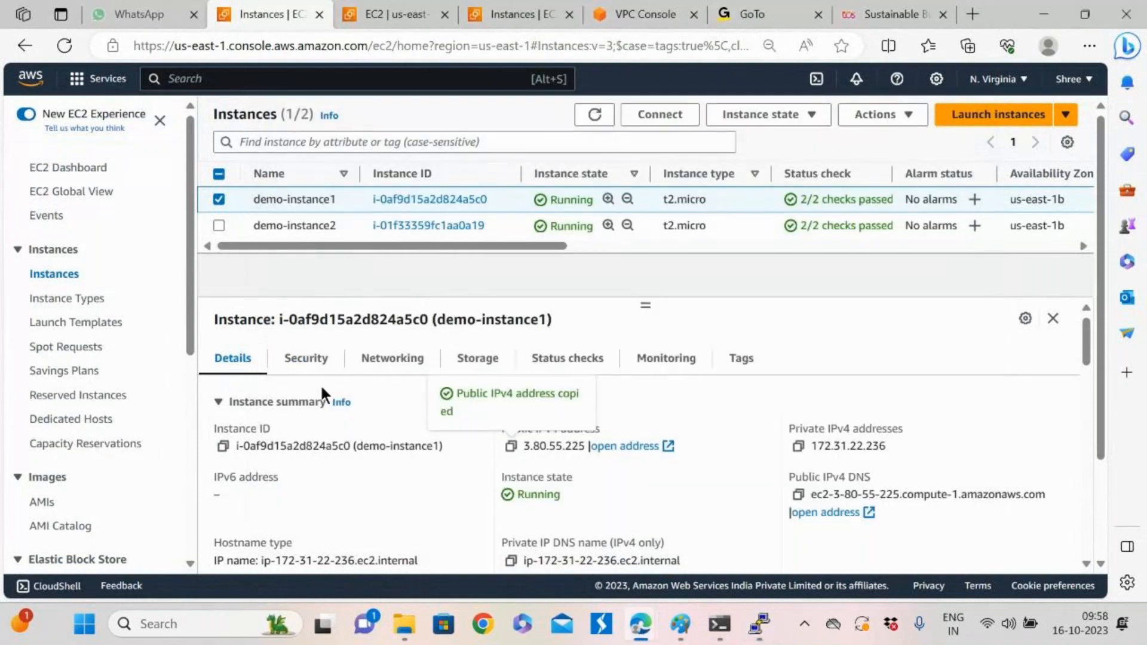
pyautogui.click(316, 362)
pyautogui.scroll(-3, 502, 442)
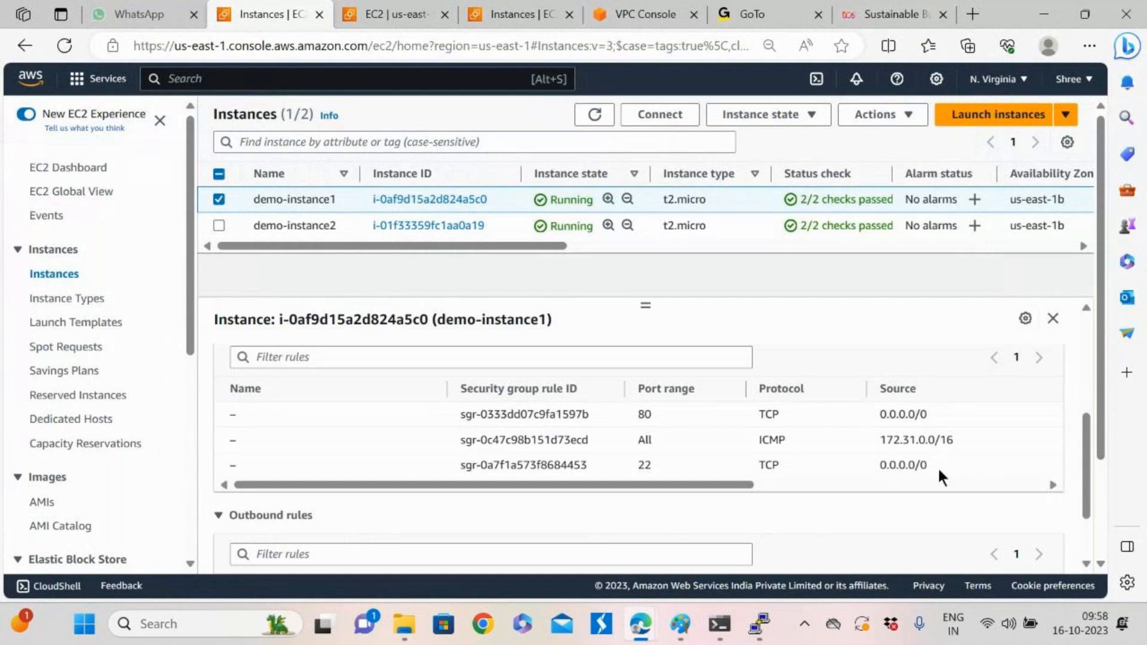
pyautogui.scroll(3, 938, 467)
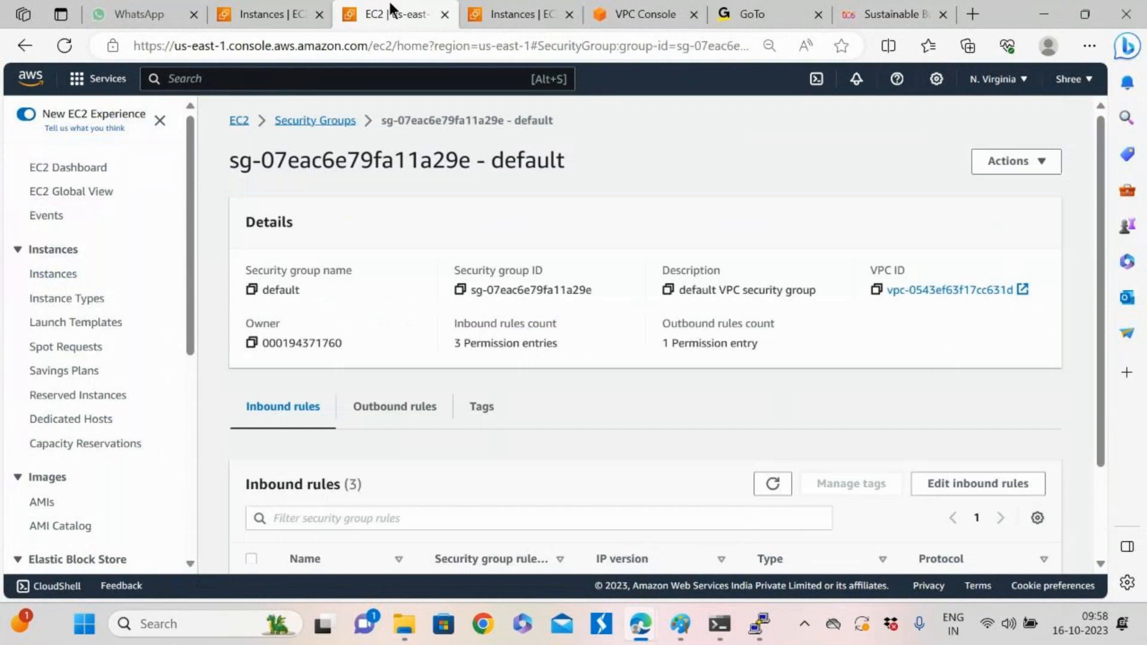
# Add an HTTPS inbound rule with source 0.0.0.0/0 to the default security group and save the rules
pyautogui.click(977, 485)
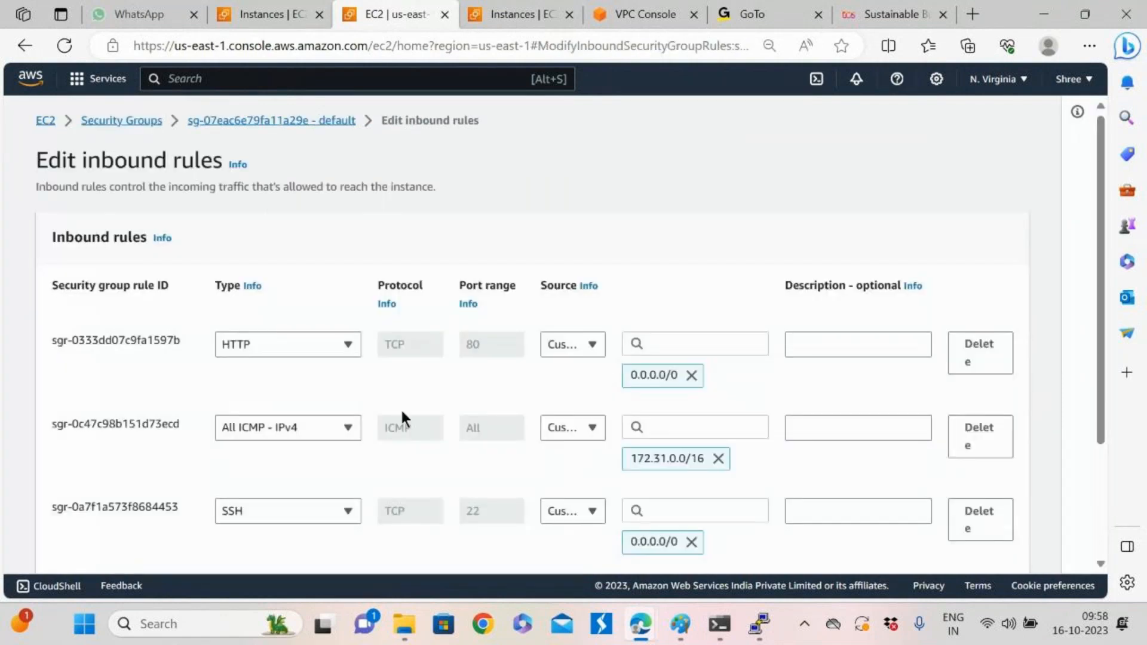
pyautogui.scroll(-3, 311, 439)
pyautogui.click(92, 433)
pyautogui.click(284, 435)
pyautogui.scroll(-4, 299, 394)
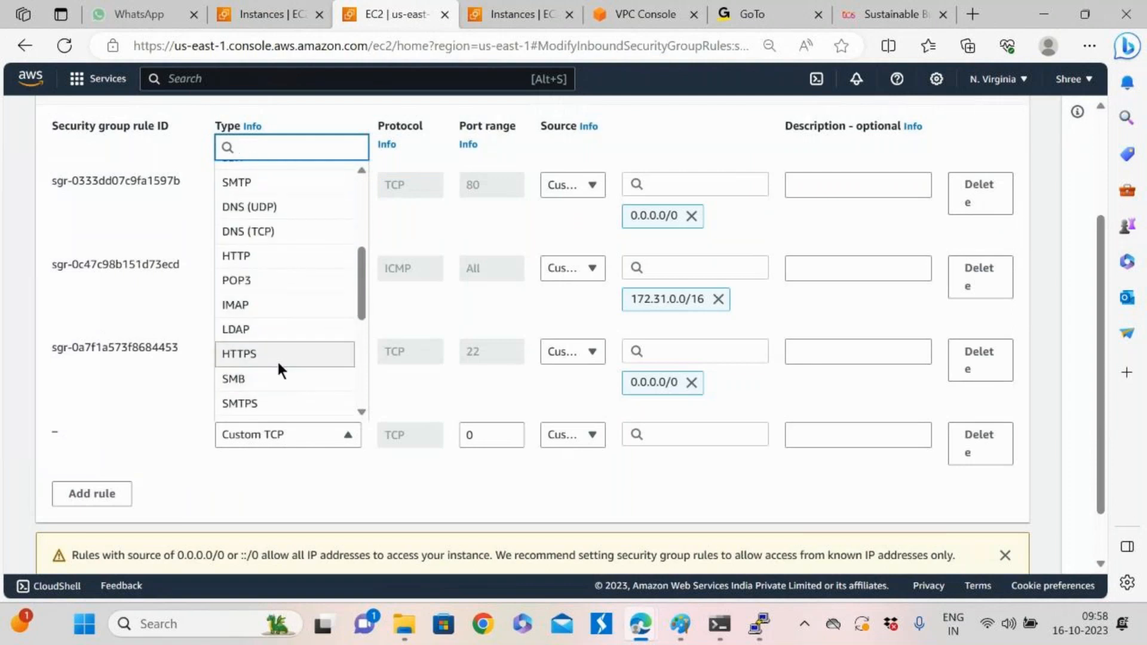
pyautogui.click(277, 357)
pyautogui.click(682, 438)
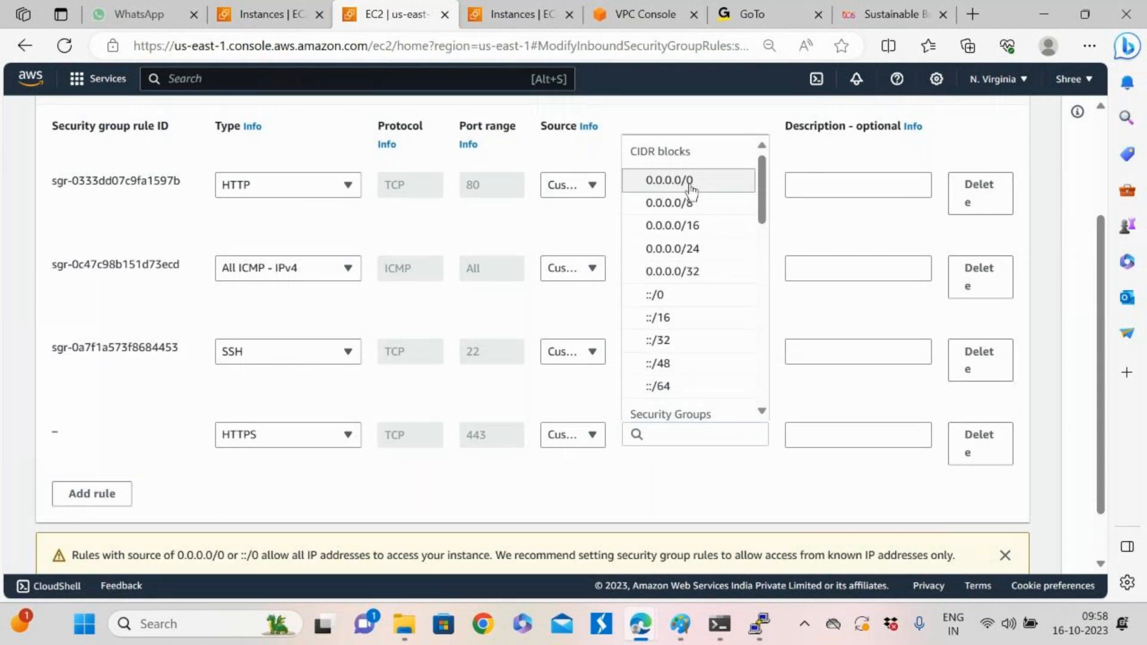
pyautogui.click(687, 183)
pyautogui.scroll(-2, 845, 536)
pyautogui.click(999, 546)
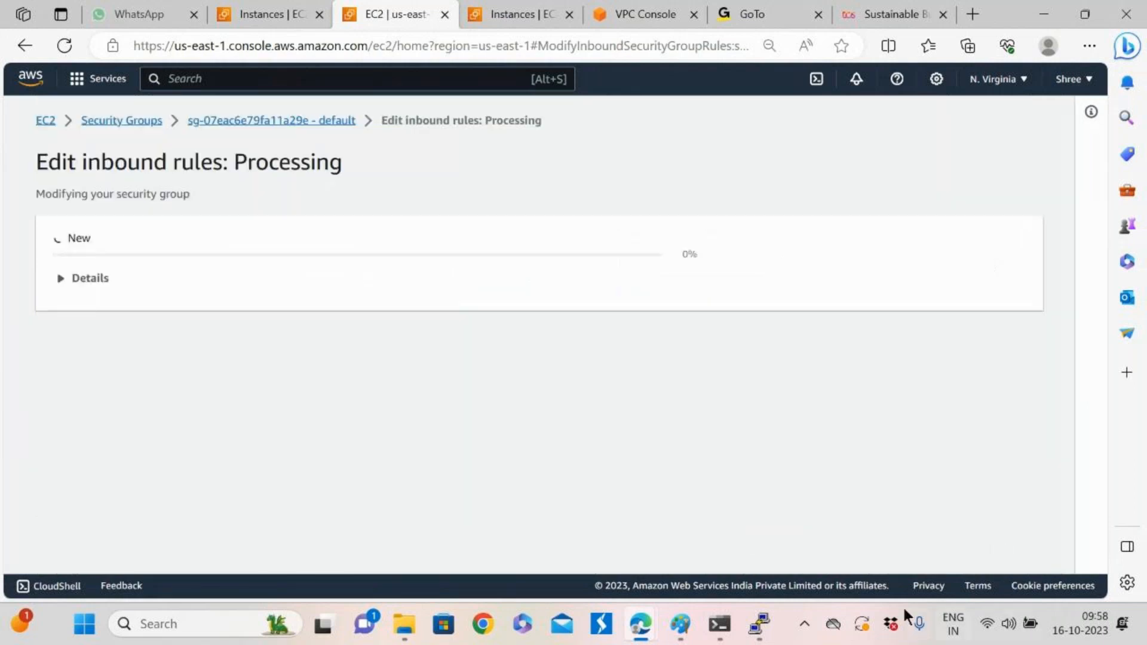
# Switch to PuTTY, abort the pending telnet attempt, and rerun telnet 3.80.55.225 443
pyautogui.click(765, 634)
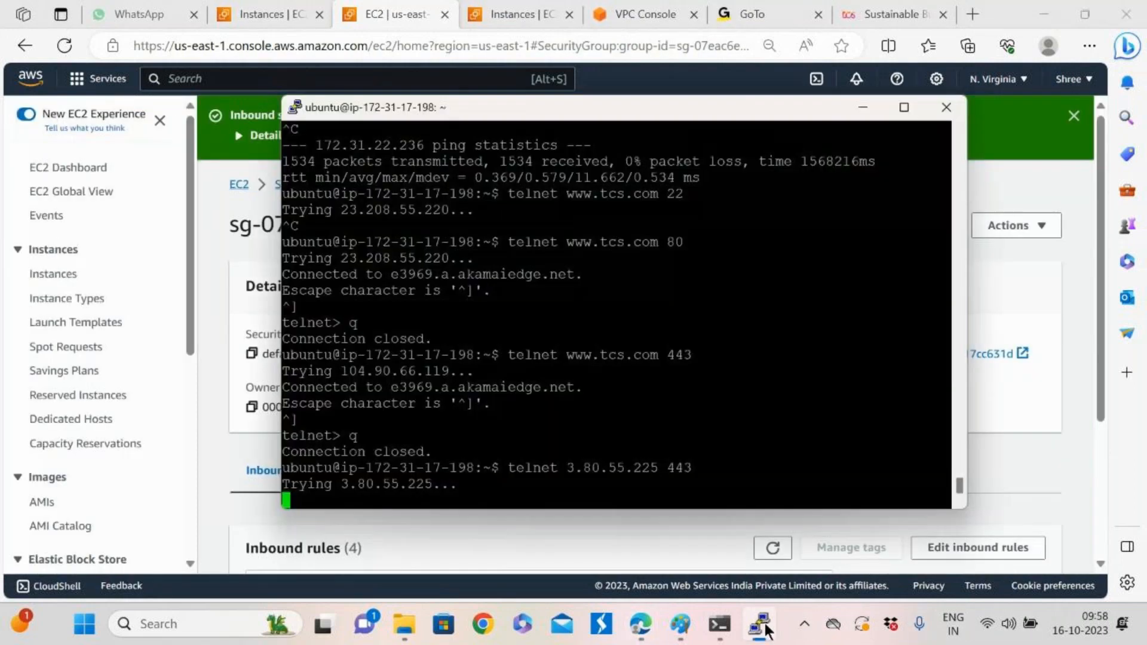
pyautogui.press('Return')
pyautogui.hotkey('ctrl', 'c')
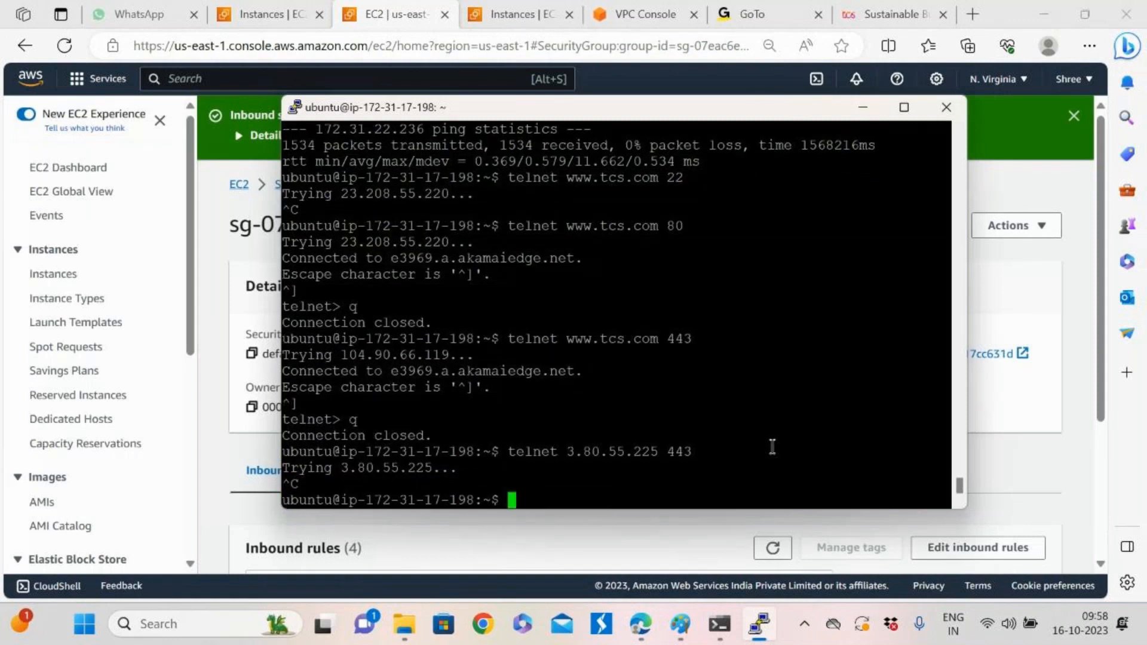
pyautogui.press('Up')
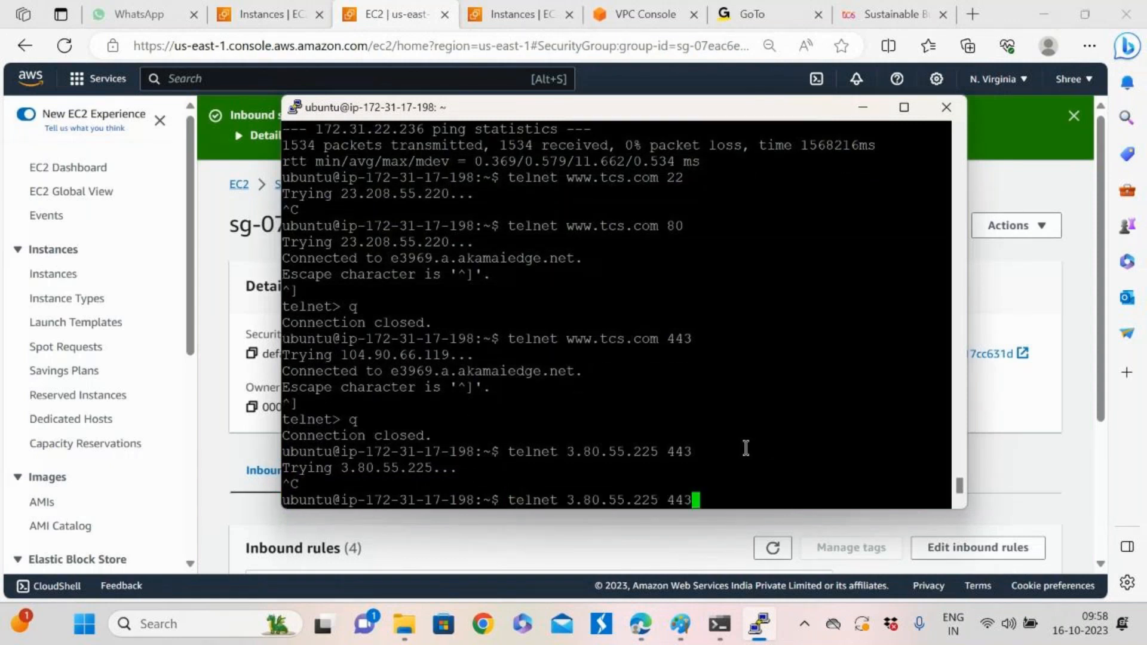
pyautogui.press('Return')
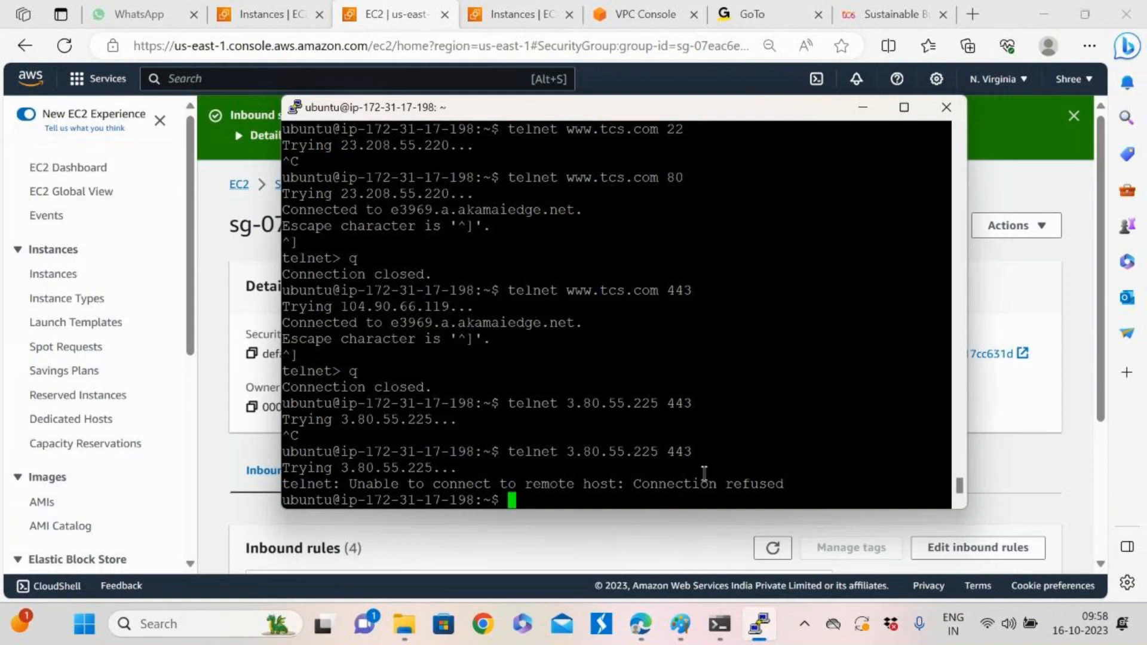
# Switch to the EC2 console and examine the port ranges and sources of the security group's inbound rules
pyautogui.hotkey('alt', 'Tab')
pyautogui.scroll(-3, 783, 409)
pyautogui.scroll(-1, 593, 359)
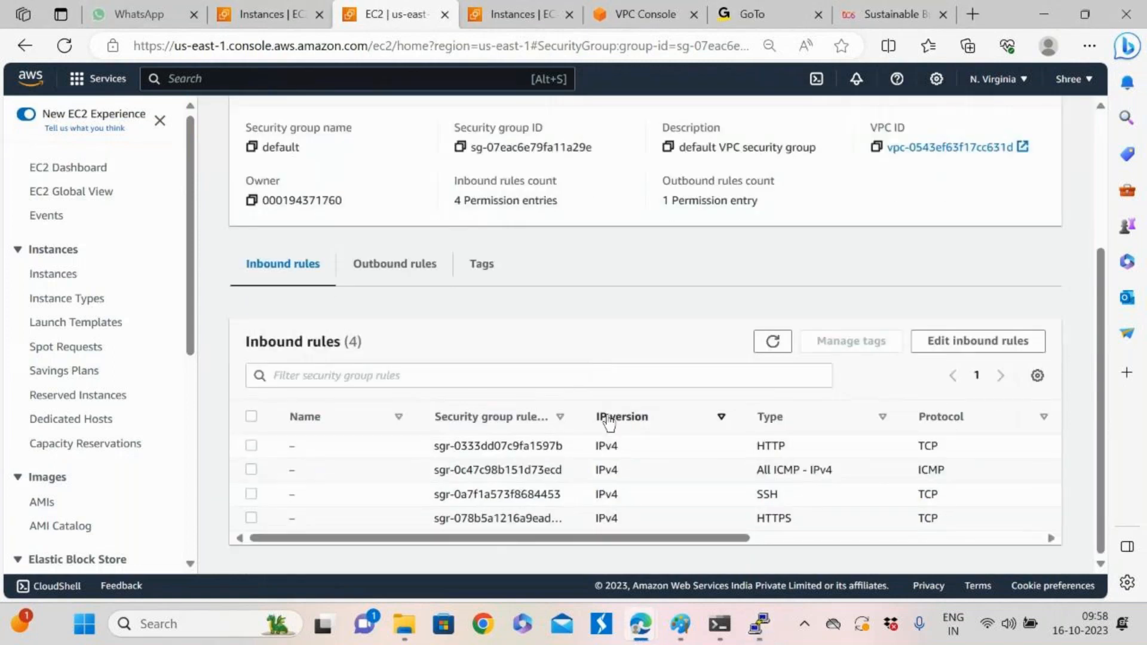
pyautogui.moveTo(734, 540); pyautogui.dragTo(911, 553)
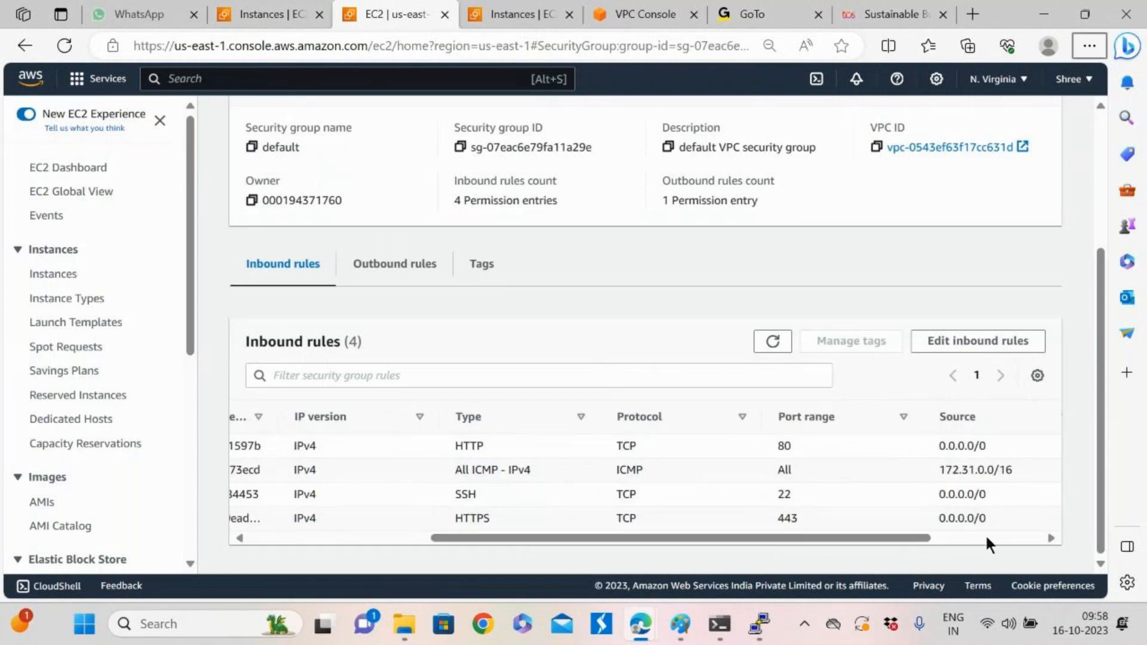
pyautogui.press('alt')
pyautogui.hotkey('alt', 'Tab')
pyautogui.hotkey('alt', 'Tab')
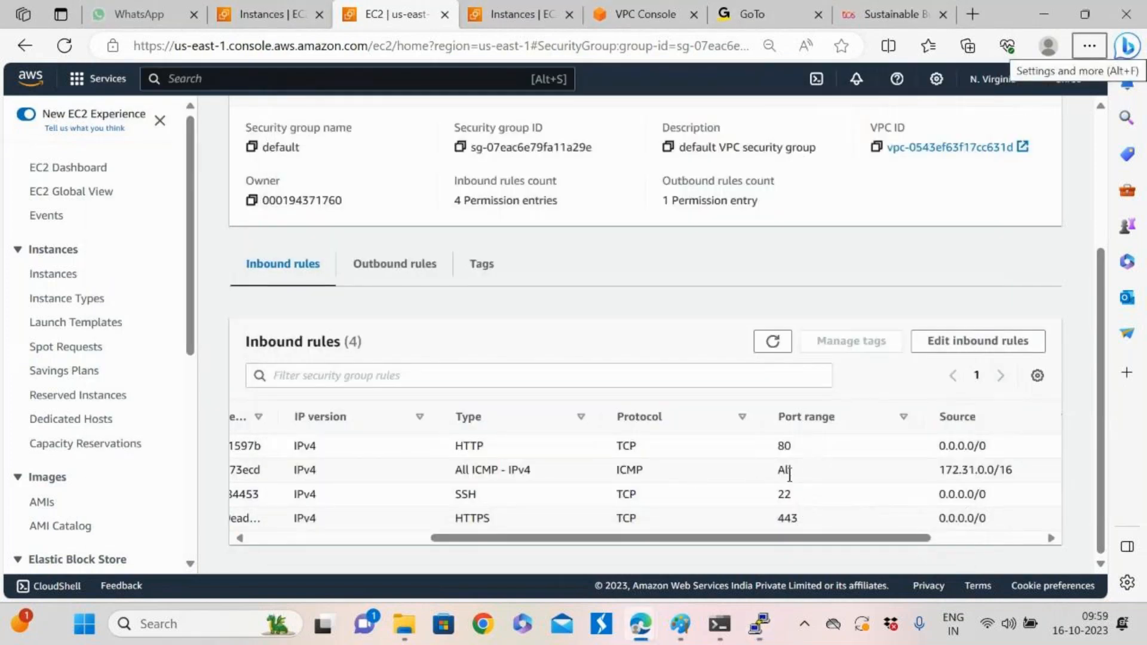
# Return to PuTTY and examine the error message and target IP of the last telnet attempt
pyautogui.hotkey('alt', 'Tab')
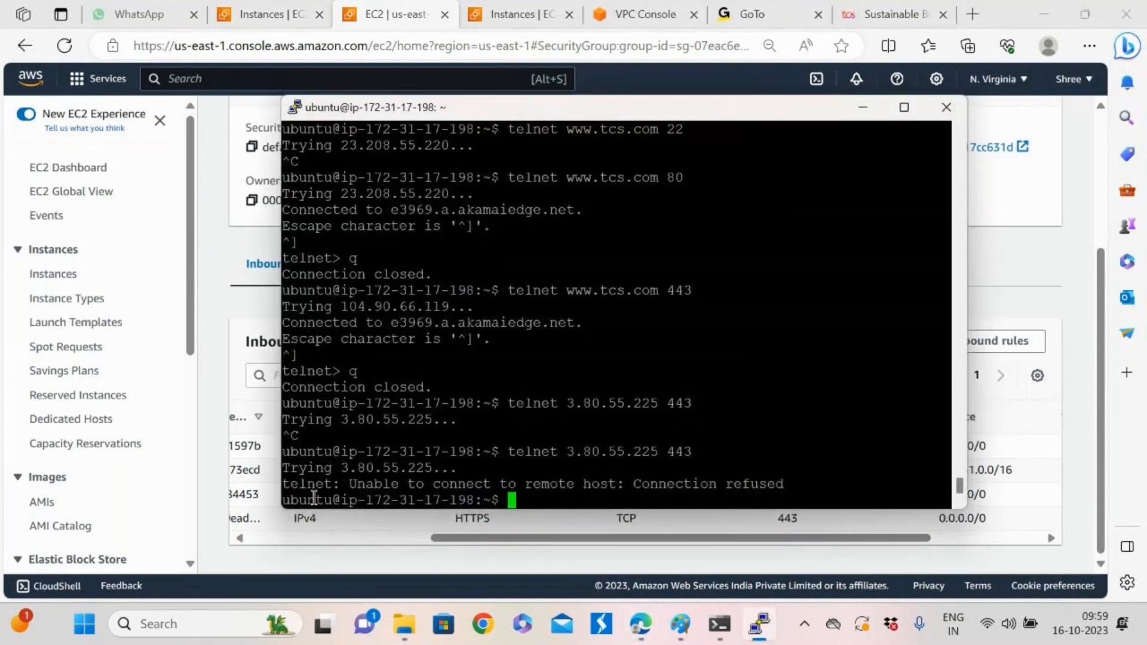
pyautogui.moveTo(651, 484); pyautogui.dragTo(787, 482)
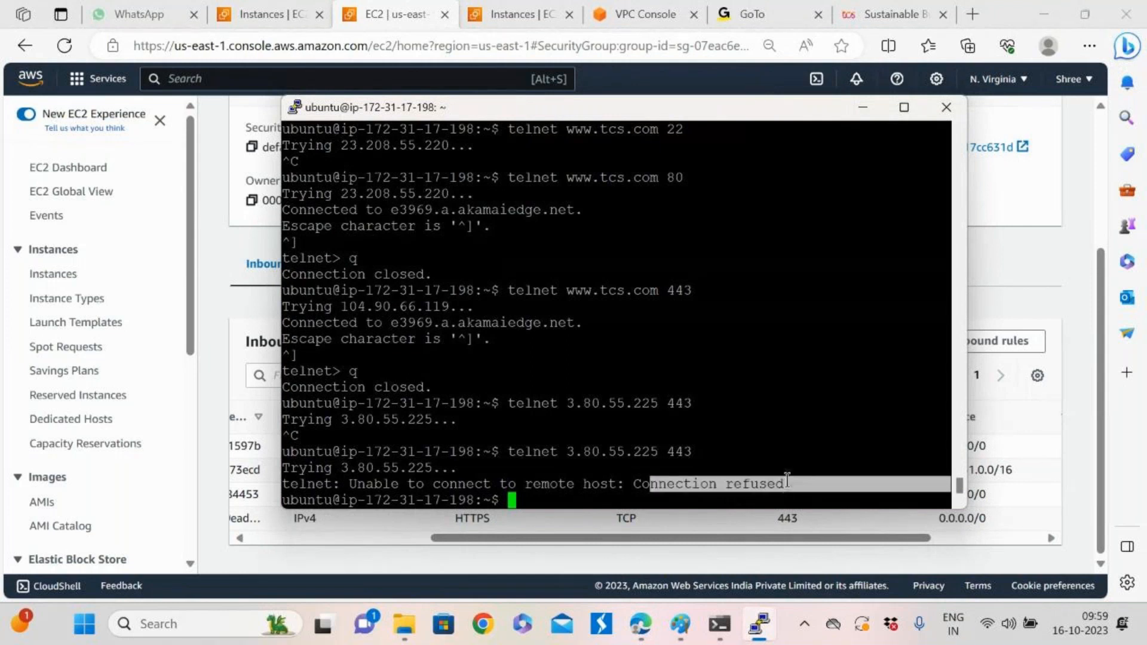
pyautogui.click(763, 449)
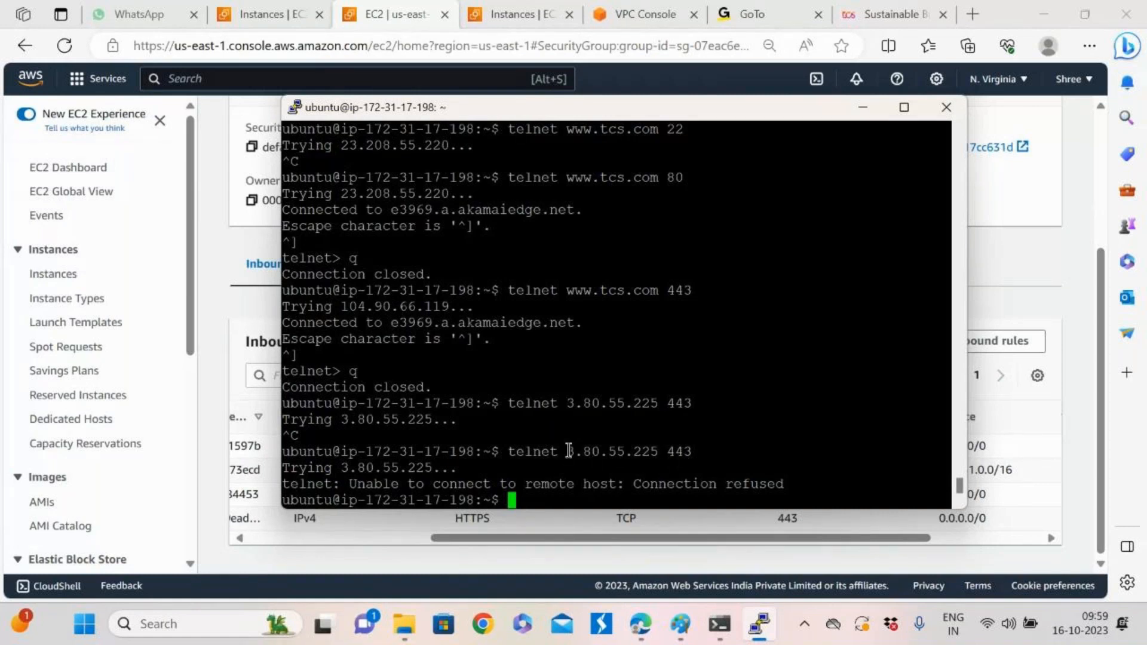
pyautogui.moveTo(568, 452); pyautogui.dragTo(653, 450)
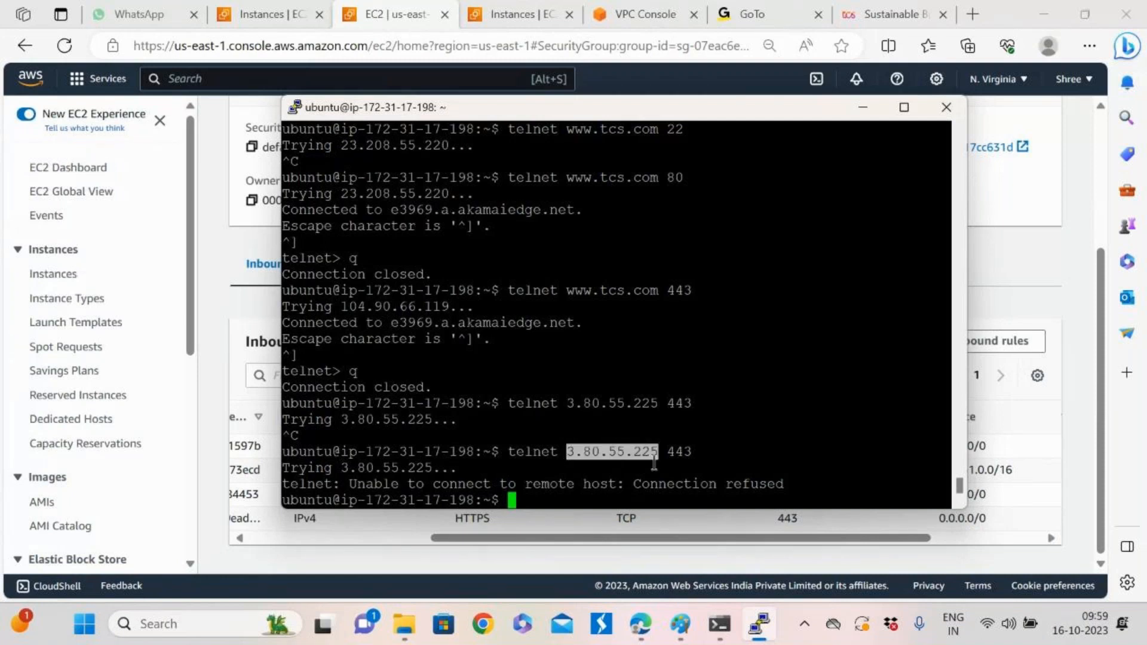
pyautogui.click(655, 463)
pyautogui.moveTo(568, 453); pyautogui.dragTo(660, 449)
pyautogui.click(629, 472)
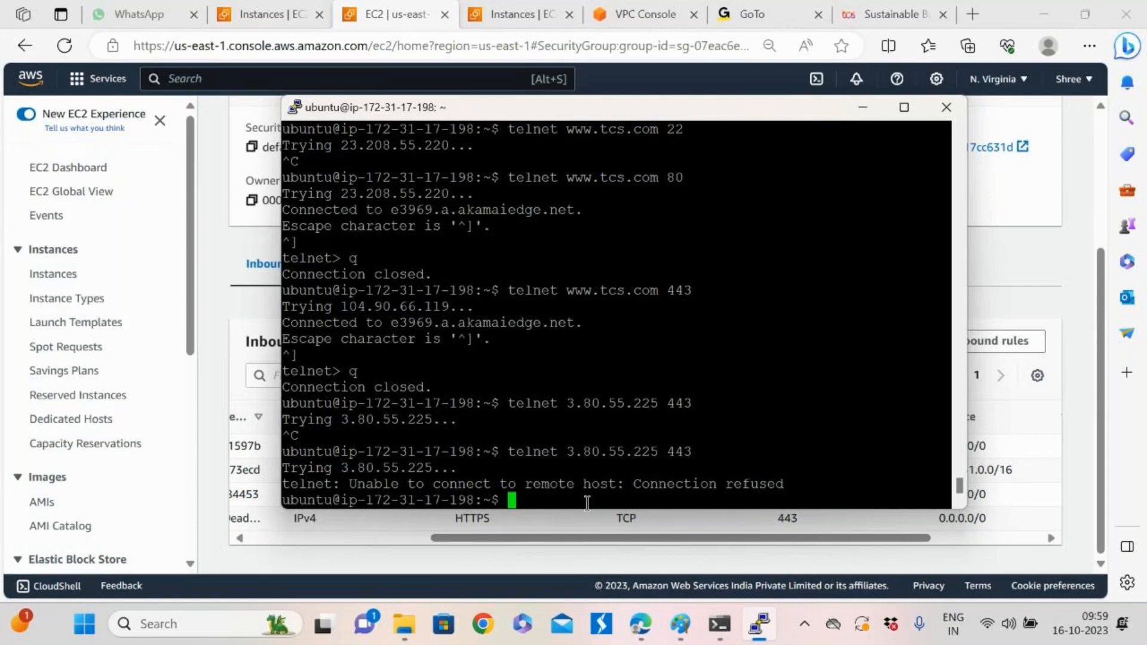
pyautogui.press('Up')
pyautogui.press('Left')
pyautogui.press('Left')
pyautogui.press('Left')
pyautogui.press('Left')
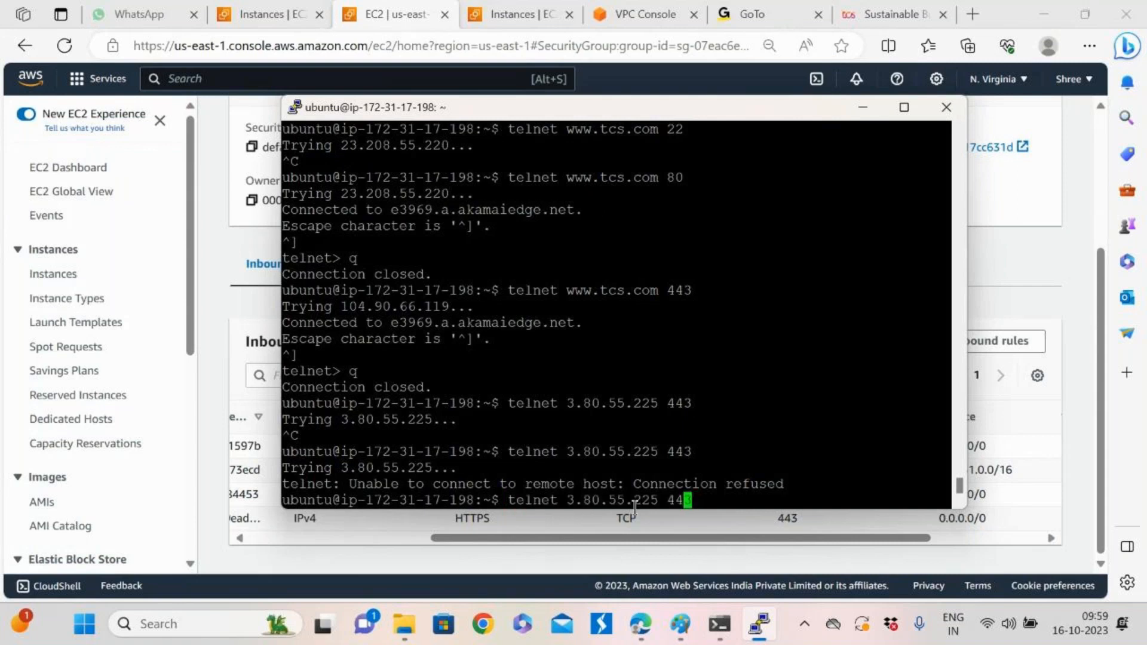
pyautogui.press('BackSpace')
pyautogui.press('BackSpace')
pyautogui.press('BackSpace')
pyautogui.press('BackSpace')
pyautogui.press('BackSpace')
pyautogui.press('BackSpace')
pyautogui.press('BackSpace')
pyautogui.press('BackSpace')
pyautogui.press('BackSpace')
pyautogui.press('BackSpace')
pyautogui.press('BackSpace')
pyautogui.write('www.')
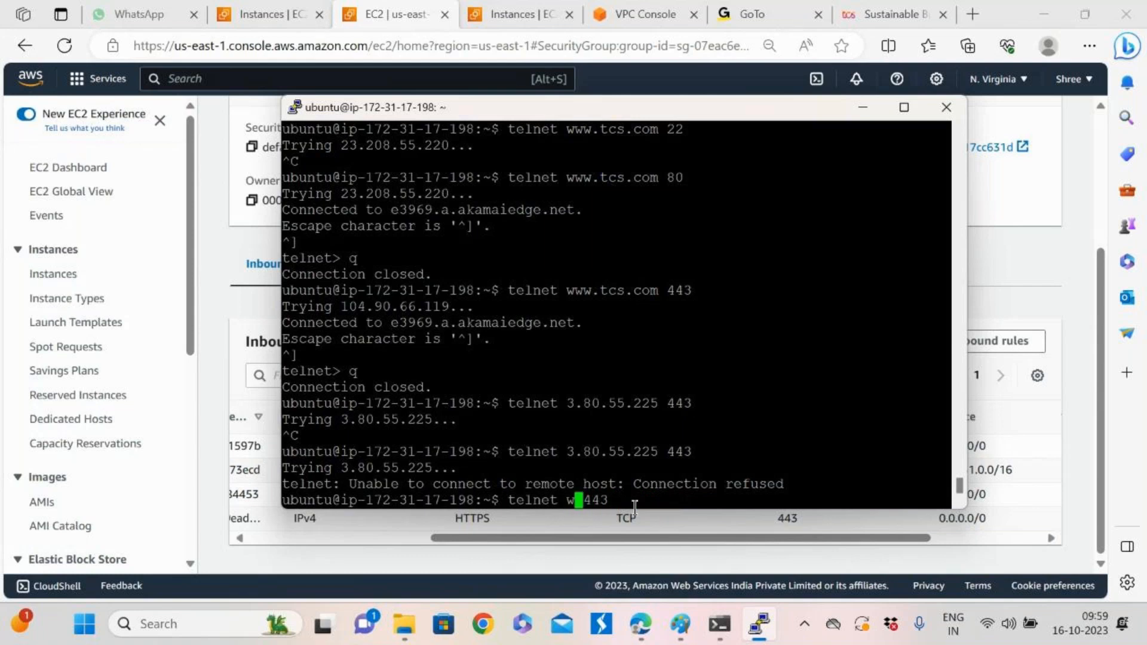
pyautogui.write('tcs.com')
pyautogui.press('Return')
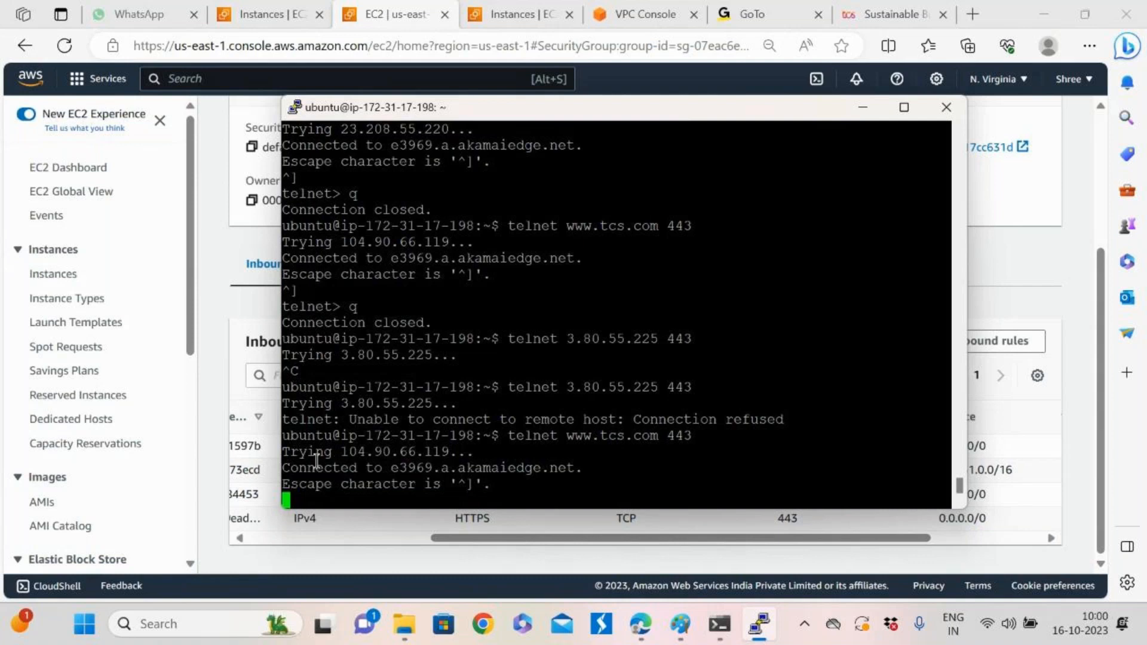
pyautogui.moveTo(285, 472); pyautogui.dragTo(586, 471)
pyautogui.click(628, 490)
pyautogui.moveTo(508, 387); pyautogui.dragTo(690, 384)
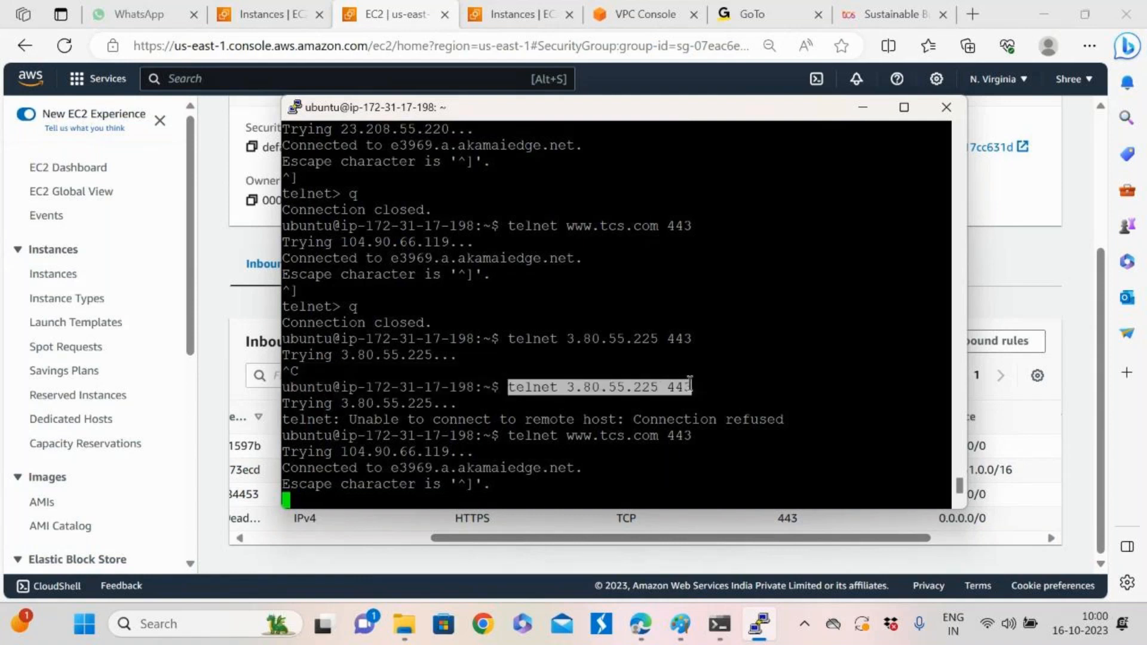
pyautogui.click(701, 391)
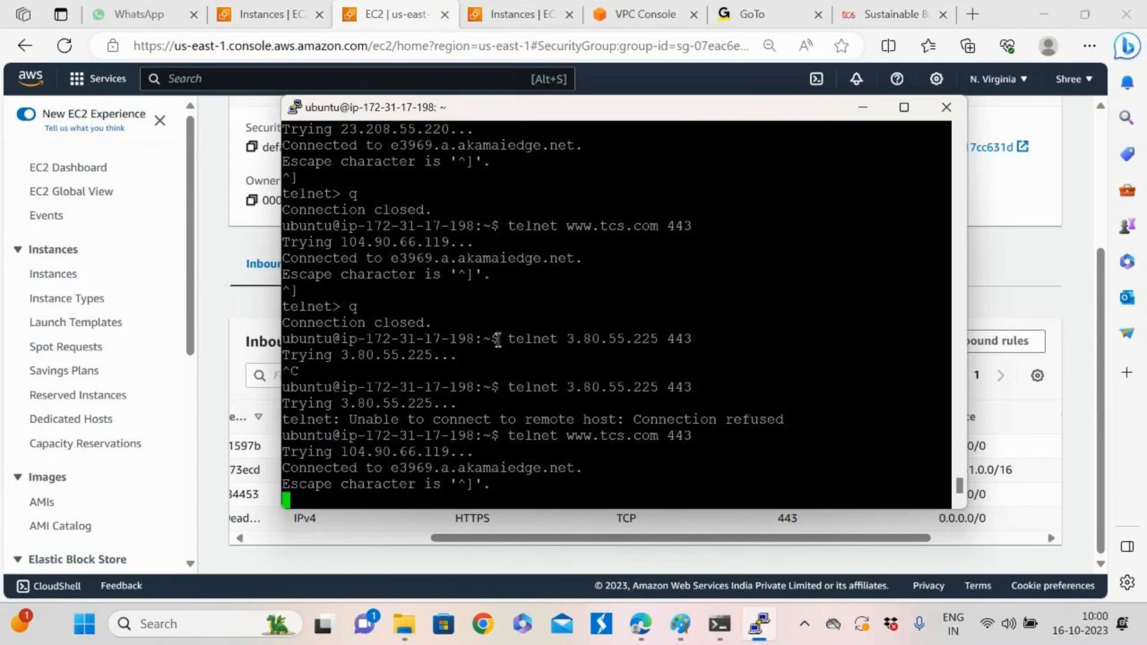
pyautogui.moveTo(505, 339); pyautogui.dragTo(624, 338)
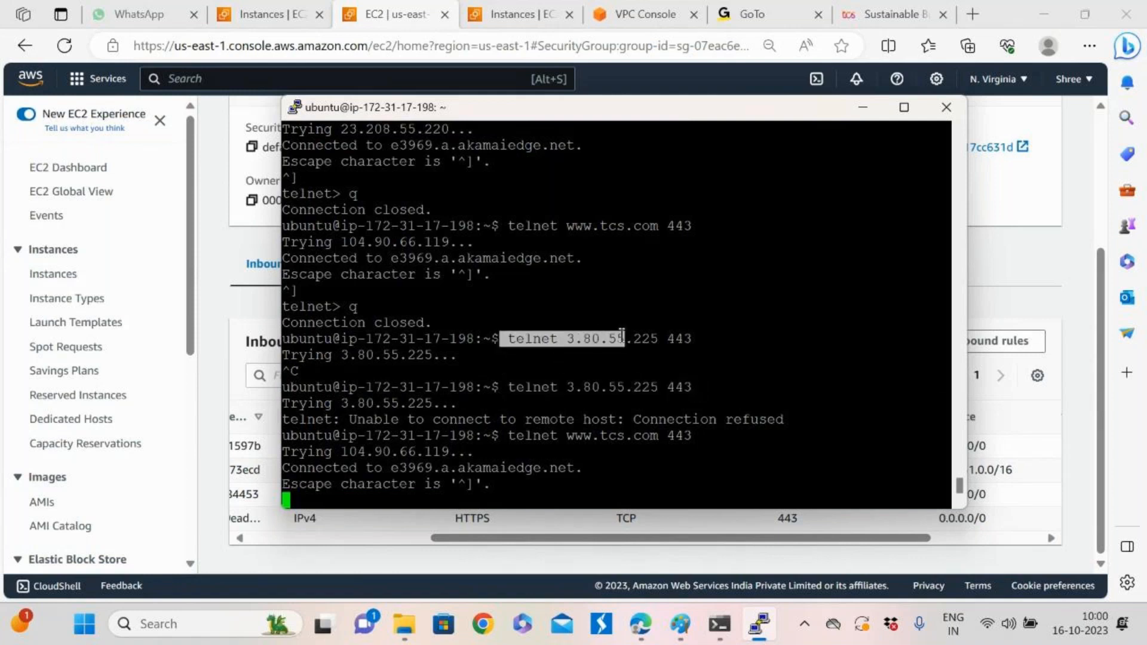
pyautogui.click(647, 355)
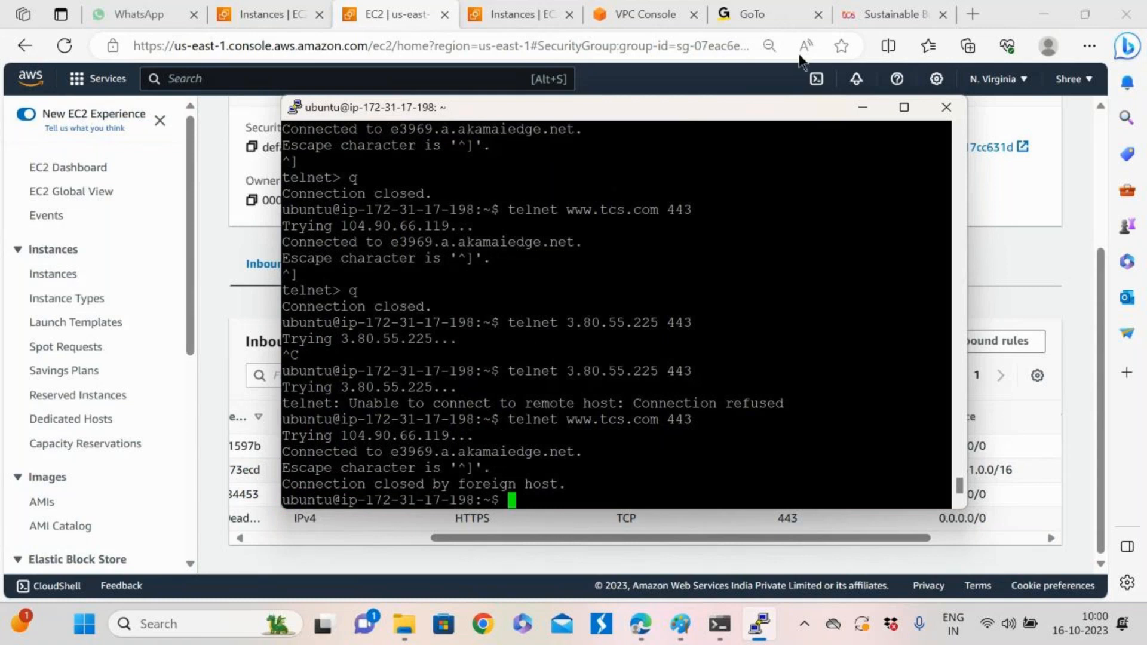
# Search the web for "linux commands cheat sheet" in a new browser tab
pyautogui.click(973, 18)
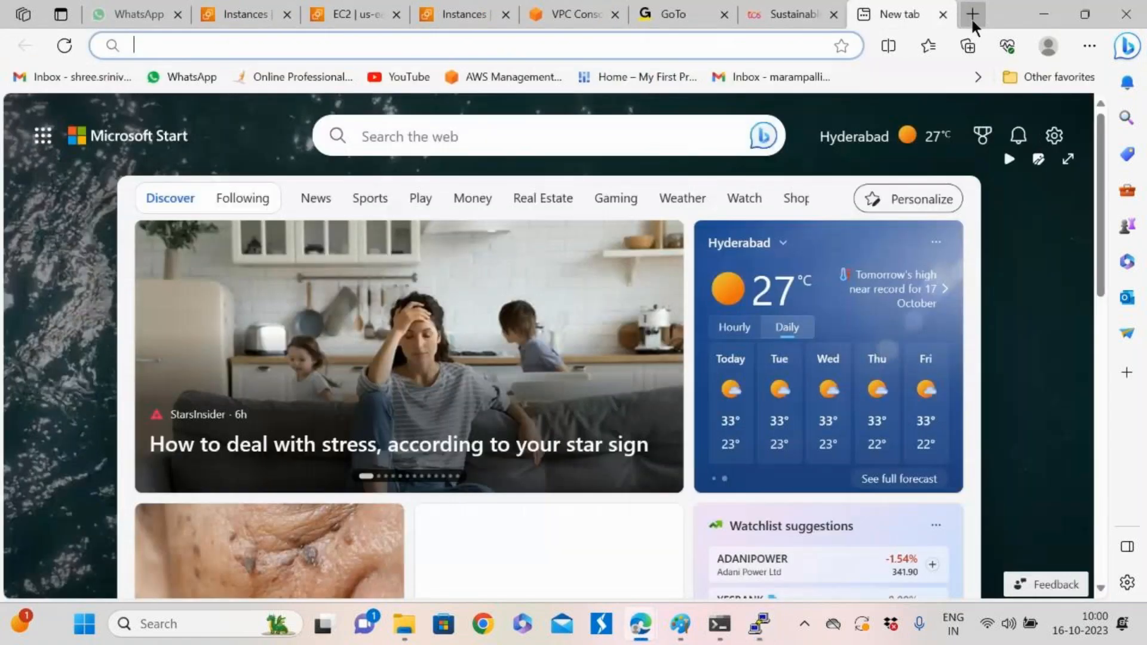
pyautogui.write('l')
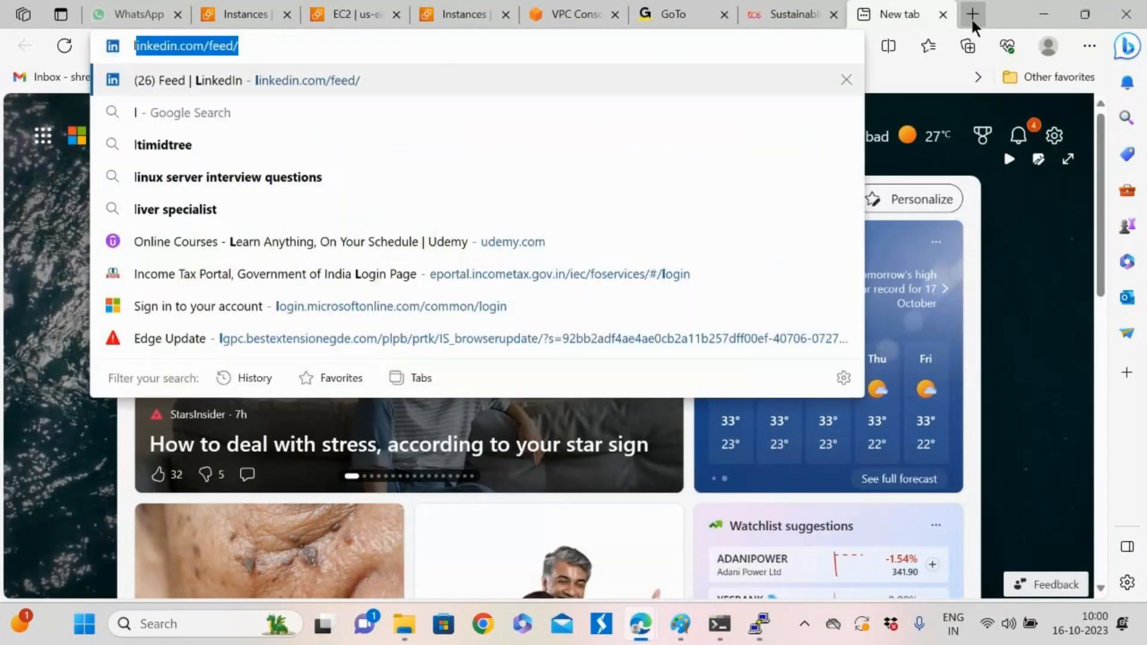
pyautogui.write('inux commands c')
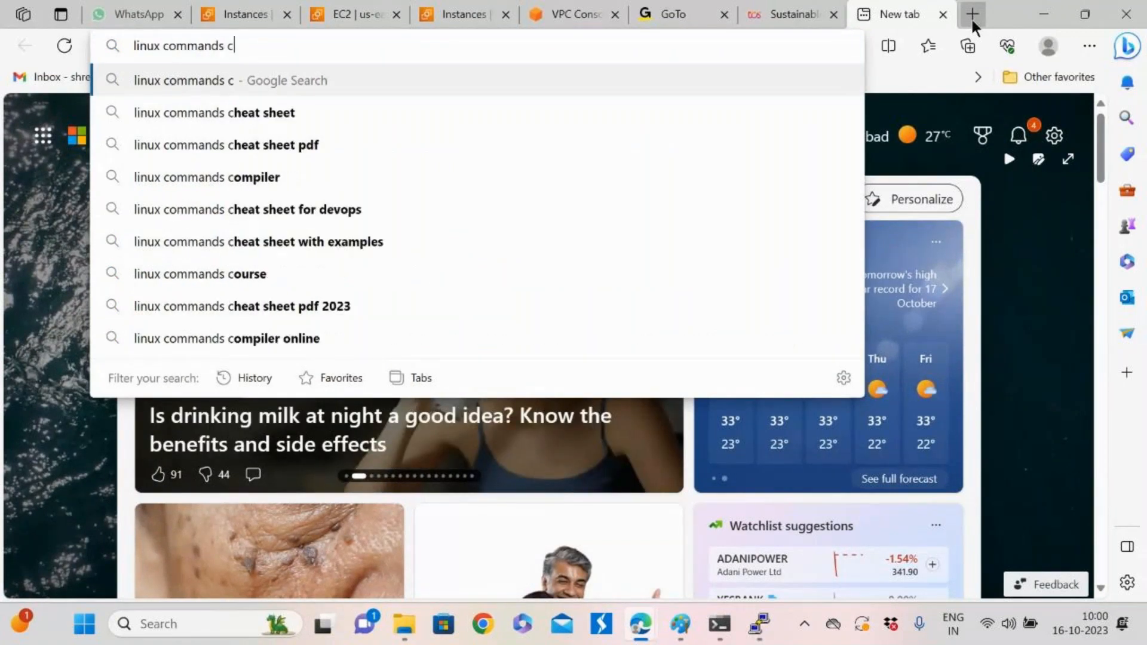
pyautogui.press('Down')
pyautogui.press('Return')
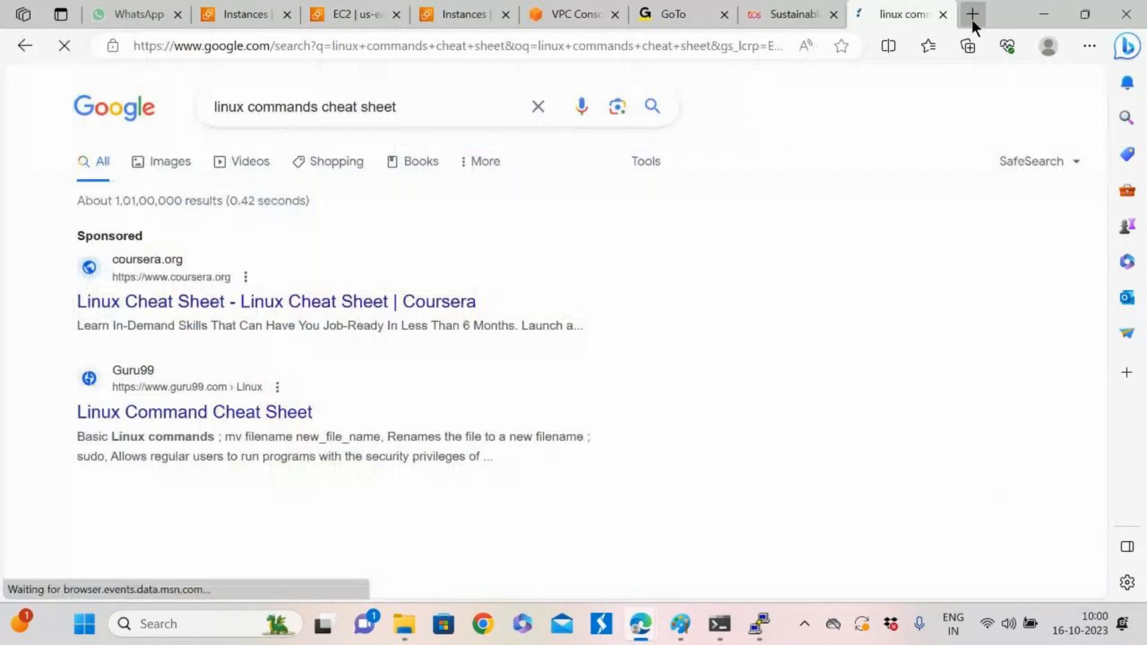
# Open the GeeksforGeeks Linux commands cheat sheet and look through its table of contents and file and directory commands
pyautogui.scroll(-5, 298, 367)
pyautogui.click(230, 223)
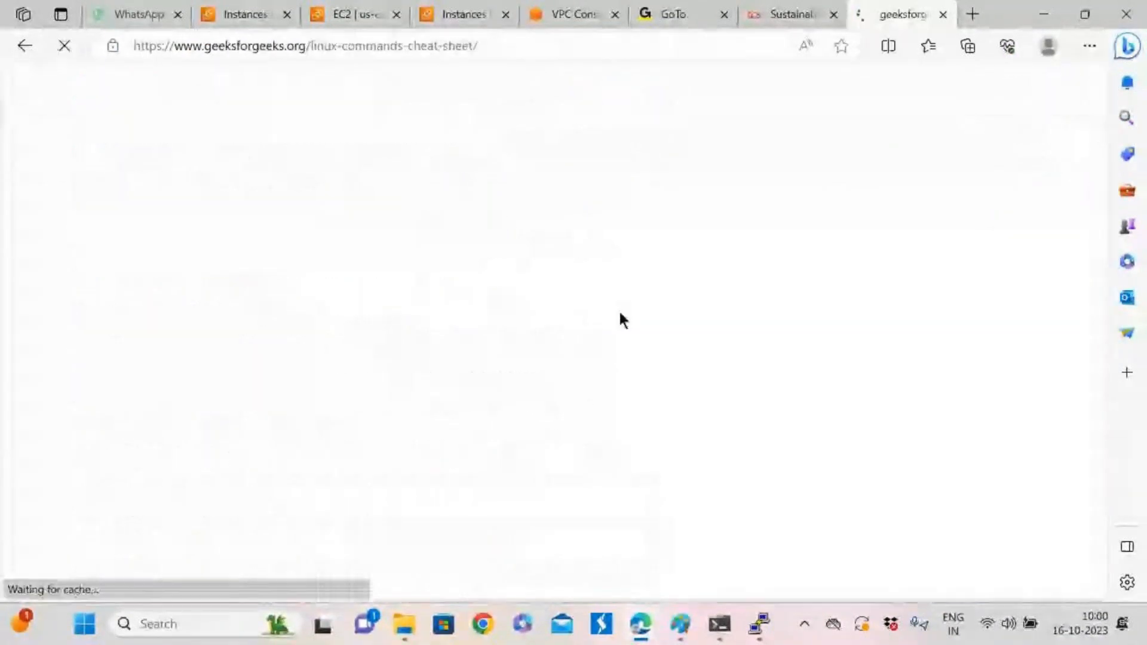
pyautogui.scroll(-10, 590, 404)
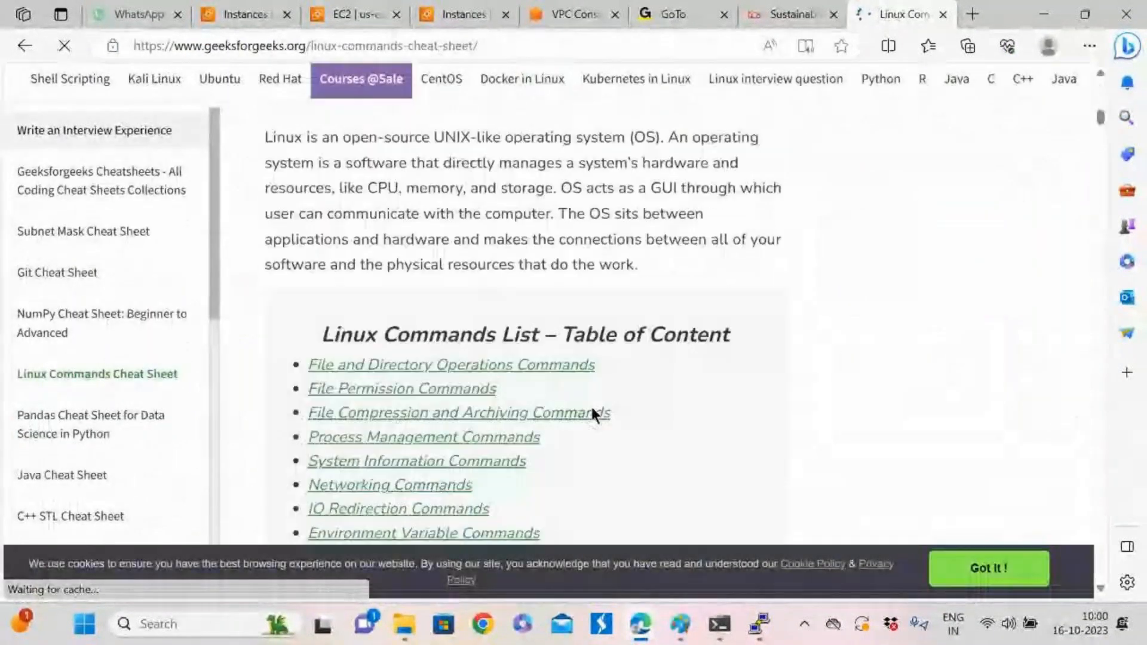
pyautogui.scroll(-15, 564, 419)
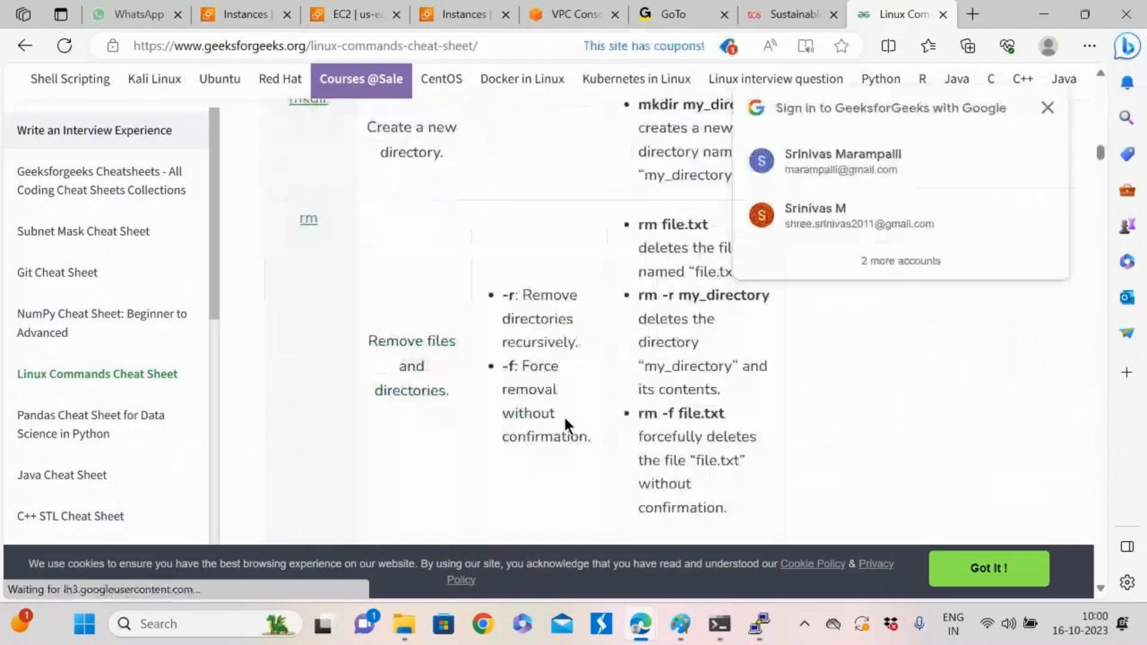
pyautogui.scroll(-3, 564, 407)
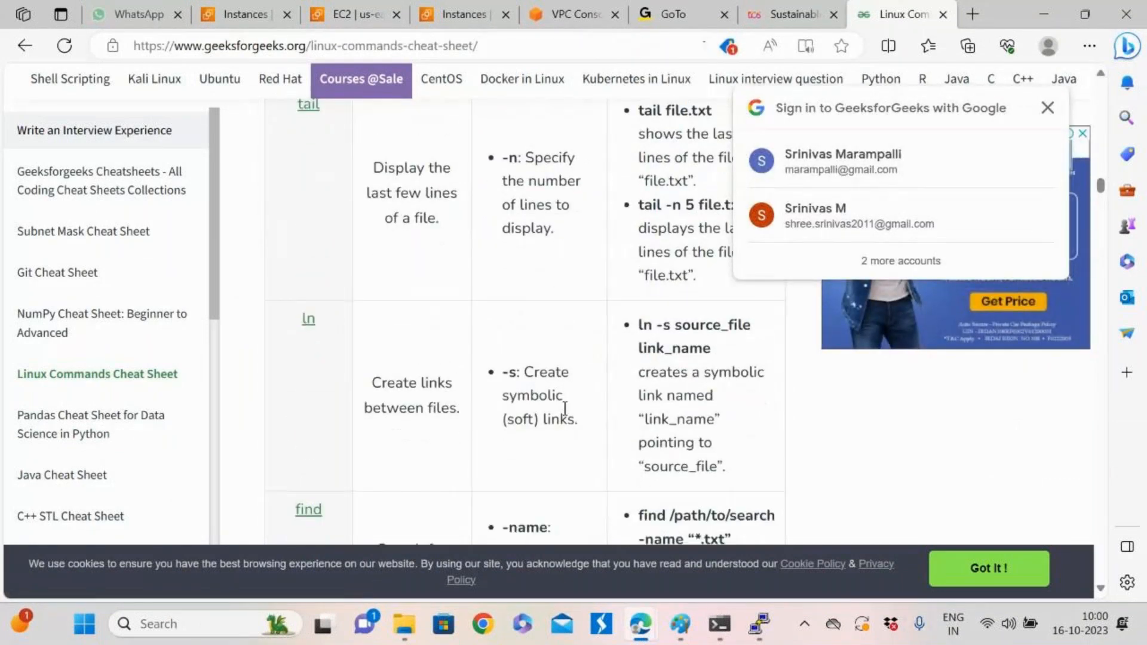
pyautogui.scroll(9, 273, 160)
# Terminate both demo-instance1 and demo-instance2 in the N. Virginia EC2 instances list
pyautogui.click(225, 13)
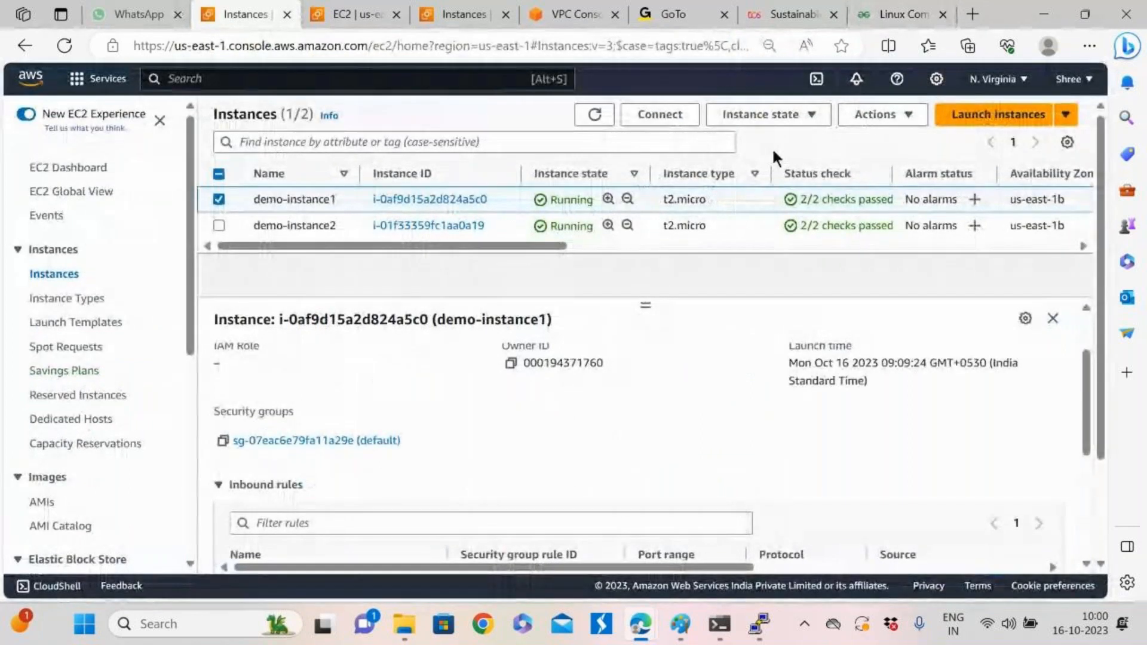
pyautogui.click(220, 174)
pyautogui.click(809, 116)
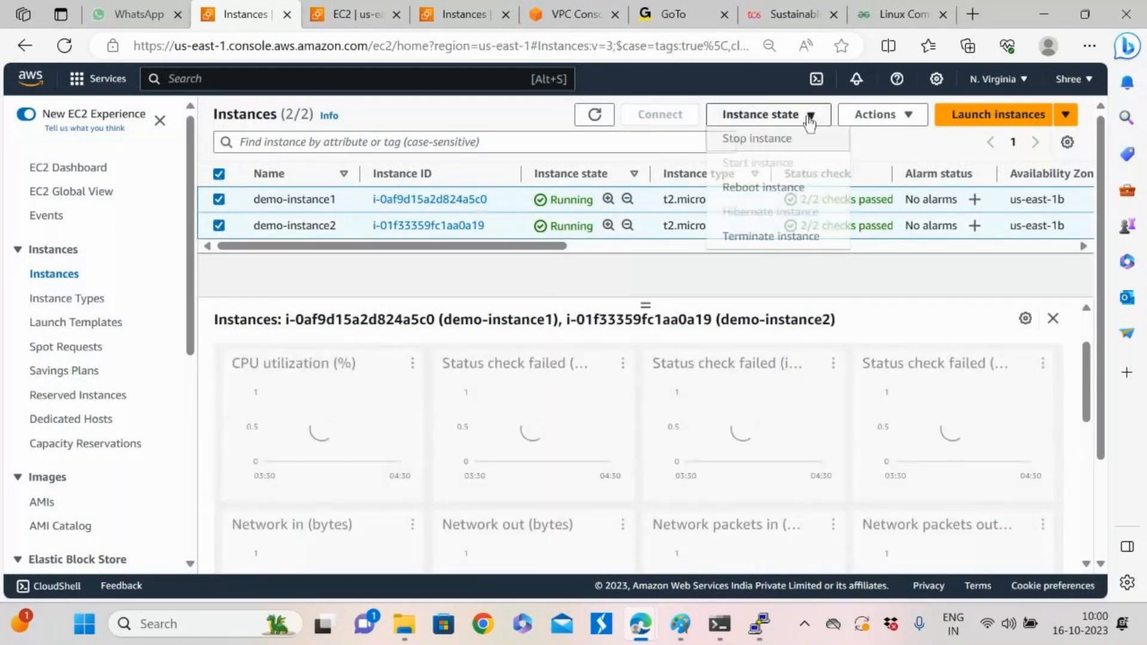
pyautogui.click(777, 236)
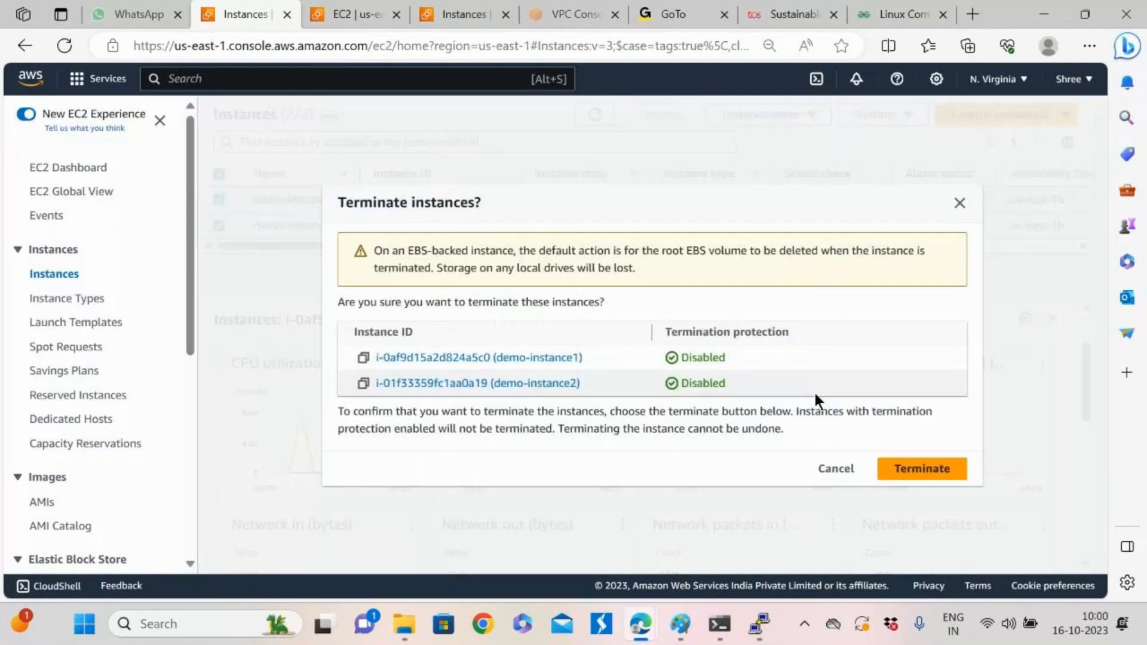
pyautogui.click(900, 472)
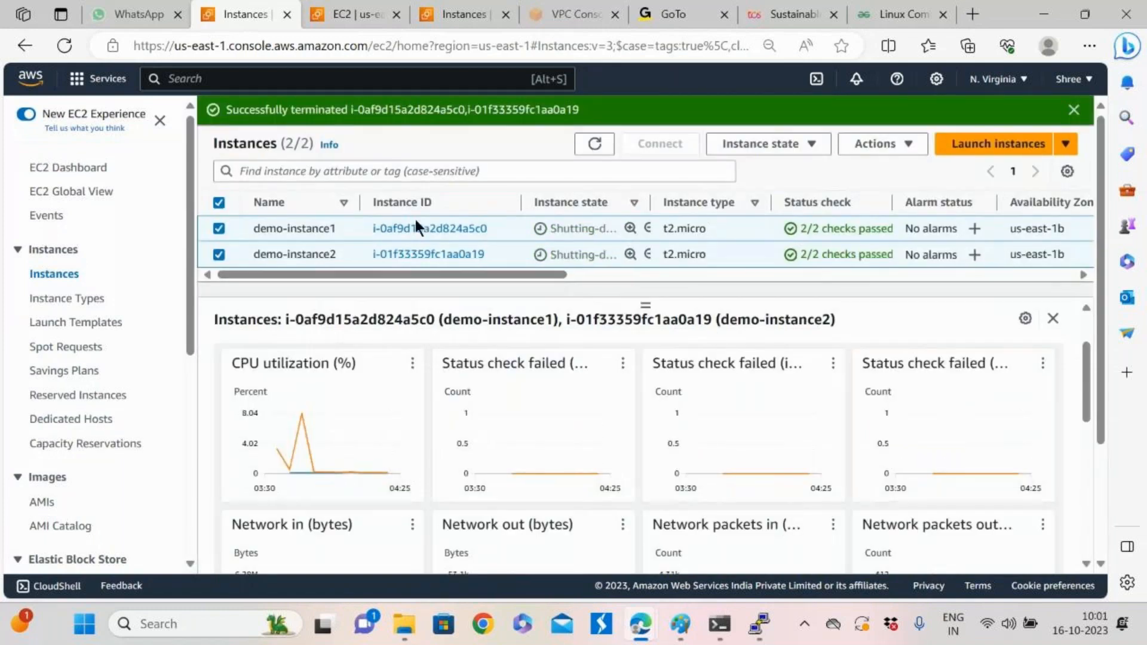
# Terminate the demo-org-01 instance in the Oregon region's EC2 console
pyautogui.click(339, 12)
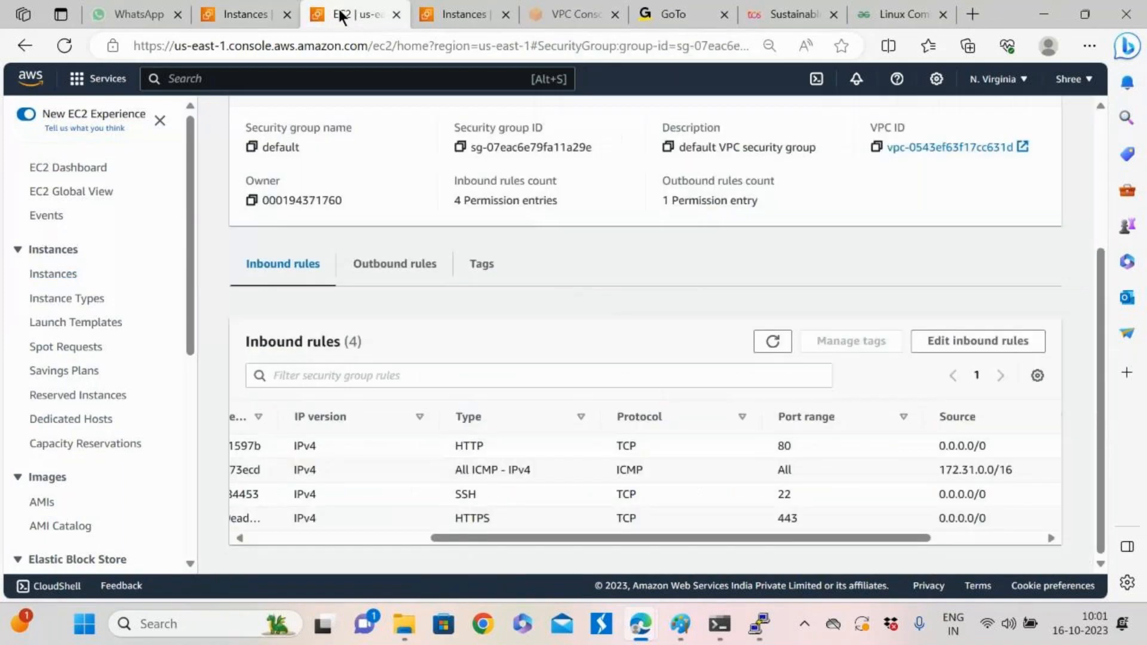
pyautogui.click(453, 15)
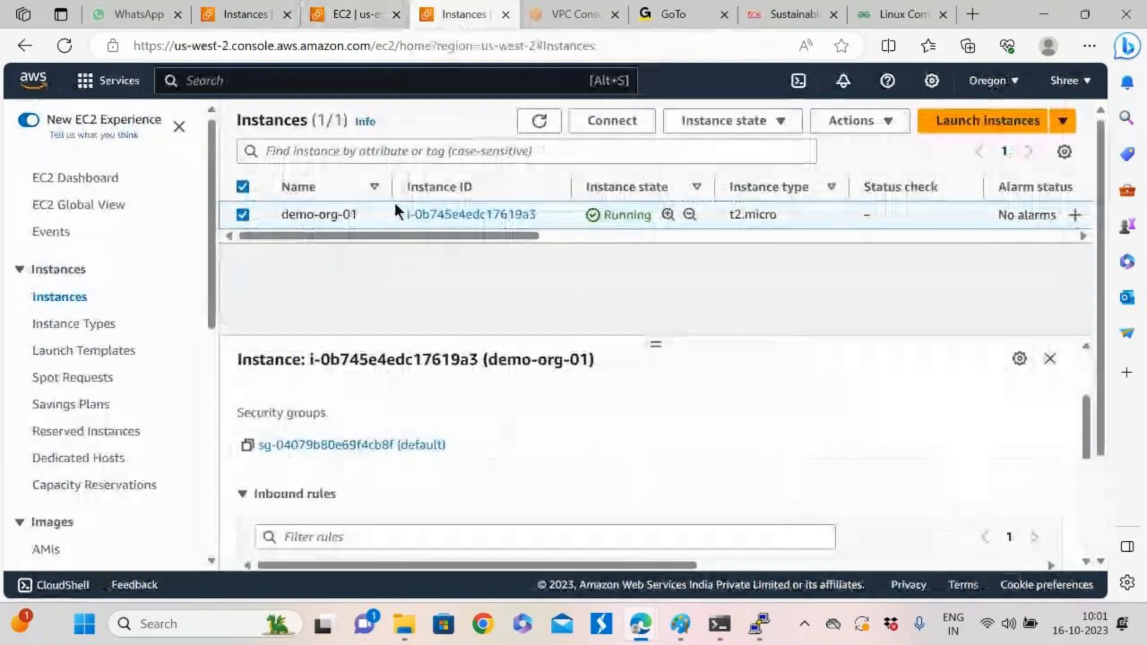
pyautogui.click(768, 123)
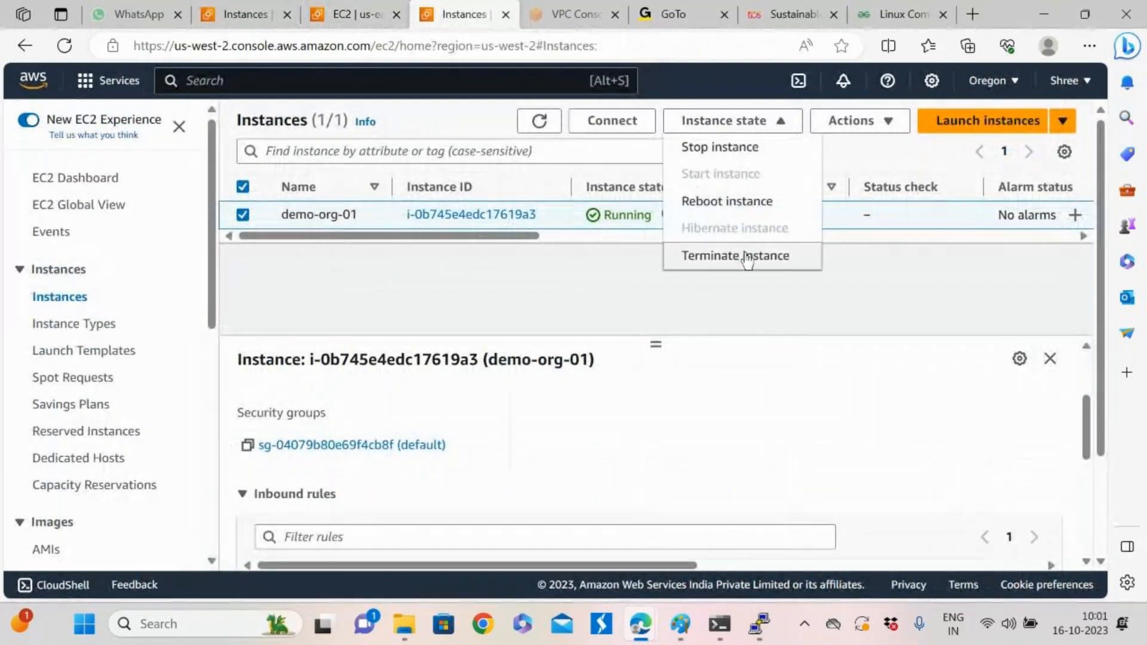
pyautogui.click(741, 254)
pyautogui.click(951, 465)
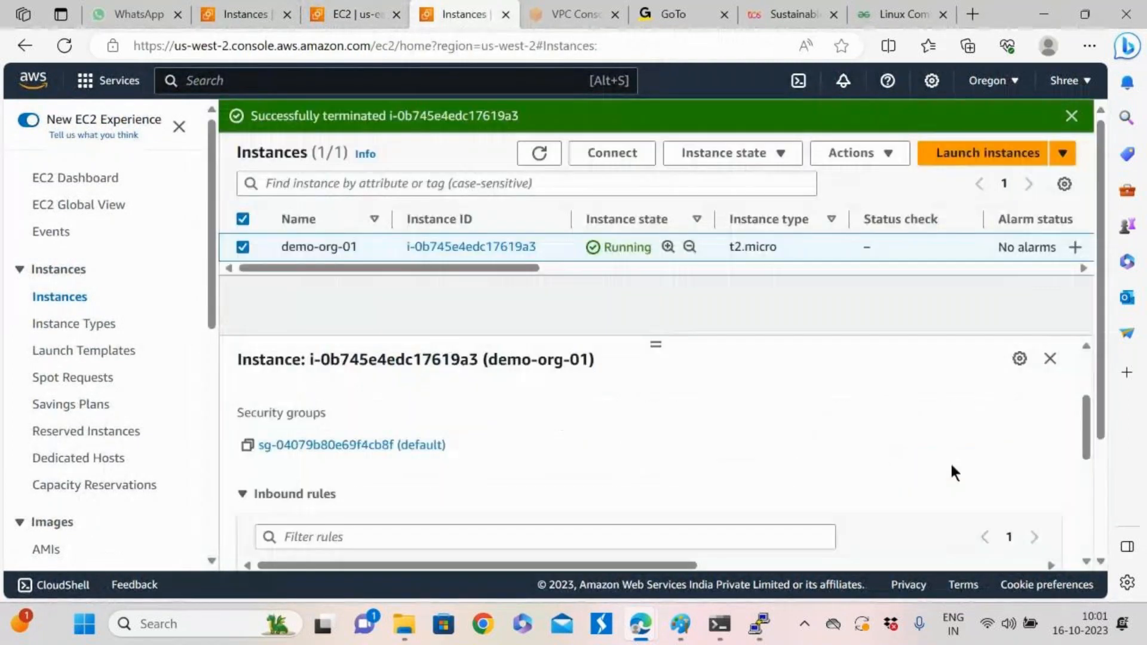
# Examine the instance states in N. Virginia and Oregon and the details of the default security group
pyautogui.click(353, 17)
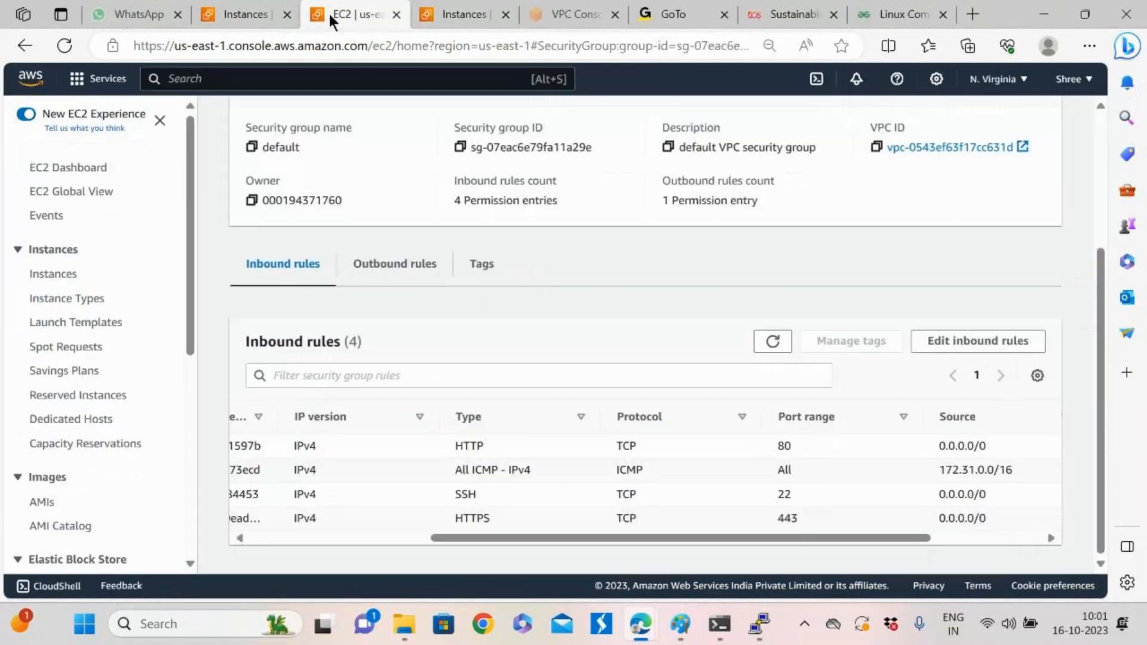
pyautogui.click(252, 7)
pyautogui.click(377, 15)
pyautogui.click(451, 8)
pyautogui.click(361, 18)
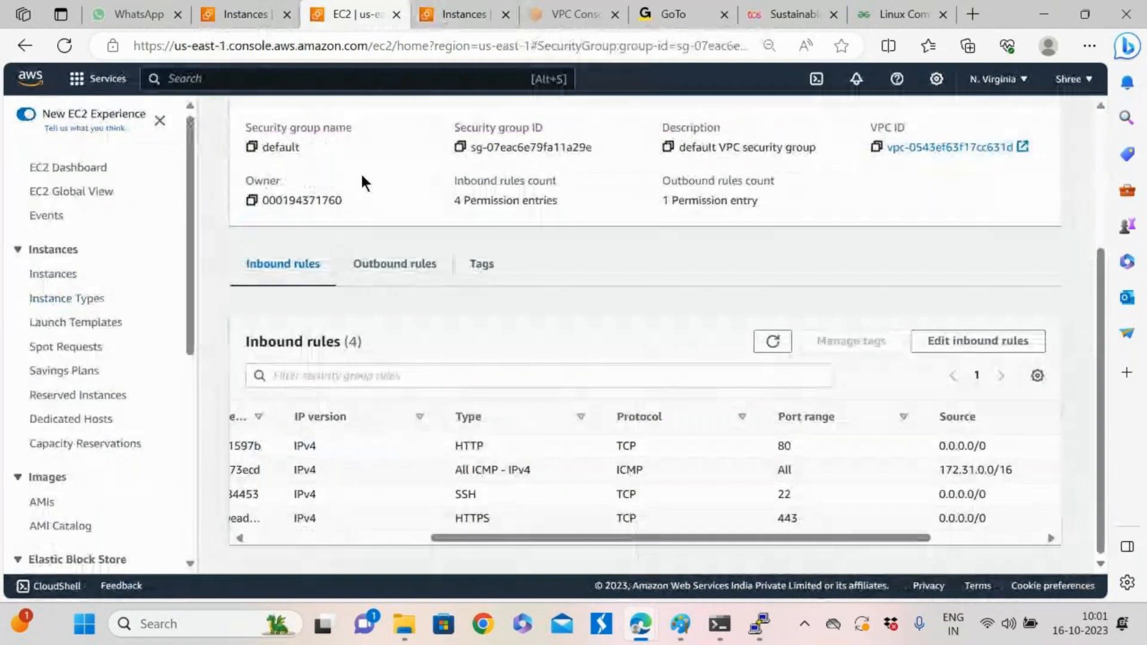
pyautogui.scroll(4, 575, 339)
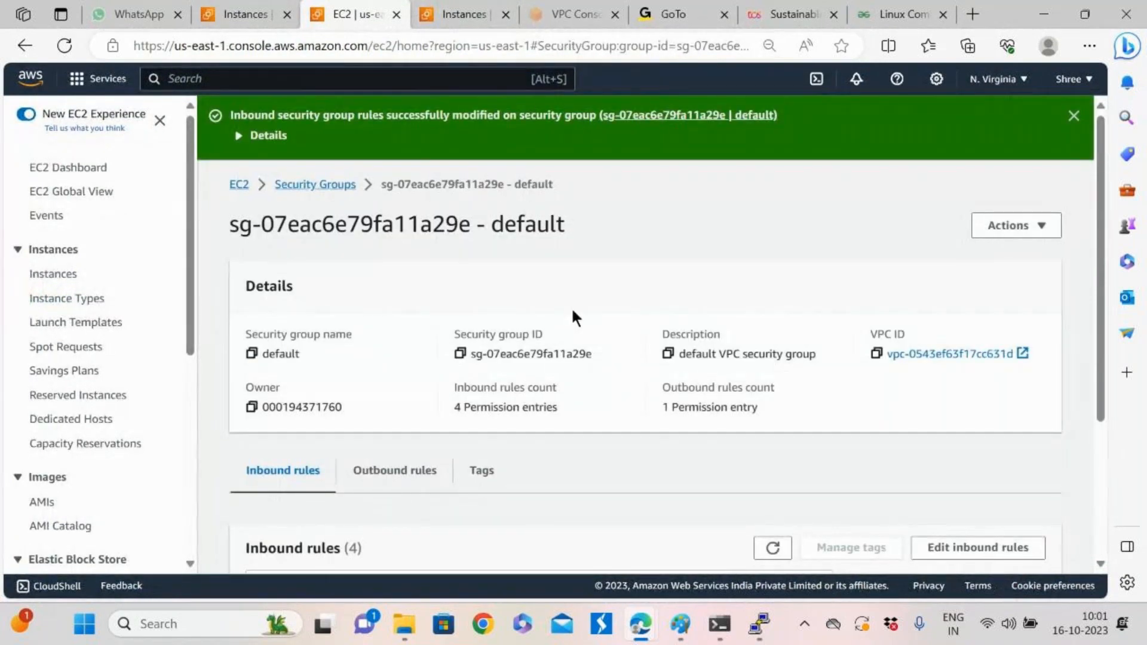
pyautogui.click(458, 16)
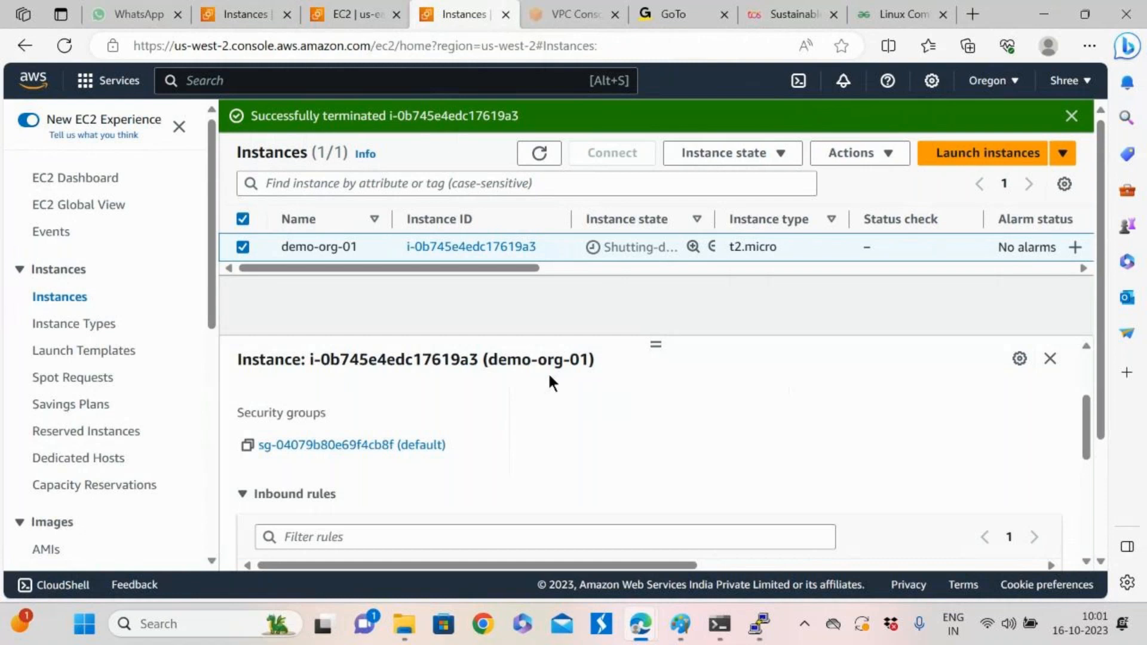
pyautogui.click(351, 16)
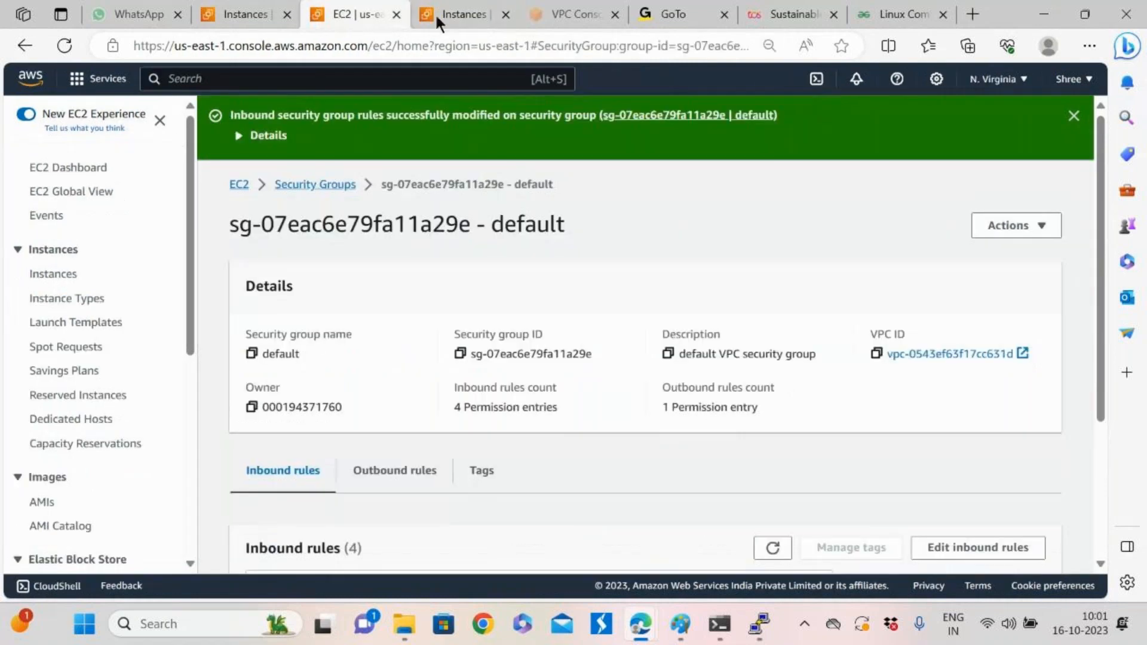
pyautogui.click(464, 12)
pyautogui.click(346, 16)
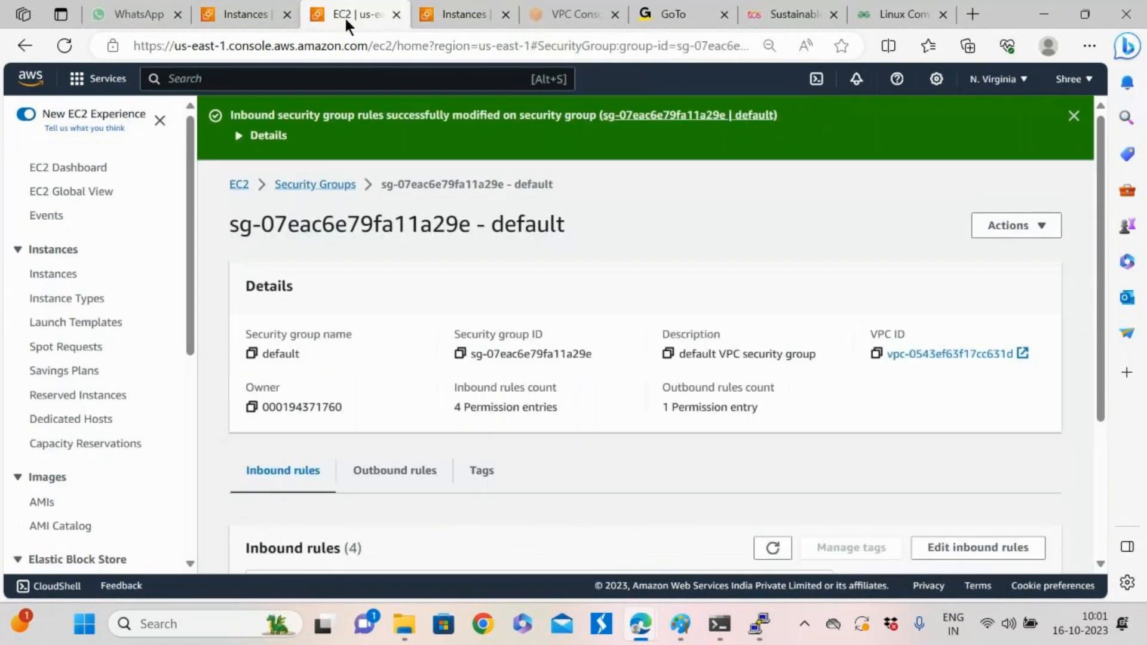
pyautogui.click(239, 16)
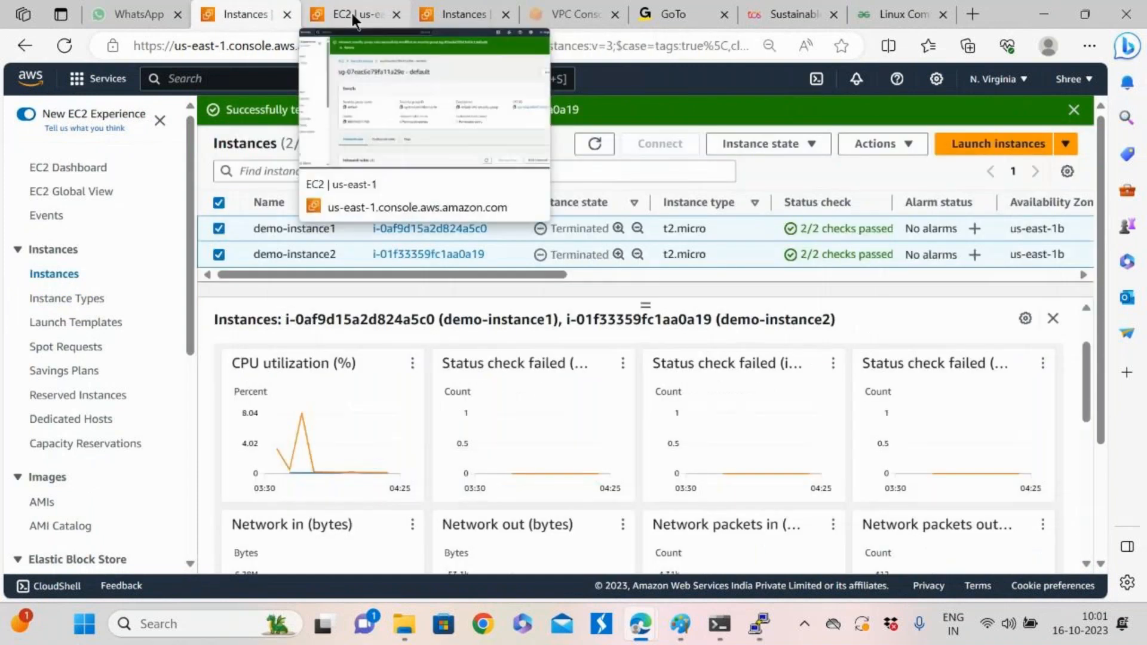
pyautogui.click(353, 14)
pyautogui.click(453, 15)
pyautogui.click(333, 19)
pyautogui.click(256, 14)
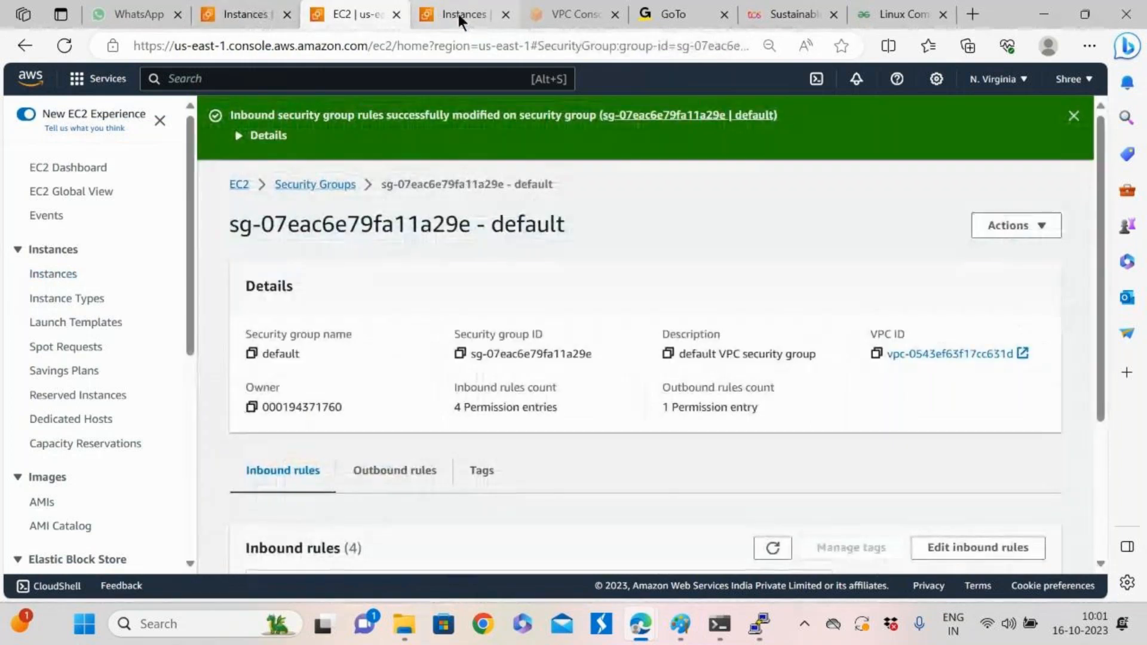
pyautogui.click(456, 17)
# Close the VPC Console page and switch to the GoTo meeting window
pyautogui.click(565, 13)
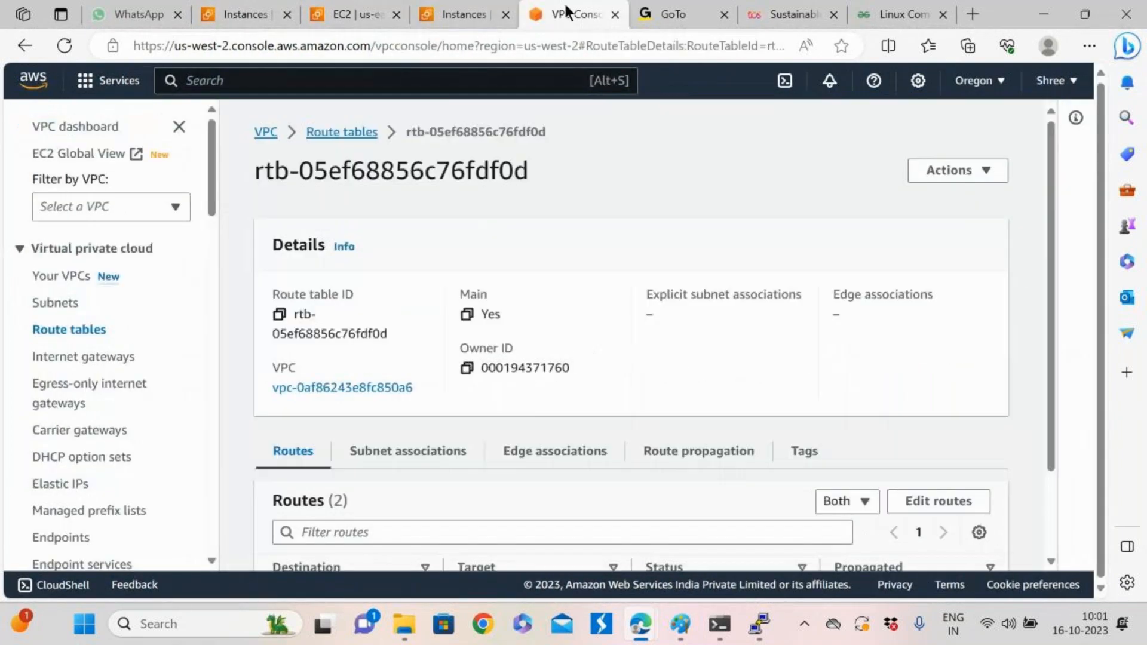
pyautogui.click(613, 16)
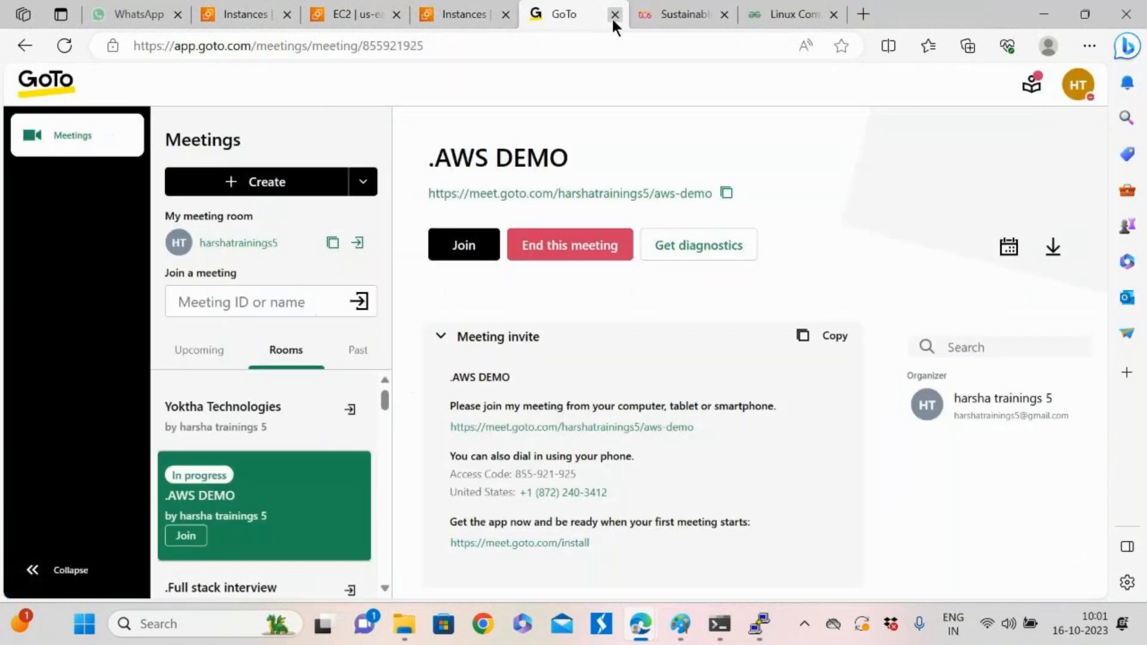
pyautogui.click(471, 8)
pyautogui.click(353, 14)
pyautogui.moveTo(641, 625)
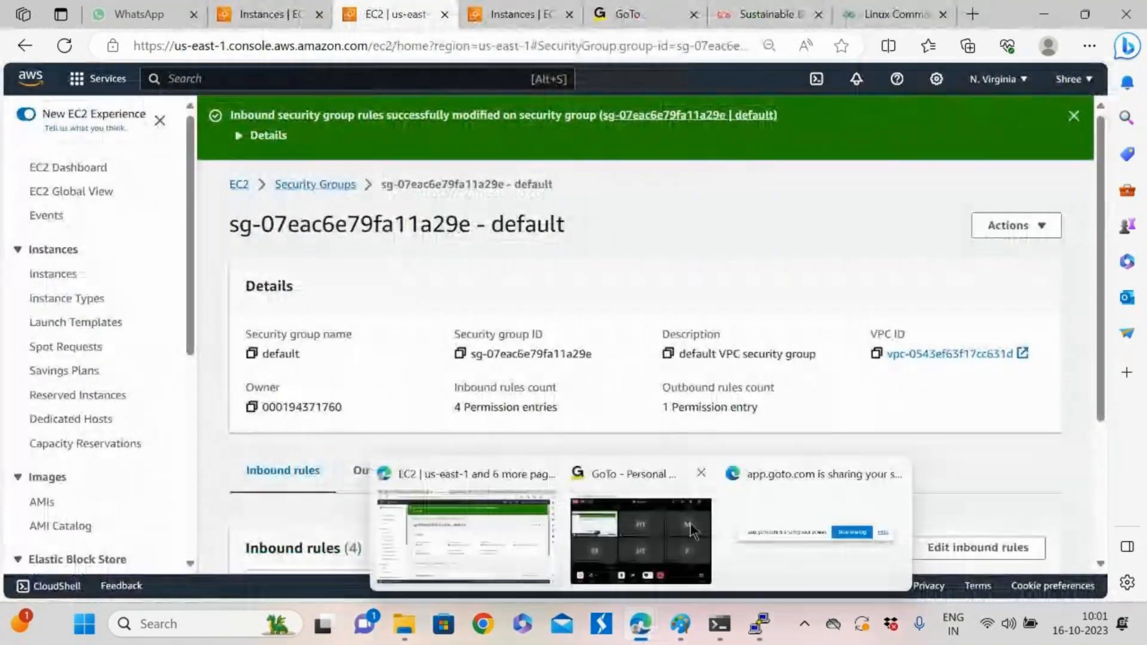
pyautogui.click(637, 545)
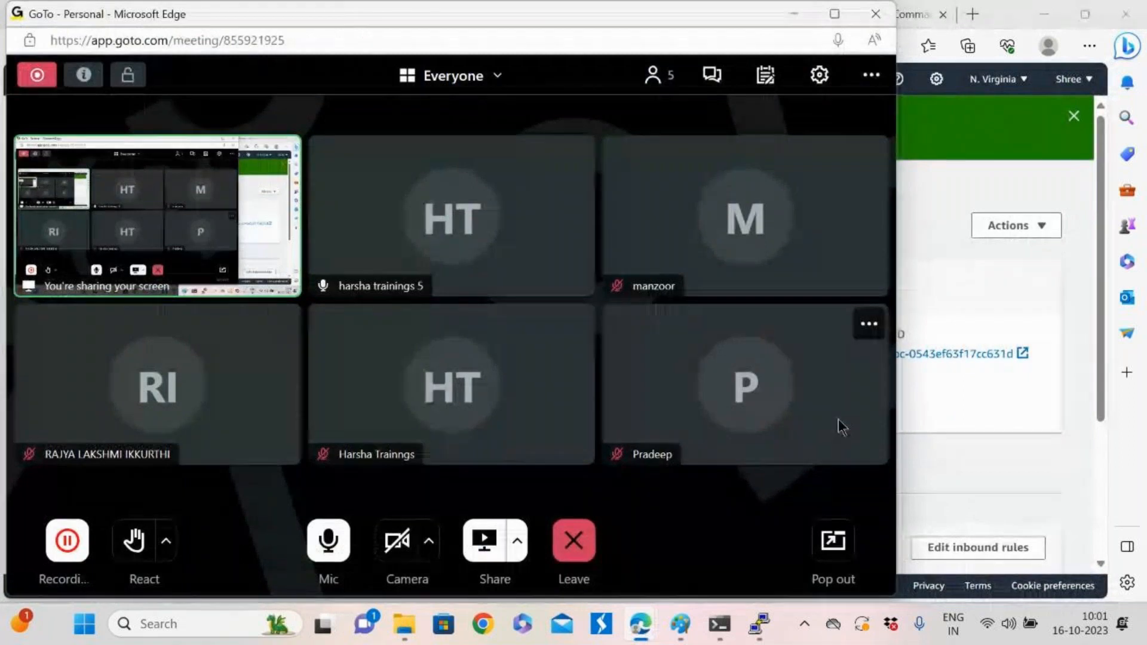